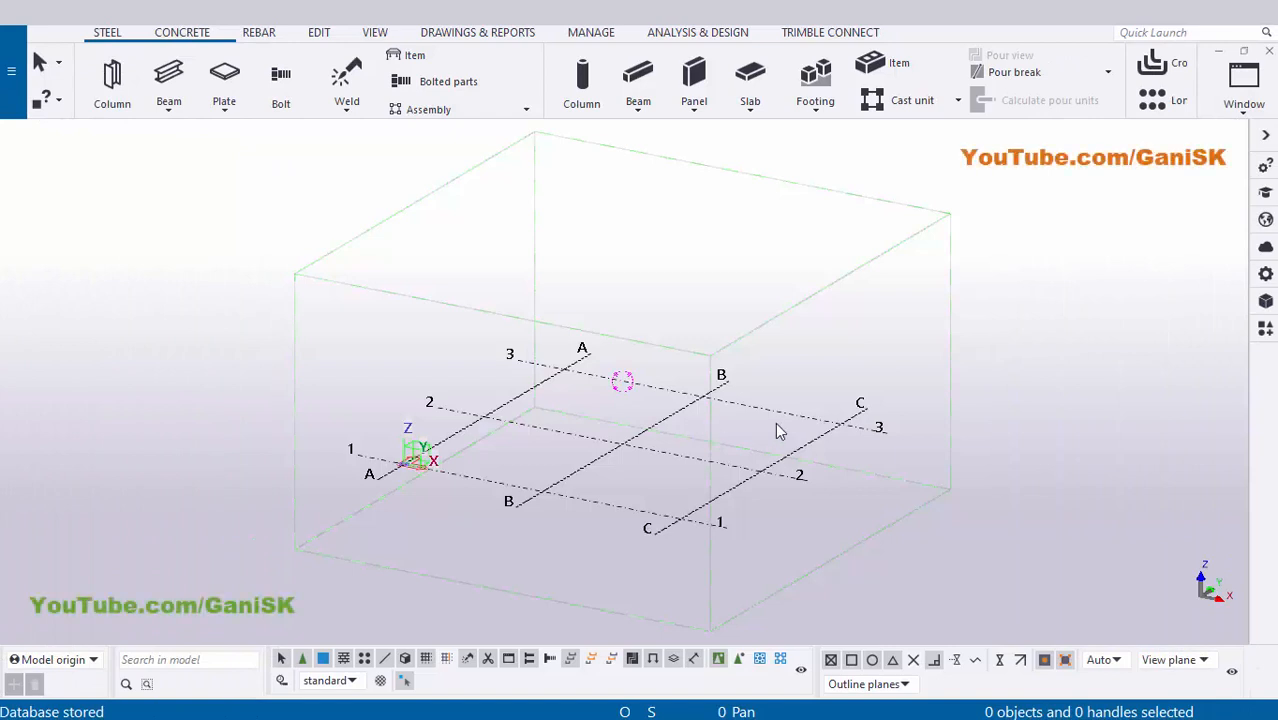
Place steel columns at grid intersections A-1 and A-2
{"action": "scroll", "coordinate": [776, 431], "scroll_direction": "down", "scroll_amount": 2}
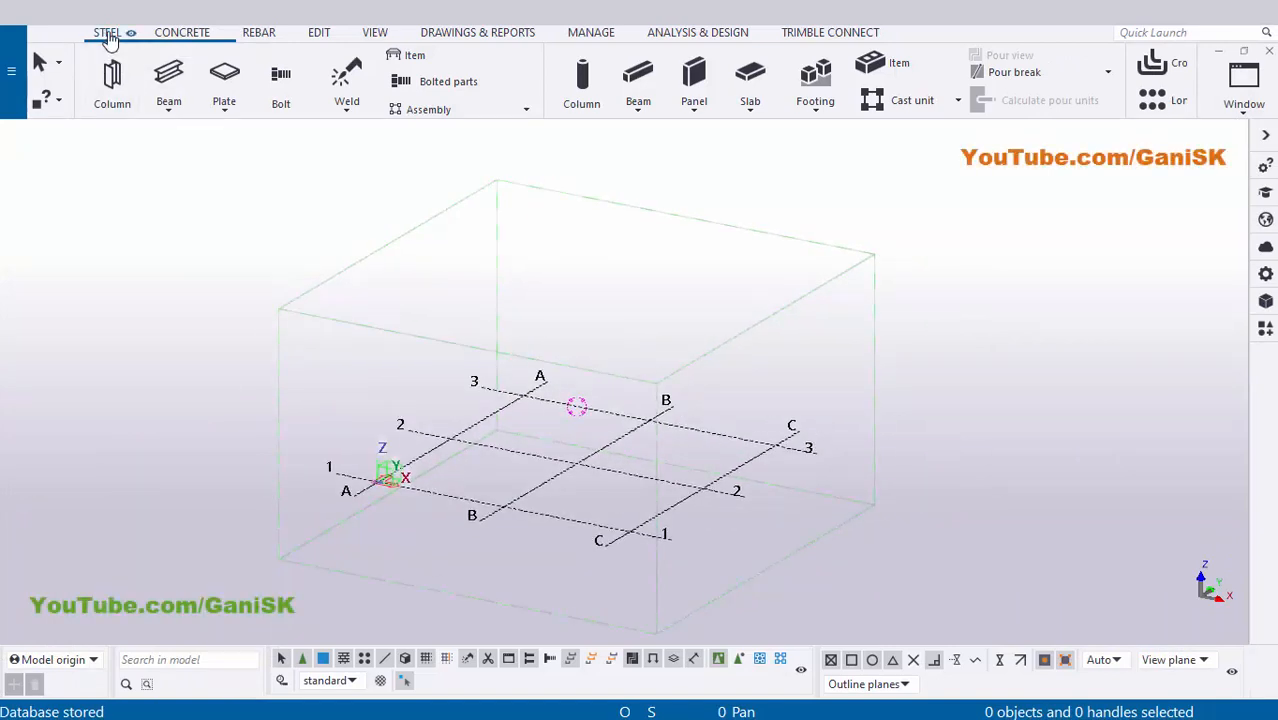
{"action": "left_click", "coordinate": [112, 80]}
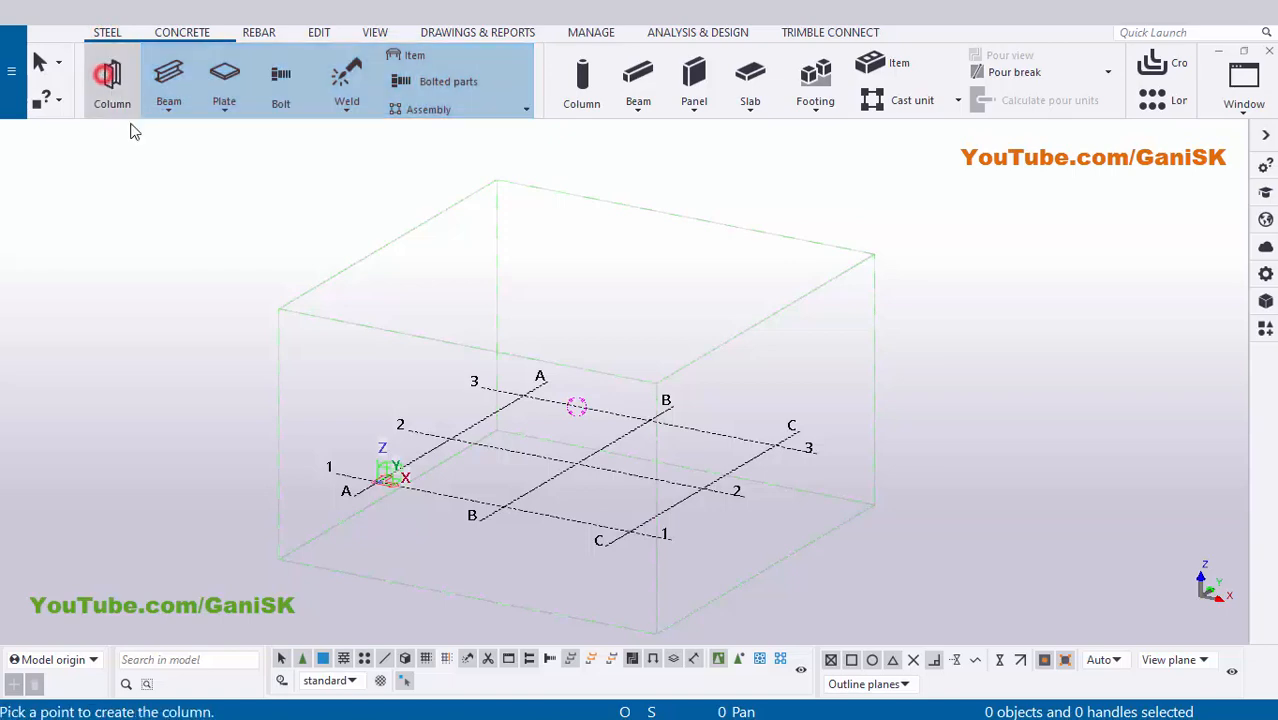
{"action": "scroll", "coordinate": [376, 486], "scroll_direction": "up", "scroll_amount": 3}
{"action": "left_click", "coordinate": [372, 487]}
{"action": "scroll", "coordinate": [372, 487], "scroll_direction": "up", "scroll_amount": 1}
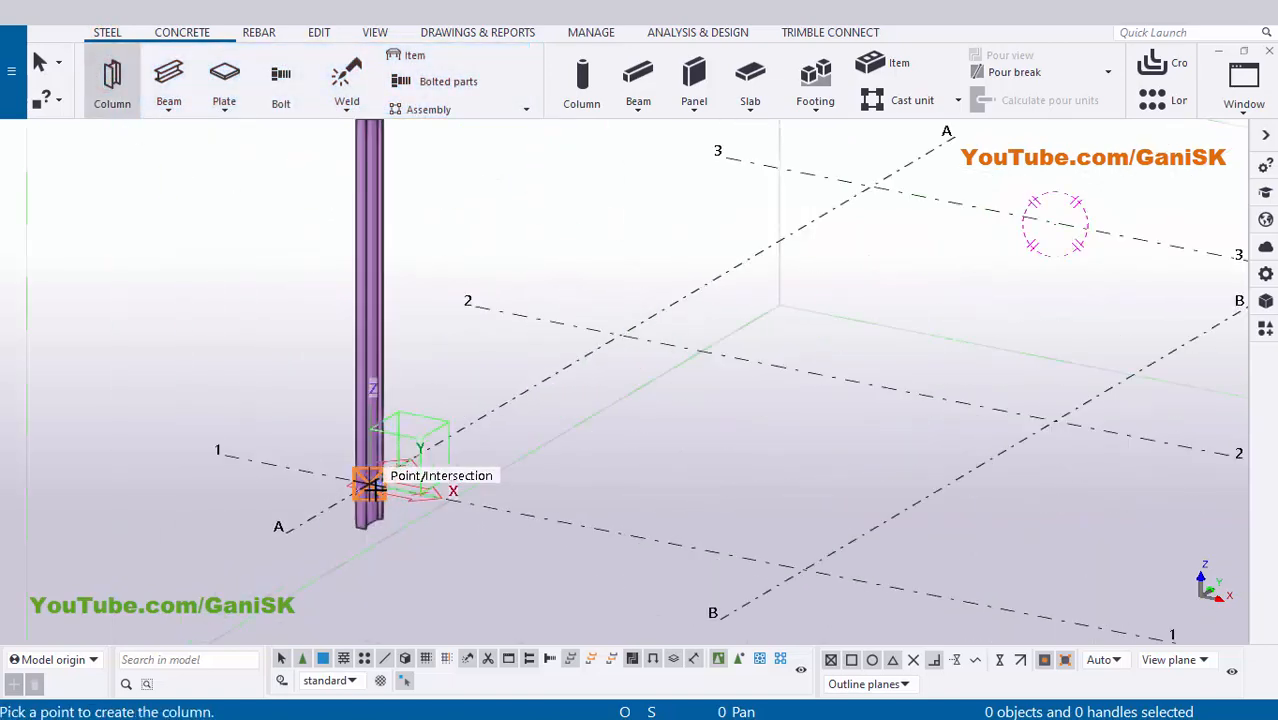
{"action": "scroll", "coordinate": [357, 536], "scroll_direction": "down", "scroll_amount": 2}
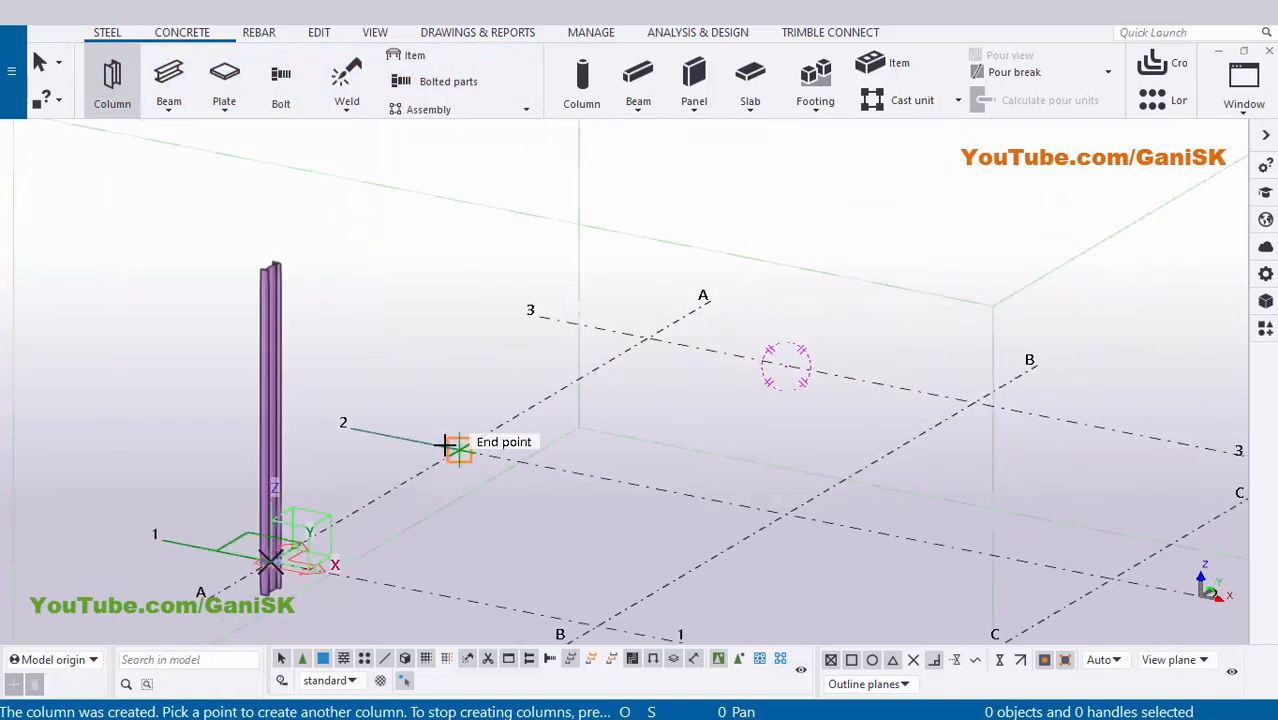
{"action": "middle_click_drag", "start_coordinate": [610, 518], "coordinate": [559, 434]}
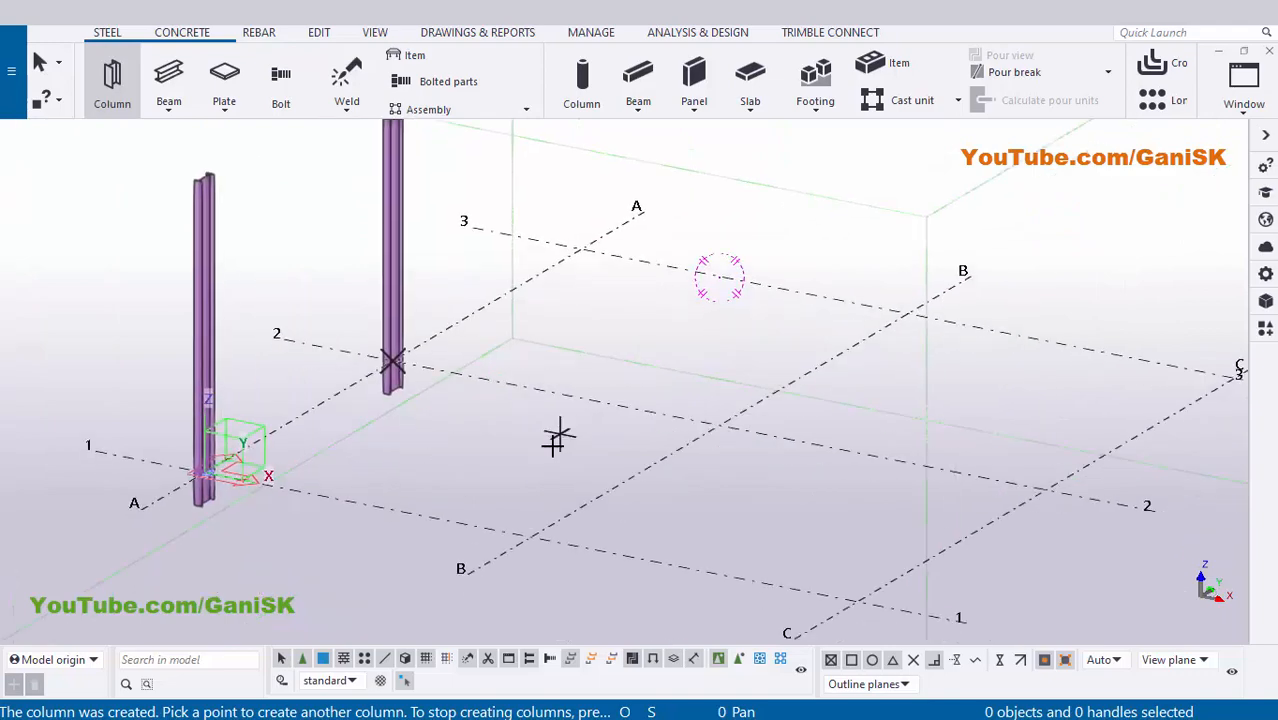
Add two more steel columns at grid intersections B-1 and B-2 and end column creation
{"action": "left_click", "coordinate": [530, 536]}
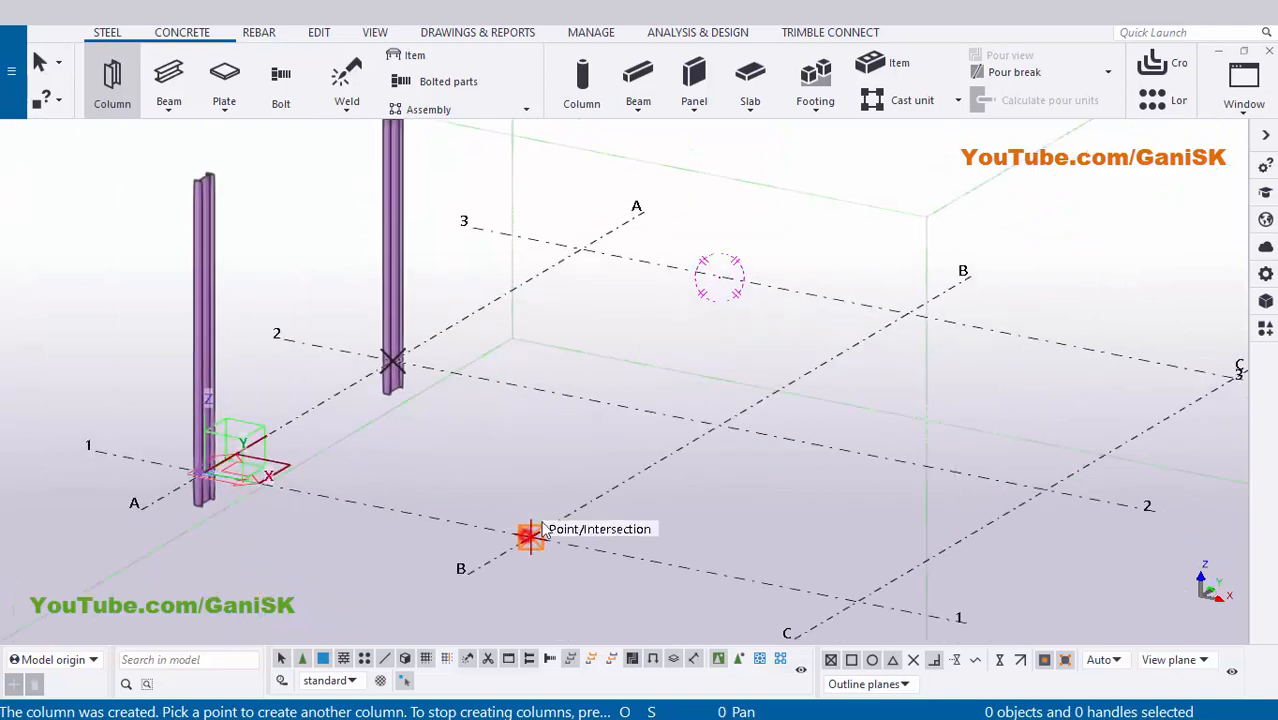
{"action": "left_click", "coordinate": [705, 460]}
{"action": "scroll", "coordinate": [690, 456], "scroll_direction": "down", "scroll_amount": 2}
{"action": "right_click", "coordinate": [632, 200]}
{"action": "left_click", "coordinate": [658, 209]}
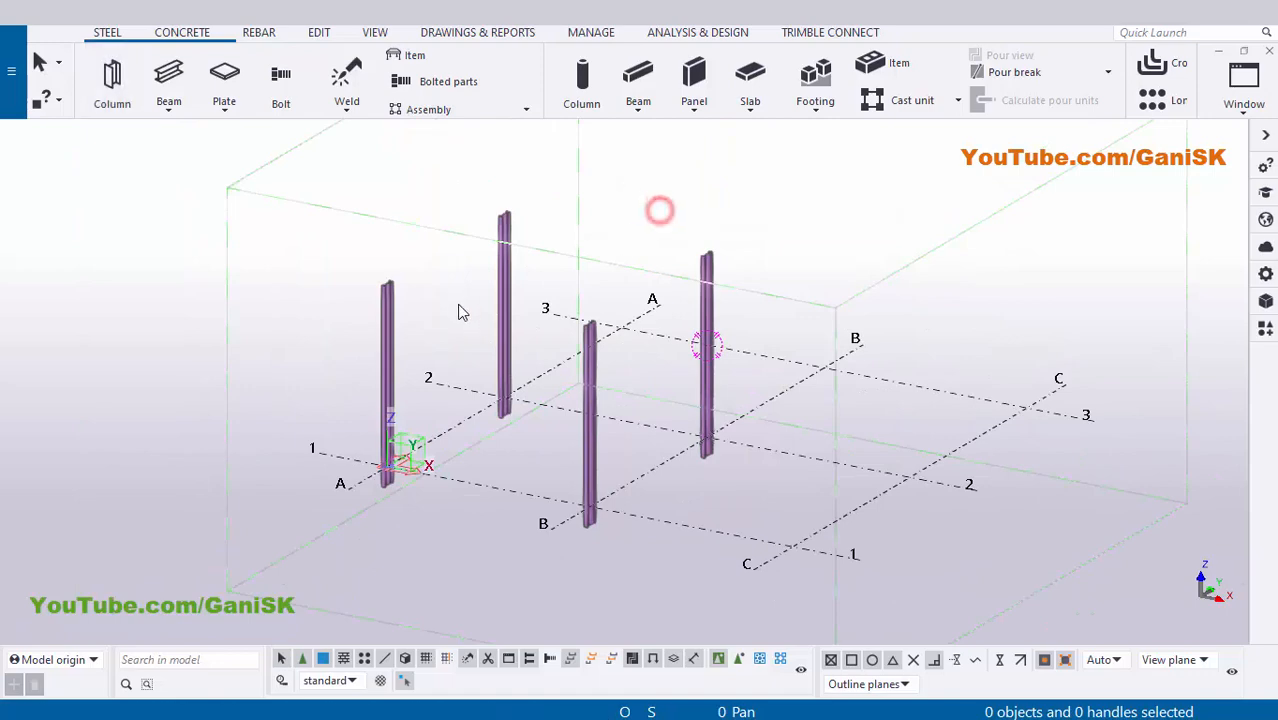
Create a steel beam along grid line A from the top of column A-1 to the top of column A-2
{"action": "scroll", "coordinate": [466, 310], "scroll_direction": "up", "scroll_amount": 3}
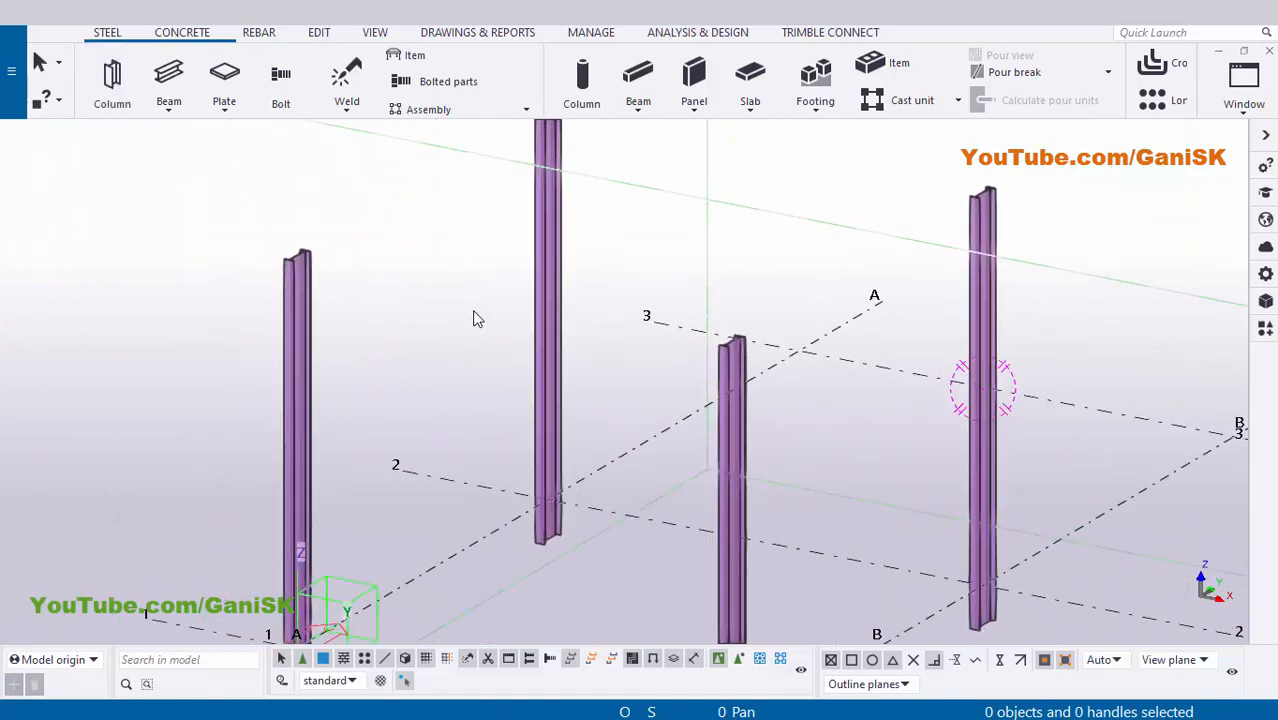
{"action": "scroll", "coordinate": [519, 335], "scroll_direction": "down", "scroll_amount": 3}
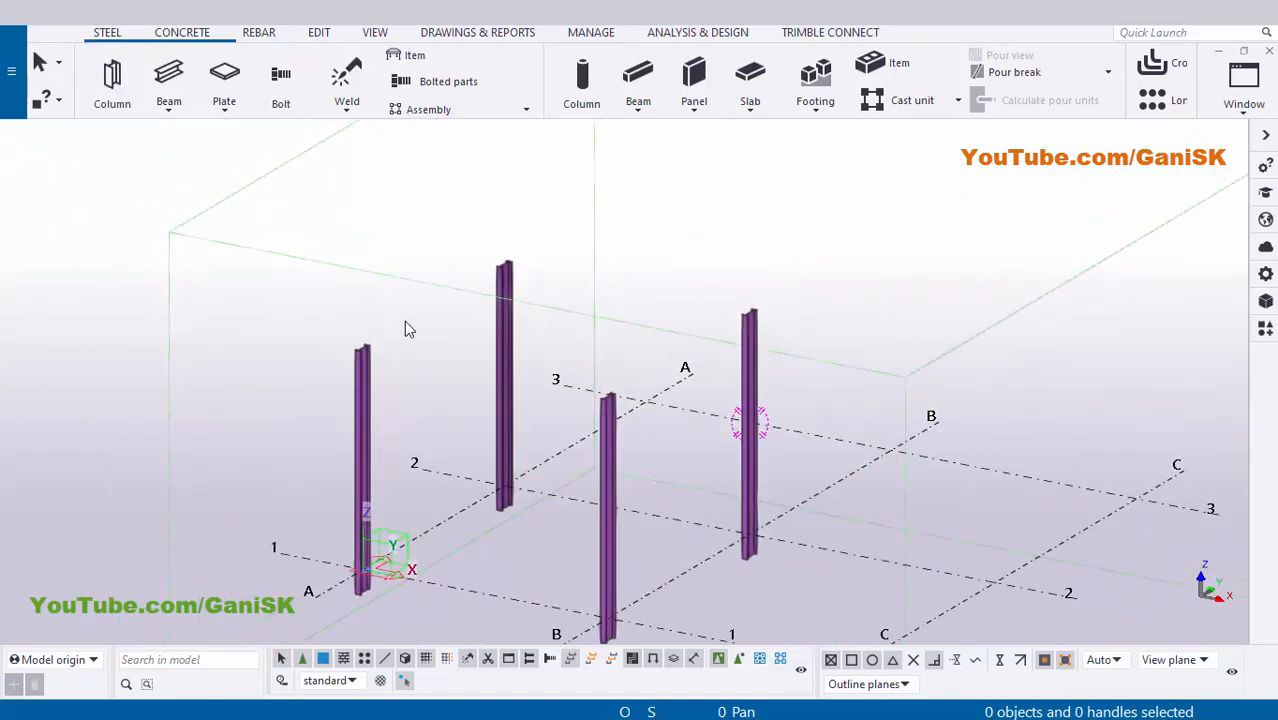
{"action": "left_click", "coordinate": [168, 88]}
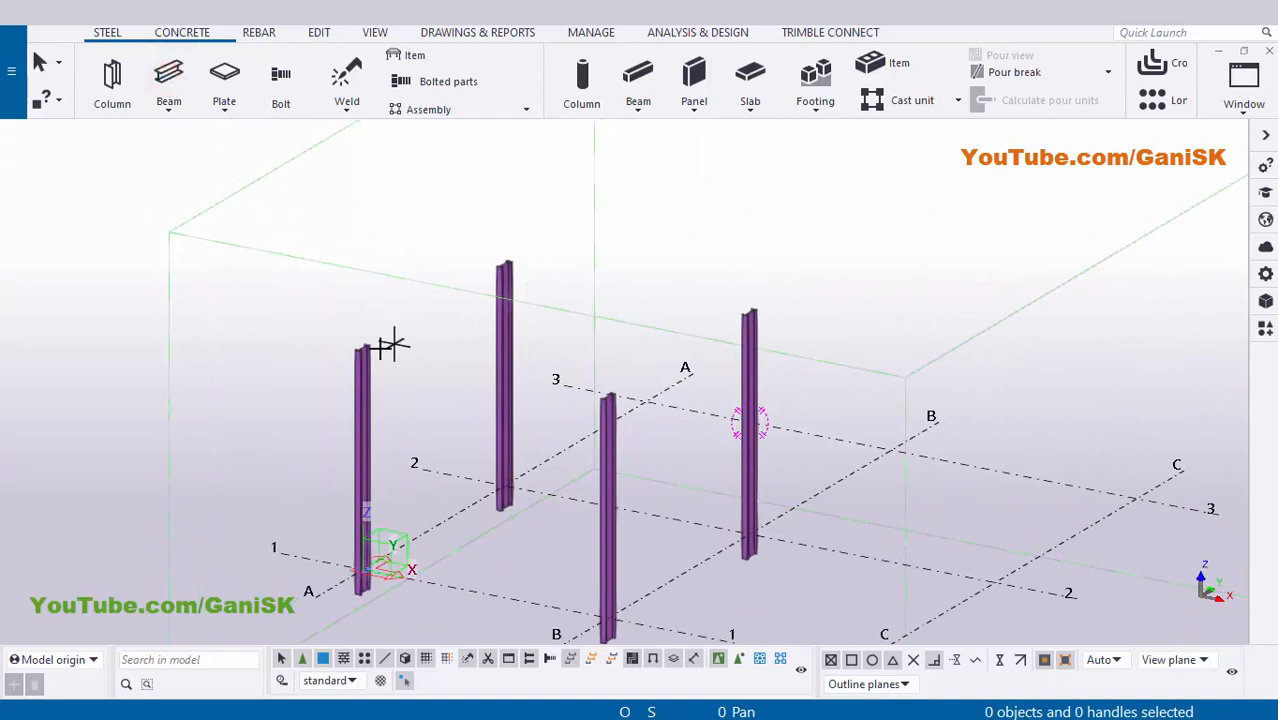
{"action": "scroll", "coordinate": [365, 348], "scroll_direction": "up", "scroll_amount": 3}
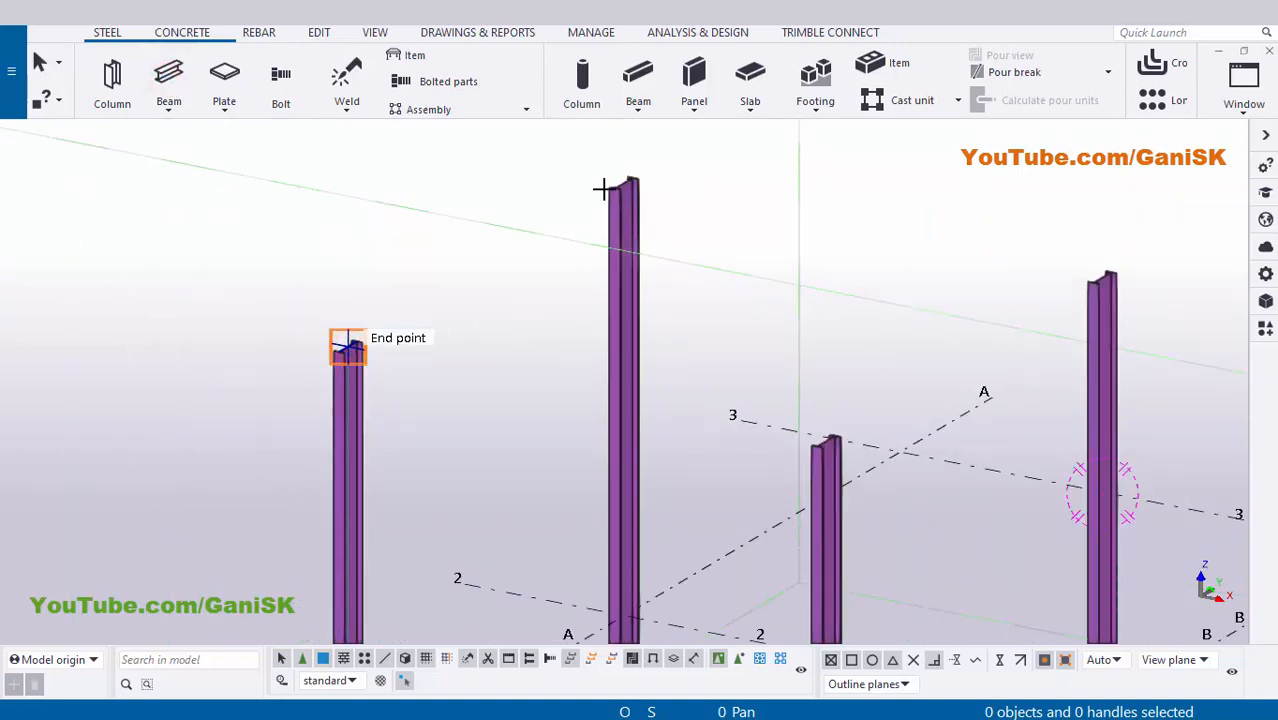
{"action": "left_click", "coordinate": [348, 345]}
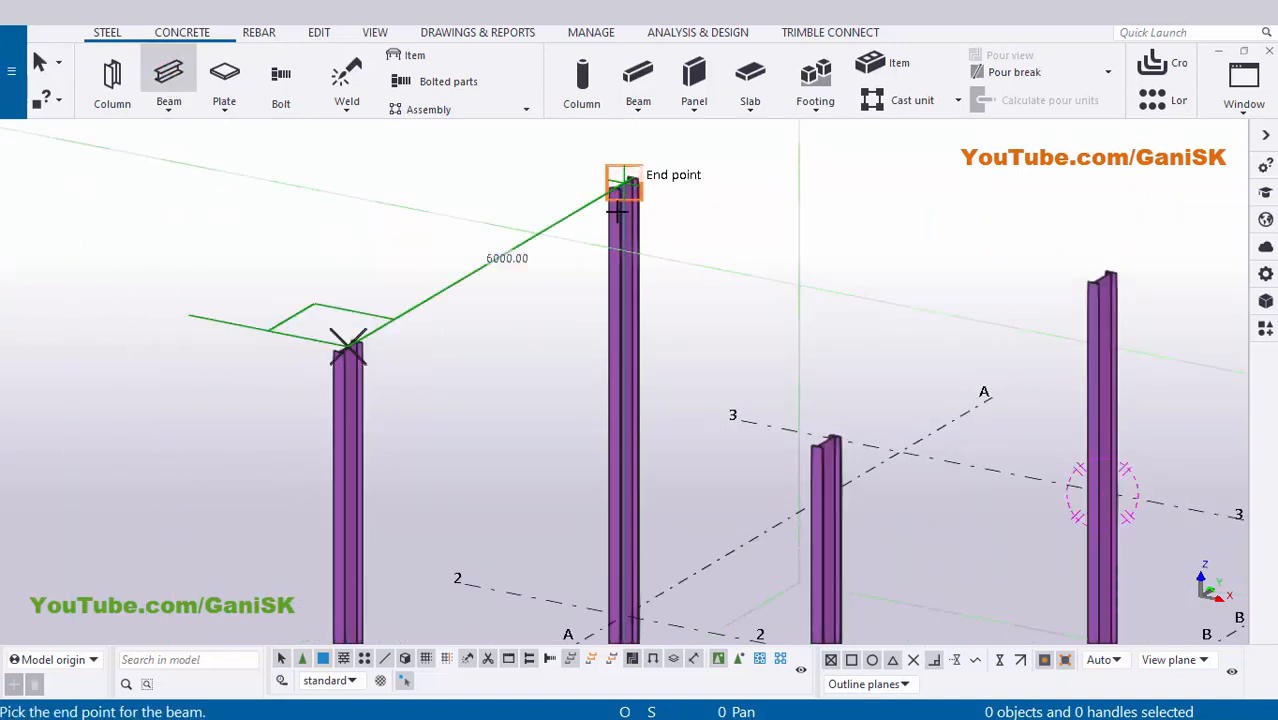
{"action": "left_click", "coordinate": [618, 207]}
{"action": "scroll", "coordinate": [491, 278], "scroll_direction": "down", "scroll_amount": 3}
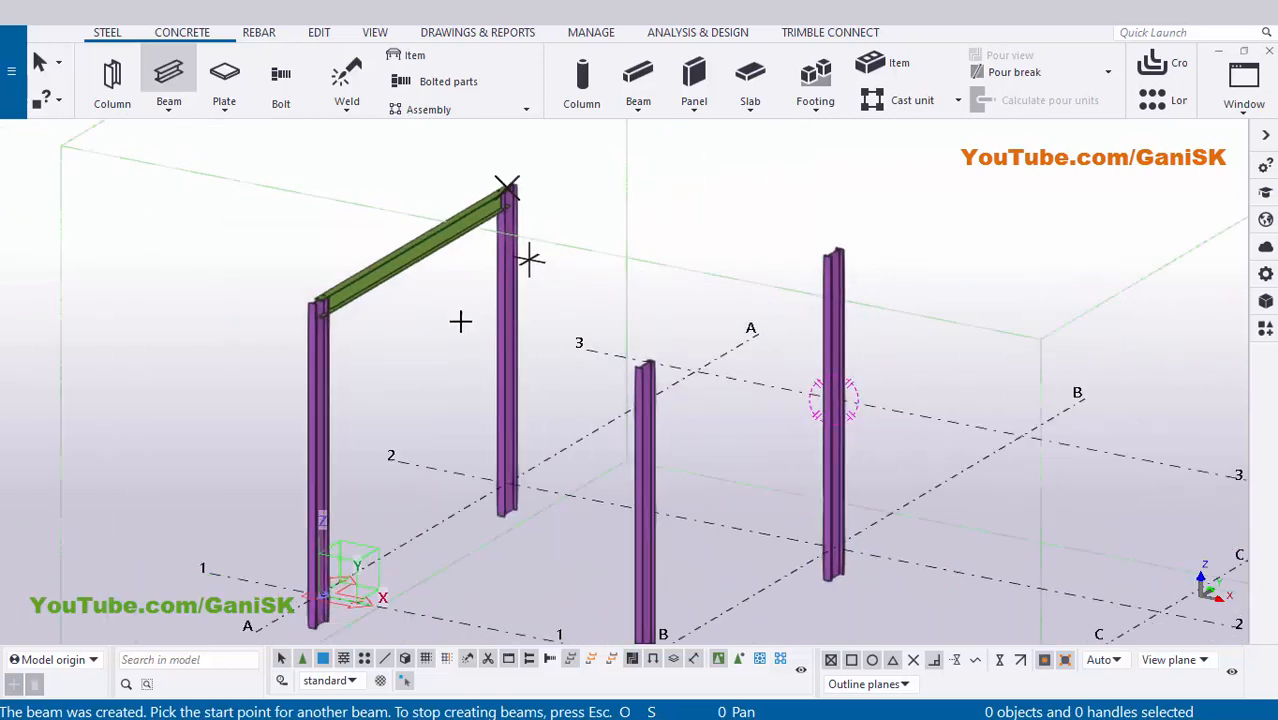
Create a steel beam along grid line 1 between the tops of columns A-1 and B-1
{"action": "scroll", "coordinate": [330, 305], "scroll_direction": "up", "scroll_amount": 2}
{"action": "scroll", "coordinate": [412, 330], "scroll_direction": "down", "scroll_amount": 3}
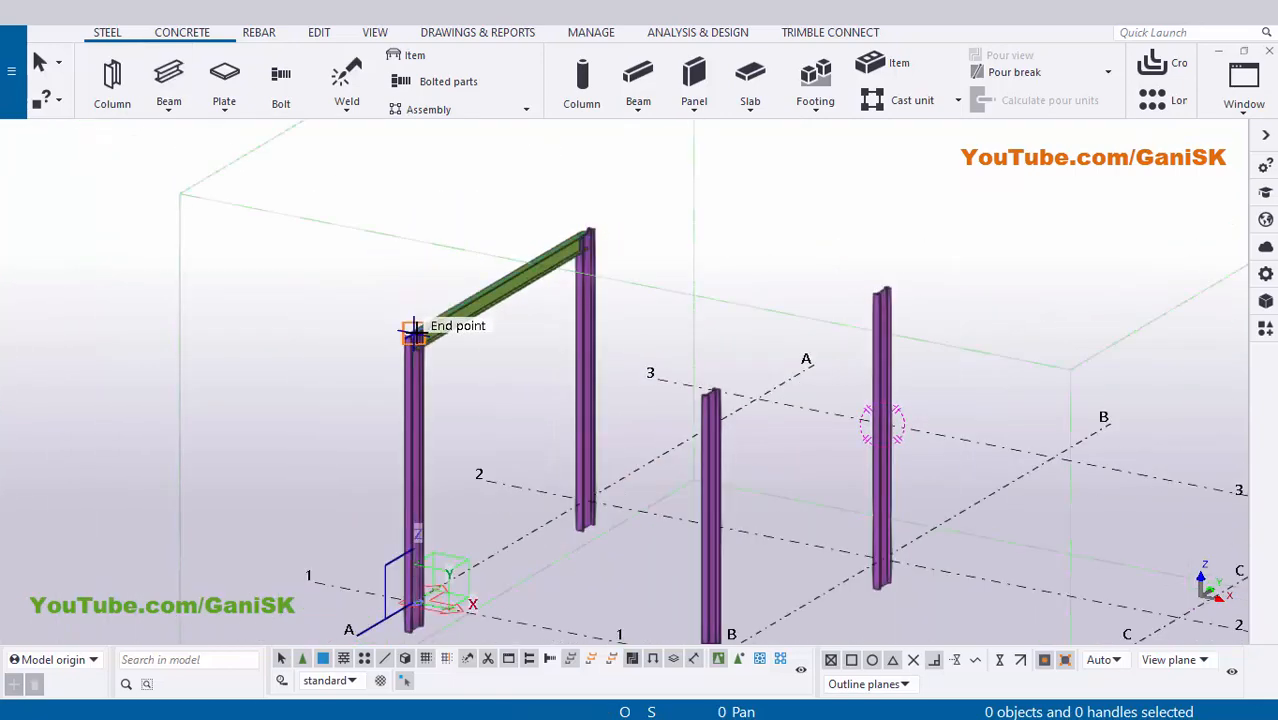
{"action": "key", "text": "Return"}
{"action": "left_click", "coordinate": [413, 332]}
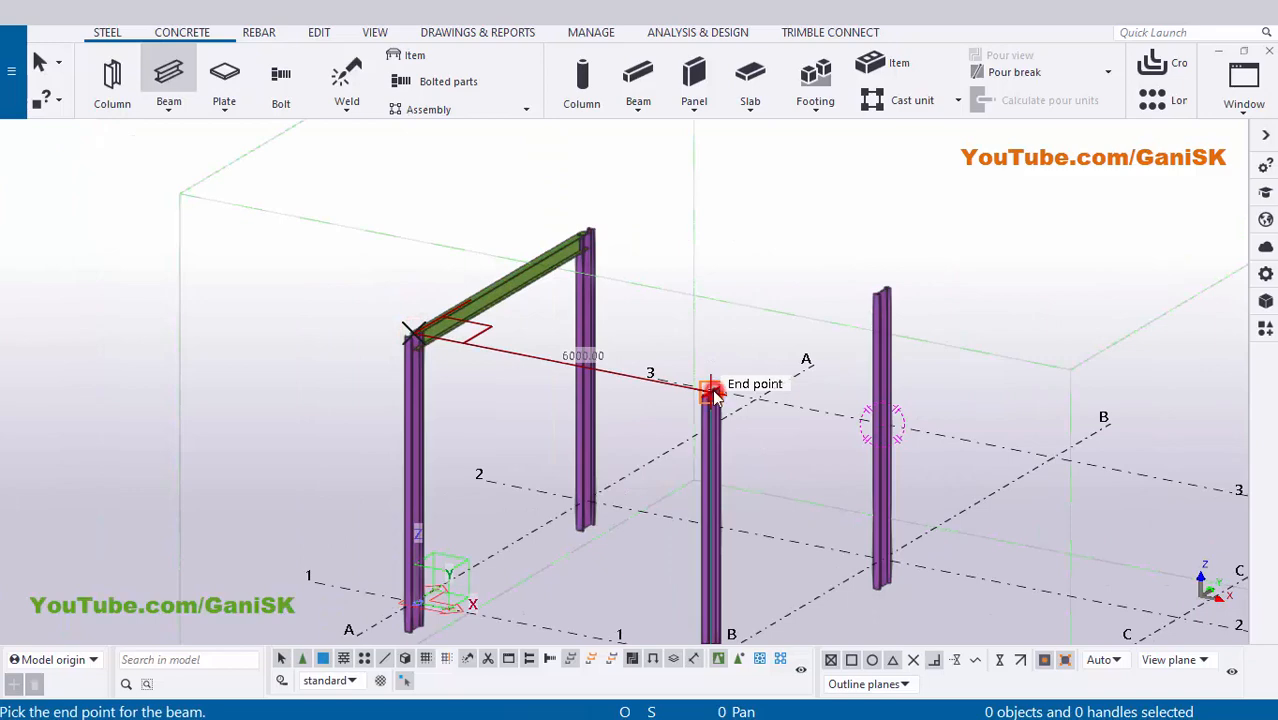
{"action": "left_click", "coordinate": [712, 393]}
{"action": "middle_click_drag", "start_coordinate": [713, 380], "coordinate": [662, 388], "text": "ctrl"}
{"action": "scroll", "coordinate": [638, 357], "scroll_direction": "up", "scroll_amount": 3}
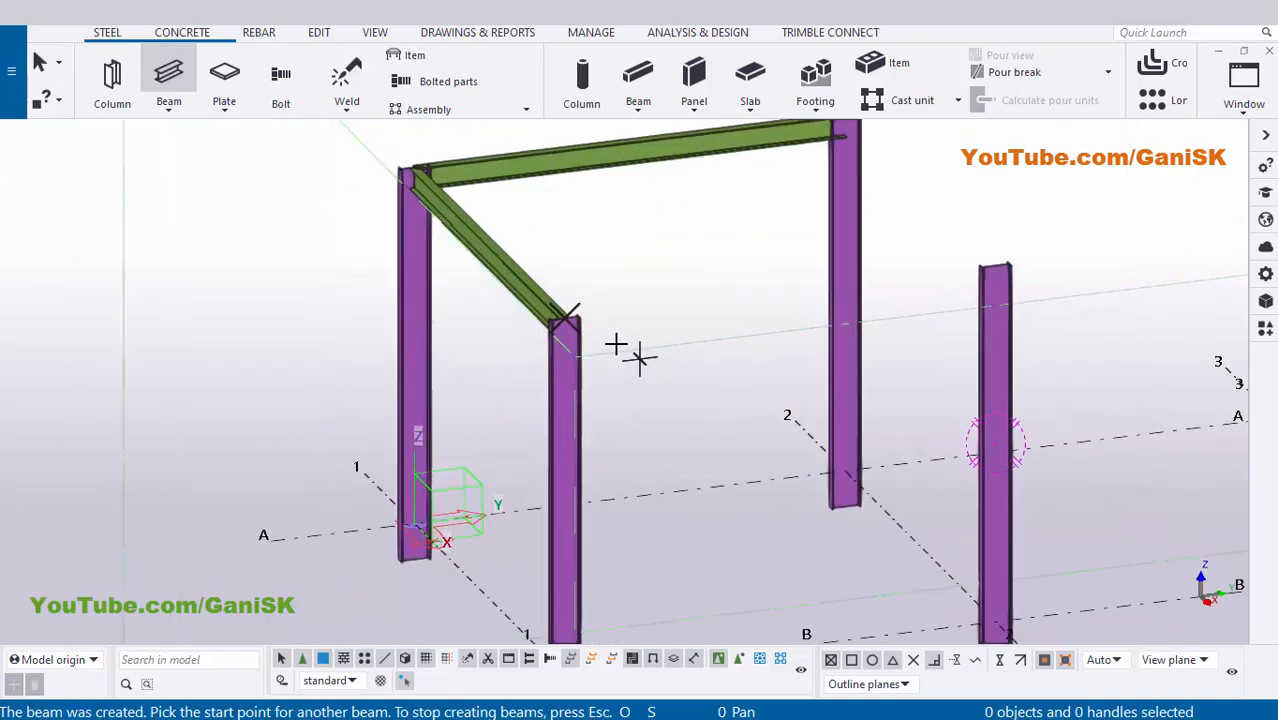
Create a steel beam along grid line B between the tops of columns B-1 and B-2
{"action": "scroll", "coordinate": [638, 357], "scroll_direction": "up", "scroll_amount": 2}
{"action": "left_click", "coordinate": [529, 298]}
{"action": "scroll", "coordinate": [529, 298], "scroll_direction": "down", "scroll_amount": 3}
{"action": "middle_click_drag", "start_coordinate": [950, 322], "coordinate": [814, 359]}
{"action": "scroll", "coordinate": [809, 322], "scroll_direction": "up", "scroll_amount": 1}
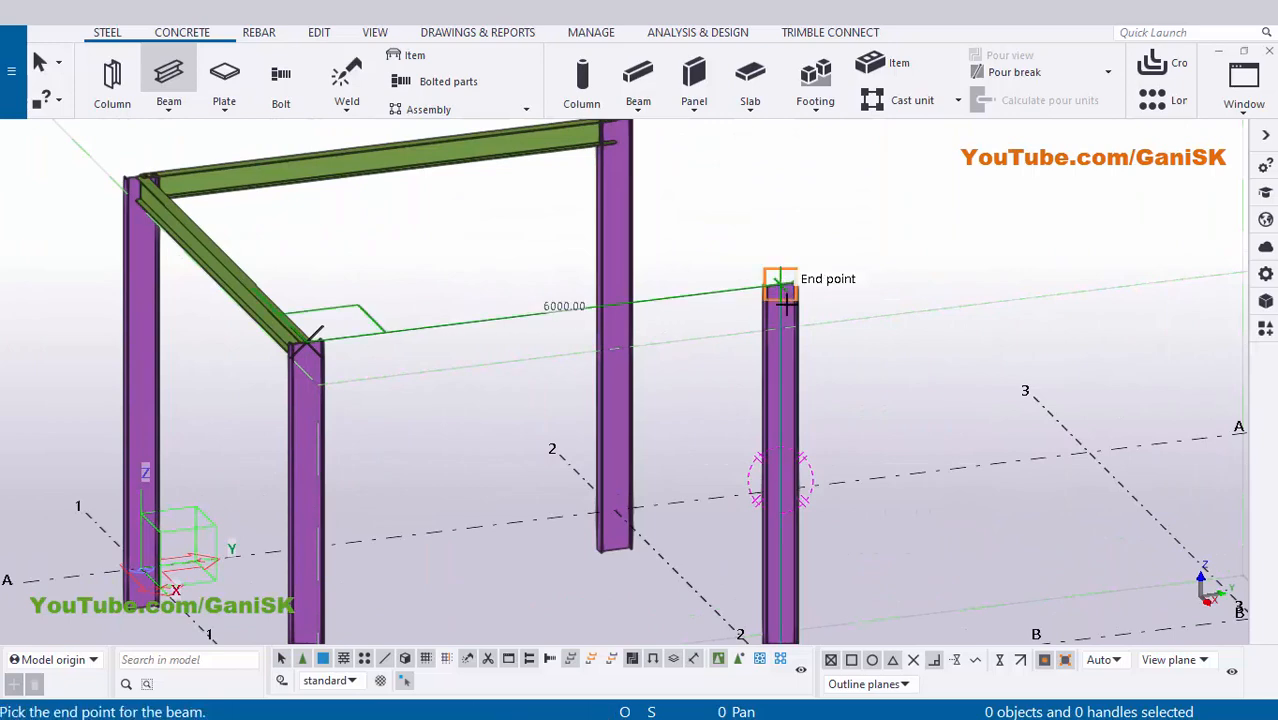
{"action": "left_click", "coordinate": [786, 304]}
{"action": "scroll", "coordinate": [752, 326], "scroll_direction": "down", "scroll_amount": 2}
{"action": "middle_click_drag", "start_coordinate": [659, 281], "coordinate": [790, 330], "text": "ctrl"}
{"action": "scroll", "coordinate": [550, 214], "scroll_direction": "up", "scroll_amount": 1}
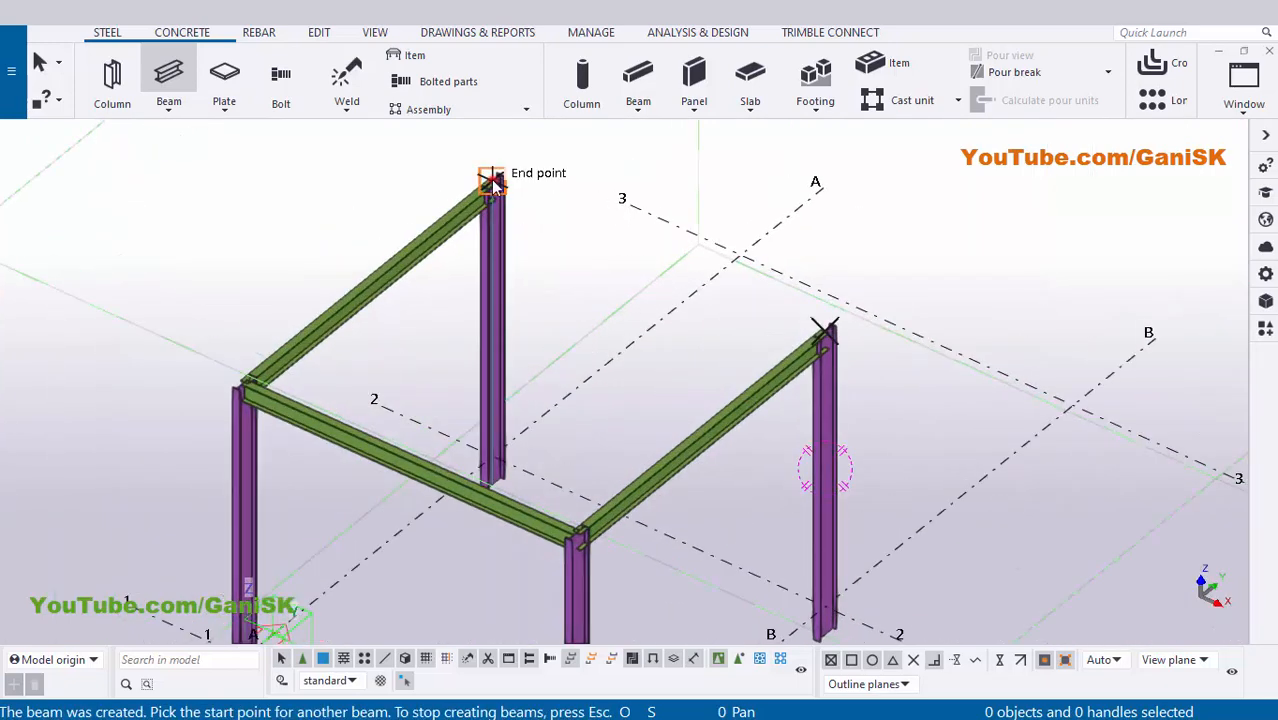
Close the frame with a steel beam along grid line 2 from column A-2 to column B-2 and end beam creation
{"action": "left_click", "coordinate": [491, 179]}
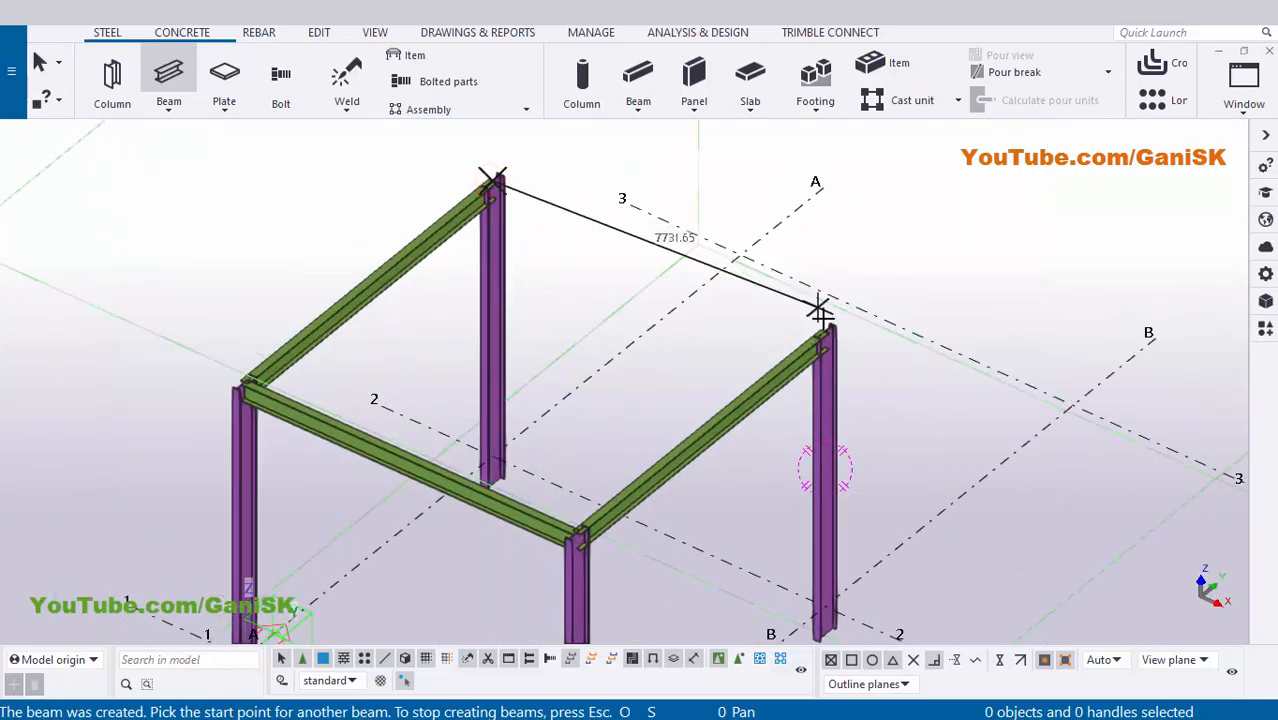
{"action": "left_click", "coordinate": [866, 335]}
{"action": "right_click", "coordinate": [947, 141]}
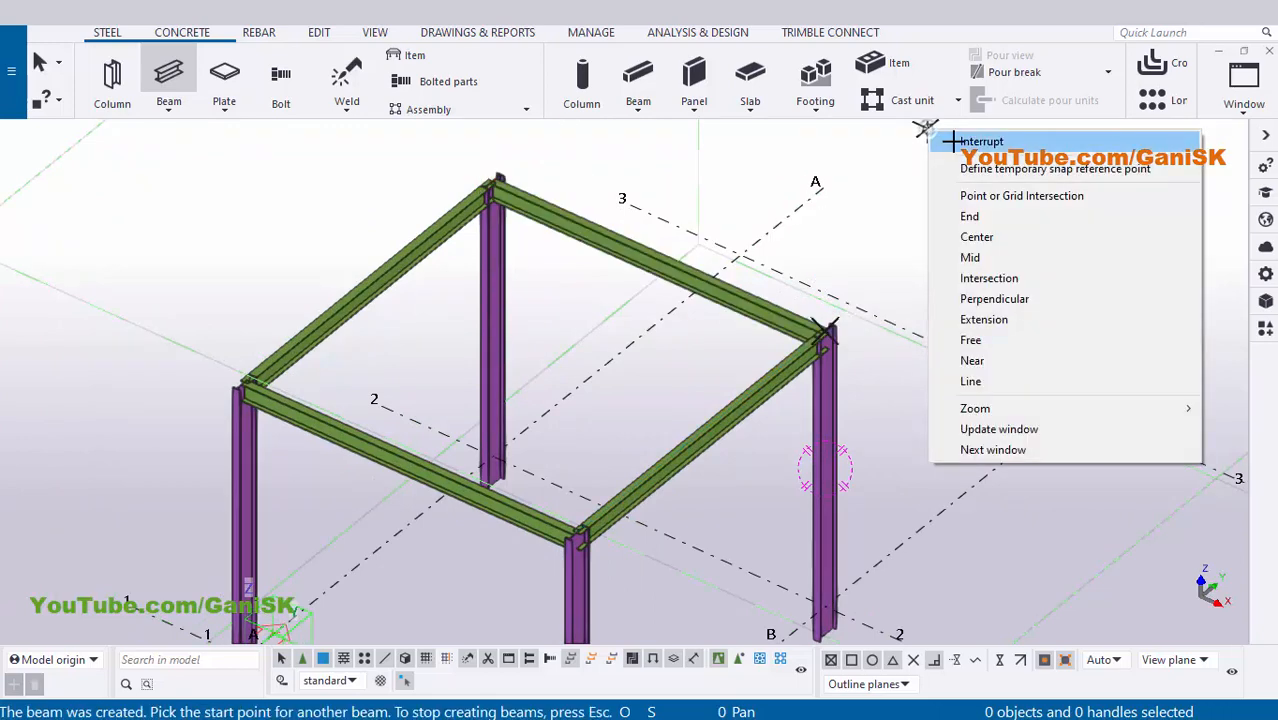
{"action": "left_click", "coordinate": [955, 141]}
Examine the four beams and their joints at the column tops up close and from another angle
{"action": "scroll", "coordinate": [480, 195], "scroll_direction": "up", "scroll_amount": 4}
{"action": "scroll", "coordinate": [479, 202], "scroll_direction": "down", "scroll_amount": 4}
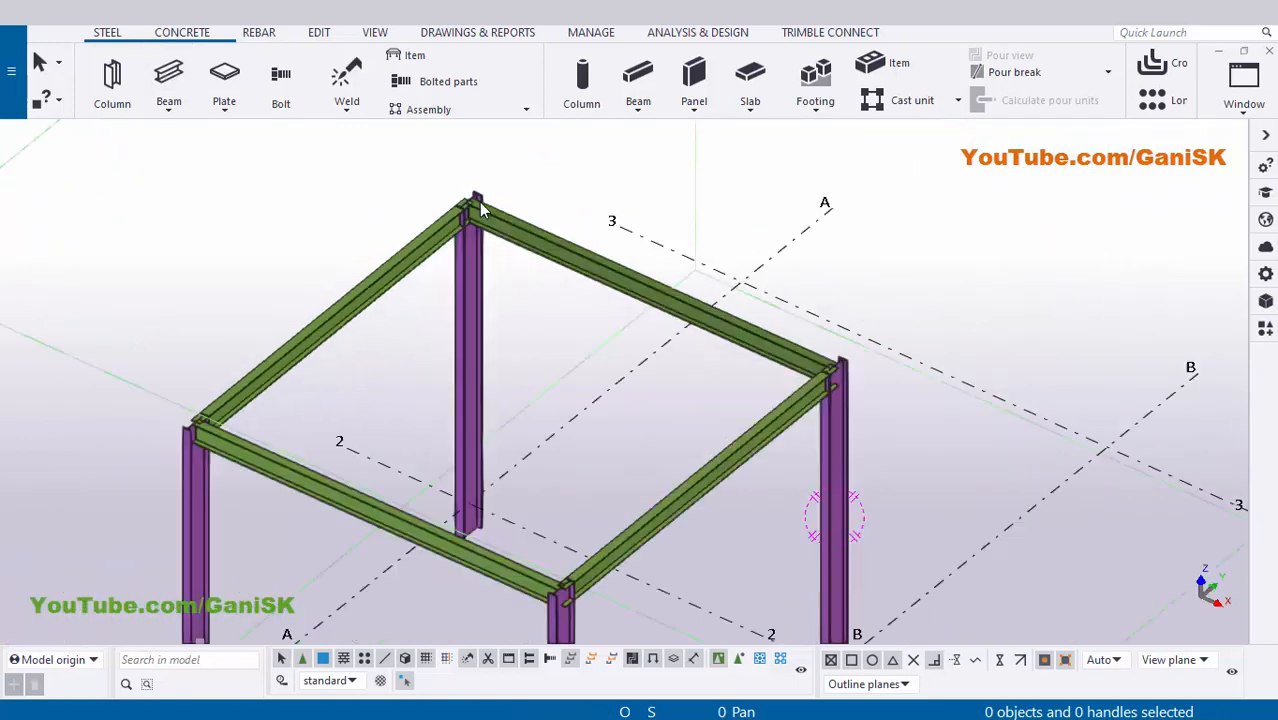
{"action": "scroll", "coordinate": [479, 202], "scroll_direction": "down", "scroll_amount": 3}
{"action": "middle_click_drag", "start_coordinate": [605, 311], "coordinate": [491, 288], "text": "ctrl"}
{"action": "scroll", "coordinate": [491, 288], "scroll_direction": "up", "scroll_amount": 2}
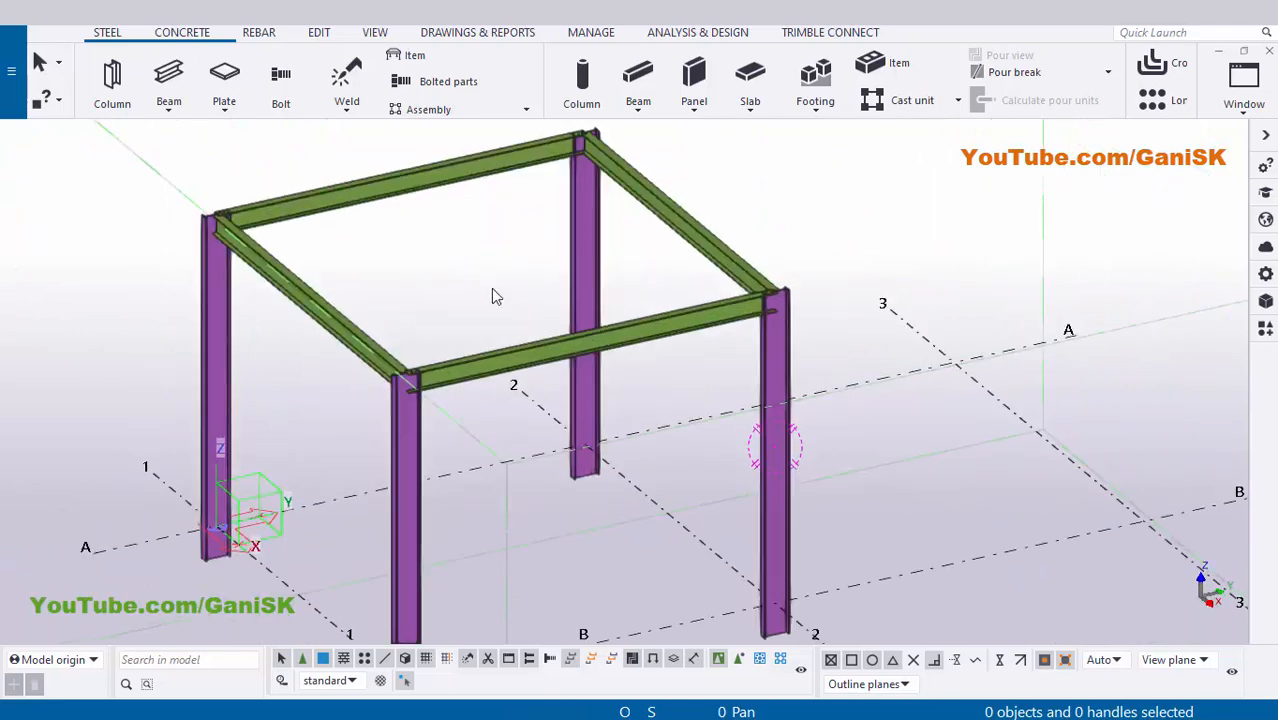
{"action": "scroll", "coordinate": [491, 296], "scroll_direction": "up", "scroll_amount": 4}
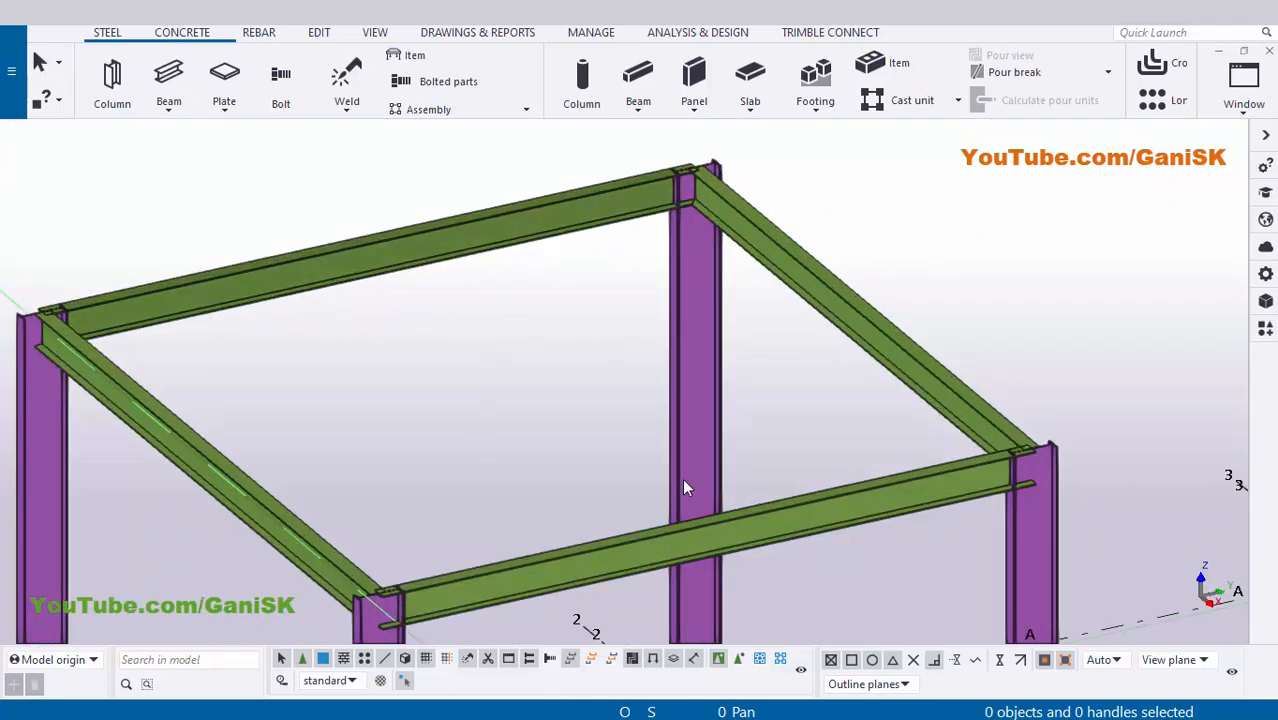
{"action": "scroll", "coordinate": [605, 434], "scroll_direction": "down", "scroll_amount": 2}
{"action": "scroll", "coordinate": [421, 331], "scroll_direction": "down", "scroll_amount": 2}
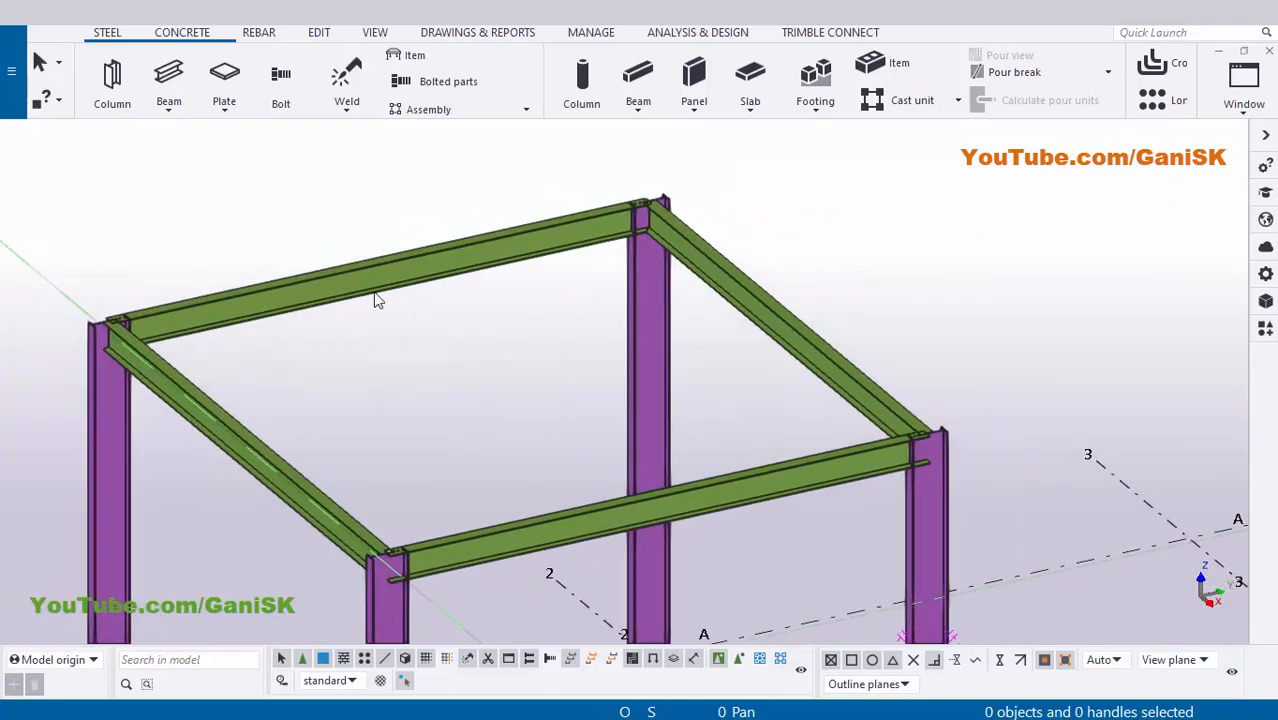
Add 2 divided line points along the grid line A beam, between the tops of columns A-1 and A-2
{"action": "left_click", "coordinate": [319, 32]}
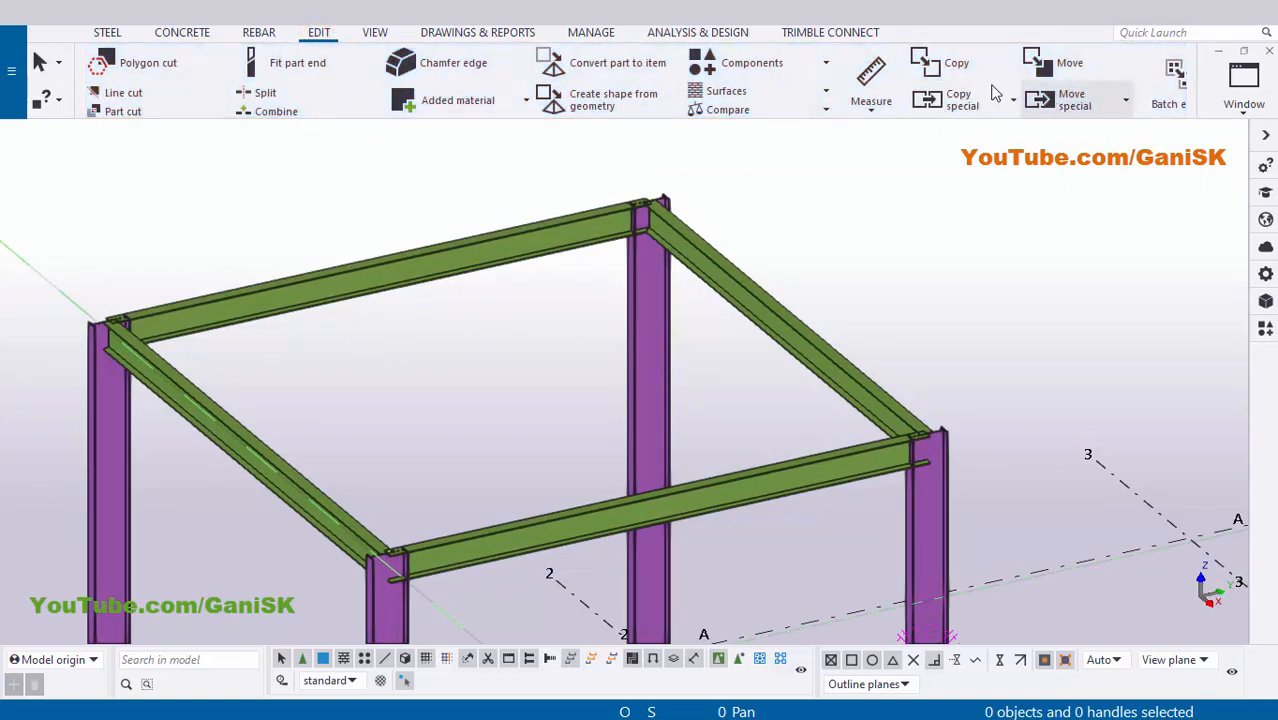
{"action": "scroll", "coordinate": [990, 95], "scroll_direction": "down", "scroll_amount": 3}
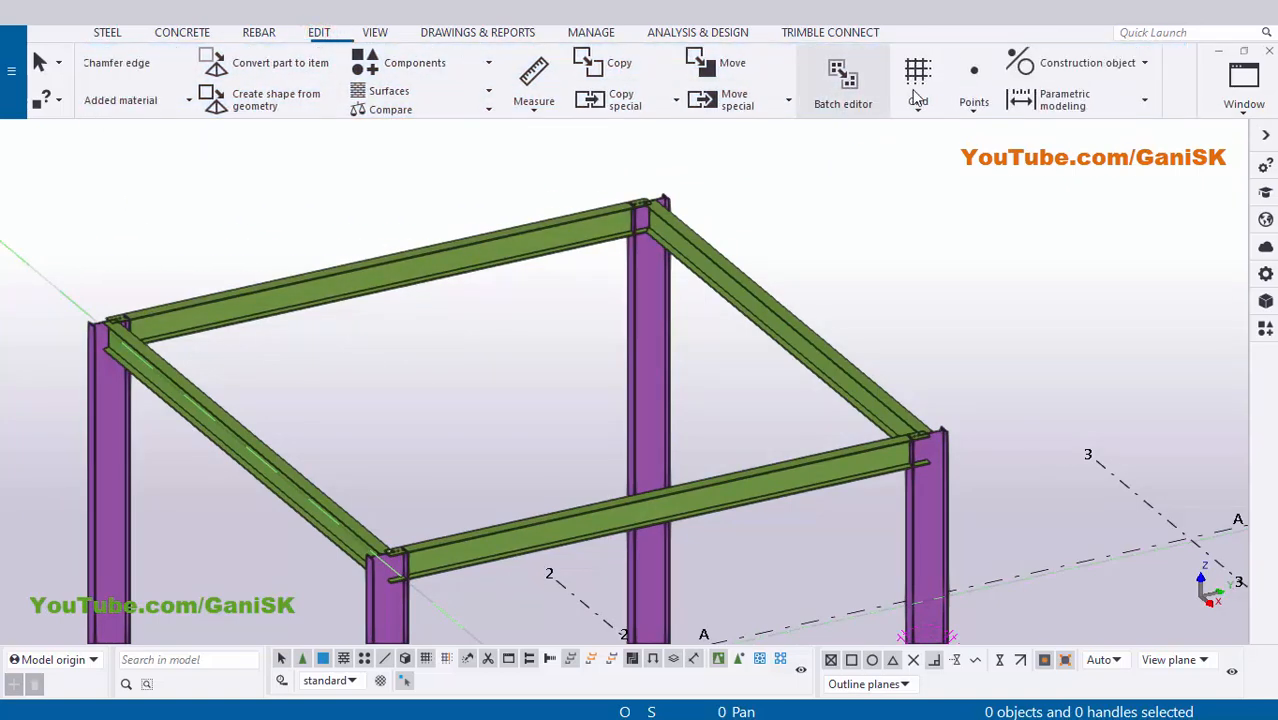
{"action": "left_click", "coordinate": [970, 110]}
{"action": "left_click", "coordinate": [1004, 140]}
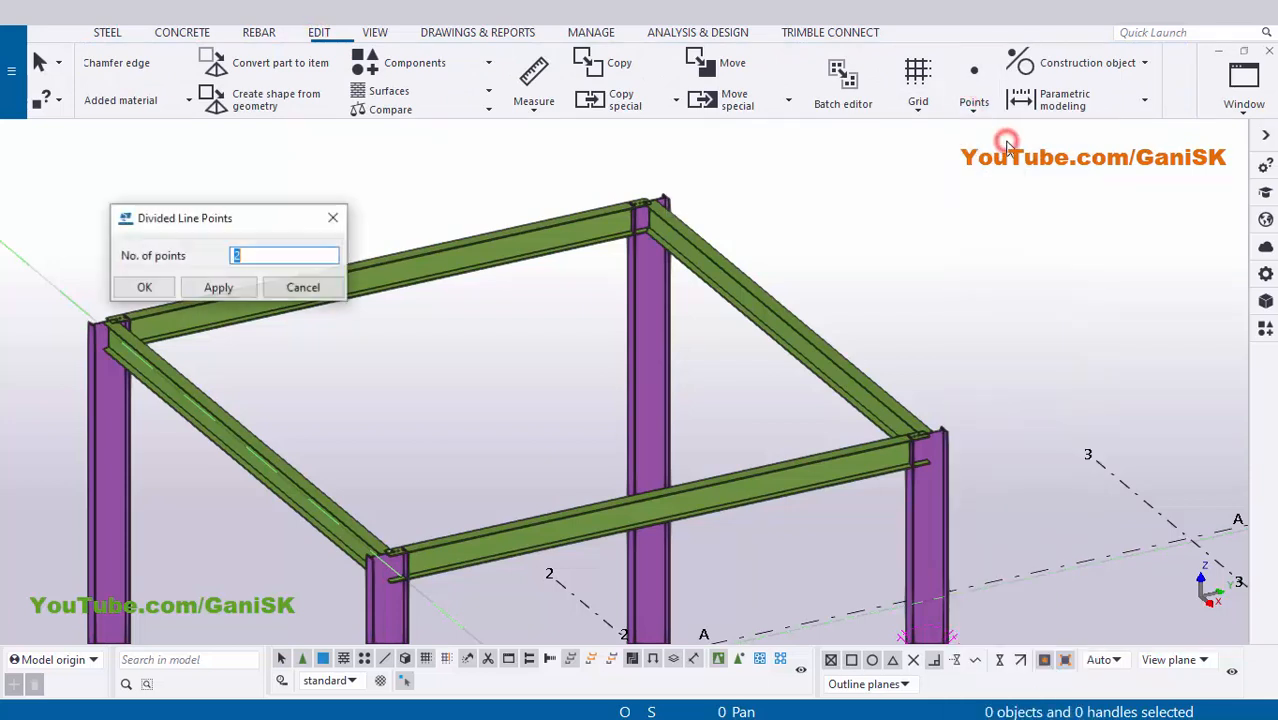
{"action": "middle_click_drag", "start_coordinate": [652, 280], "coordinate": [909, 252]}
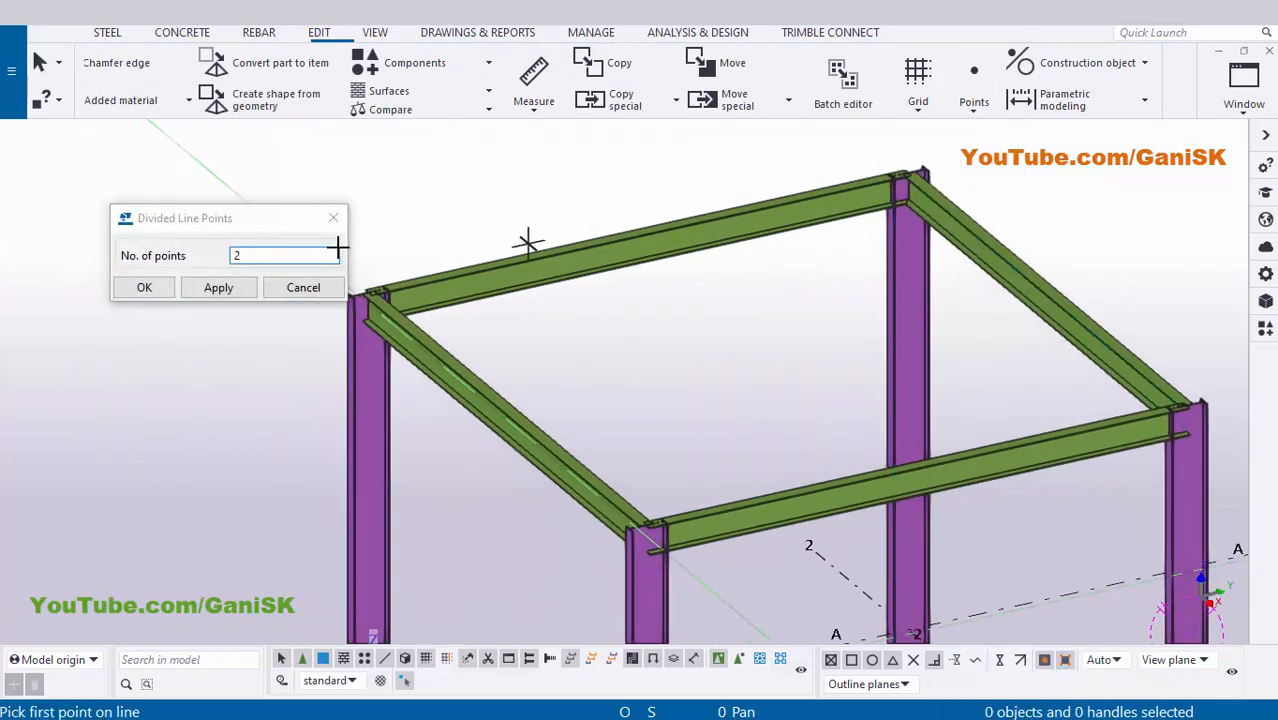
{"action": "left_click", "coordinate": [331, 255]}
{"action": "double_click", "coordinate": [288, 254]}
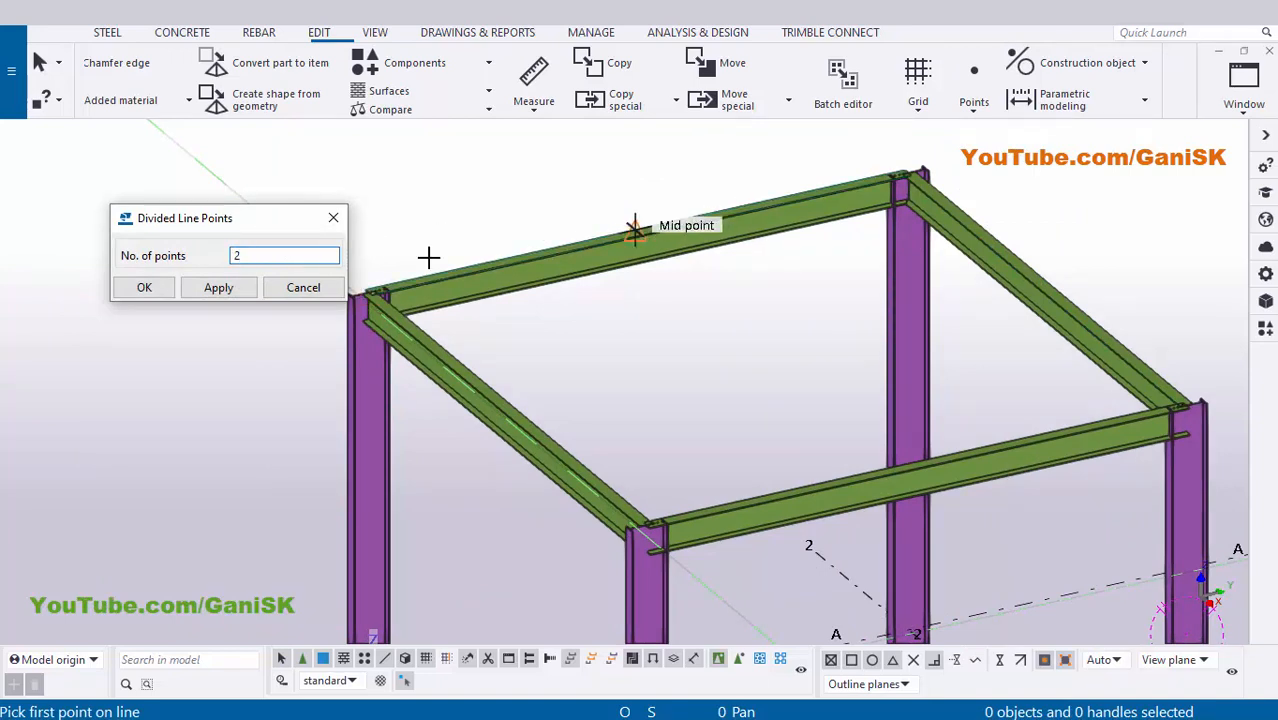
{"action": "left_click", "coordinate": [218, 287]}
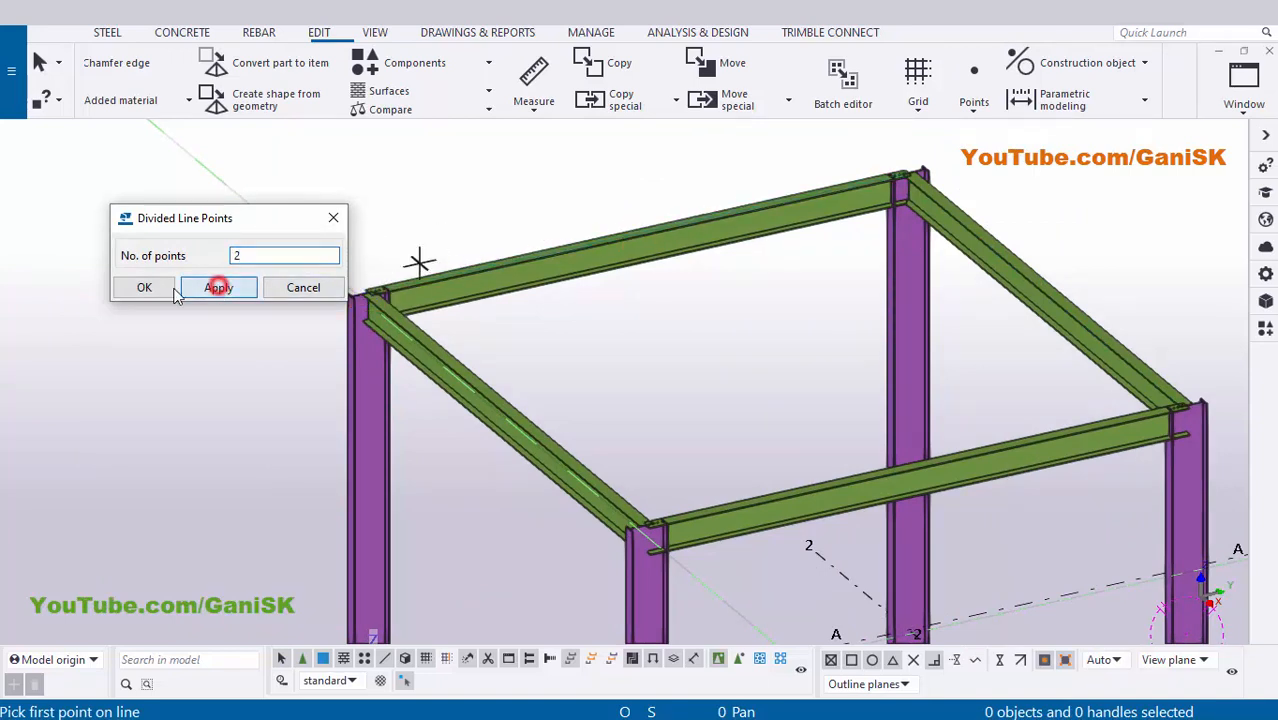
{"action": "left_click", "coordinate": [130, 288]}
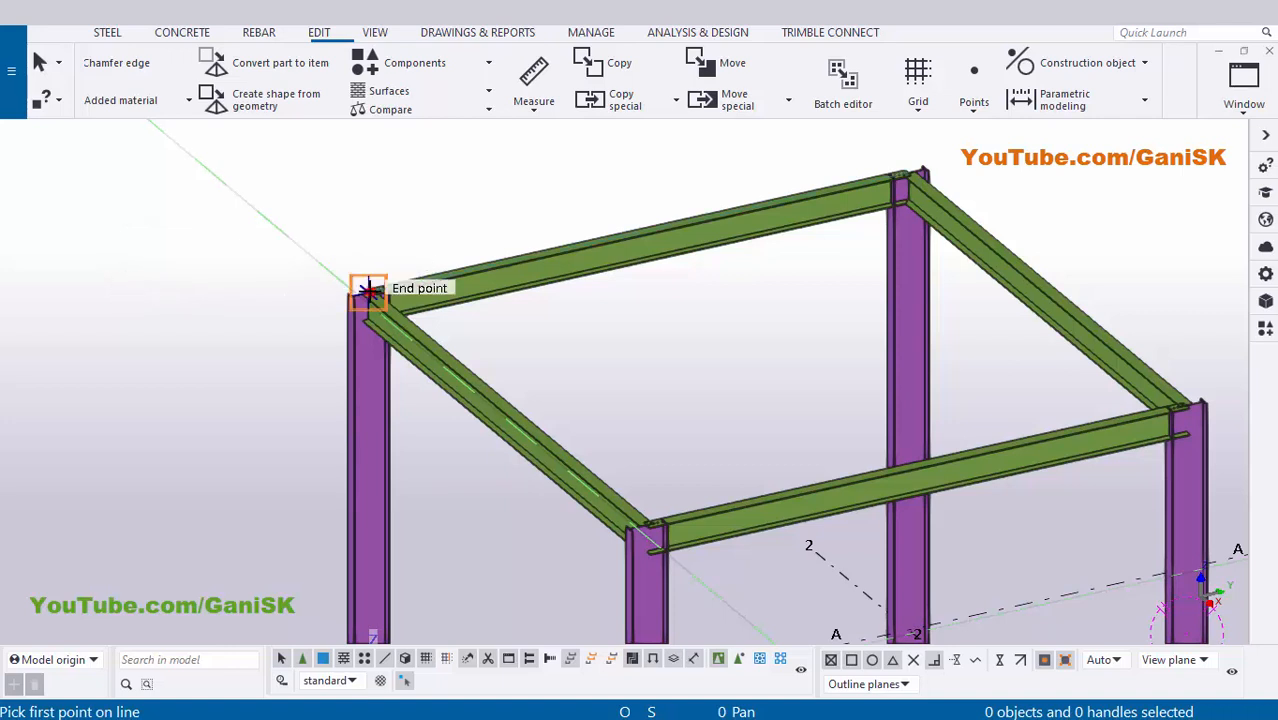
{"action": "left_click", "coordinate": [368, 290]}
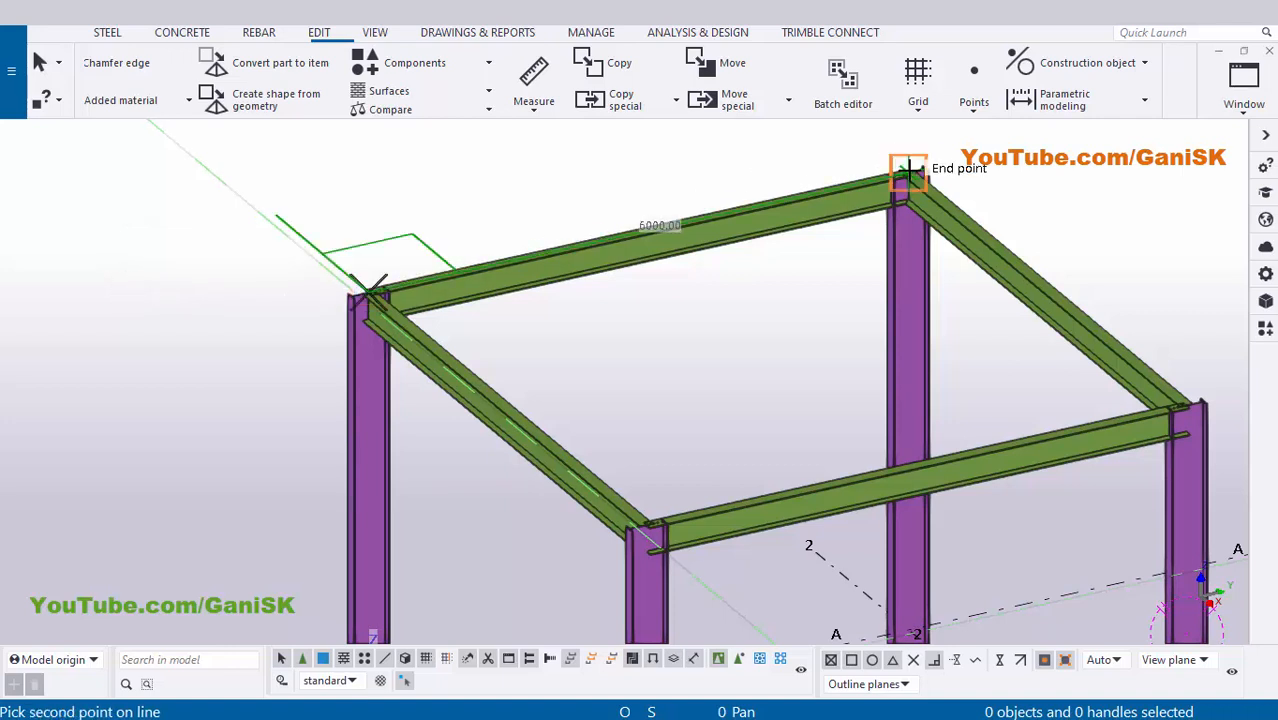
{"action": "left_click", "coordinate": [910, 175]}
{"action": "scroll", "coordinate": [600, 240], "scroll_direction": "up", "scroll_amount": 5}
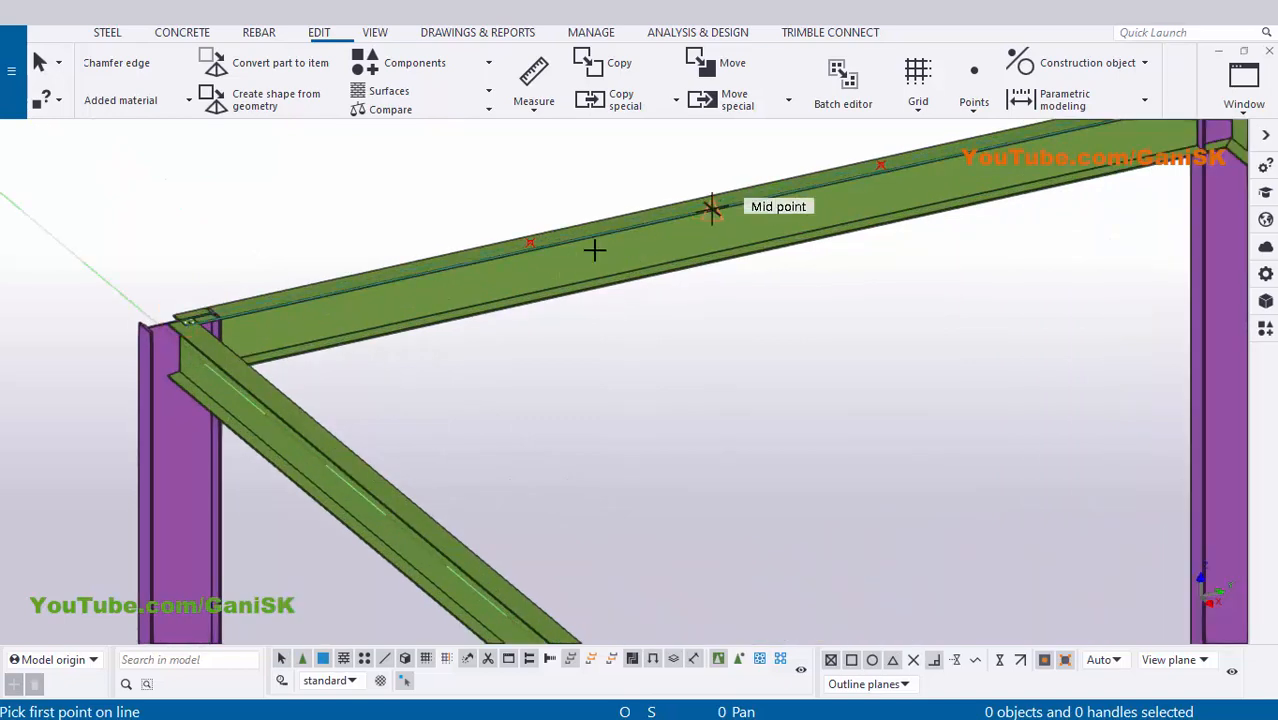
Add 2 divided line points along the grid line B beam, between the tops of columns B-1 and B-2, and end point creation
{"action": "scroll", "coordinate": [628, 258], "scroll_direction": "down", "scroll_amount": 2}
{"action": "scroll", "coordinate": [632, 267], "scroll_direction": "down", "scroll_amount": 5}
{"action": "scroll", "coordinate": [767, 312], "scroll_direction": "up", "scroll_amount": 2}
{"action": "middle_click_drag", "start_coordinate": [767, 312], "coordinate": [644, 290]}
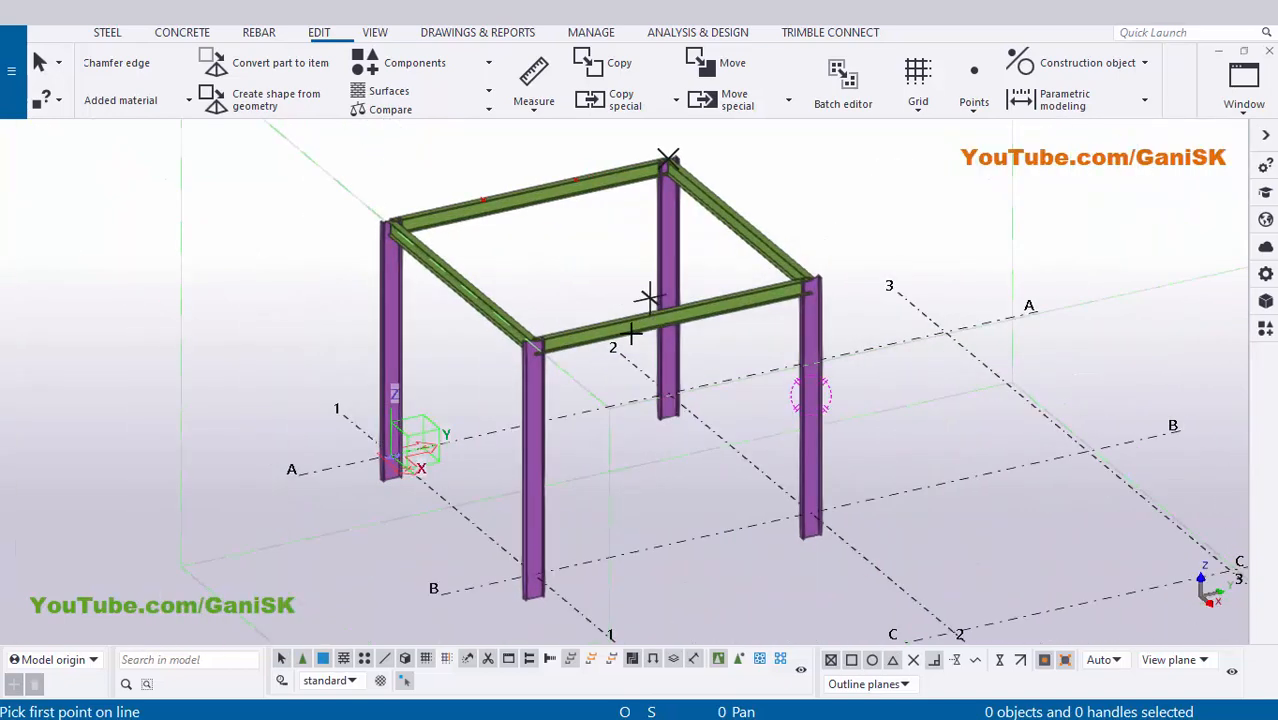
{"action": "scroll", "coordinate": [631, 332], "scroll_direction": "up", "scroll_amount": 2}
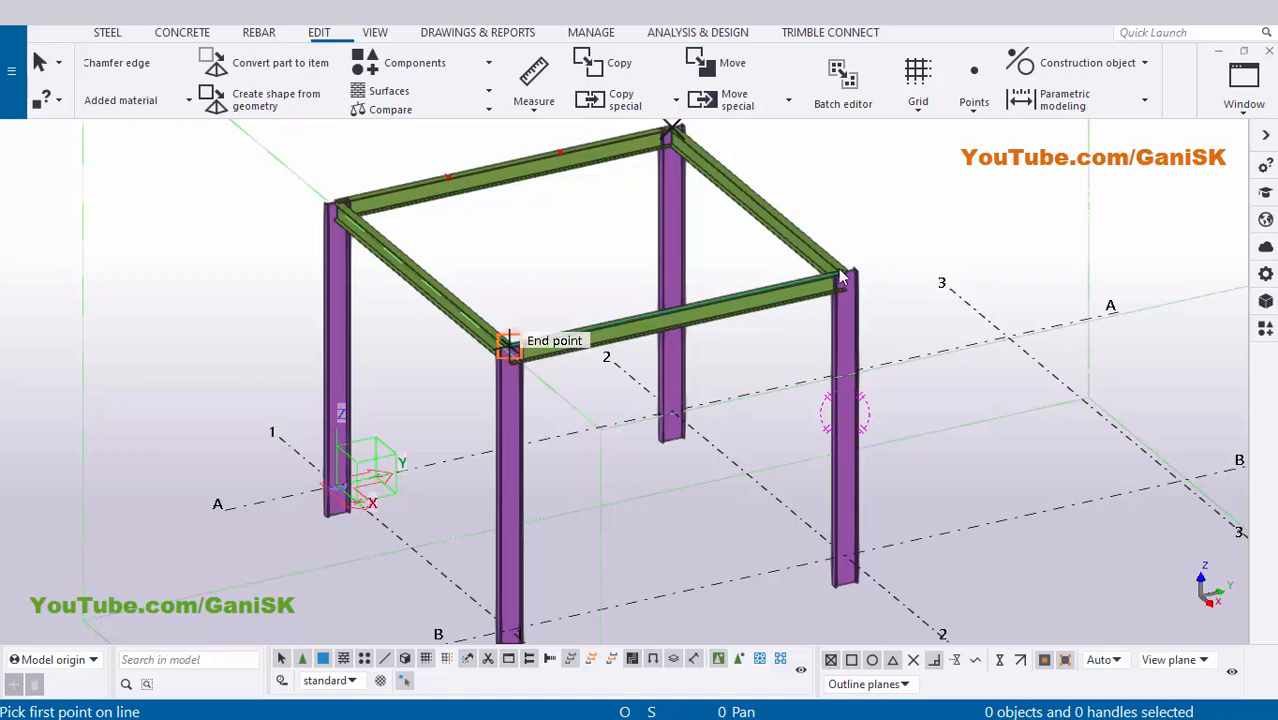
{"action": "left_click", "coordinate": [508, 342]}
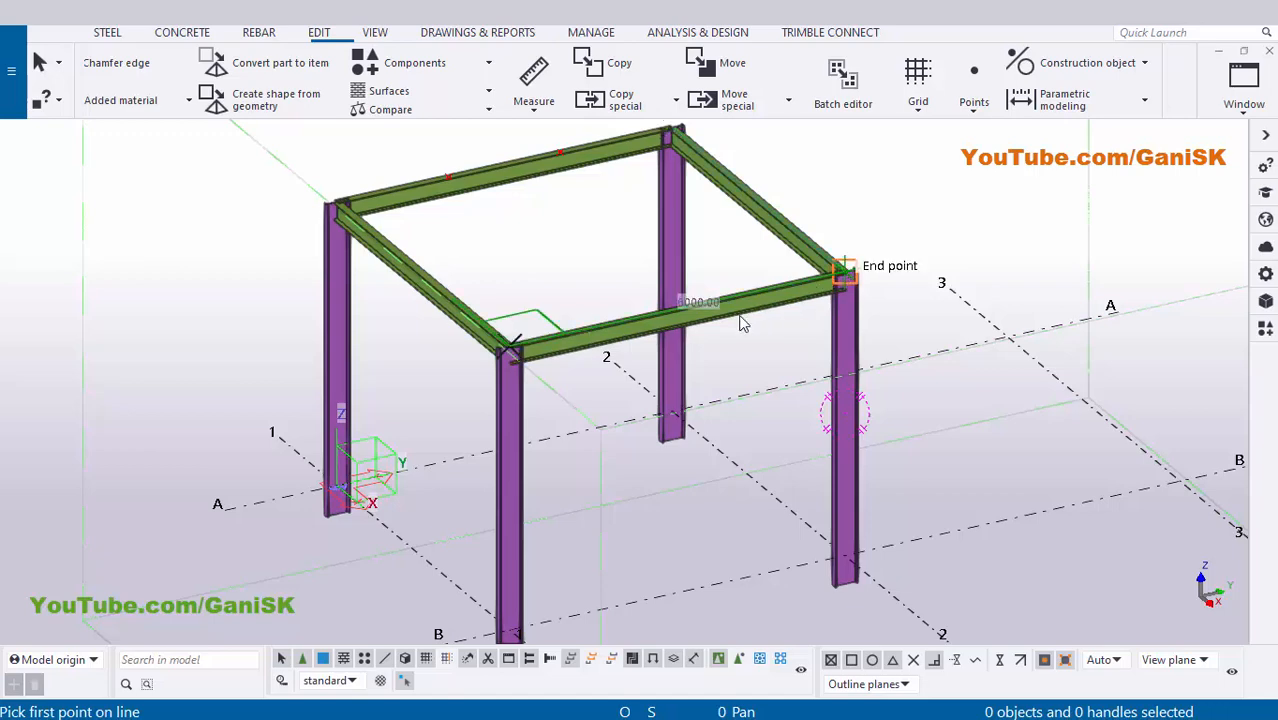
{"action": "scroll", "coordinate": [690, 318], "scroll_direction": "up", "scroll_amount": 5}
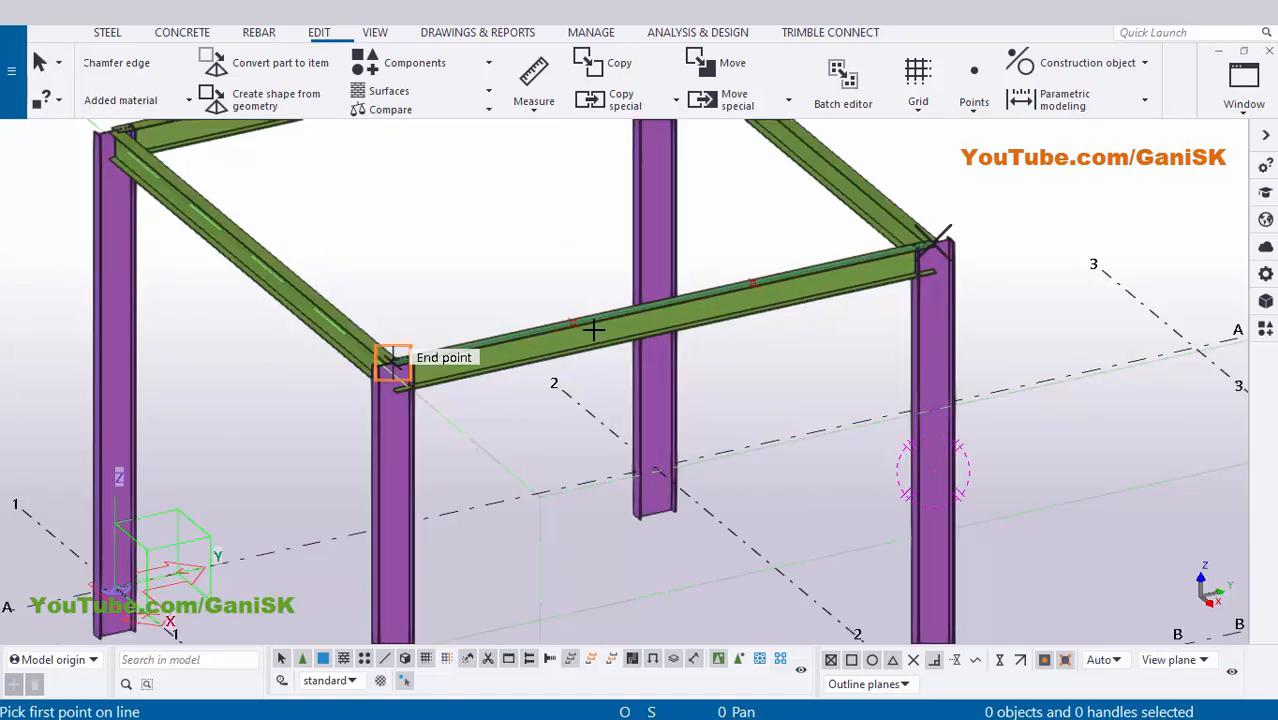
{"action": "scroll", "coordinate": [1120, 190], "scroll_direction": "down", "scroll_amount": 5}
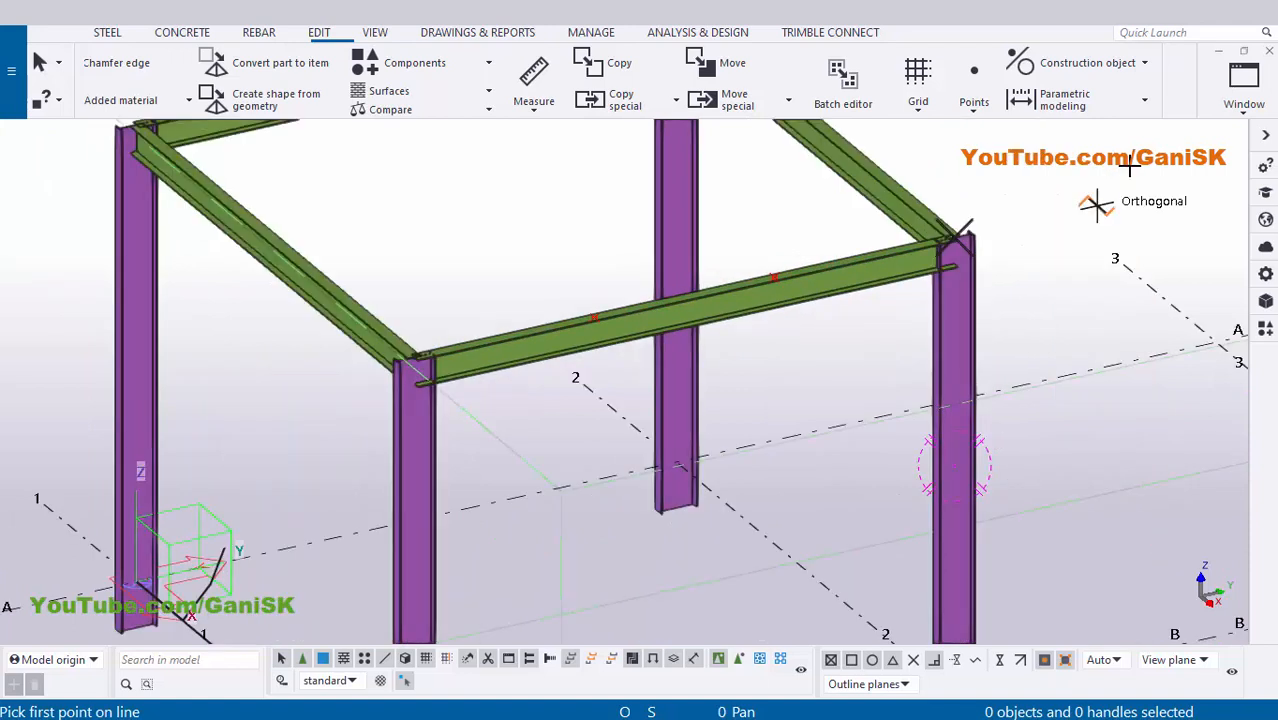
{"action": "right_click", "coordinate": [1134, 179]}
{"action": "left_click", "coordinate": [1134, 179]}
Redraw the view and turn on the visibility of points in the model through the 3D view's display properties
{"action": "right_click", "coordinate": [1044, 179]}
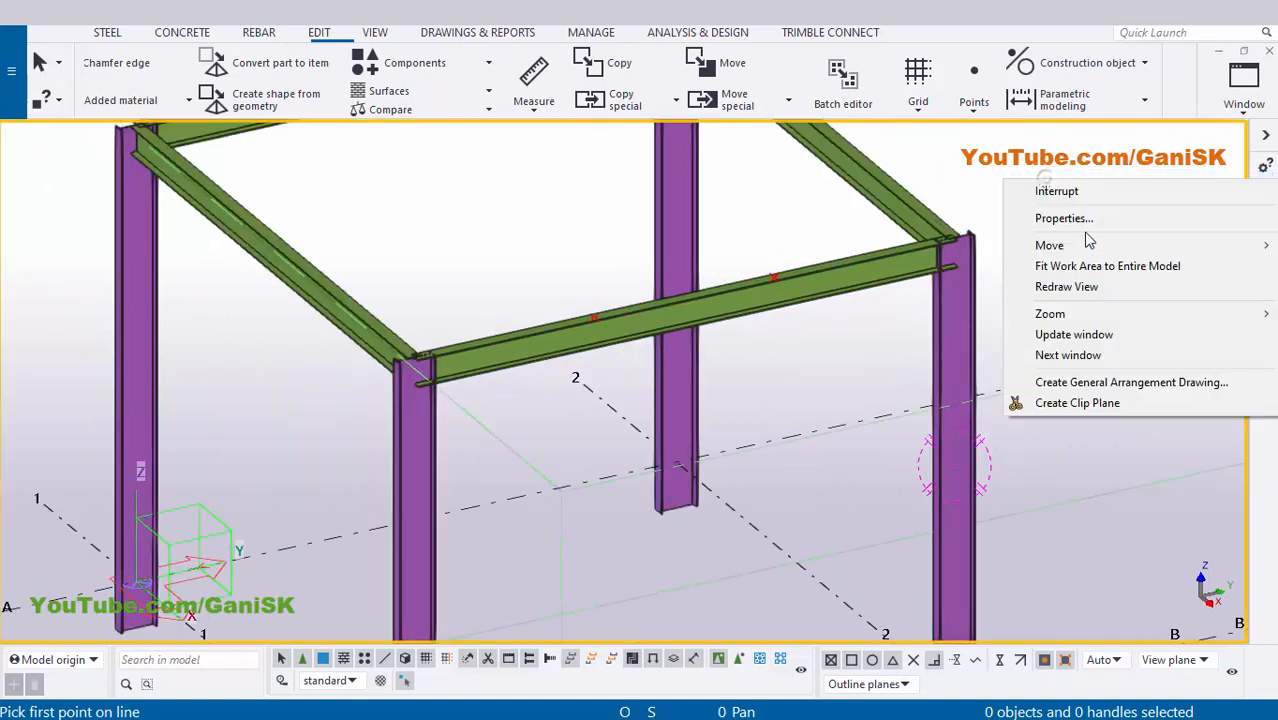
{"action": "left_click", "coordinate": [1078, 268]}
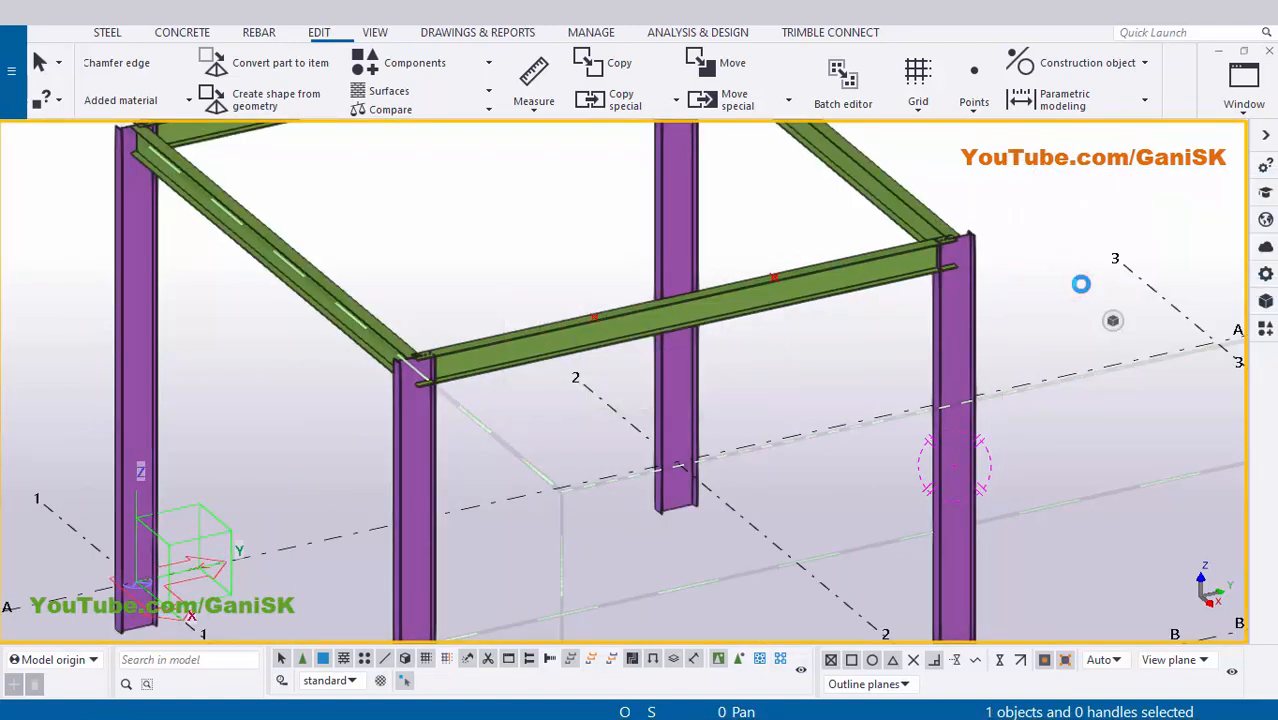
{"action": "scroll", "coordinate": [880, 293], "scroll_direction": "down", "scroll_amount": 3}
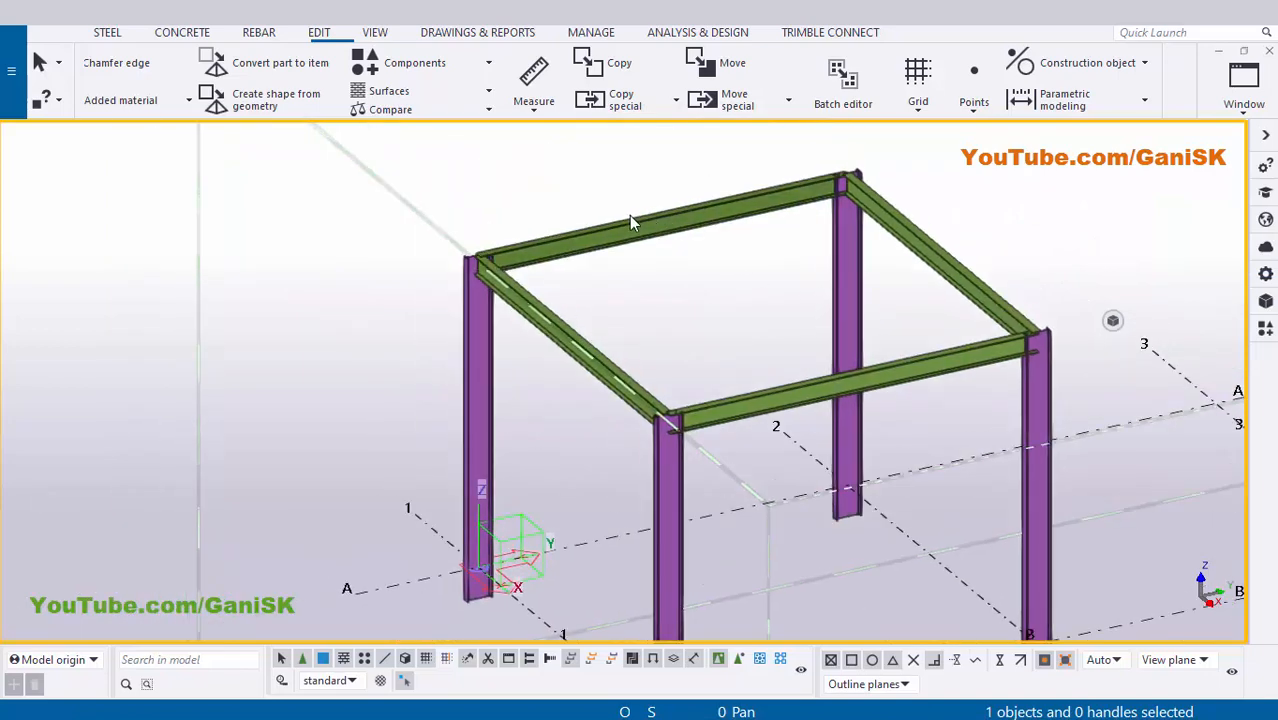
{"action": "scroll", "coordinate": [633, 220], "scroll_direction": "up", "scroll_amount": 5}
{"action": "scroll", "coordinate": [584, 228], "scroll_direction": "down", "scroll_amount": 5}
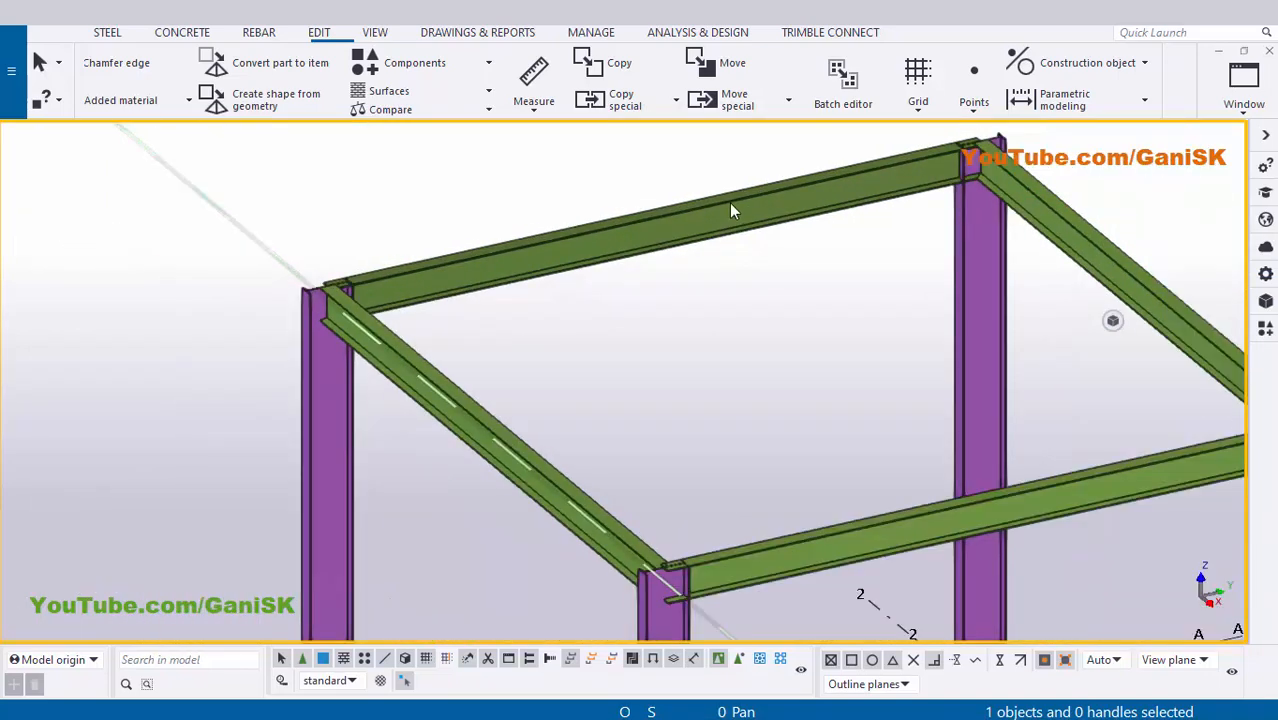
{"action": "double_click", "coordinate": [227, 336]}
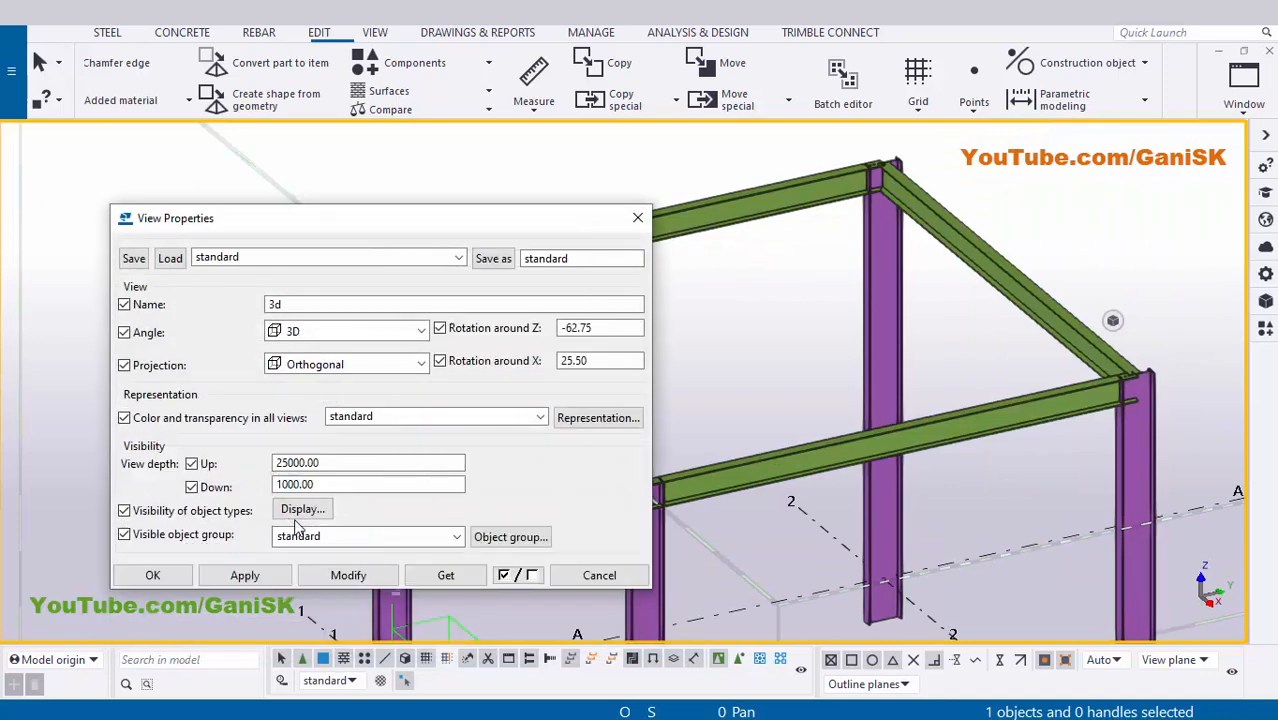
{"action": "left_click", "coordinate": [311, 512]}
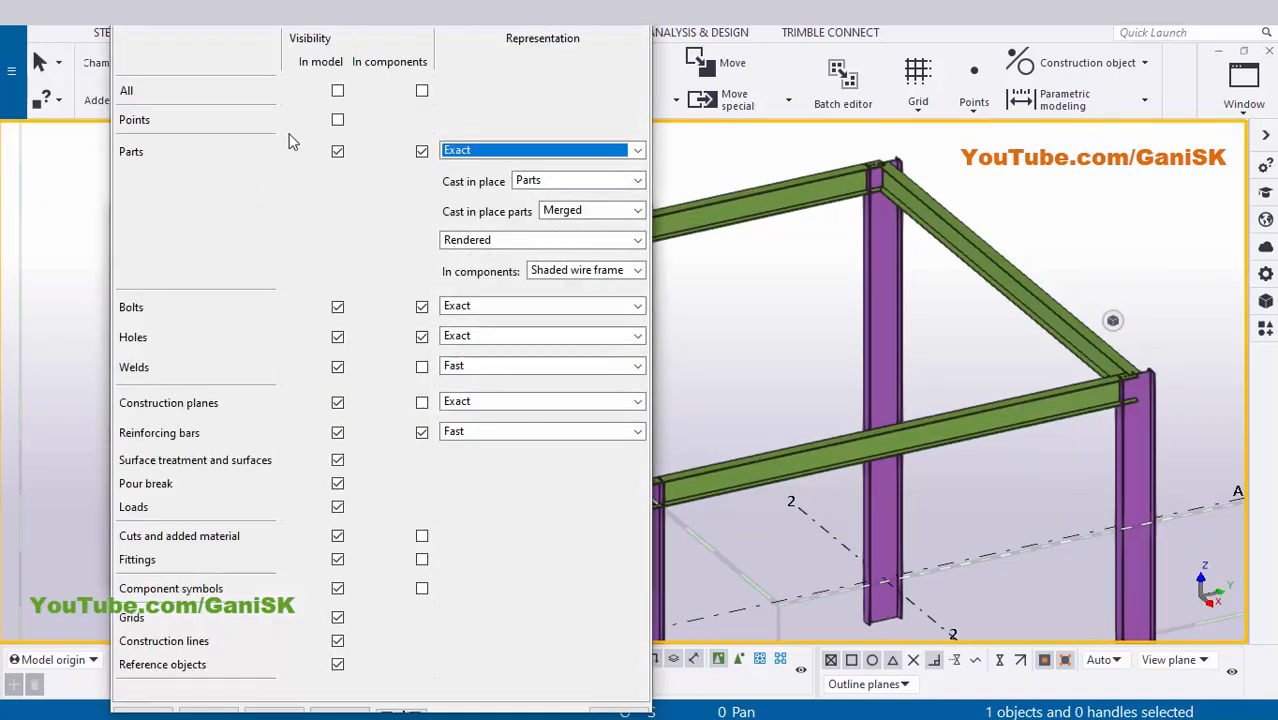
{"action": "left_click", "coordinate": [337, 121]}
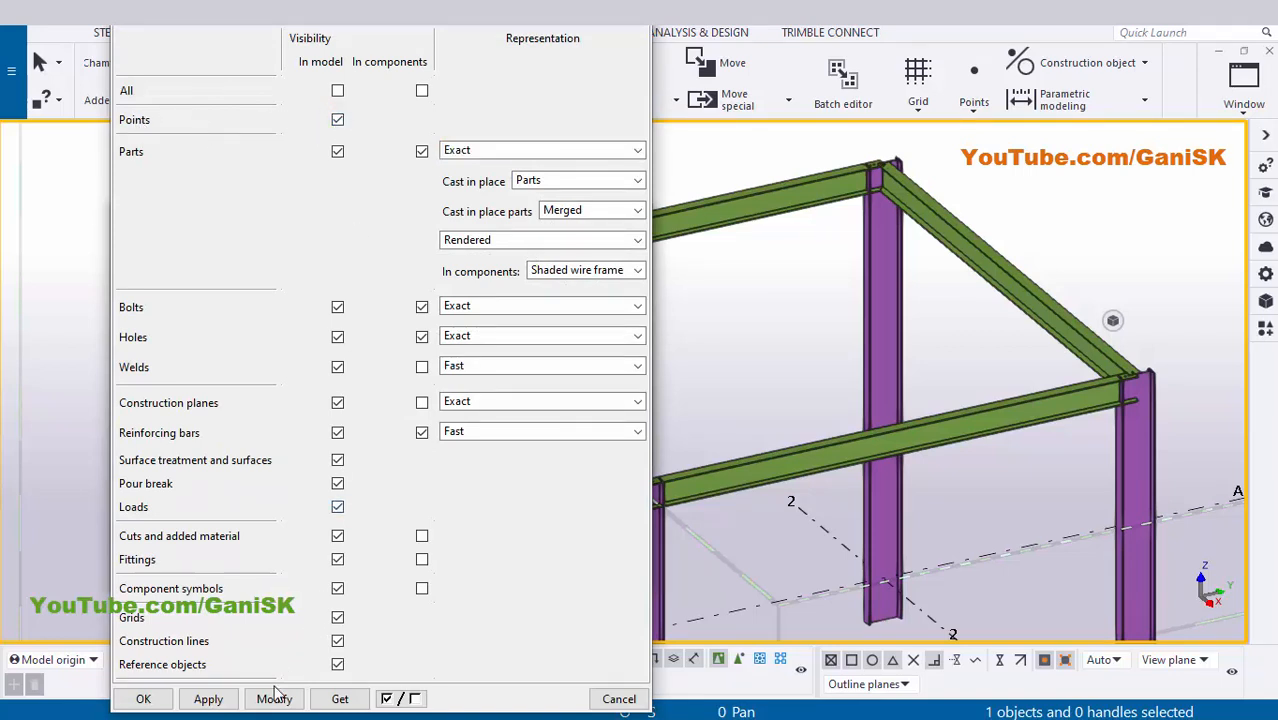
{"action": "left_click", "coordinate": [150, 699]}
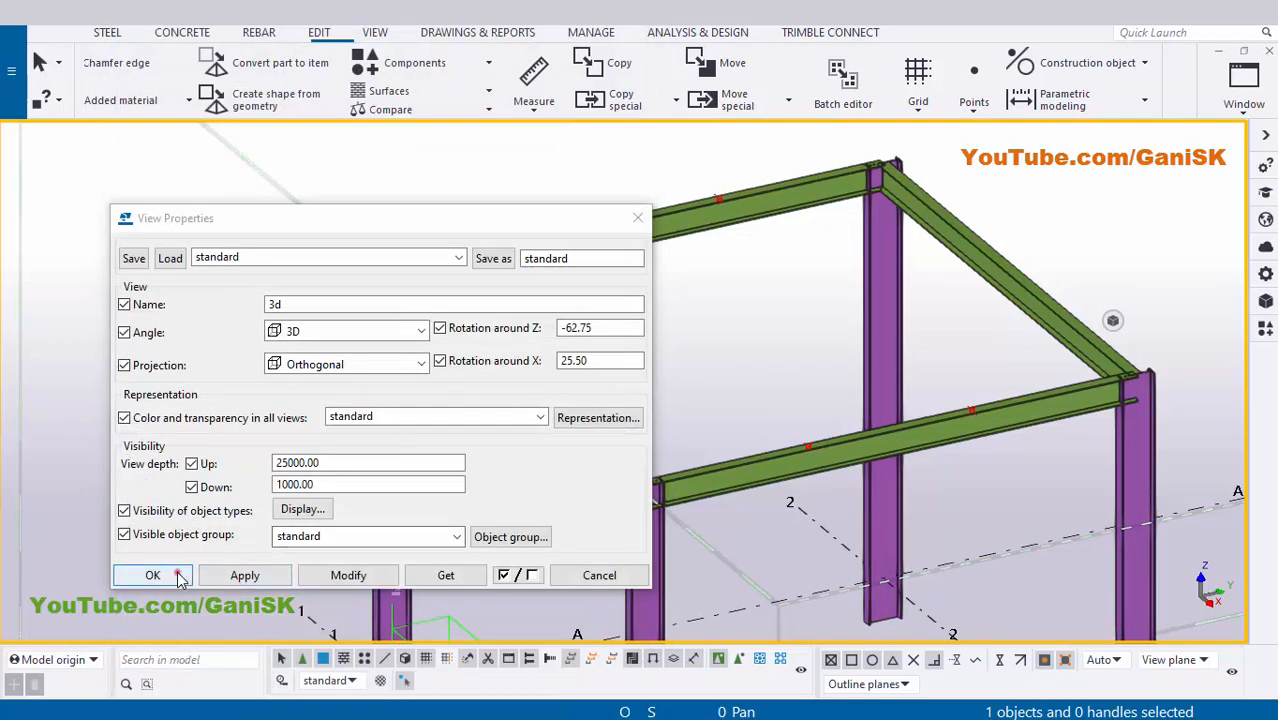
{"action": "left_click", "coordinate": [177, 572]}
Create a steel beam between the divided line points nearest grid line 1 on the grid line A and B beams, ending beam creation
{"action": "scroll", "coordinate": [530, 337], "scroll_direction": "up", "scroll_amount": 2}
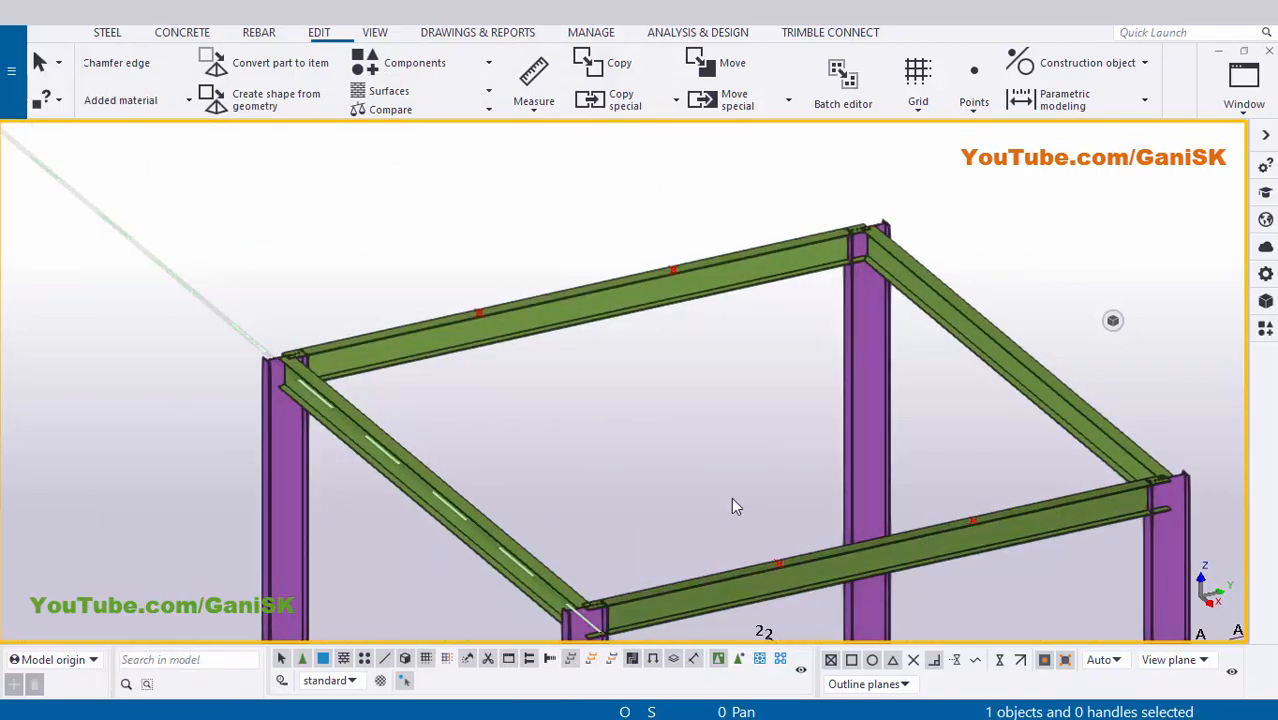
{"action": "scroll", "coordinate": [722, 508], "scroll_direction": "down", "scroll_amount": 3}
{"action": "middle_click_drag", "start_coordinate": [722, 508], "coordinate": [451, 505], "text": "ctrl"}
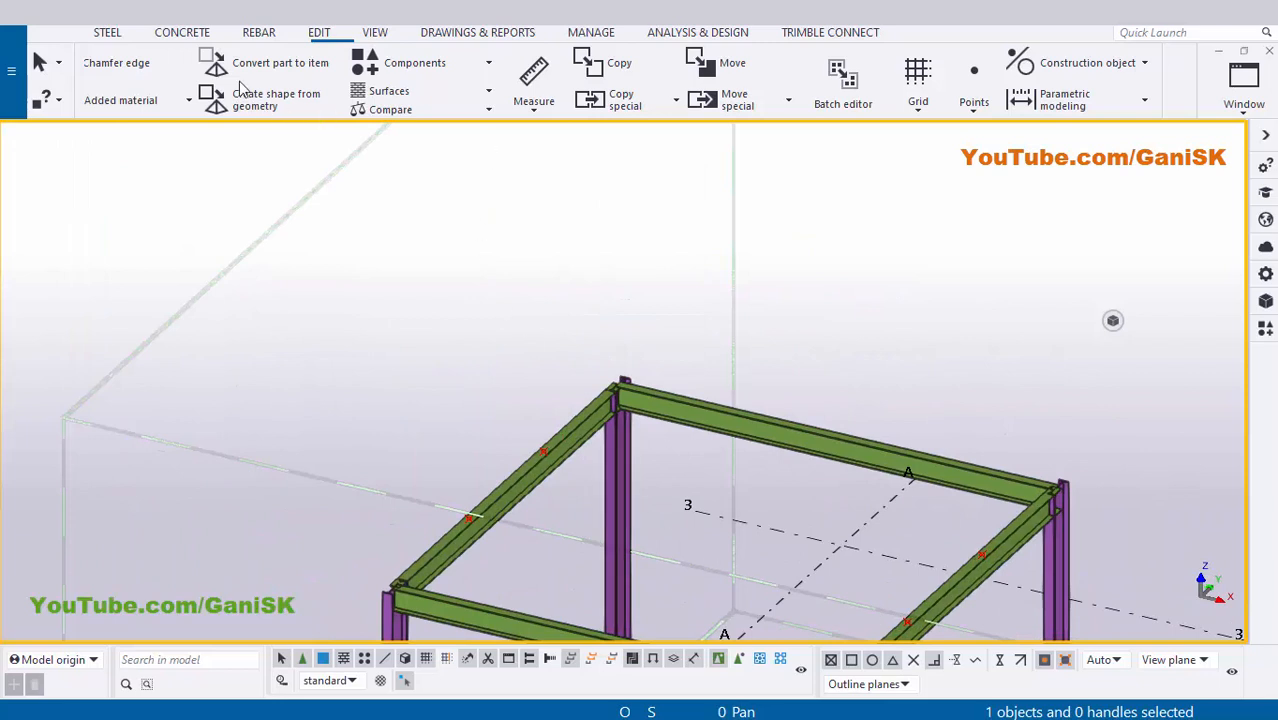
{"action": "left_click", "coordinate": [107, 33]}
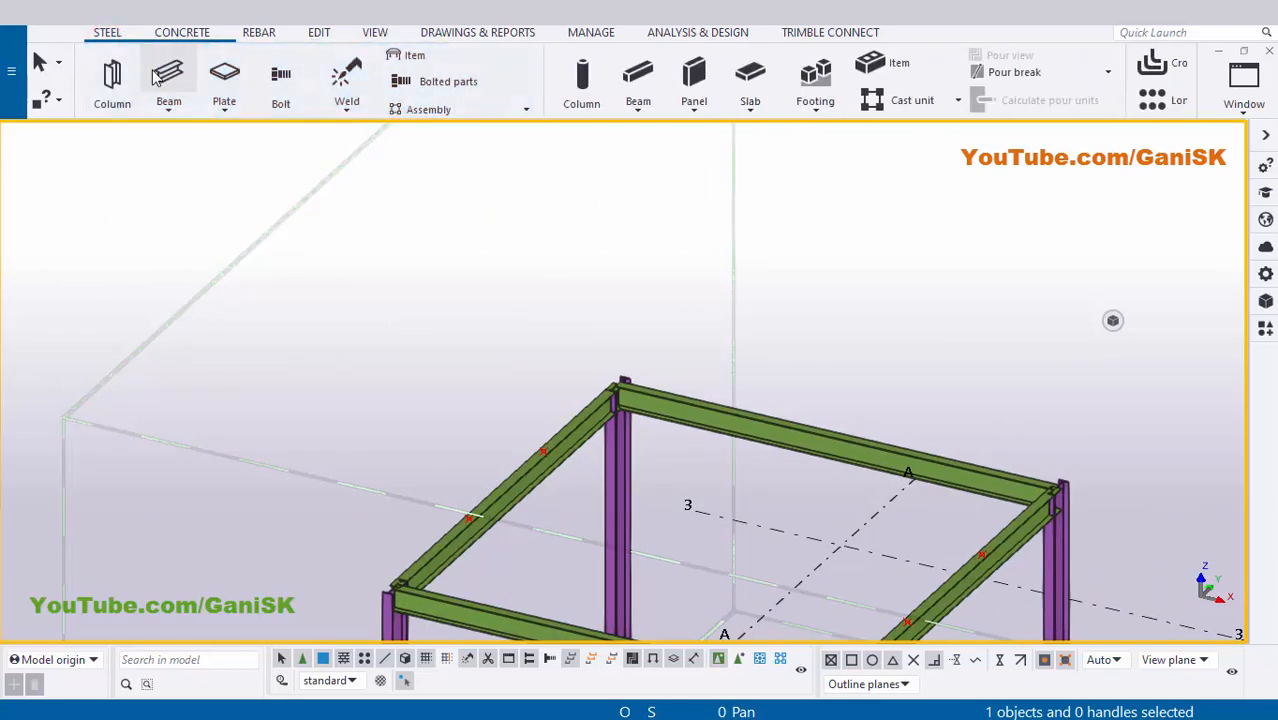
{"action": "left_click", "coordinate": [158, 72]}
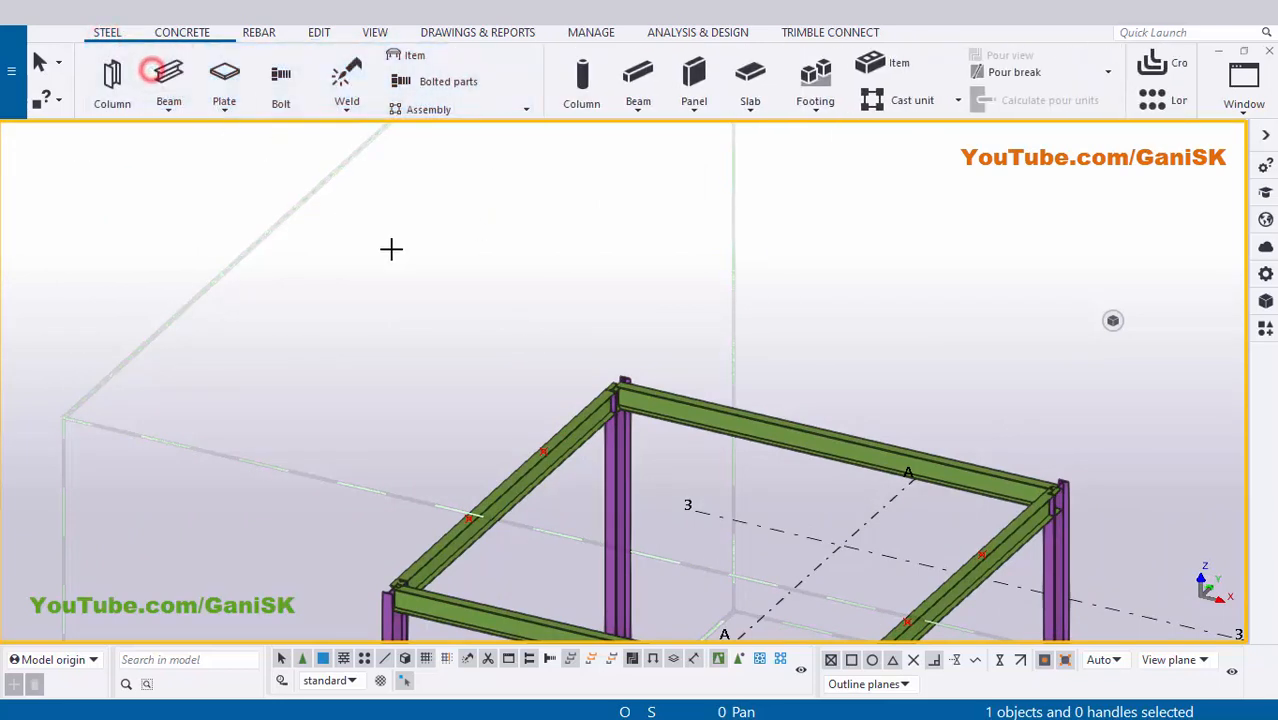
{"action": "left_click", "coordinate": [467, 516]}
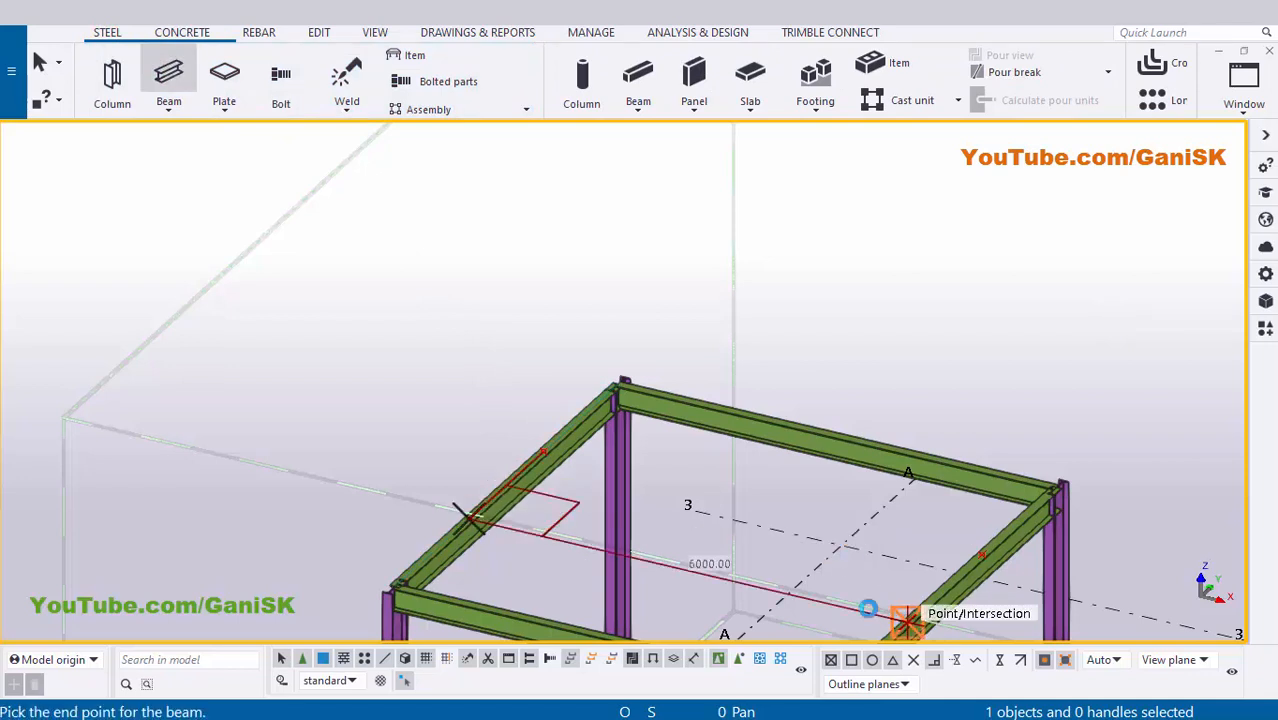
{"action": "left_click", "coordinate": [905, 618]}
{"action": "right_click", "coordinate": [468, 268]}
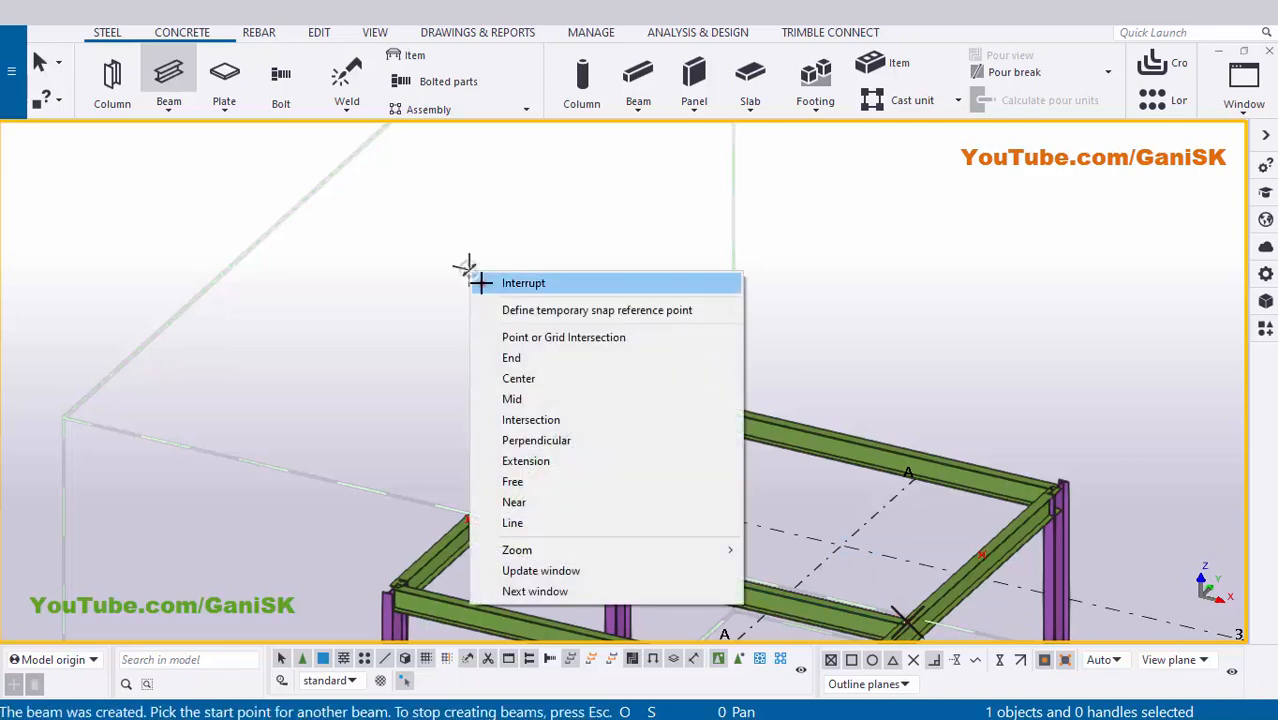
{"action": "left_click", "coordinate": [485, 279]}
Change the intermediate beam nearest grid line 1 to profile ISMB250 and class 2
{"action": "scroll", "coordinate": [576, 371], "scroll_direction": "up", "scroll_amount": 6}
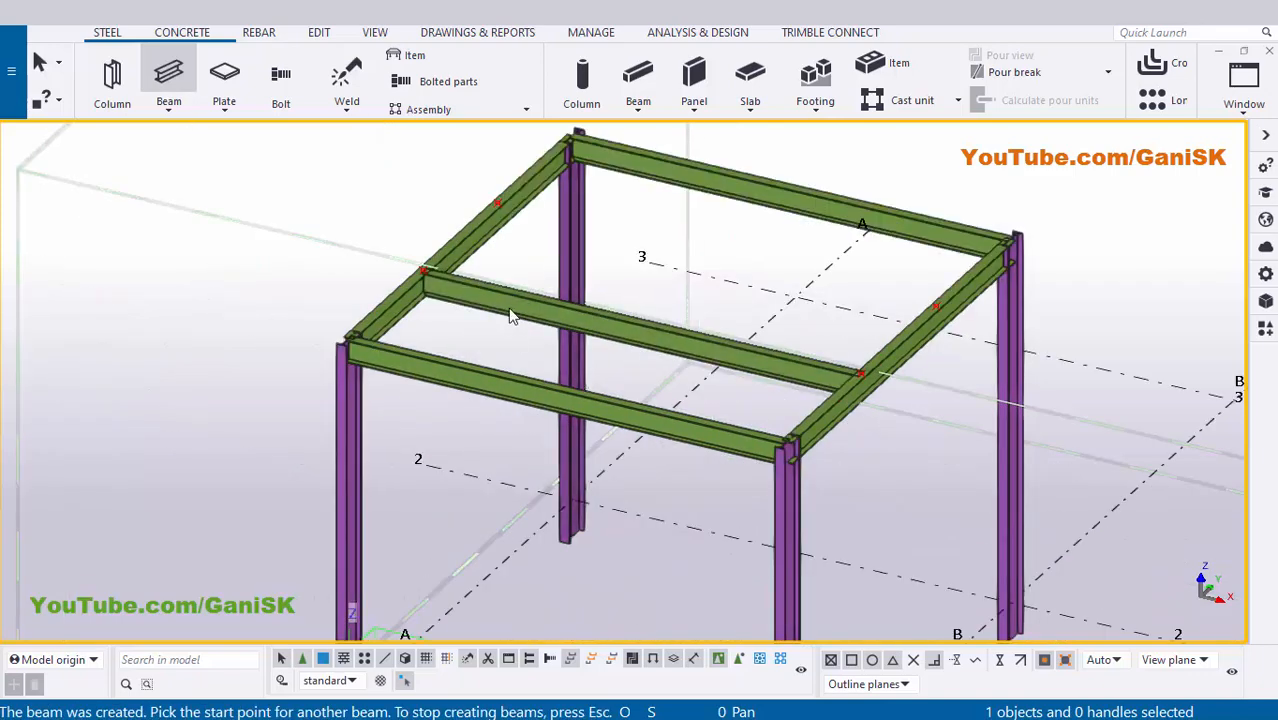
{"action": "scroll", "coordinate": [503, 290], "scroll_direction": "up", "scroll_amount": 1}
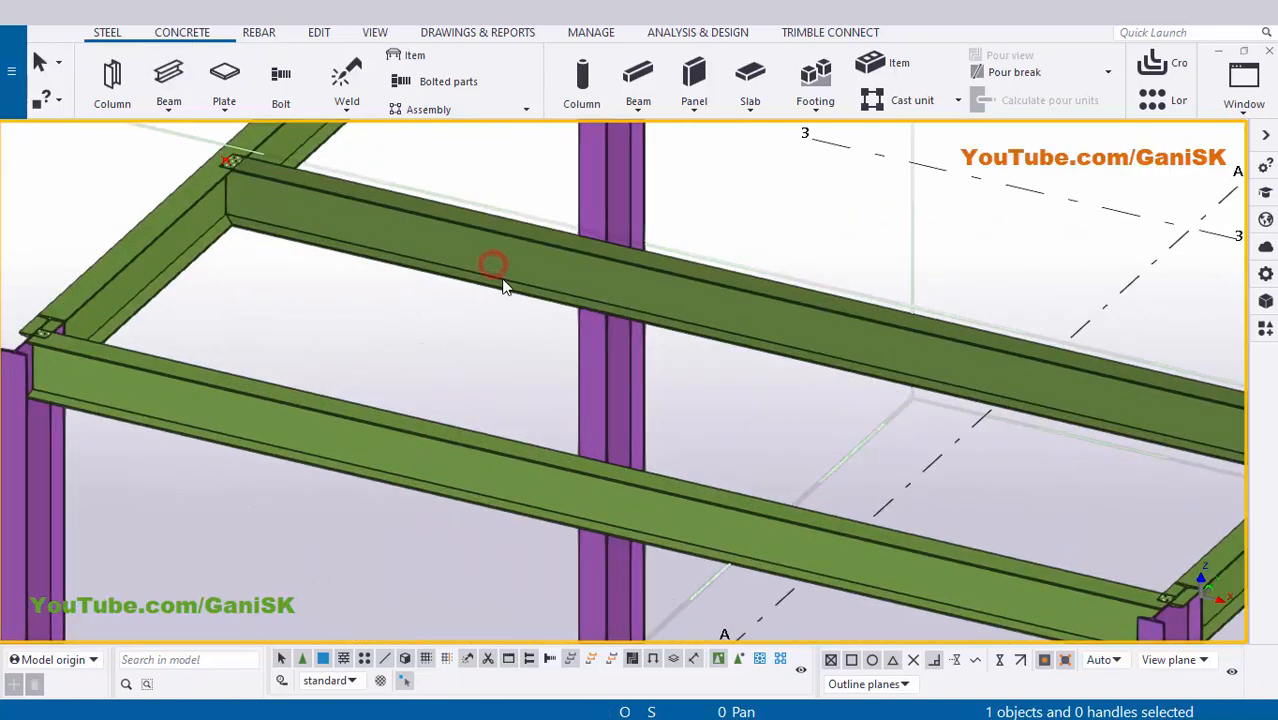
{"action": "double_click", "coordinate": [503, 287]}
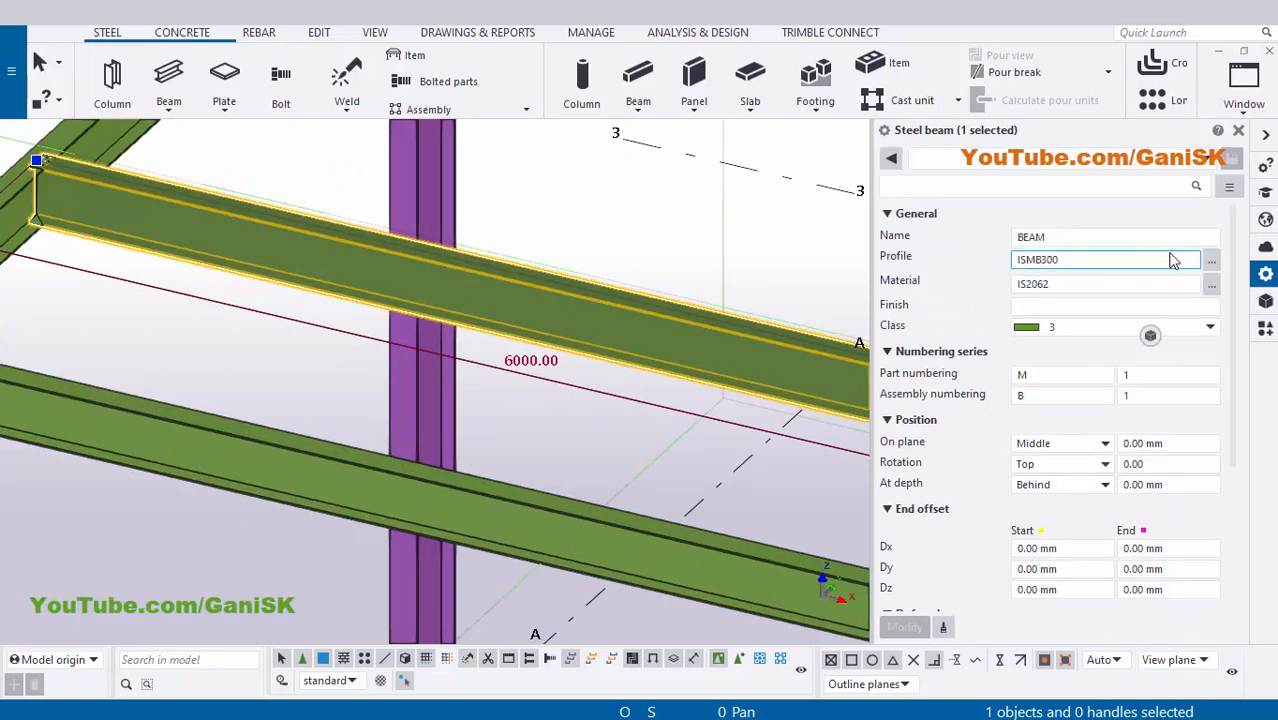
{"action": "left_click", "coordinate": [1213, 264]}
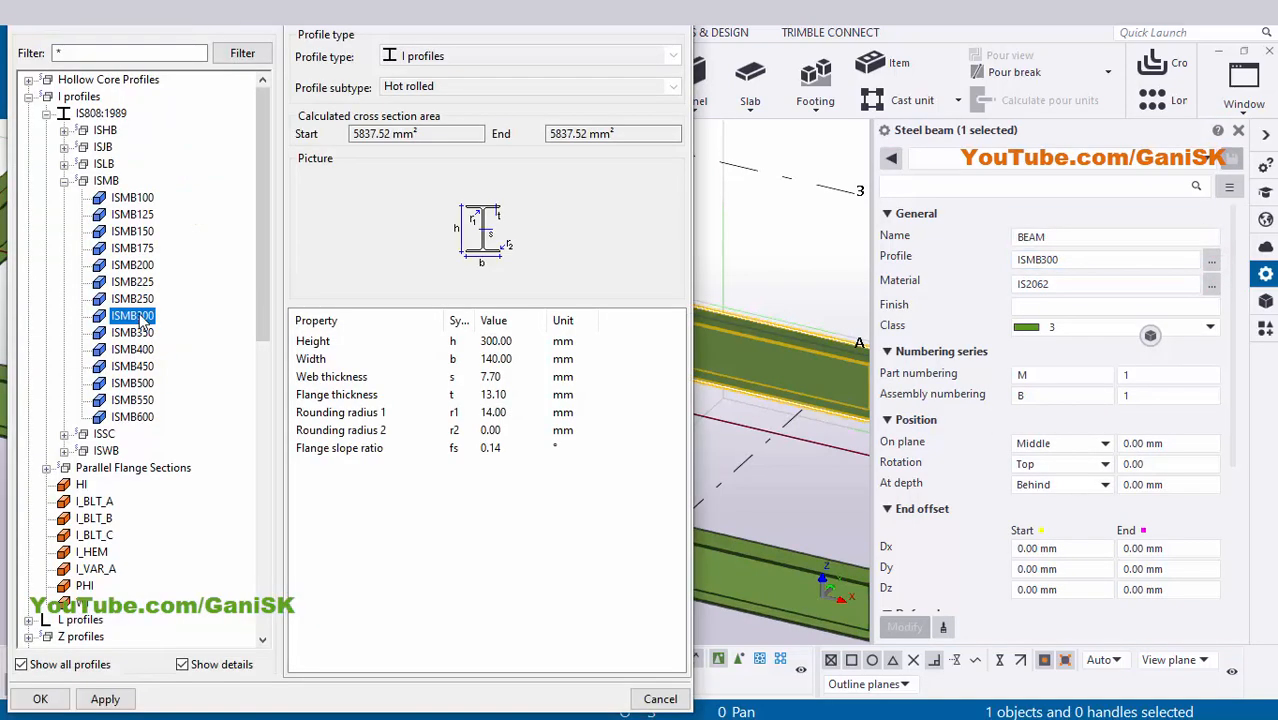
{"action": "left_click", "coordinate": [131, 299]}
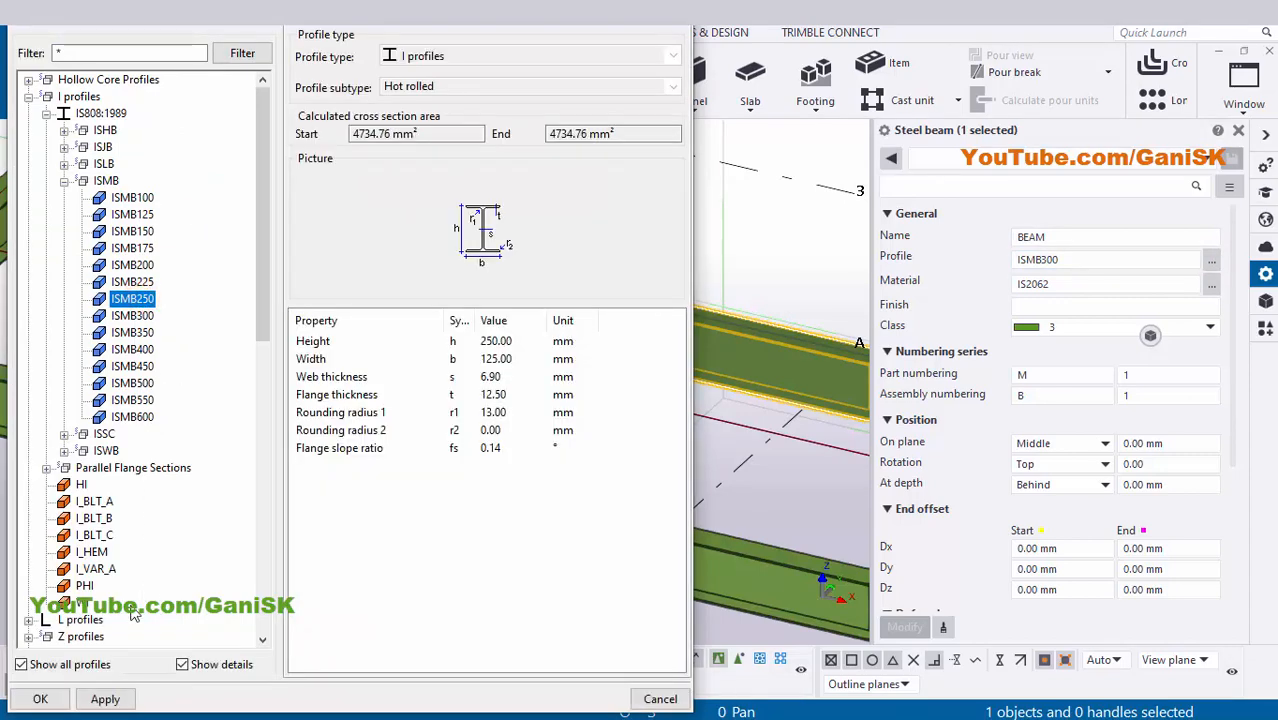
{"action": "left_click", "coordinate": [104, 699]}
{"action": "left_click", "coordinate": [40, 699]}
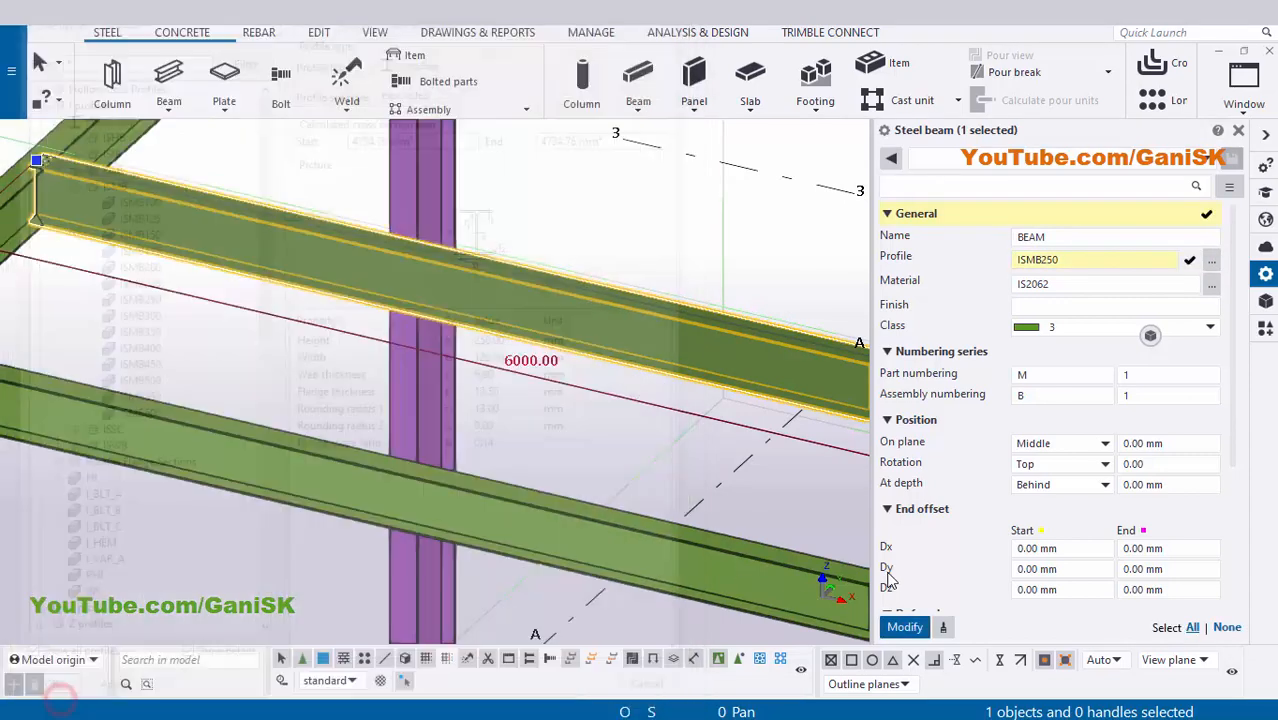
{"action": "left_click", "coordinate": [1052, 326]}
{"action": "left_click", "coordinate": [1045, 376]}
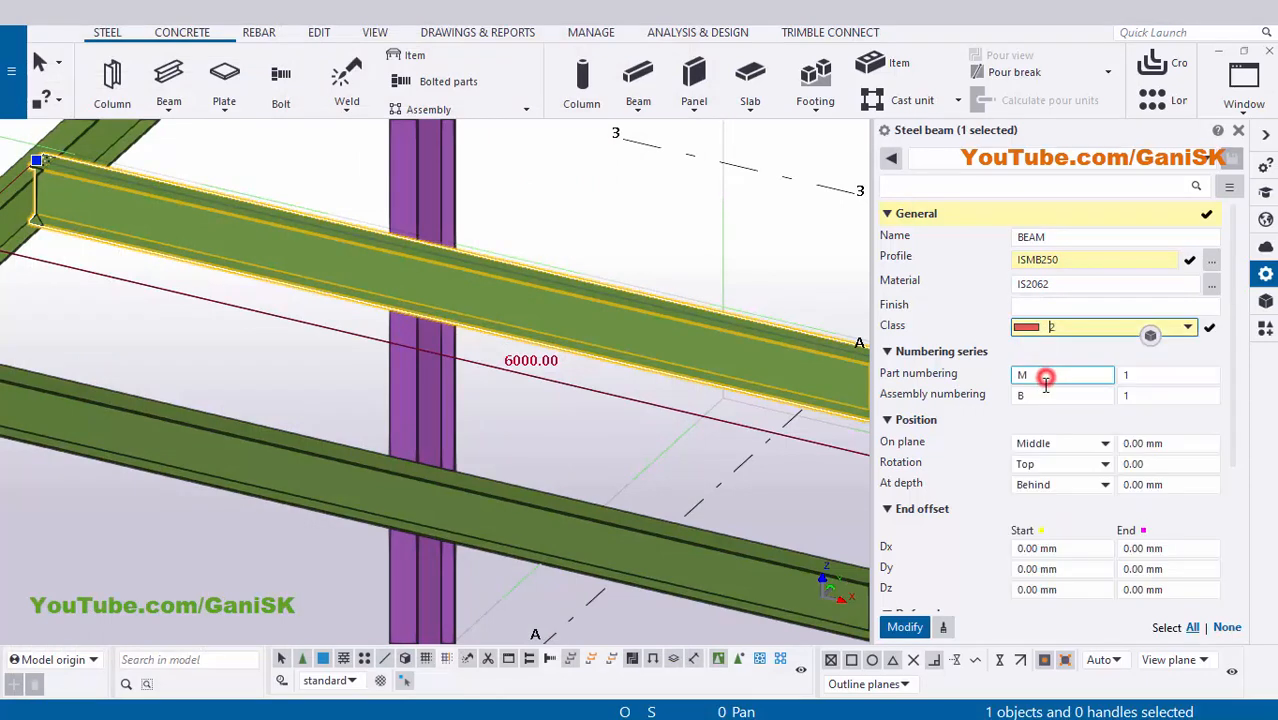
{"action": "left_click", "coordinate": [910, 628]}
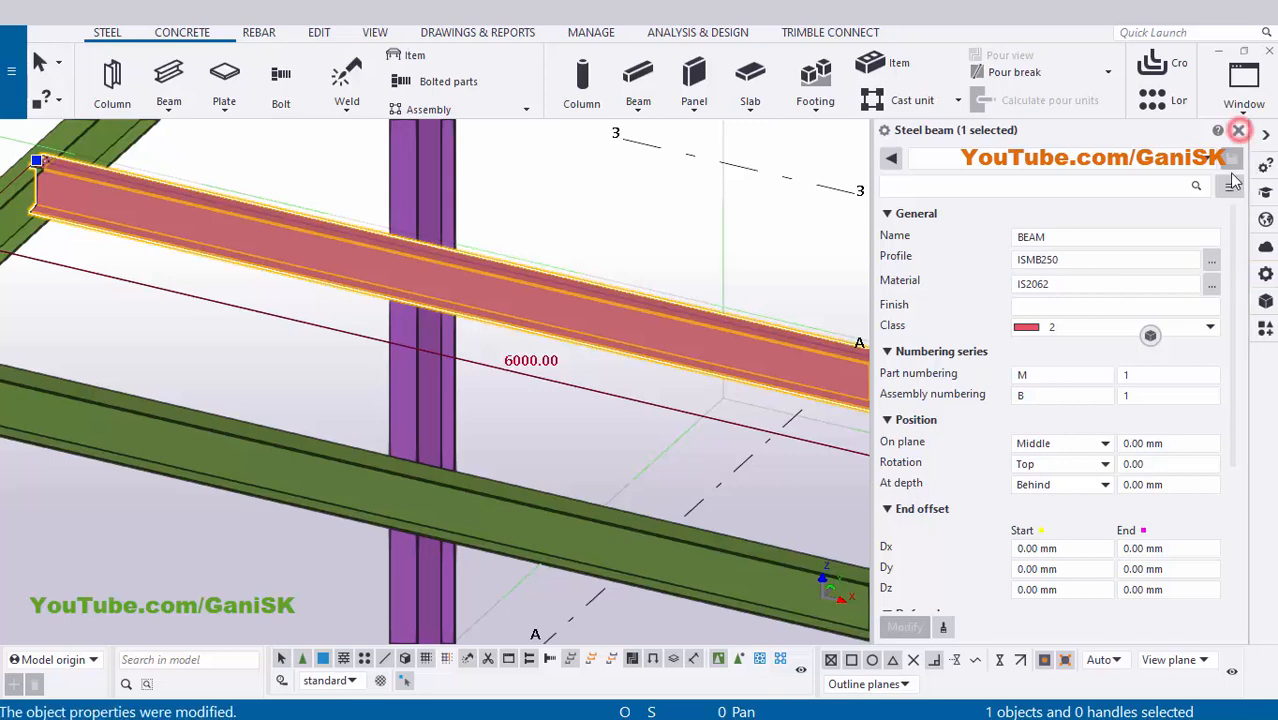
{"action": "left_click", "coordinate": [1238, 130]}
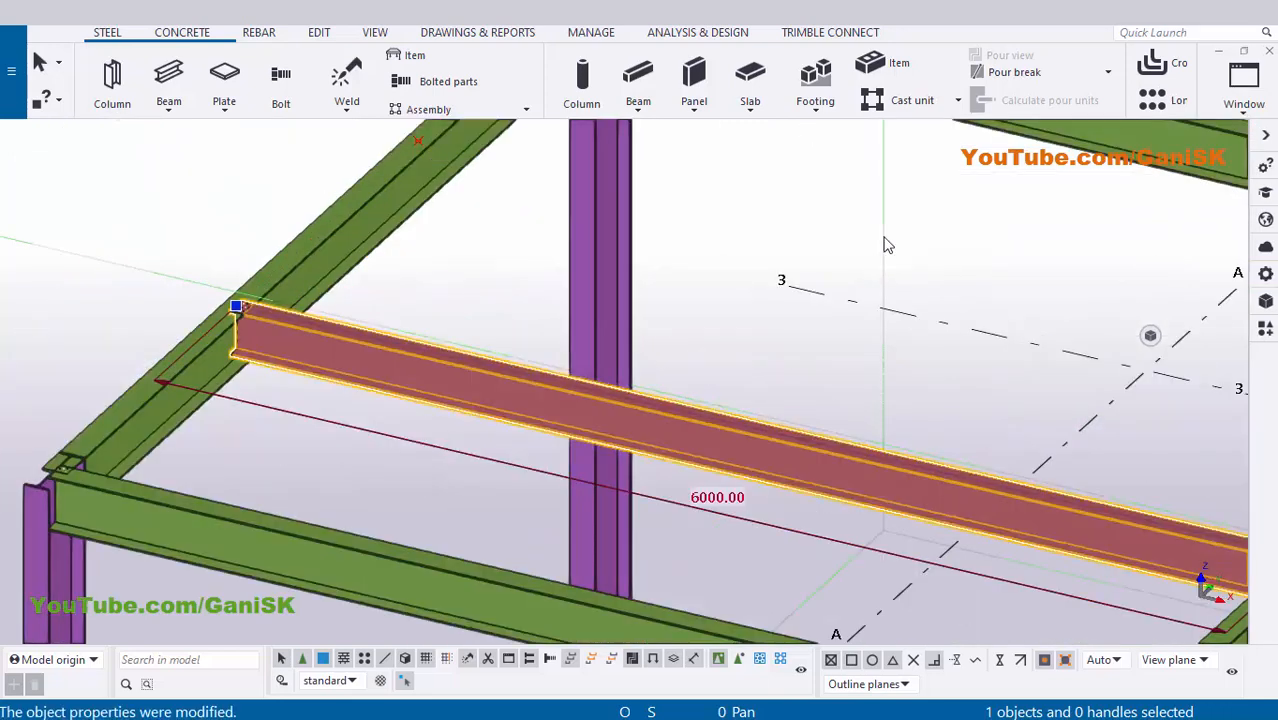
Deselect the modified intermediate beam and redraw the view
{"action": "right_click", "coordinate": [869, 203]}
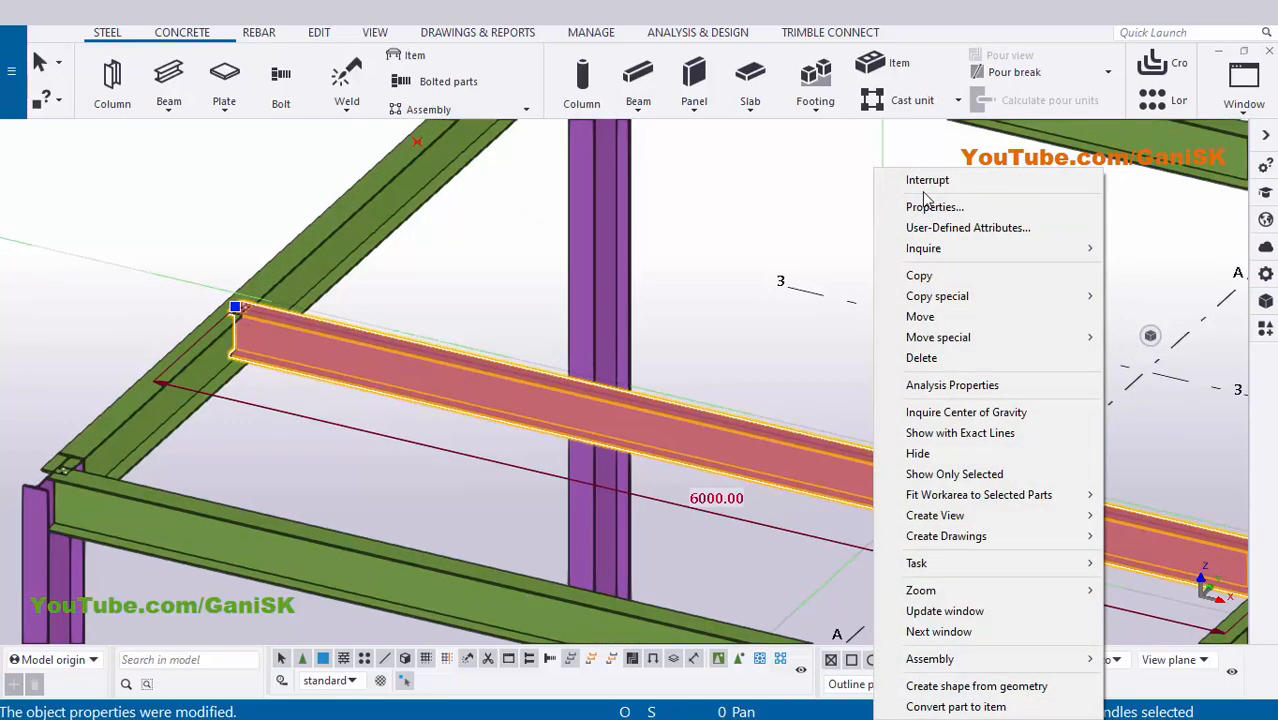
{"action": "left_click", "coordinate": [828, 237]}
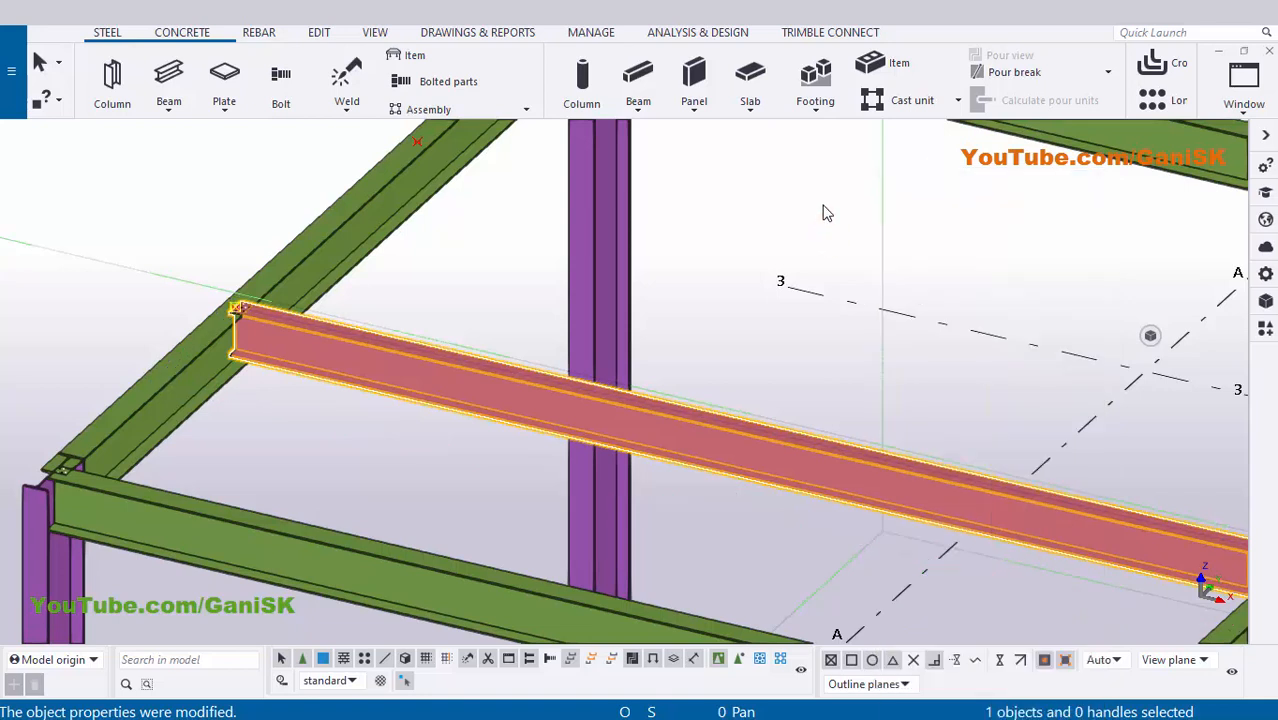
{"action": "right_click", "coordinate": [828, 212]}
{"action": "left_click", "coordinate": [890, 312]}
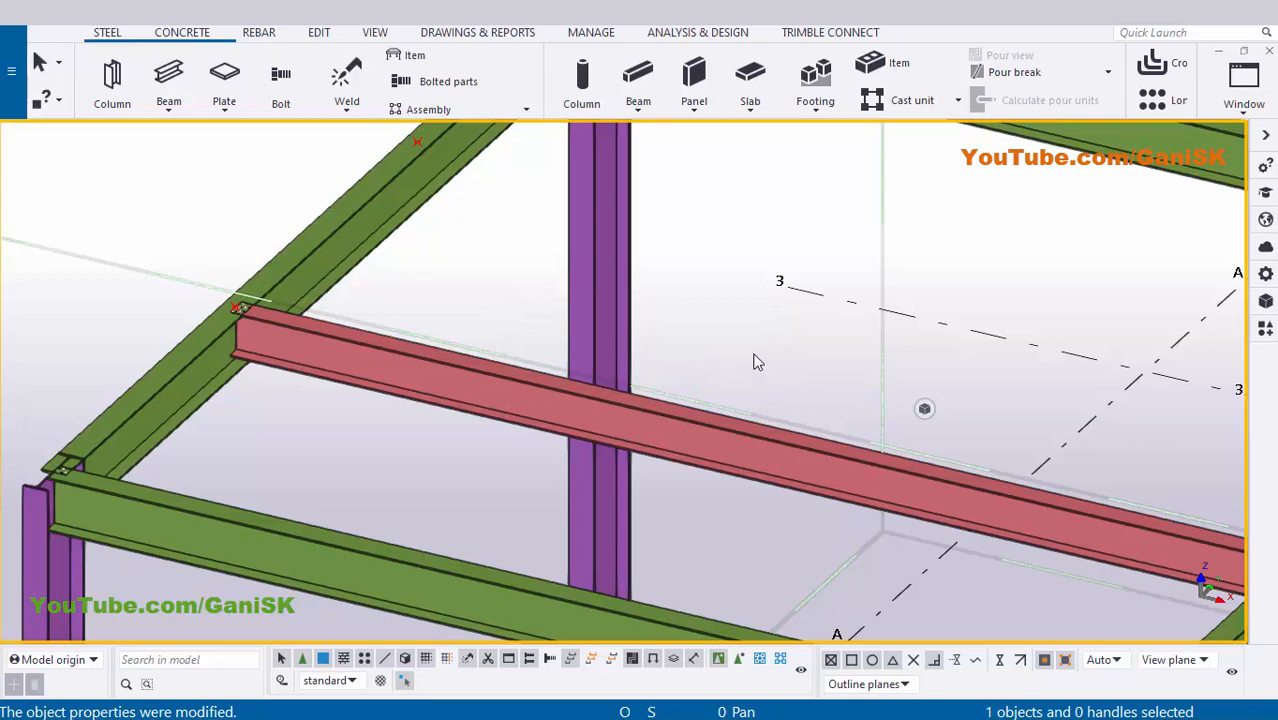
Create a second intermediate beam between the divided line points nearest grid line 2 on the grid line A and B beams, ending beam creation
{"action": "scroll", "coordinate": [756, 362], "scroll_direction": "down", "scroll_amount": 10}
{"action": "middle_click_drag", "start_coordinate": [681, 312], "coordinate": [650, 354]}
{"action": "scroll", "coordinate": [660, 351], "scroll_direction": "up", "scroll_amount": 3}
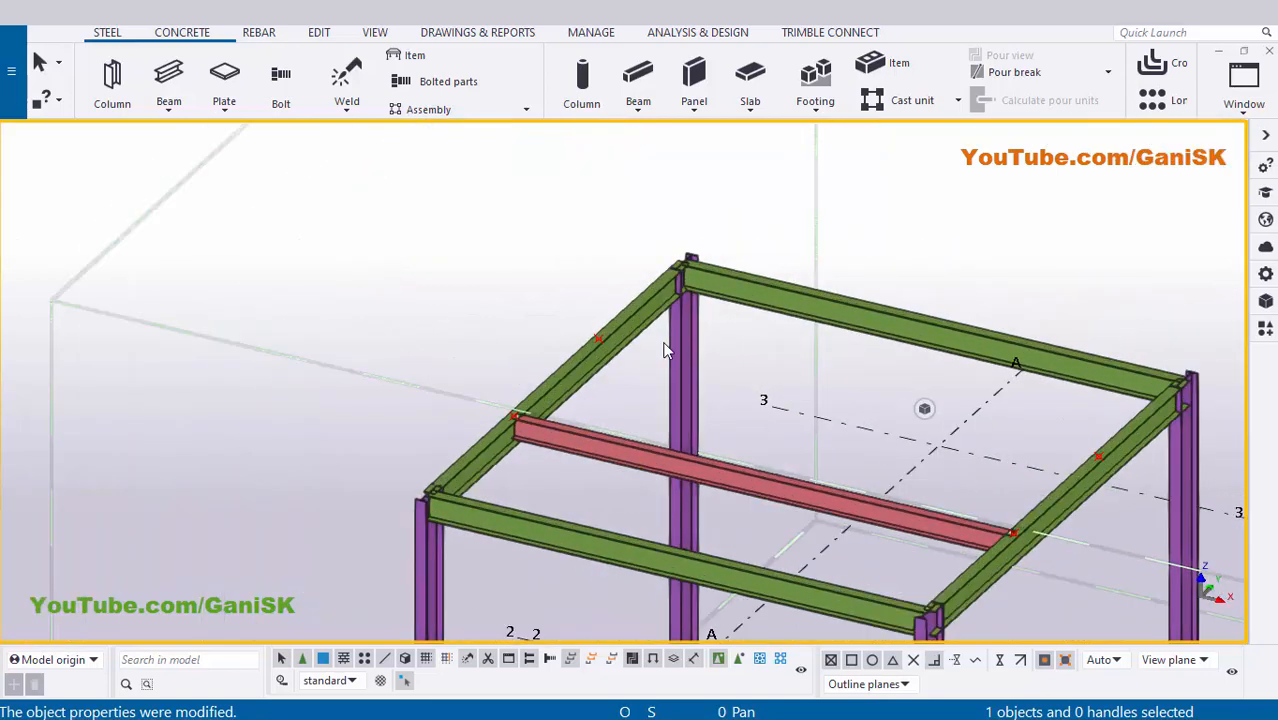
{"action": "left_click", "coordinate": [155, 76]}
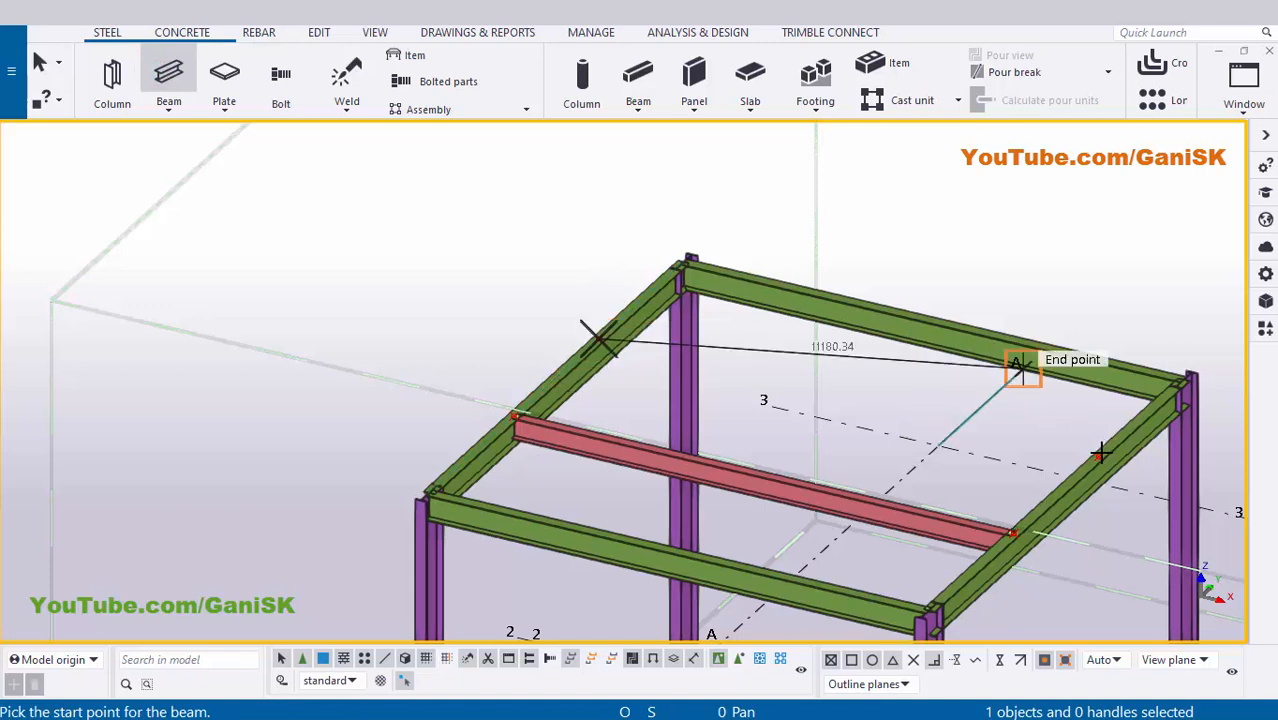
{"action": "left_click", "coordinate": [1098, 456]}
{"action": "right_click", "coordinate": [491, 257]}
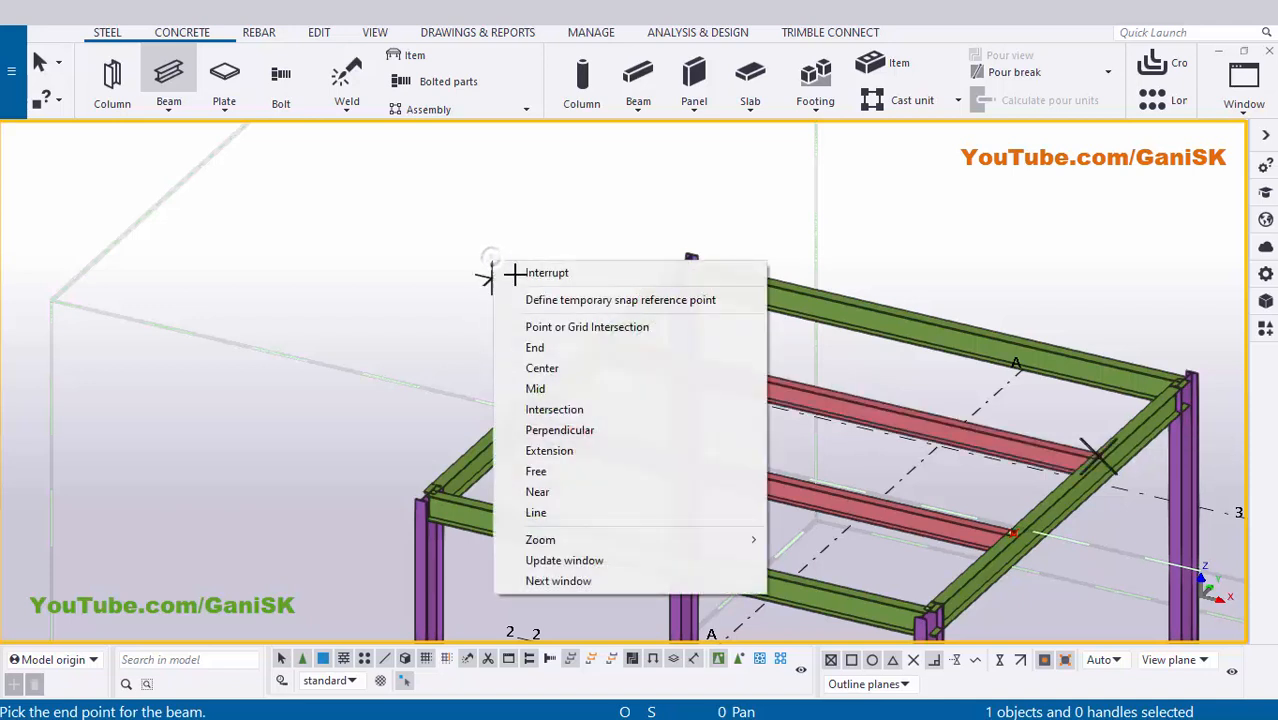
{"action": "left_click", "coordinate": [516, 273]}
{"action": "left_click", "coordinate": [434, 301]}
{"action": "right_click", "coordinate": [397, 244]}
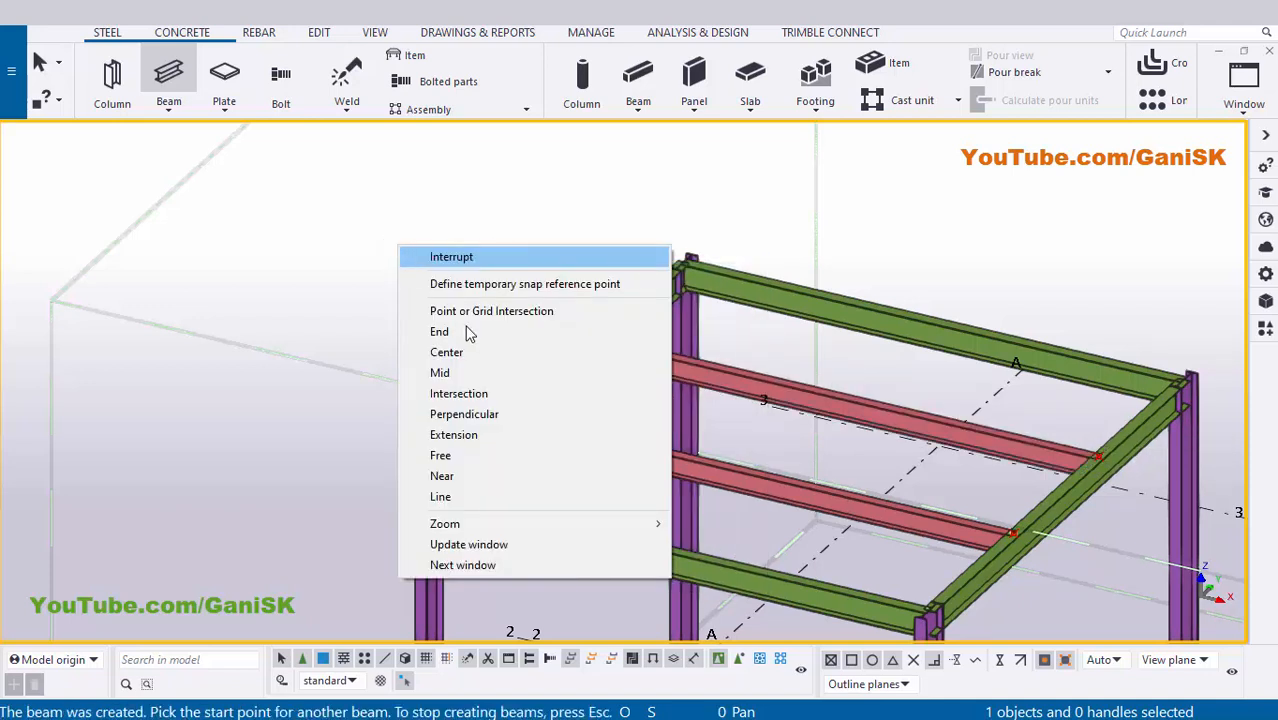
End beam creation and redraw the view
{"action": "left_click", "coordinate": [451, 257]}
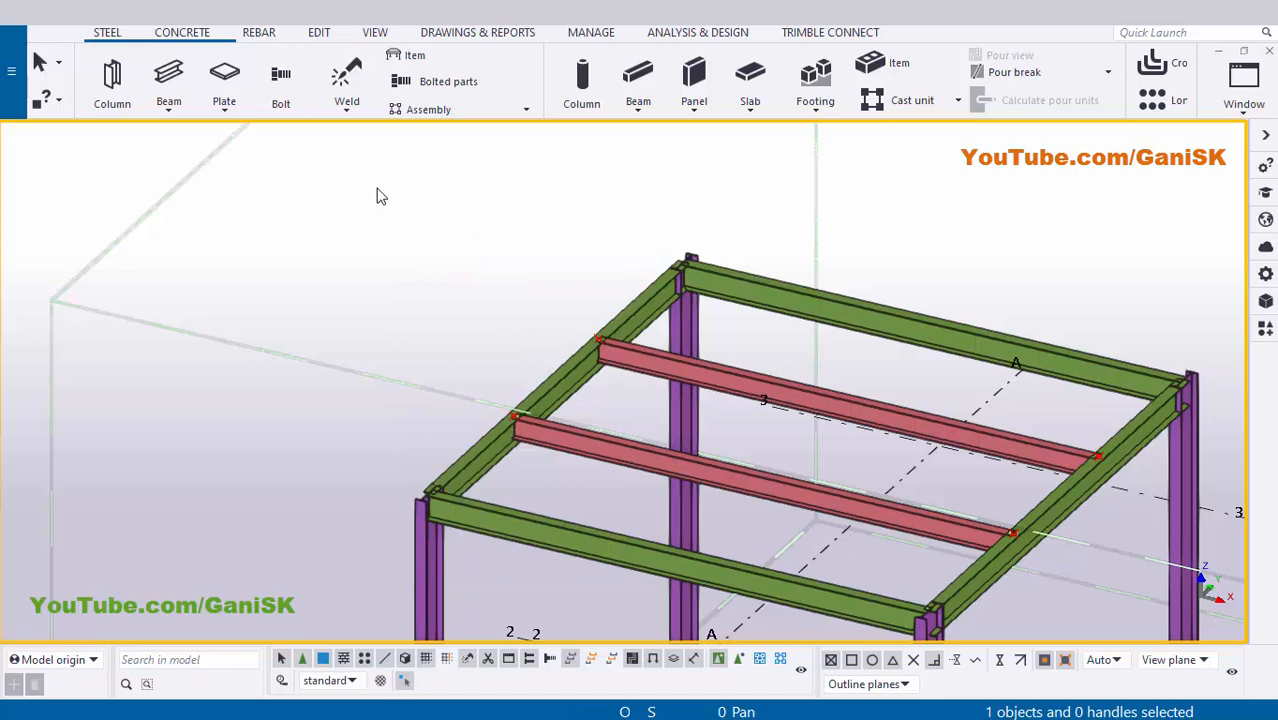
{"action": "right_click", "coordinate": [376, 186]}
{"action": "left_click", "coordinate": [461, 295]}
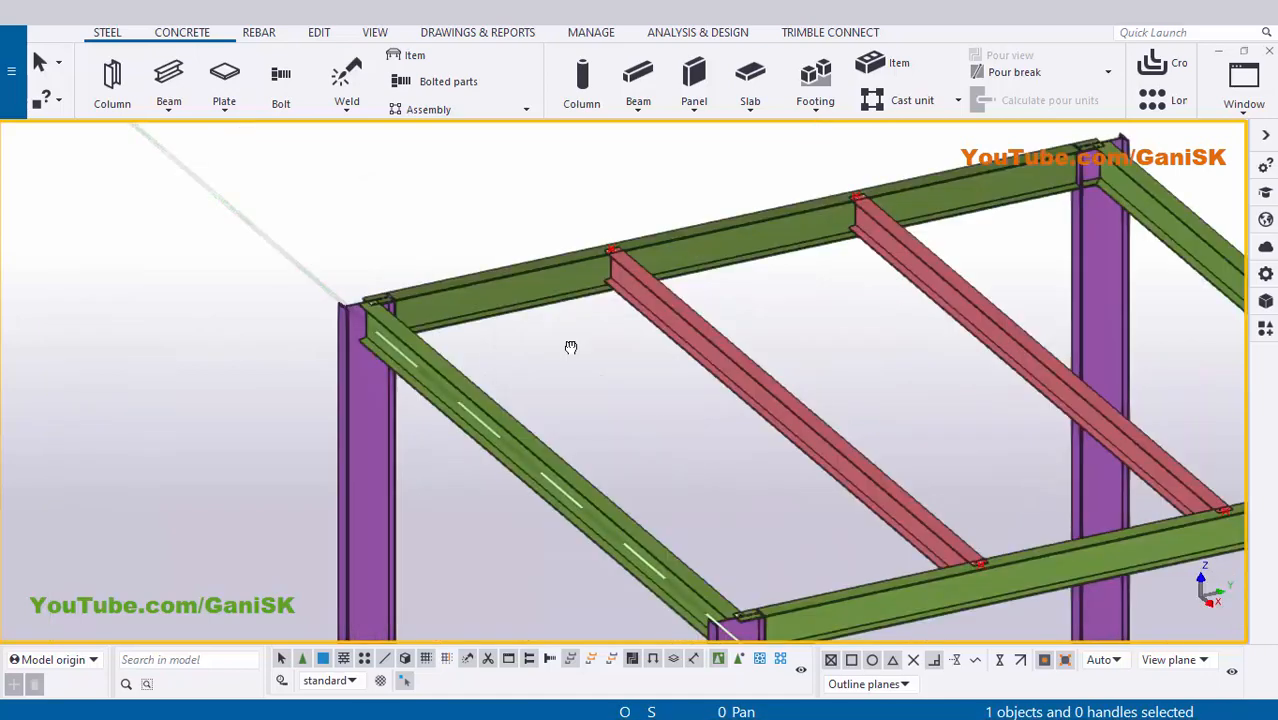
Set the part numbering prefix to p for the ISMB300 perimeter beam that supports the ends of both intermediate beams
{"action": "middle_click_drag", "start_coordinate": [571, 345], "coordinate": [522, 399]}
{"action": "scroll", "coordinate": [560, 304], "scroll_direction": "up", "scroll_amount": 2}
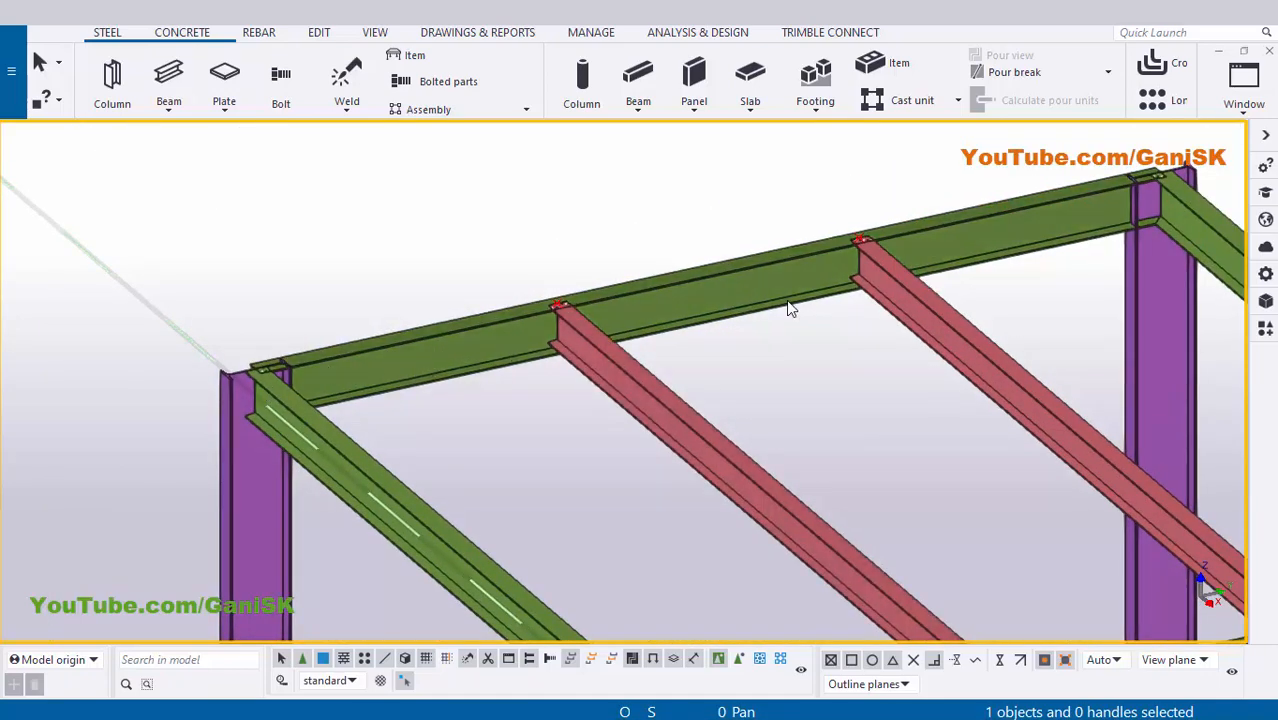
{"action": "middle_click_drag", "start_coordinate": [790, 308], "coordinate": [696, 289]}
{"action": "scroll", "coordinate": [696, 289], "scroll_direction": "down", "scroll_amount": 1}
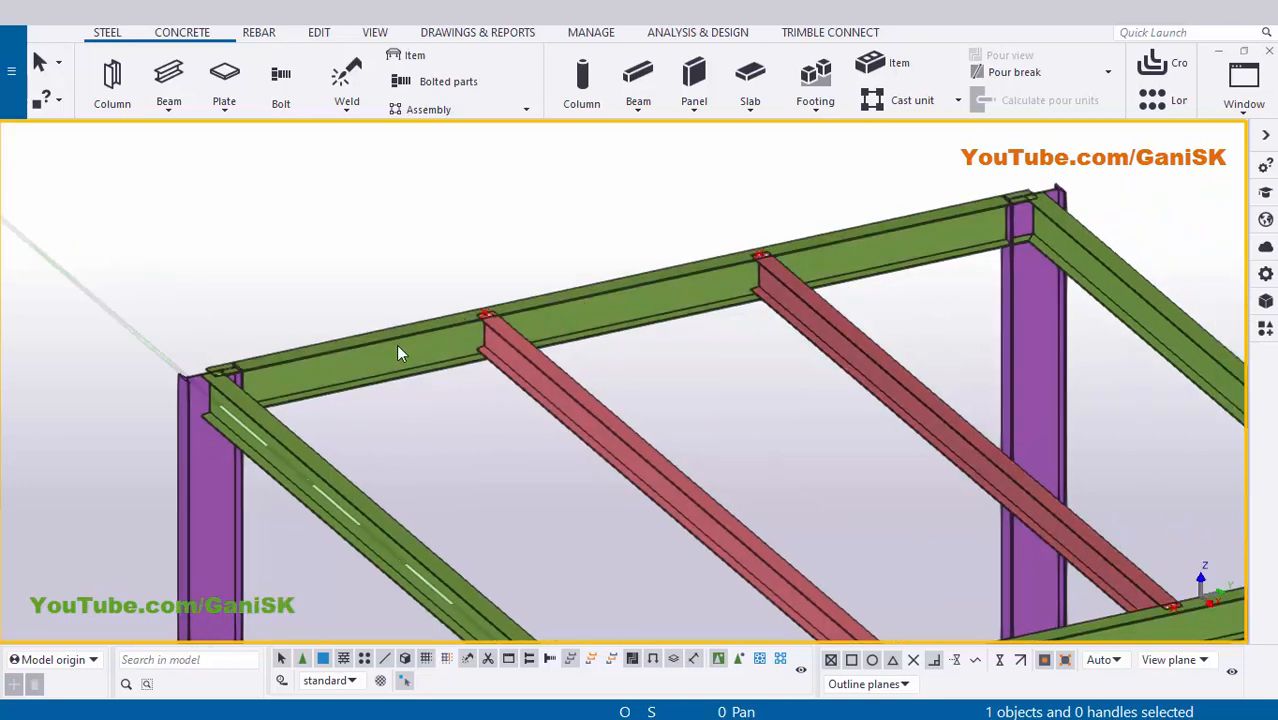
{"action": "left_click", "coordinate": [387, 362]}
{"action": "double_click", "coordinate": [408, 358]}
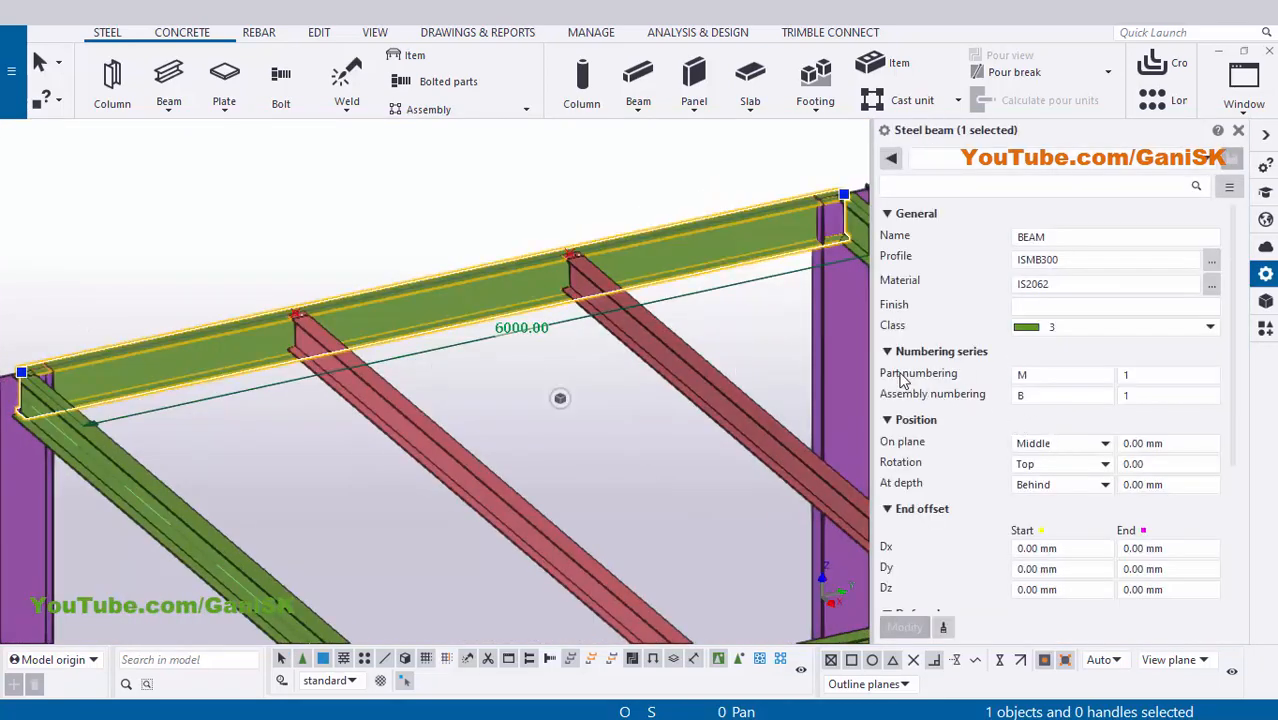
{"action": "left_click", "coordinate": [1037, 397]}
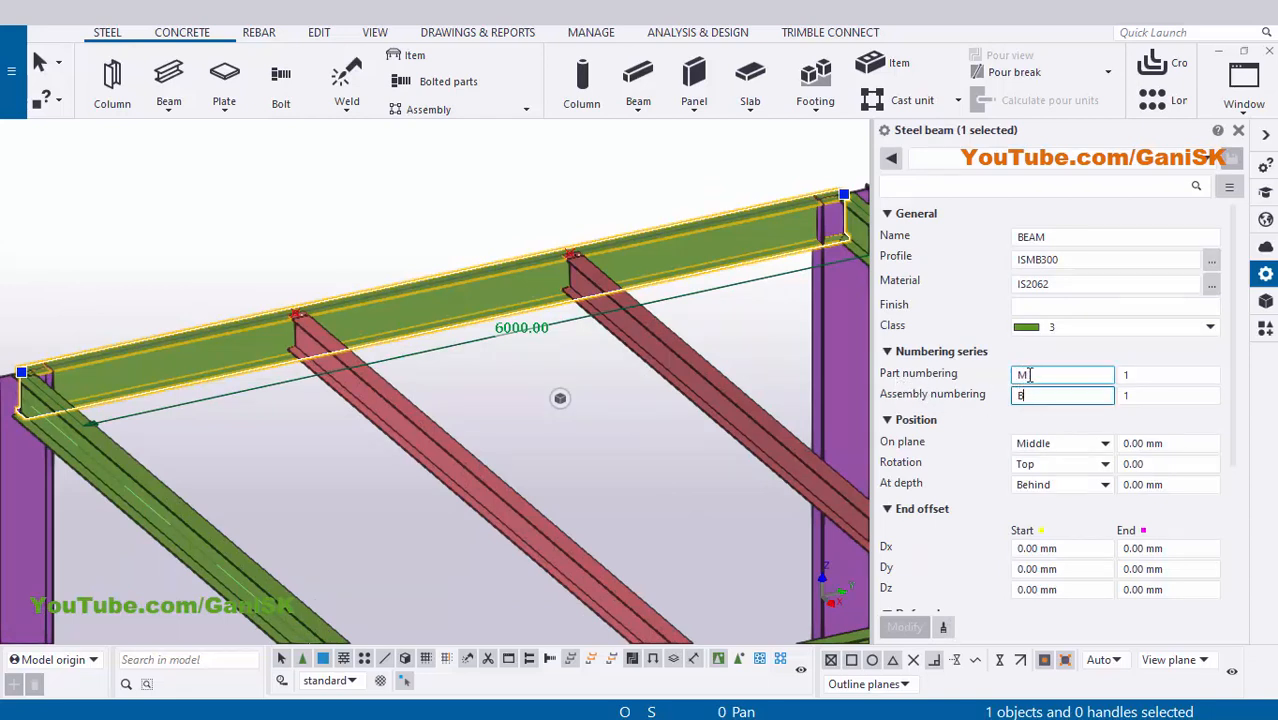
{"action": "left_click", "coordinate": [1029, 375]}
{"action": "left_click_drag", "start_coordinate": [1040, 374], "coordinate": [985, 378]}
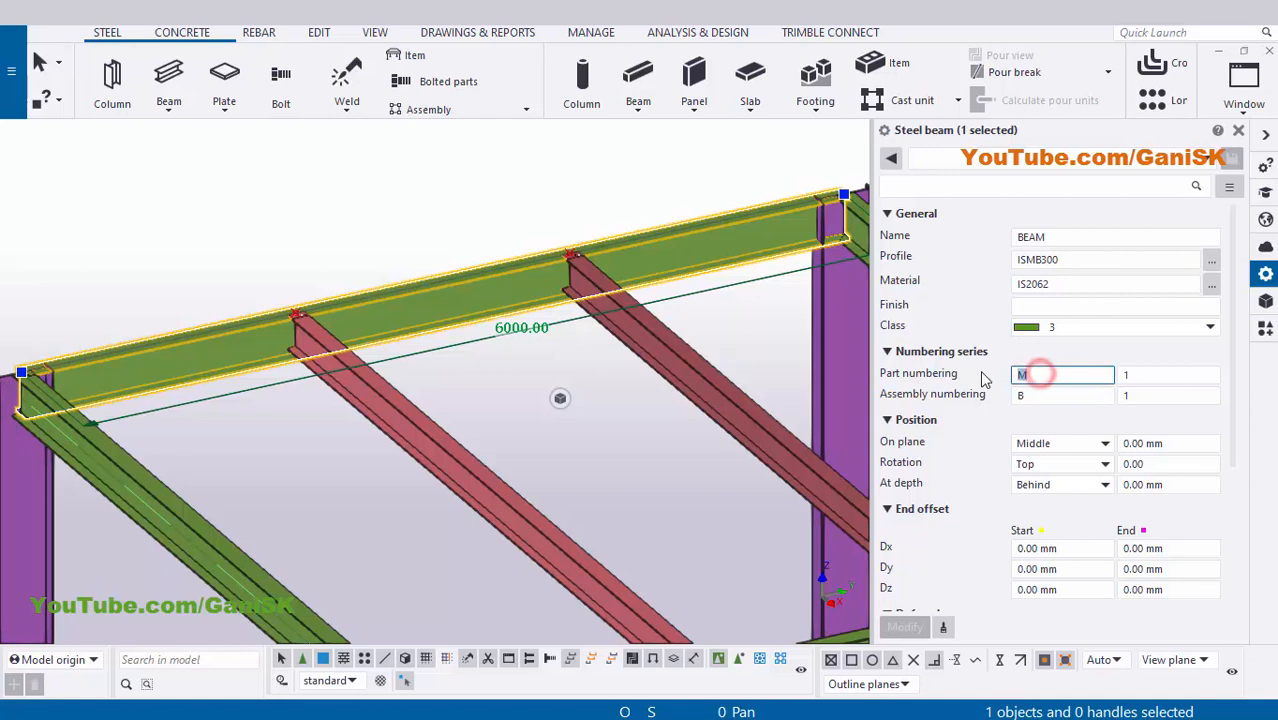
{"action": "type", "text": "p"}
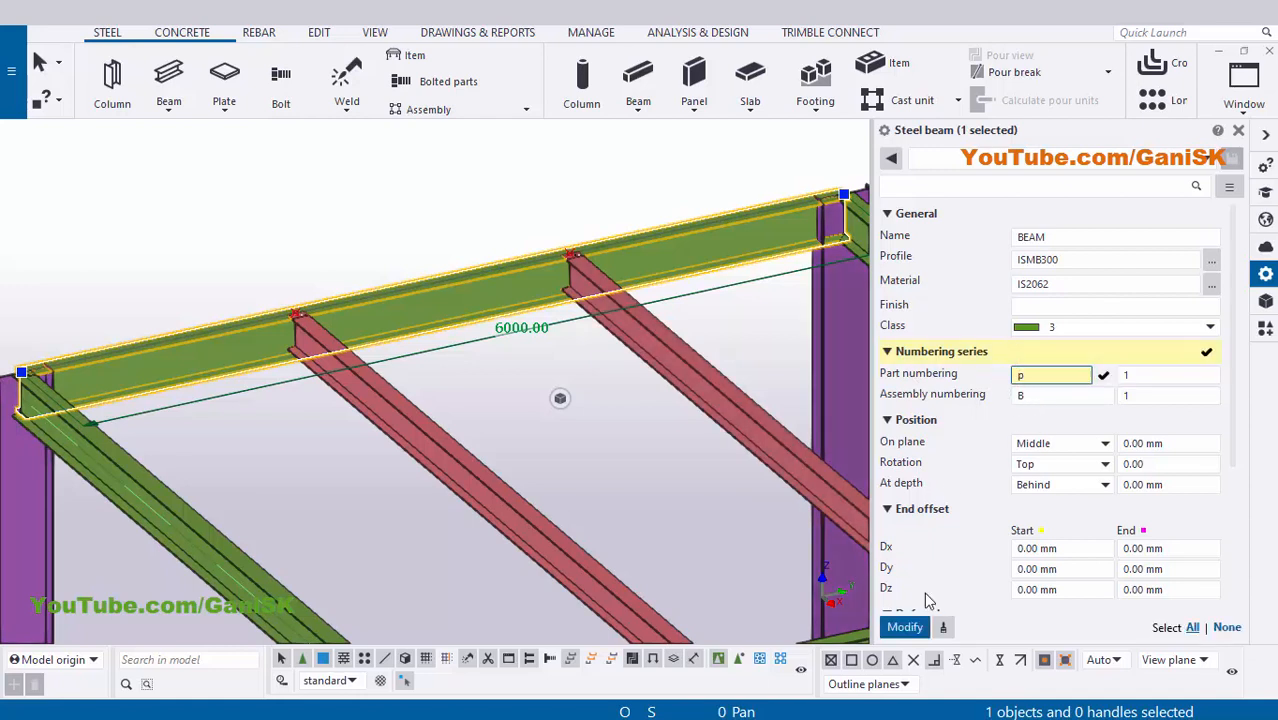
{"action": "left_click", "coordinate": [904, 627]}
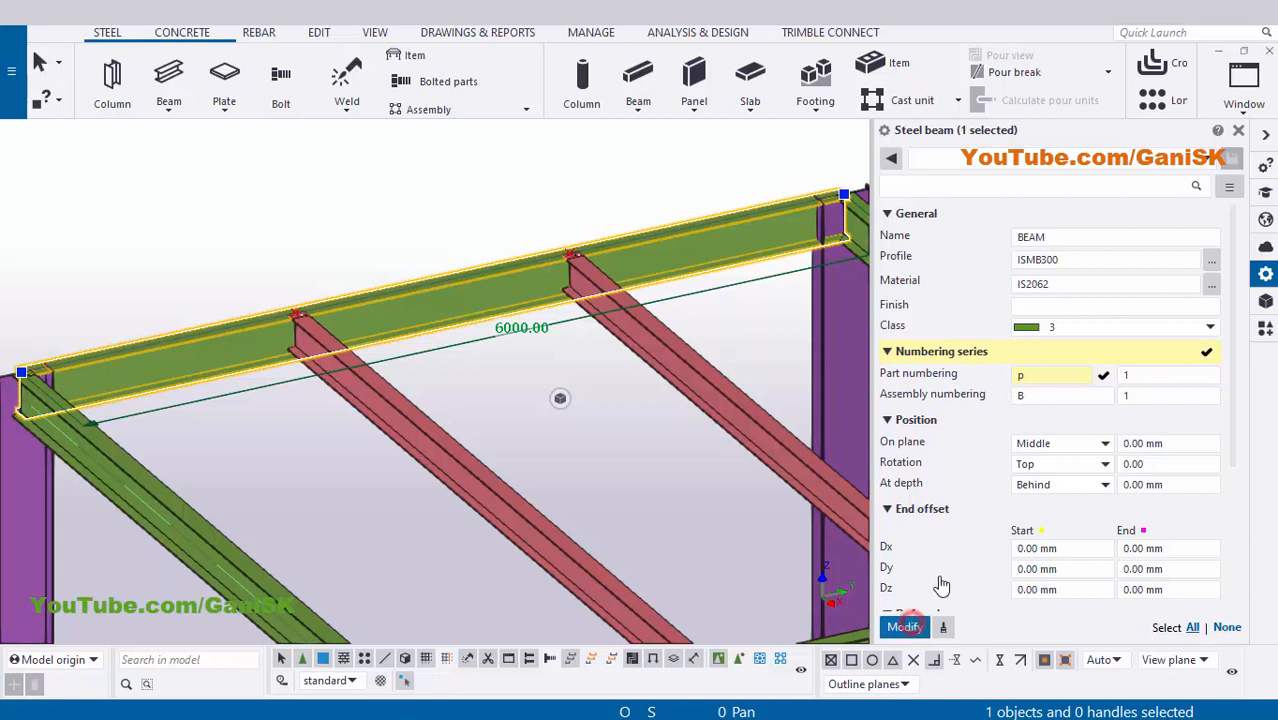
{"action": "left_click", "coordinate": [1239, 131]}
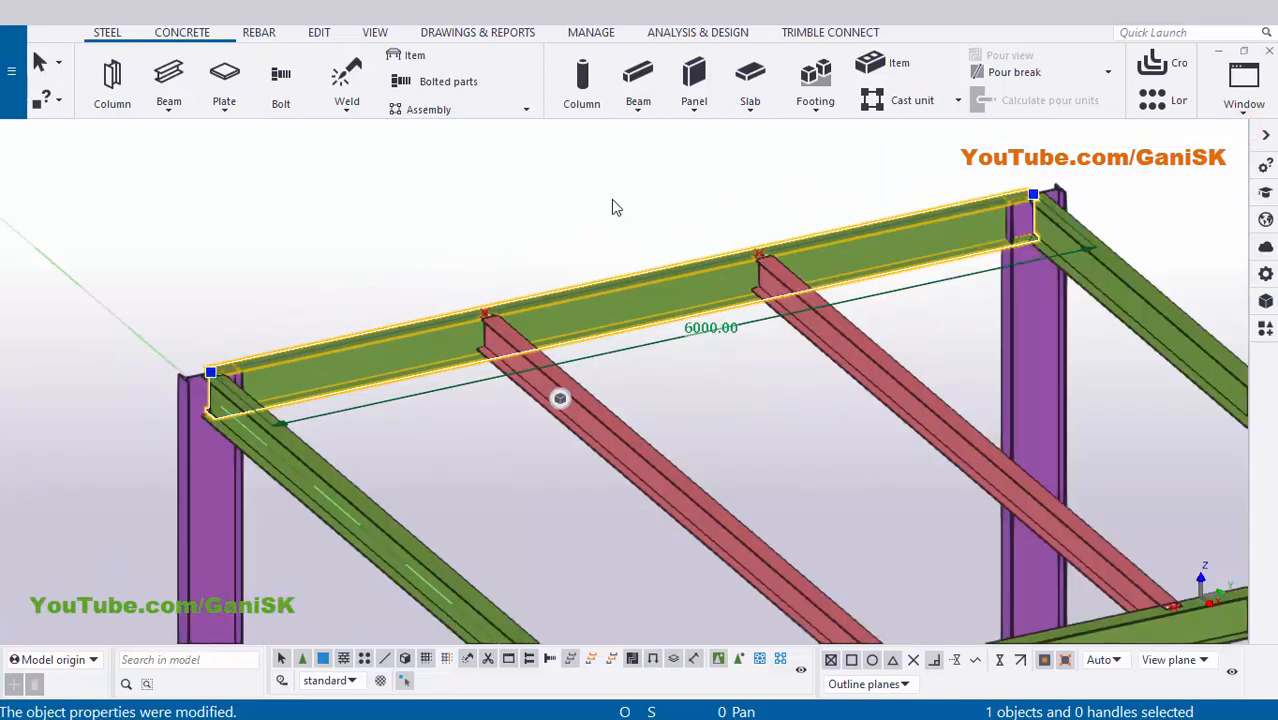
{"action": "left_click", "coordinate": [608, 196]}
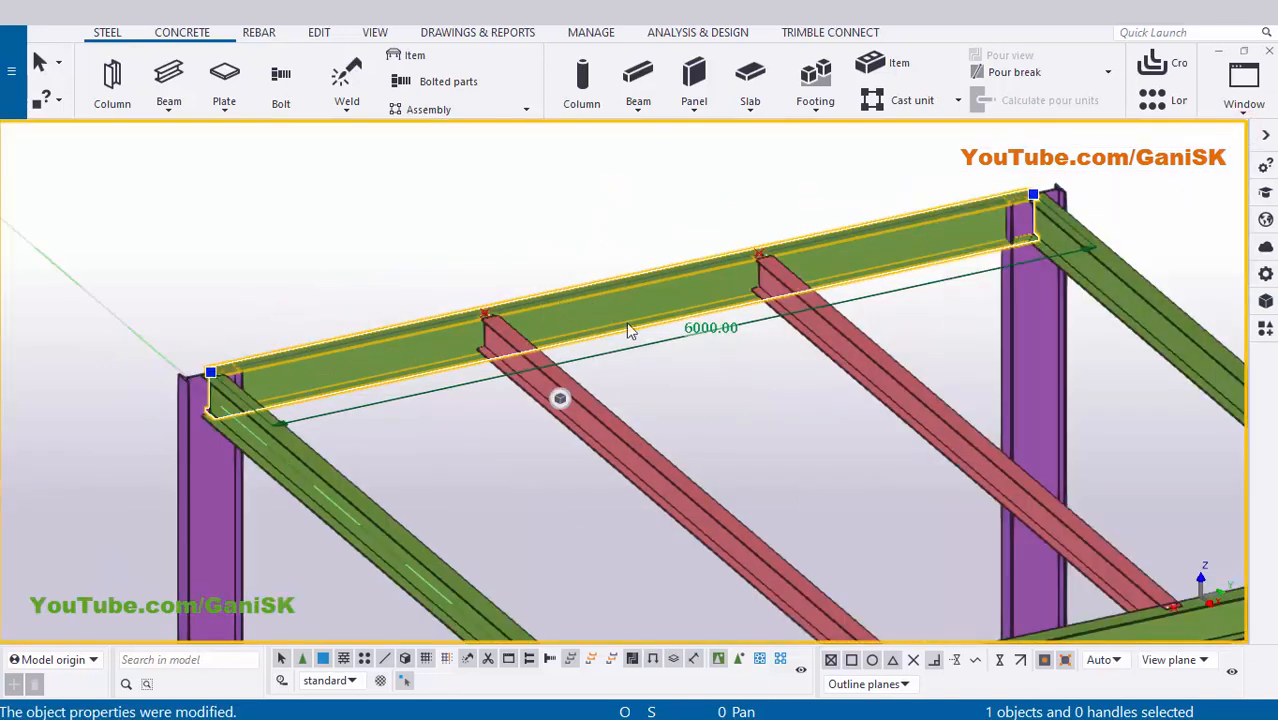
Search the applications and components catalog for 186 and start the Column with stiffeners (186) connection
{"action": "scroll", "coordinate": [626, 303], "scroll_direction": "down", "scroll_amount": 3}
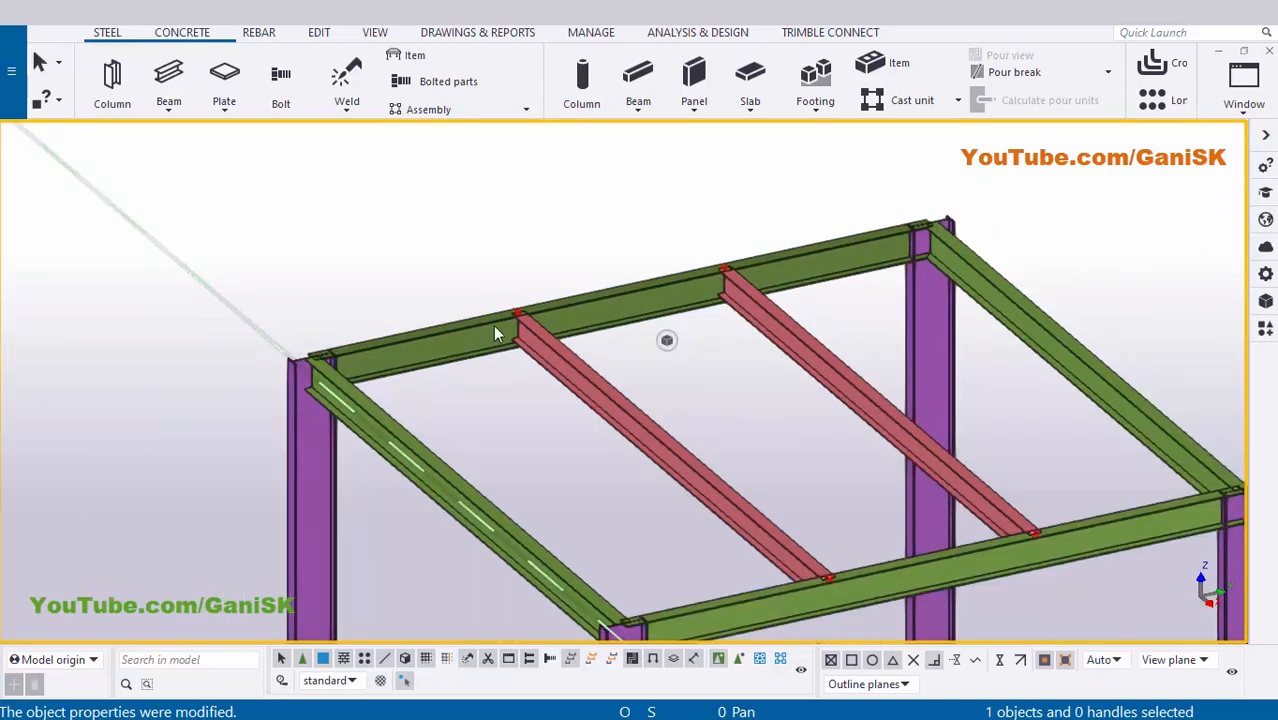
{"action": "scroll", "coordinate": [312, 365], "scroll_direction": "up", "scroll_amount": 3}
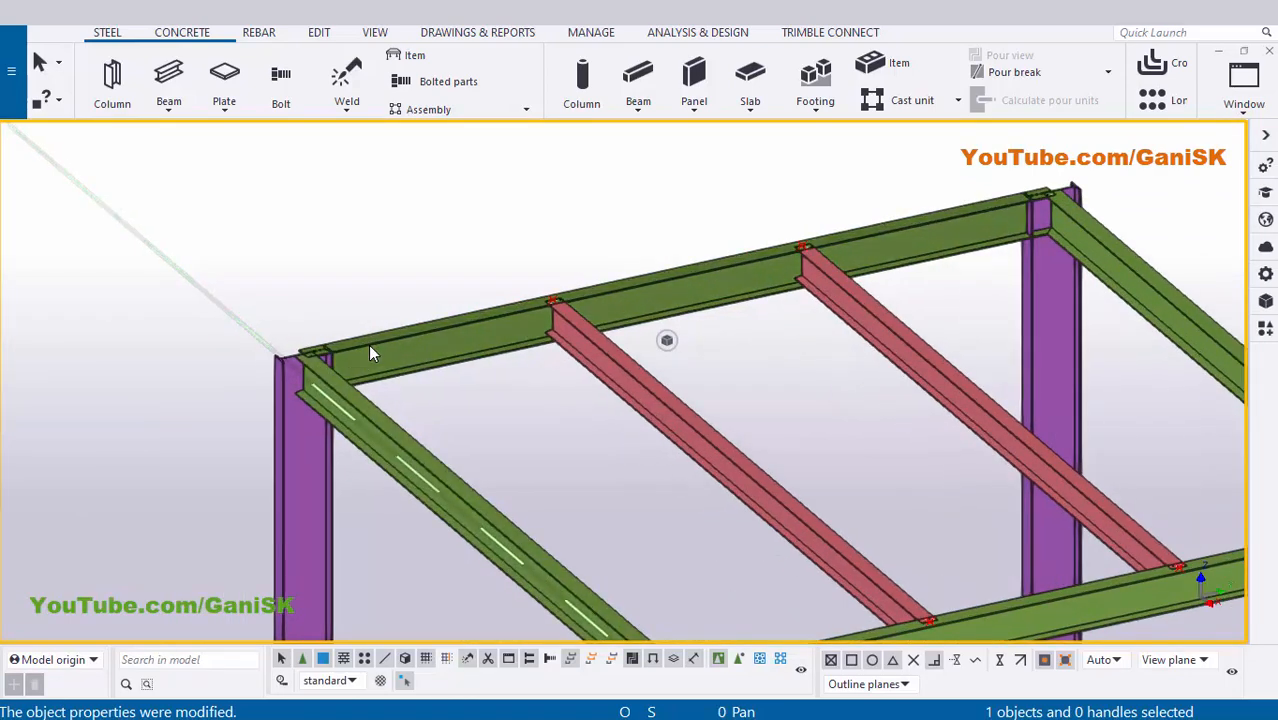
{"action": "key", "text": "ctrl+f"}
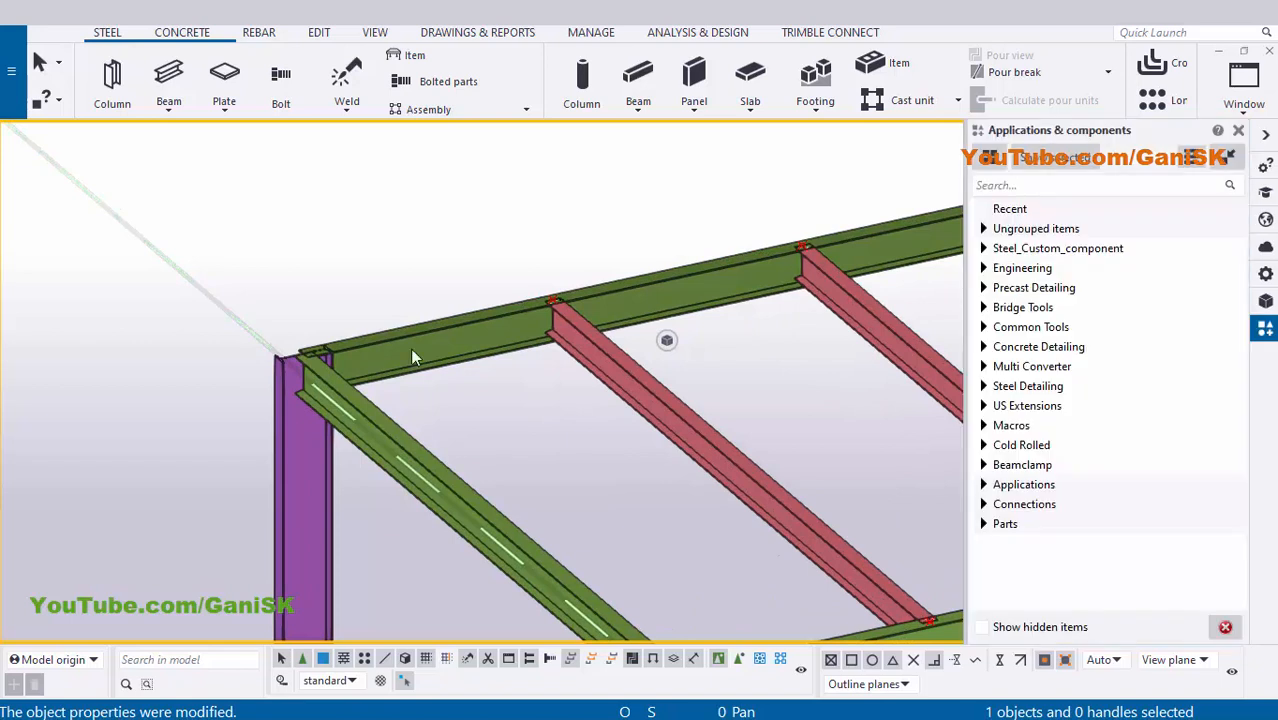
{"action": "left_click", "coordinate": [1054, 183]}
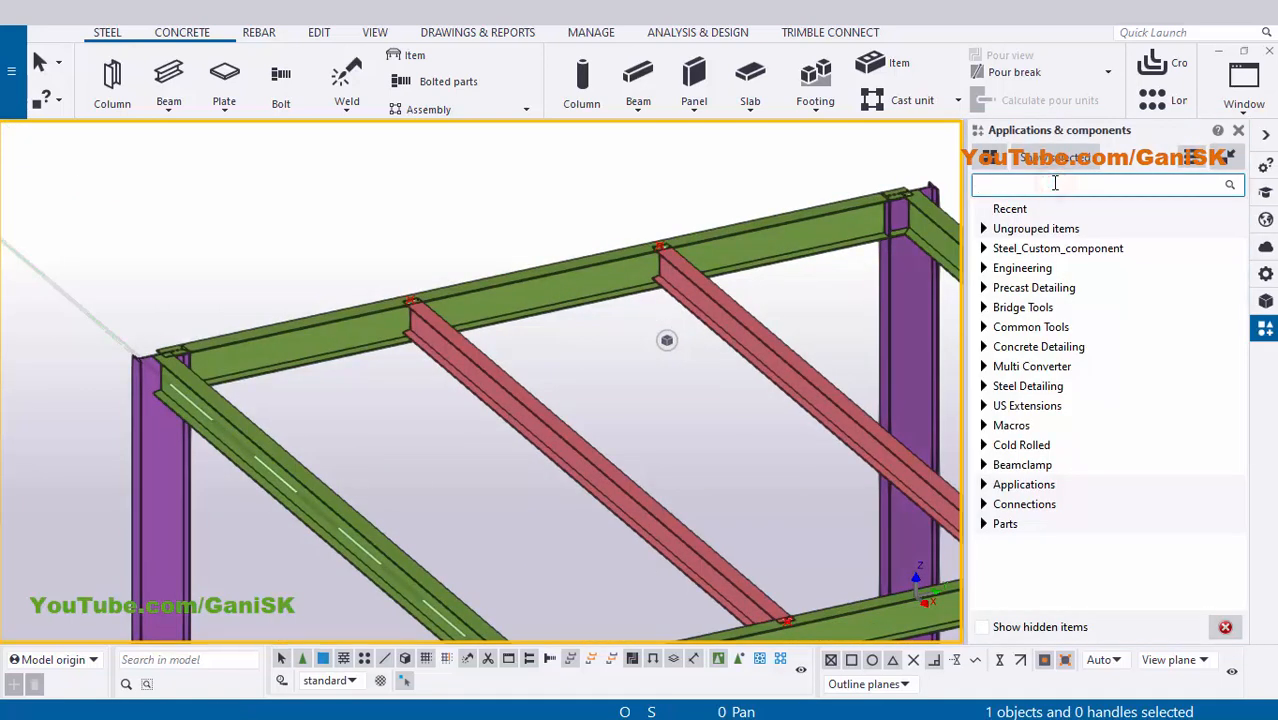
{"action": "type", "text": "186"}
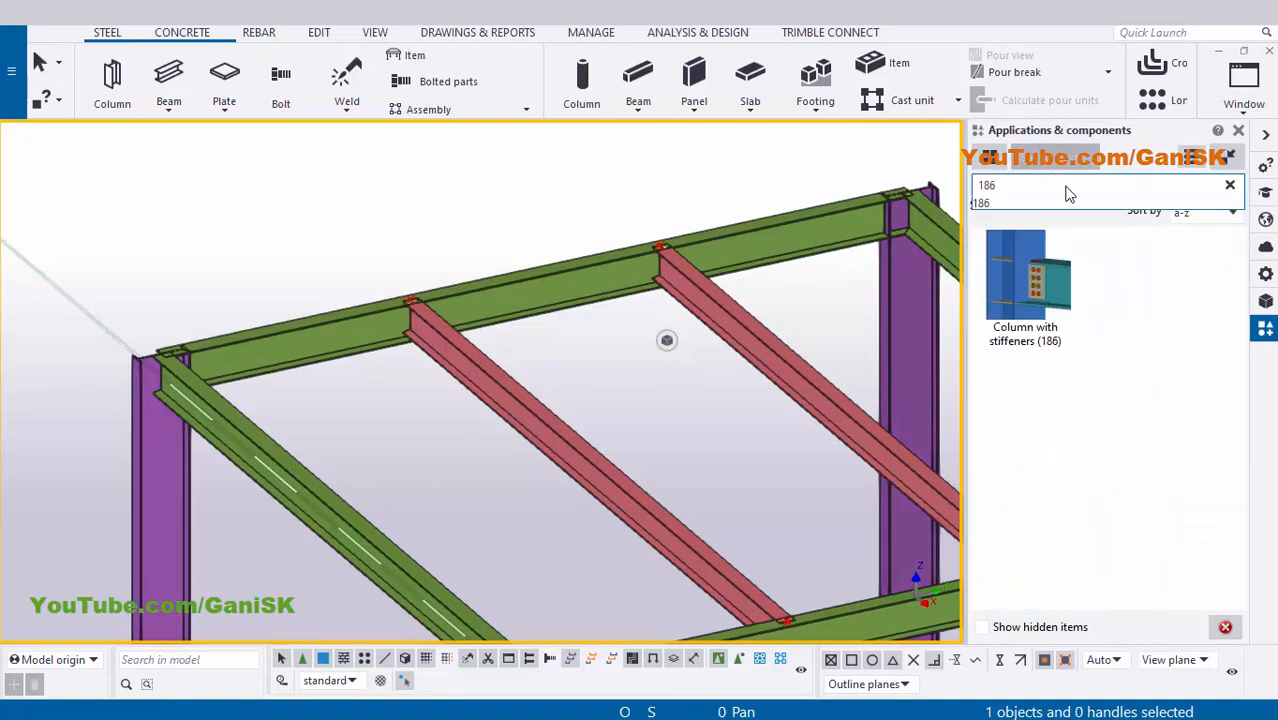
{"action": "left_click", "coordinate": [1044, 342]}
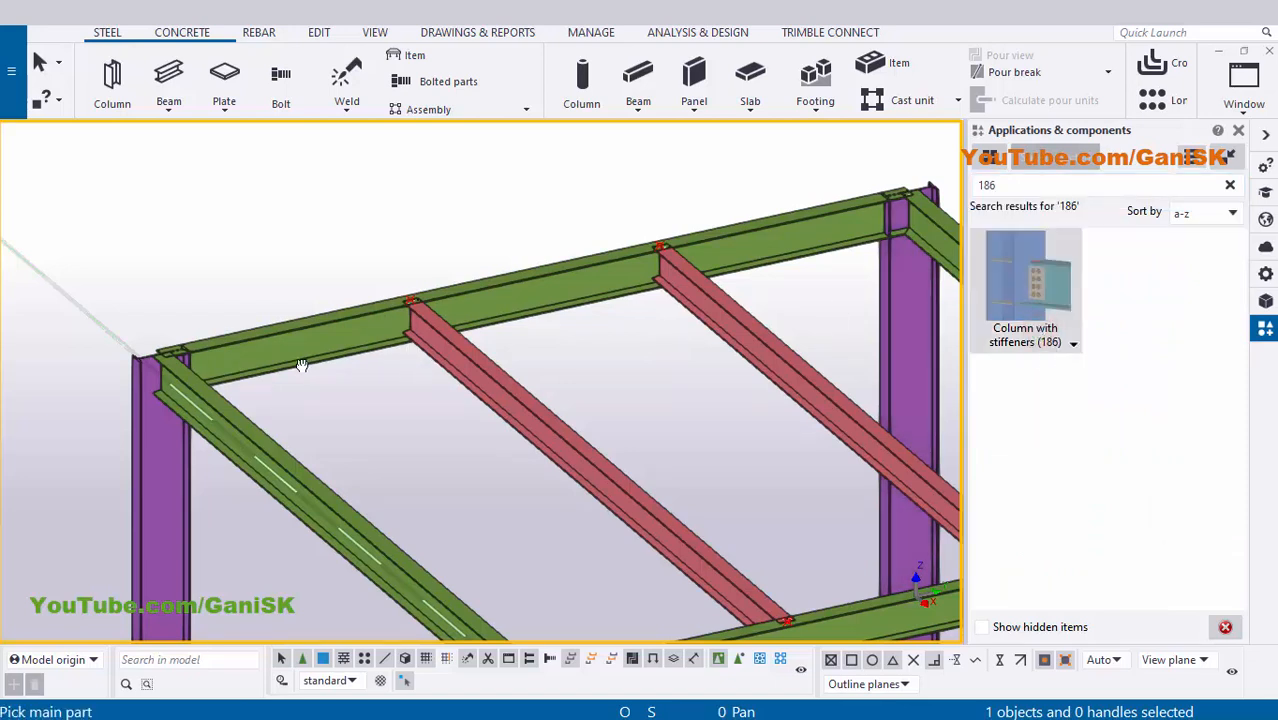
Create the connection with the corner column as main part and the perimeter beam supporting the intermediate beams as secondary, ending the command and redrawing the view
{"action": "mouse_move", "coordinate": [302, 365]}
{"action": "middle_mouse_down", "text": "ctrl"}
{"action": "mouse_move", "coordinate": [240, 371]}
{"action": "mouse_move", "coordinate": [628, 231]}
{"action": "middle_mouse_up", "text": "ctrl"}
{"action": "left_click", "coordinate": [801, 198]}
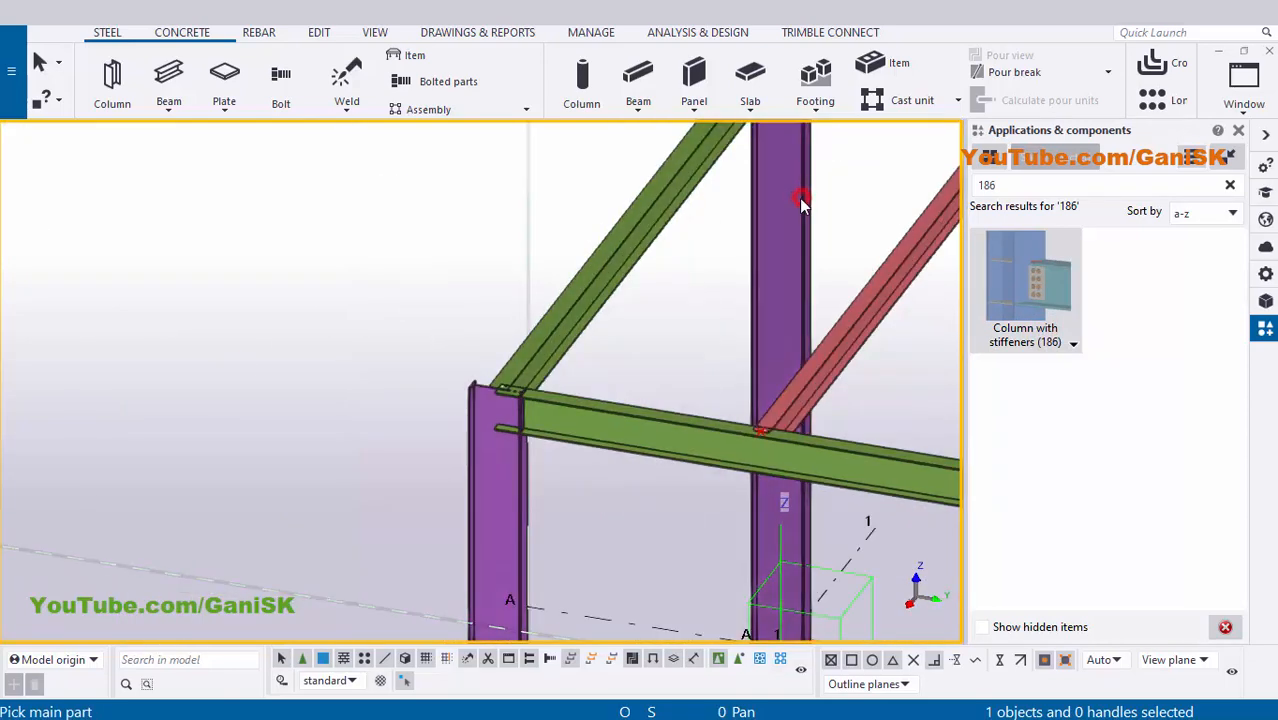
{"action": "scroll", "coordinate": [745, 222], "scroll_direction": "down", "scroll_amount": 1}
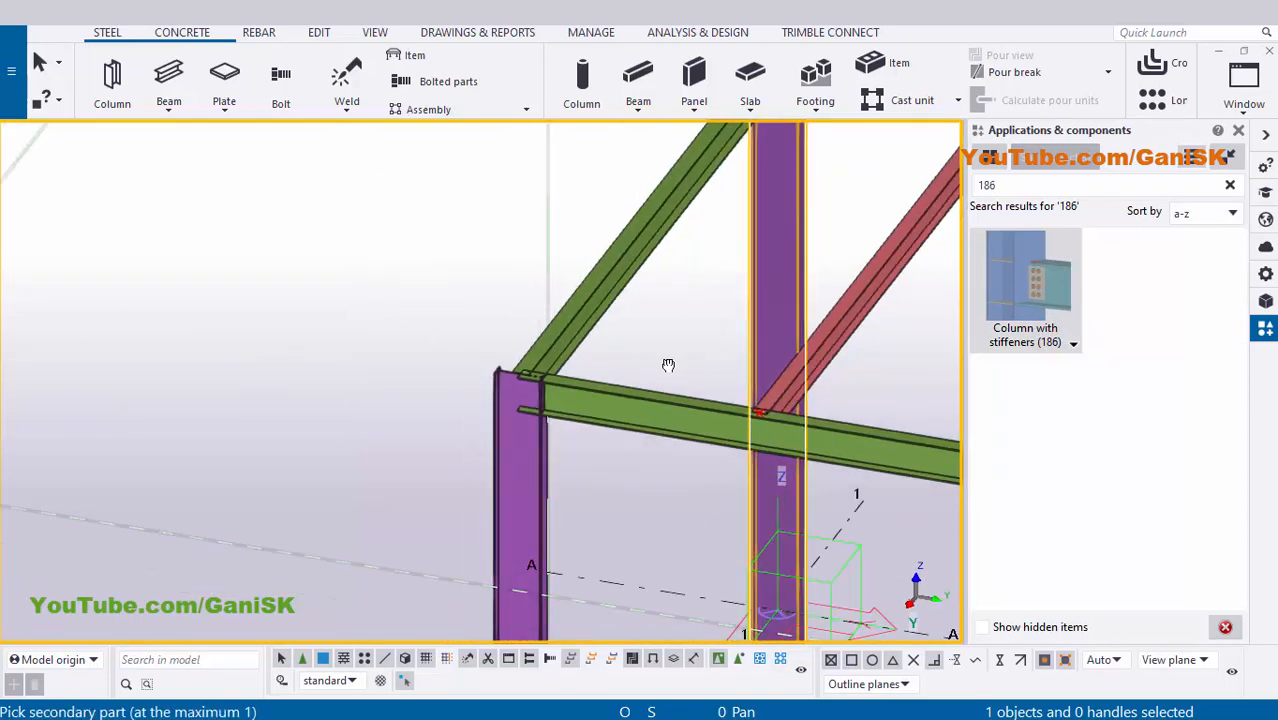
{"action": "middle_click_drag", "start_coordinate": [668, 365], "coordinate": [727, 245], "text": "ctrl"}
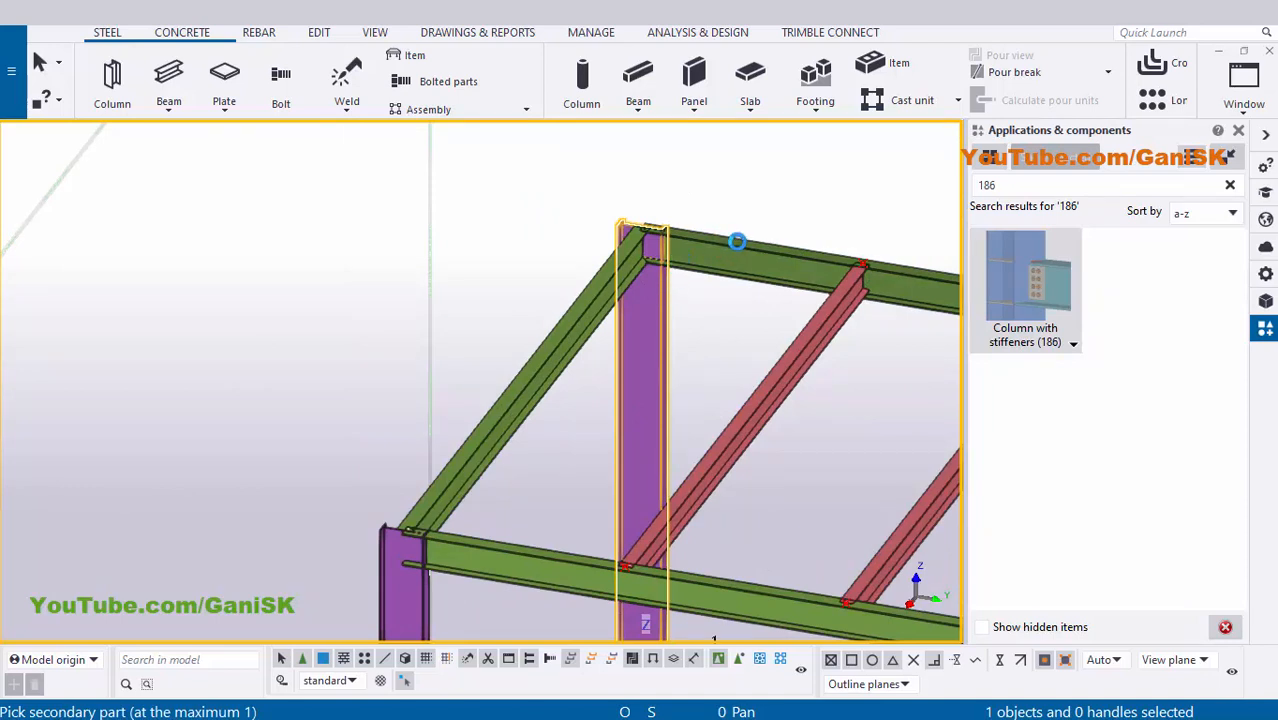
{"action": "left_click", "coordinate": [742, 241]}
{"action": "left_click", "coordinate": [1239, 131]}
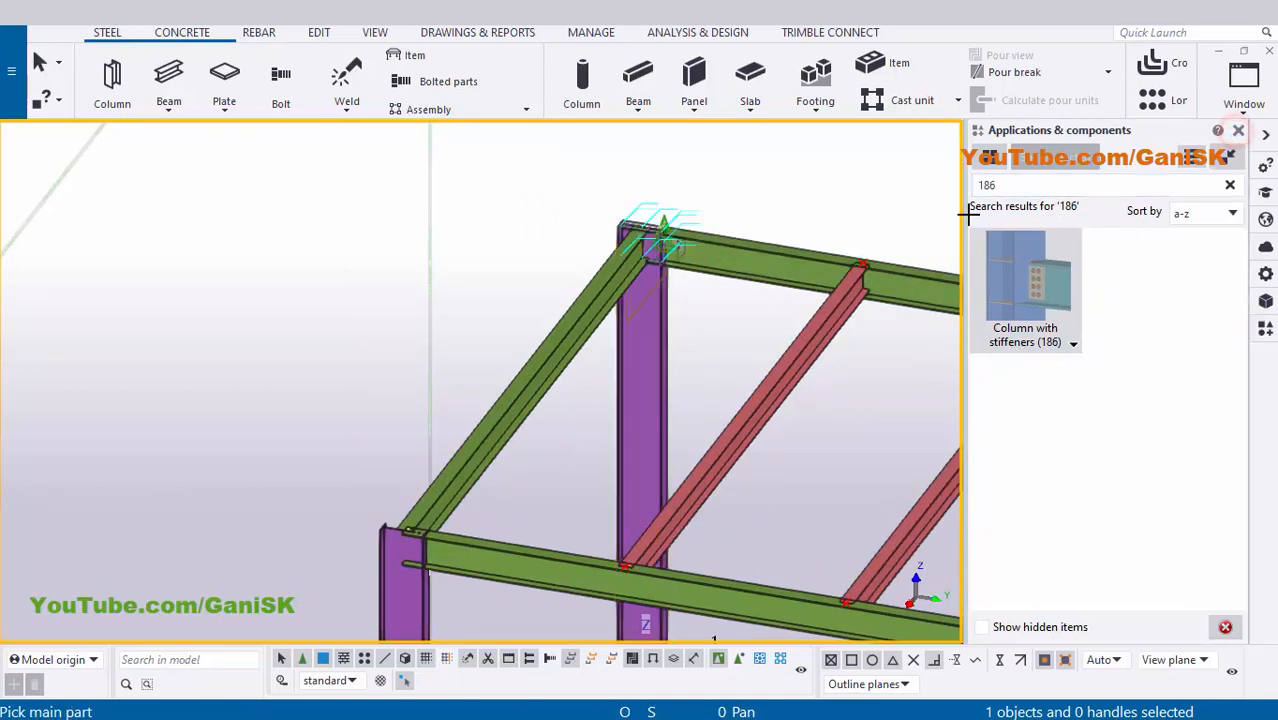
{"action": "right_click", "coordinate": [942, 169]}
{"action": "left_click", "coordinate": [968, 183]}
{"action": "right_click", "coordinate": [940, 181]}
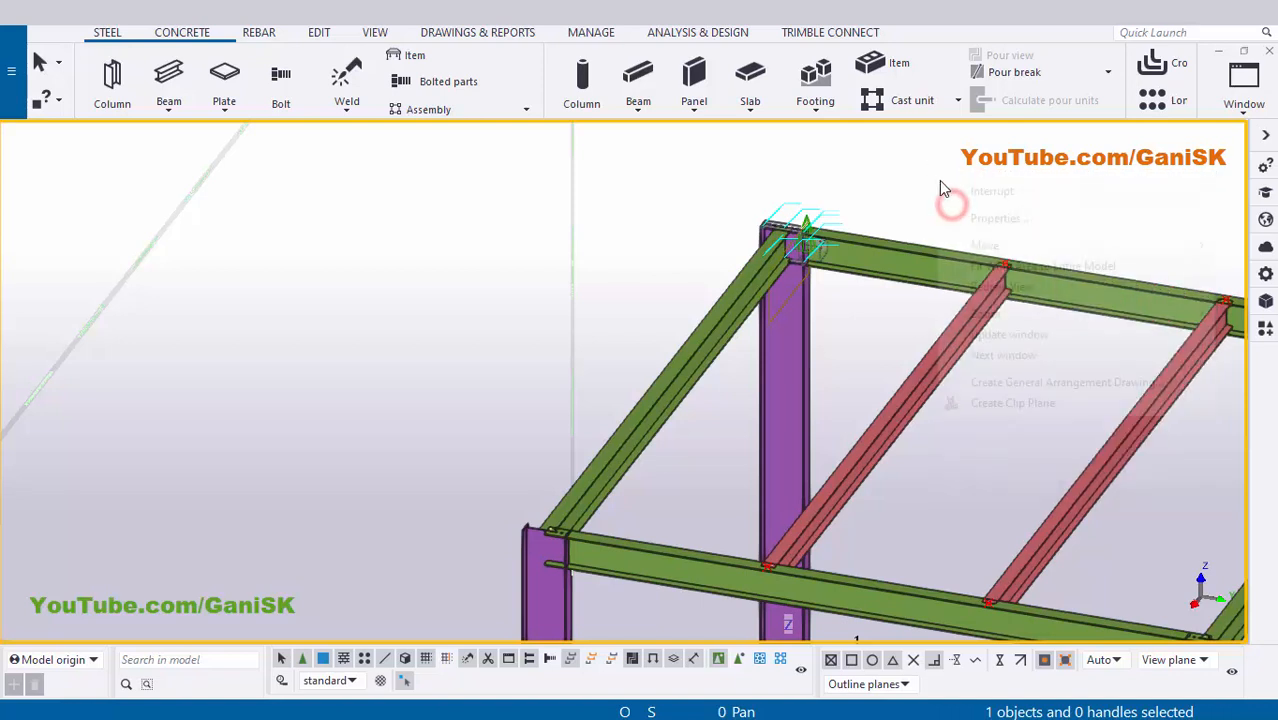
{"action": "left_click", "coordinate": [996, 288]}
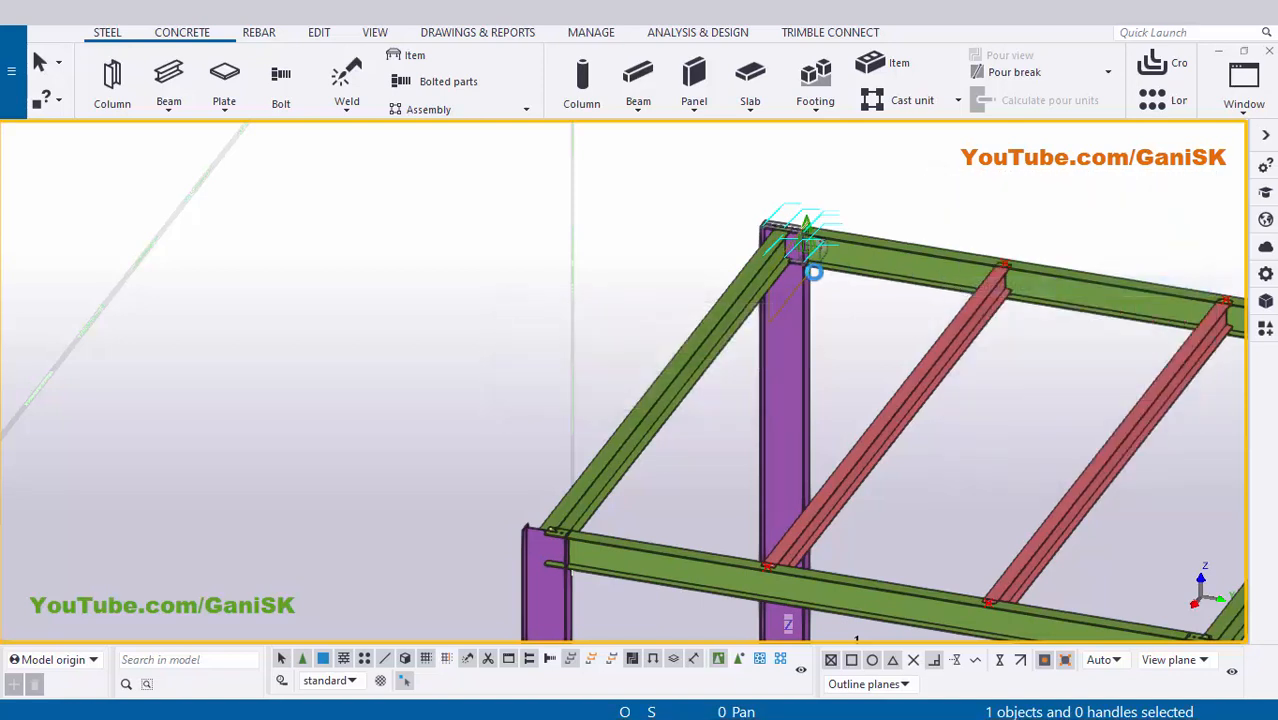
Examine the stiffeners, tab plate and bolts of the new column-to-beam connection from close up
{"action": "scroll", "coordinate": [812, 237], "scroll_direction": "up", "scroll_amount": 6}
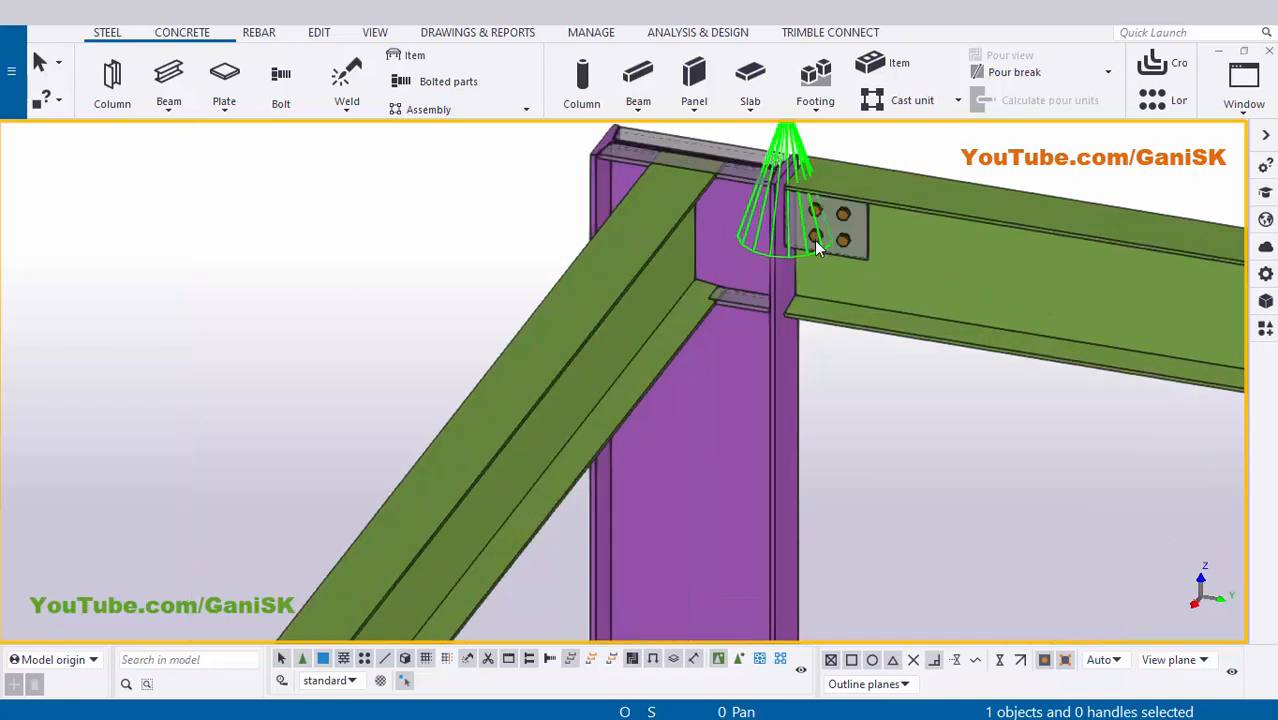
{"action": "key", "text": "v"}
{"action": "left_click", "coordinate": [774, 231]}
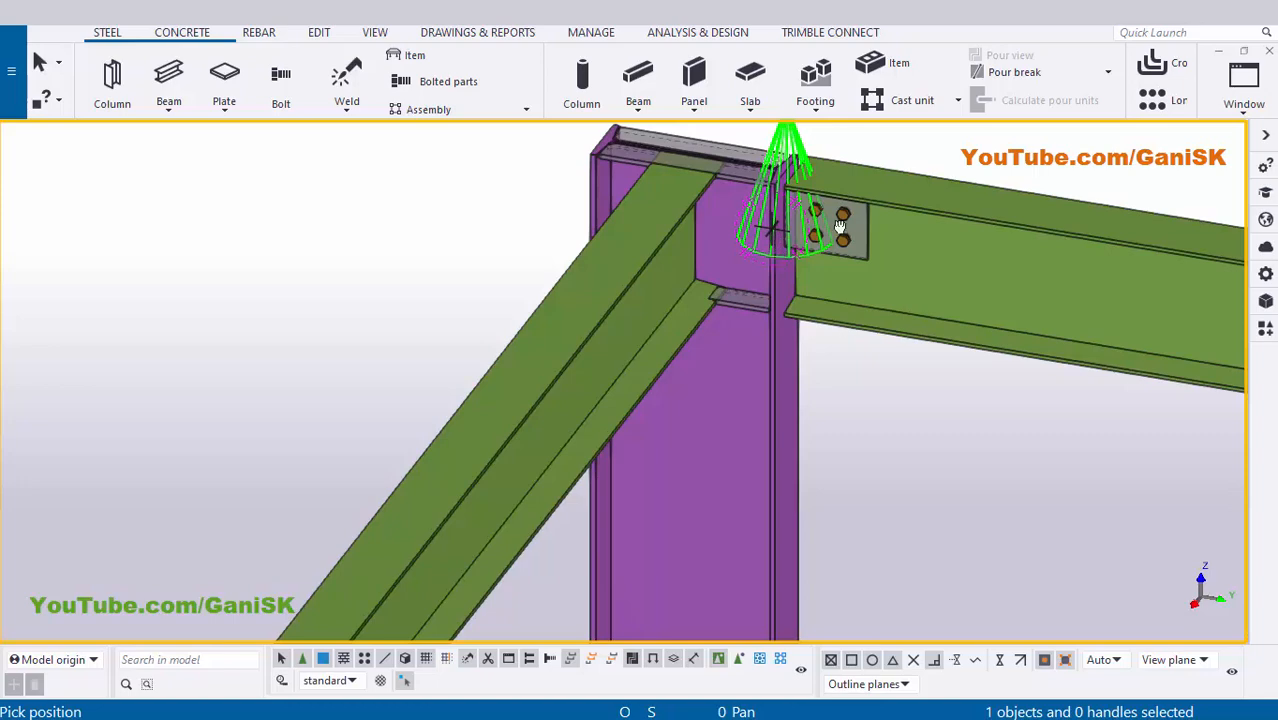
{"action": "mouse_move", "coordinate": [839, 228]}
{"action": "middle_mouse_down", "text": "ctrl"}
{"action": "mouse_move", "coordinate": [970, 201]}
{"action": "mouse_move", "coordinate": [869, 224]}
{"action": "mouse_move", "coordinate": [809, 226]}
{"action": "mouse_move", "coordinate": [865, 222]}
{"action": "mouse_move", "coordinate": [850, 212]}
{"action": "mouse_move", "coordinate": [818, 227]}
{"action": "mouse_move", "coordinate": [576, 237]}
{"action": "middle_mouse_up", "text": "ctrl"}
{"action": "right_click", "coordinate": [355, 204]}
{"action": "left_click", "coordinate": [358, 213]}
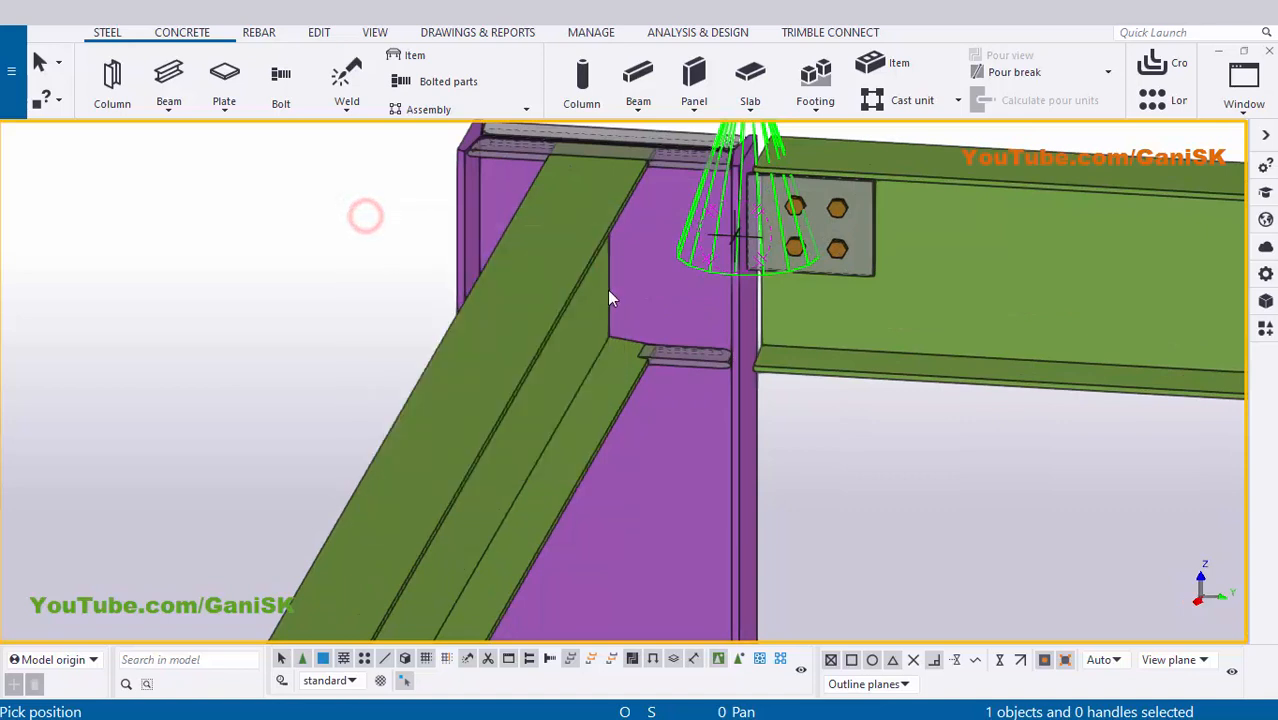
{"action": "left_click", "coordinate": [799, 276]}
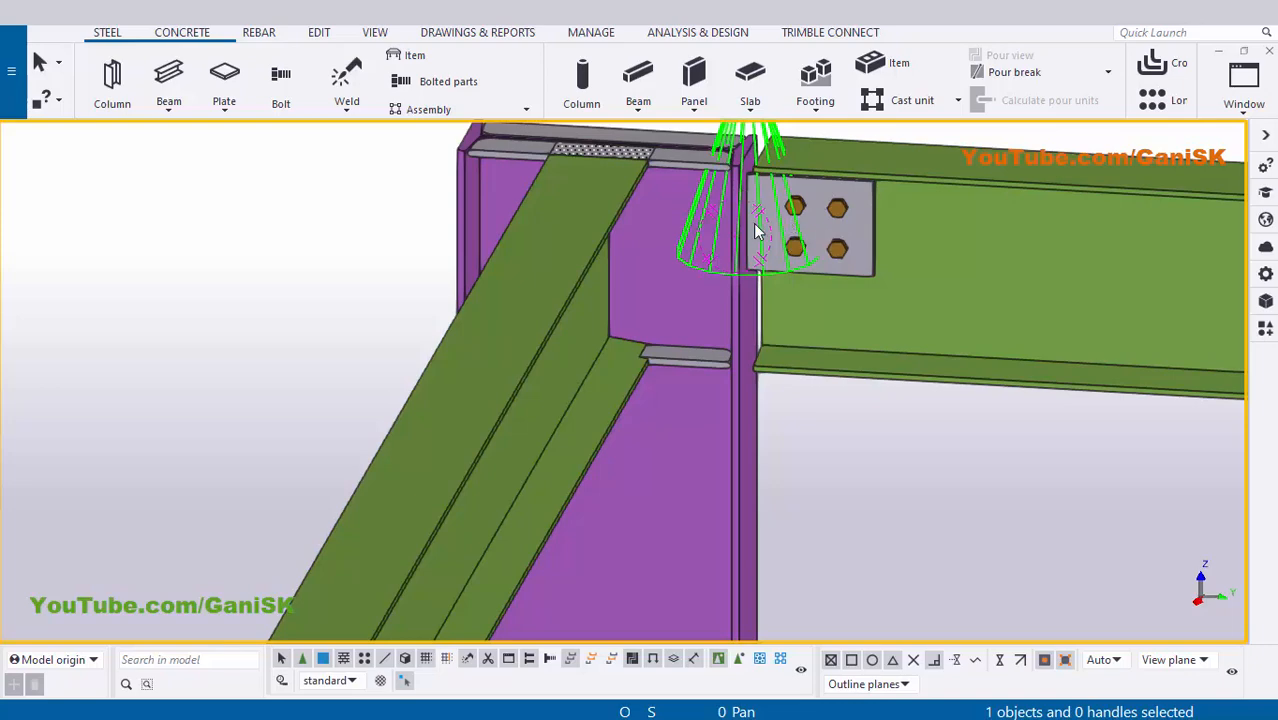
{"action": "scroll", "coordinate": [755, 232], "scroll_direction": "up", "scroll_amount": 3}
{"action": "scroll", "coordinate": [755, 307], "scroll_direction": "up", "scroll_amount": 2}
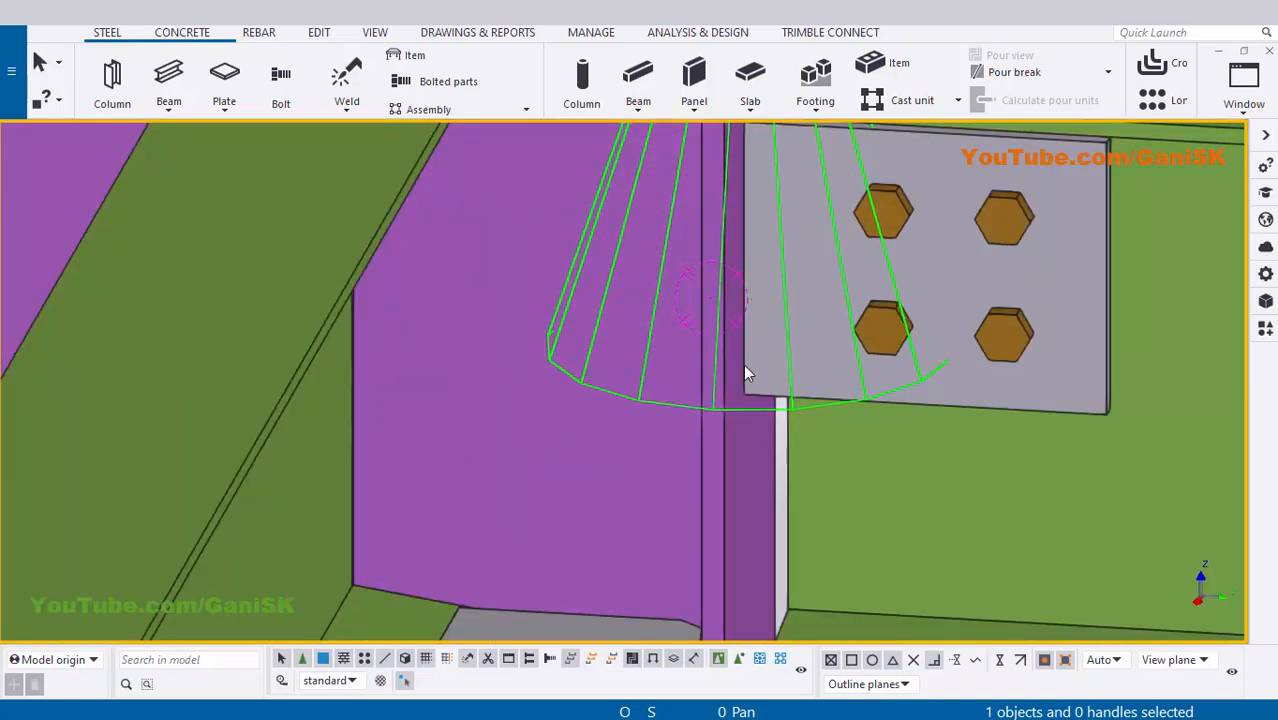
{"action": "scroll", "coordinate": [748, 388], "scroll_direction": "up", "scroll_amount": 1}
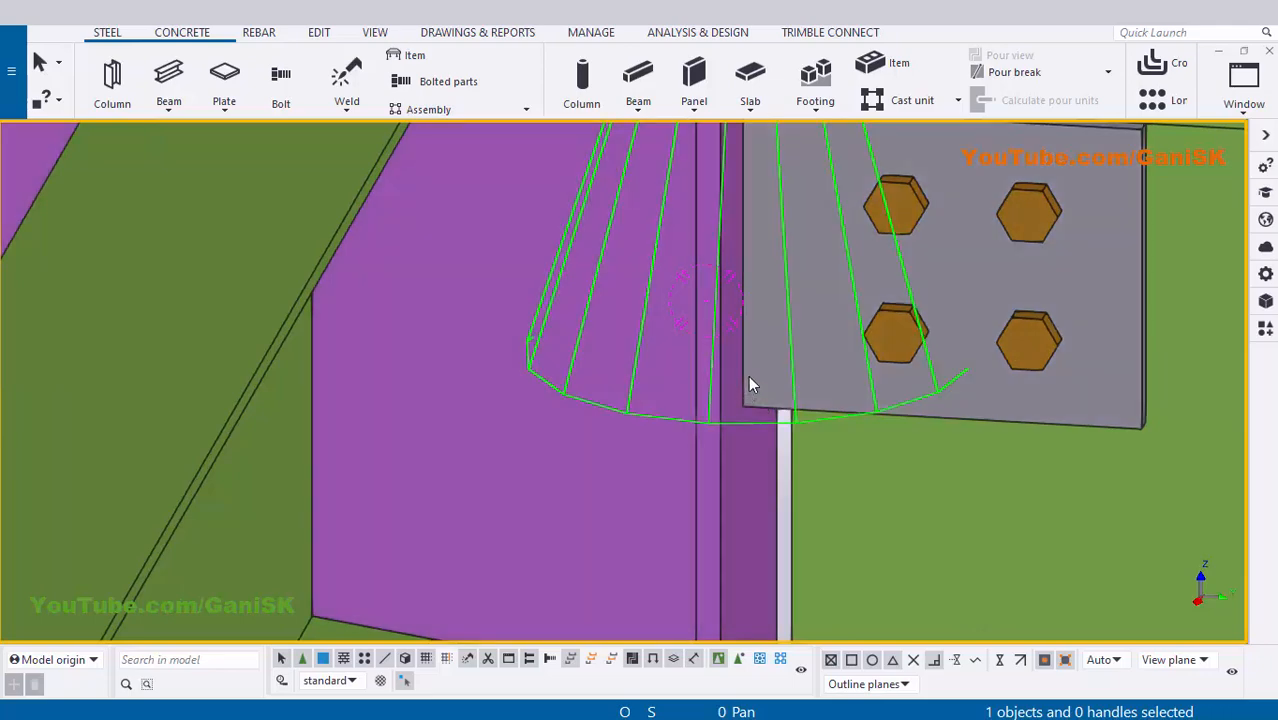
{"action": "middle_click_drag", "start_coordinate": [748, 375], "coordinate": [829, 308], "text": "ctrl"}
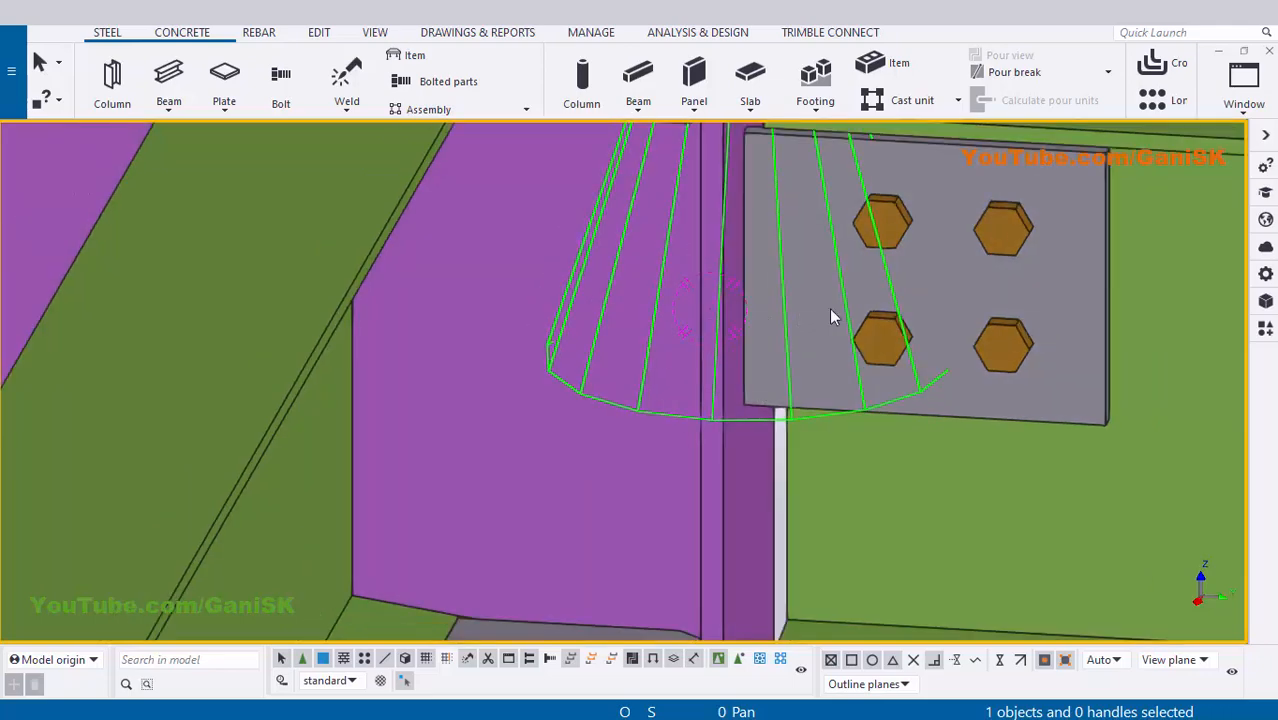
Give the connection's tab plate straight chamfers at its upper and lower column-side corners and modify the connection
{"action": "scroll", "coordinate": [986, 287], "scroll_direction": "down", "scroll_amount": 3}
{"action": "double_click", "coordinate": [969, 290]}
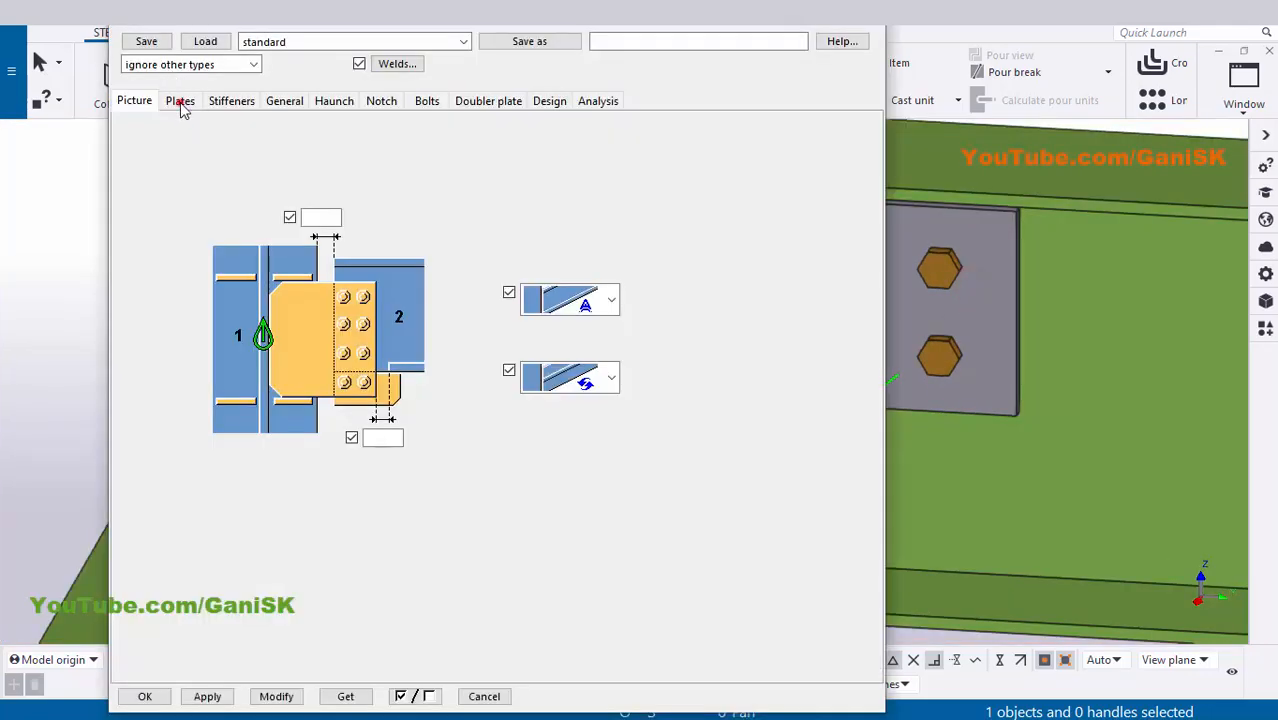
{"action": "left_click", "coordinate": [180, 101]}
{"action": "left_click", "coordinate": [276, 290]}
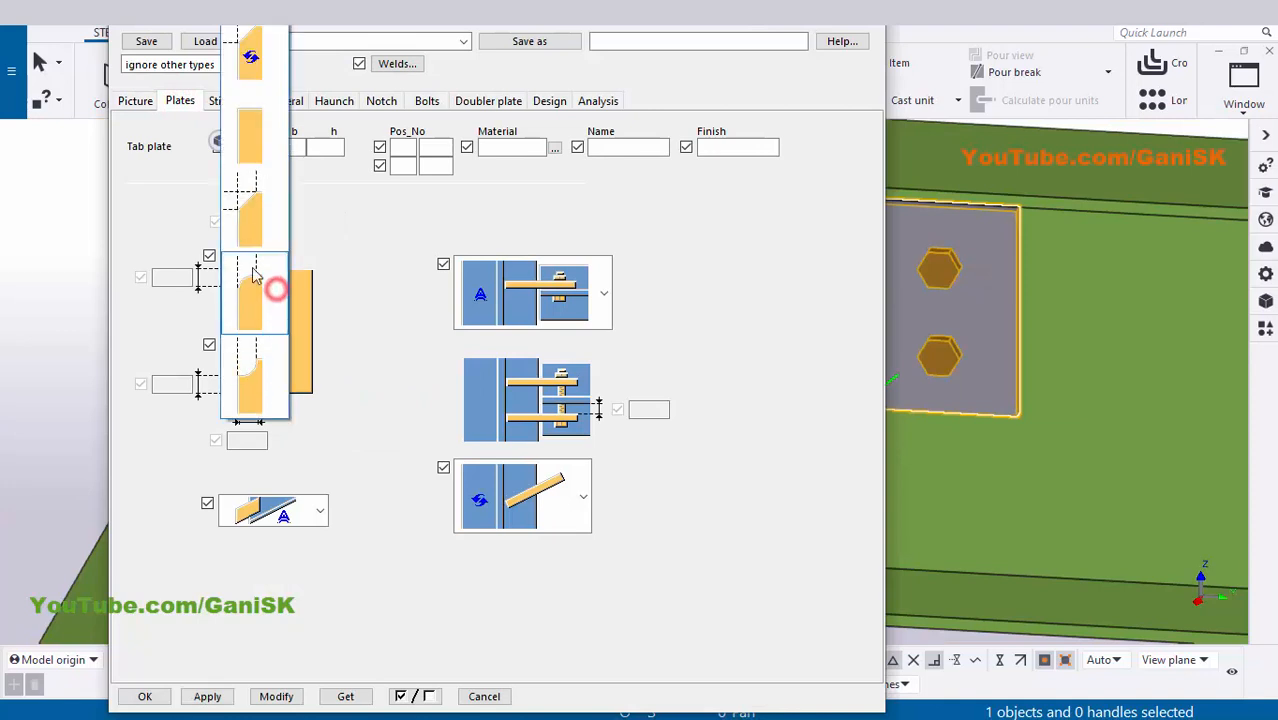
{"action": "left_click", "coordinate": [252, 215]}
{"action": "left_click", "coordinate": [268, 366]}
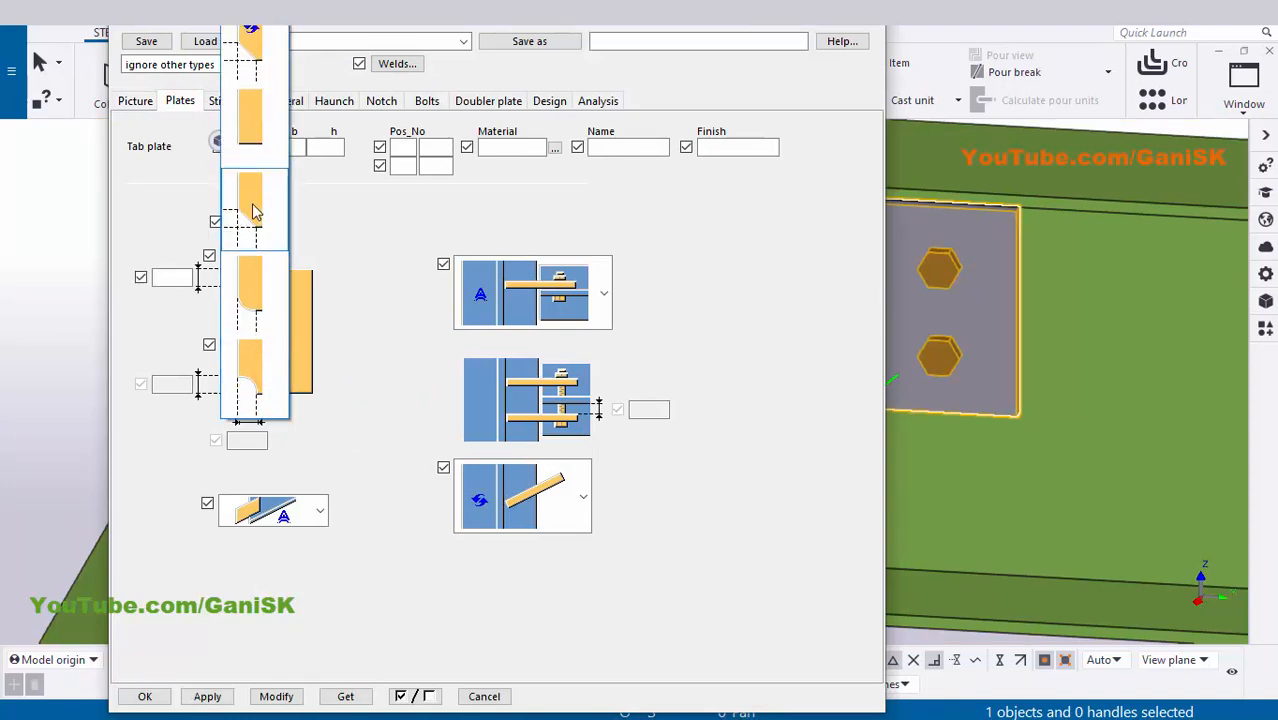
{"action": "left_click", "coordinate": [254, 212]}
{"action": "left_click", "coordinate": [277, 696]}
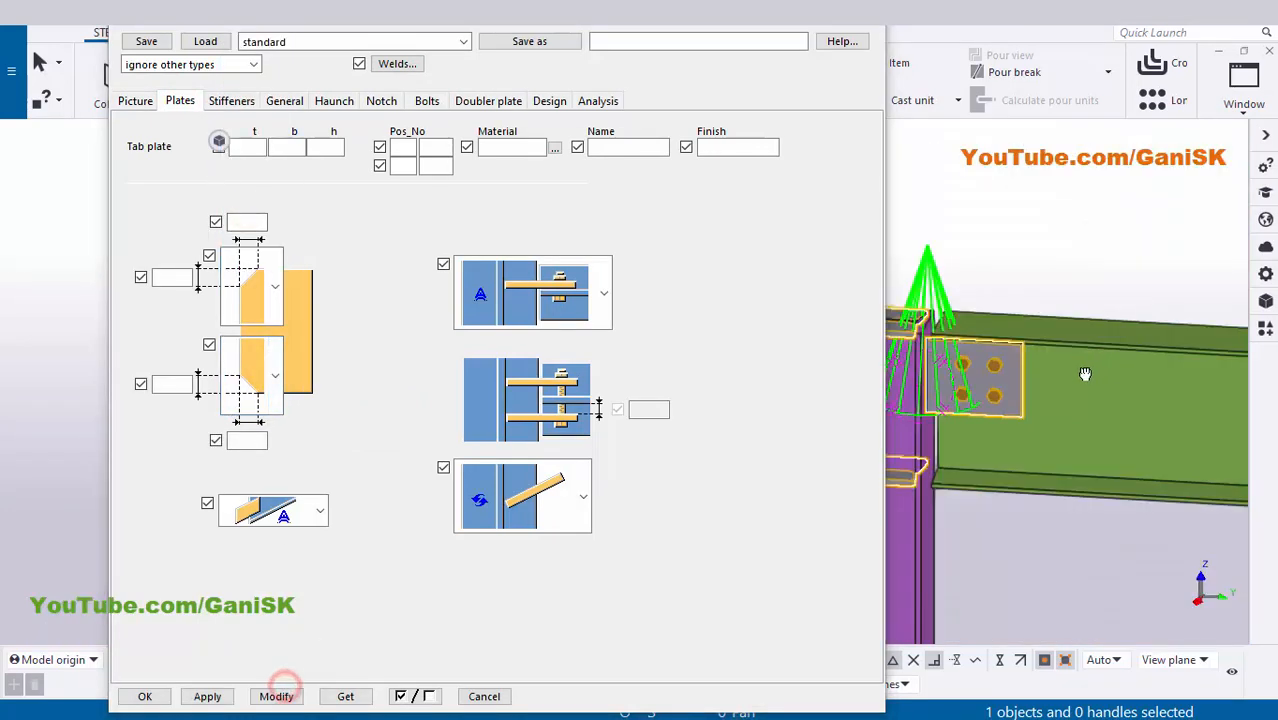
{"action": "middle_click_drag", "start_coordinate": [1085, 374], "coordinate": [1198, 371]}
{"action": "scroll", "coordinate": [1155, 375], "scroll_direction": "up", "scroll_amount": 3}
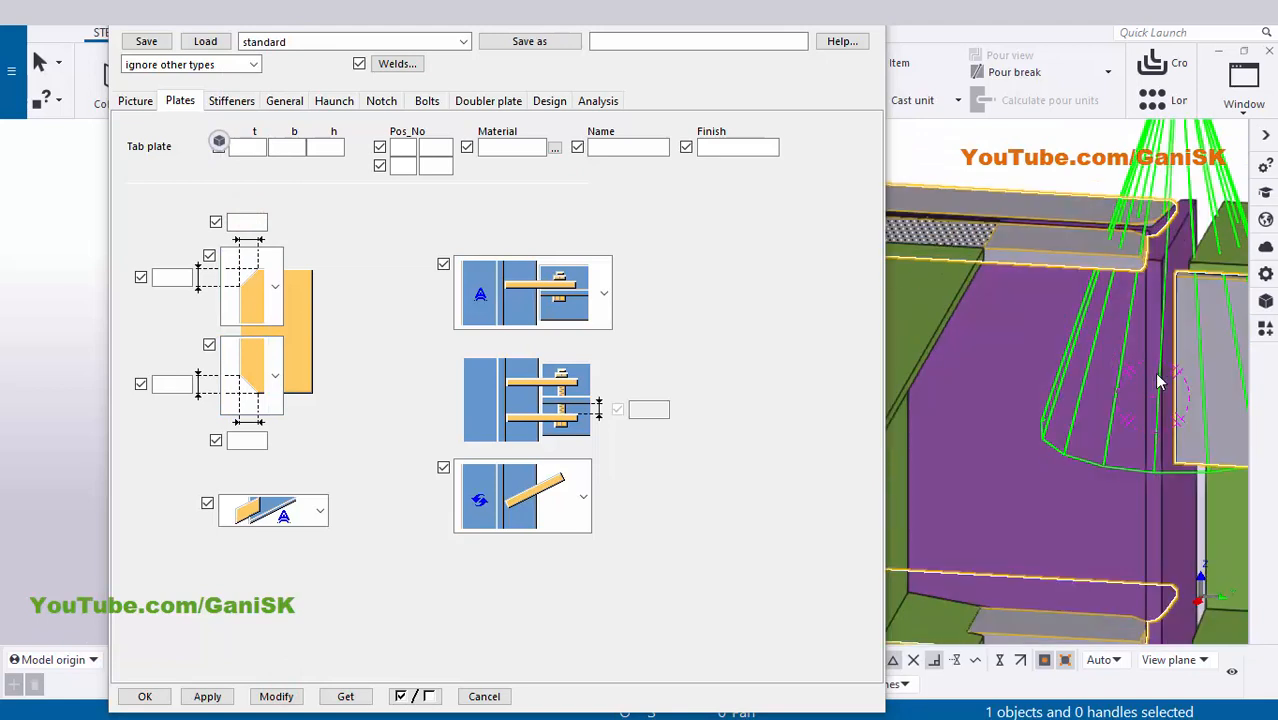
Remove the chamfers from the tab plate's upper and lower column-side corners and modify the connection
{"action": "left_click", "coordinate": [275, 696]}
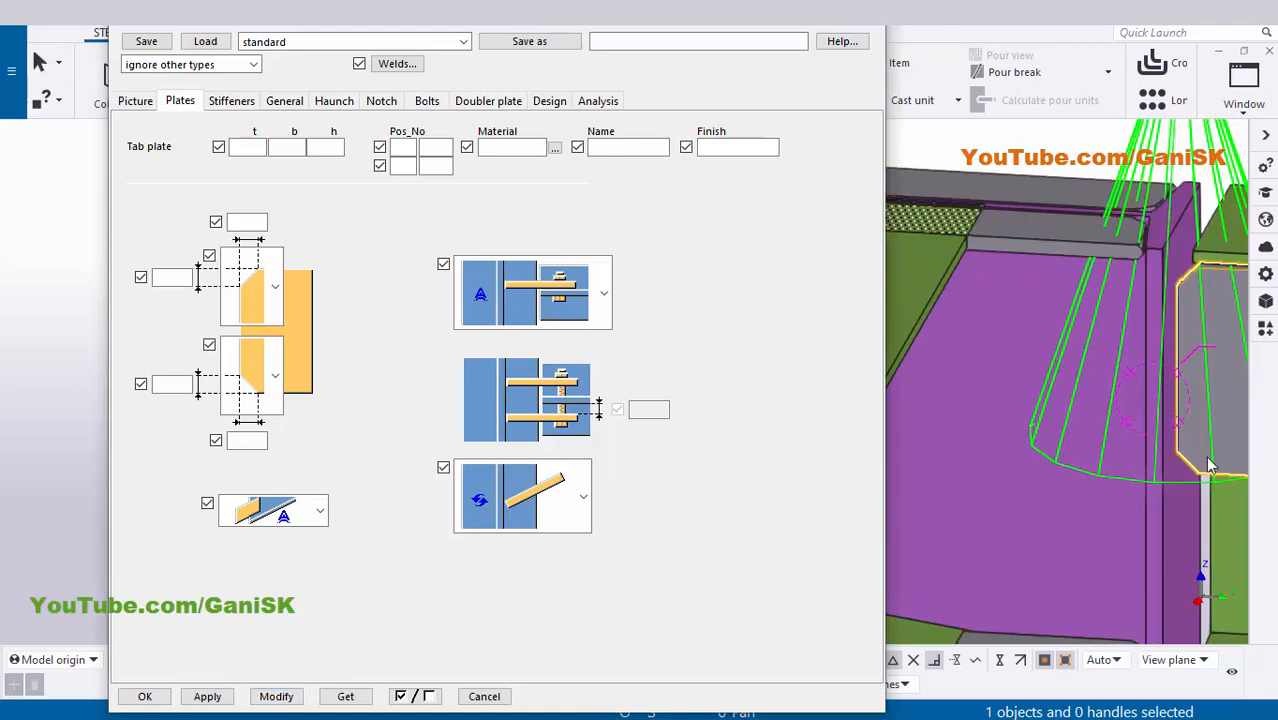
{"action": "middle_click_drag", "start_coordinate": [1141, 469], "coordinate": [1100, 461]}
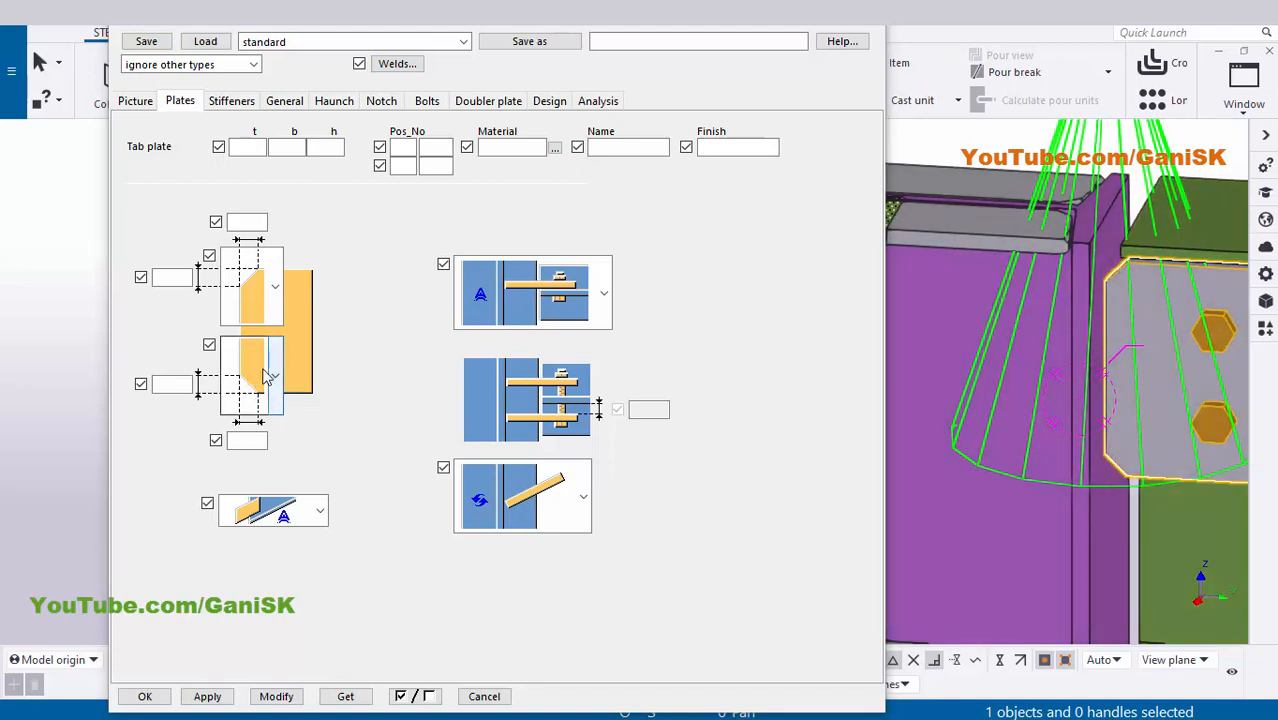
{"action": "left_click", "coordinate": [262, 370]}
{"action": "left_click", "coordinate": [255, 133]}
{"action": "left_click", "coordinate": [256, 272]}
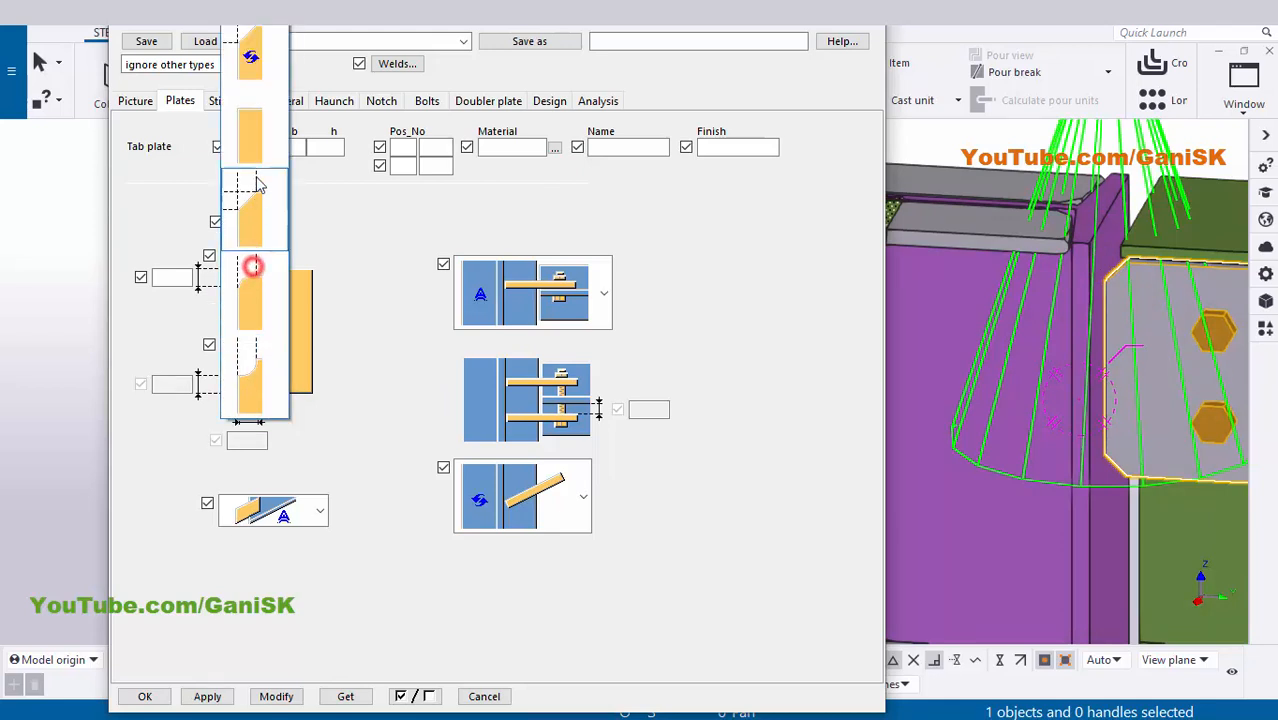
{"action": "left_click", "coordinate": [250, 122]}
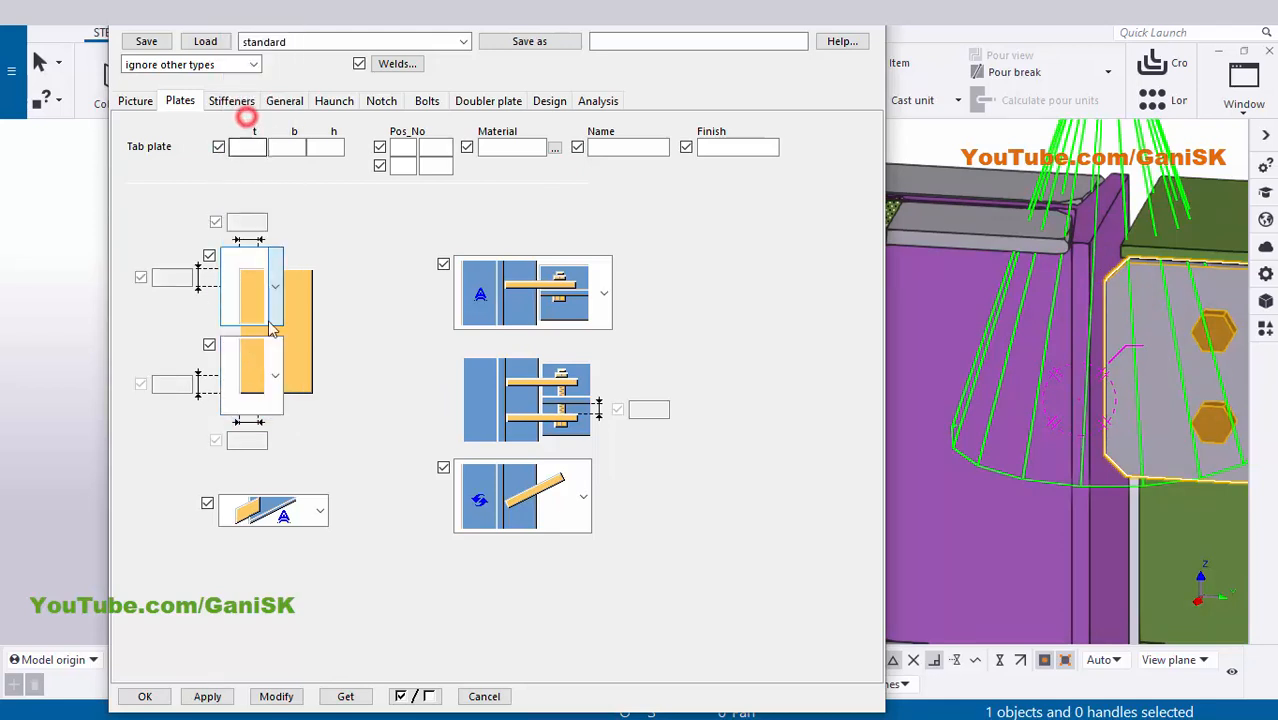
{"action": "left_click", "coordinate": [276, 696]}
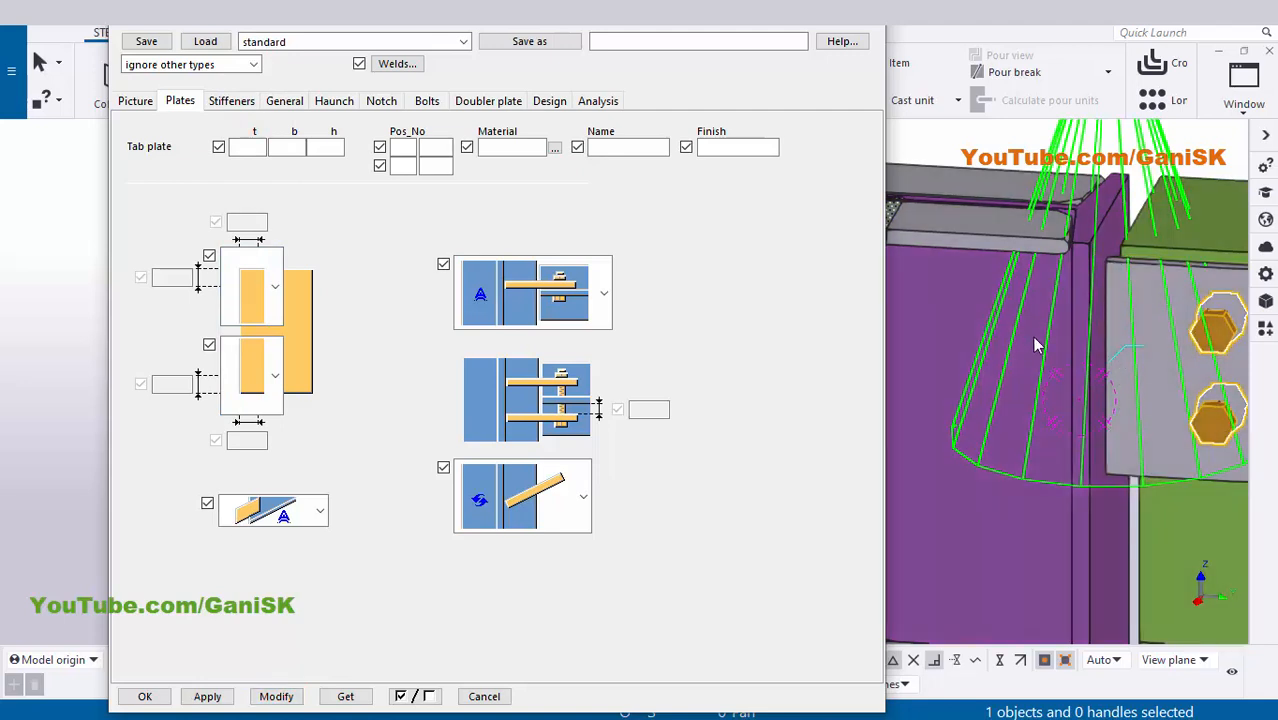
{"action": "middle_click_drag", "start_coordinate": [1105, 355], "coordinate": [1090, 308], "text": "ctrl"}
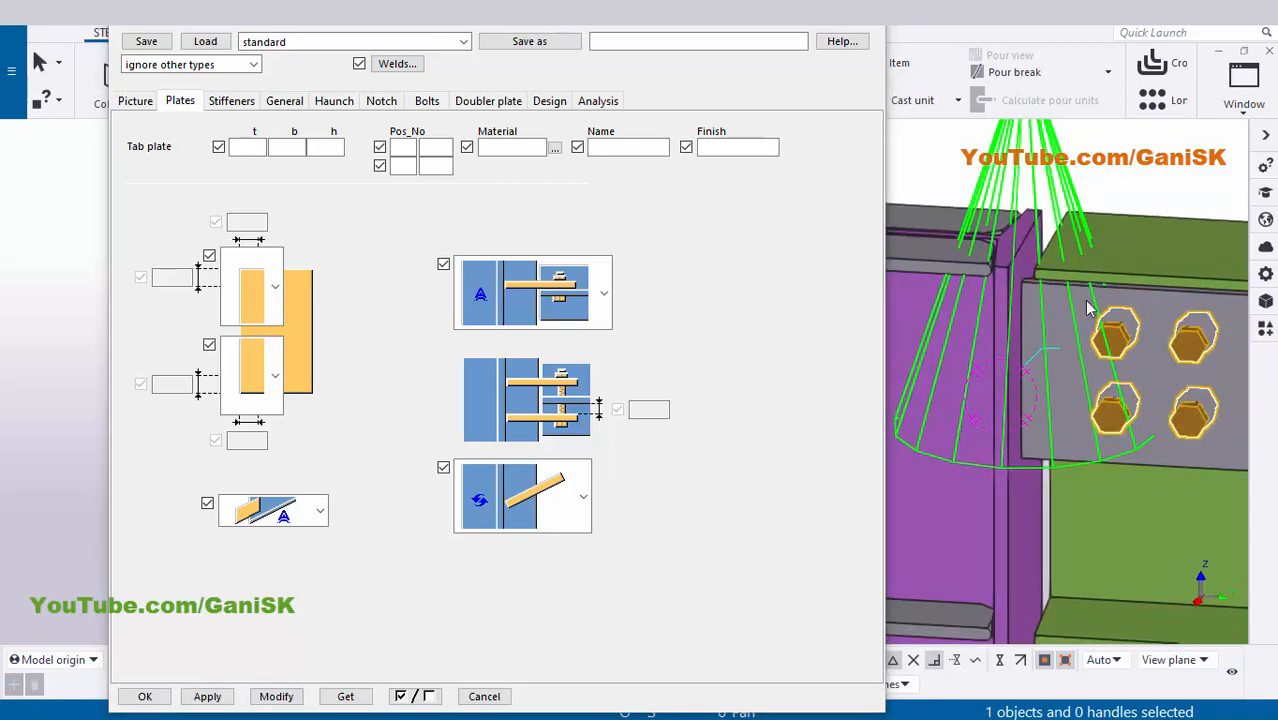
Set the tab plate's position number to prefix p and start number 1, modify the connection and accept its properties
{"action": "left_click", "coordinate": [401, 147]}
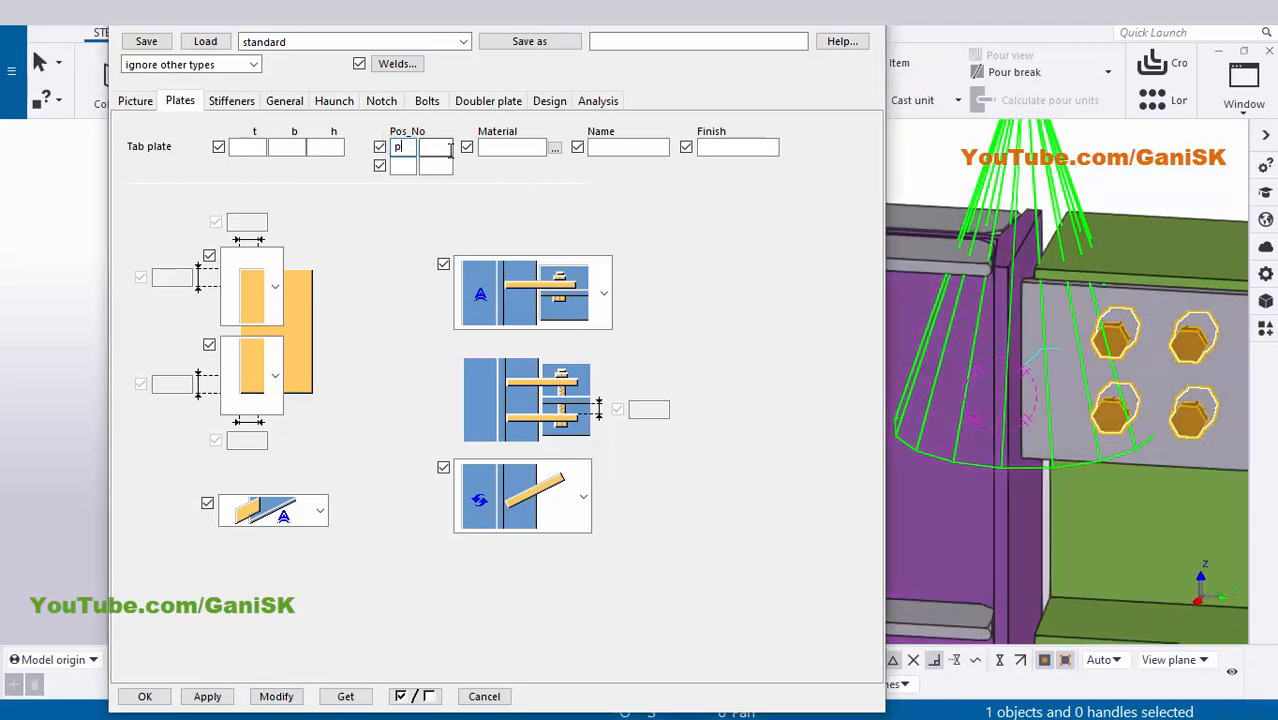
{"action": "type", "text": "p"}
{"action": "left_click", "coordinate": [447, 148]}
{"action": "type", "text": "1"}
{"action": "left_click", "coordinate": [285, 697]}
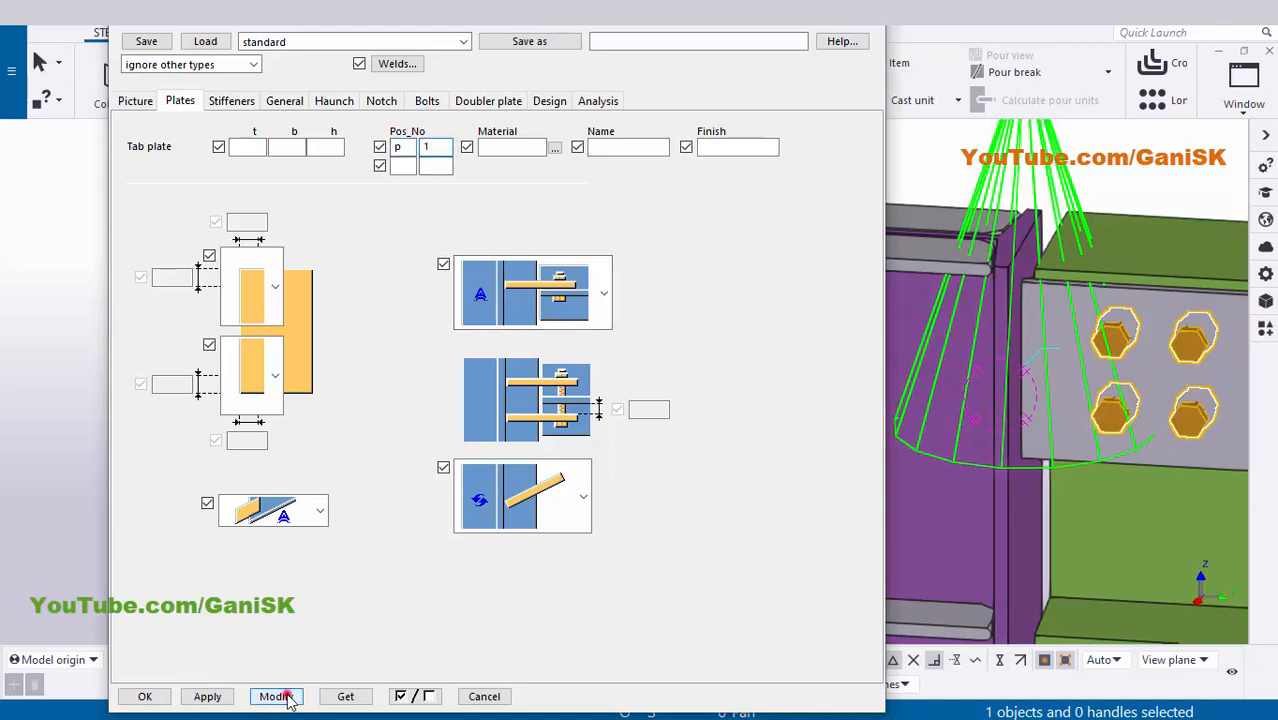
{"action": "left_click", "coordinate": [207, 696]}
{"action": "left_click", "coordinate": [147, 698]}
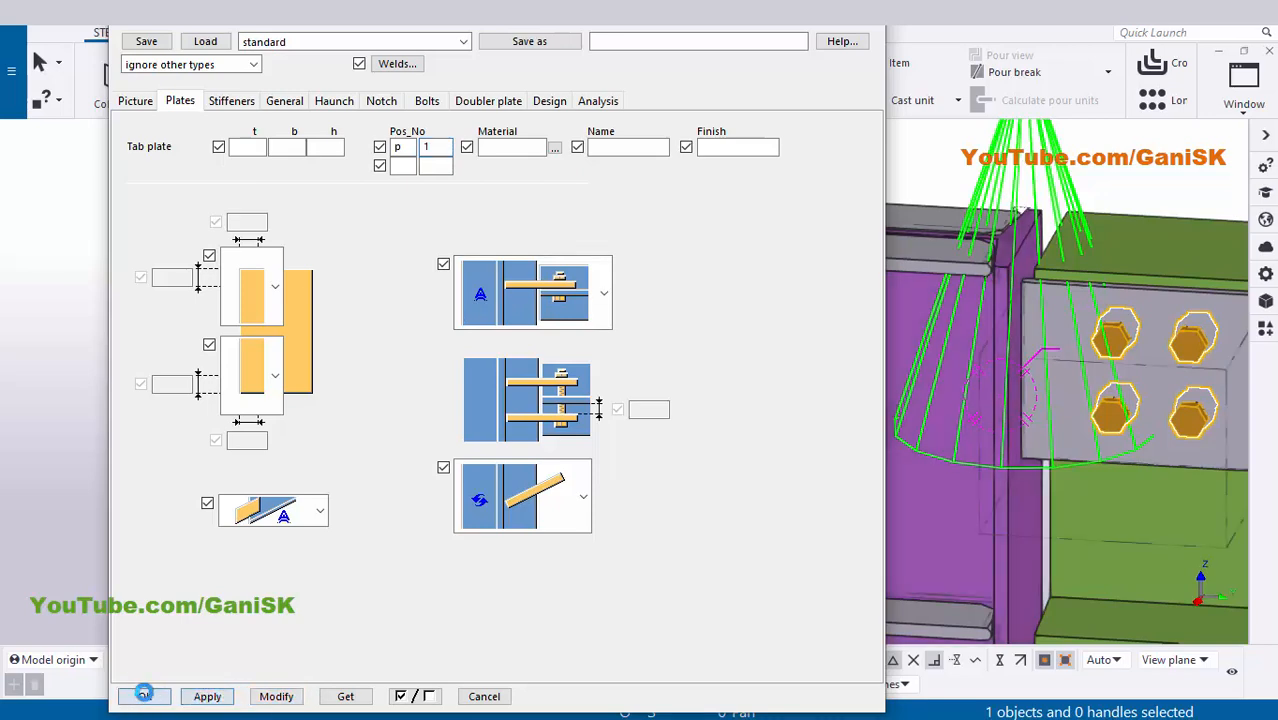
Create a Column with stiffeners (186) connection at the perimeter beam's other end, with the corner column as main part, and redraw the view
{"action": "scroll", "coordinate": [227, 577], "scroll_direction": "down", "scroll_amount": 8}
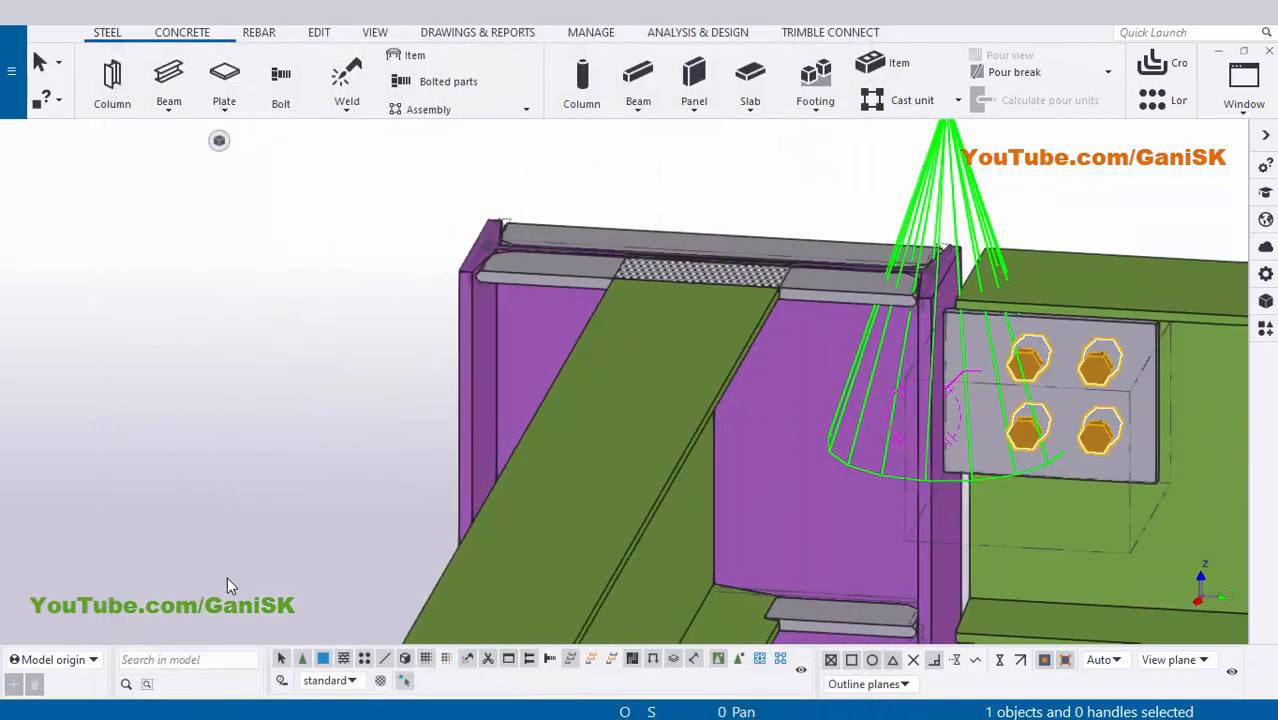
{"action": "middle_click_drag", "start_coordinate": [533, 481], "coordinate": [488, 451]}
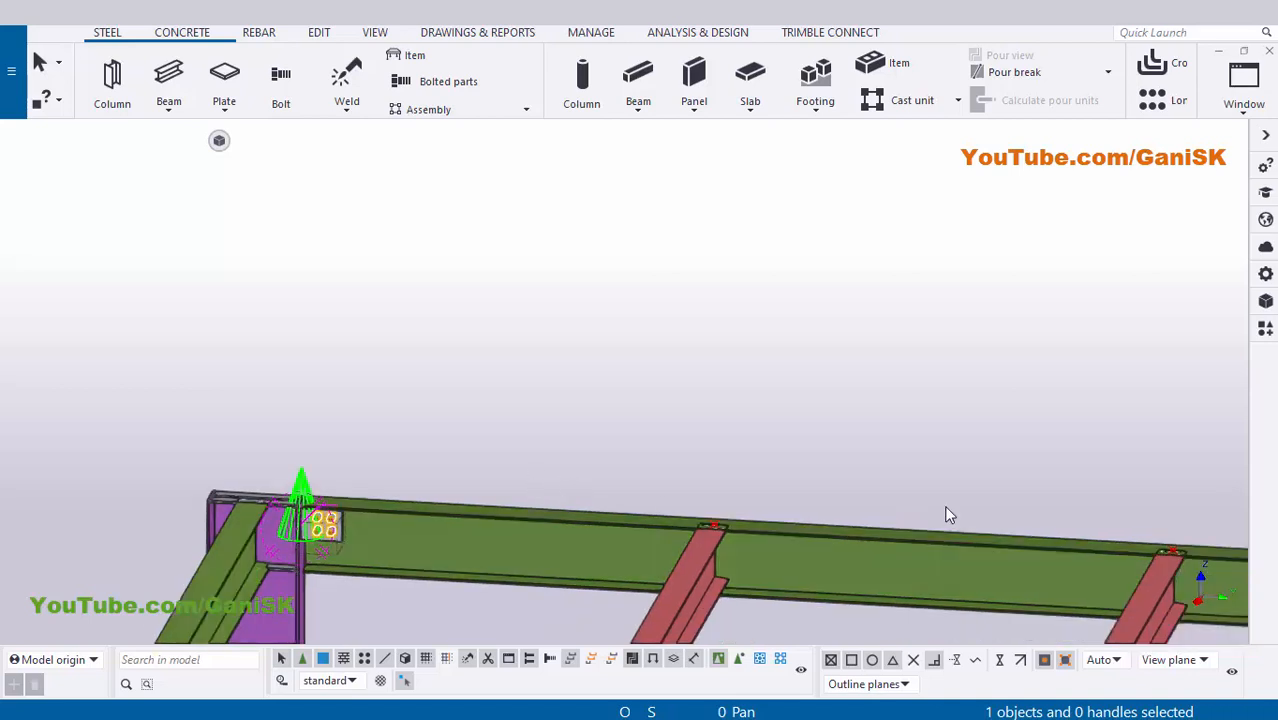
{"action": "middle_click_drag", "start_coordinate": [1175, 602], "coordinate": [1065, 518]}
{"action": "middle_click_drag", "start_coordinate": [1200, 514], "coordinate": [896, 527]}
{"action": "middle_click_drag", "start_coordinate": [1121, 537], "coordinate": [1106, 537]}
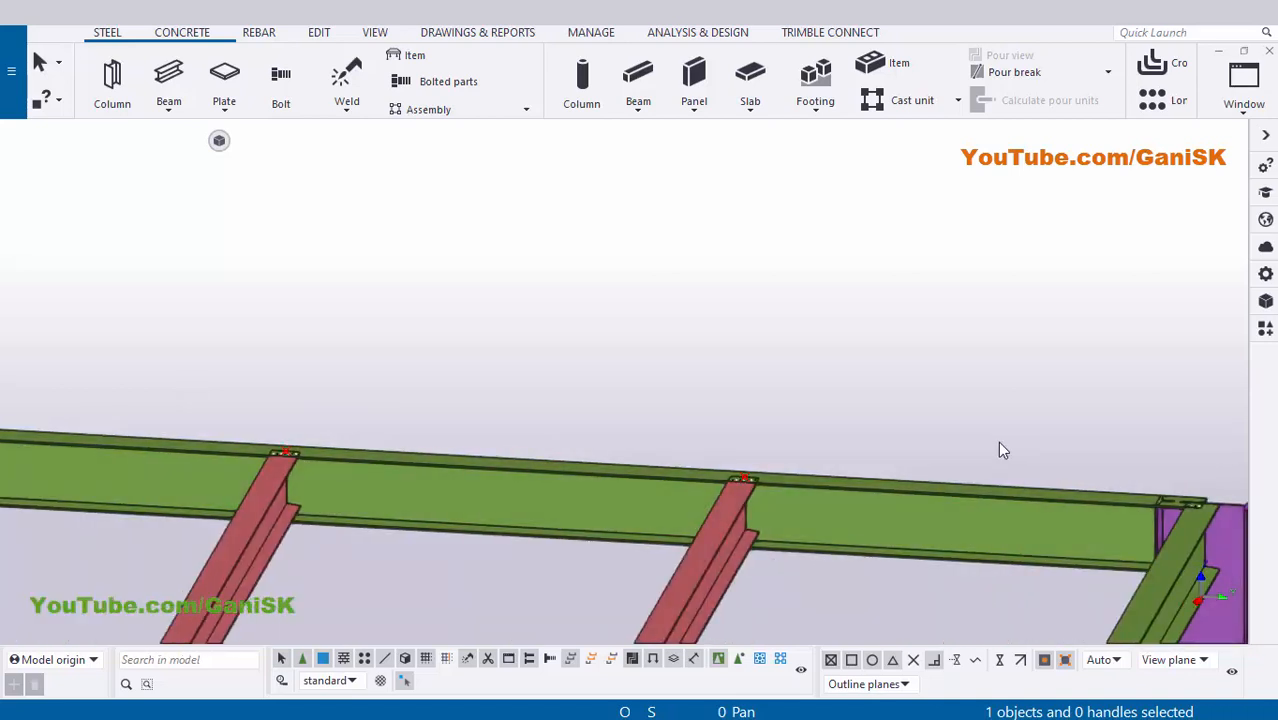
{"action": "key", "text": "ctrl+f"}
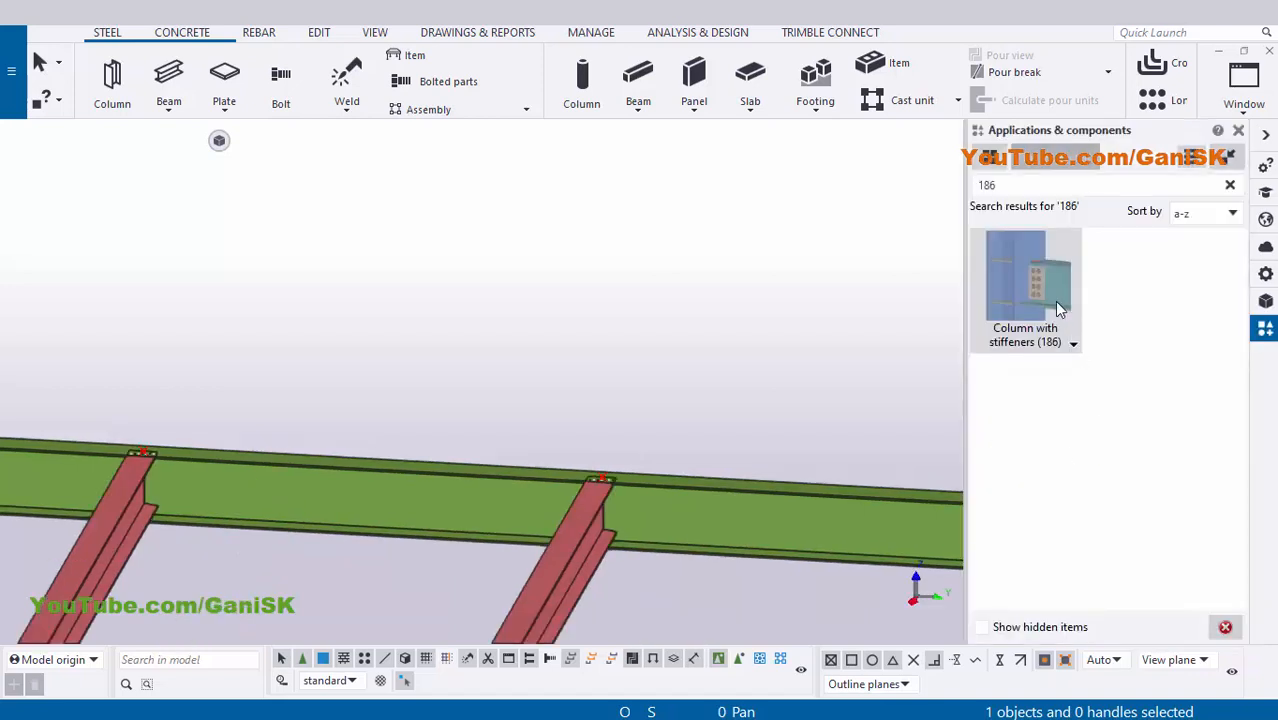
{"action": "left_click", "coordinate": [1038, 345]}
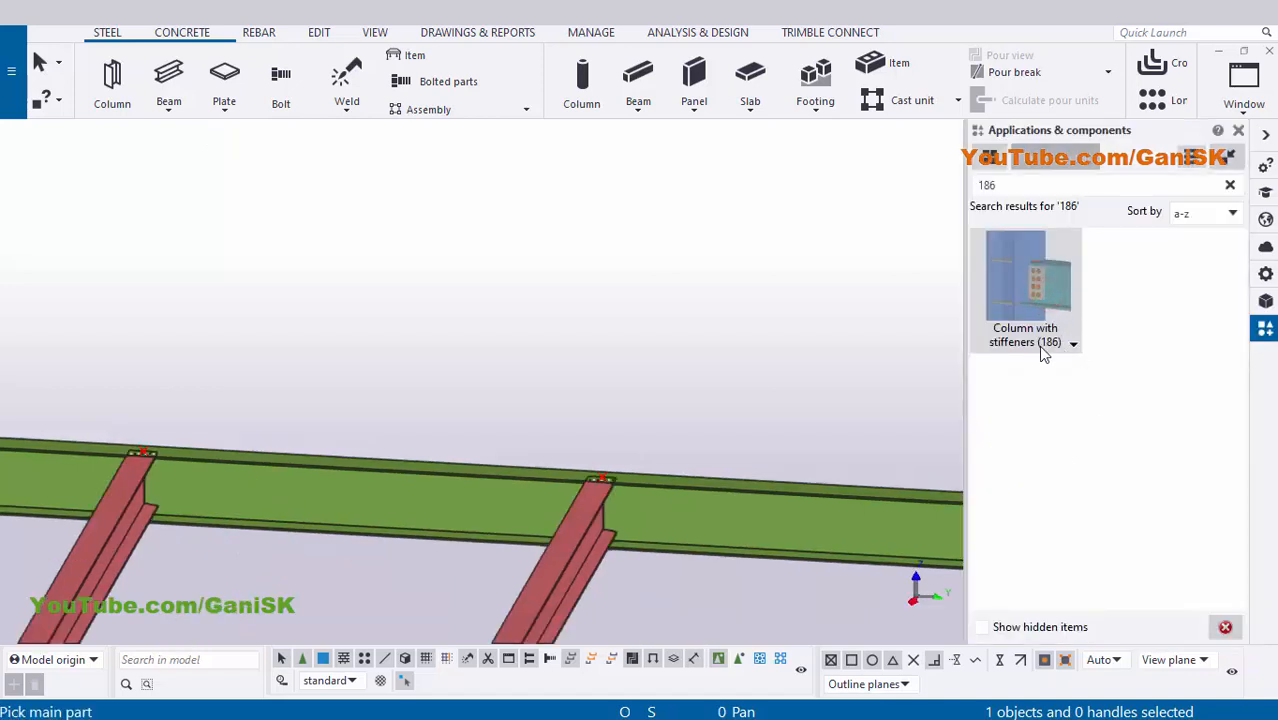
{"action": "scroll", "coordinate": [807, 439], "scroll_direction": "down", "scroll_amount": 1}
{"action": "middle_click_drag", "start_coordinate": [807, 439], "coordinate": [621, 396]}
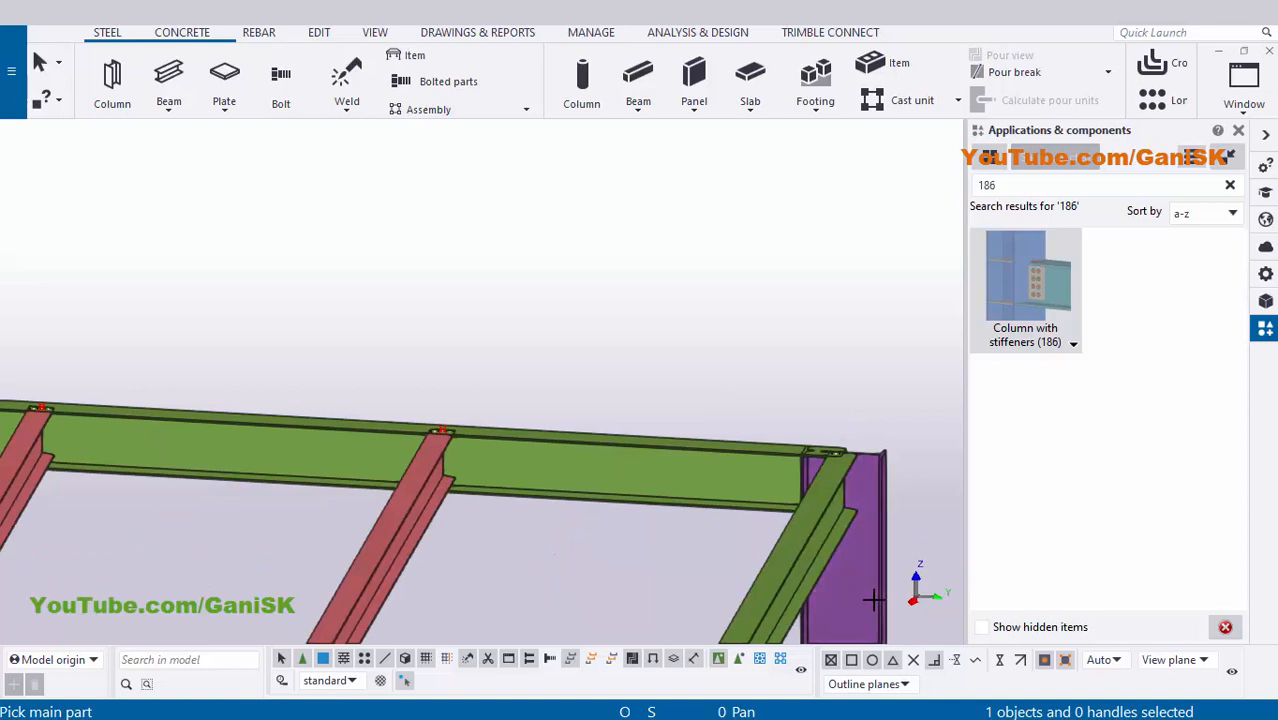
{"action": "left_click", "coordinate": [870, 578]}
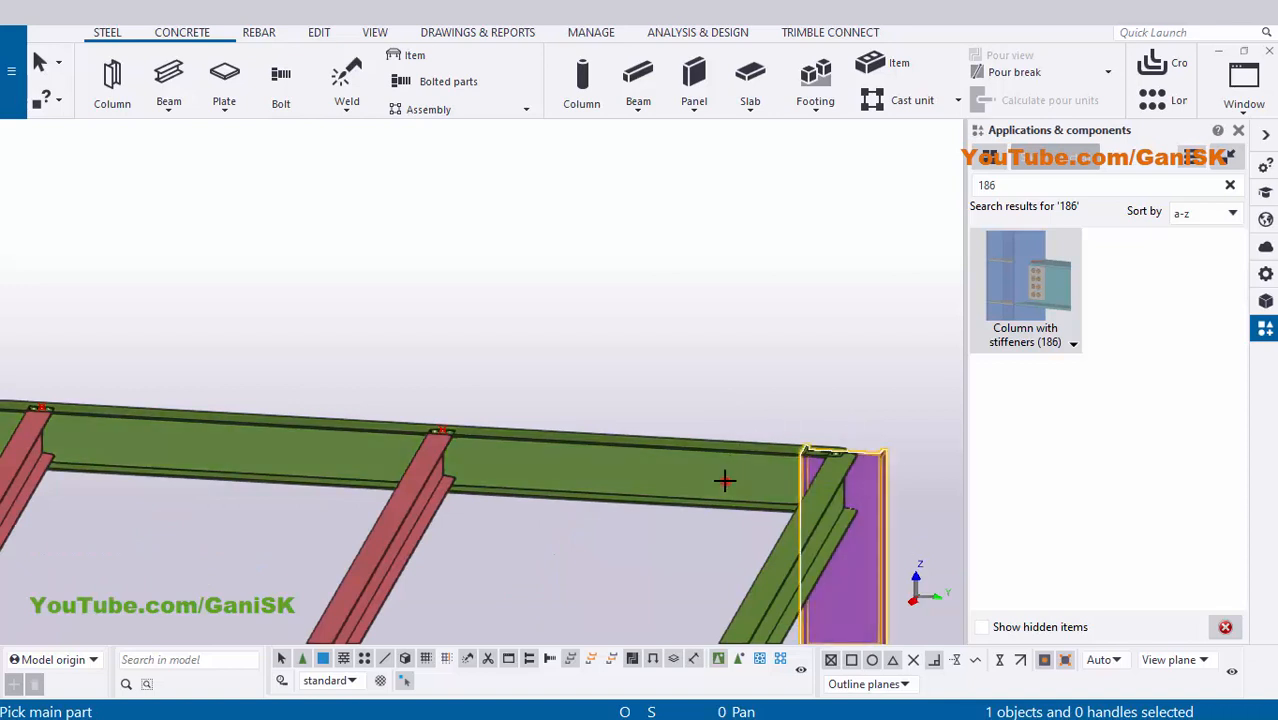
{"action": "left_click", "coordinate": [726, 487]}
{"action": "left_click", "coordinate": [1238, 130]}
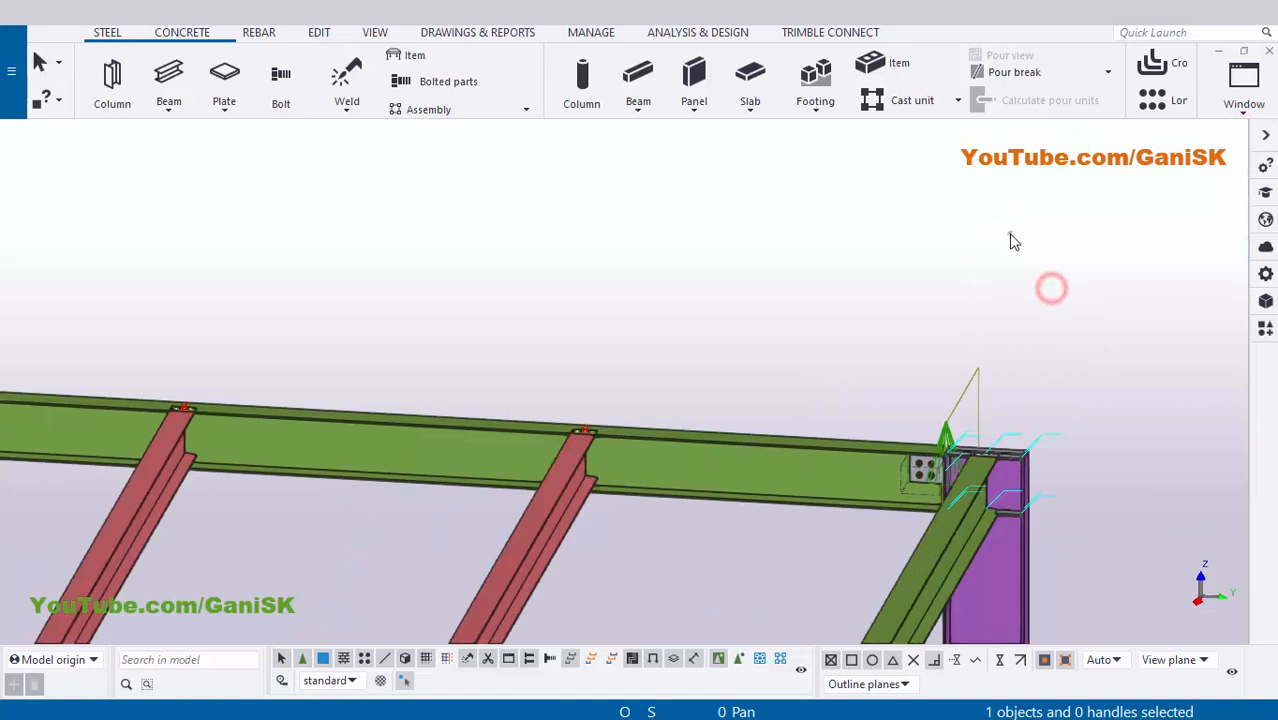
{"action": "right_click", "coordinate": [1008, 240]}
{"action": "left_click", "coordinate": [1067, 342]}
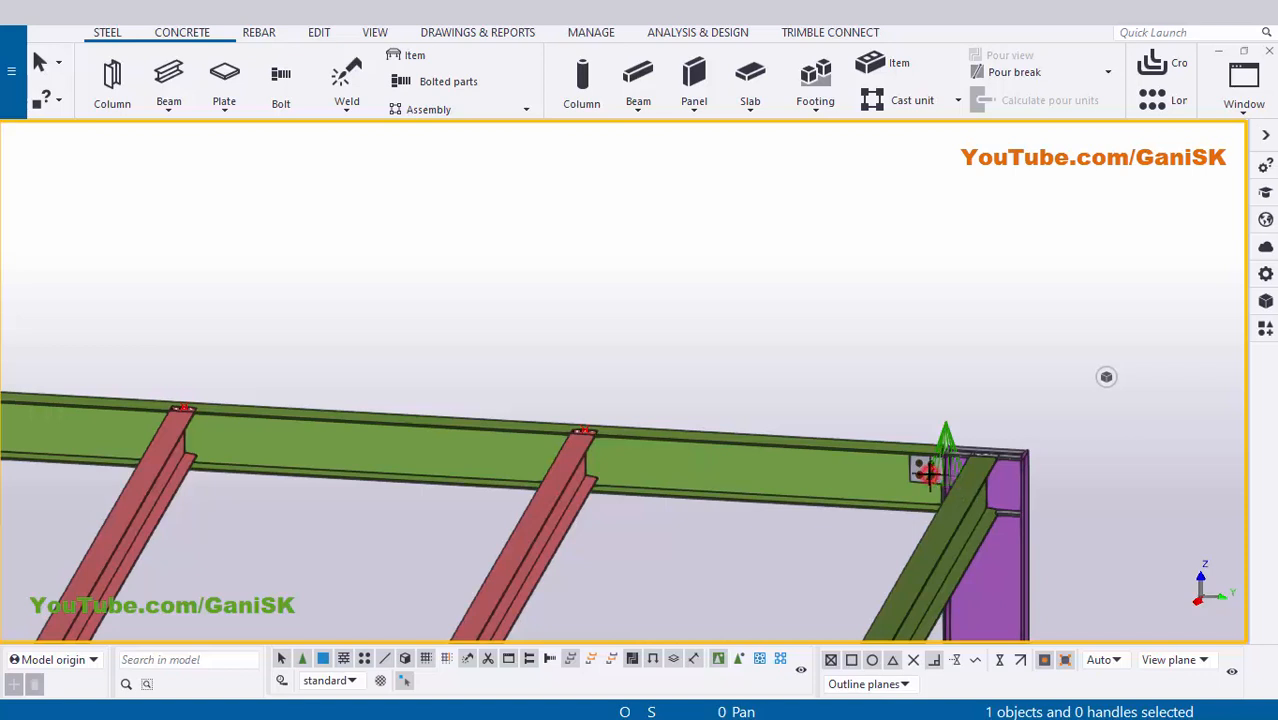
Examine the tab plate, bolts and stiffeners of the new connection from several angles, and compare both column connections along the beam
{"action": "key", "text": "v"}
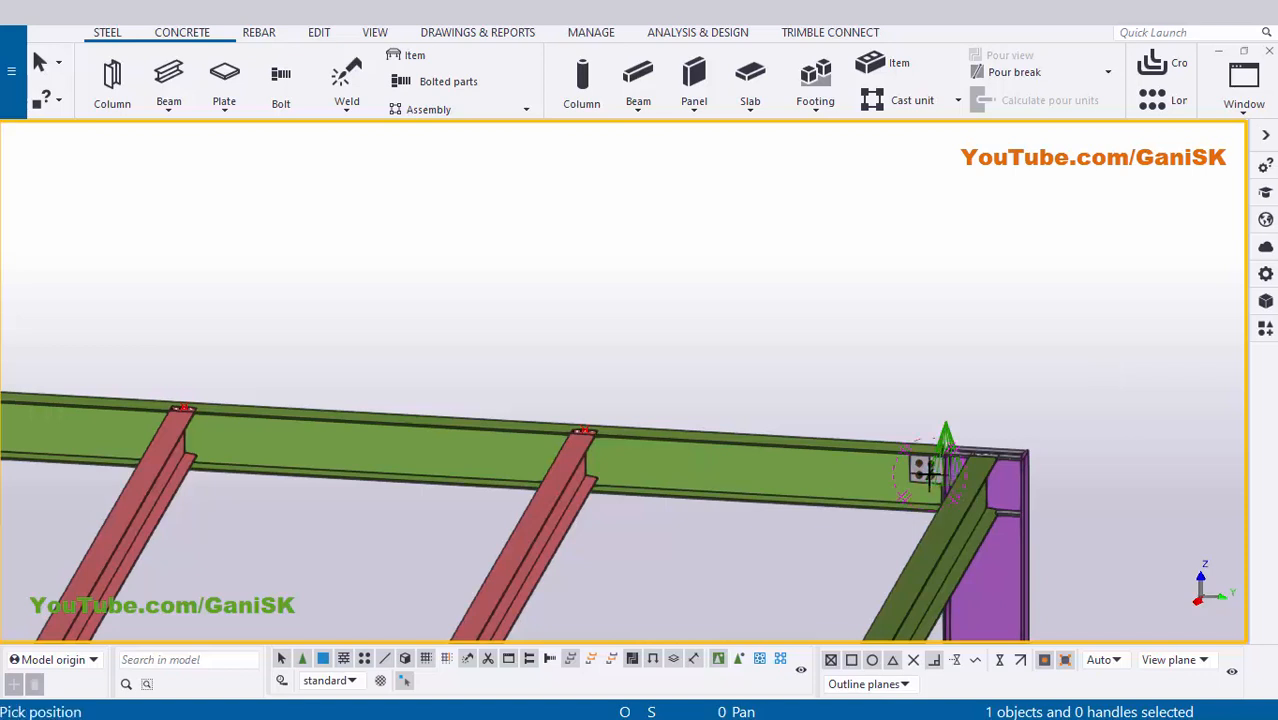
{"action": "key", "text": "ctrl+Right"}
{"action": "key", "text": "ctrl+Right"}
{"action": "key", "text": "ctrl+Right"}
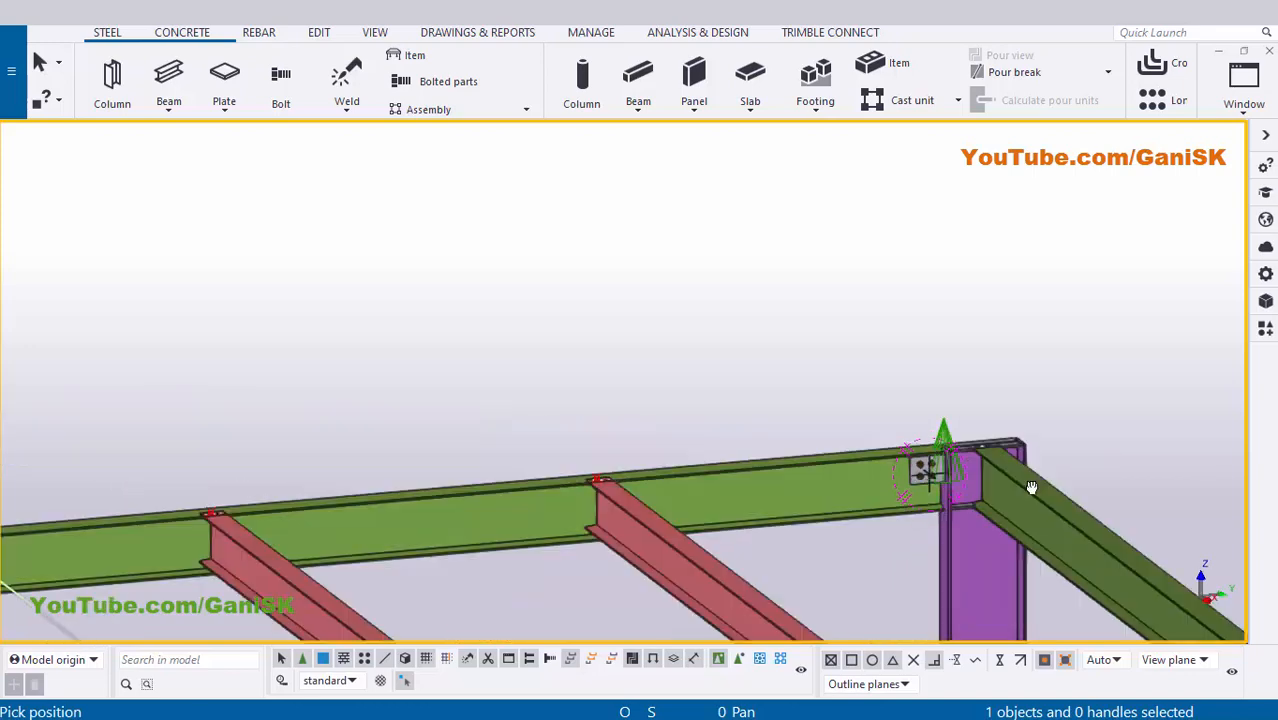
{"action": "scroll", "coordinate": [958, 488], "scroll_direction": "up", "scroll_amount": 2}
{"action": "scroll", "coordinate": [950, 478], "scroll_direction": "up", "scroll_amount": 2}
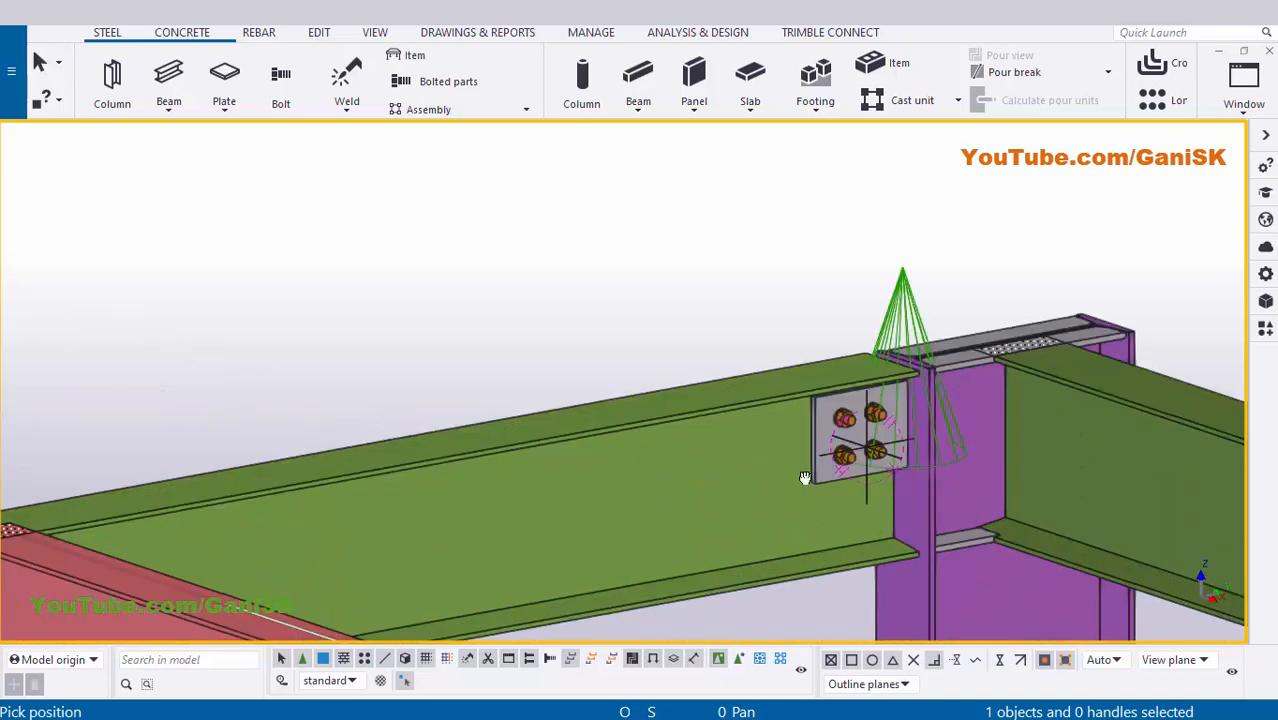
{"action": "middle_click_drag", "start_coordinate": [805, 478], "coordinate": [847, 470], "text": "ctrl"}
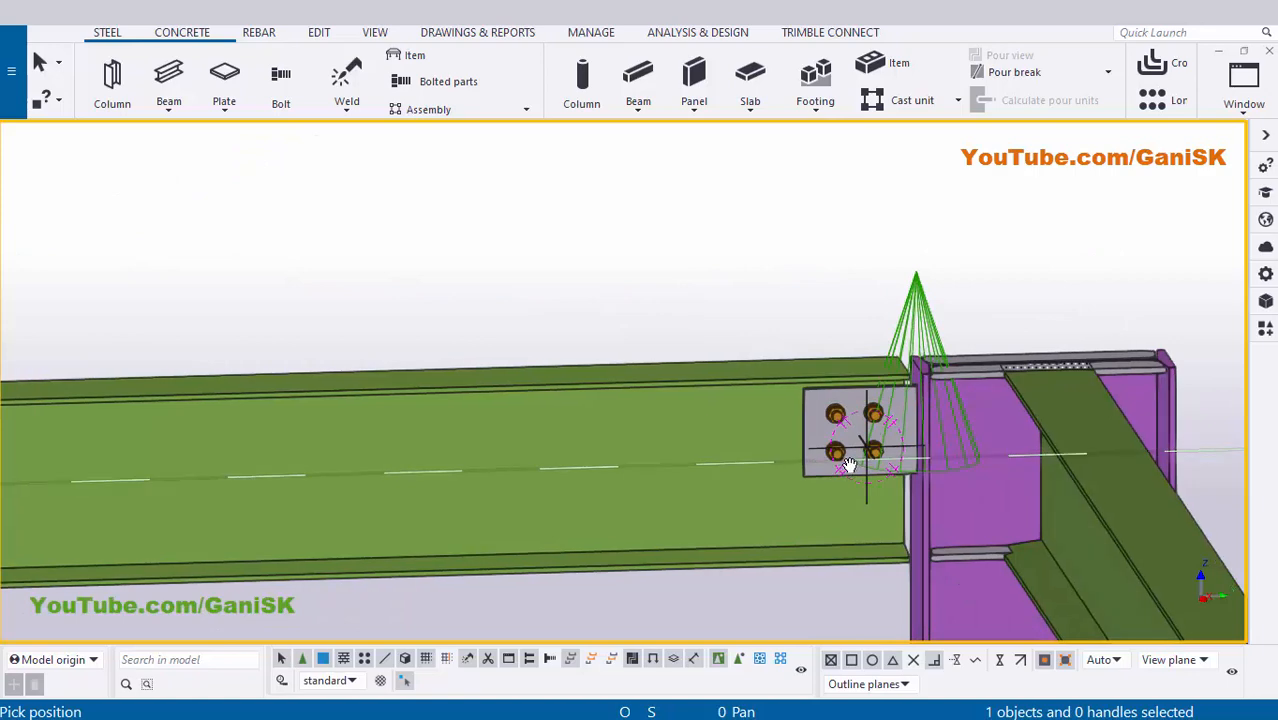
{"action": "scroll", "coordinate": [848, 465], "scroll_direction": "down", "scroll_amount": 4}
{"action": "right_click", "coordinate": [860, 256]}
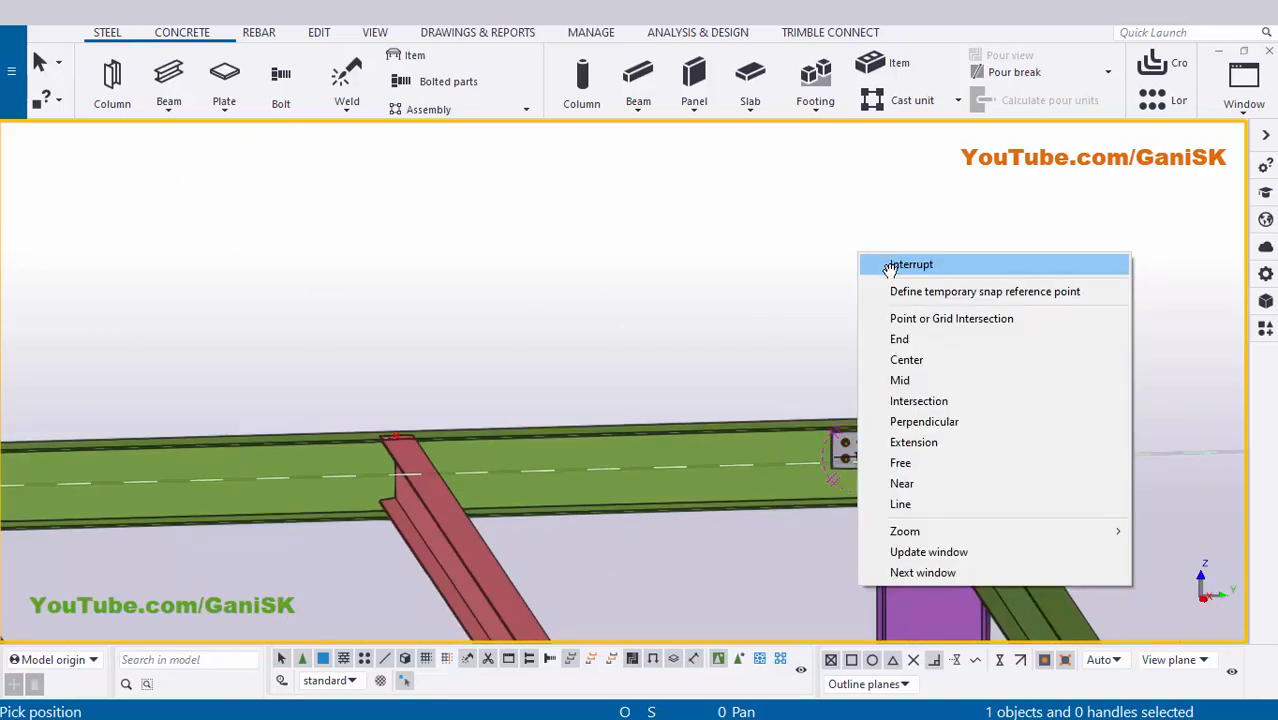
{"action": "left_click", "coordinate": [905, 264]}
{"action": "scroll", "coordinate": [446, 391], "scroll_direction": "down", "scroll_amount": 4}
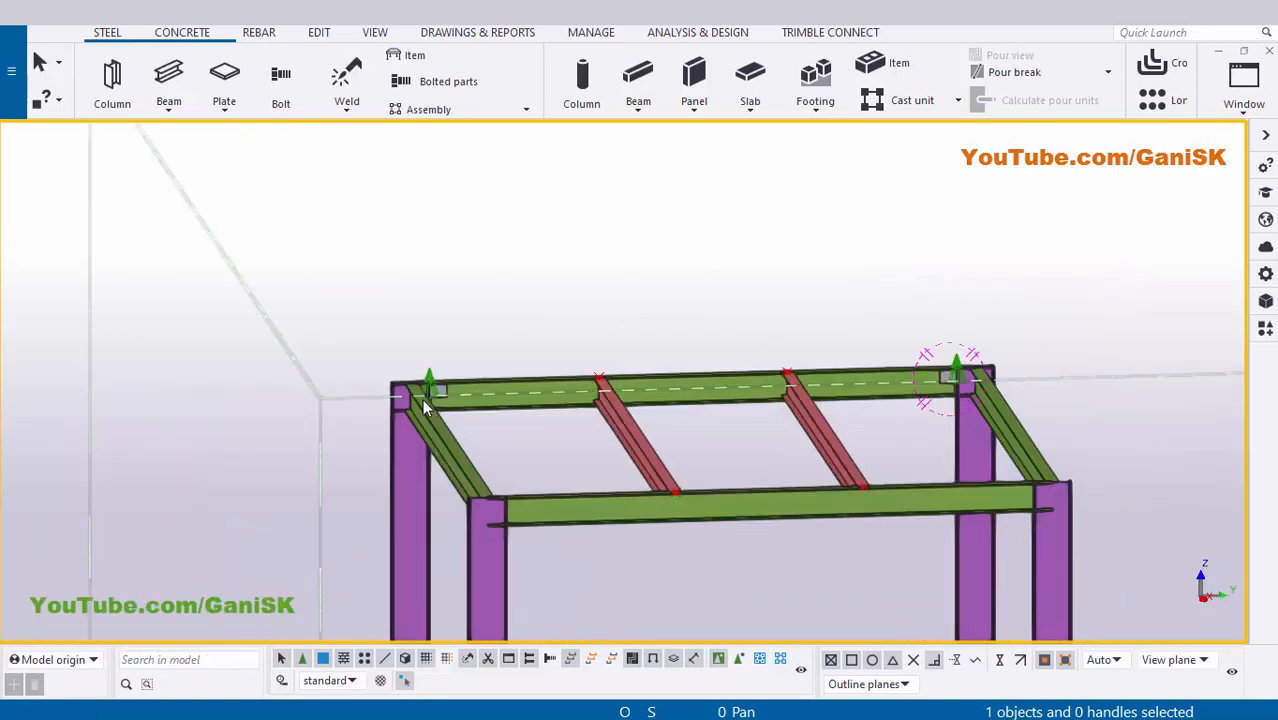
Search the applications and components catalog for 146 and start the Shear plate simple (146) connection
{"action": "scroll", "coordinate": [425, 405], "scroll_direction": "up", "scroll_amount": 5}
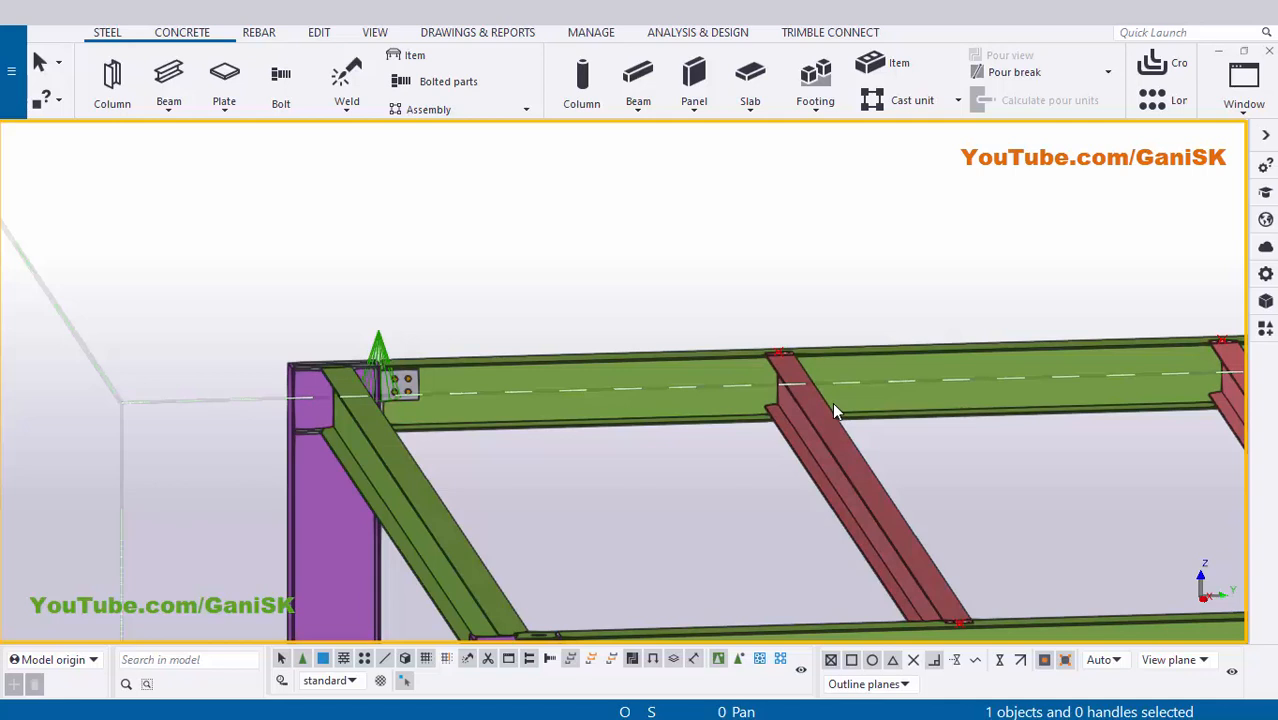
{"action": "key", "text": "ctrl+f"}
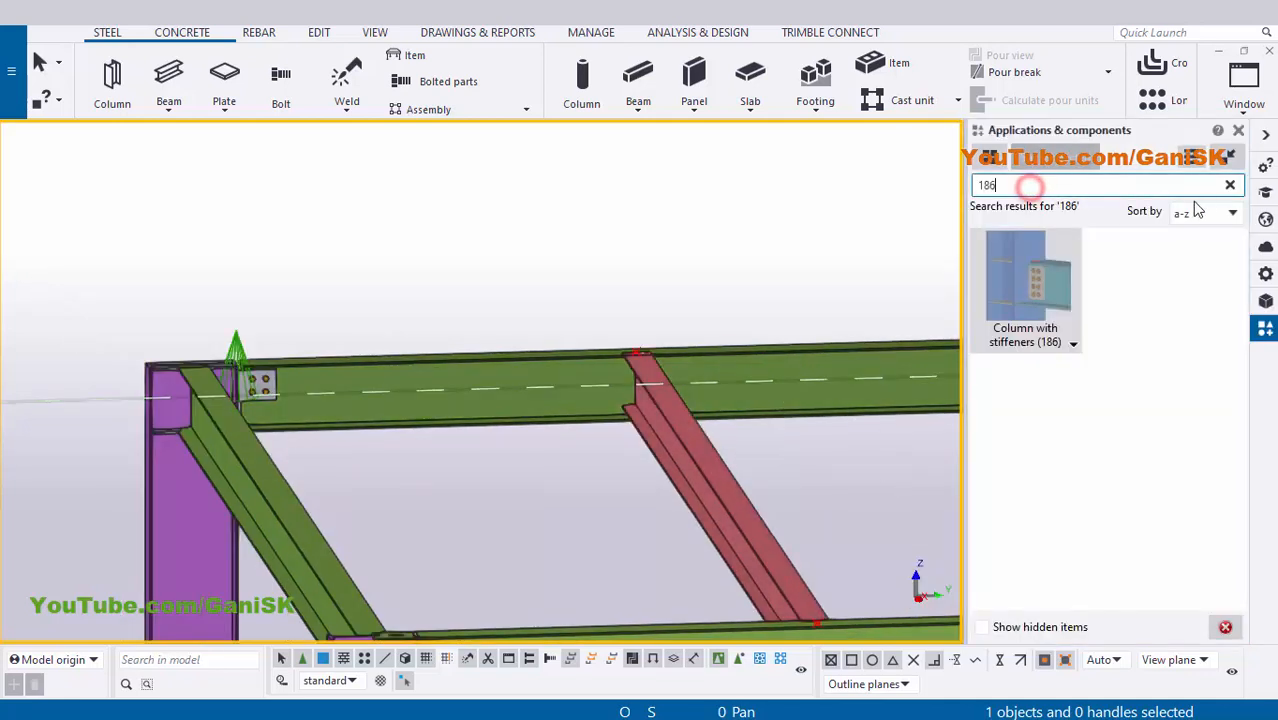
{"action": "left_click", "coordinate": [1230, 185]}
{"action": "left_click", "coordinate": [1105, 189]}
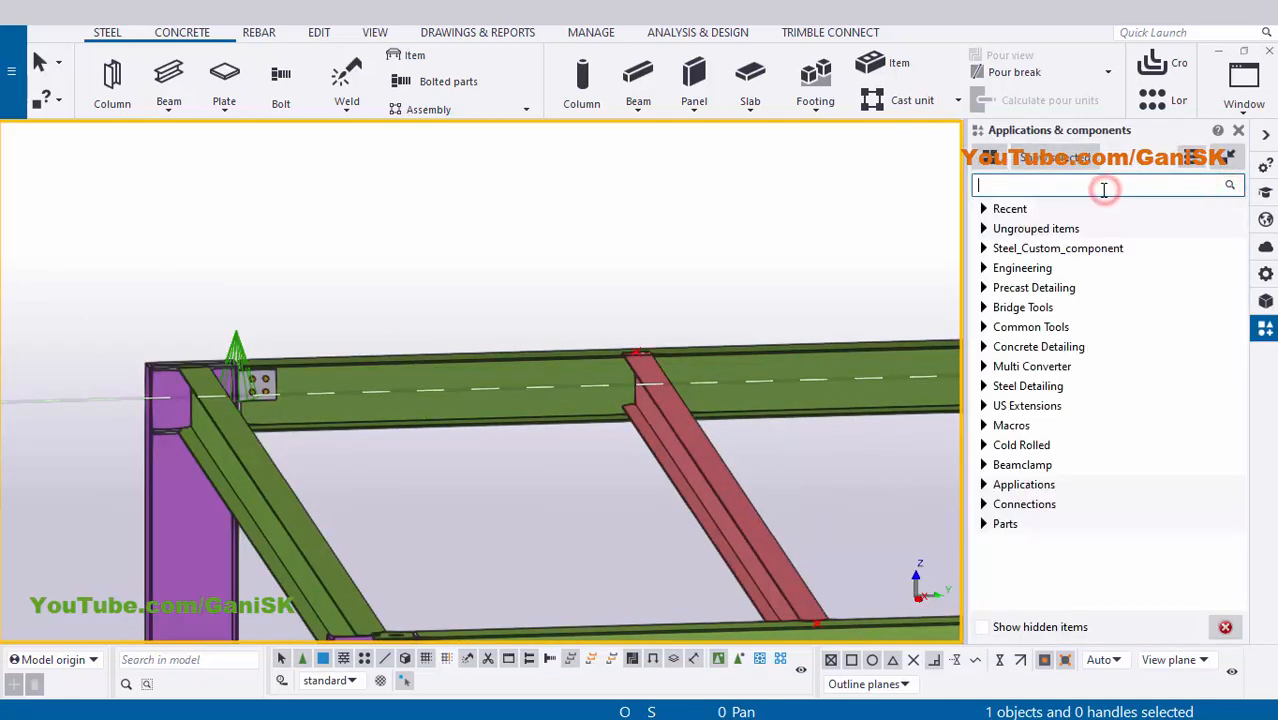
{"action": "type", "text": "146"}
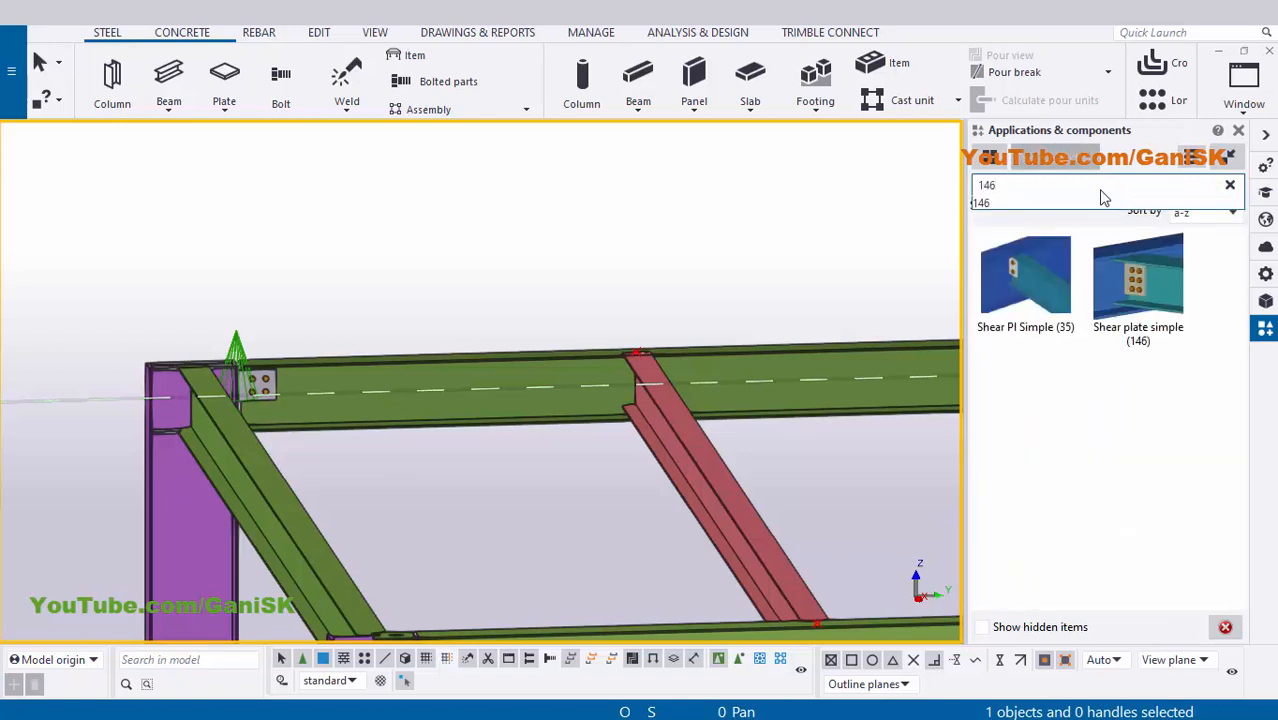
{"action": "left_click", "coordinate": [1146, 288]}
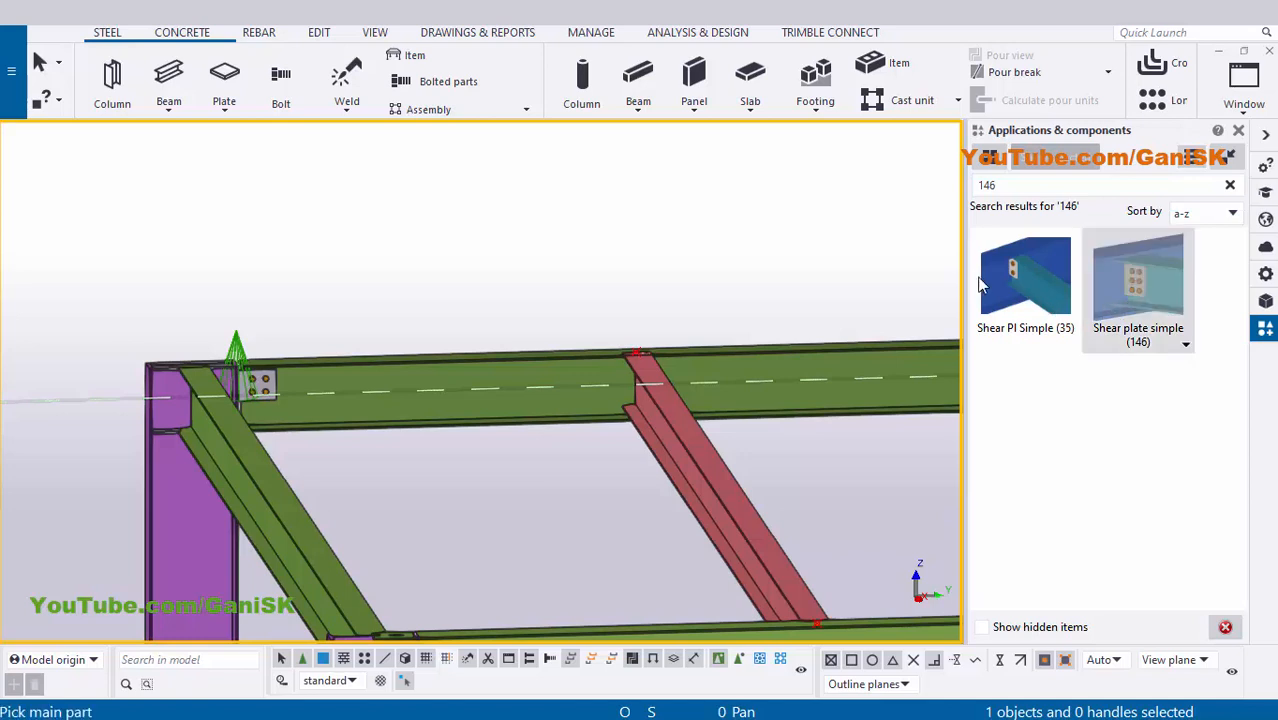
Create the shear plate connection with the perimeter beam as main part and the first intermediate beam as secondary, ending the command and redrawing the view
{"action": "left_click", "coordinate": [553, 398]}
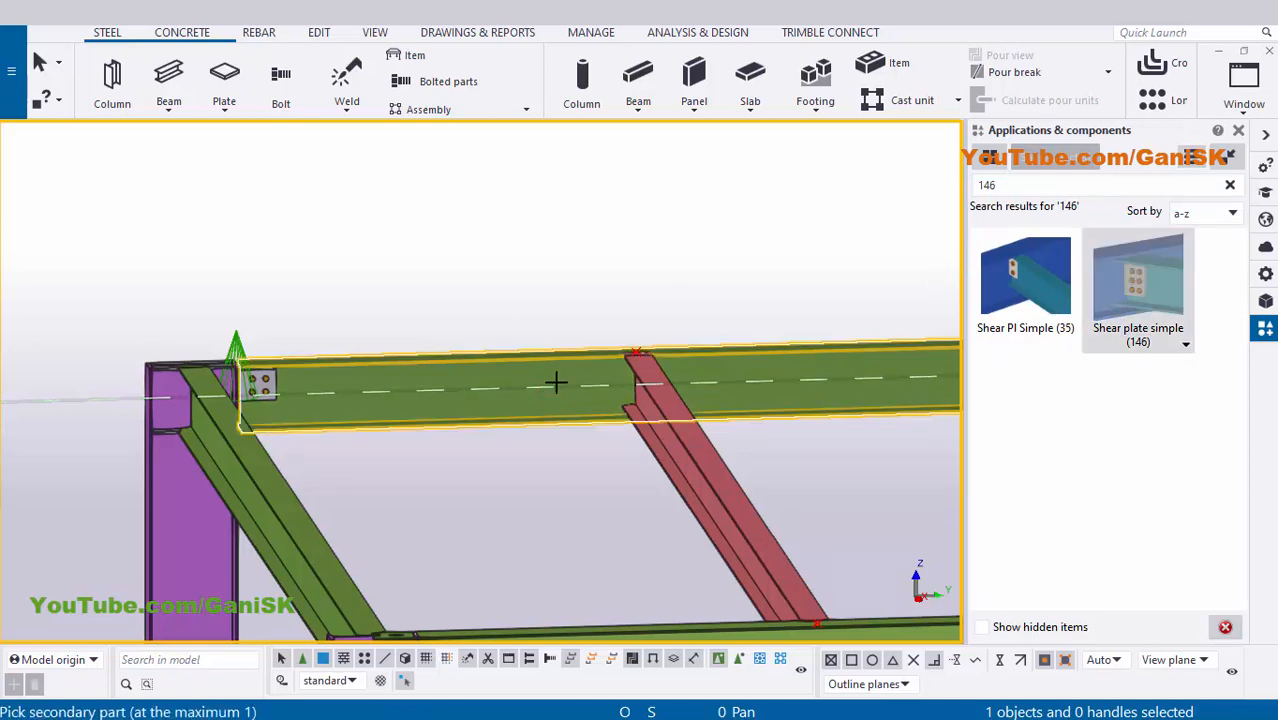
{"action": "left_click", "coordinate": [704, 463]}
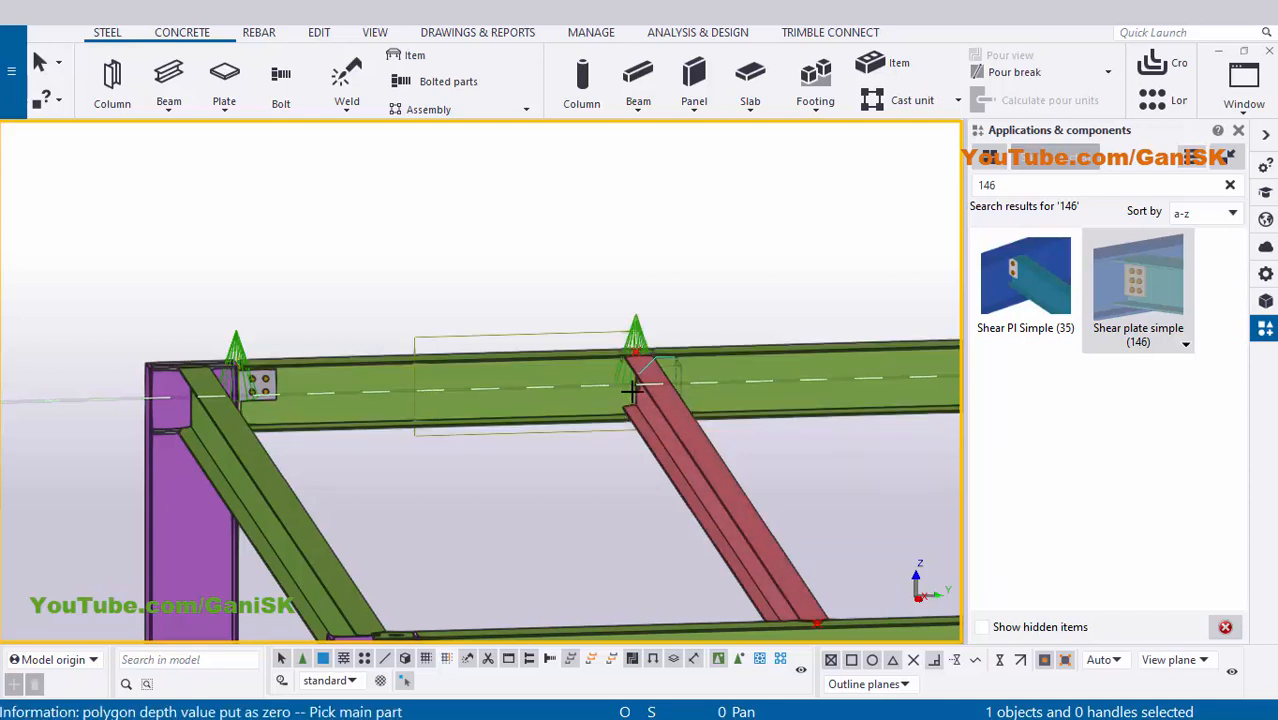
{"action": "scroll", "coordinate": [636, 383], "scroll_direction": "up", "scroll_amount": 1}
{"action": "scroll", "coordinate": [636, 383], "scroll_direction": "up", "scroll_amount": 2}
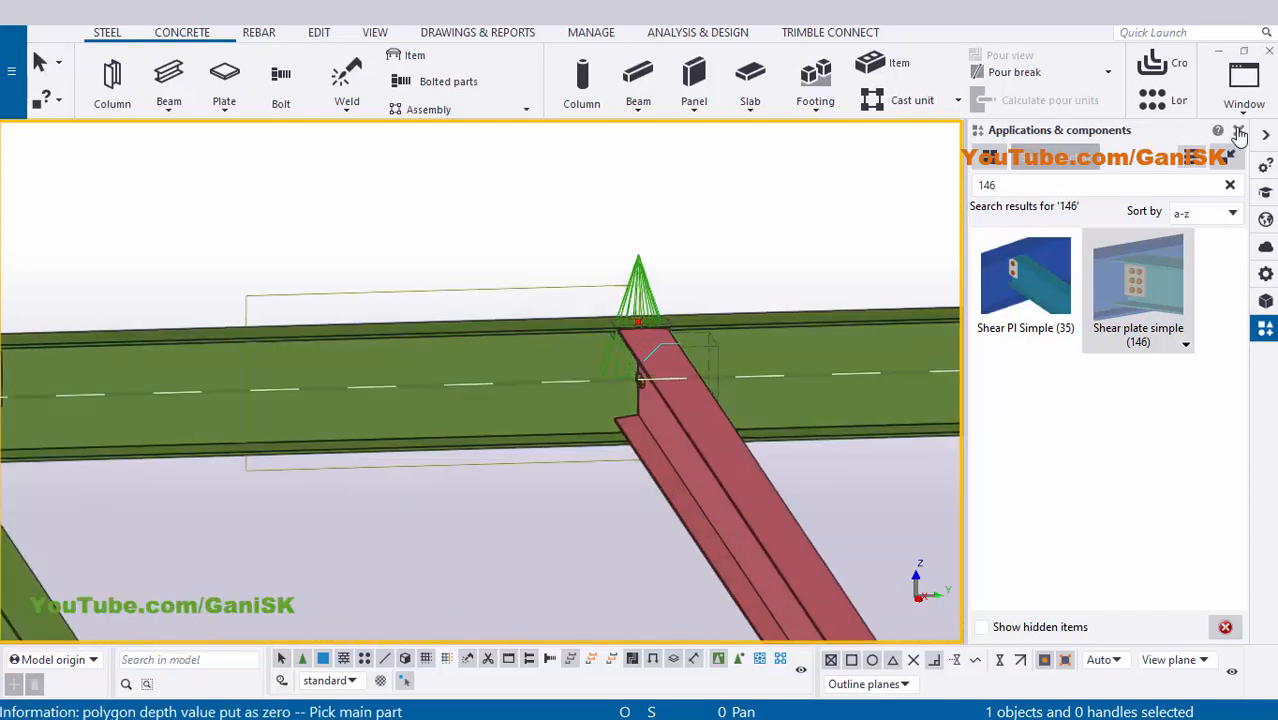
{"action": "right_click", "coordinate": [807, 188]}
{"action": "left_click", "coordinate": [822, 194]}
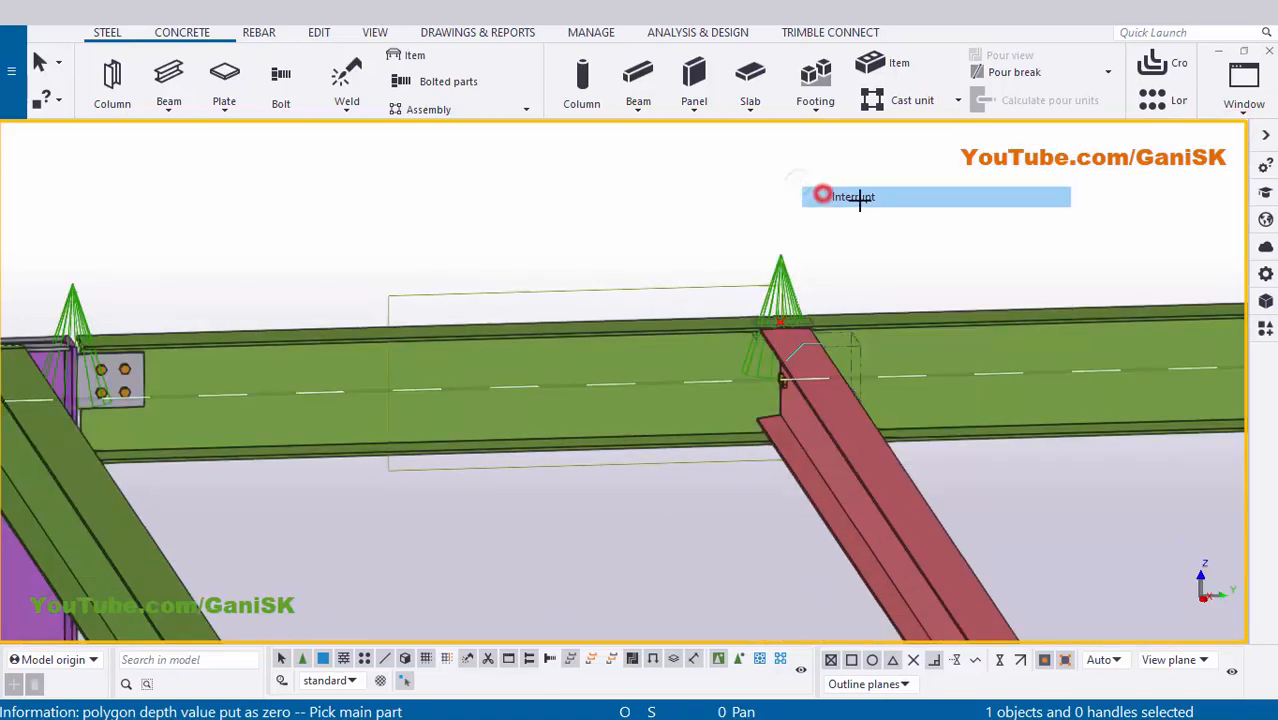
{"action": "right_click", "coordinate": [858, 170]}
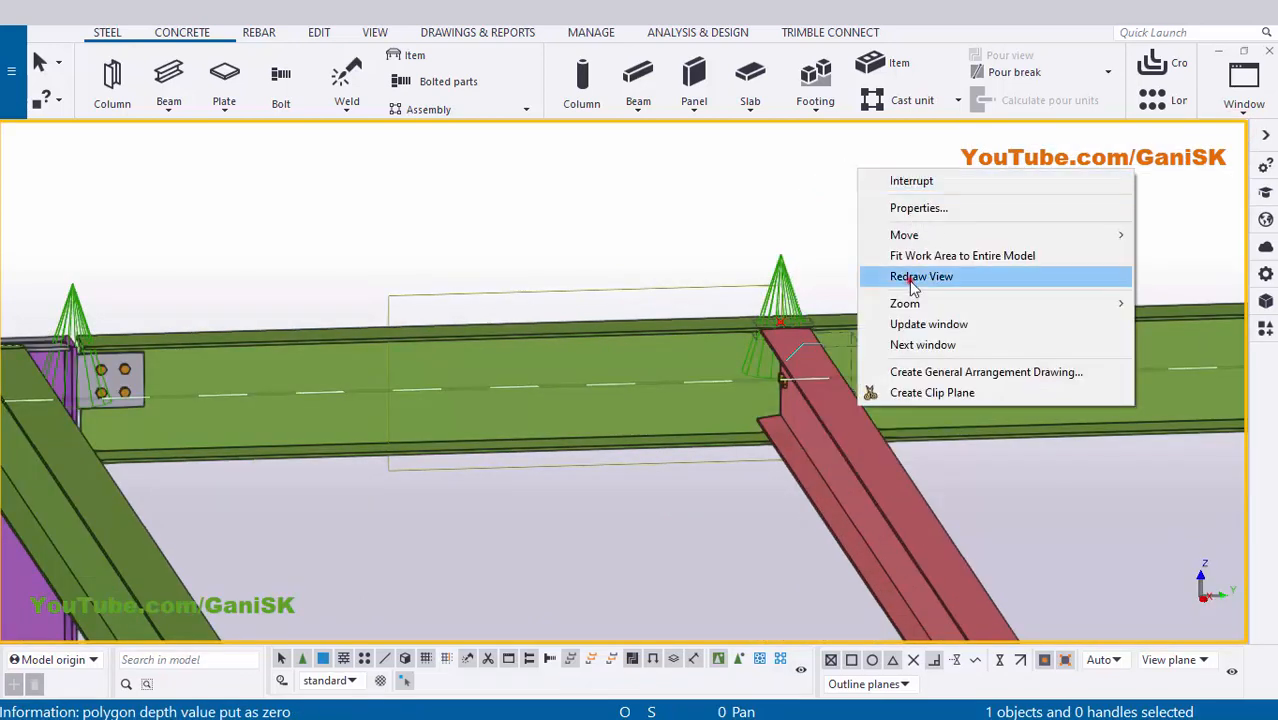
{"action": "left_click", "coordinate": [910, 278]}
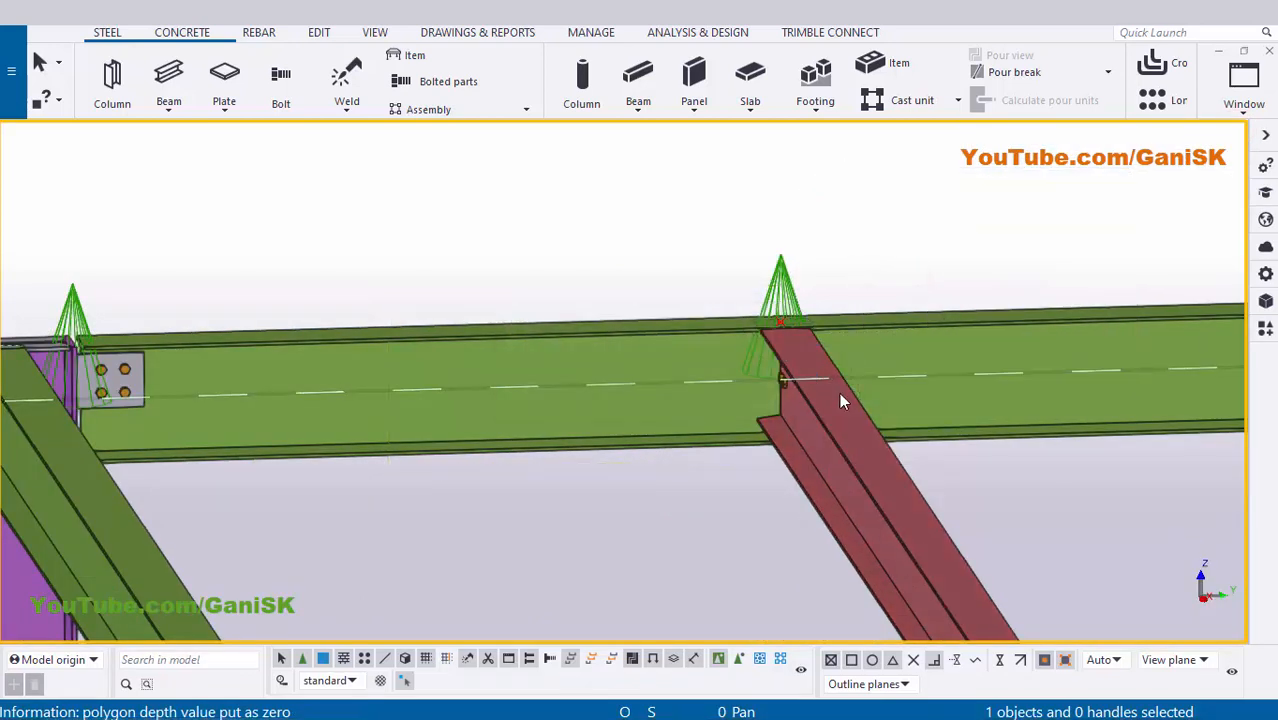
Centre the view rotation on the new shear plate connection and examine its tab plate and bolts up close
{"action": "left_click", "coordinate": [781, 376]}
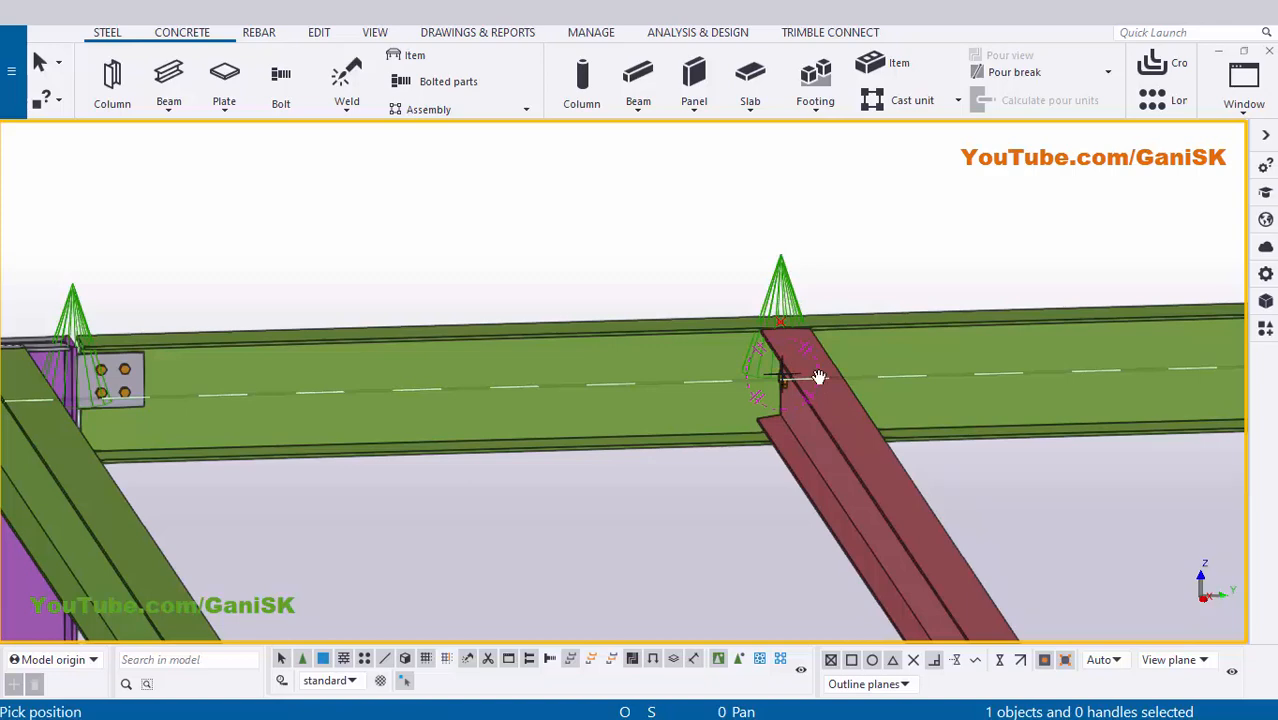
{"action": "middle_click_drag", "start_coordinate": [696, 385], "coordinate": [805, 377], "text": "ctrl"}
{"action": "scroll", "coordinate": [805, 377], "scroll_direction": "up", "scroll_amount": 1}
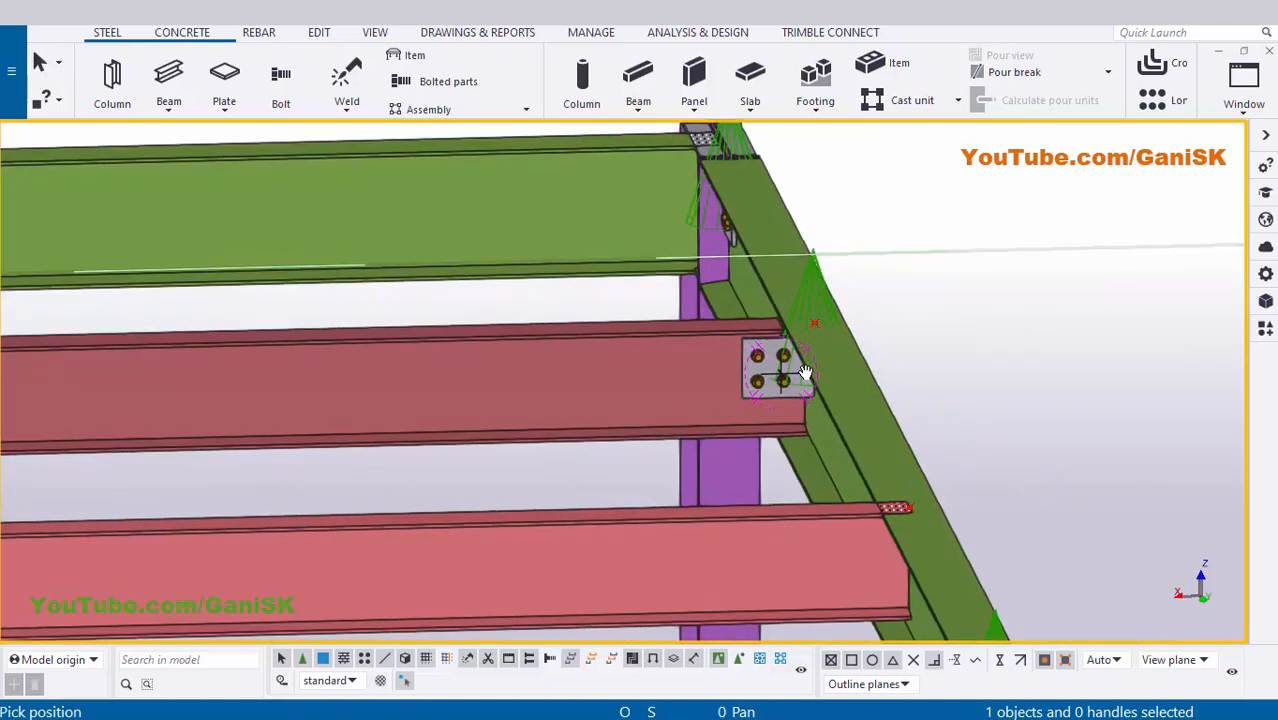
{"action": "scroll", "coordinate": [805, 373], "scroll_direction": "up", "scroll_amount": 3}
{"action": "middle_click_drag", "start_coordinate": [768, 346], "coordinate": [1022, 188], "text": "ctrl"}
{"action": "right_click", "coordinate": [1022, 188]}
{"action": "left_click", "coordinate": [1038, 199]}
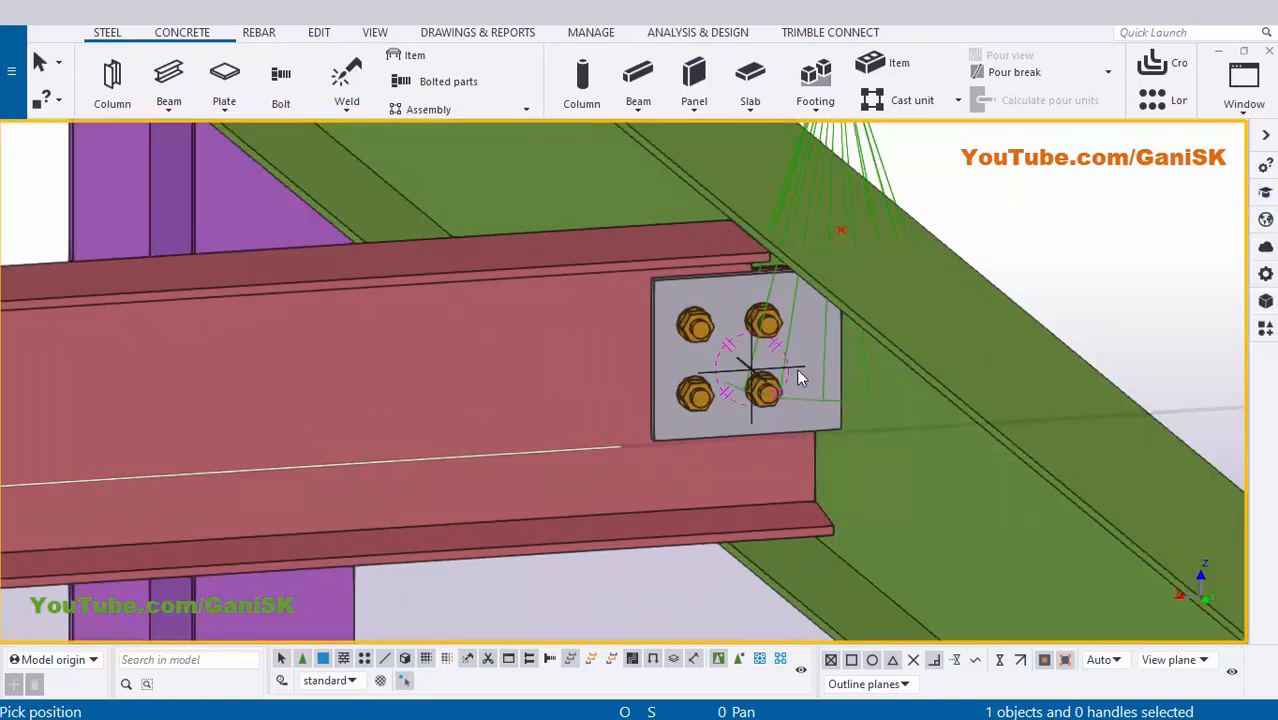
Set the tab plate's position number in the shear plate connection to prefix p and start number 1, modify the connection and redraw the view
{"action": "double_click", "coordinate": [711, 363]}
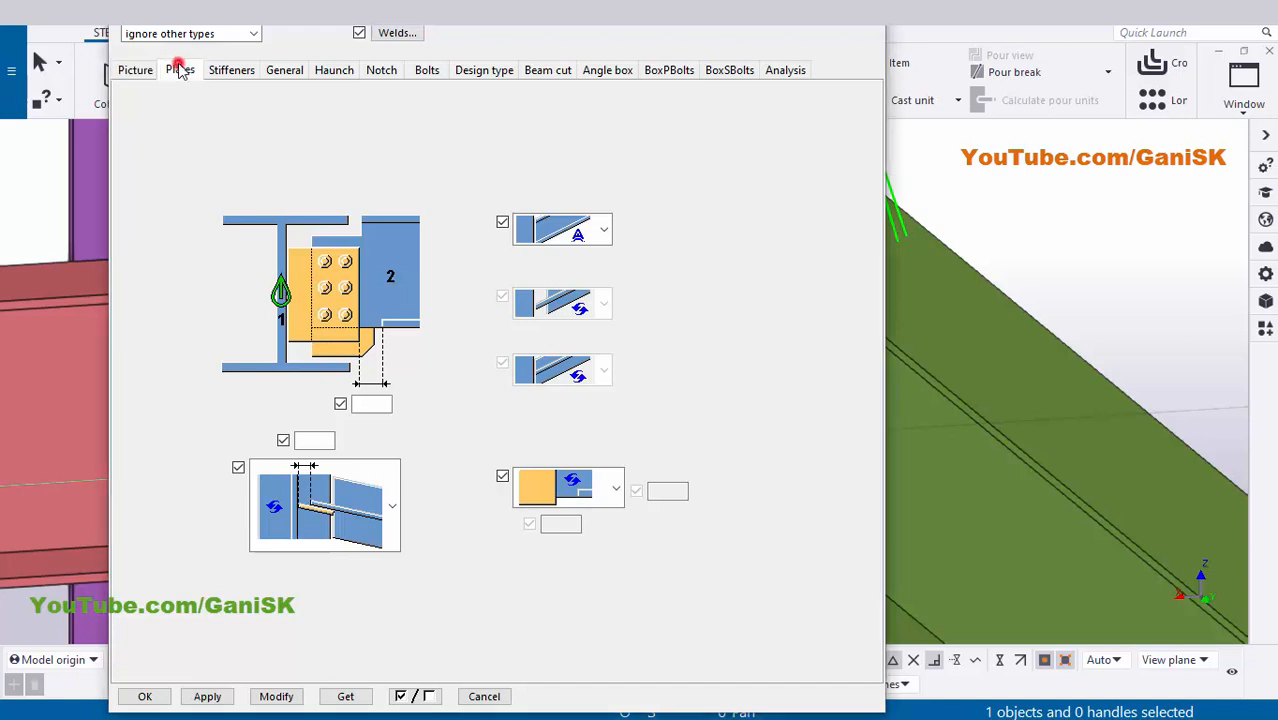
{"action": "left_click", "coordinate": [180, 68]}
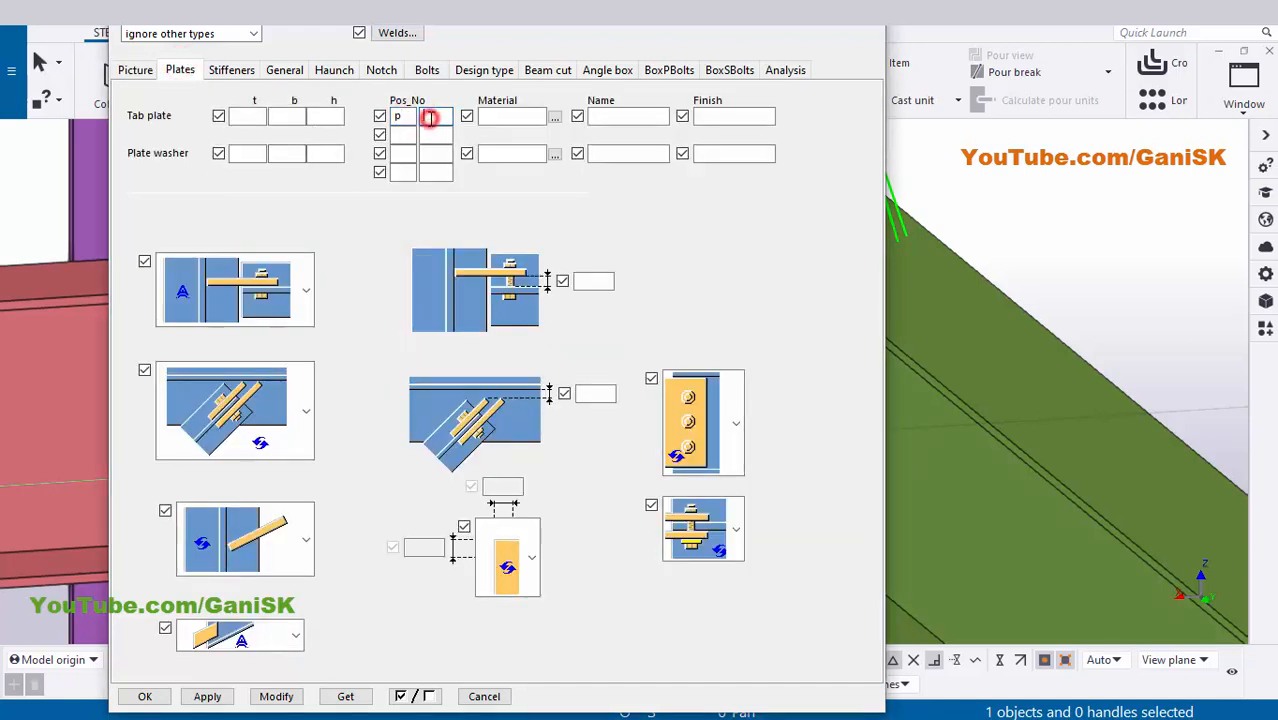
{"action": "left_click", "coordinate": [429, 117]}
{"action": "left_click", "coordinate": [276, 697]}
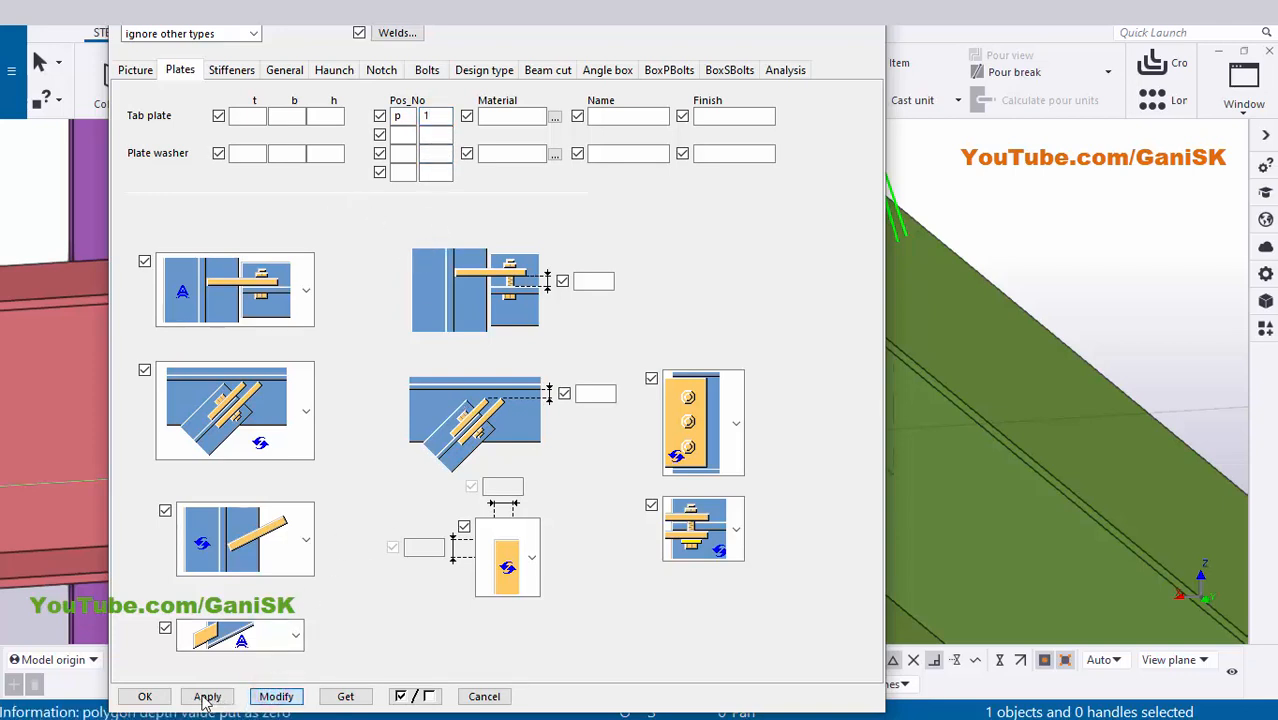
{"action": "left_click", "coordinate": [146, 697]}
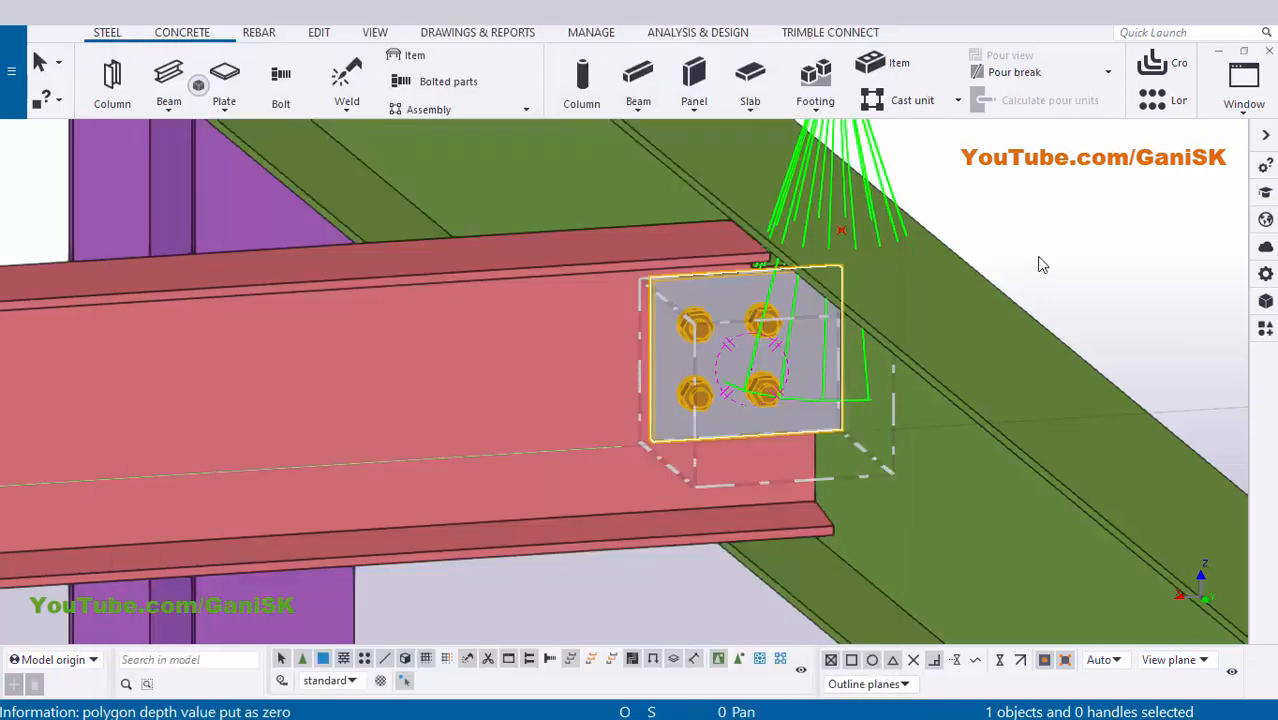
{"action": "right_click", "coordinate": [1050, 205]}
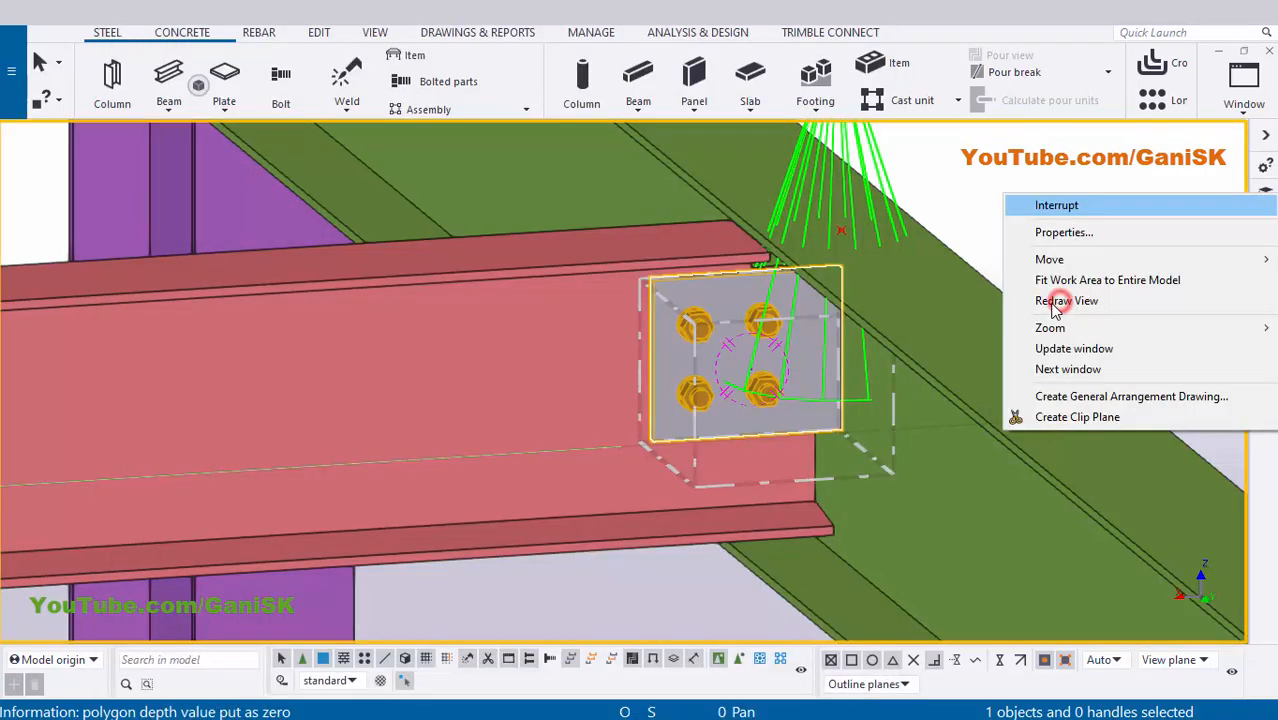
{"action": "left_click", "coordinate": [1060, 301]}
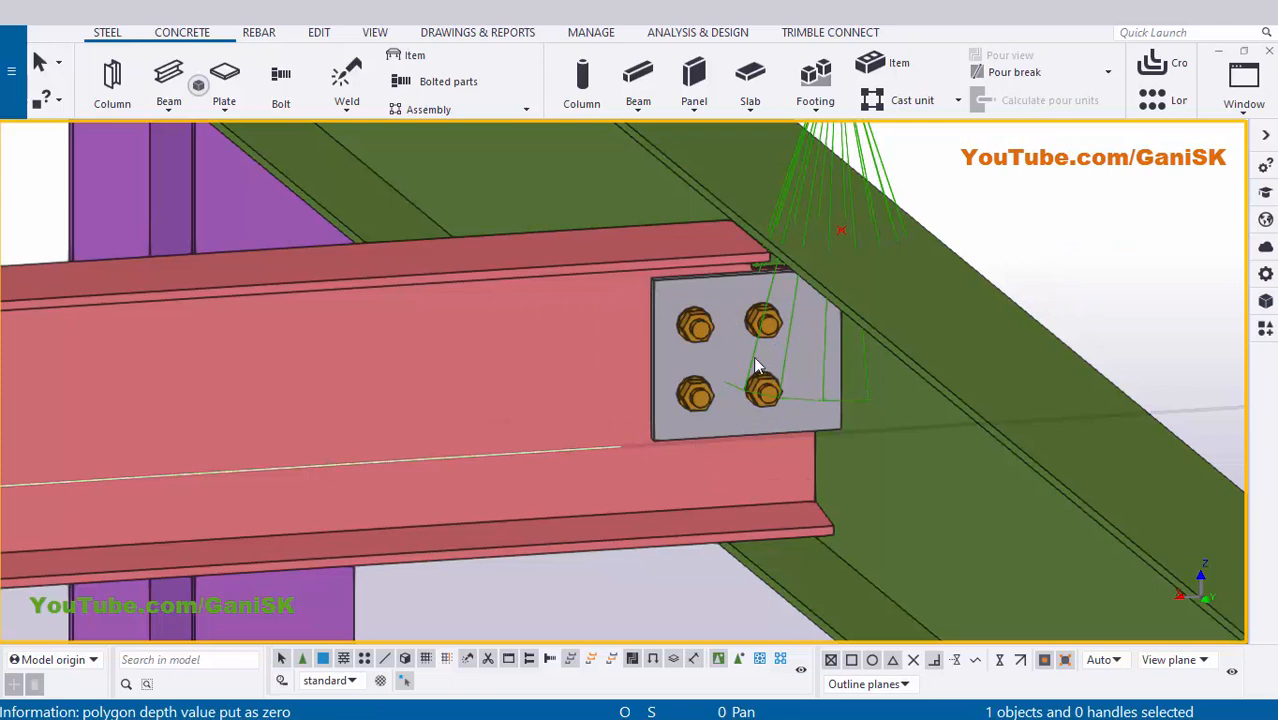
Create a Shear plate simple (146) connection with the perimeter beam as main part and the second intermediate beam as secondary, and redraw the view
{"action": "scroll", "coordinate": [570, 262], "scroll_direction": "down", "scroll_amount": 6}
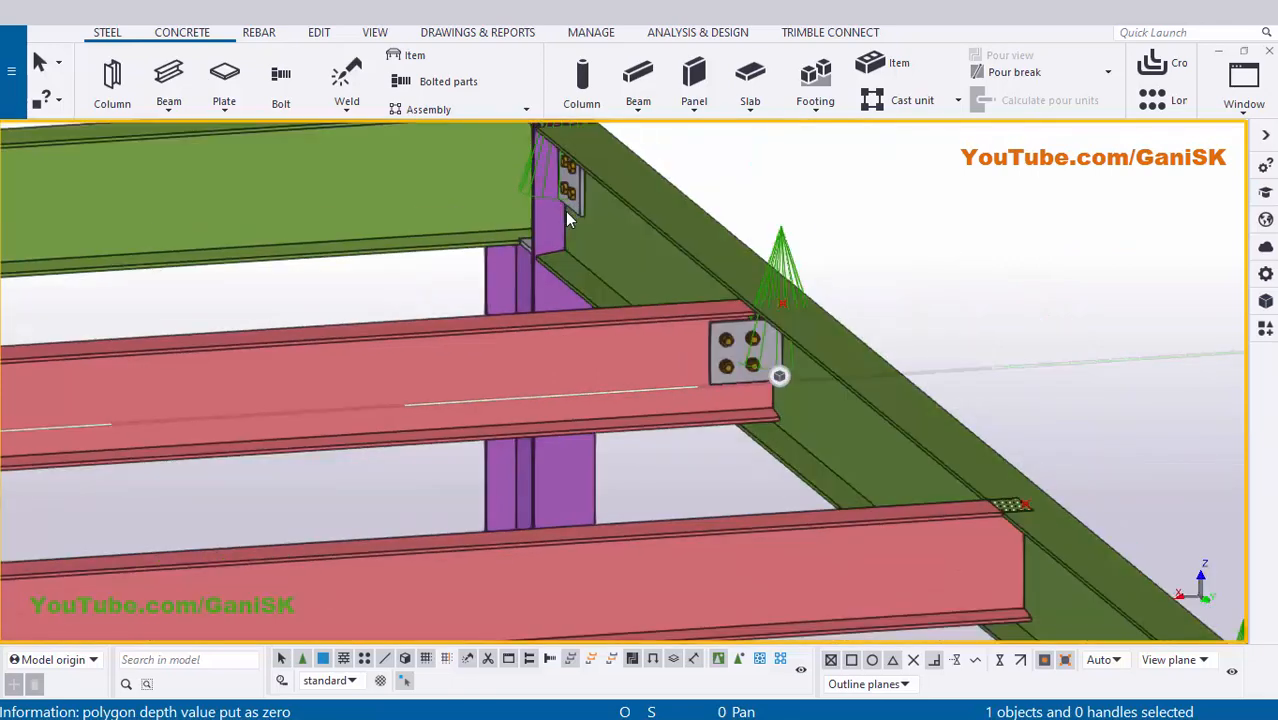
{"action": "middle_click_drag", "start_coordinate": [540, 170], "coordinate": [562, 208]}
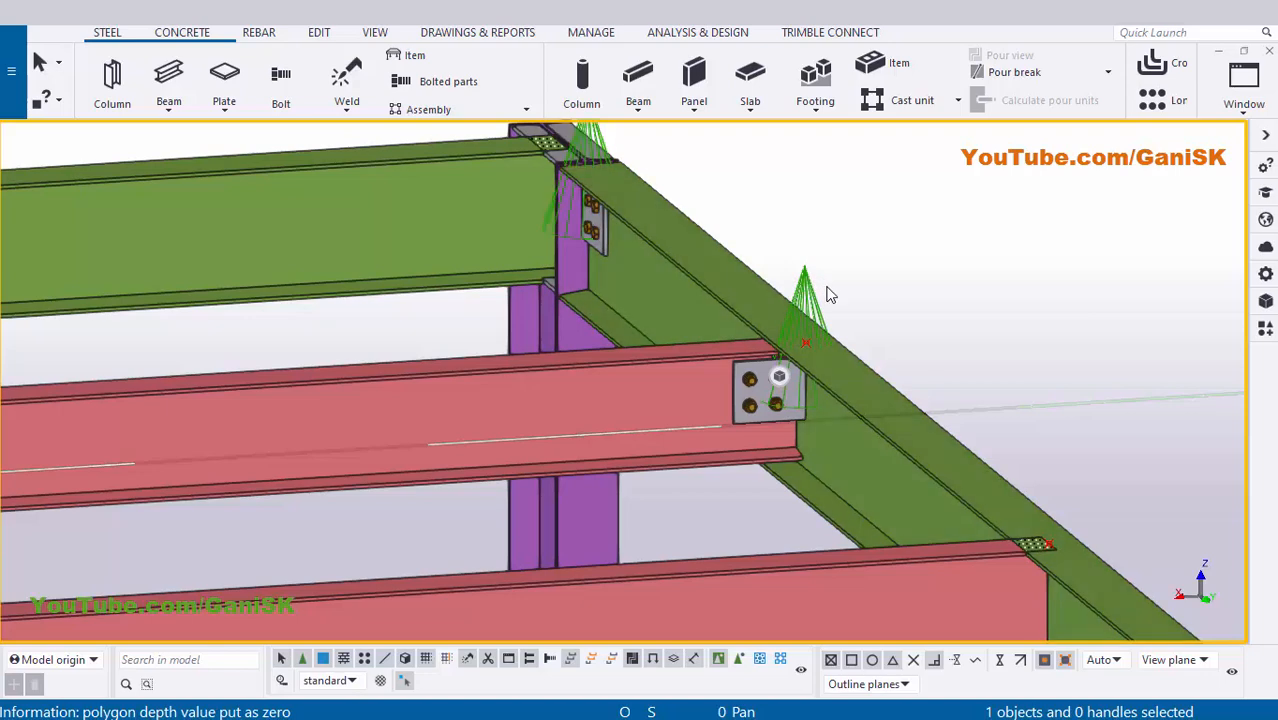
{"action": "middle_click_drag", "start_coordinate": [868, 457], "coordinate": [789, 298]}
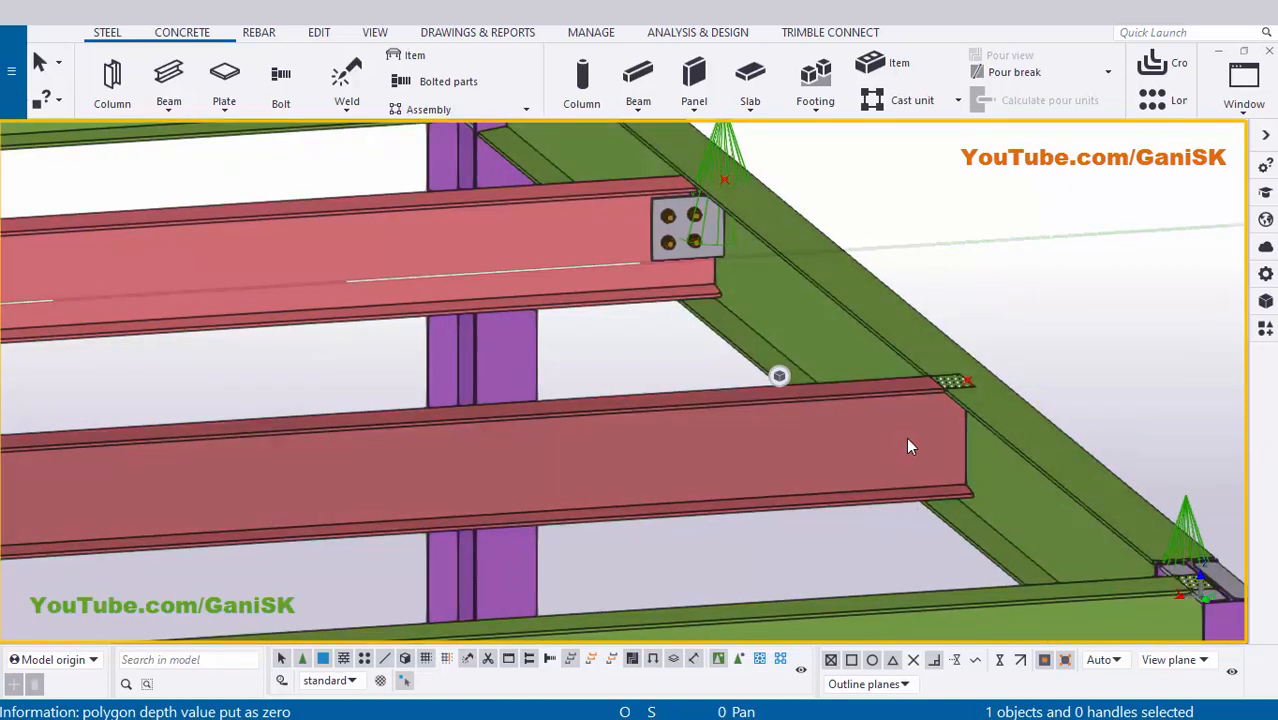
{"action": "key", "text": "ctrl+f"}
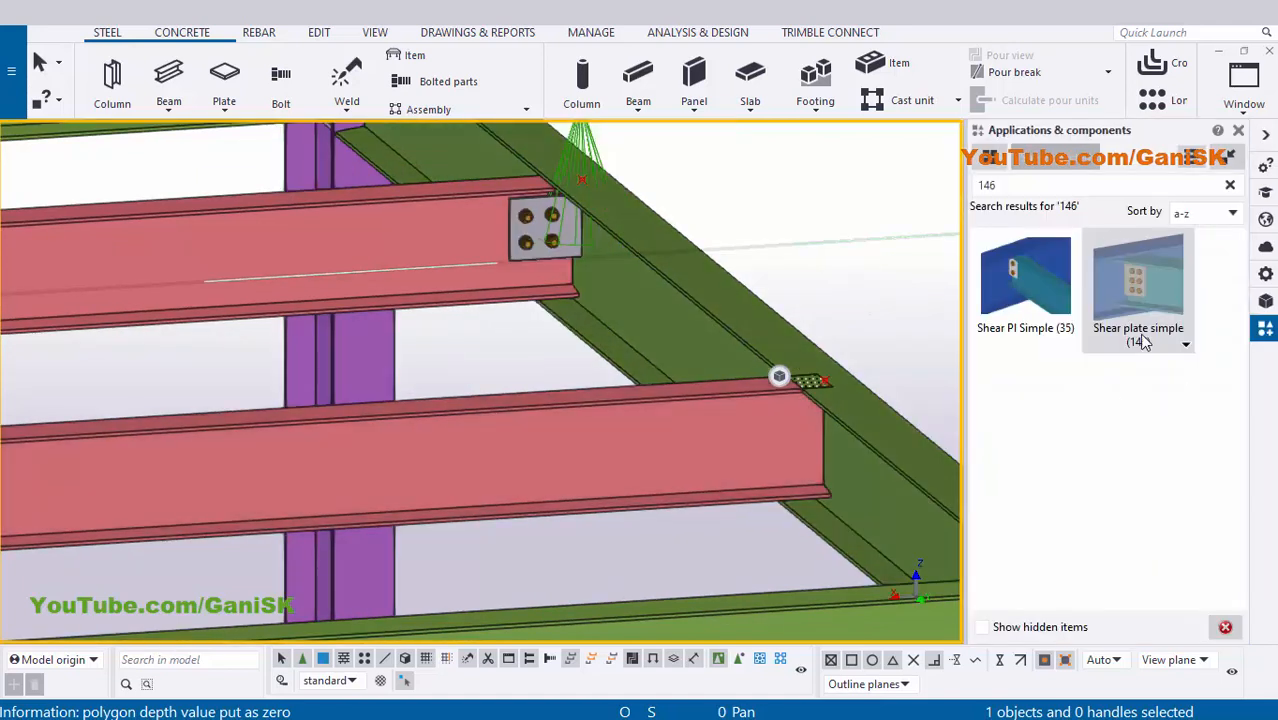
{"action": "left_click", "coordinate": [1148, 318]}
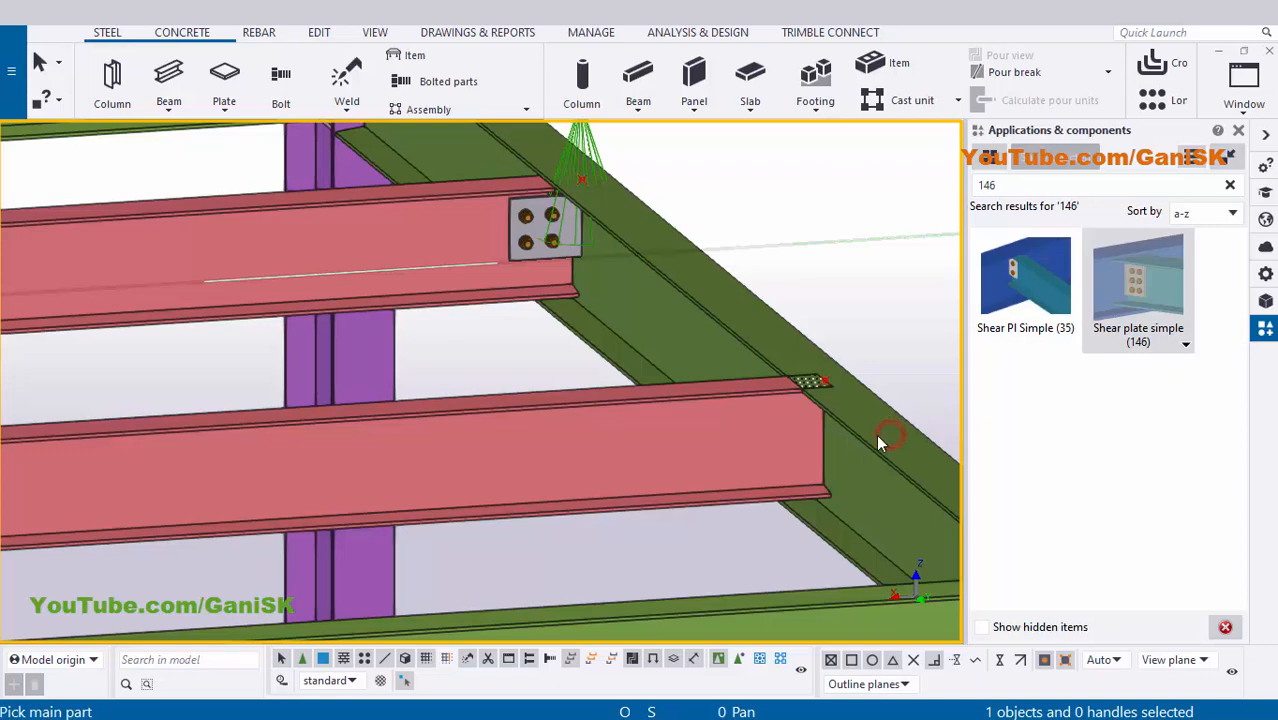
{"action": "left_click", "coordinate": [650, 437]}
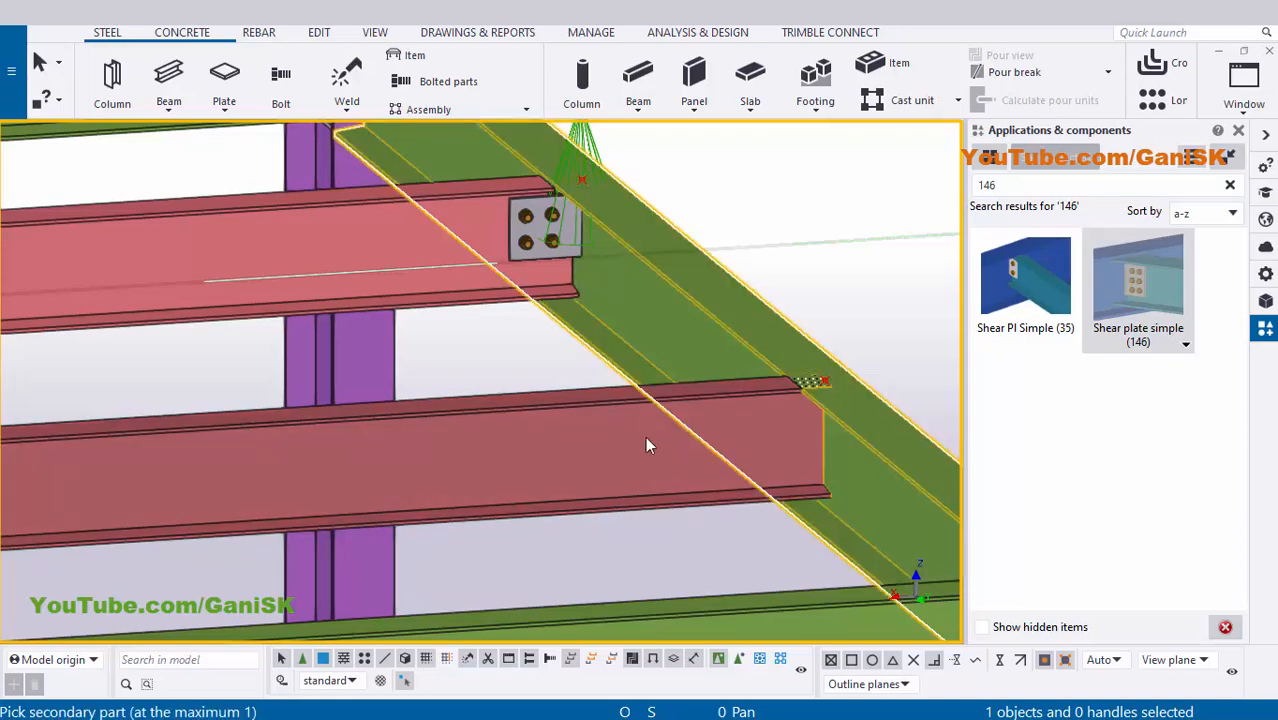
{"action": "left_click", "coordinate": [646, 439]}
{"action": "left_click", "coordinate": [1240, 135]}
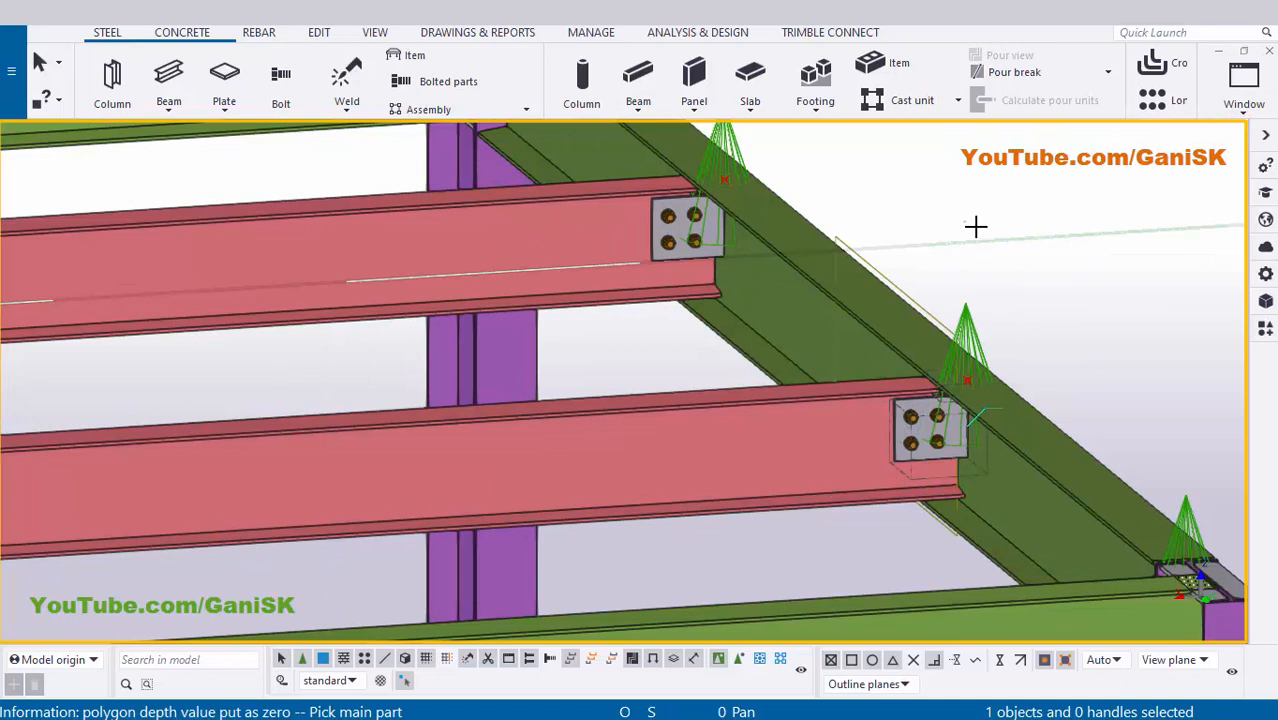
{"action": "right_click", "coordinate": [964, 225]}
{"action": "left_click", "coordinate": [1010, 236]}
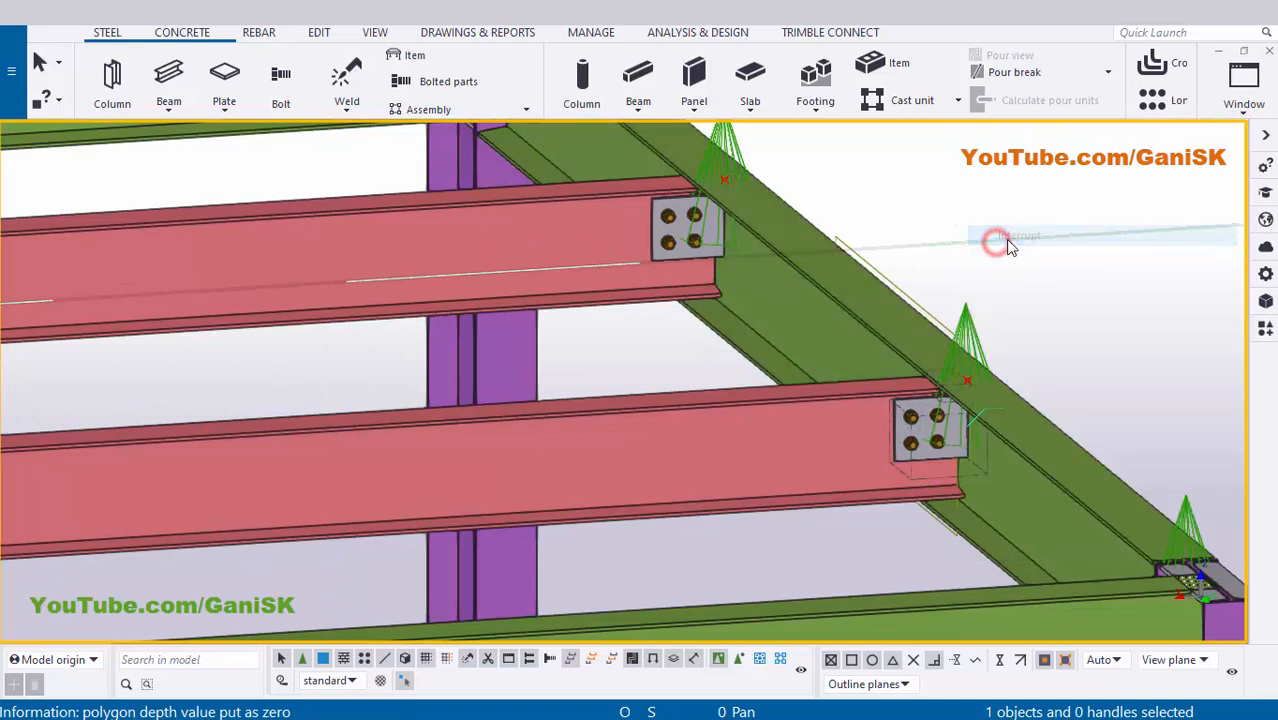
{"action": "right_click", "coordinate": [1018, 197]}
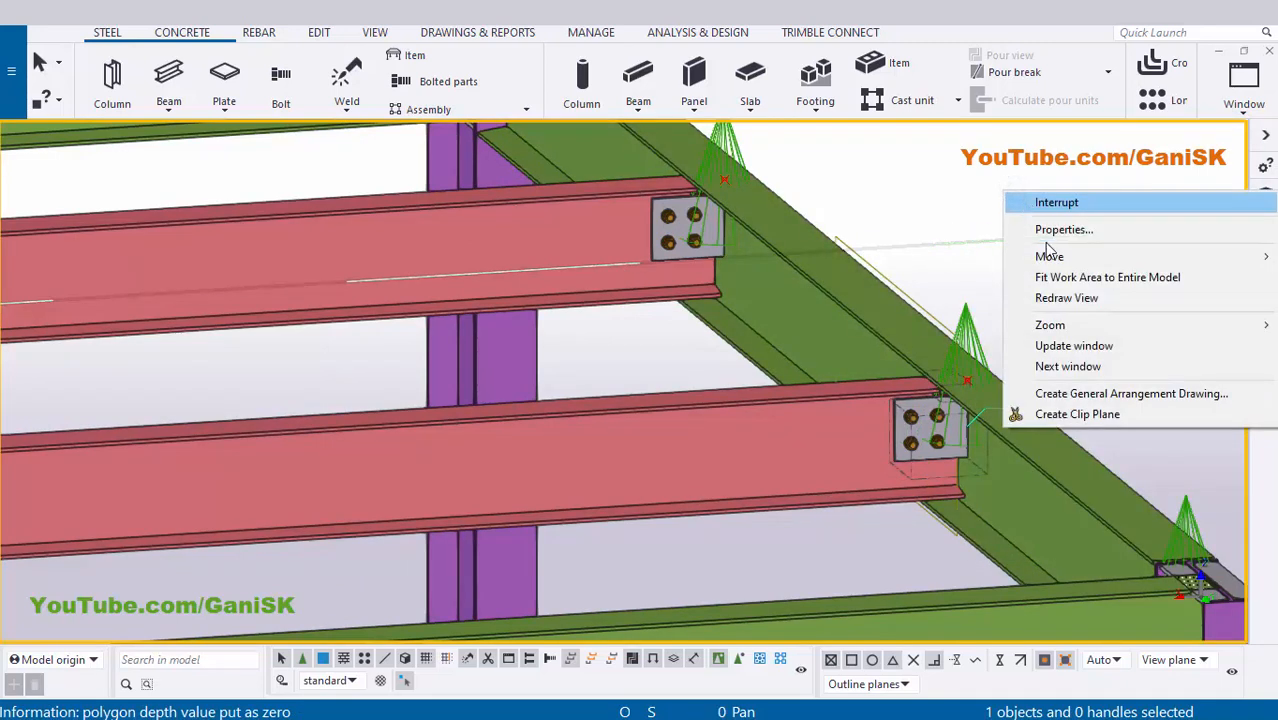
{"action": "left_click", "coordinate": [1056, 293]}
Number the modified objects in the model, save the numbers and redraw the view
{"action": "scroll", "coordinate": [966, 427], "scroll_direction": "up", "scroll_amount": 5}
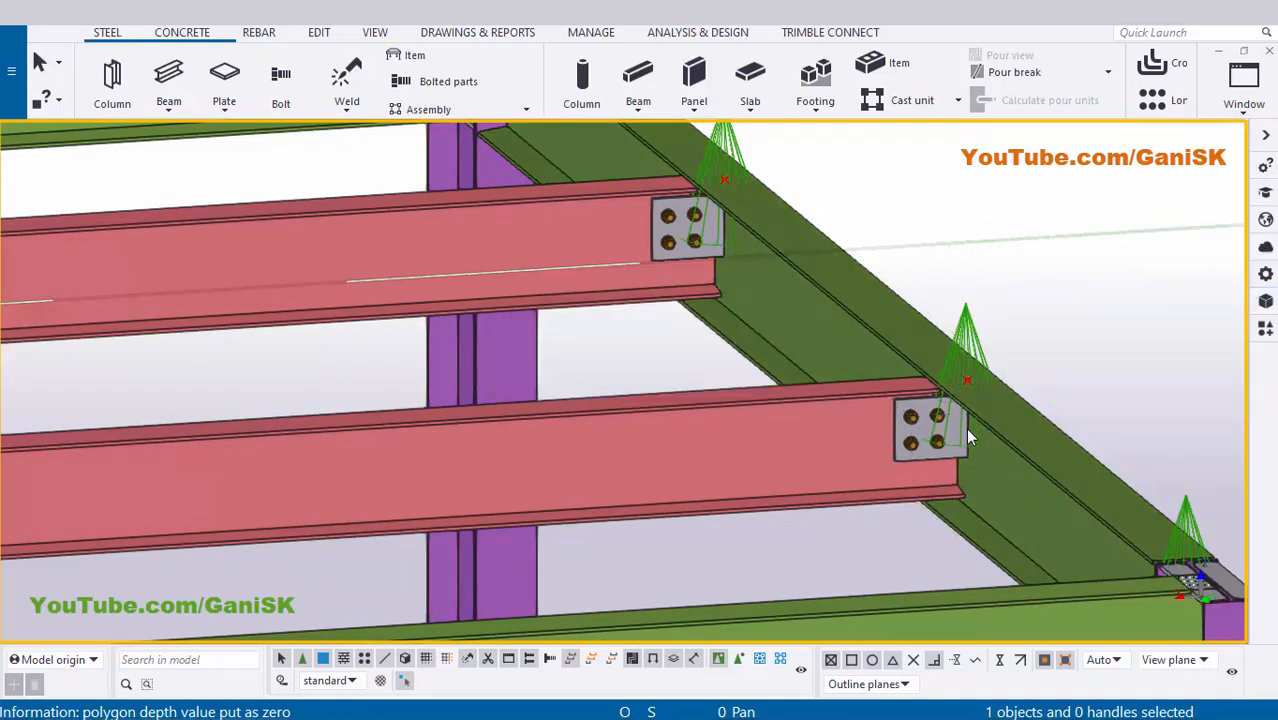
{"action": "scroll", "coordinate": [944, 428], "scroll_direction": "down", "scroll_amount": 5}
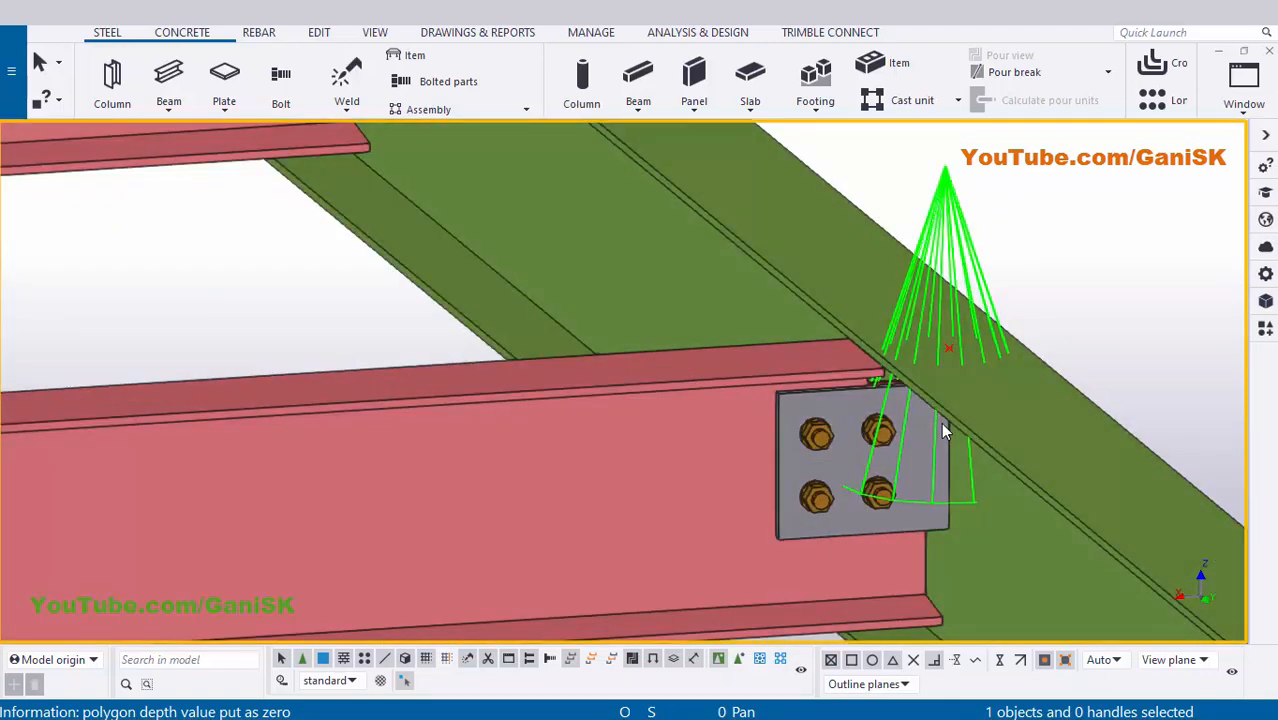
{"action": "scroll", "coordinate": [941, 424], "scroll_direction": "down", "scroll_amount": 3}
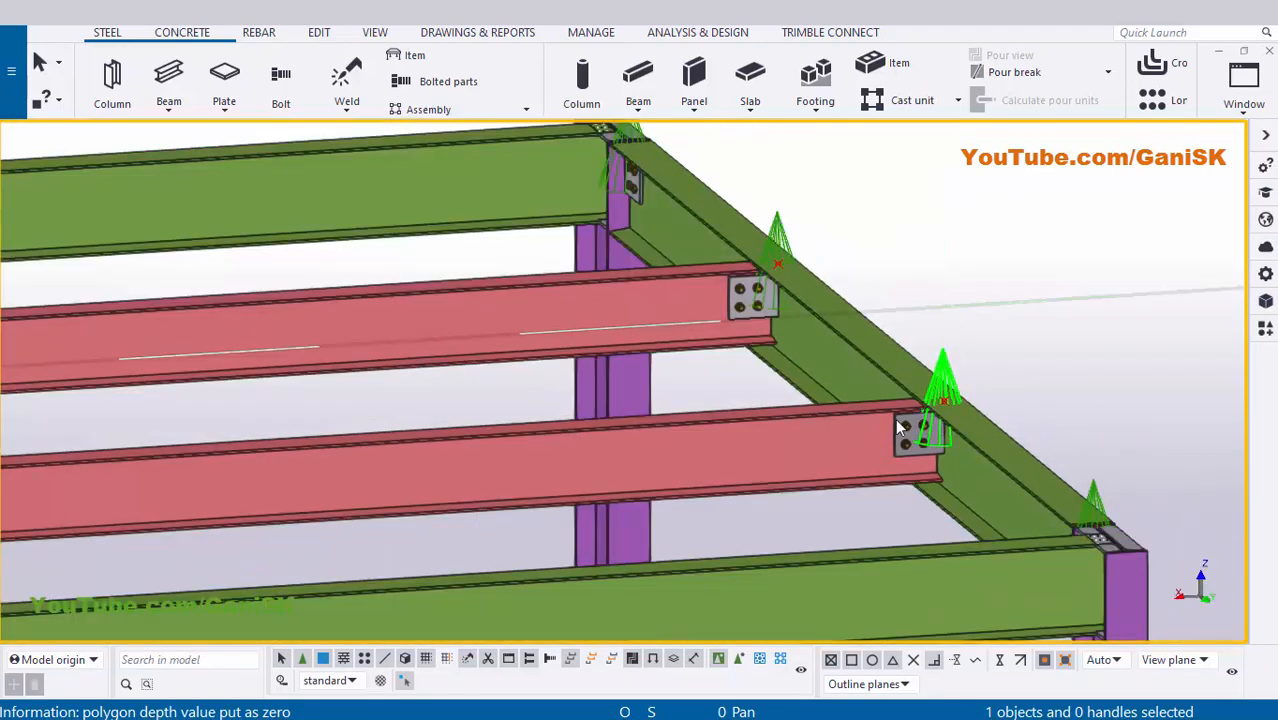
{"action": "middle_click_drag", "start_coordinate": [1033, 424], "coordinate": [976, 410], "text": "ctrl"}
{"action": "middle_click_drag", "start_coordinate": [895, 346], "coordinate": [846, 338], "text": "ctrl"}
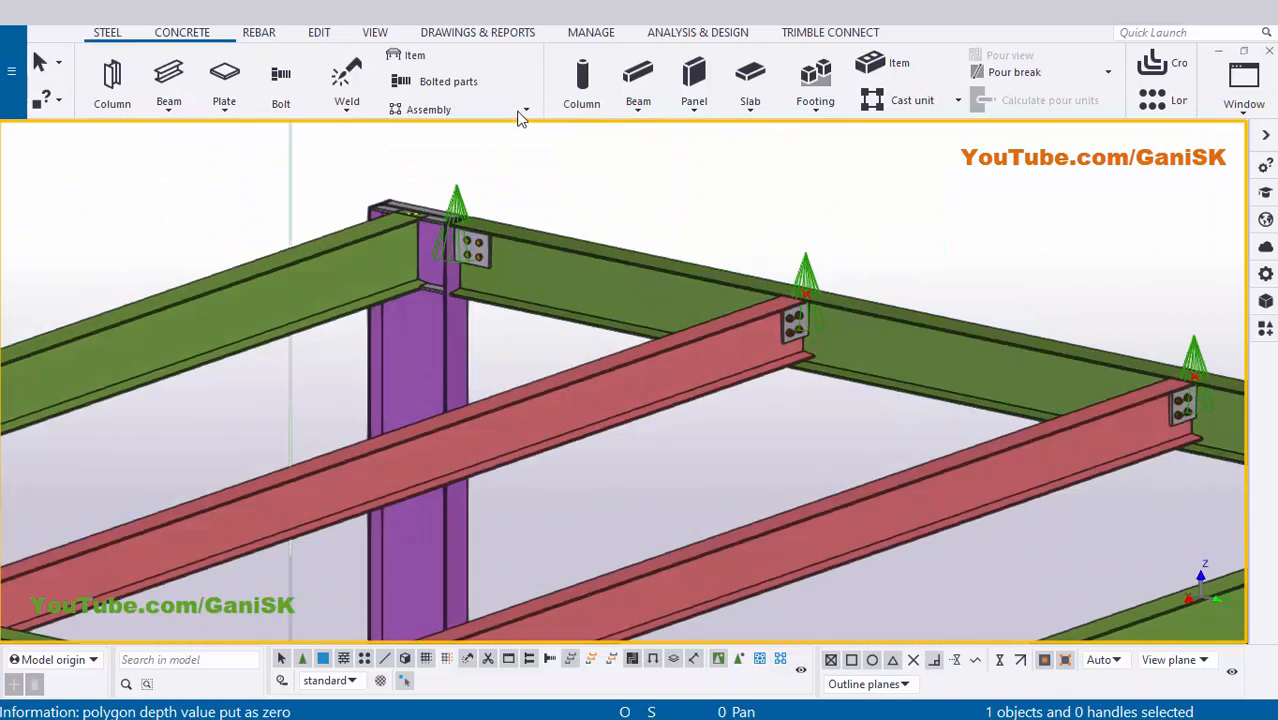
{"action": "left_click", "coordinate": [478, 33]}
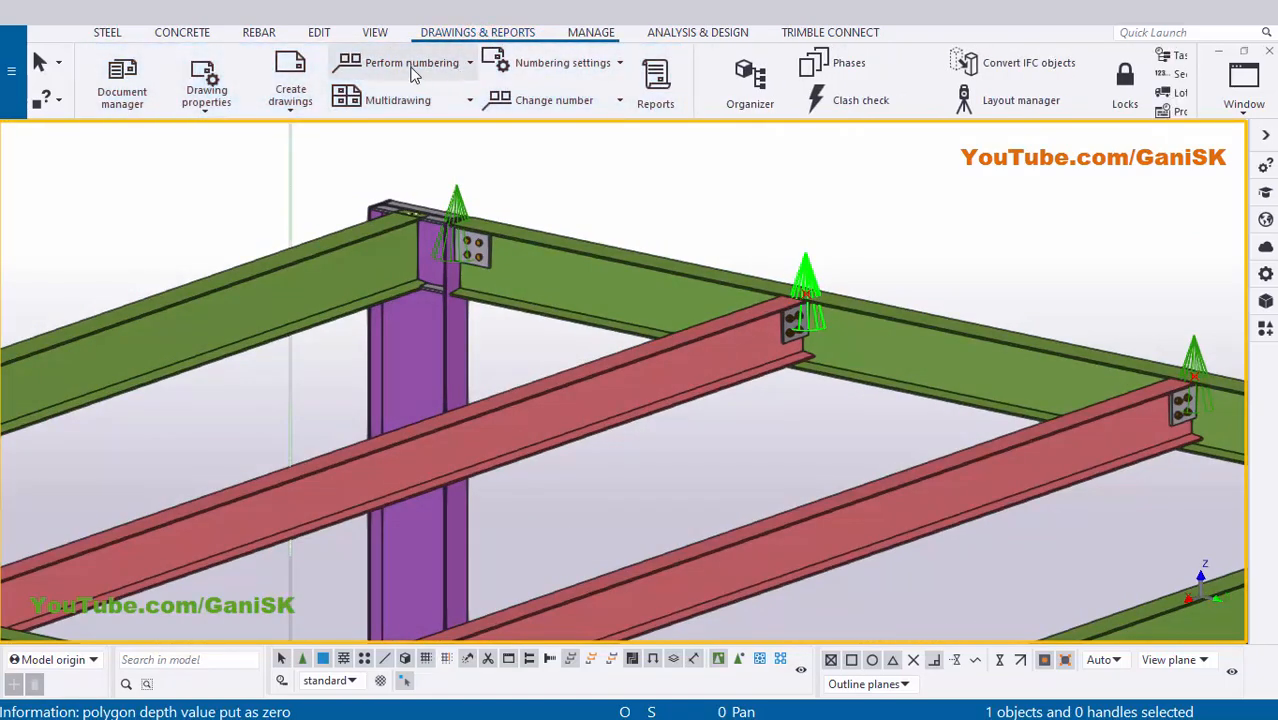
{"action": "left_click", "coordinate": [467, 62]}
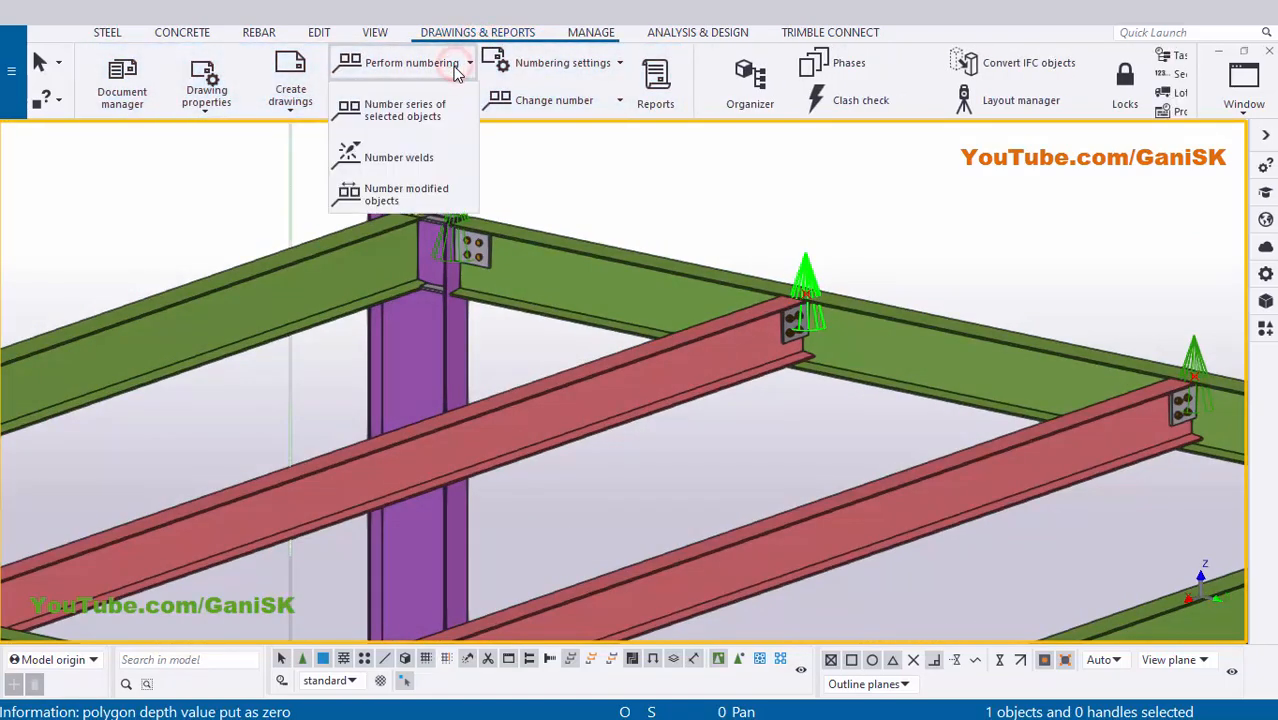
{"action": "left_click", "coordinate": [420, 196]}
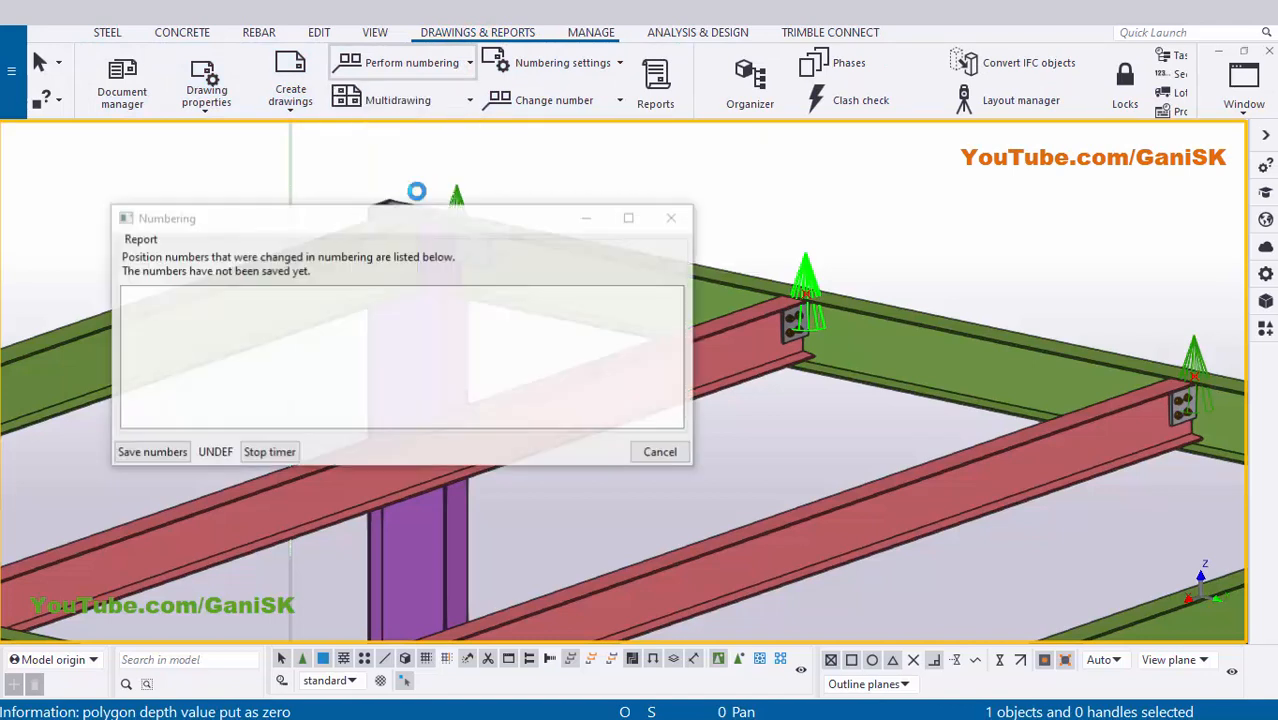
{"action": "left_click", "coordinate": [134, 452]}
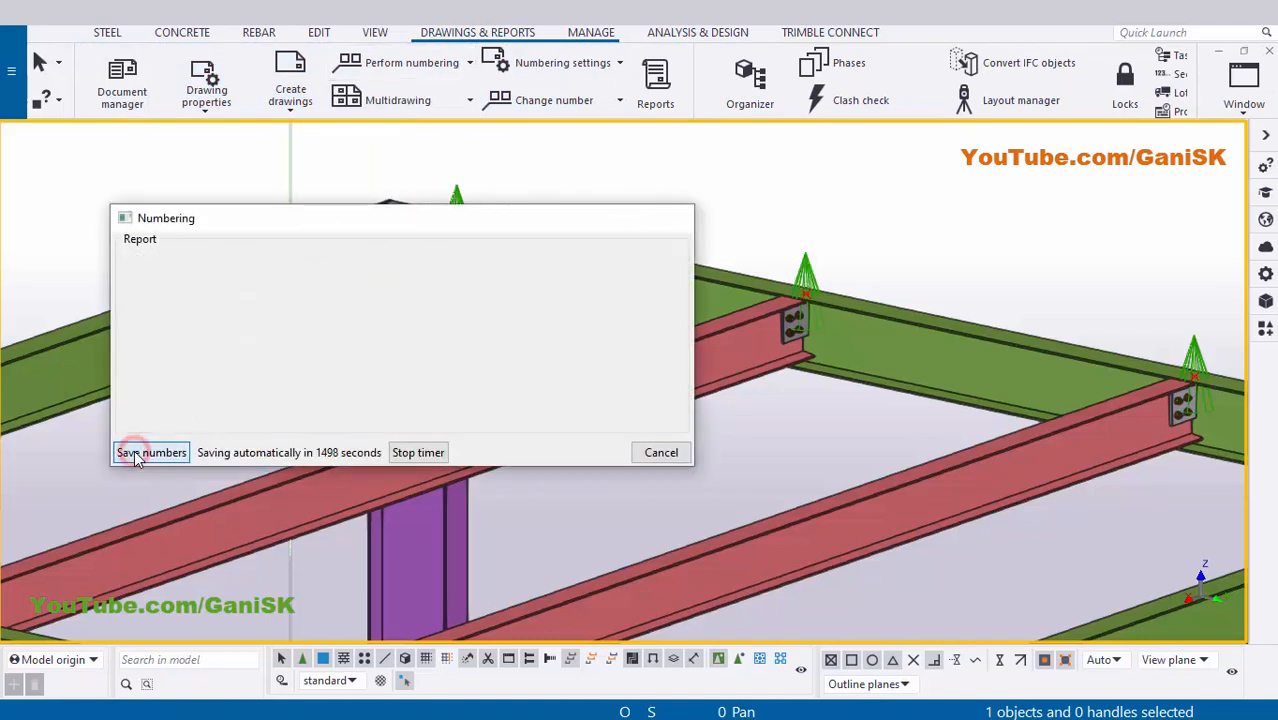
{"action": "left_click", "coordinate": [679, 195]}
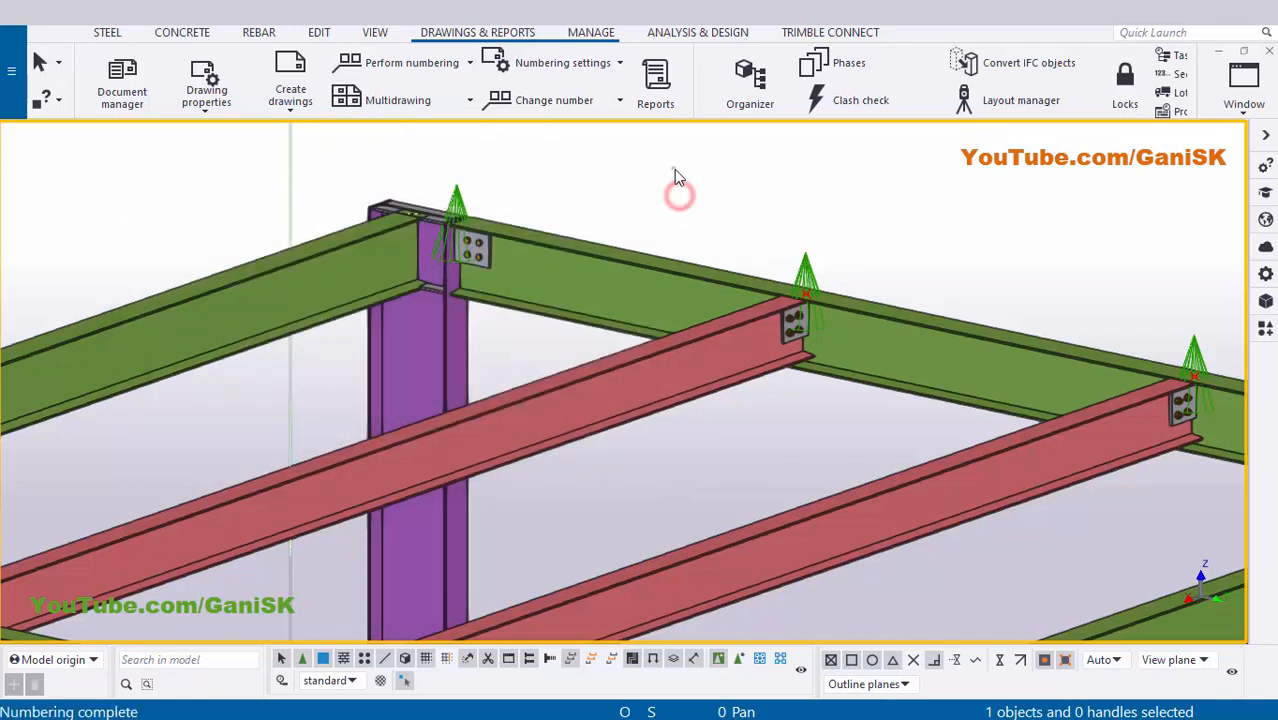
{"action": "right_click", "coordinate": [700, 204]}
{"action": "left_click", "coordinate": [722, 277]}
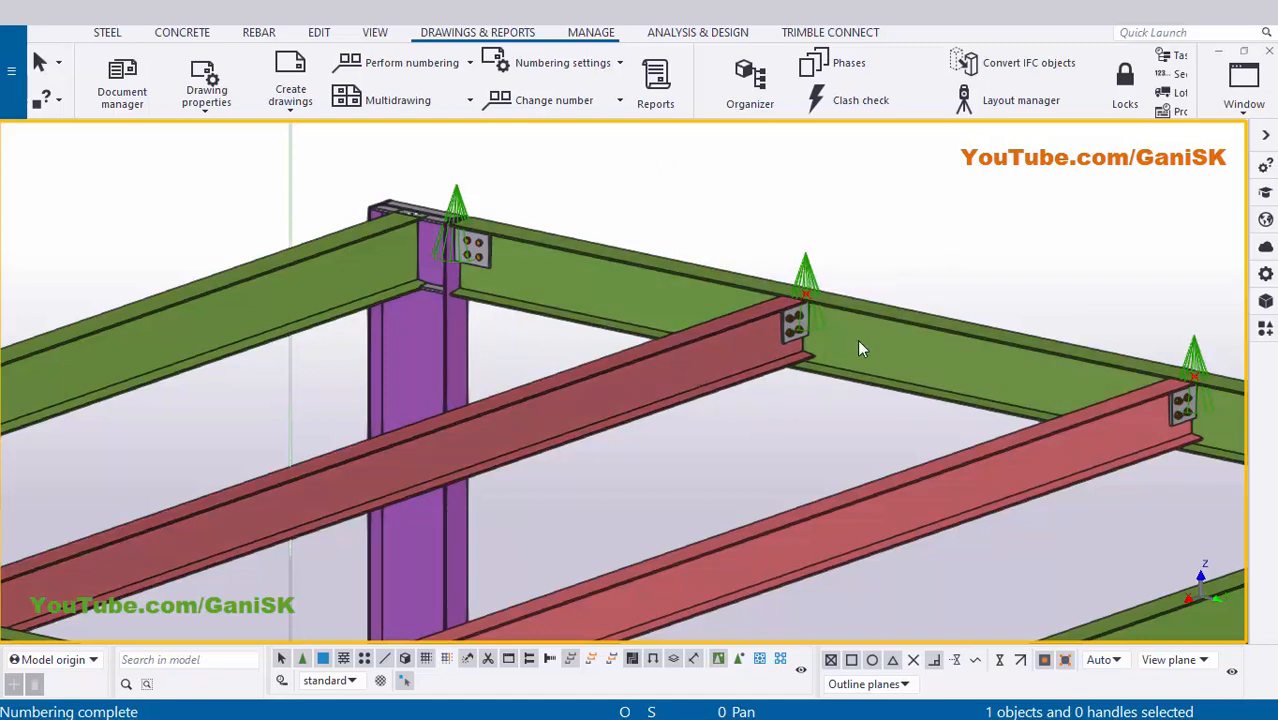
Create an assembly drawing of the perimeter beam that carries the two new shear plate connections, and redraw the view
{"action": "scroll", "coordinate": [770, 339], "scroll_direction": "down", "scroll_amount": 1}
{"action": "middle_click_drag", "start_coordinate": [859, 353], "coordinate": [767, 347]}
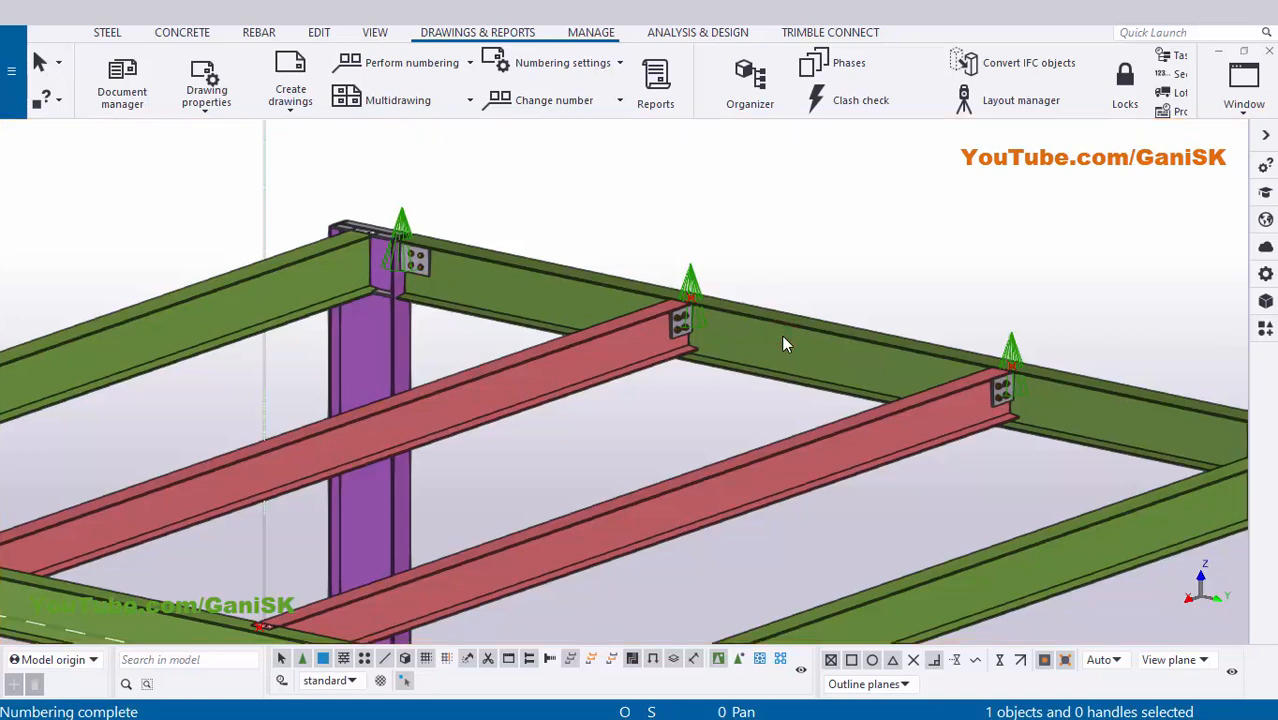
{"action": "left_click", "coordinate": [781, 334]}
{"action": "right_click", "coordinate": [781, 335]}
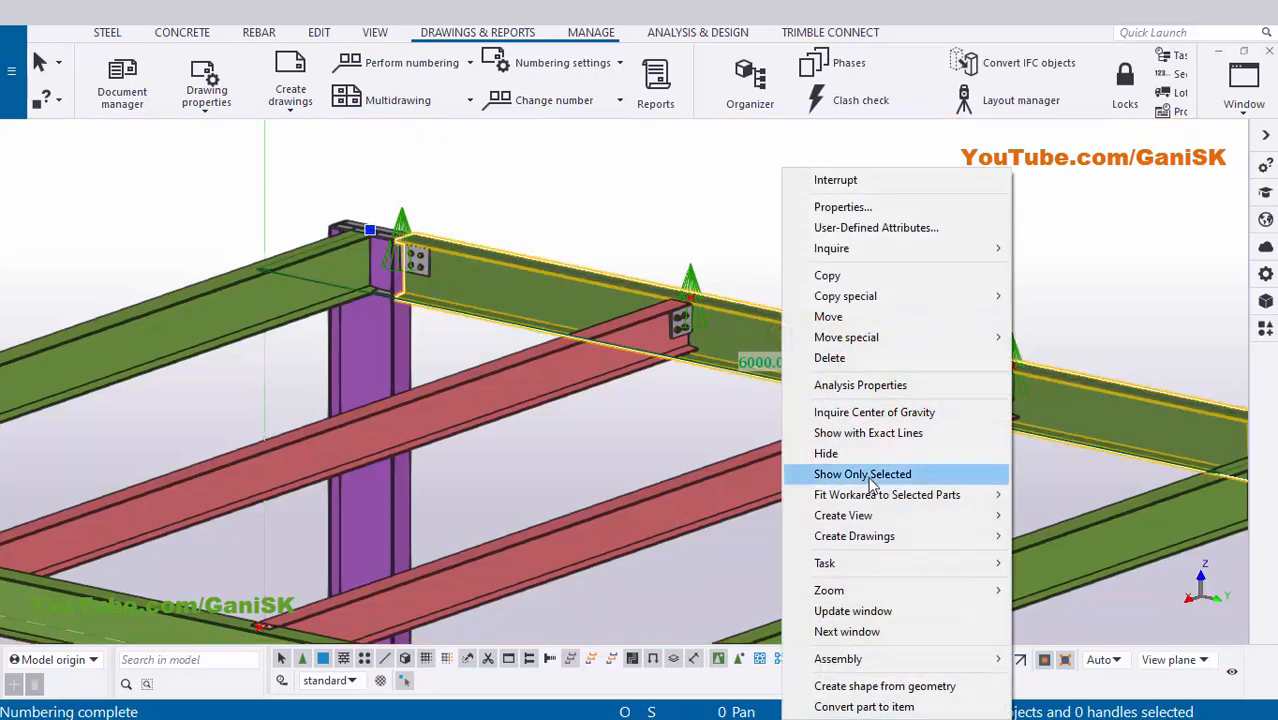
{"action": "mouse_move", "coordinate": [876, 538]}
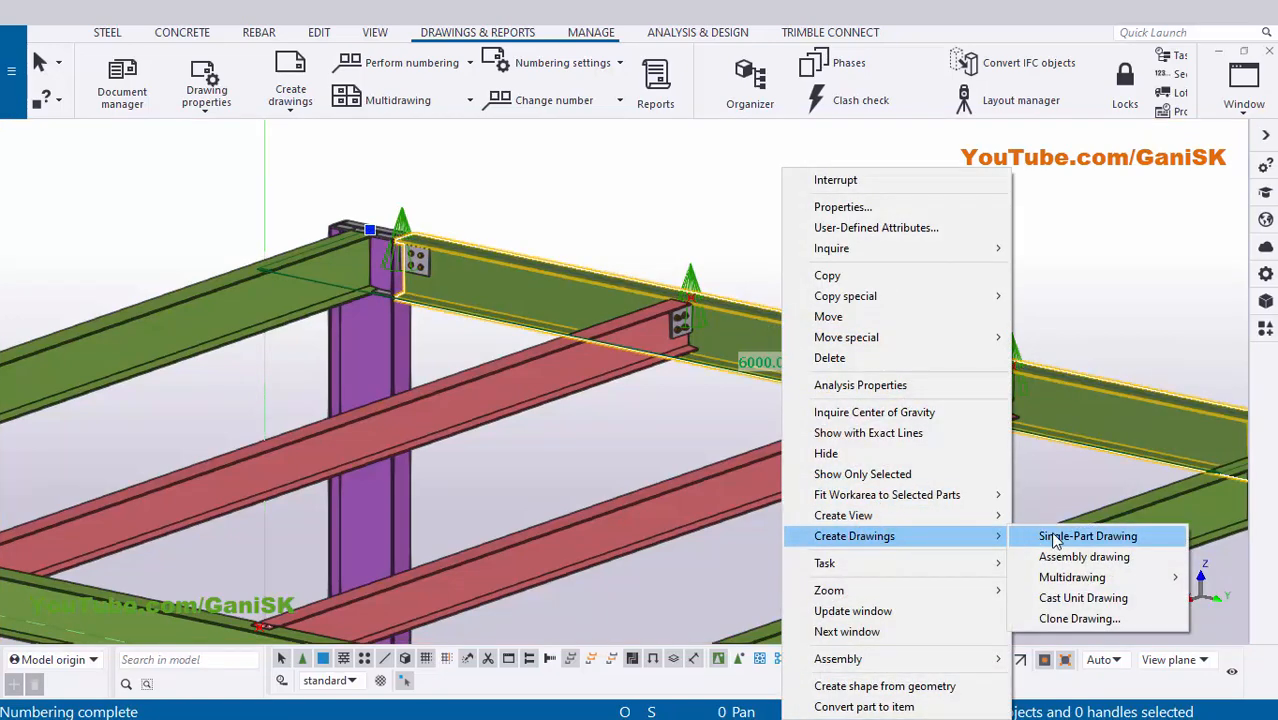
{"action": "left_click", "coordinate": [1085, 557]}
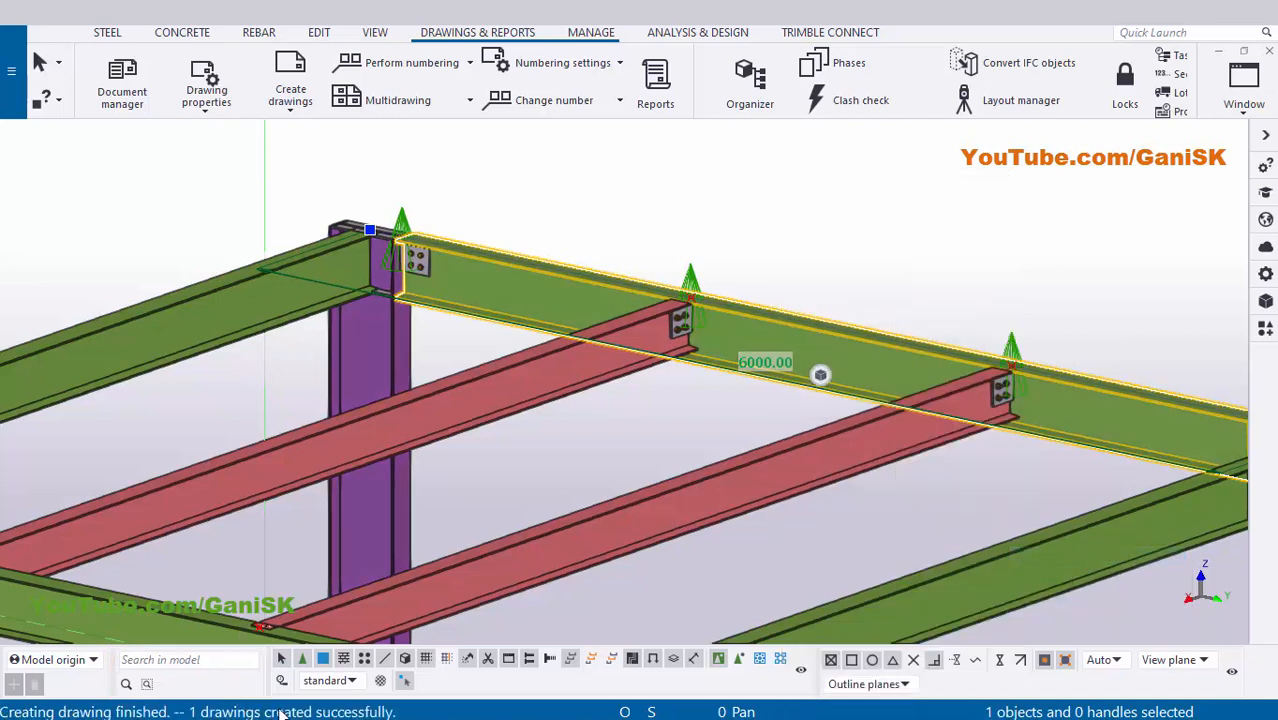
{"action": "left_click", "coordinate": [815, 256]}
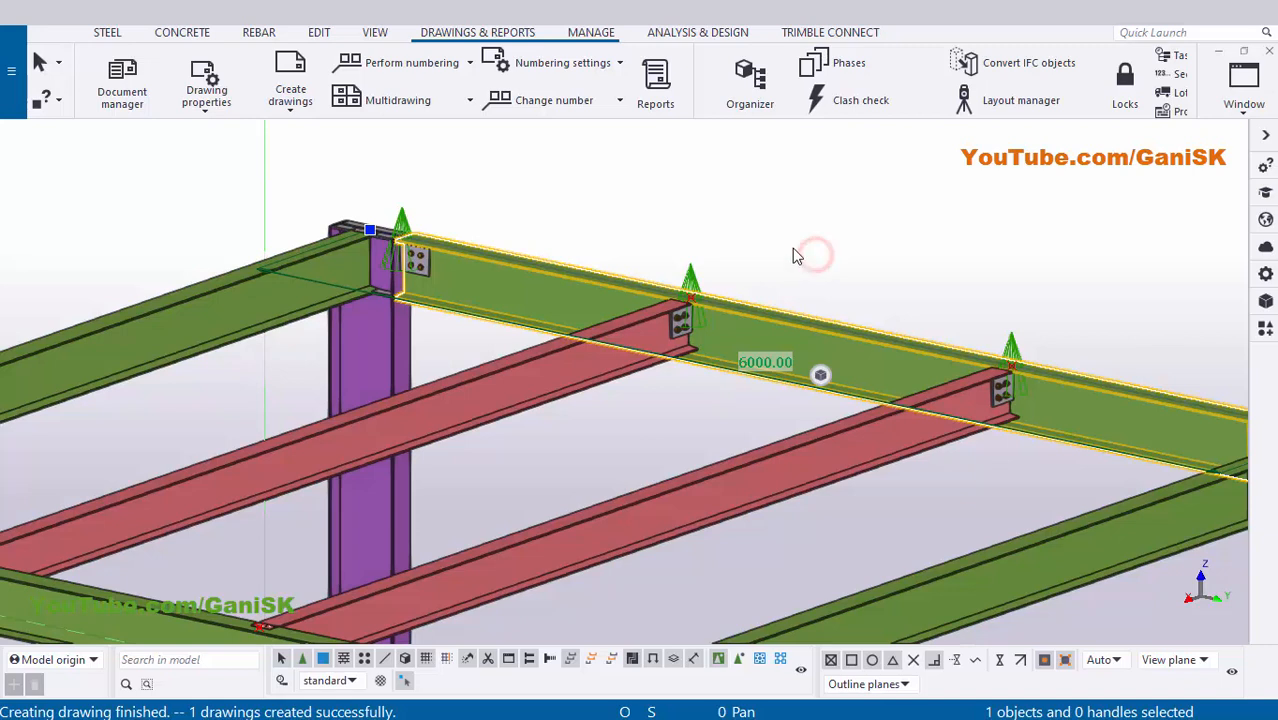
{"action": "right_click", "coordinate": [790, 222]}
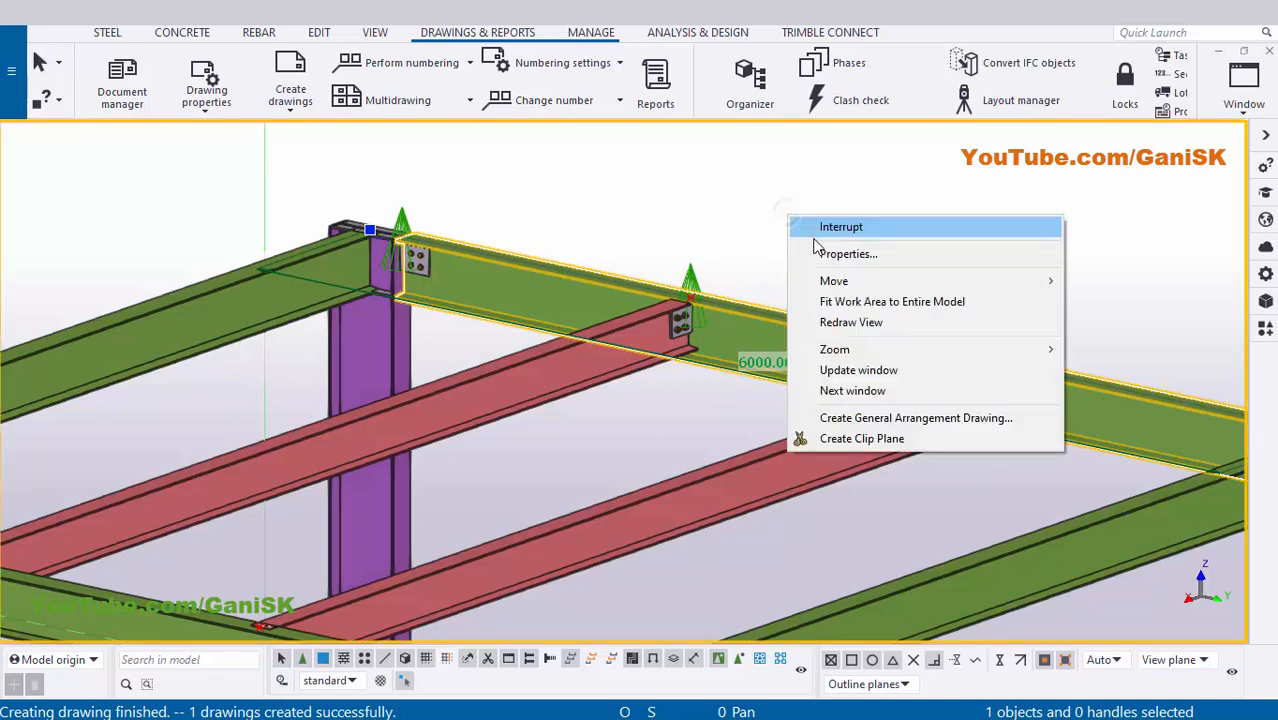
{"action": "left_click", "coordinate": [840, 322]}
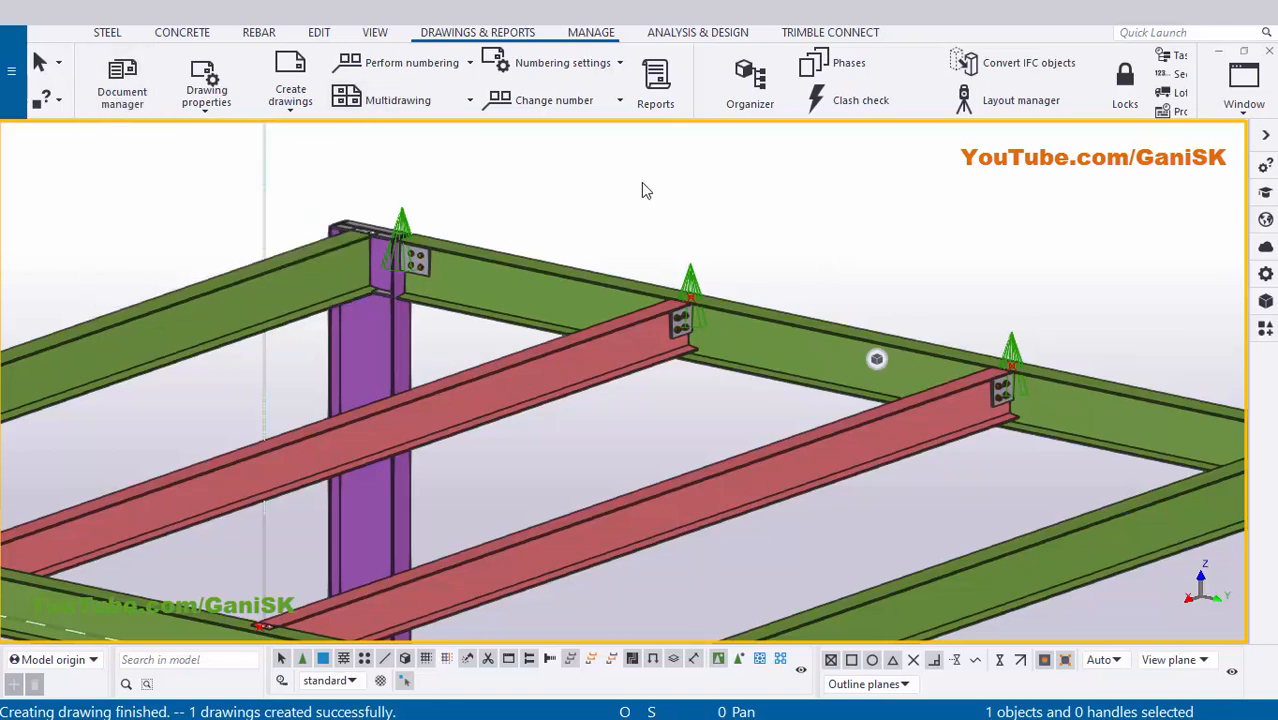
Open the B.3 assembly drawing from the document manager and close the manager
{"action": "scroll", "coordinate": [677, 224], "scroll_direction": "right", "scroll_amount": 5}
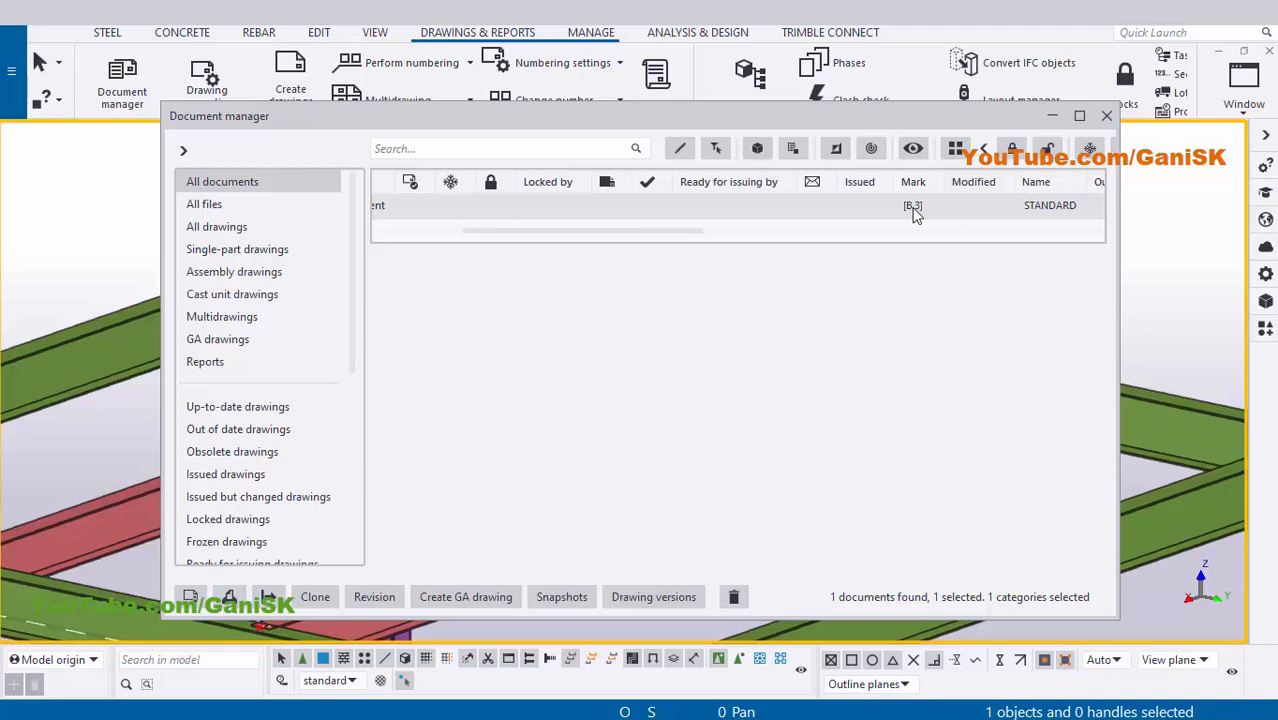
{"action": "left_click", "coordinate": [885, 208]}
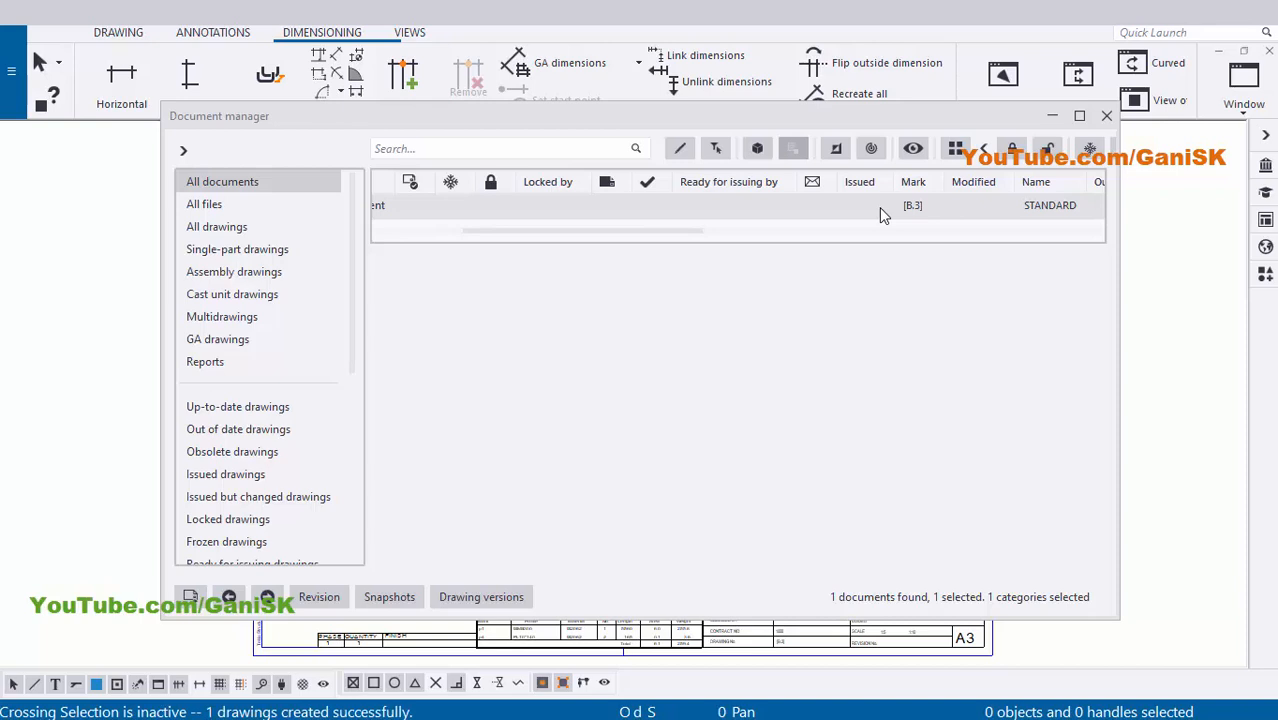
{"action": "left_click", "coordinate": [1106, 116]}
Examine the beam's top view, front view and section A, including dimensions, section marks, hole marks and plate positions
{"action": "scroll", "coordinate": [535, 457], "scroll_direction": "up", "scroll_amount": 3}
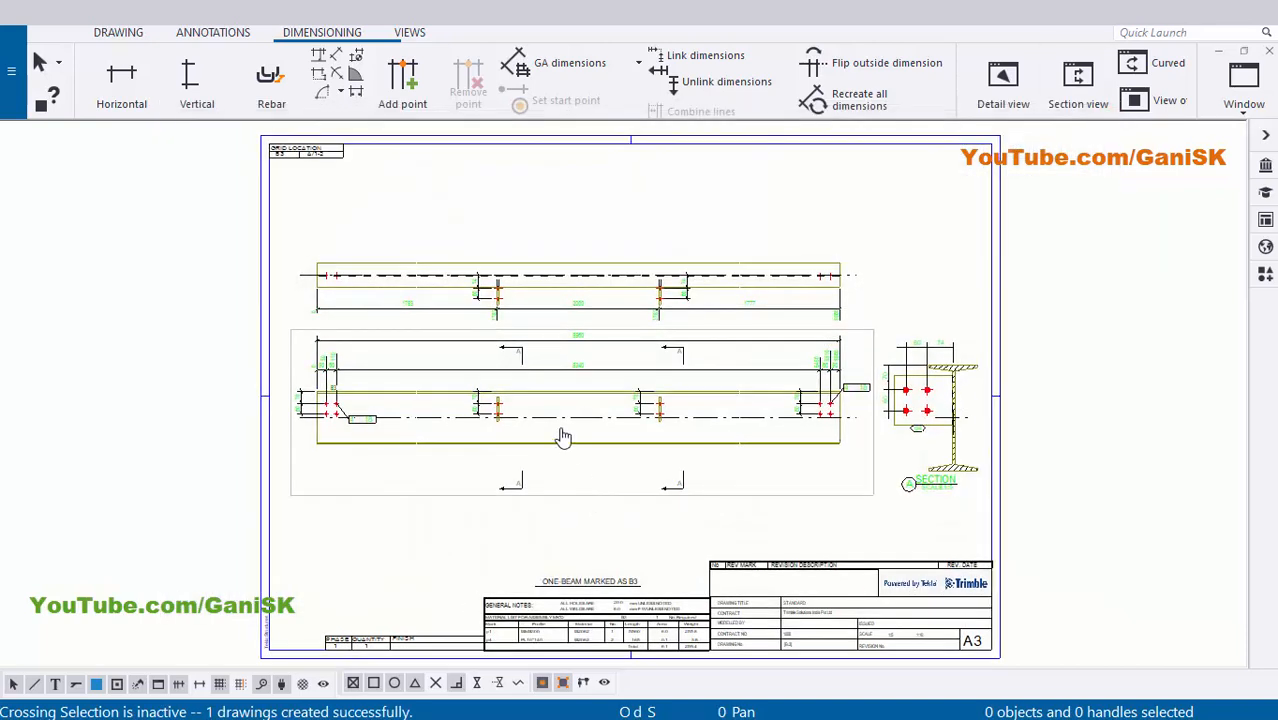
{"action": "scroll", "coordinate": [709, 395], "scroll_direction": "down", "scroll_amount": 1}
{"action": "scroll", "coordinate": [709, 395], "scroll_direction": "down", "scroll_amount": 1}
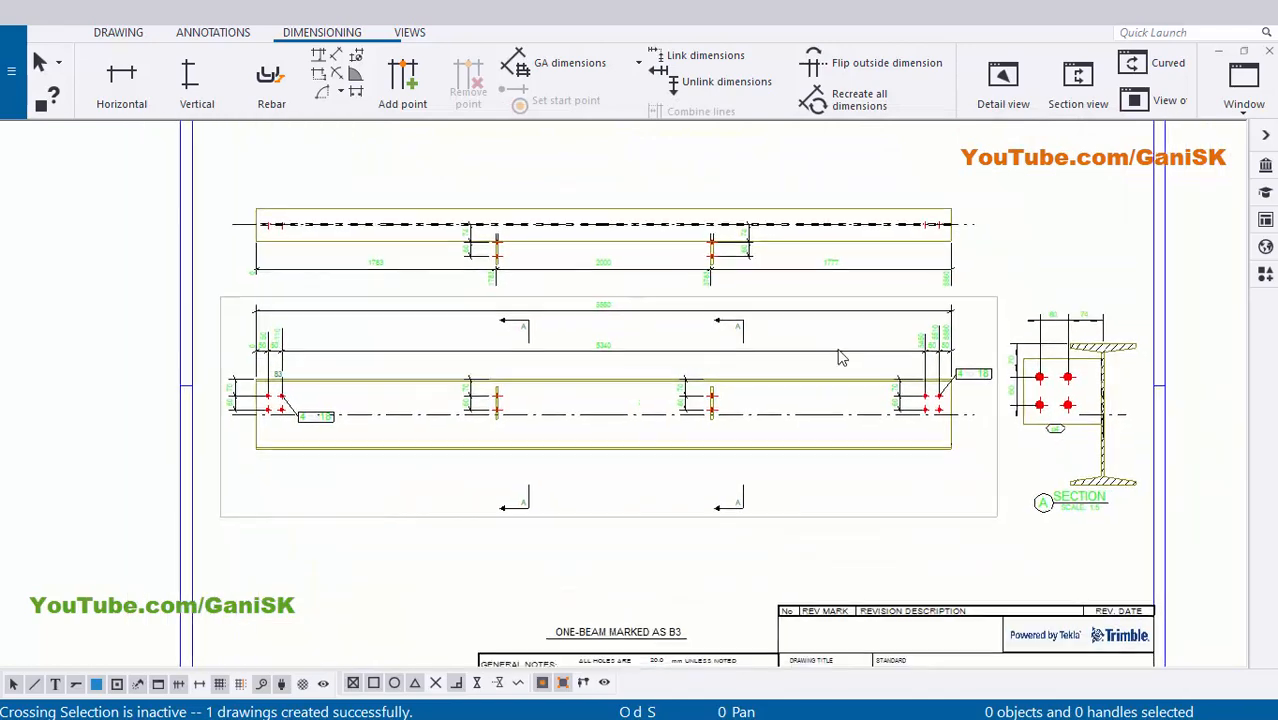
{"action": "scroll", "coordinate": [940, 380], "scroll_direction": "up", "scroll_amount": 4}
{"action": "scroll", "coordinate": [824, 354], "scroll_direction": "down", "scroll_amount": 4}
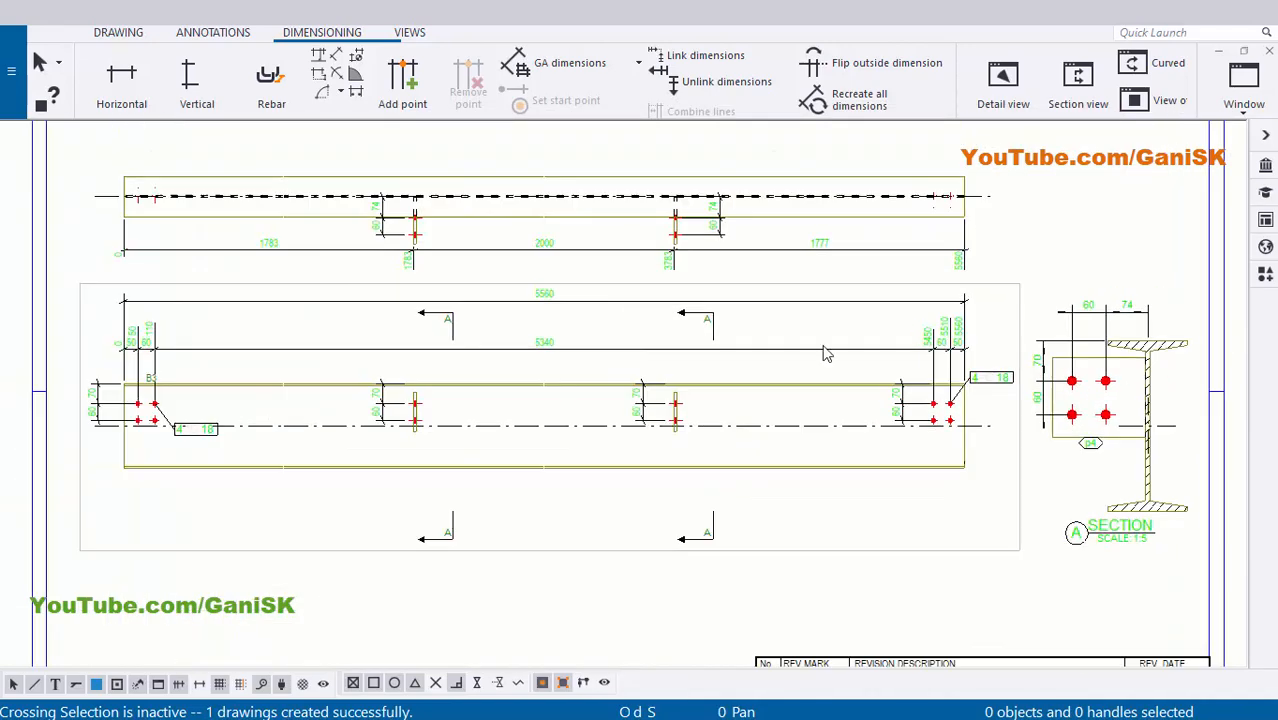
{"action": "scroll", "coordinate": [716, 357], "scroll_direction": "up", "scroll_amount": 3}
{"action": "mouse_move", "coordinate": [532, 424]}
{"action": "middle_mouse_down"}
{"action": "mouse_move", "coordinate": [668, 408]}
{"action": "mouse_move", "coordinate": [464, 382]}
{"action": "middle_mouse_up"}
{"action": "scroll", "coordinate": [334, 430], "scroll_direction": "up", "scroll_amount": 1}
{"action": "scroll", "coordinate": [285, 370], "scroll_direction": "down", "scroll_amount": 2}
{"action": "scroll", "coordinate": [907, 380], "scroll_direction": "down", "scroll_amount": 1}
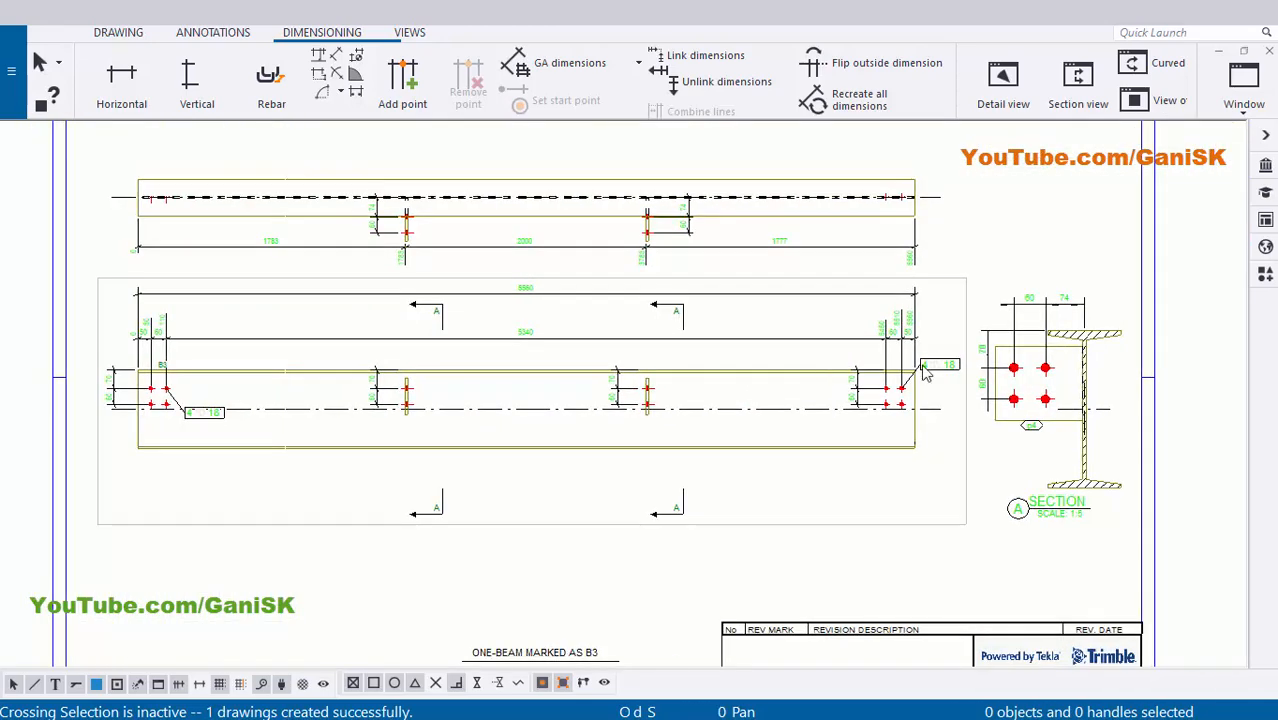
{"action": "middle_click_drag", "start_coordinate": [639, 374], "coordinate": [747, 405]}
{"action": "scroll", "coordinate": [830, 416], "scroll_direction": "down", "scroll_amount": 1}
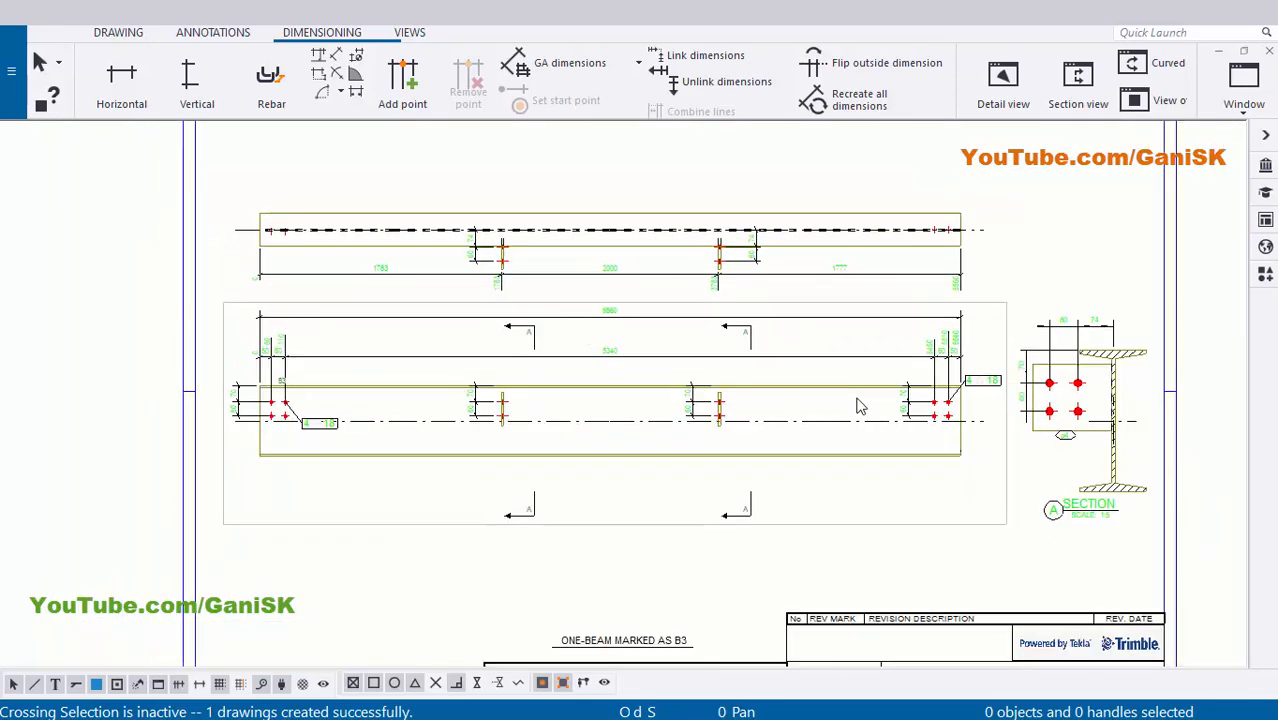
{"action": "scroll", "coordinate": [858, 410], "scroll_direction": "up", "scroll_amount": 2}
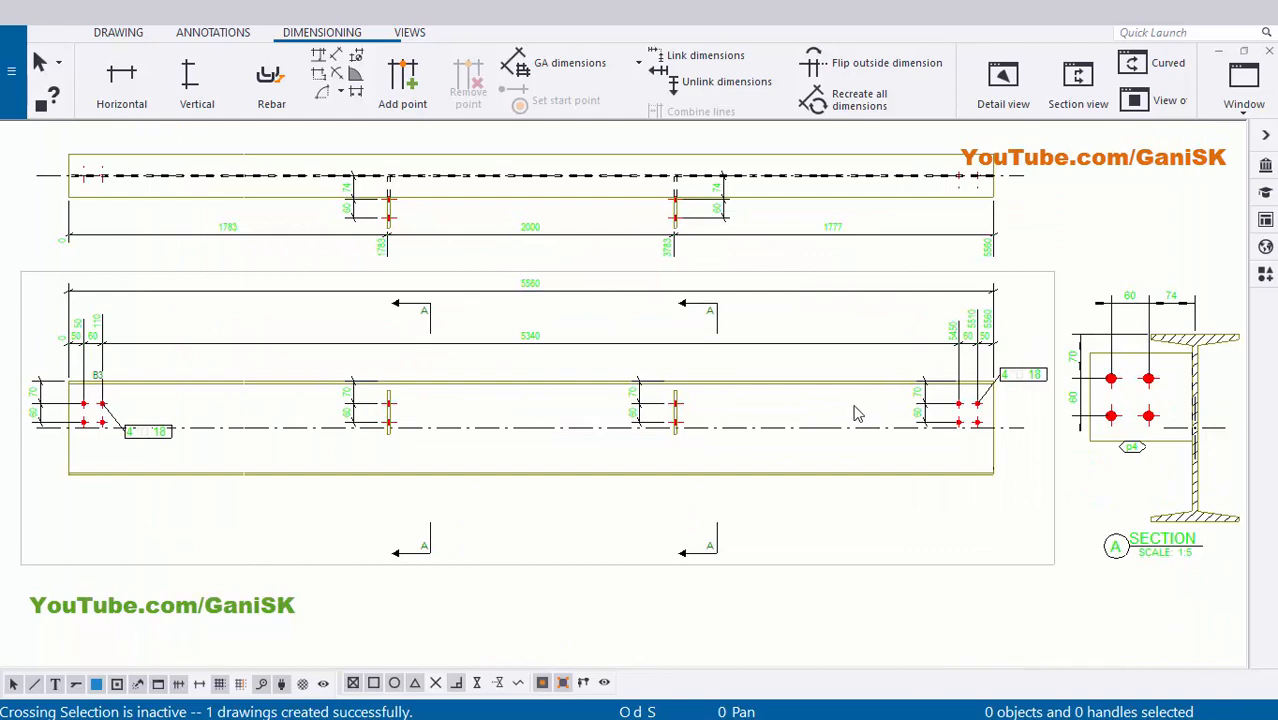
{"action": "scroll", "coordinate": [828, 380], "scroll_direction": "down", "scroll_amount": 2}
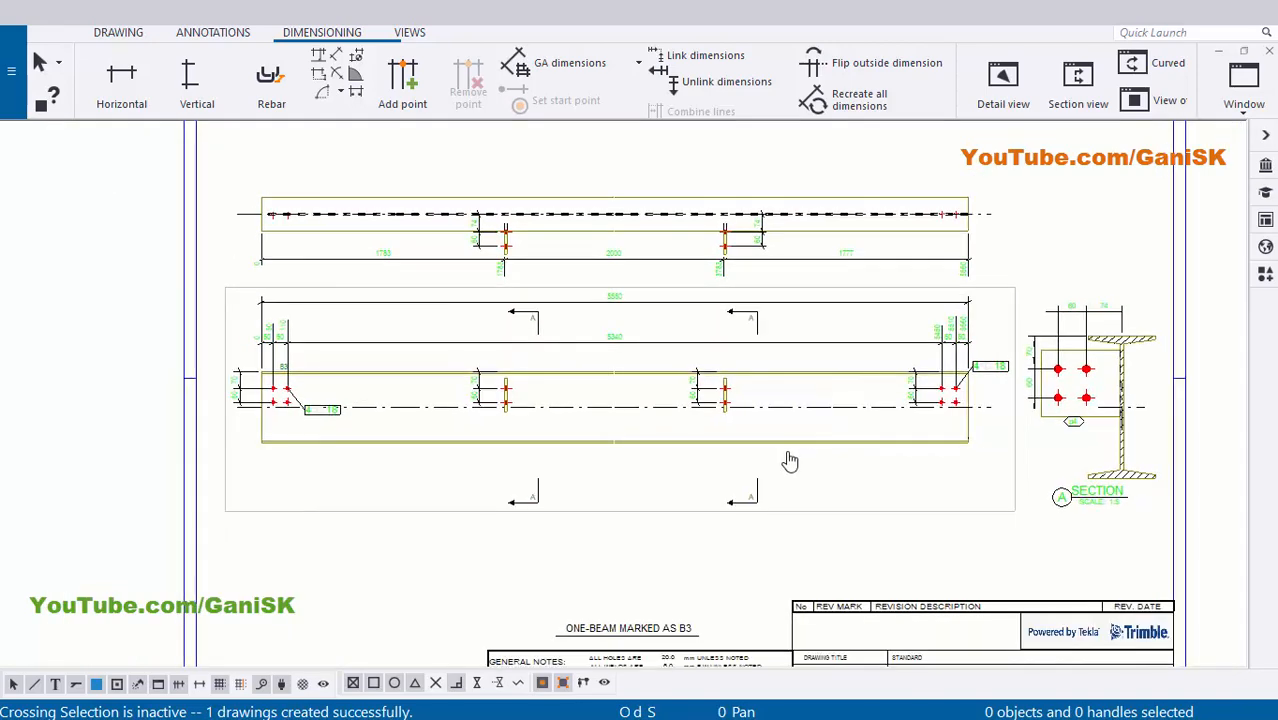
{"action": "scroll", "coordinate": [790, 461], "scroll_direction": "up", "scroll_amount": 3}
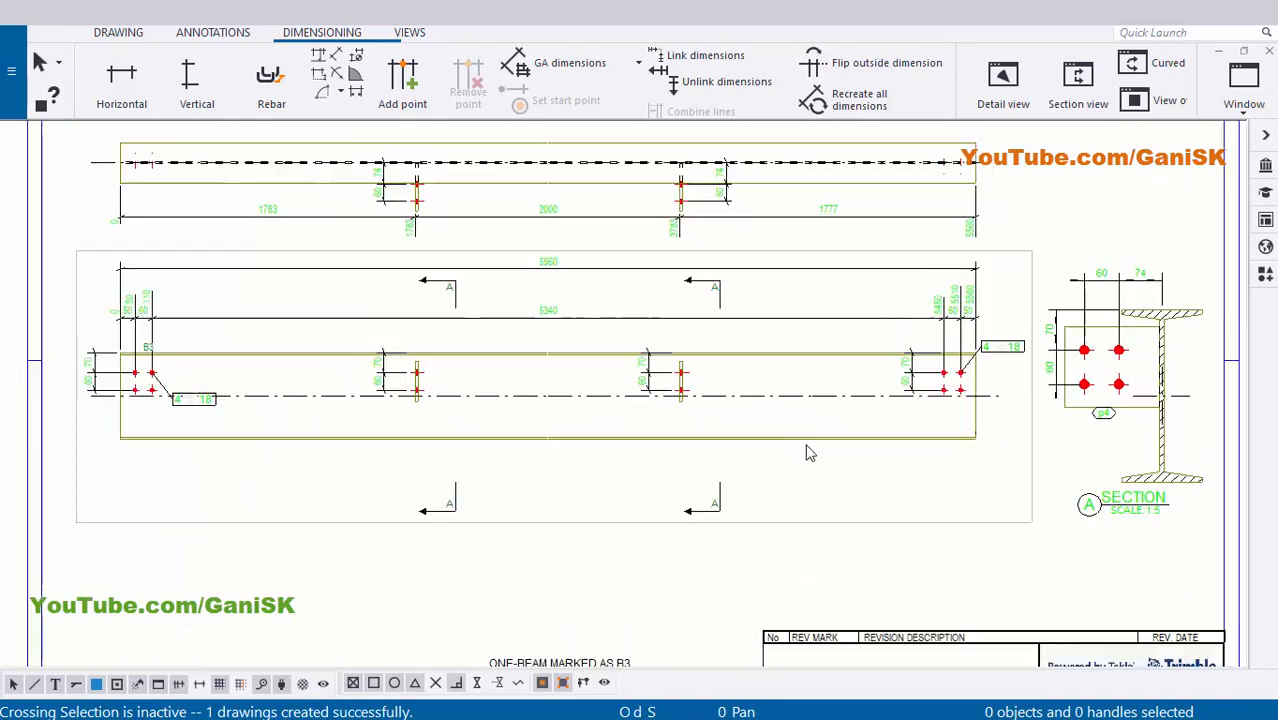
{"action": "scroll", "coordinate": [810, 453], "scroll_direction": "down", "scroll_amount": 2}
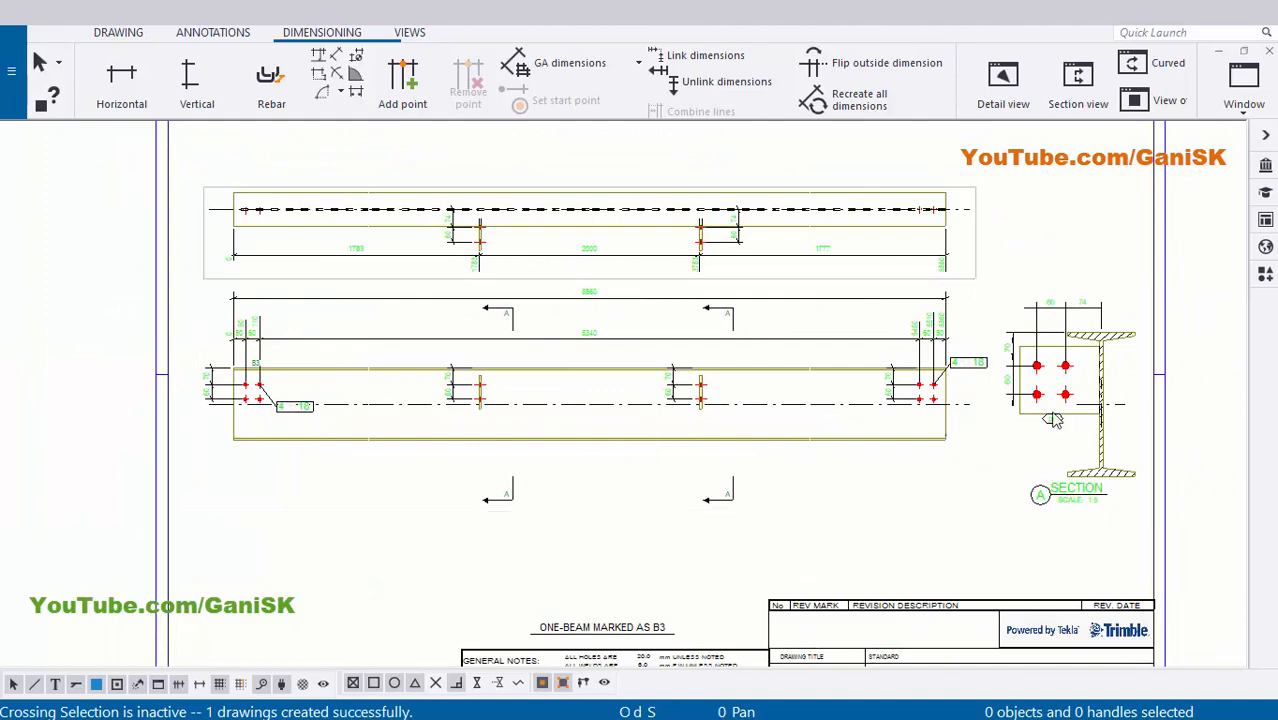
Delete the section A view and the beam's top view from the assembly drawing
{"action": "scroll", "coordinate": [1025, 508], "scroll_direction": "up", "scroll_amount": 2}
{"action": "left_click", "coordinate": [1020, 516]}
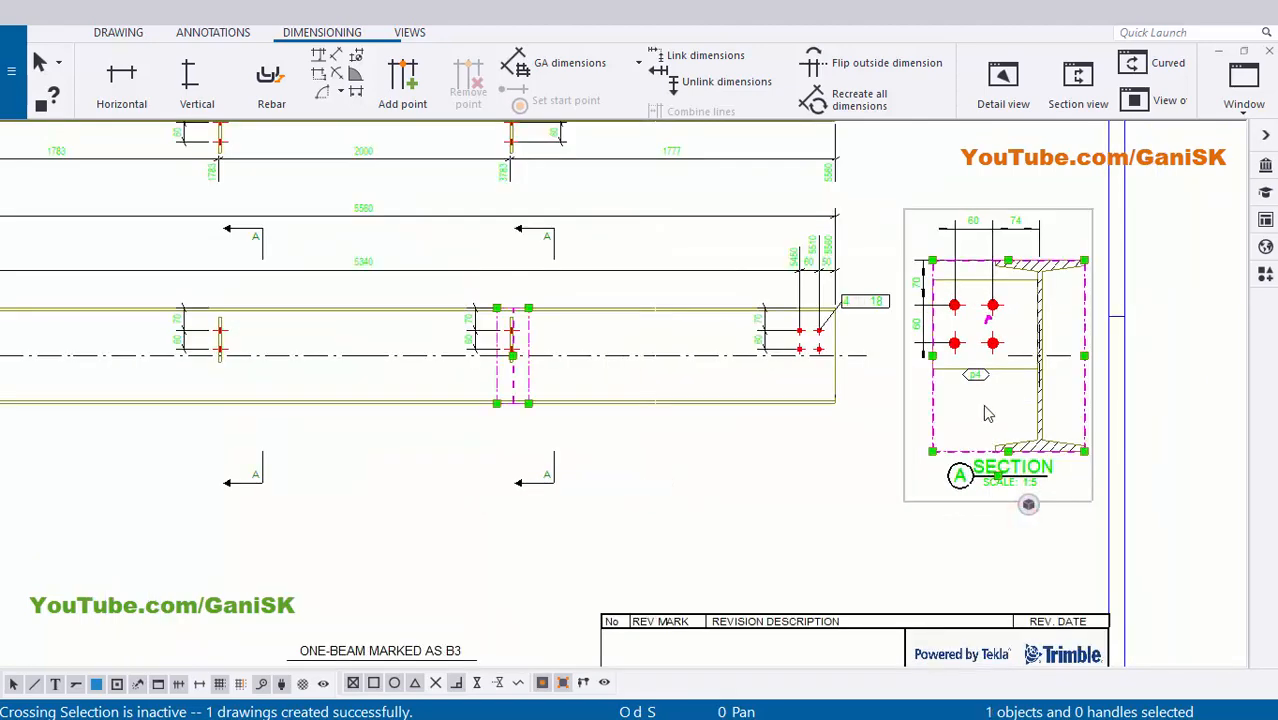
{"action": "key", "text": "Delete"}
{"action": "middle_click_drag", "start_coordinate": [876, 334], "coordinate": [918, 488]}
{"action": "left_click_drag", "start_coordinate": [950, 332], "coordinate": [804, 280]}
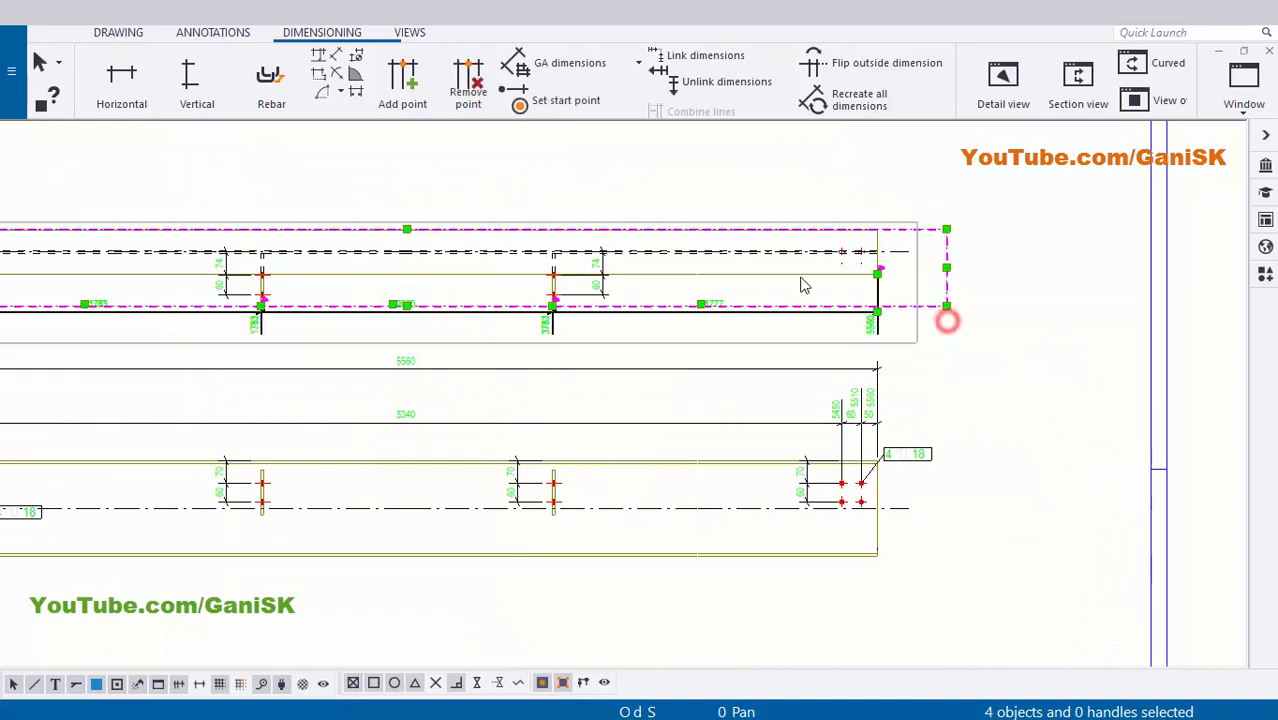
{"action": "key", "text": "Delete"}
Restrict selection to dimensions and delete all dimensions from the beam's front view
{"action": "scroll", "coordinate": [804, 285], "scroll_direction": "down", "scroll_amount": 2}
{"action": "middle_click_drag", "start_coordinate": [619, 373], "coordinate": [743, 320]}
{"action": "middle_click_drag", "start_coordinate": [545, 468], "coordinate": [505, 502]}
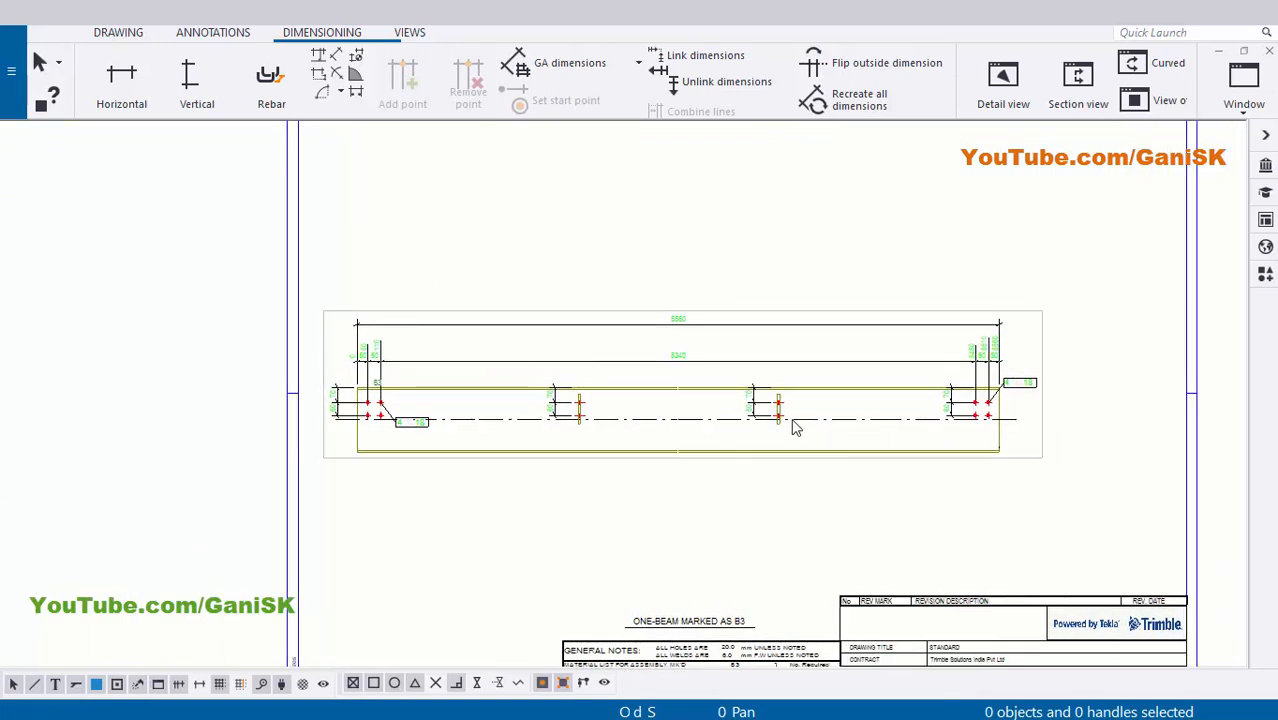
{"action": "left_click", "coordinate": [181, 687]}
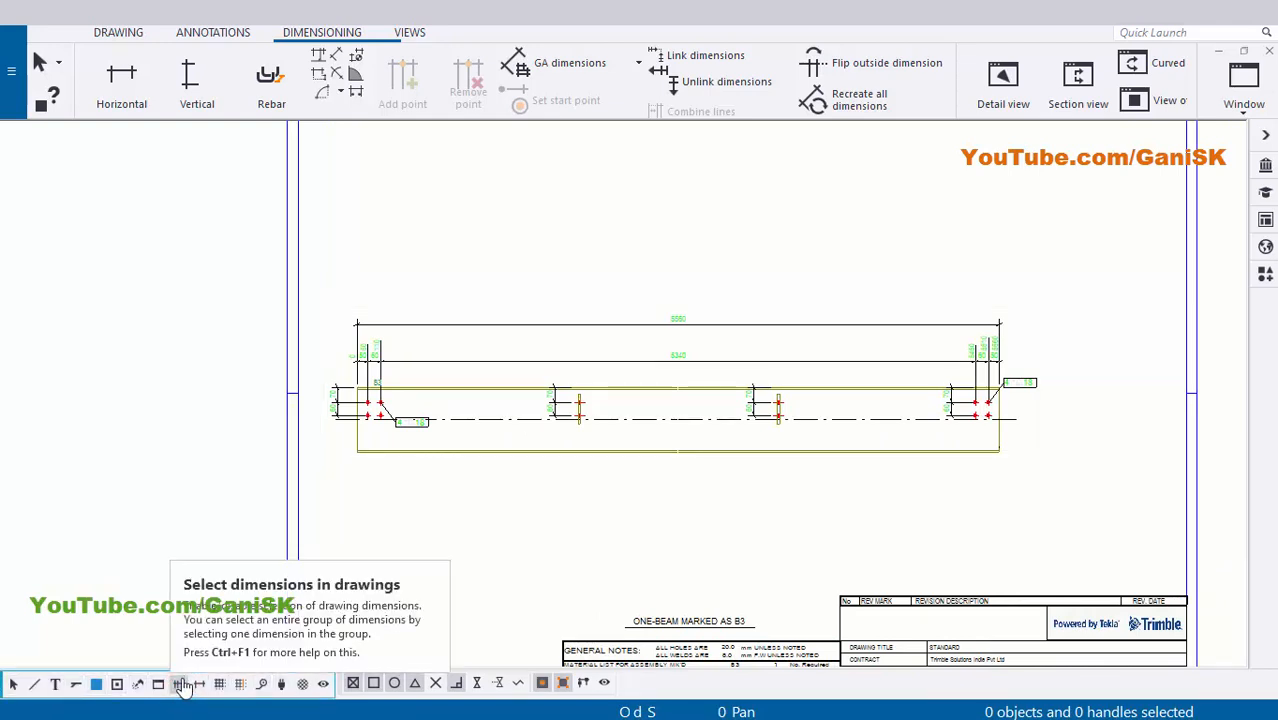
{"action": "scroll", "coordinate": [505, 508], "scroll_direction": "down", "scroll_amount": 2}
{"action": "mouse_move", "coordinate": [290, 297]}
{"action": "left_mouse_down"}
{"action": "mouse_move", "coordinate": [850, 455]}
{"action": "mouse_move", "coordinate": [929, 503]}
{"action": "left_mouse_up"}
{"action": "key", "text": "Delete"}
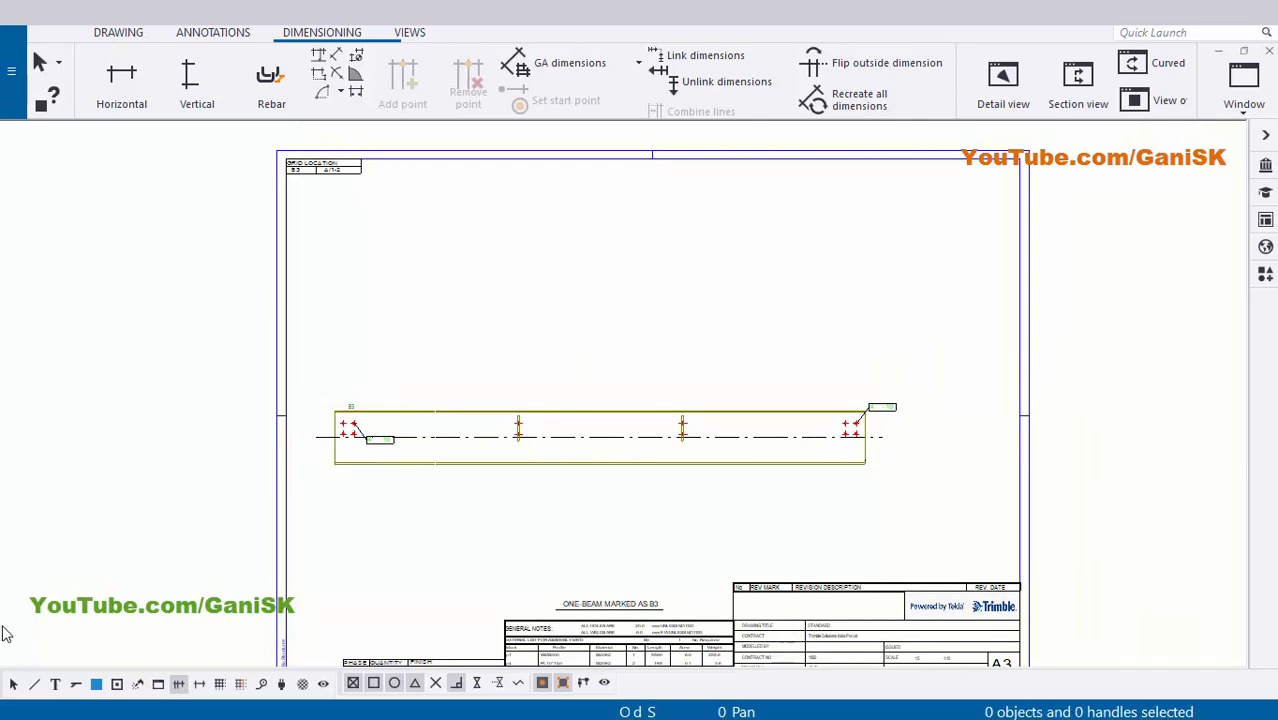
Re-enable selection of all object types and delete the B3 part mark and both bolt marks from the front view
{"action": "left_click", "coordinate": [12, 686]}
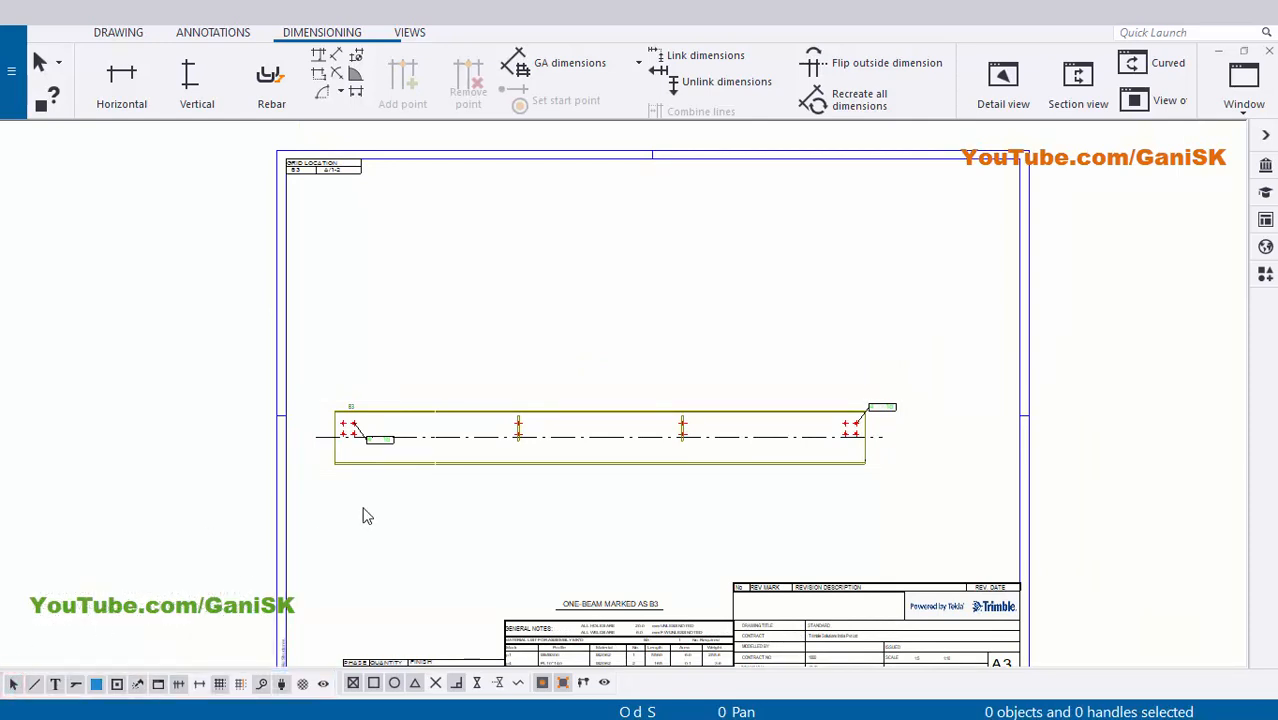
{"action": "scroll", "coordinate": [375, 460], "scroll_direction": "up", "scroll_amount": 2}
{"action": "scroll", "coordinate": [339, 386], "scroll_direction": "up", "scroll_amount": 3}
{"action": "left_click", "coordinate": [315, 316]}
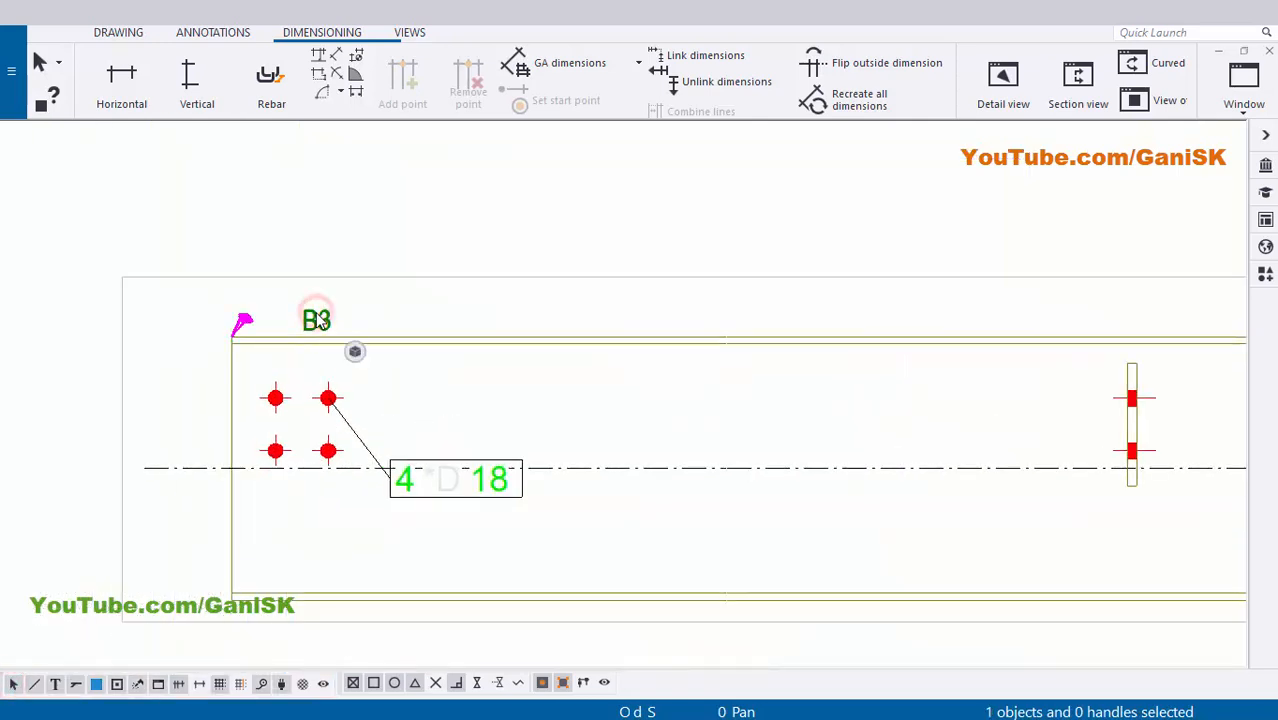
{"action": "key", "text": "Delete"}
{"action": "key", "text": "Delete"}
{"action": "scroll", "coordinate": [453, 497], "scroll_direction": "down", "scroll_amount": 3}
{"action": "middle_click_drag", "start_coordinate": [1200, 499], "coordinate": [510, 450]}
{"action": "middle_click_drag", "start_coordinate": [1240, 436], "coordinate": [753, 448]}
{"action": "scroll", "coordinate": [990, 362], "scroll_direction": "up", "scroll_amount": 2}
{"action": "left_click", "coordinate": [935, 366]}
{"action": "key", "text": "Delete"}
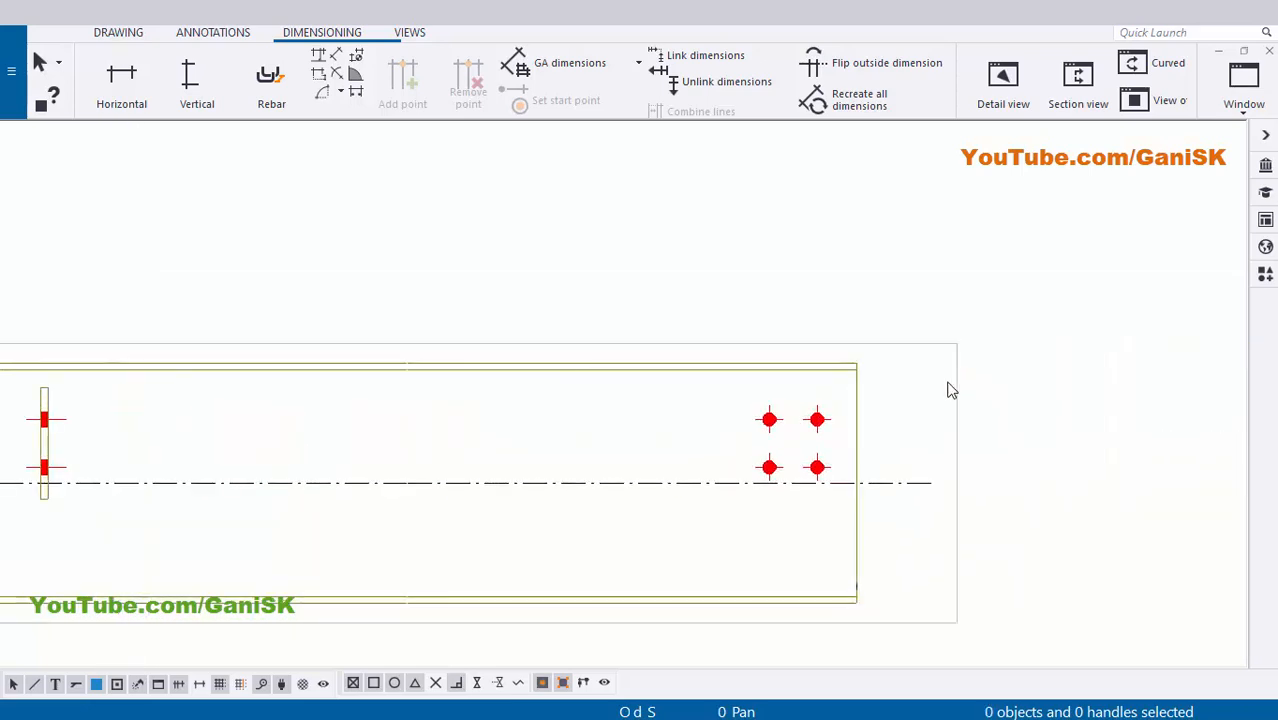
Inspect the cleaned front view along the beam, checking its end holes and the two shear plates
{"action": "scroll", "coordinate": [950, 388], "scroll_direction": "down", "scroll_amount": 4}
{"action": "scroll", "coordinate": [556, 410], "scroll_direction": "up", "scroll_amount": 5}
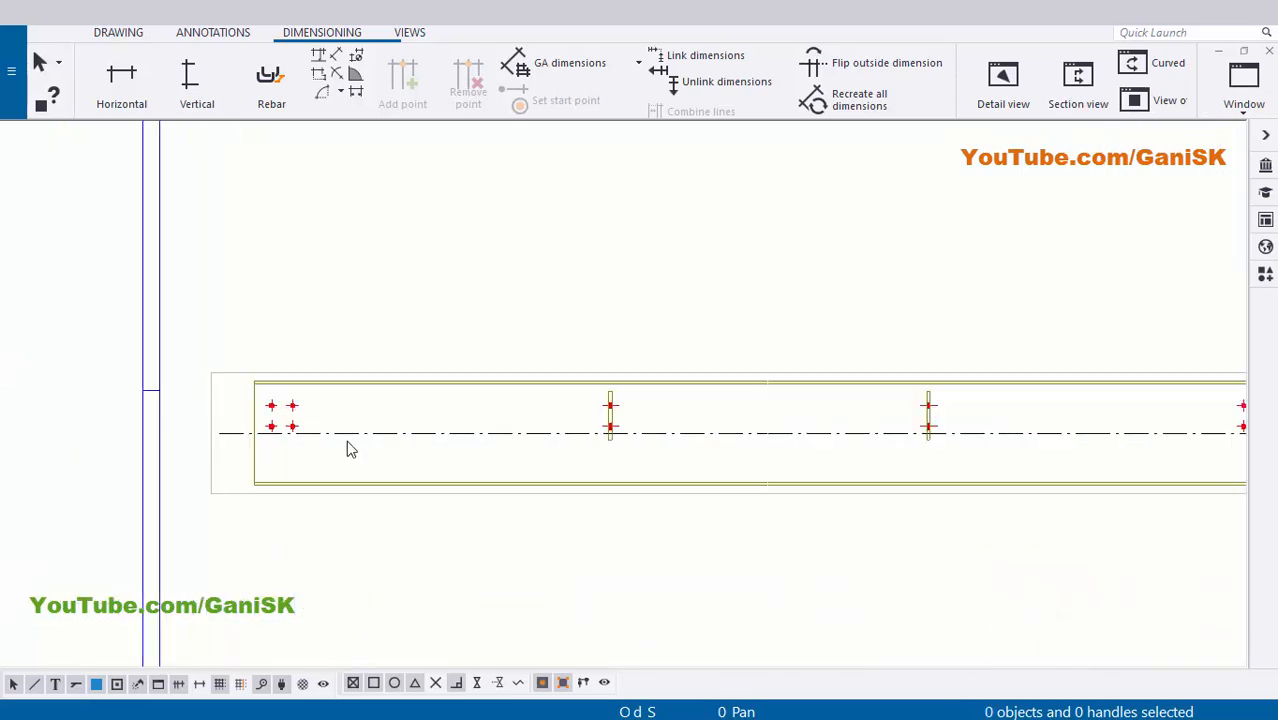
{"action": "left_click", "coordinate": [354, 497]}
{"action": "scroll", "coordinate": [268, 417], "scroll_direction": "up", "scroll_amount": 4}
{"action": "scroll", "coordinate": [340, 436], "scroll_direction": "down", "scroll_amount": 3}
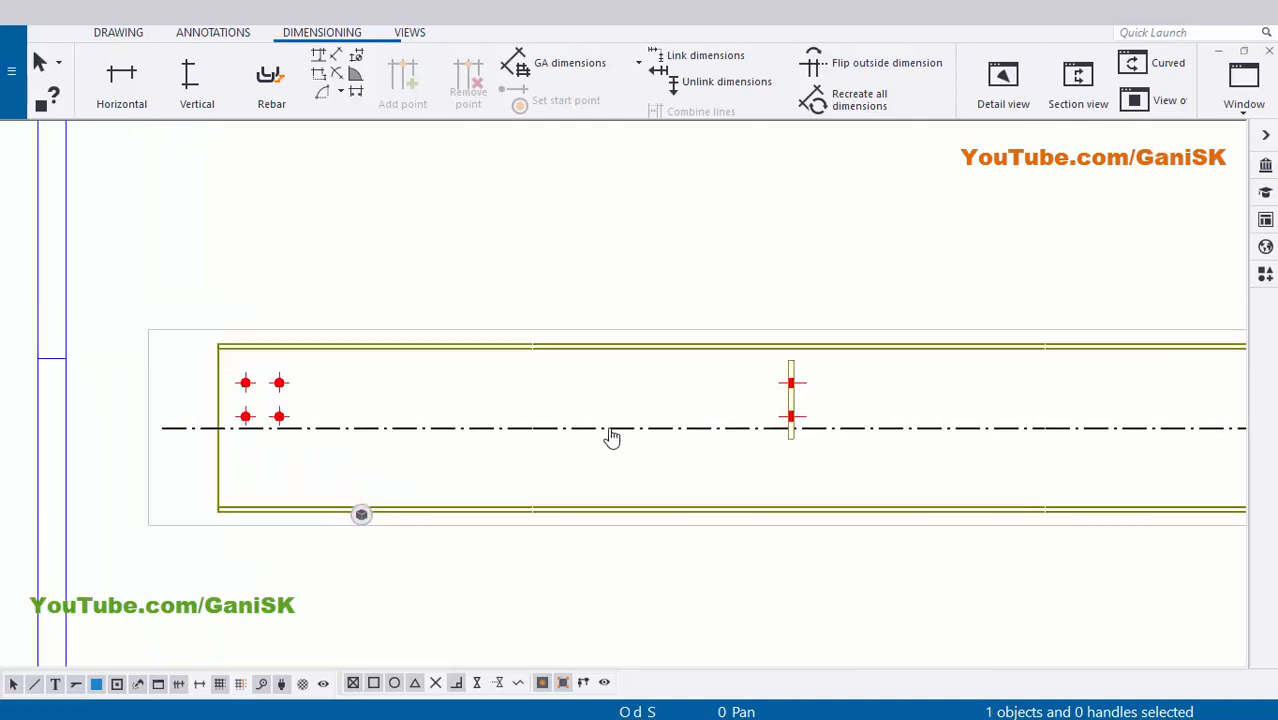
{"action": "middle_click_drag", "start_coordinate": [610, 436], "coordinate": [422, 436]}
{"action": "scroll", "coordinate": [632, 408], "scroll_direction": "down", "scroll_amount": 4}
{"action": "middle_click_drag", "start_coordinate": [880, 418], "coordinate": [802, 395]}
{"action": "scroll", "coordinate": [1029, 408], "scroll_direction": "down", "scroll_amount": 3}
{"action": "mouse_move", "coordinate": [976, 380]}
{"action": "middle_mouse_down"}
{"action": "mouse_move", "coordinate": [947, 428]}
{"action": "mouse_move", "coordinate": [793, 451]}
{"action": "middle_mouse_up"}
{"action": "scroll", "coordinate": [826, 432], "scroll_direction": "up", "scroll_amount": 2}
{"action": "scroll", "coordinate": [774, 456], "scroll_direction": "down", "scroll_amount": 3}
{"action": "scroll", "coordinate": [1073, 472], "scroll_direction": "up", "scroll_amount": 1}
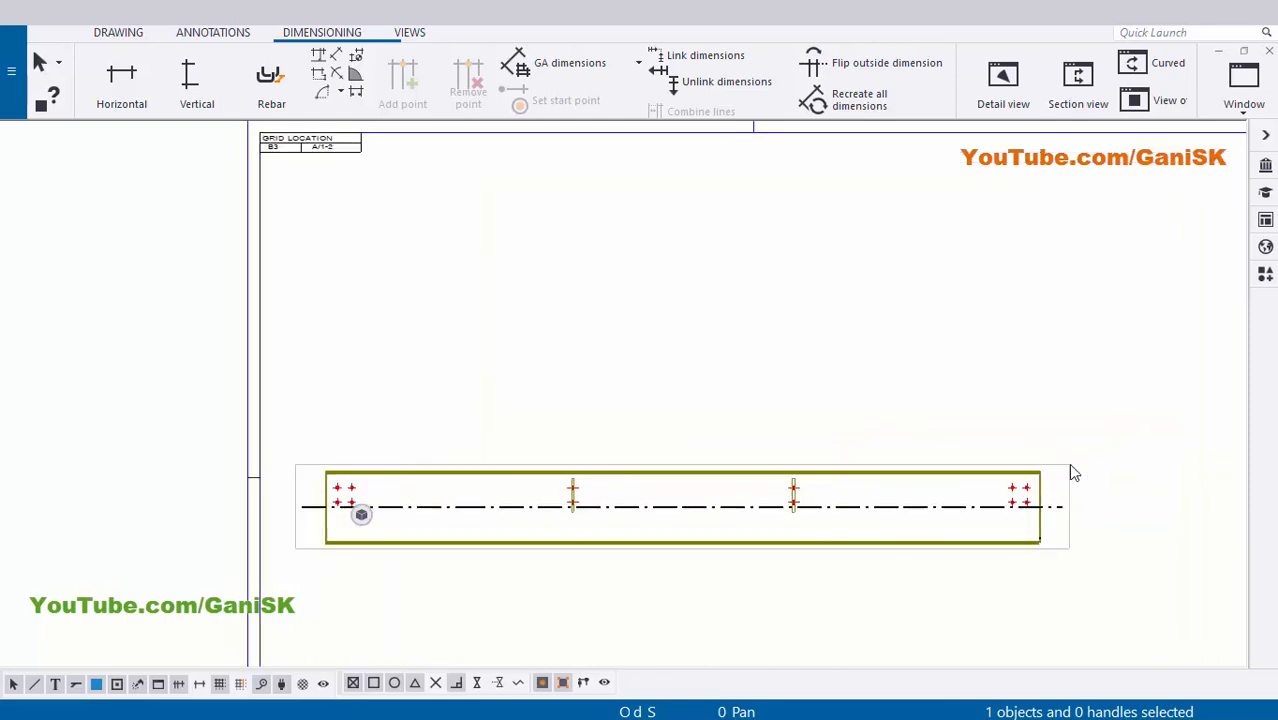
Move the beam's front view up towards the upper part of the drawing sheet
{"action": "left_click", "coordinate": [1069, 468]}
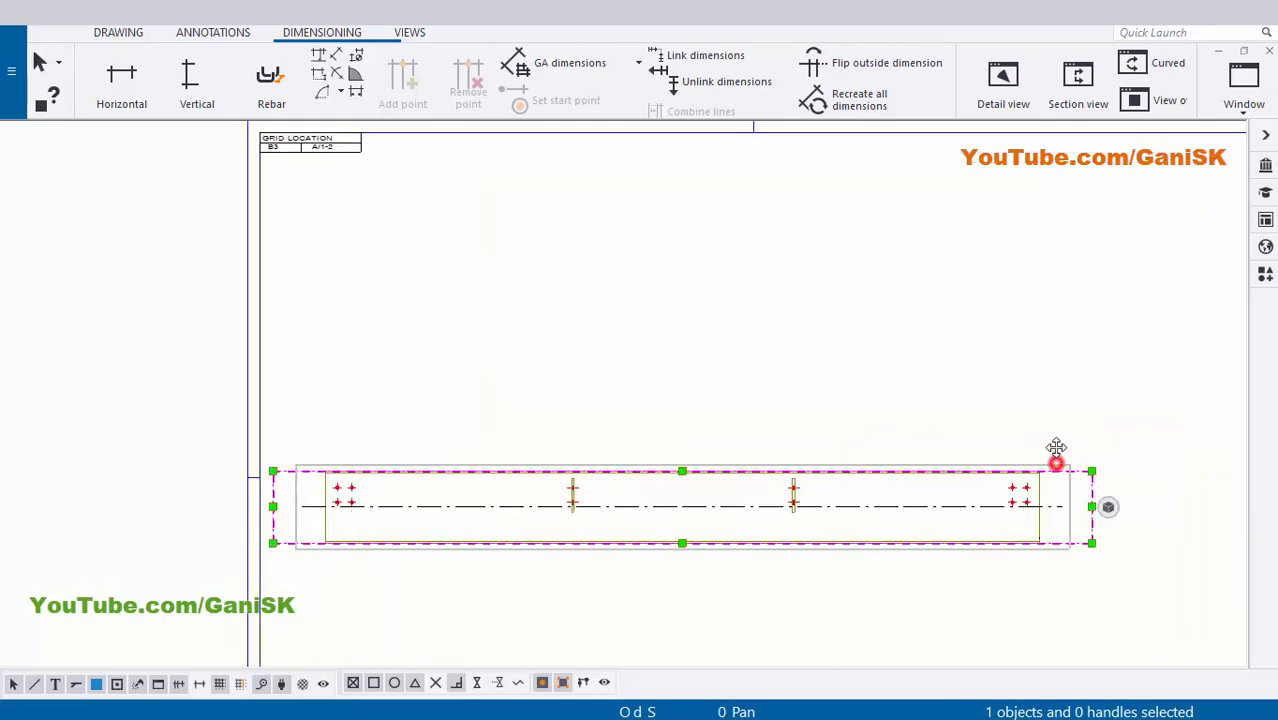
{"action": "mouse_move", "coordinate": [1055, 462]}
{"action": "left_mouse_down"}
{"action": "mouse_move", "coordinate": [1100, 262]}
{"action": "mouse_move", "coordinate": [1142, 280]}
{"action": "left_mouse_up"}
{"action": "left_click", "coordinate": [937, 423]}
Check the repositioned front view and identify the beam and shear plate as separately selectable parts
{"action": "scroll", "coordinate": [1032, 426], "scroll_direction": "down", "scroll_amount": 3}
{"action": "middle_click_drag", "start_coordinate": [1032, 426], "coordinate": [894, 452]}
{"action": "scroll", "coordinate": [830, 432], "scroll_direction": "up", "scroll_amount": 3}
{"action": "middle_click_drag", "start_coordinate": [678, 508], "coordinate": [808, 578]}
{"action": "scroll", "coordinate": [604, 446], "scroll_direction": "up", "scroll_amount": 5}
{"action": "scroll", "coordinate": [665, 472], "scroll_direction": "down", "scroll_amount": 1}
{"action": "middle_click_drag", "start_coordinate": [655, 476], "coordinate": [578, 475]}
{"action": "scroll", "coordinate": [697, 452], "scroll_direction": "up", "scroll_amount": 2}
{"action": "scroll", "coordinate": [884, 471], "scroll_direction": "down", "scroll_amount": 4}
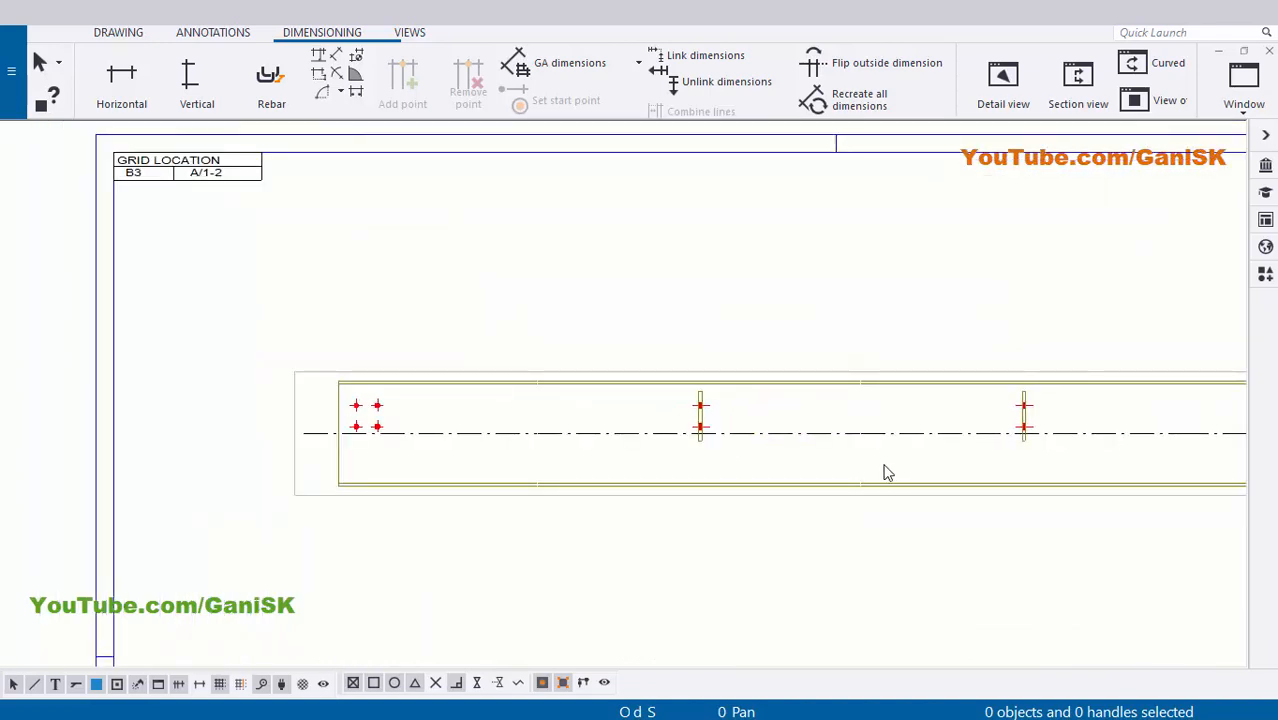
{"action": "middle_click_drag", "start_coordinate": [819, 418], "coordinate": [748, 407]}
{"action": "scroll", "coordinate": [716, 446], "scroll_direction": "up", "scroll_amount": 3}
{"action": "left_click", "coordinate": [705, 465]}
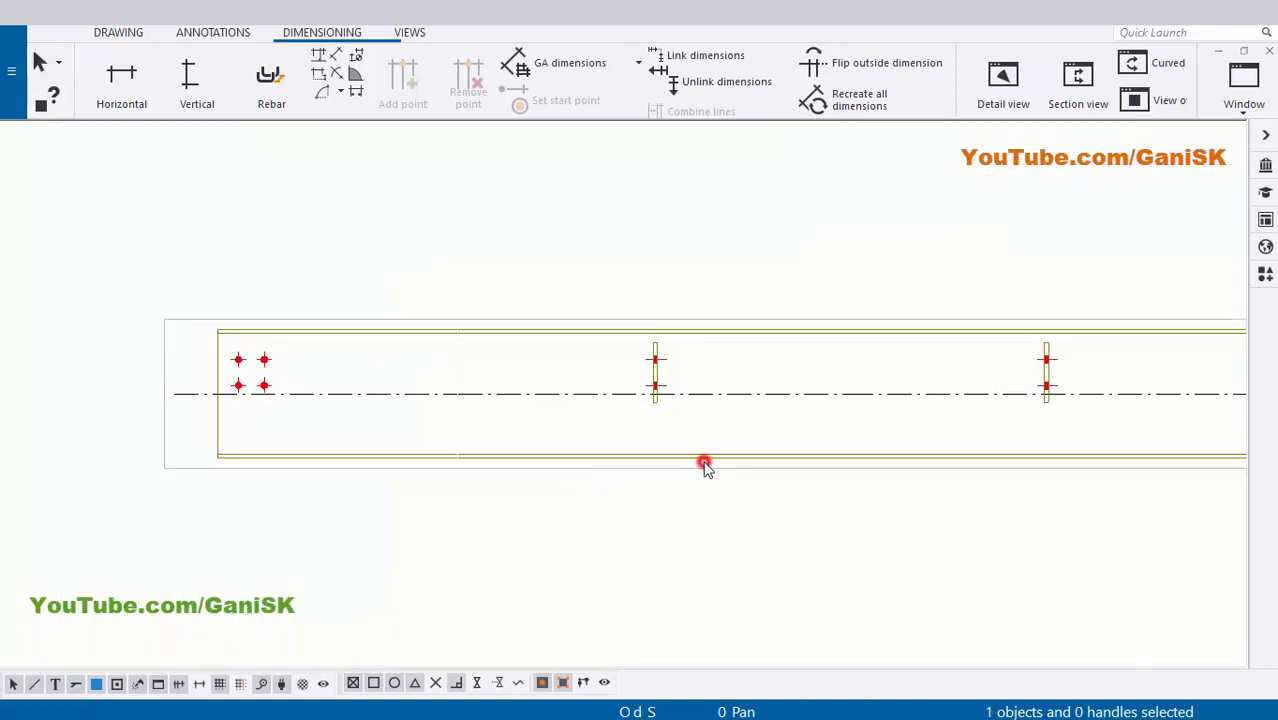
{"action": "left_click", "coordinate": [658, 398]}
{"action": "left_click", "coordinate": [700, 429]}
{"action": "scroll", "coordinate": [522, 469], "scroll_direction": "down", "scroll_amount": 2}
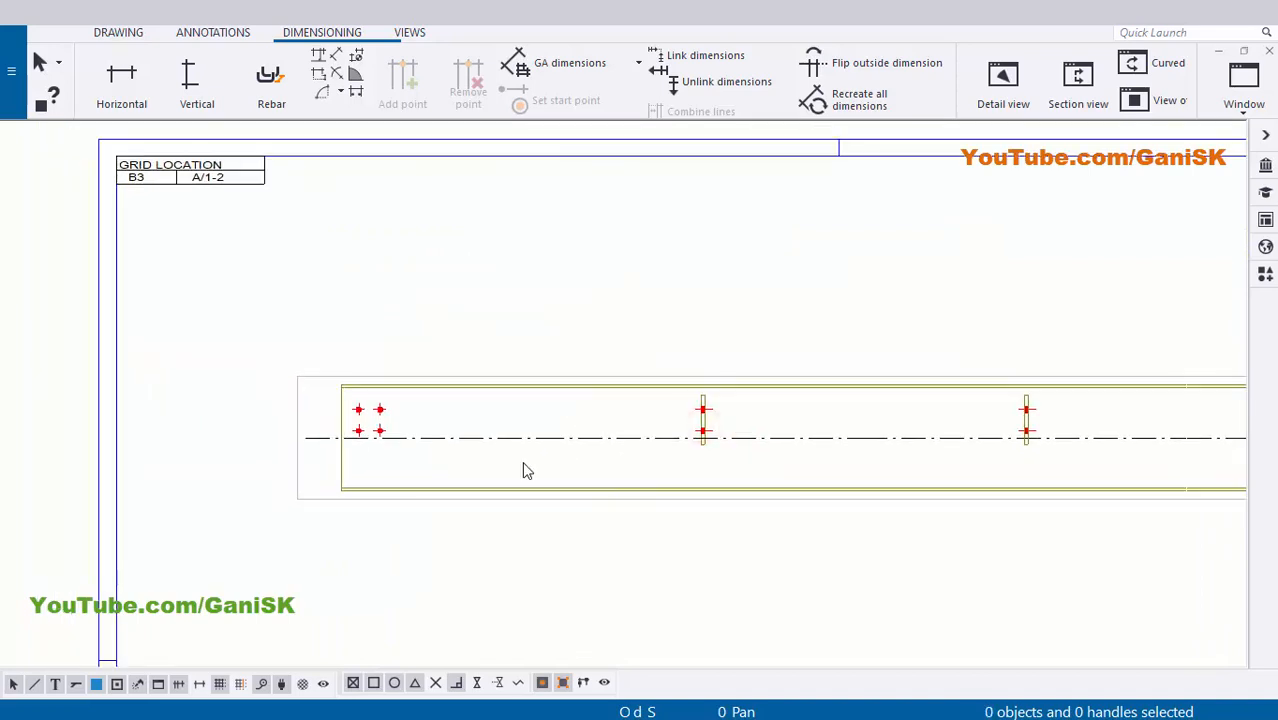
Create single-part views of the main beam within the assembly drawing
{"action": "scroll", "coordinate": [534, 514], "scroll_direction": "up", "scroll_amount": 3}
{"action": "left_click", "coordinate": [533, 510]}
{"action": "right_click", "coordinate": [533, 510]}
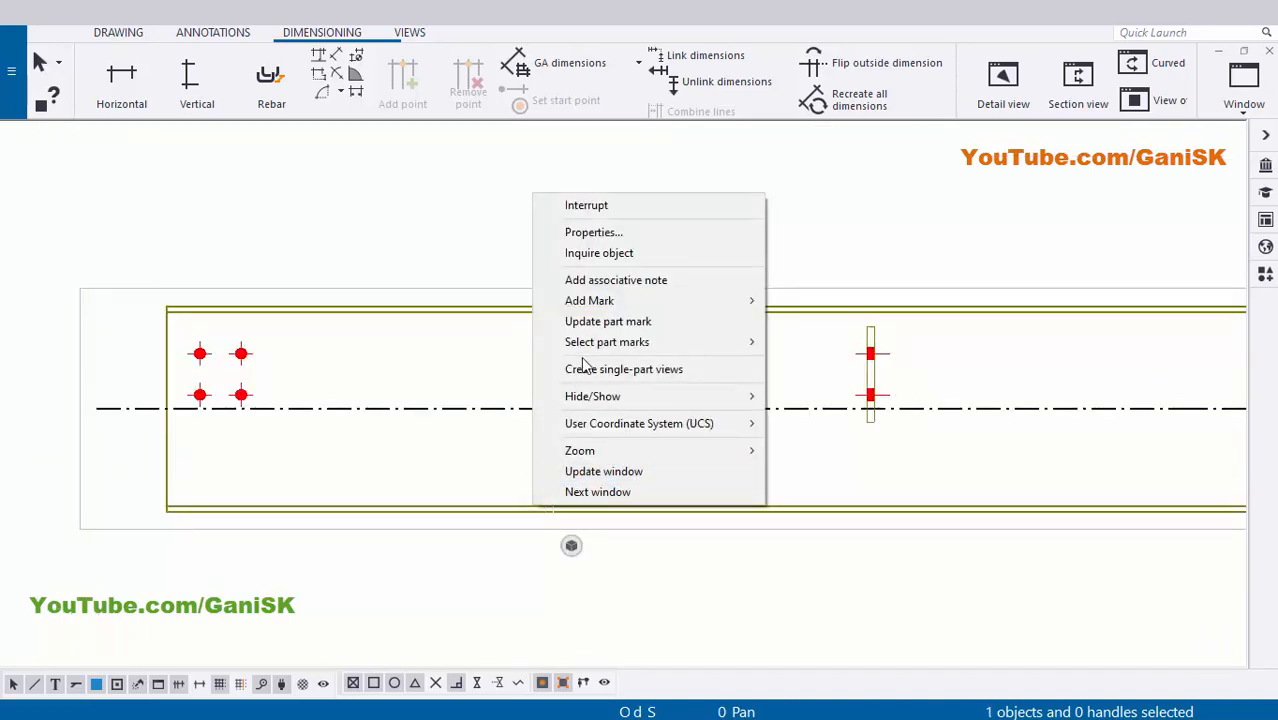
{"action": "left_click", "coordinate": [671, 370]}
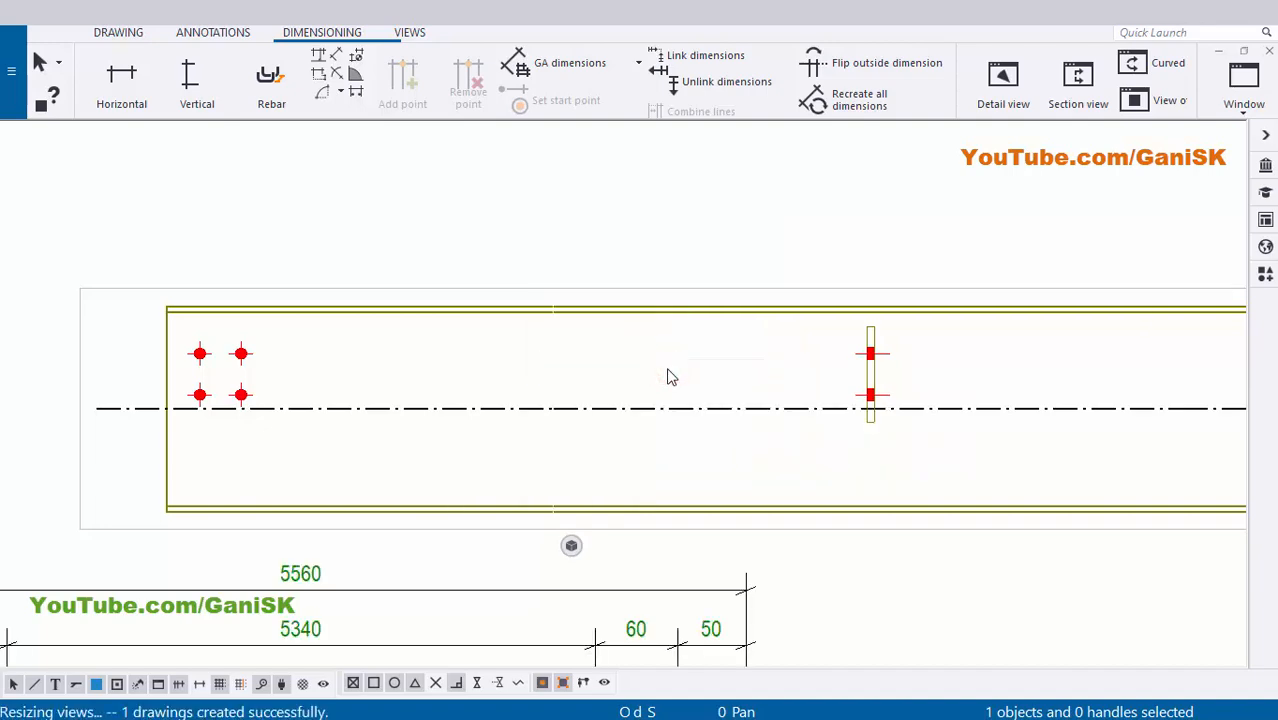
Examine the beam's new single-part view, including its overall length, bolt-hole dimensions, part mark and bolt marks
{"action": "scroll", "coordinate": [734, 404], "scroll_direction": "down", "scroll_amount": 5}
{"action": "middle_click_drag", "start_coordinate": [736, 320], "coordinate": [736, 160]}
{"action": "scroll", "coordinate": [390, 433], "scroll_direction": "up", "scroll_amount": 4}
{"action": "middle_click_drag", "start_coordinate": [452, 355], "coordinate": [450, 442]}
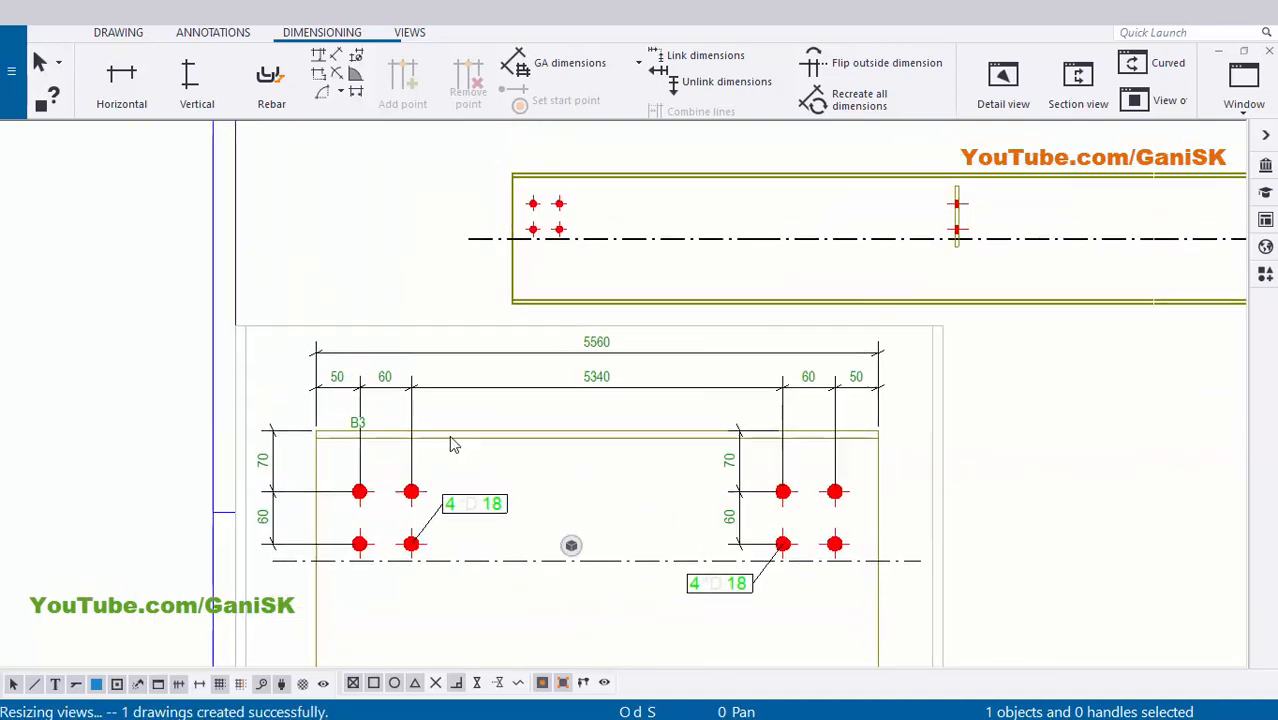
{"action": "scroll", "coordinate": [450, 440], "scroll_direction": "up", "scroll_amount": 1}
{"action": "left_click", "coordinate": [569, 434]}
{"action": "scroll", "coordinate": [626, 452], "scroll_direction": "down", "scroll_amount": 1}
{"action": "middle_click_drag", "start_coordinate": [626, 448], "coordinate": [613, 397]}
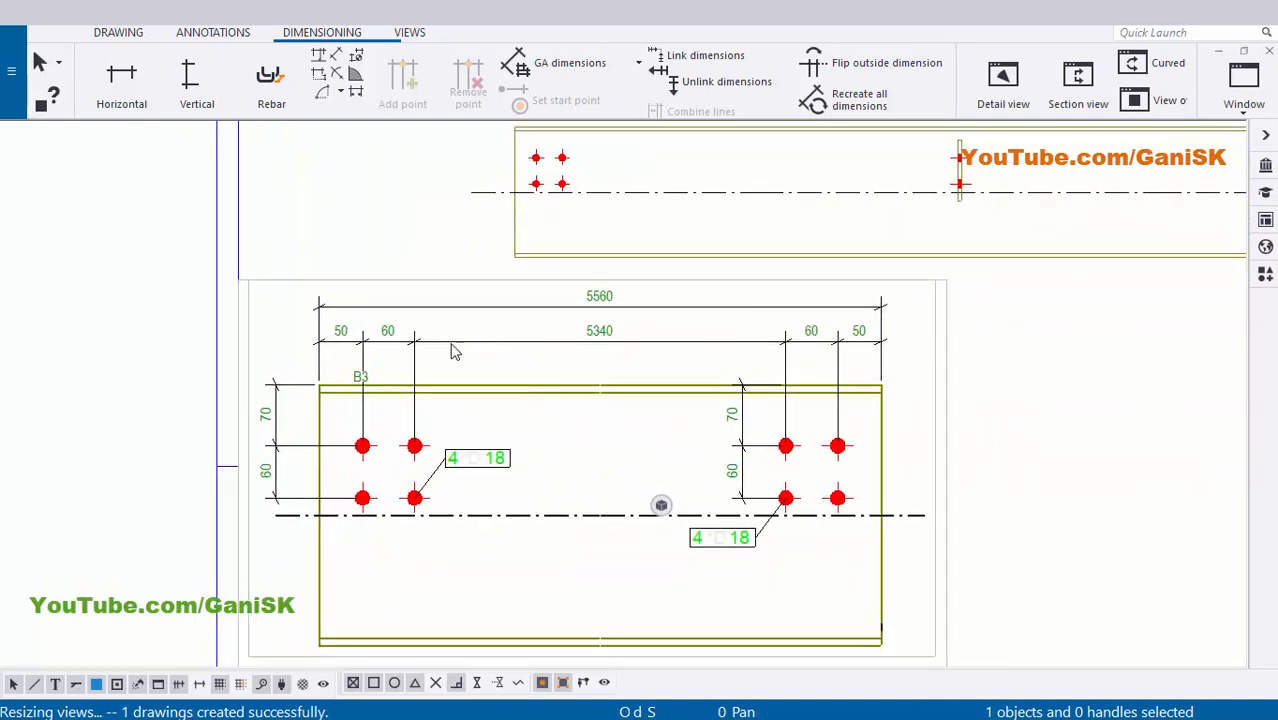
{"action": "scroll", "coordinate": [449, 343], "scroll_direction": "up", "scroll_amount": 4}
{"action": "scroll", "coordinate": [393, 352], "scroll_direction": "down", "scroll_amount": 1}
{"action": "scroll", "coordinate": [310, 375], "scroll_direction": "up", "scroll_amount": 2}
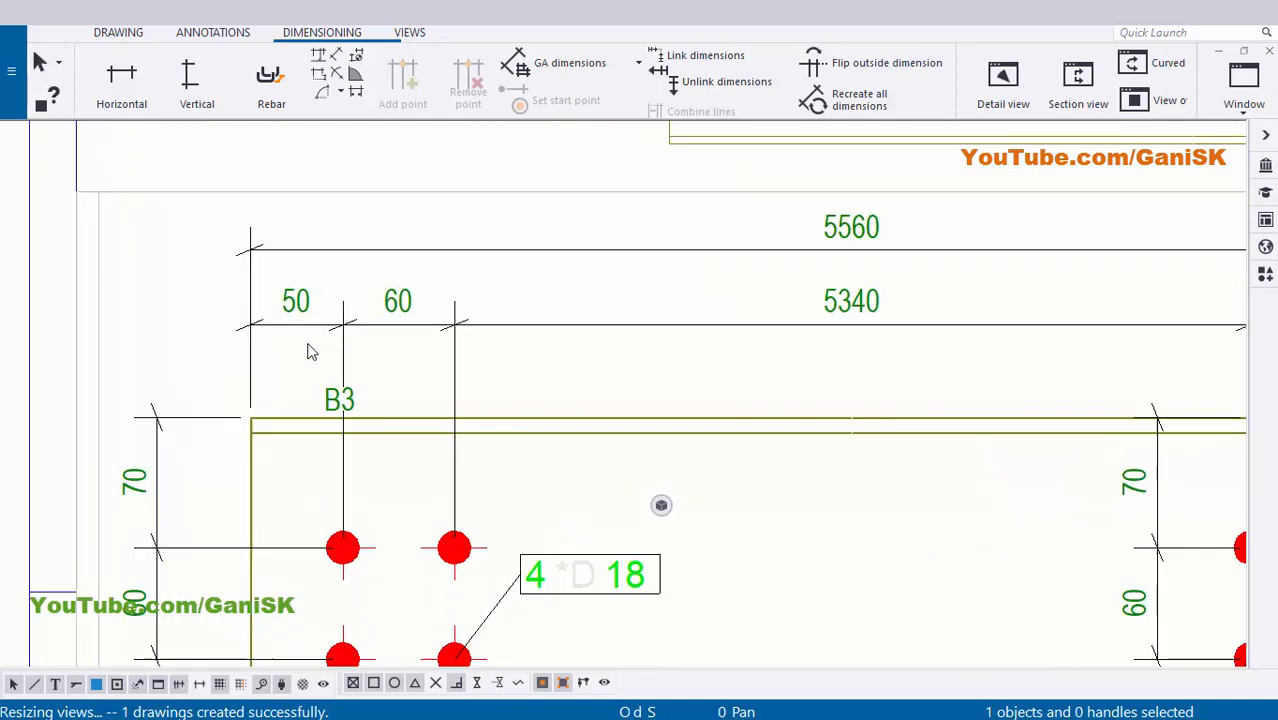
{"action": "scroll", "coordinate": [315, 440], "scroll_direction": "down", "scroll_amount": 2}
{"action": "middle_click_drag", "start_coordinate": [317, 456], "coordinate": [307, 420]}
{"action": "scroll", "coordinate": [541, 495], "scroll_direction": "down", "scroll_amount": 1}
{"action": "scroll", "coordinate": [541, 495], "scroll_direction": "down", "scroll_amount": 2}
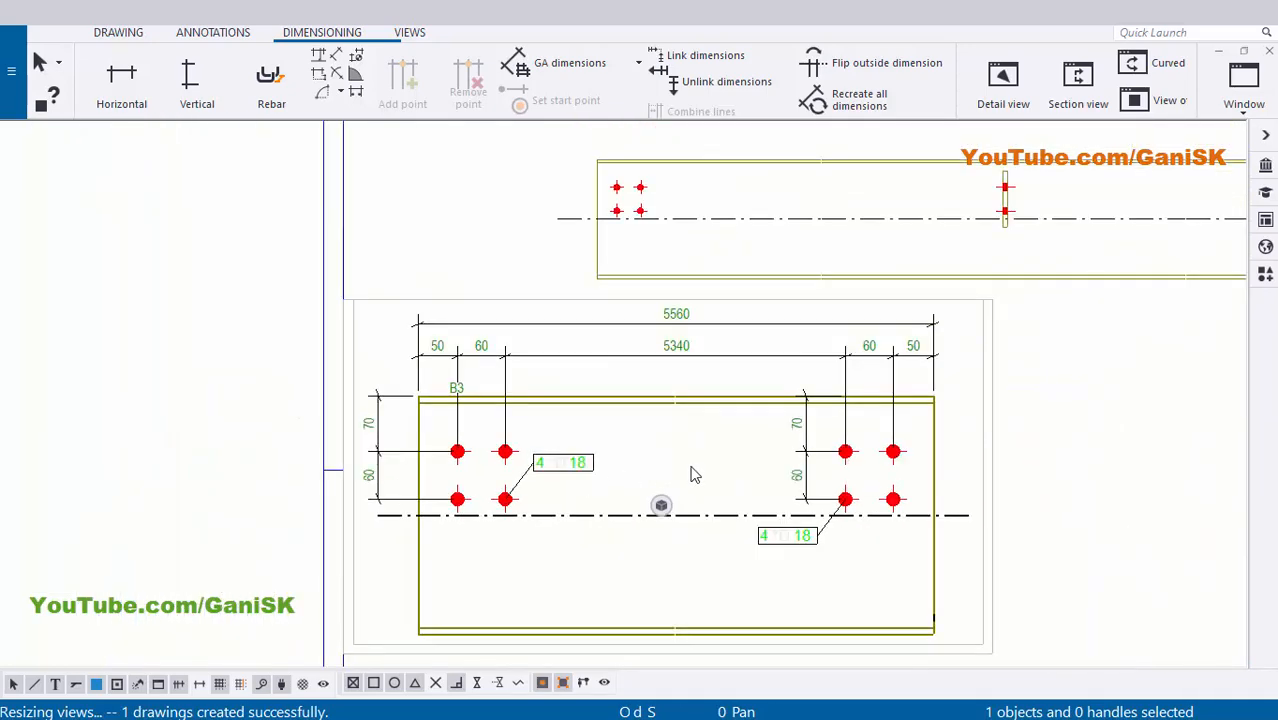
{"action": "middle_click_drag", "start_coordinate": [693, 474], "coordinate": [623, 470]}
{"action": "scroll", "coordinate": [600, 430], "scroll_direction": "up", "scroll_amount": 2}
{"action": "scroll", "coordinate": [733, 472], "scroll_direction": "down", "scroll_amount": 2}
{"action": "middle_click_drag", "start_coordinate": [733, 472], "coordinate": [635, 467]}
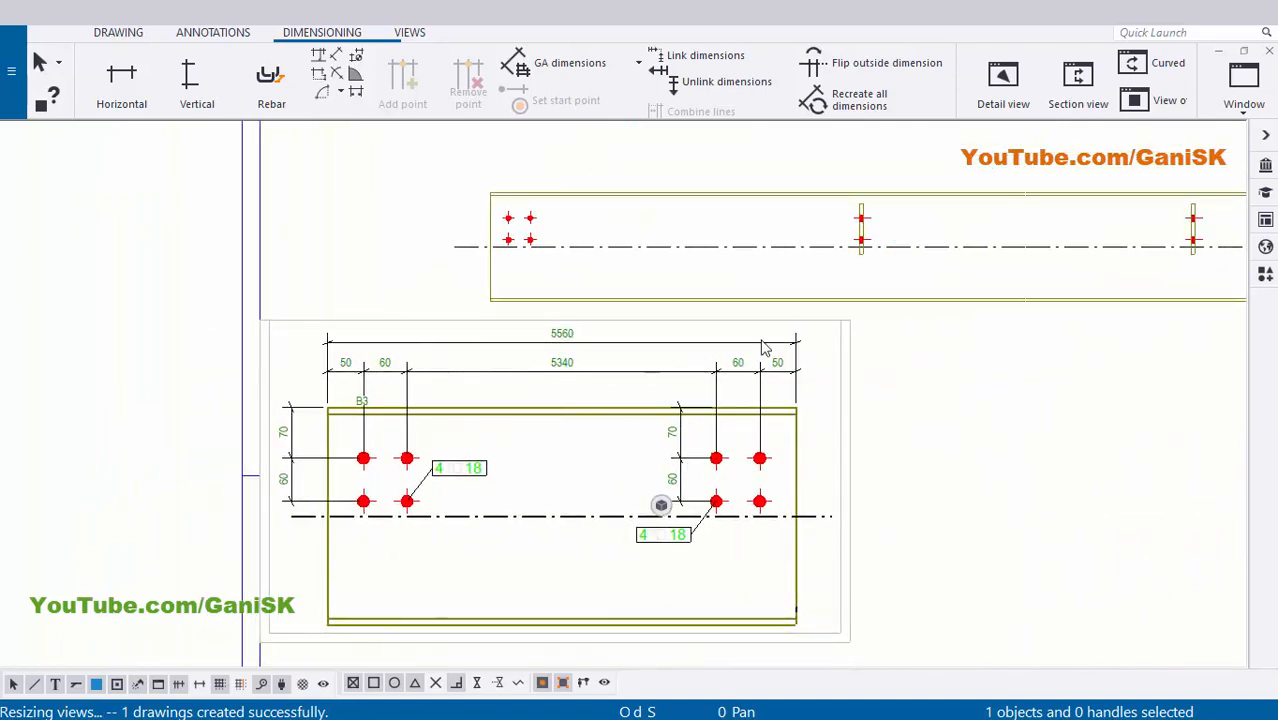
{"action": "scroll", "coordinate": [466, 430], "scroll_direction": "up", "scroll_amount": 2}
{"action": "scroll", "coordinate": [516, 451], "scroll_direction": "down", "scroll_amount": 2}
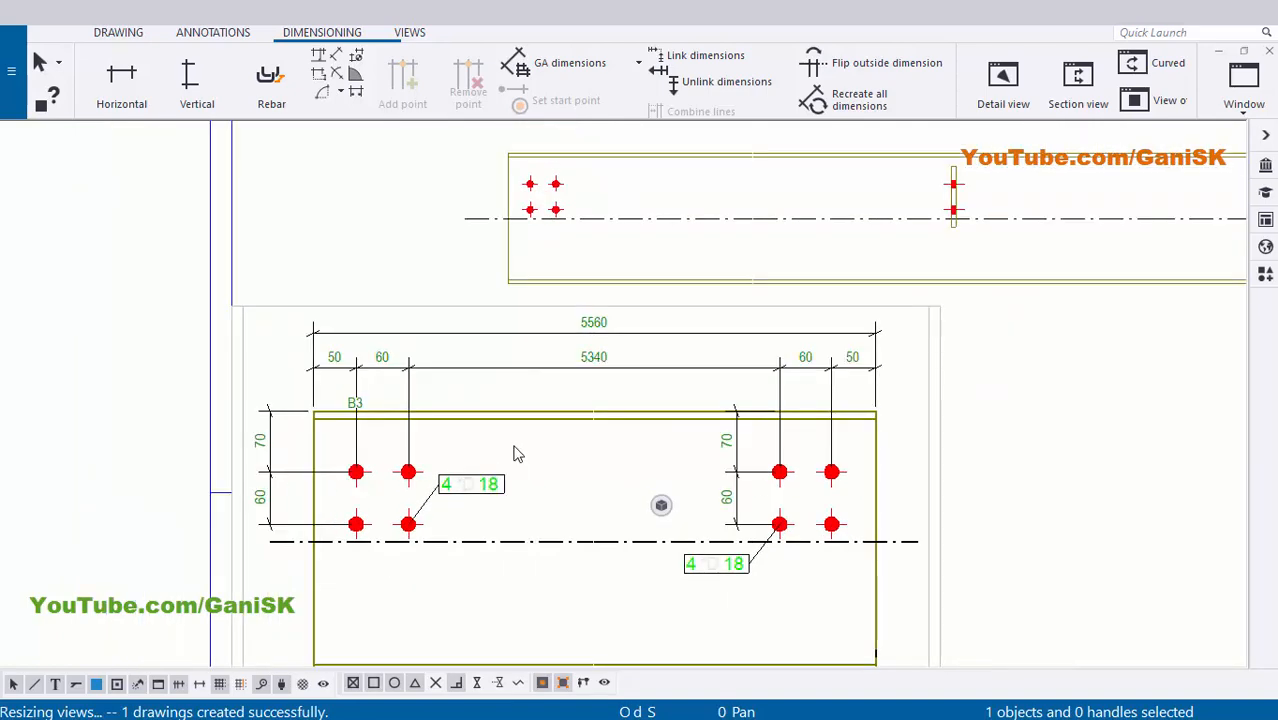
Delete the horizontal bolt-hole dimension chain below the overall length dimension in the beam's single-part view
{"action": "scroll", "coordinate": [422, 419], "scroll_direction": "up", "scroll_amount": 3}
{"action": "left_click", "coordinate": [563, 390]}
{"action": "key", "text": "Delete"}
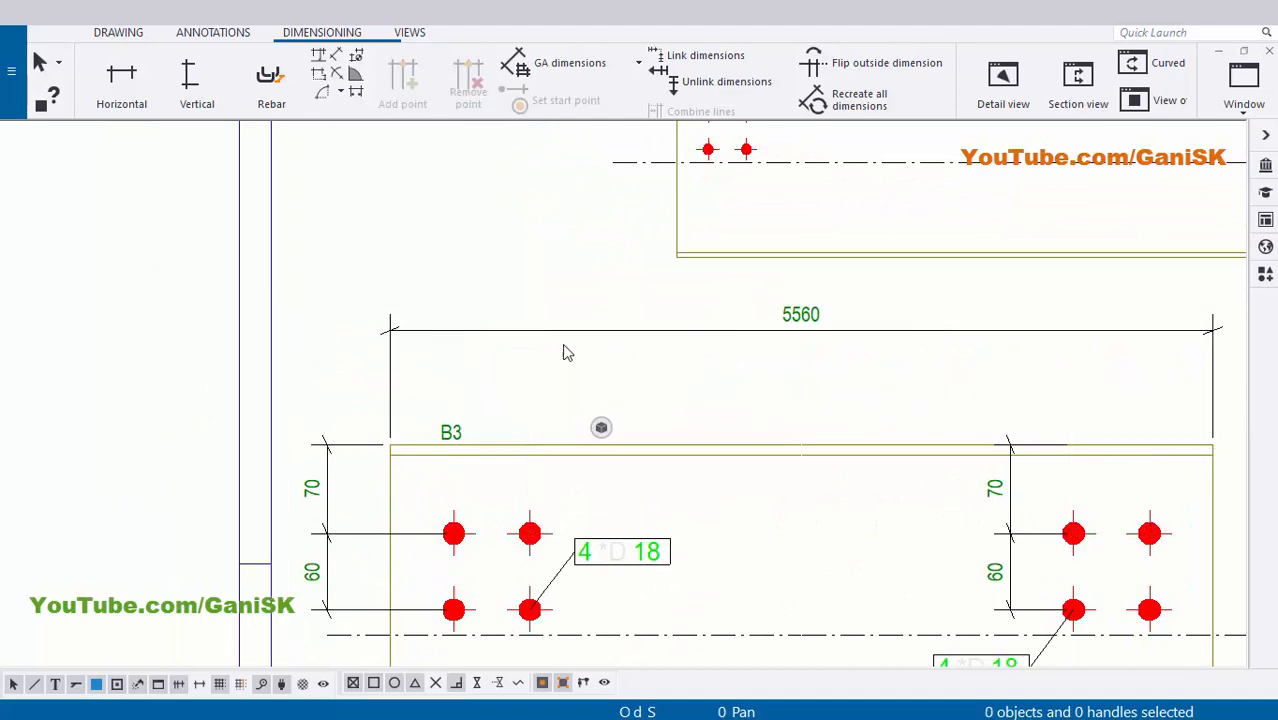
Delete the overall length dimension, the left-end vertical bolt-hole dimensions and the left bolt mark from the beam's single-part view
{"action": "left_click", "coordinate": [590, 332]}
{"action": "key", "text": "Delete"}
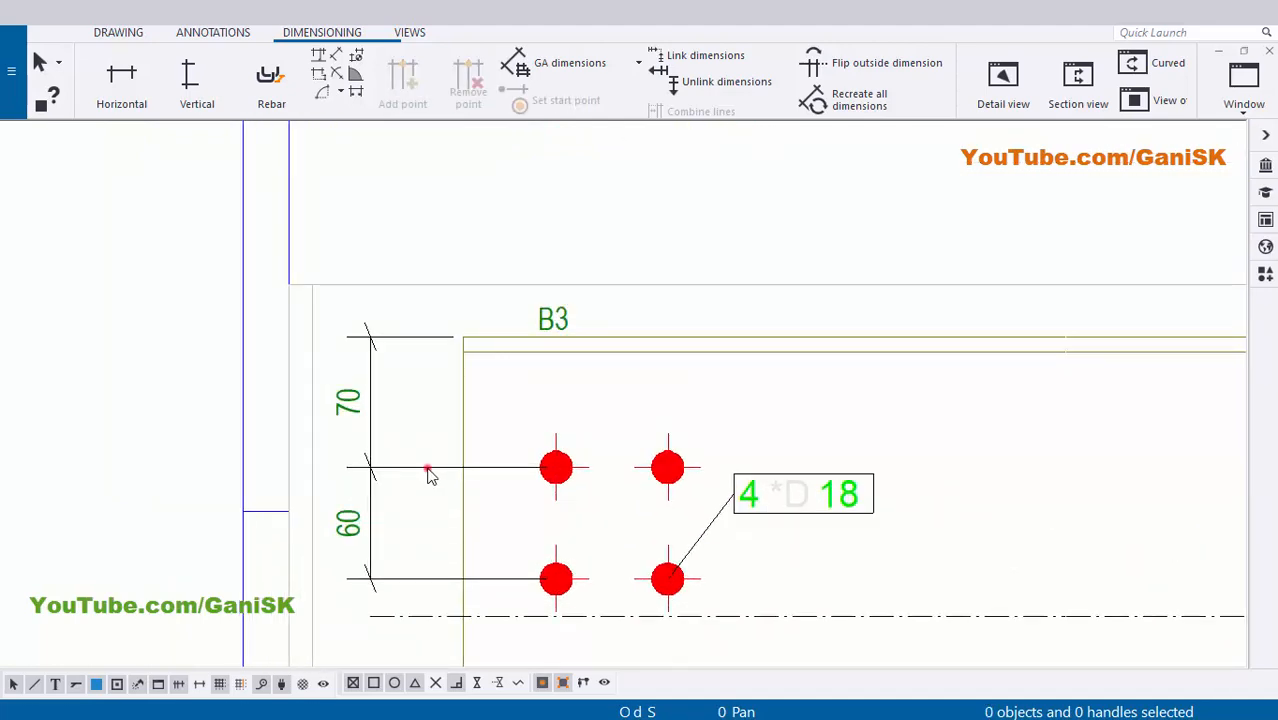
{"action": "left_click", "coordinate": [428, 469]}
{"action": "key", "text": "Delete"}
{"action": "left_click", "coordinate": [690, 446]}
{"action": "key", "text": "Delete"}
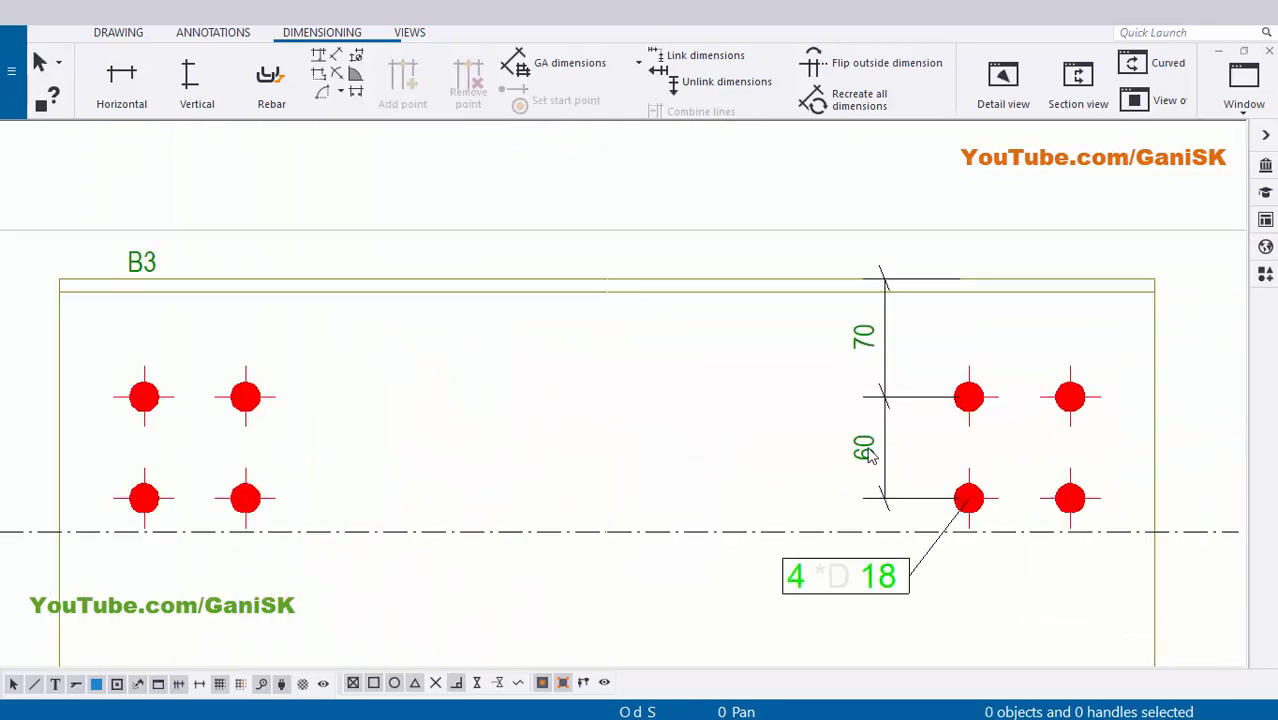
Delete the right-end vertical bolt-hole dimensions, the right bolt mark and the part mark from the single-part view
{"action": "left_click", "coordinate": [862, 437]}
{"action": "key", "text": "Delete"}
{"action": "left_click", "coordinate": [862, 568]}
{"action": "key", "text": "Delete"}
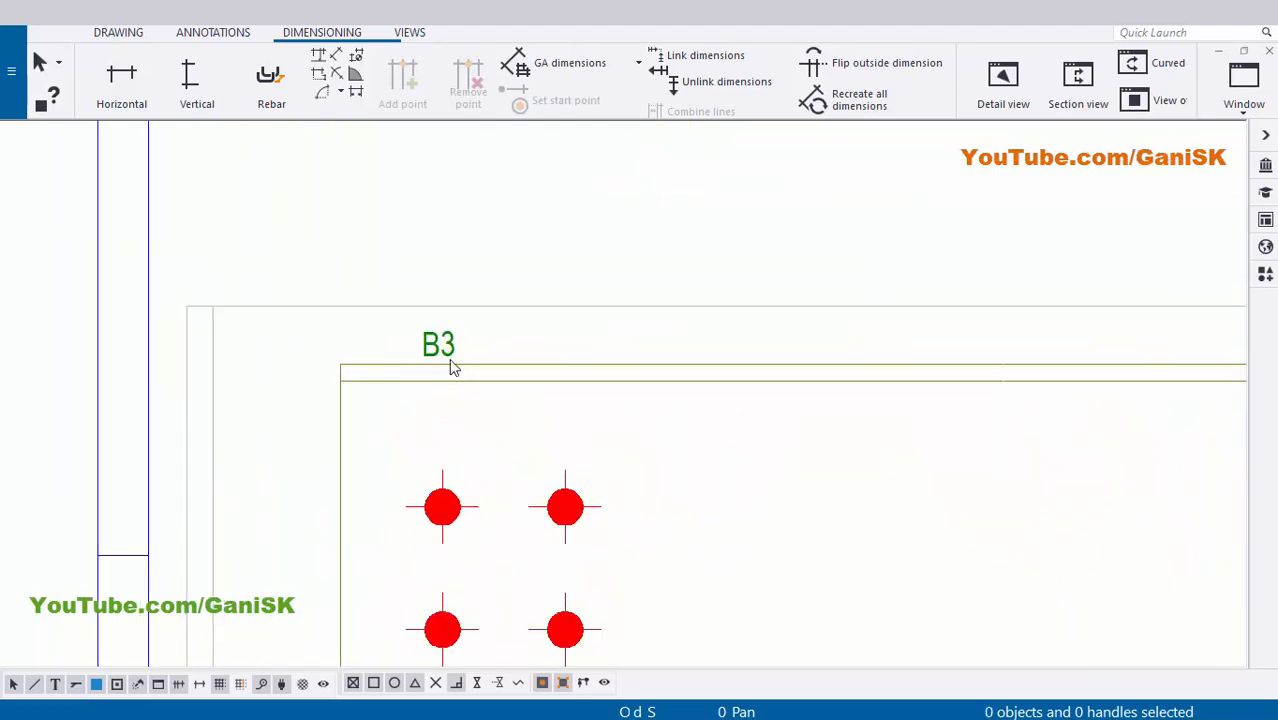
{"action": "left_click", "coordinate": [443, 342]}
{"action": "key", "text": "Delete"}
Check the scale in the view properties of the assembly's front view, leaving its settings as they are
{"action": "scroll", "coordinate": [593, 456], "scroll_direction": "down", "scroll_amount": 3}
{"action": "mouse_move", "coordinate": [709, 449]}
{"action": "middle_mouse_down"}
{"action": "mouse_move", "coordinate": [663, 454]}
{"action": "mouse_move", "coordinate": [622, 520]}
{"action": "middle_mouse_up"}
{"action": "scroll", "coordinate": [789, 348], "scroll_direction": "up", "scroll_amount": 3}
{"action": "middle_click_drag", "start_coordinate": [804, 346], "coordinate": [720, 394]}
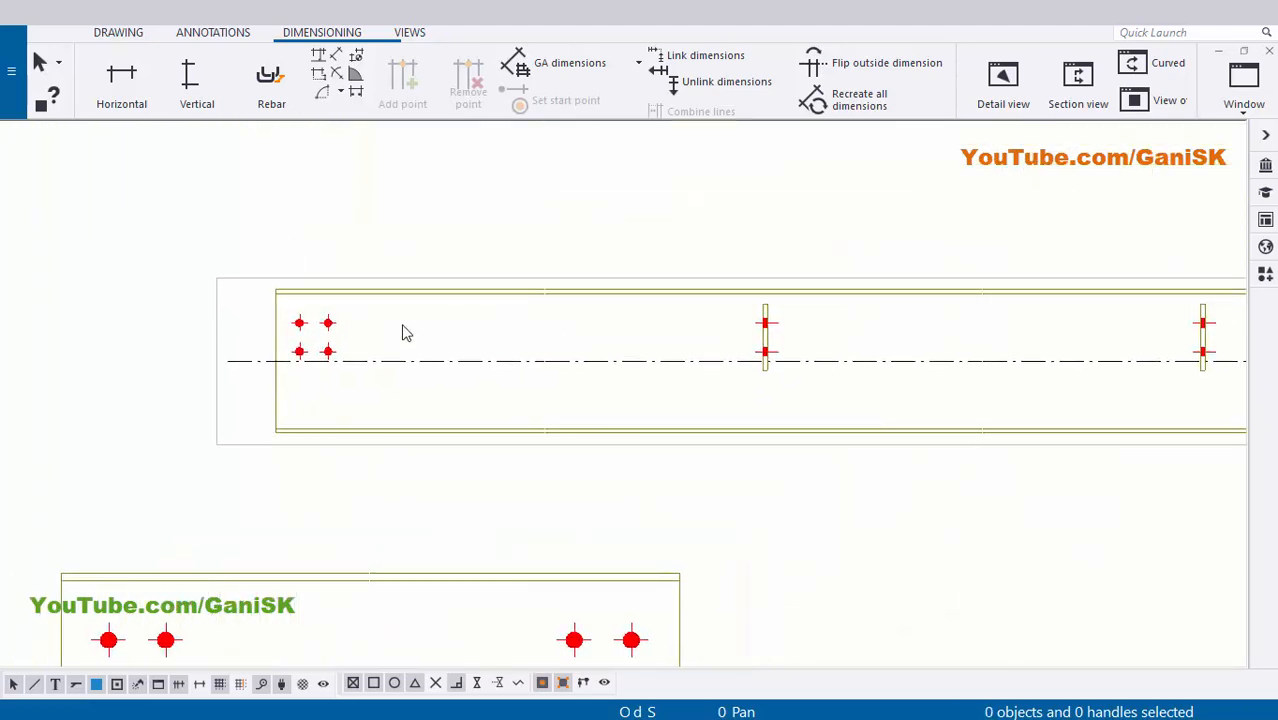
{"action": "scroll", "coordinate": [405, 333], "scroll_direction": "down", "scroll_amount": 2}
{"action": "scroll", "coordinate": [290, 420], "scroll_direction": "up", "scroll_amount": 1}
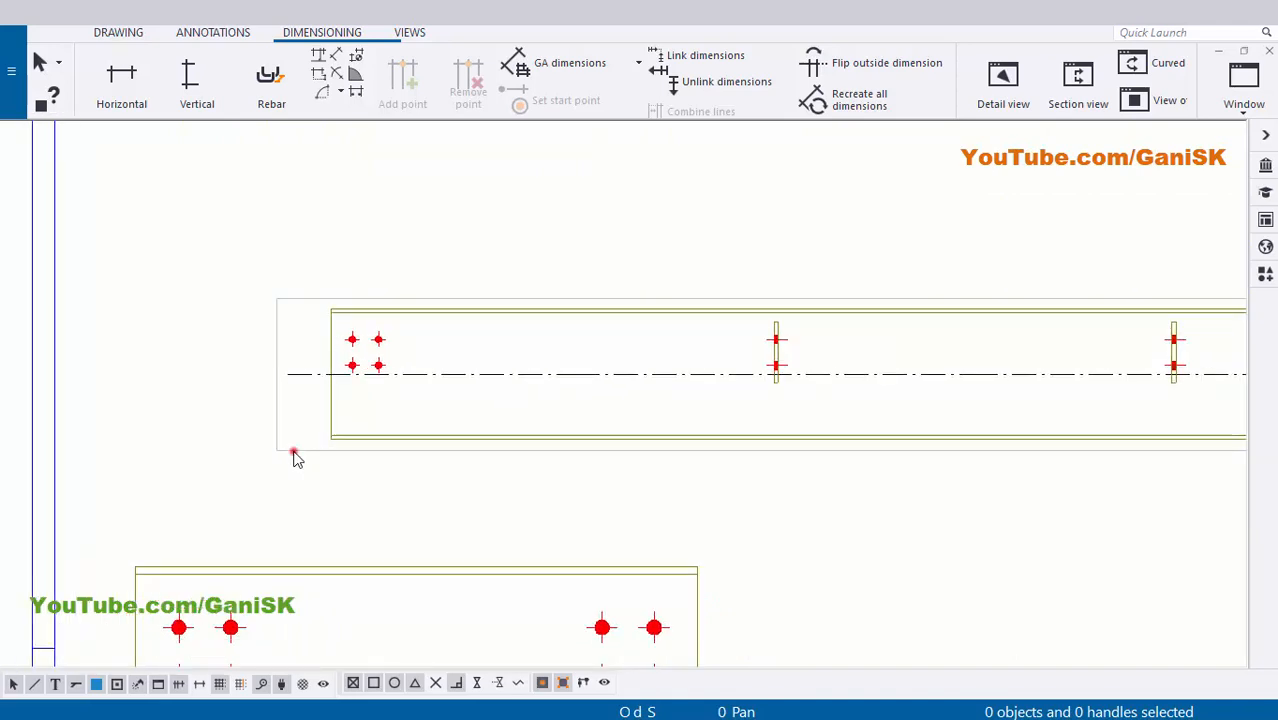
{"action": "left_click", "coordinate": [294, 455]}
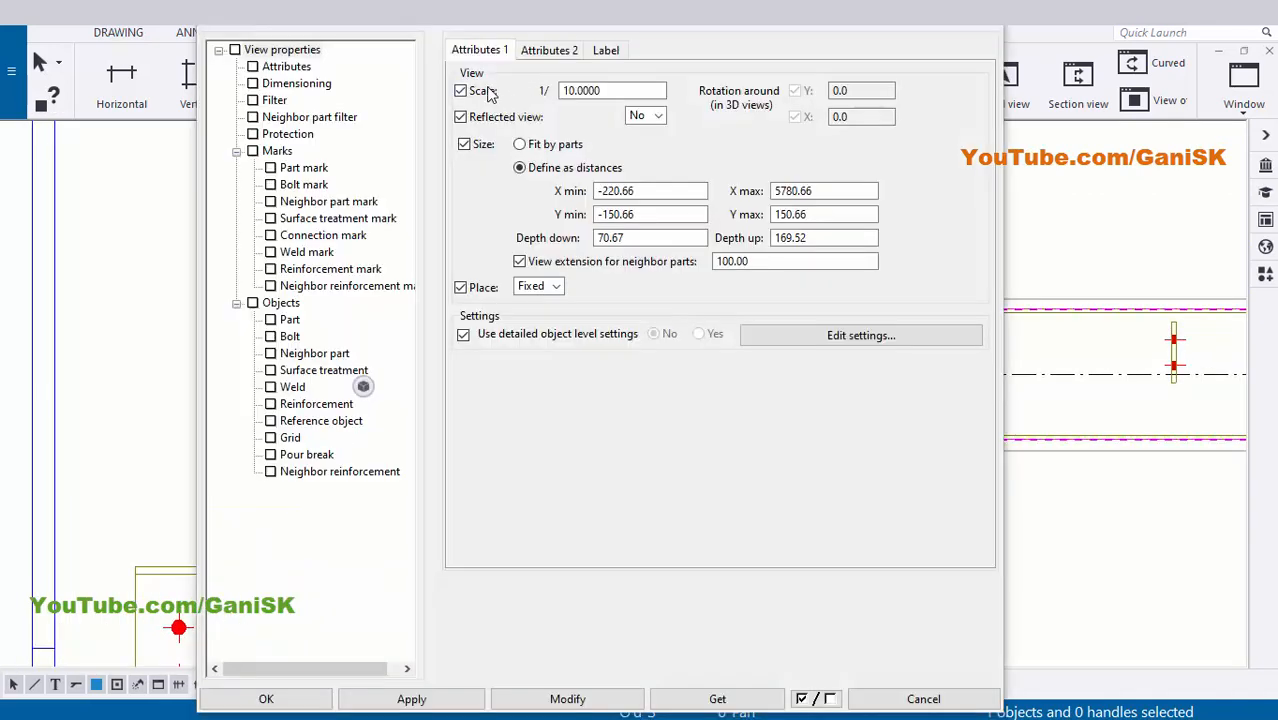
{"action": "left_click", "coordinate": [898, 699]}
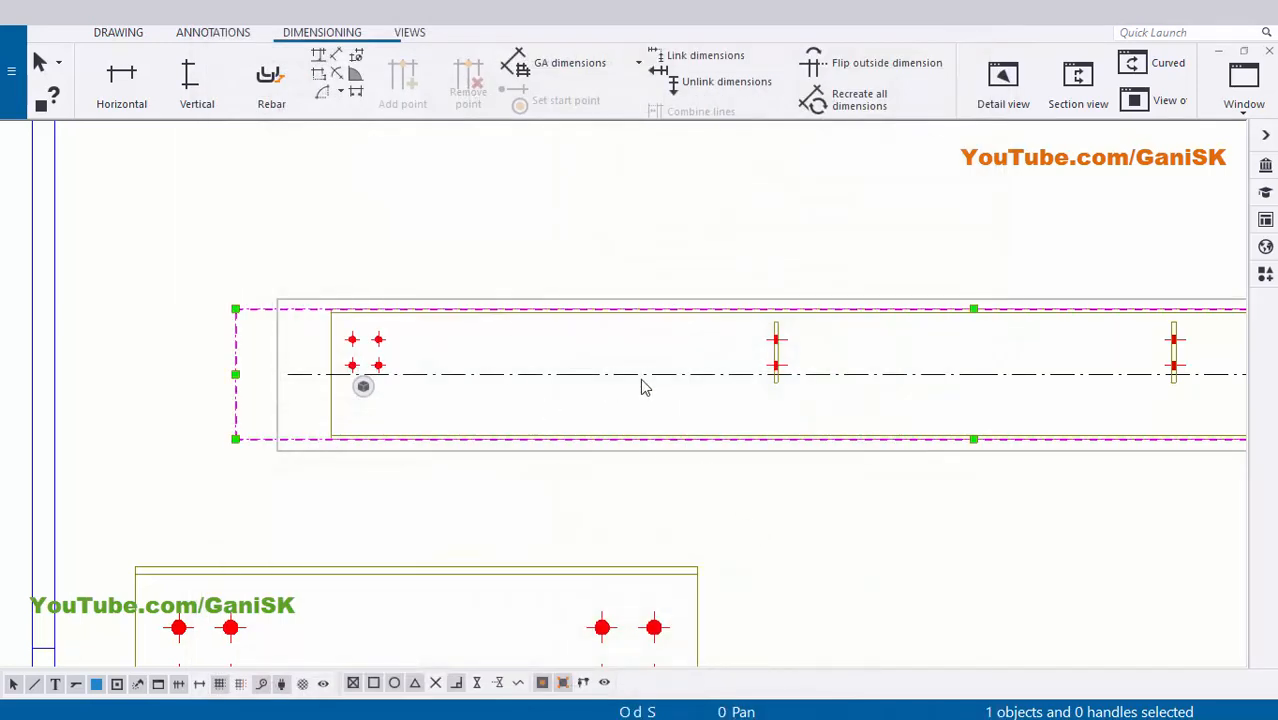
{"action": "left_click", "coordinate": [332, 475]}
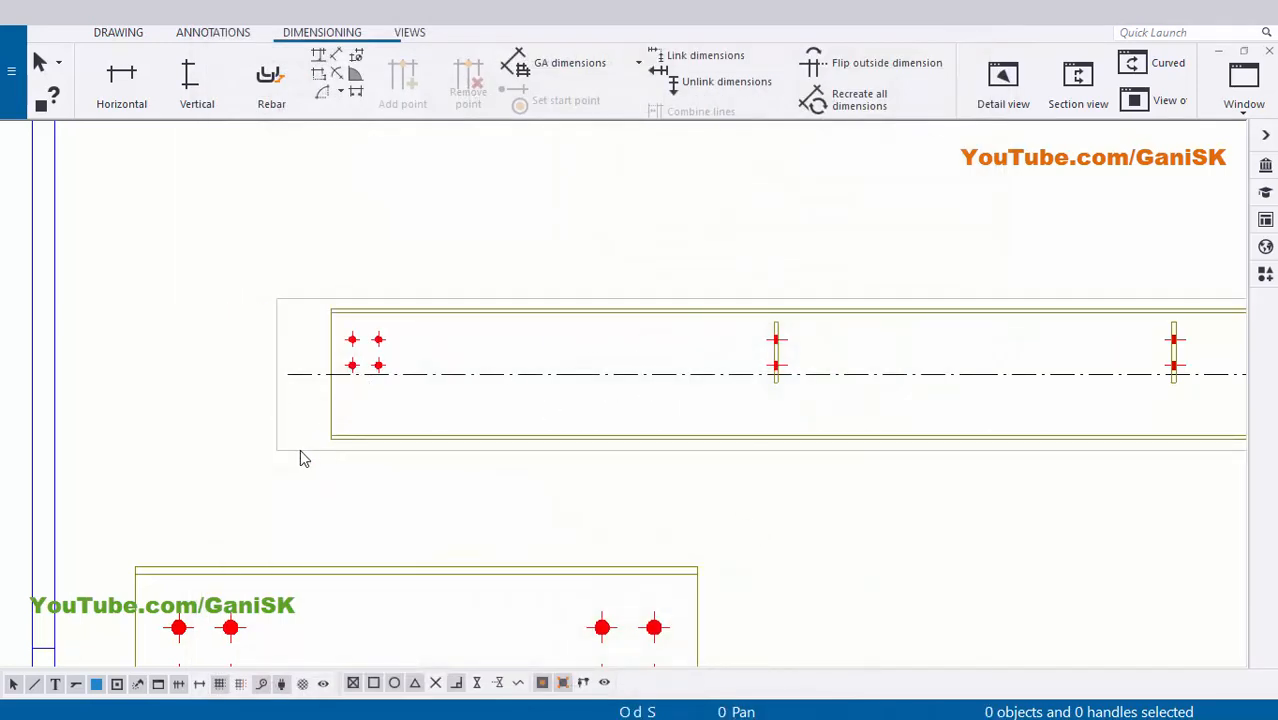
{"action": "scroll", "coordinate": [309, 467], "scroll_direction": "down", "scroll_amount": 2}
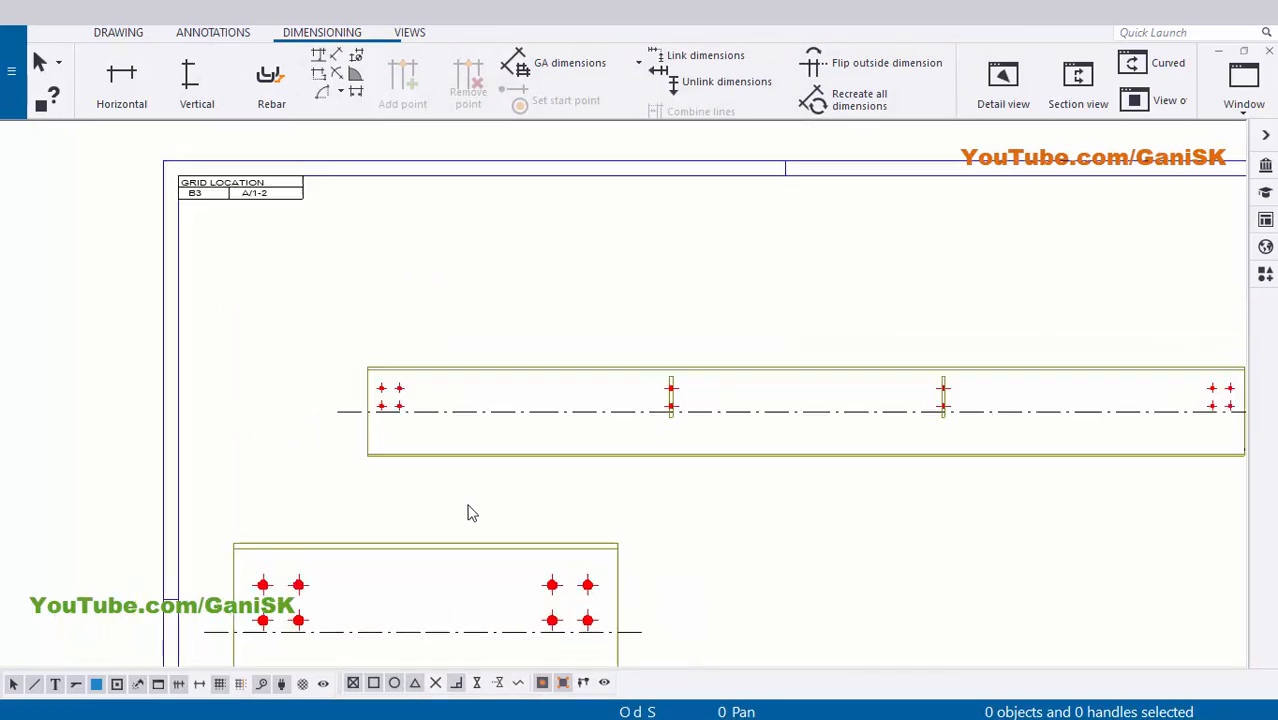
Set the scale of the beam's single-part view to 1/10 in its view properties
{"action": "mouse_move", "coordinate": [470, 513]}
{"action": "middle_mouse_down"}
{"action": "mouse_move", "coordinate": [476, 422]}
{"action": "mouse_move", "coordinate": [577, 462]}
{"action": "middle_mouse_up"}
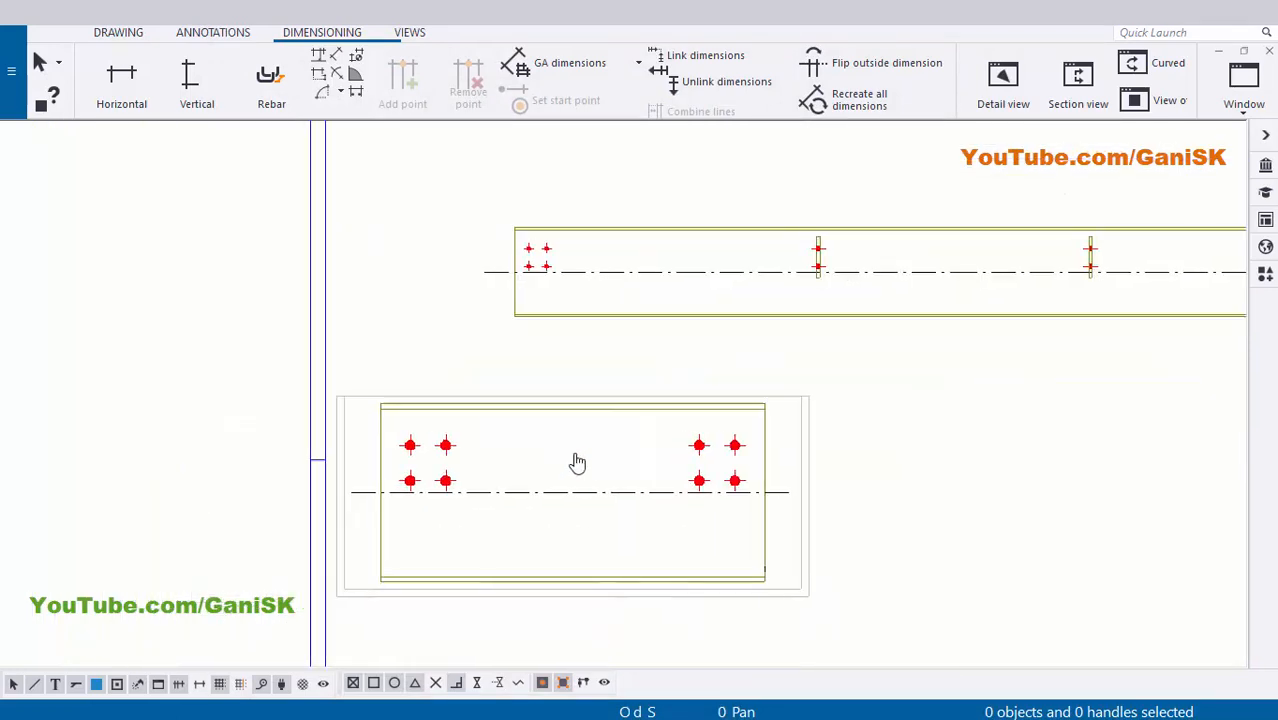
{"action": "scroll", "coordinate": [743, 524], "scroll_direction": "up", "scroll_amount": 2}
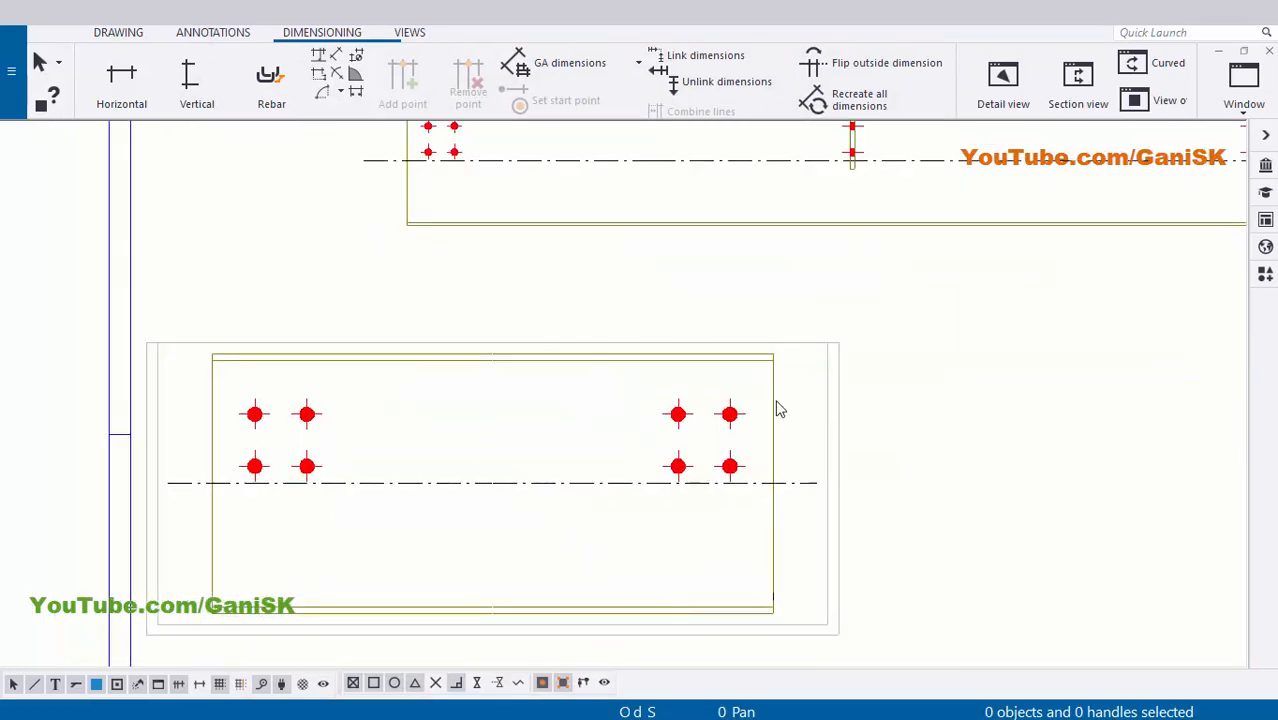
{"action": "scroll", "coordinate": [742, 530], "scroll_direction": "up", "scroll_amount": 1}
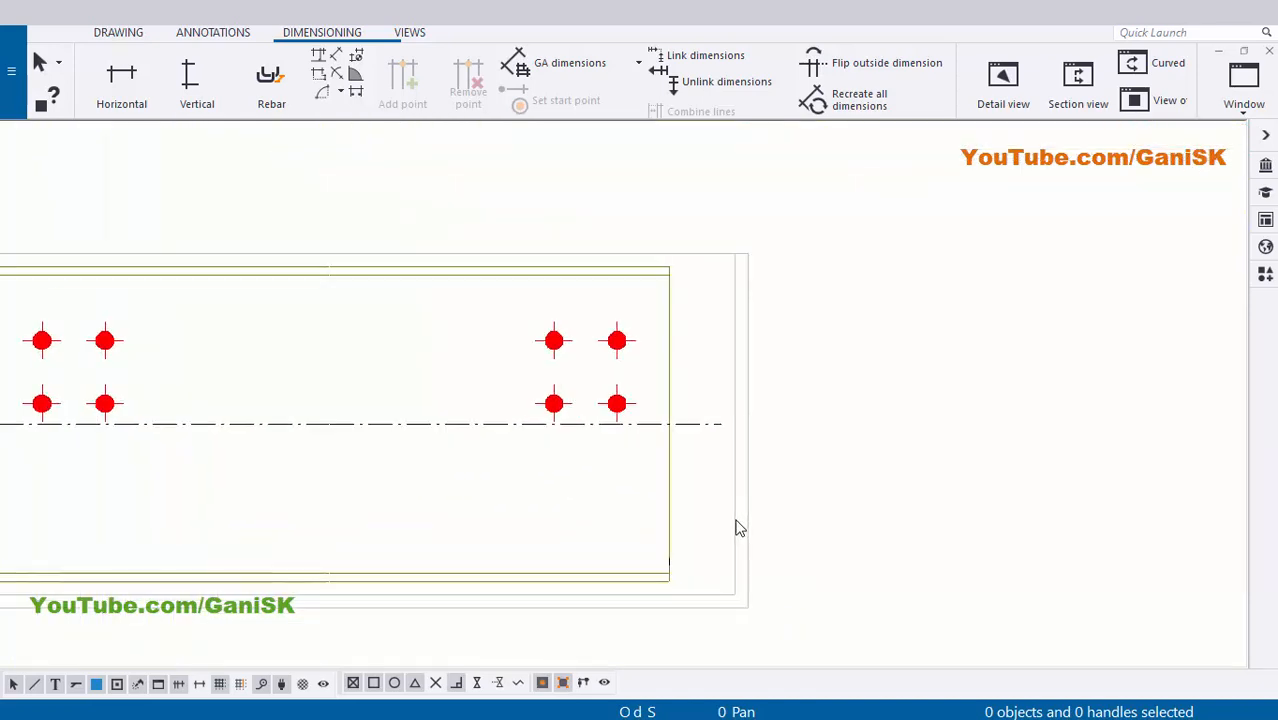
{"action": "scroll", "coordinate": [738, 529], "scroll_direction": "up", "scroll_amount": 1}
{"action": "left_click", "coordinate": [735, 522]}
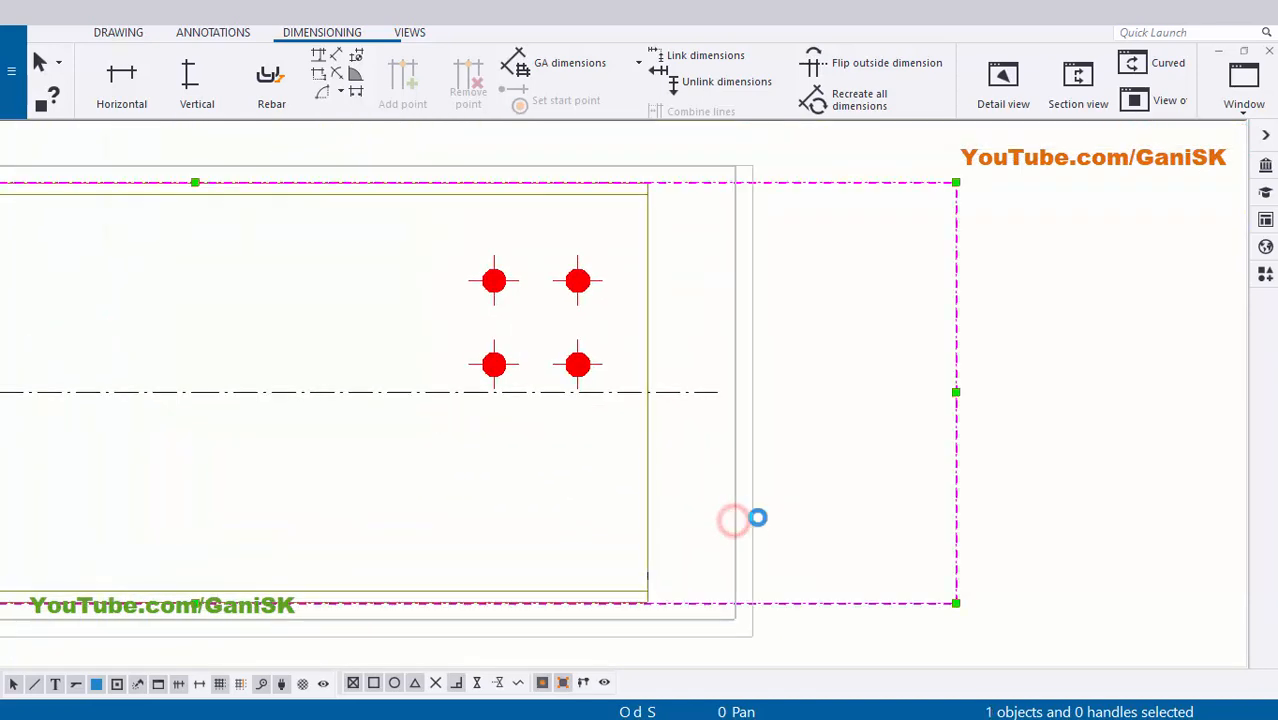
{"action": "double_click", "coordinate": [757, 517]}
{"action": "double_click", "coordinate": [607, 90]}
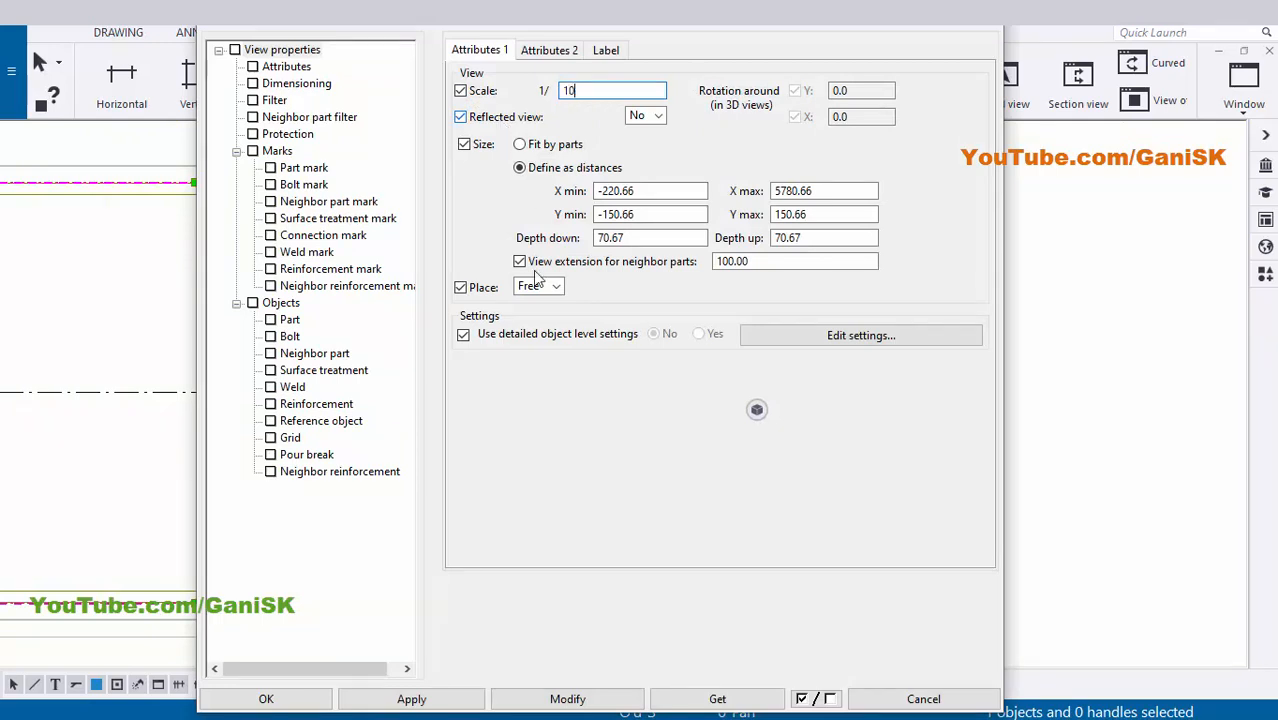
{"action": "type", "text": "10"}
{"action": "left_click", "coordinate": [558, 701]}
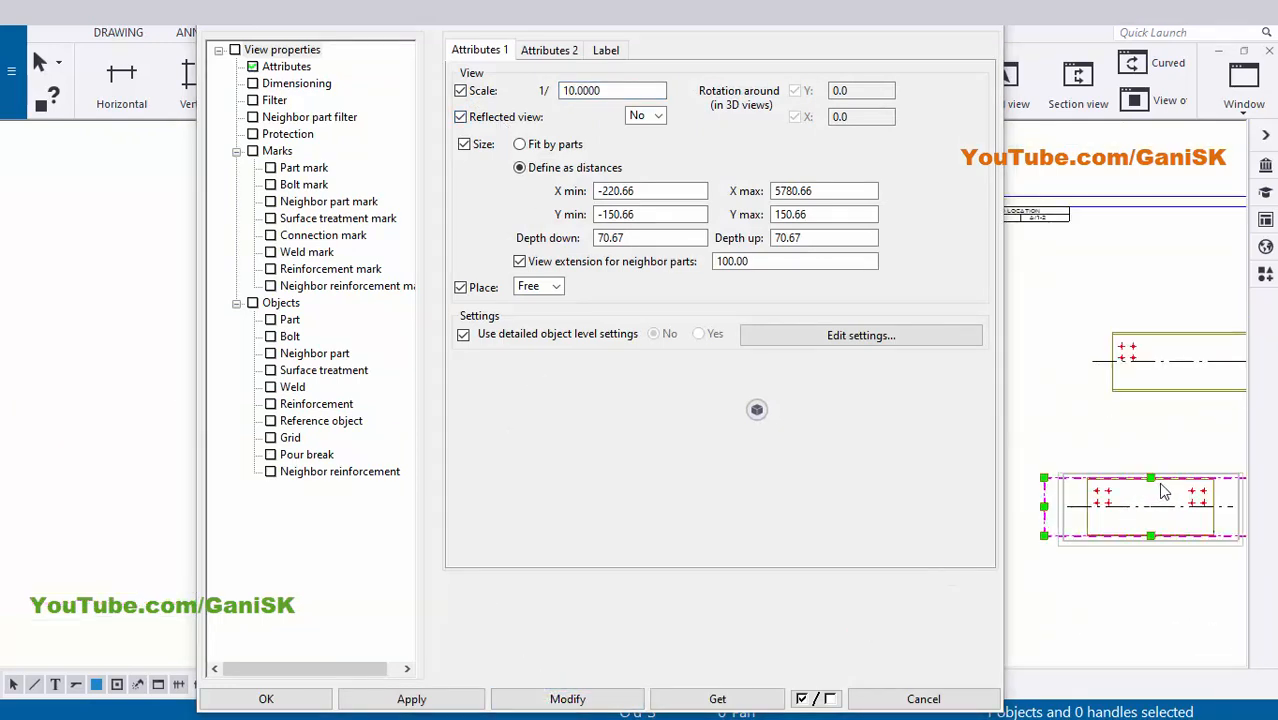
Set the single-part view's minimum cut part length to 600 and close its view properties
{"action": "scroll", "coordinate": [1150, 470], "scroll_direction": "up", "scroll_amount": 2}
{"action": "scroll", "coordinate": [1118, 500], "scroll_direction": "down", "scroll_amount": 2}
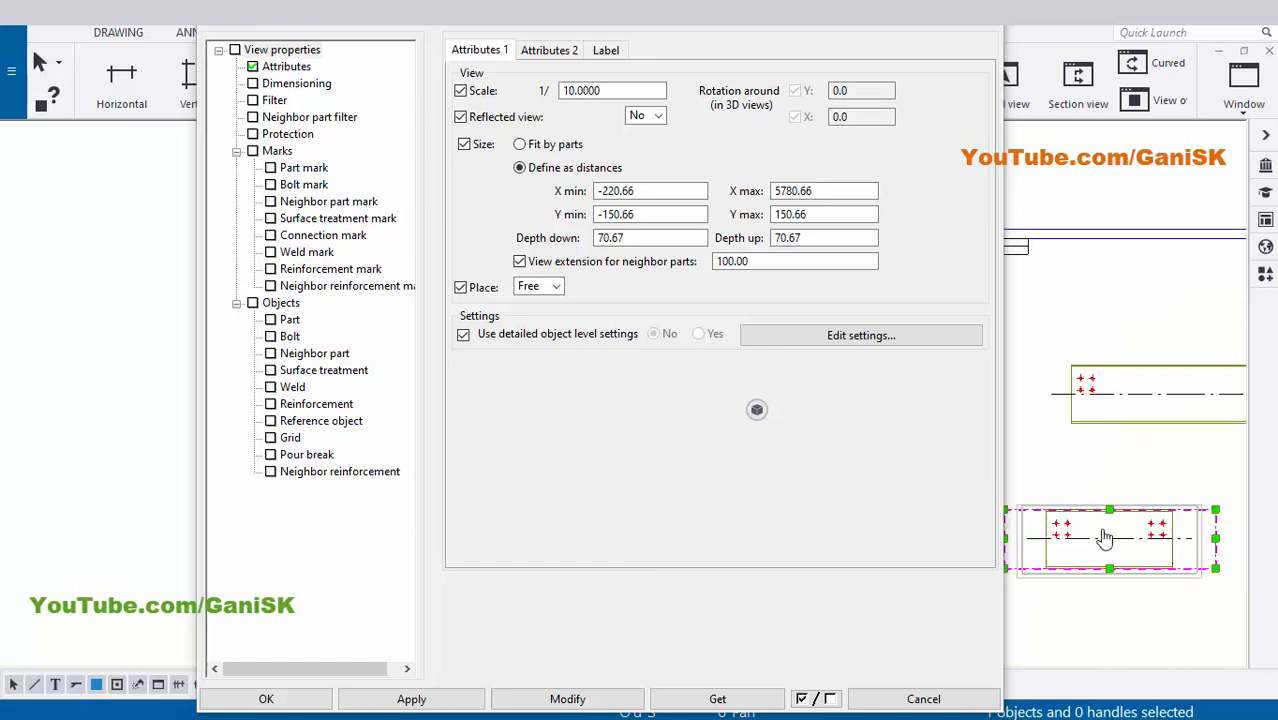
{"action": "scroll", "coordinate": [1130, 487], "scroll_direction": "down", "scroll_amount": 1}
{"action": "middle_click_drag", "start_coordinate": [1098, 505], "coordinate": [1033, 509]}
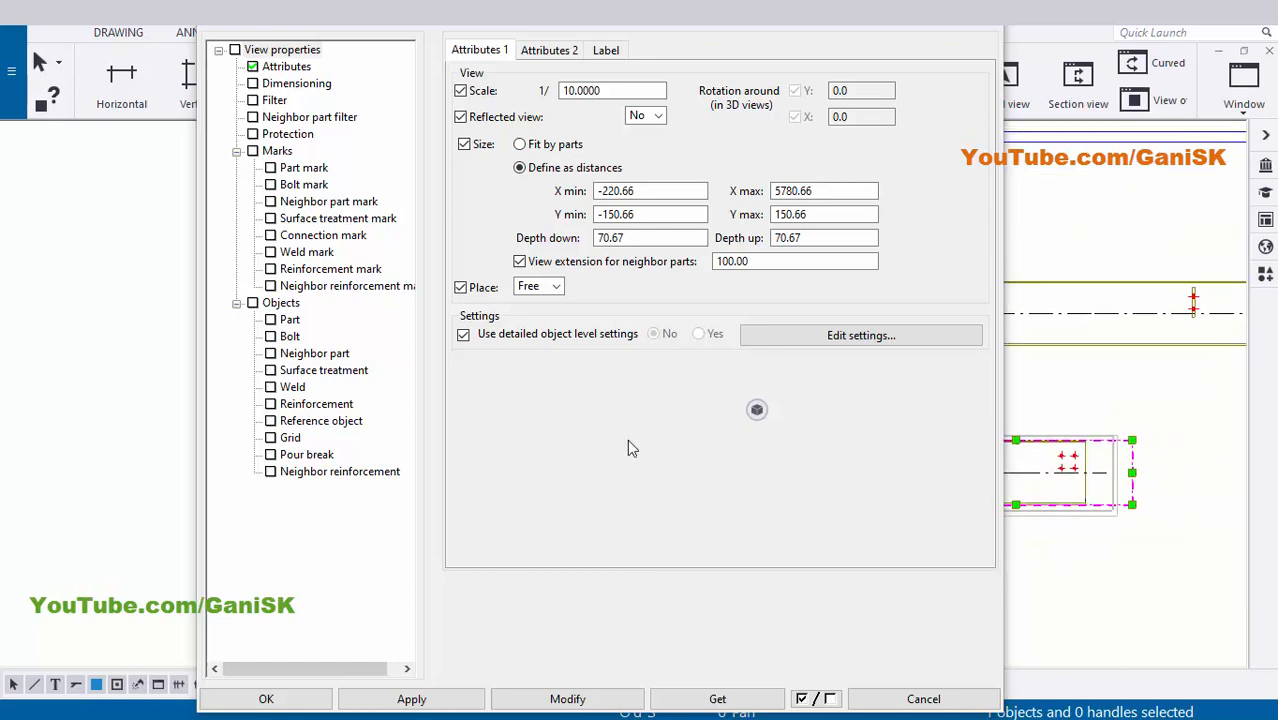
{"action": "left_click", "coordinate": [549, 50]}
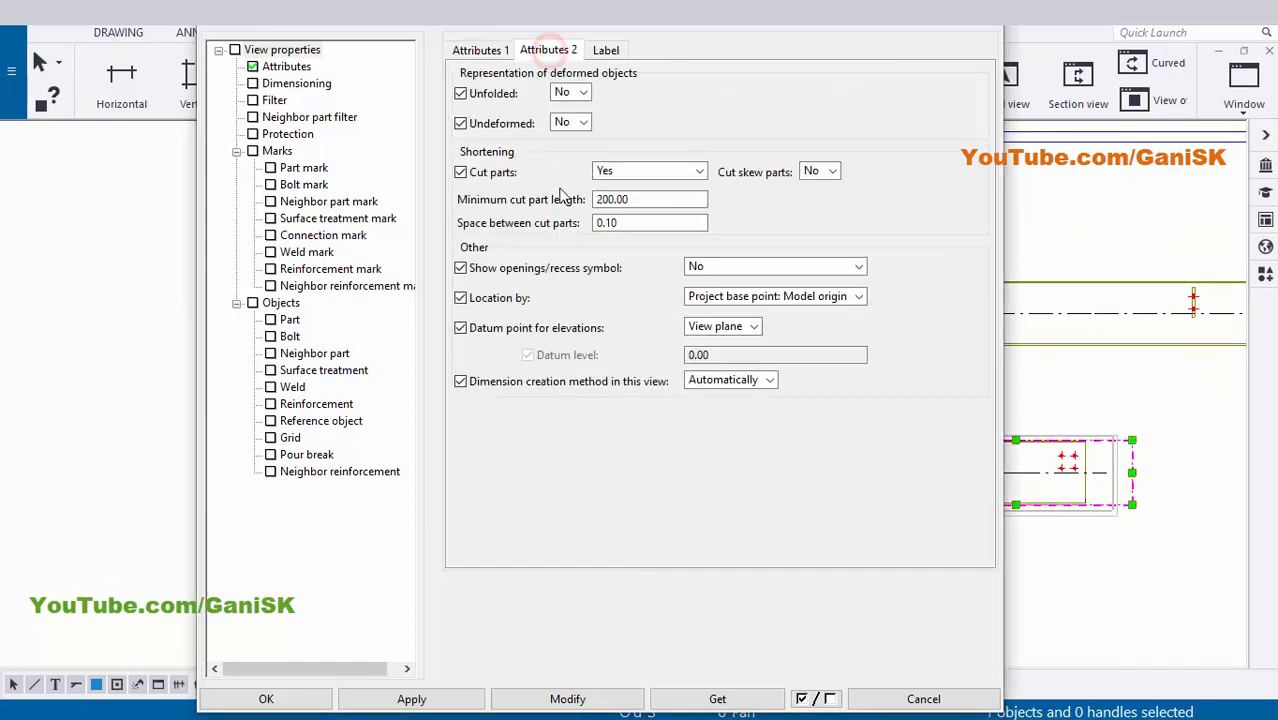
{"action": "left_click_drag", "start_coordinate": [636, 198], "coordinate": [533, 210]}
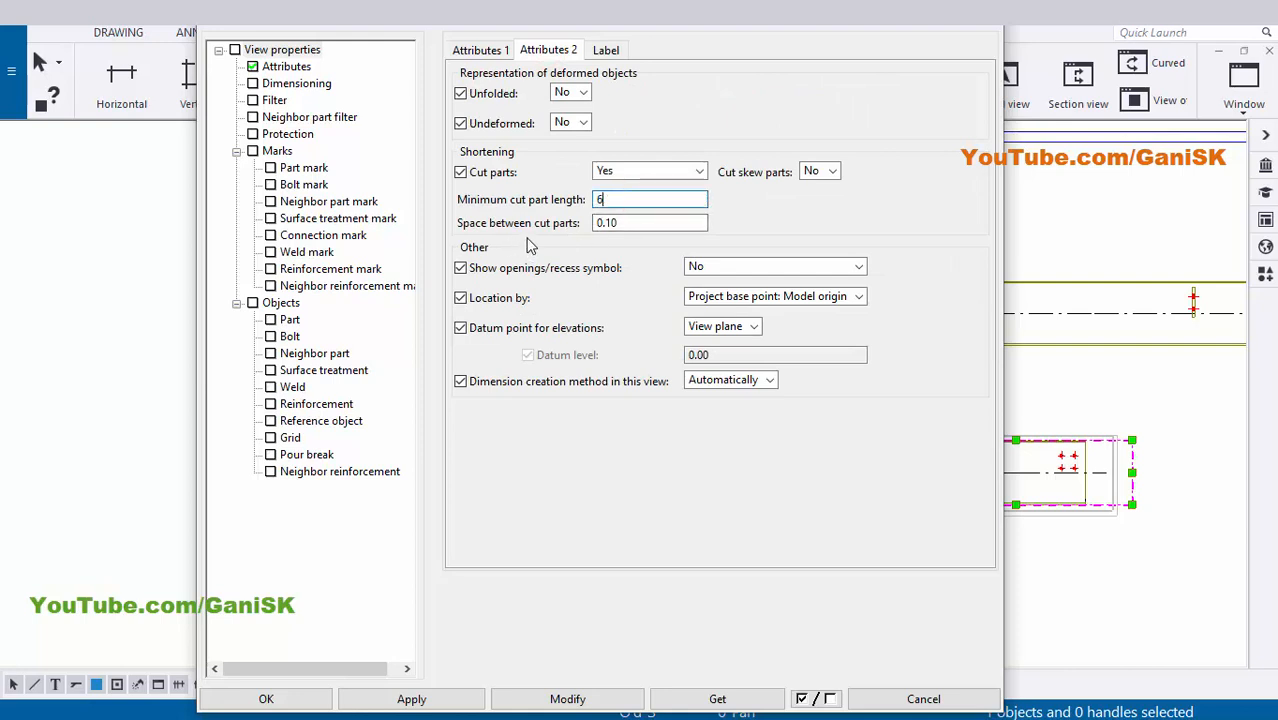
{"action": "left_click", "coordinate": [578, 700]}
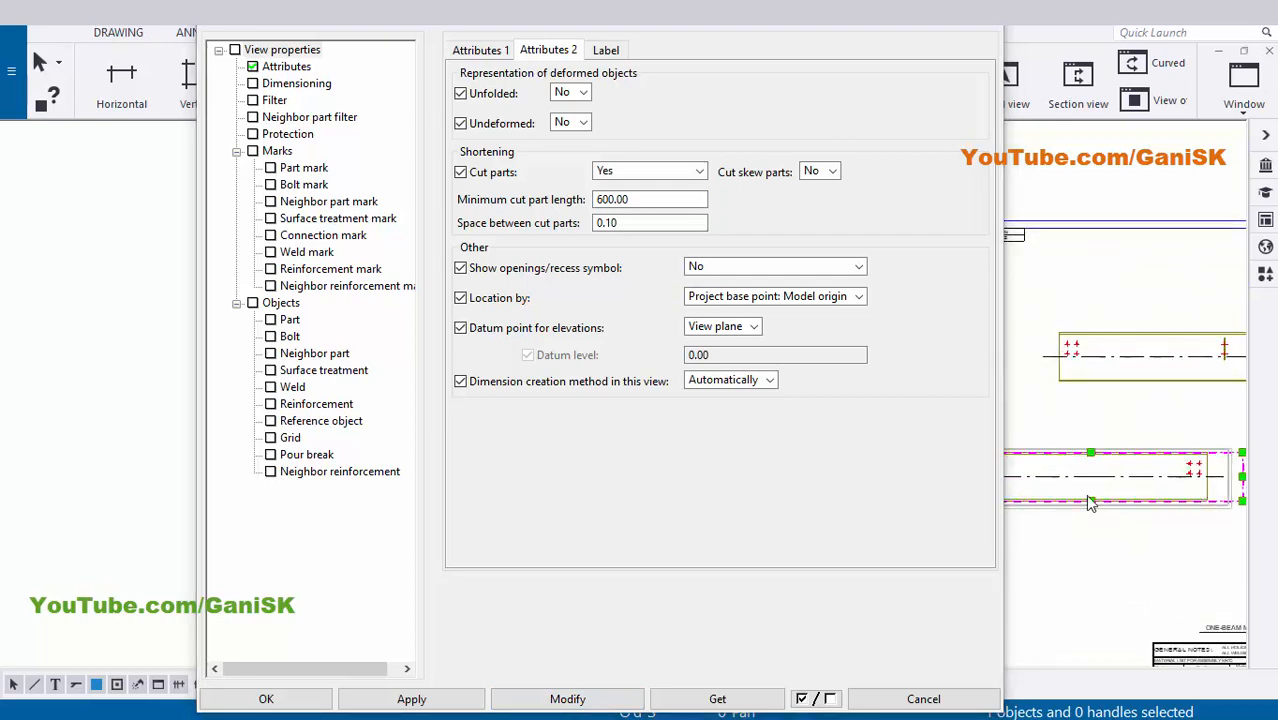
{"action": "left_click", "coordinate": [386, 701]}
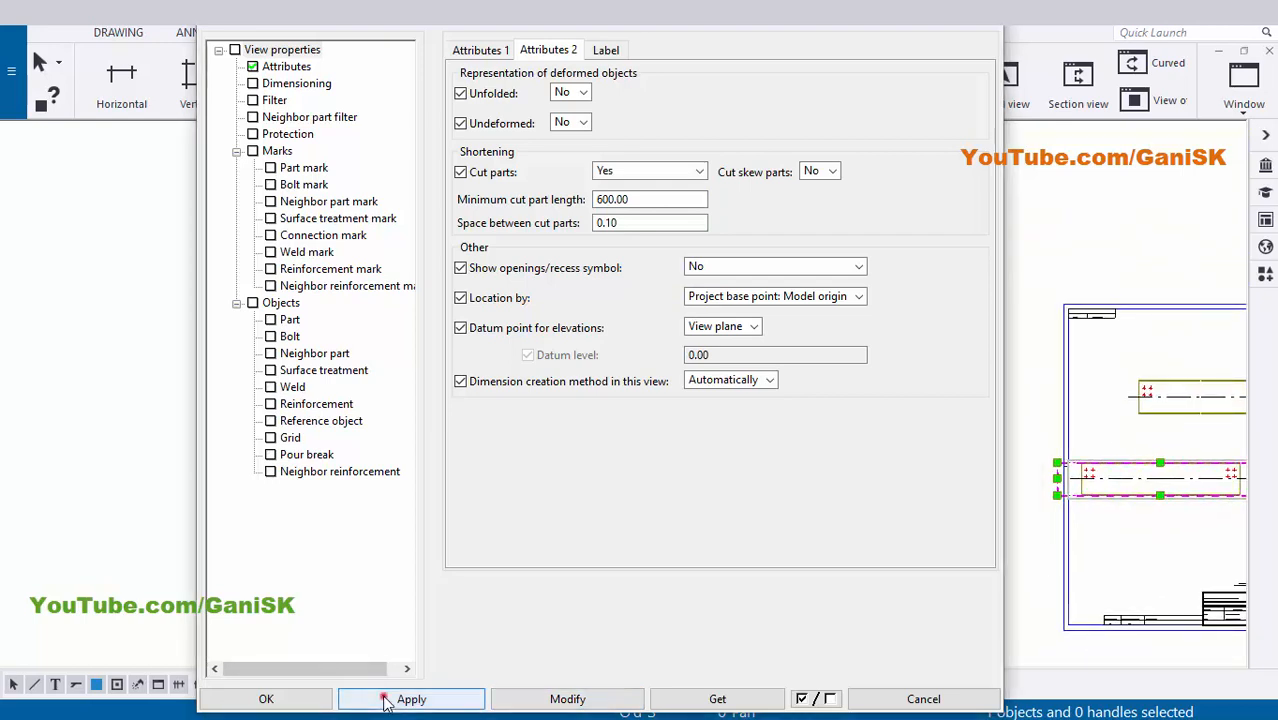
{"action": "left_click", "coordinate": [300, 705]}
Move the beam's single-part view to the right so it lies fully inside the drawing border
{"action": "scroll", "coordinate": [696, 422], "scroll_direction": "up", "scroll_amount": 4}
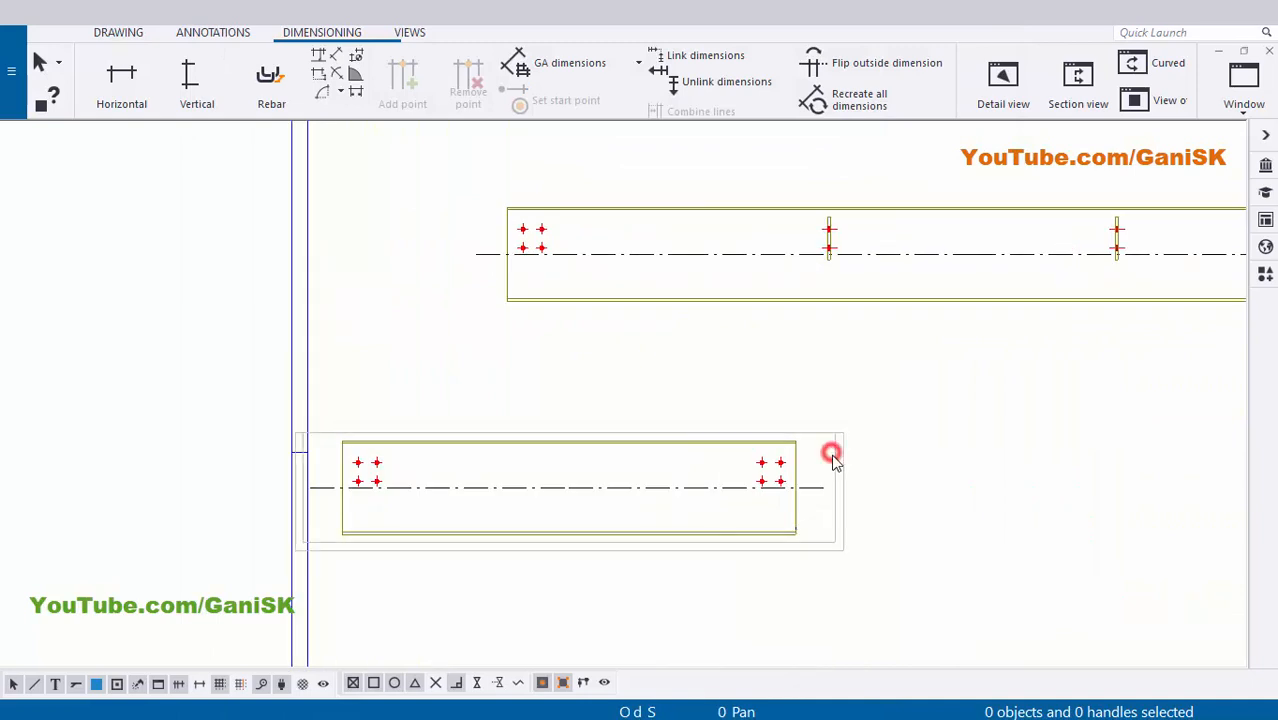
{"action": "mouse_move", "coordinate": [833, 460]}
{"action": "left_mouse_down"}
{"action": "mouse_move", "coordinate": [941, 485]}
{"action": "mouse_move", "coordinate": [961, 505]}
{"action": "left_mouse_up"}
{"action": "left_click", "coordinate": [984, 400]}
{"action": "scroll", "coordinate": [1038, 479], "scroll_direction": "down", "scroll_amount": 3}
{"action": "scroll", "coordinate": [731, 446], "scroll_direction": "up", "scroll_amount": 3}
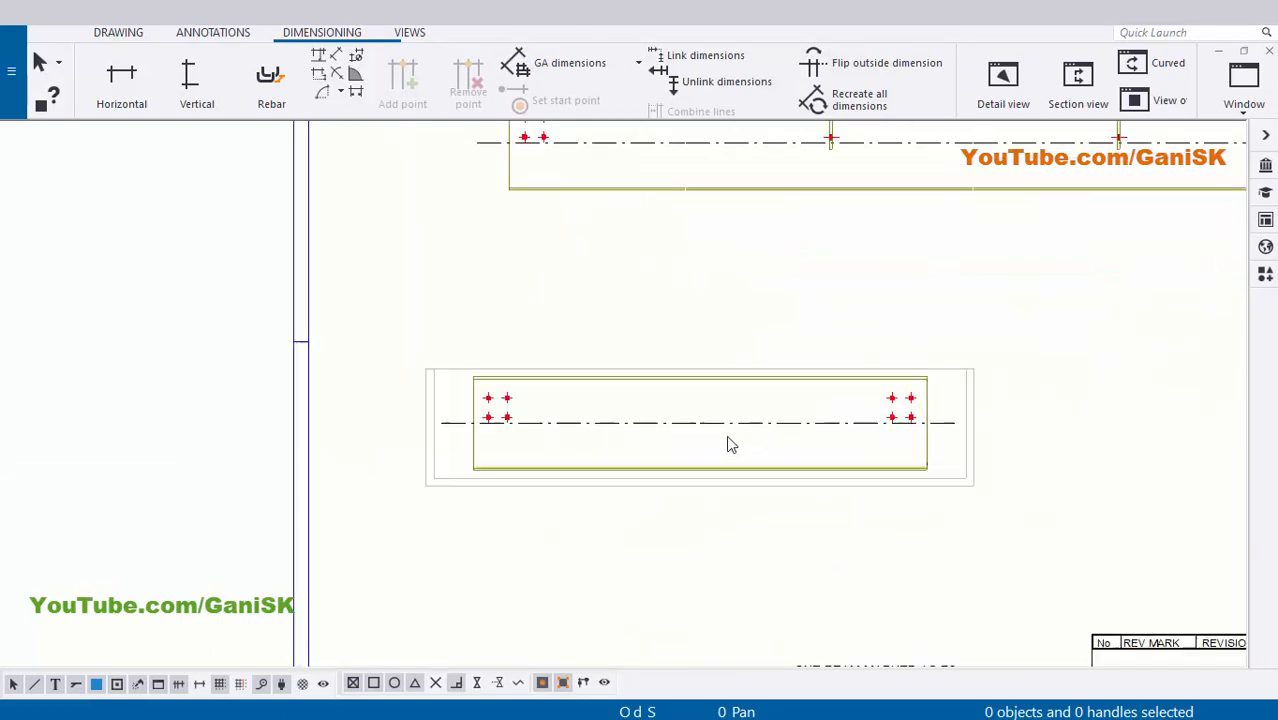
Add a part mark to the beam in the single-part view
{"action": "scroll", "coordinate": [602, 451], "scroll_direction": "up", "scroll_amount": 2, "text": "ctrl"}
{"action": "scroll", "coordinate": [576, 471], "scroll_direction": "up", "scroll_amount": 3}
{"action": "scroll", "coordinate": [665, 451], "scroll_direction": "down", "scroll_amount": 2}
{"action": "scroll", "coordinate": [671, 459], "scroll_direction": "up", "scroll_amount": 1}
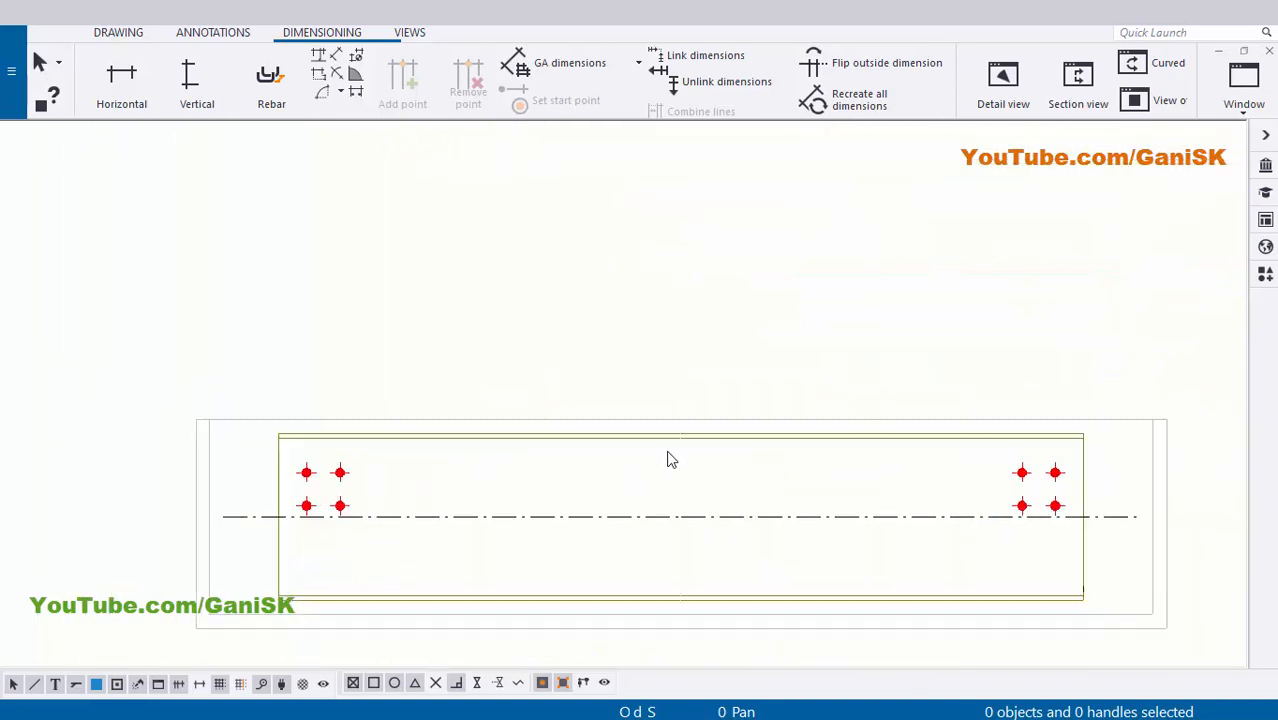
{"action": "scroll", "coordinate": [514, 469], "scroll_direction": "down", "scroll_amount": 1}
{"action": "scroll", "coordinate": [545, 462], "scroll_direction": "up", "scroll_amount": 2}
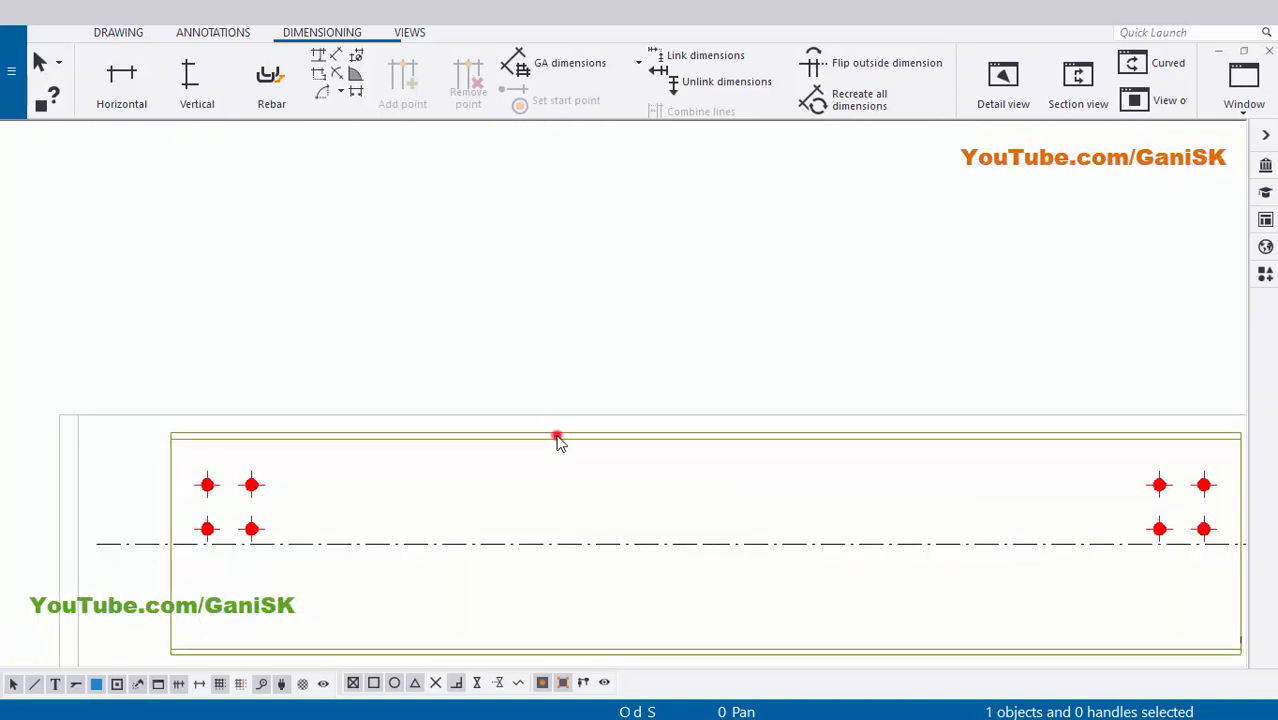
{"action": "left_click", "coordinate": [558, 439]}
{"action": "right_click", "coordinate": [558, 441]}
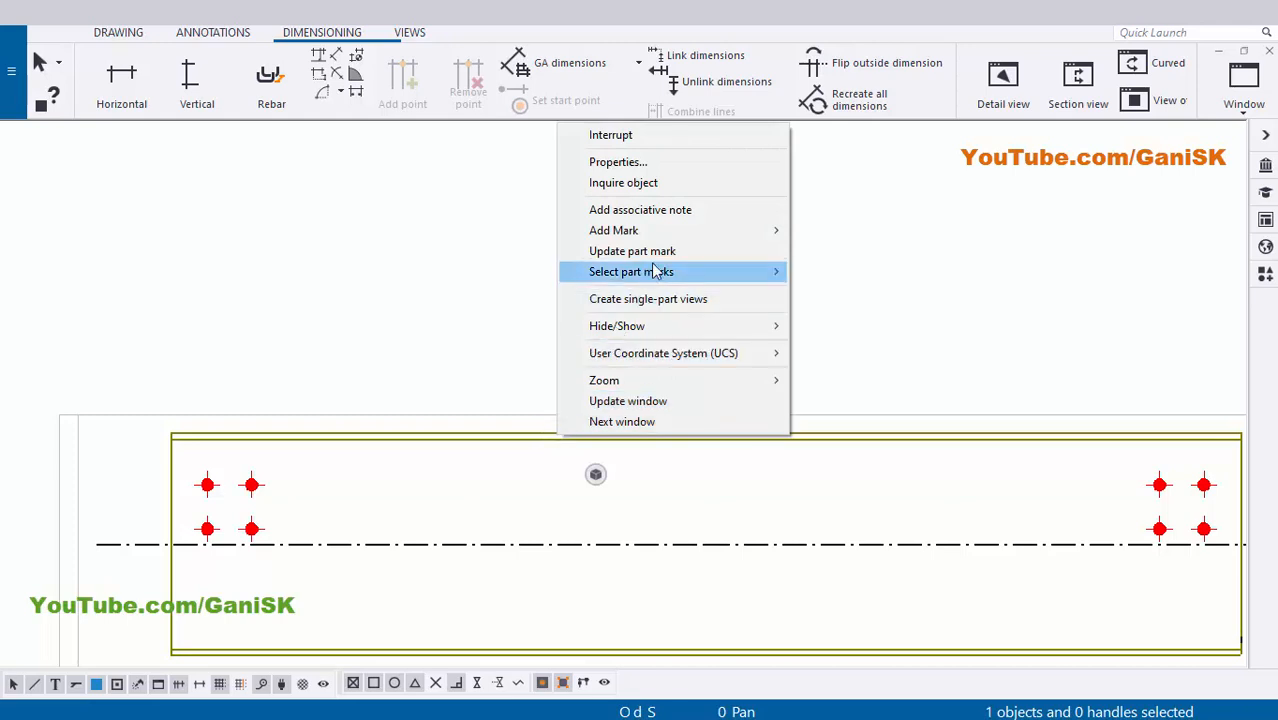
{"action": "left_click", "coordinate": [694, 226]}
{"action": "left_click", "coordinate": [860, 251]}
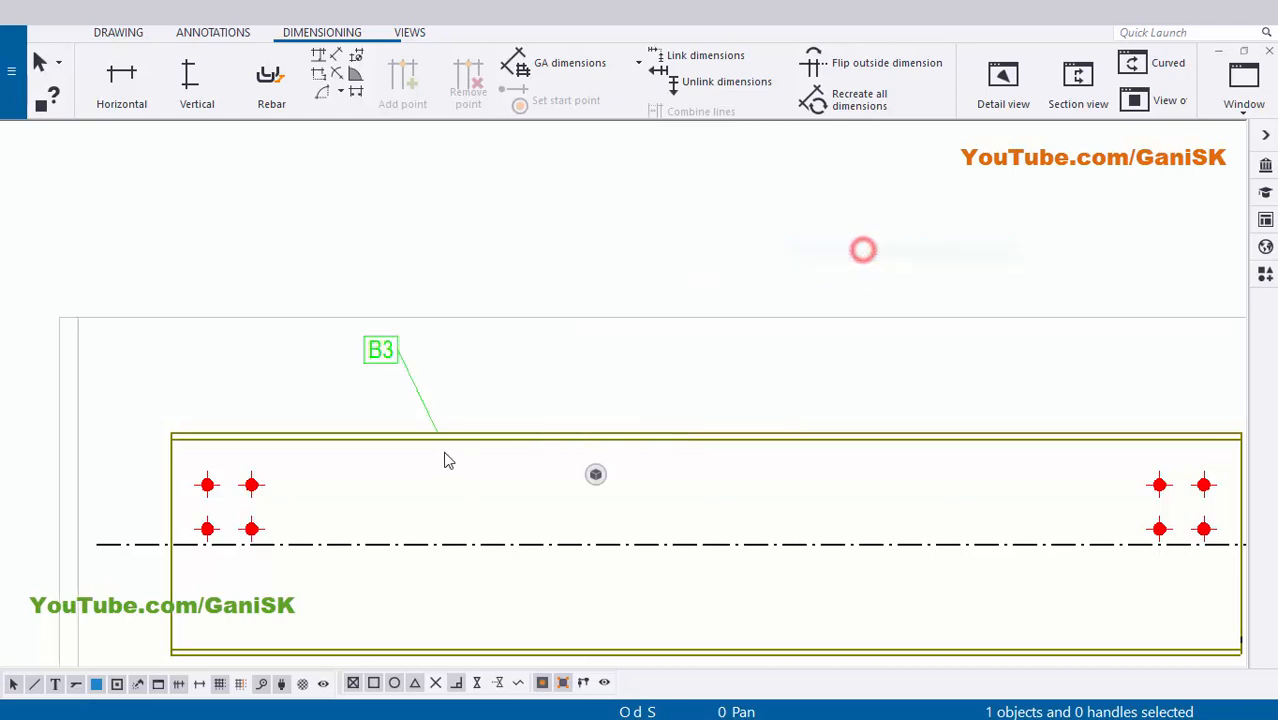
Reposition the new part mark to the right and closer to the beam's top flange
{"action": "scroll", "coordinate": [400, 380], "scroll_direction": "up", "scroll_amount": 1}
{"action": "left_click", "coordinate": [390, 368]}
{"action": "left_click_drag", "start_coordinate": [390, 370], "coordinate": [516, 417]}
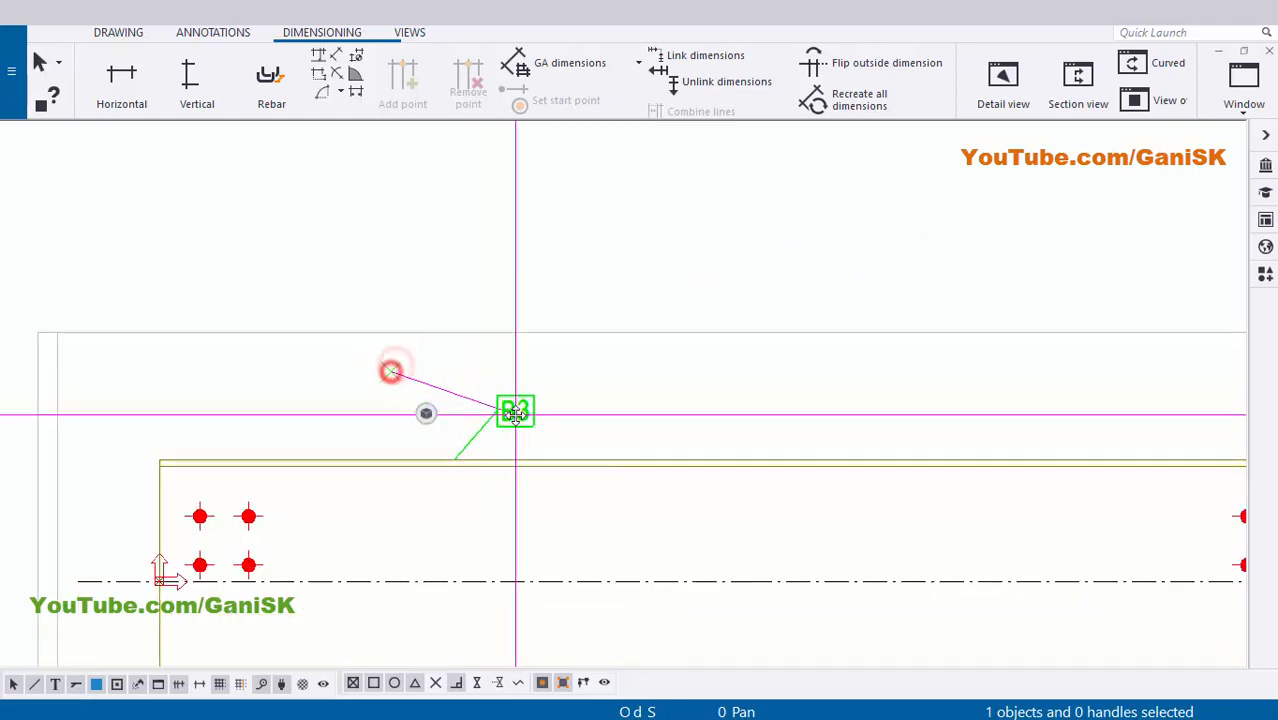
{"action": "left_click", "coordinate": [602, 408]}
{"action": "scroll", "coordinate": [602, 408], "scroll_direction": "up", "scroll_amount": 4}
{"action": "scroll", "coordinate": [495, 437], "scroll_direction": "down", "scroll_amount": 3}
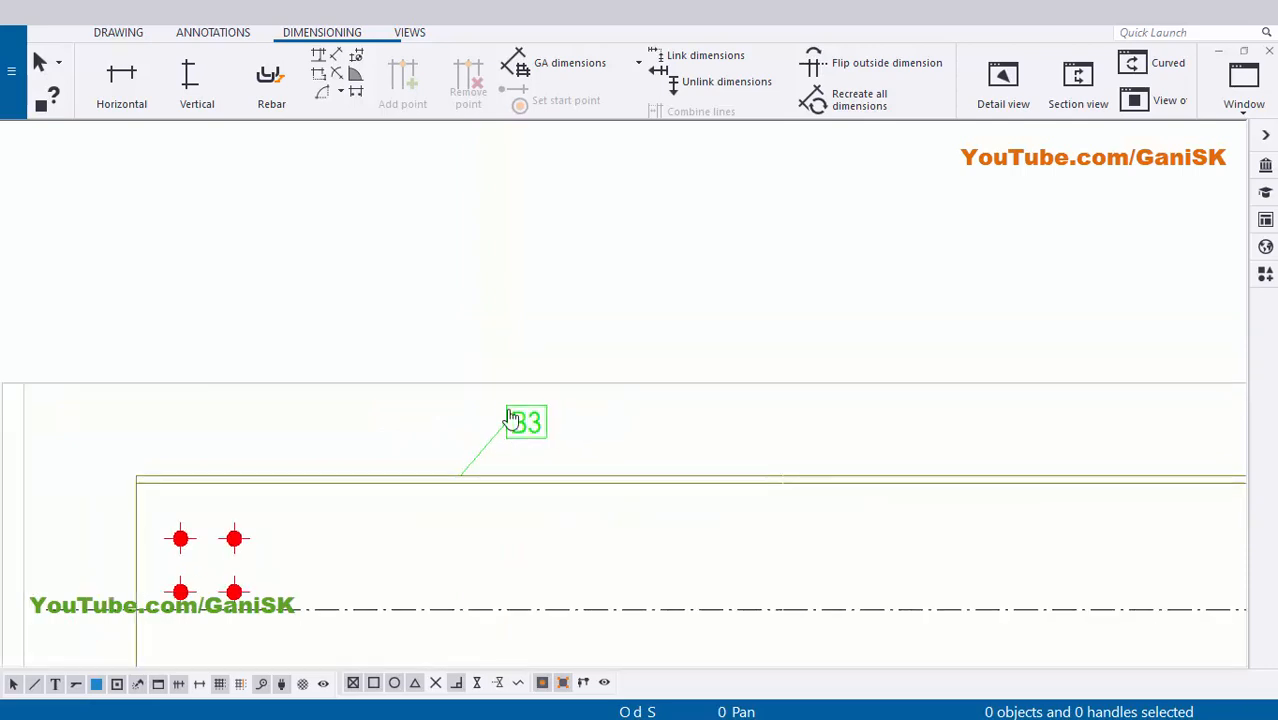
Replace the assembly position element with part position in the beam's part mark and apply the change
{"action": "middle_click_drag", "start_coordinate": [480, 494], "coordinate": [454, 397]}
{"action": "scroll", "coordinate": [490, 334], "scroll_direction": "up", "scroll_amount": 2}
{"action": "scroll", "coordinate": [490, 335], "scroll_direction": "down", "scroll_amount": 2}
{"action": "double_click", "coordinate": [497, 334]}
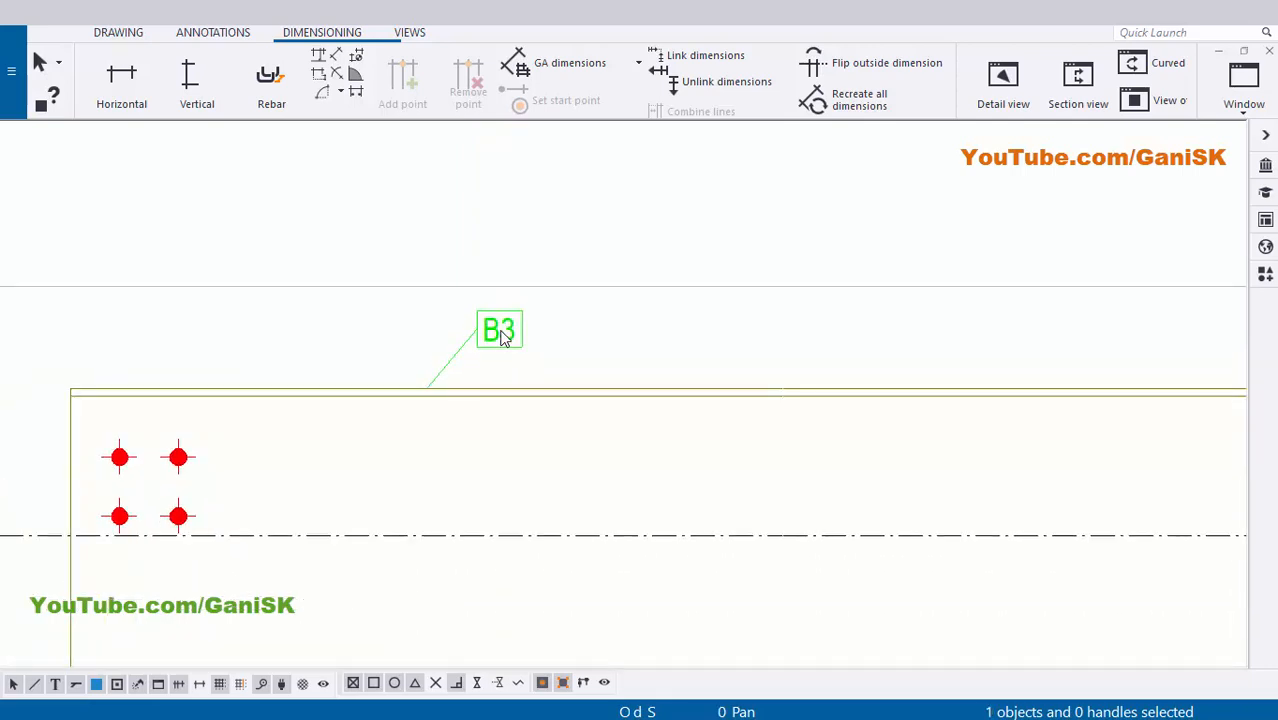
{"action": "left_click", "coordinate": [406, 281]}
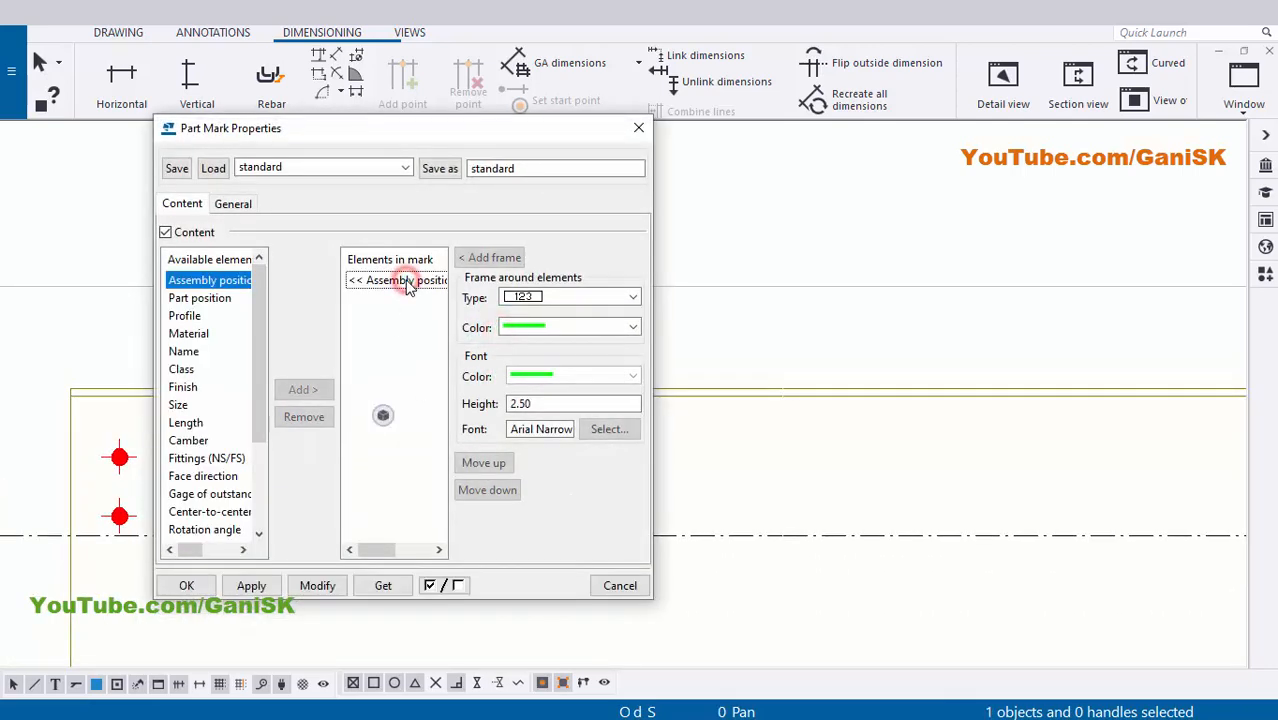
{"action": "left_click", "coordinate": [309, 419]}
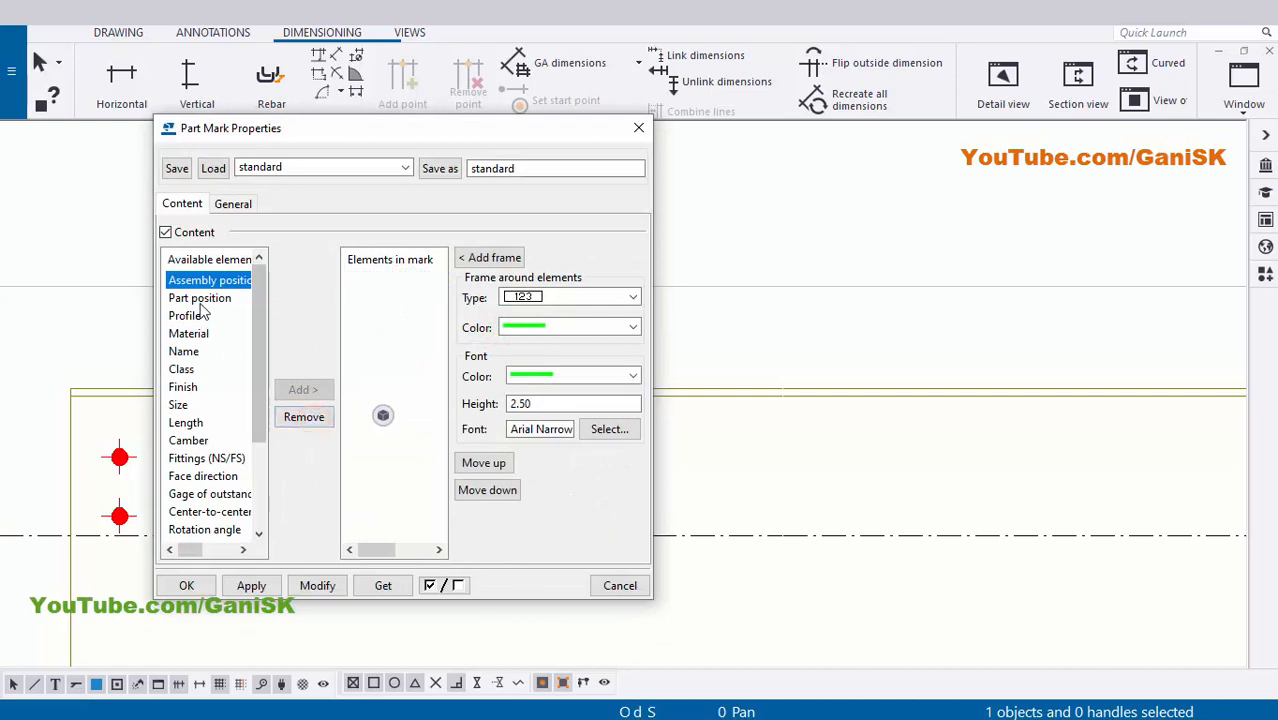
{"action": "left_click", "coordinate": [200, 301]}
{"action": "left_click", "coordinate": [302, 393]}
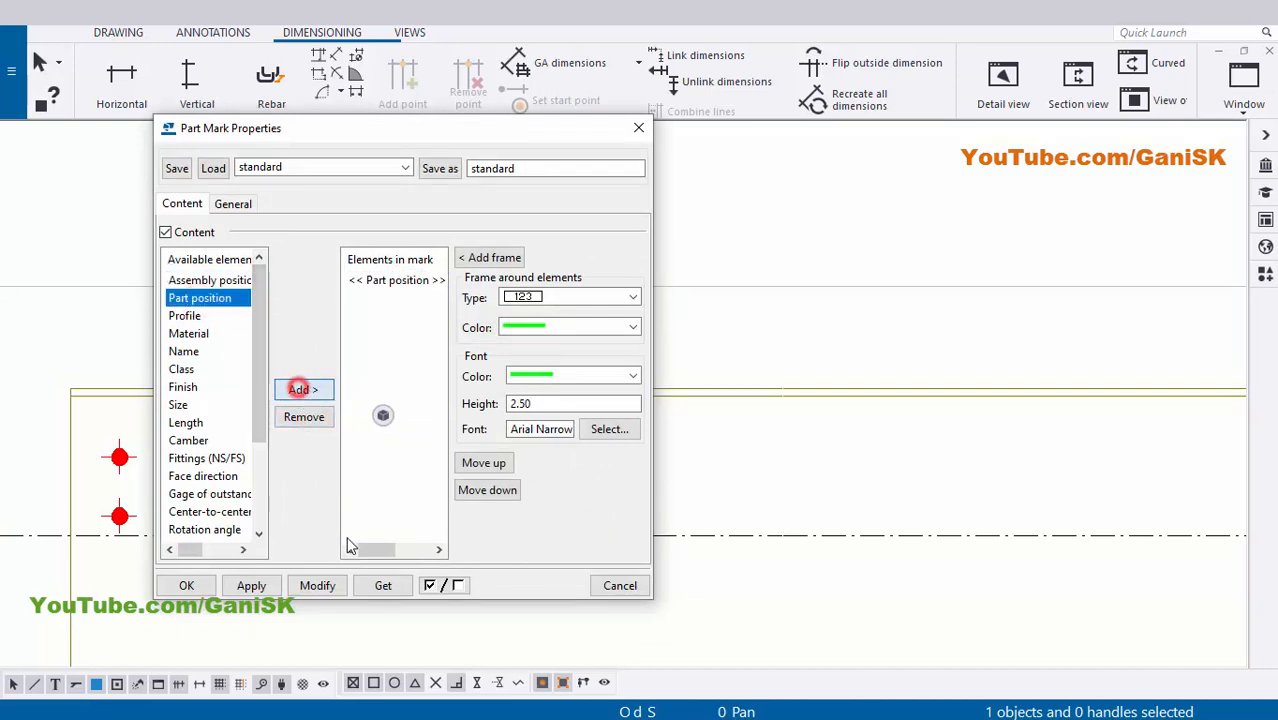
{"action": "left_click", "coordinate": [317, 586]}
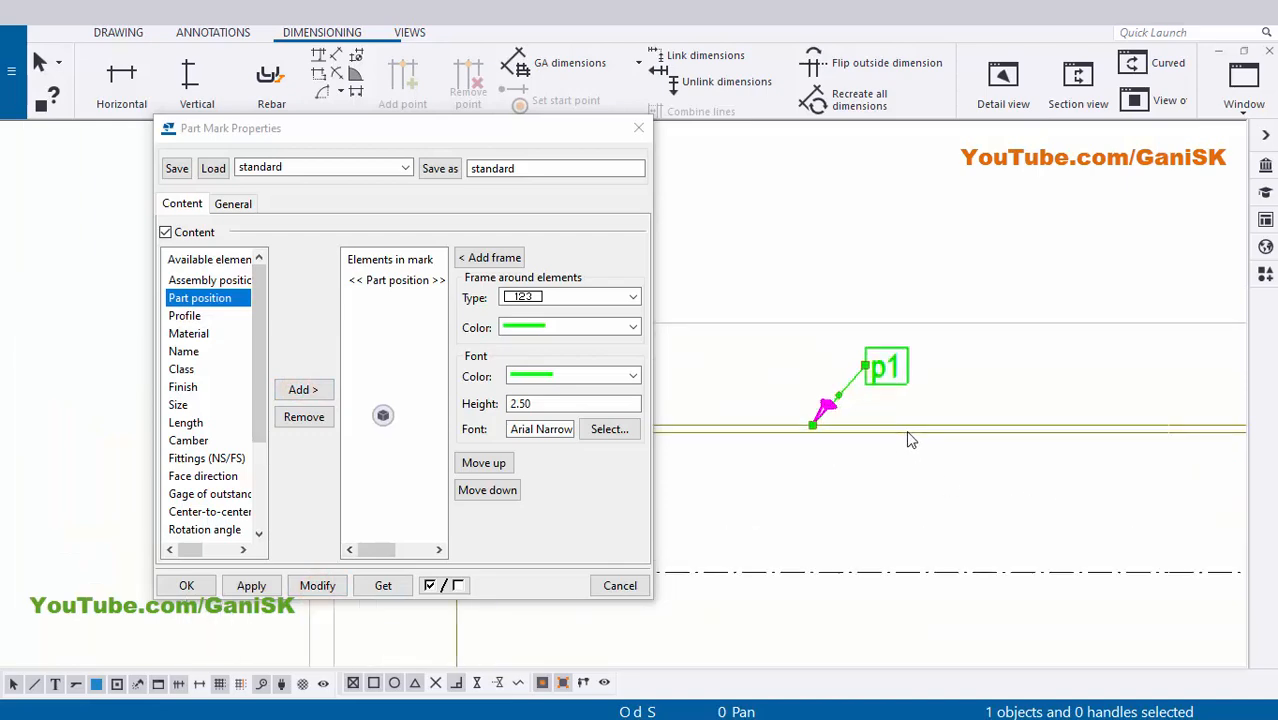
{"action": "scroll", "coordinate": [876, 372], "scroll_direction": "down", "scroll_amount": 5}
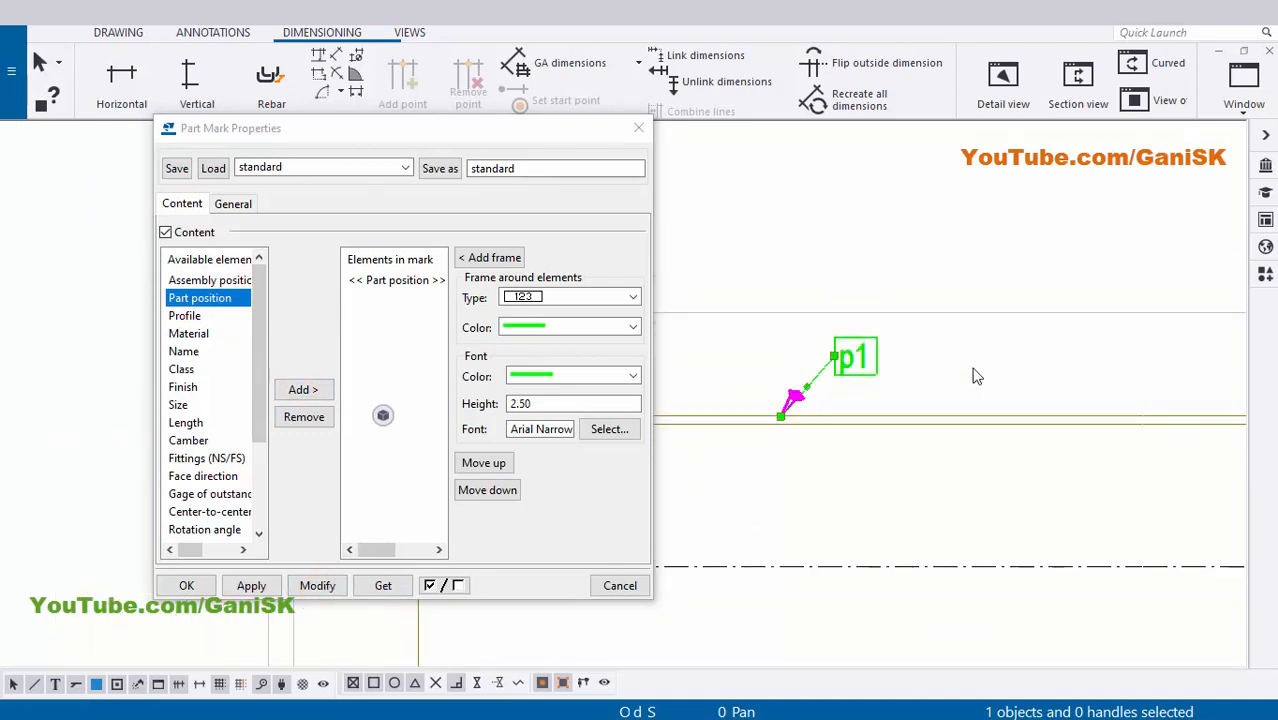
Remove the frame around the beam's part mark and apply the change to the mark
{"action": "scroll", "coordinate": [988, 497], "scroll_direction": "down", "scroll_amount": 2}
{"action": "scroll", "coordinate": [768, 513], "scroll_direction": "up", "scroll_amount": 6}
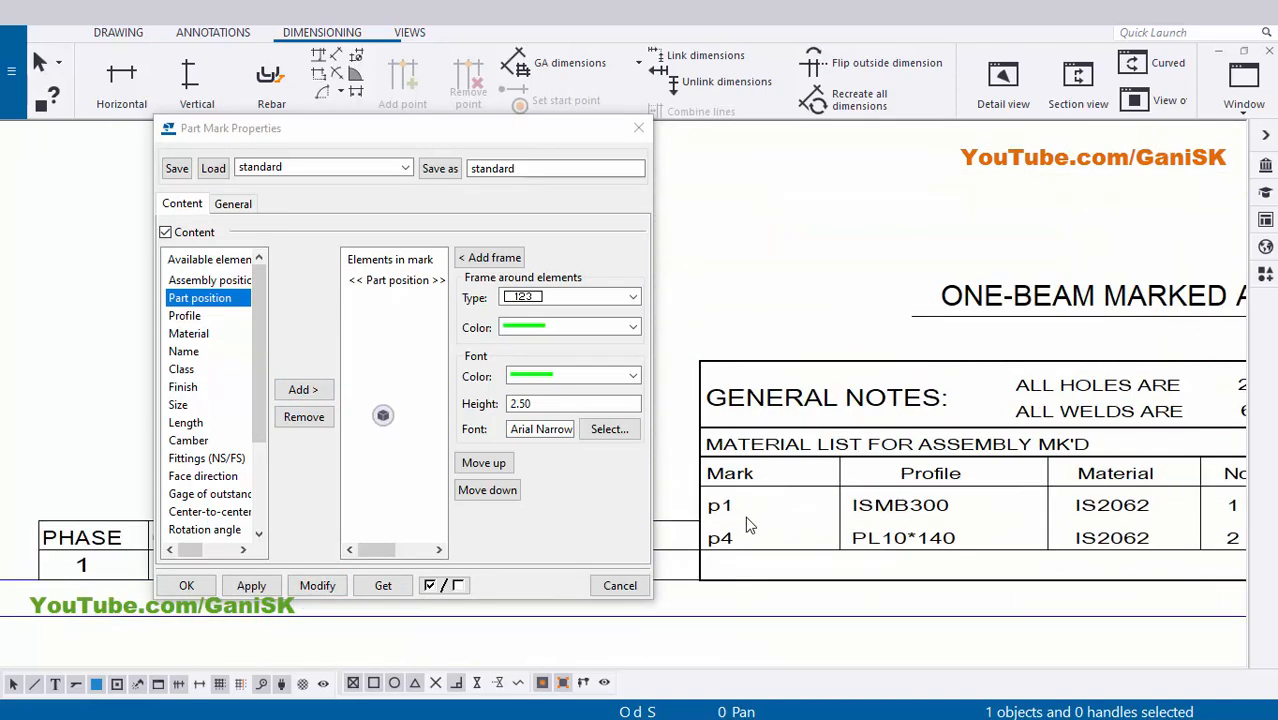
{"action": "scroll", "coordinate": [775, 494], "scroll_direction": "down", "scroll_amount": 4}
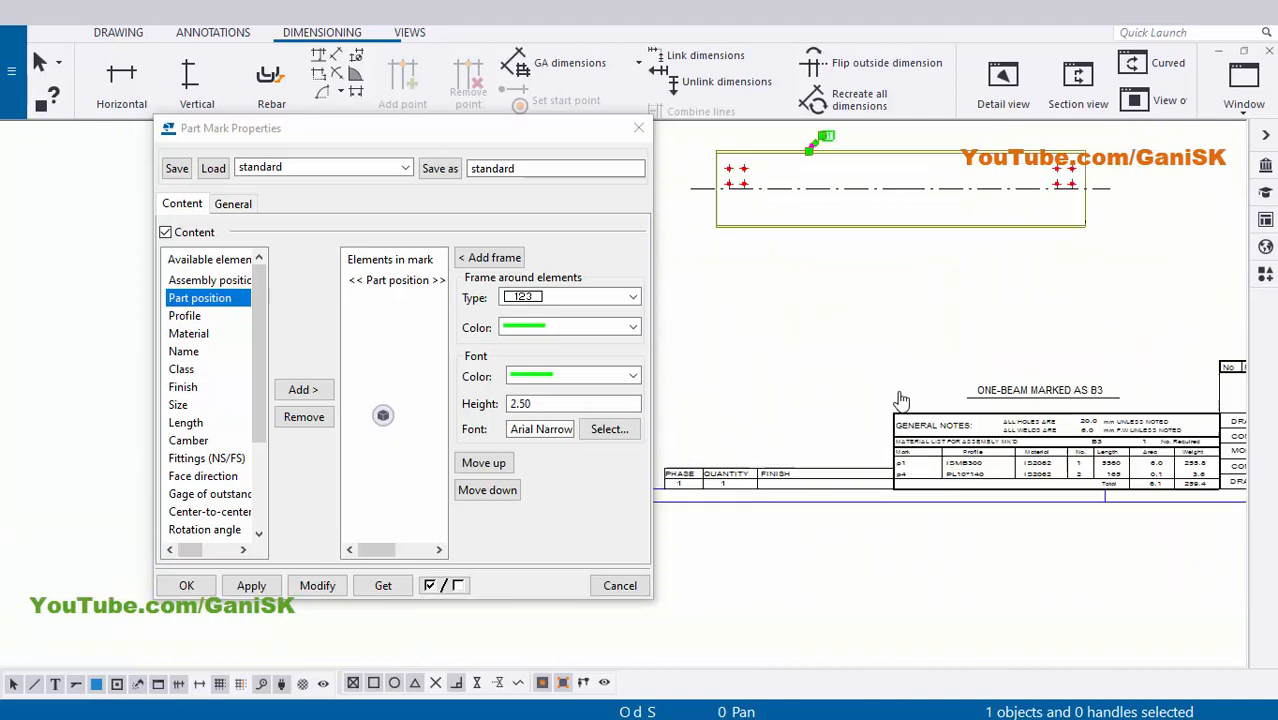
{"action": "middle_click_drag", "start_coordinate": [807, 190], "coordinate": [800, 410]}
{"action": "scroll", "coordinate": [795, 385], "scroll_direction": "up", "scroll_amount": 4}
{"action": "scroll", "coordinate": [903, 299], "scroll_direction": "up", "scroll_amount": 5}
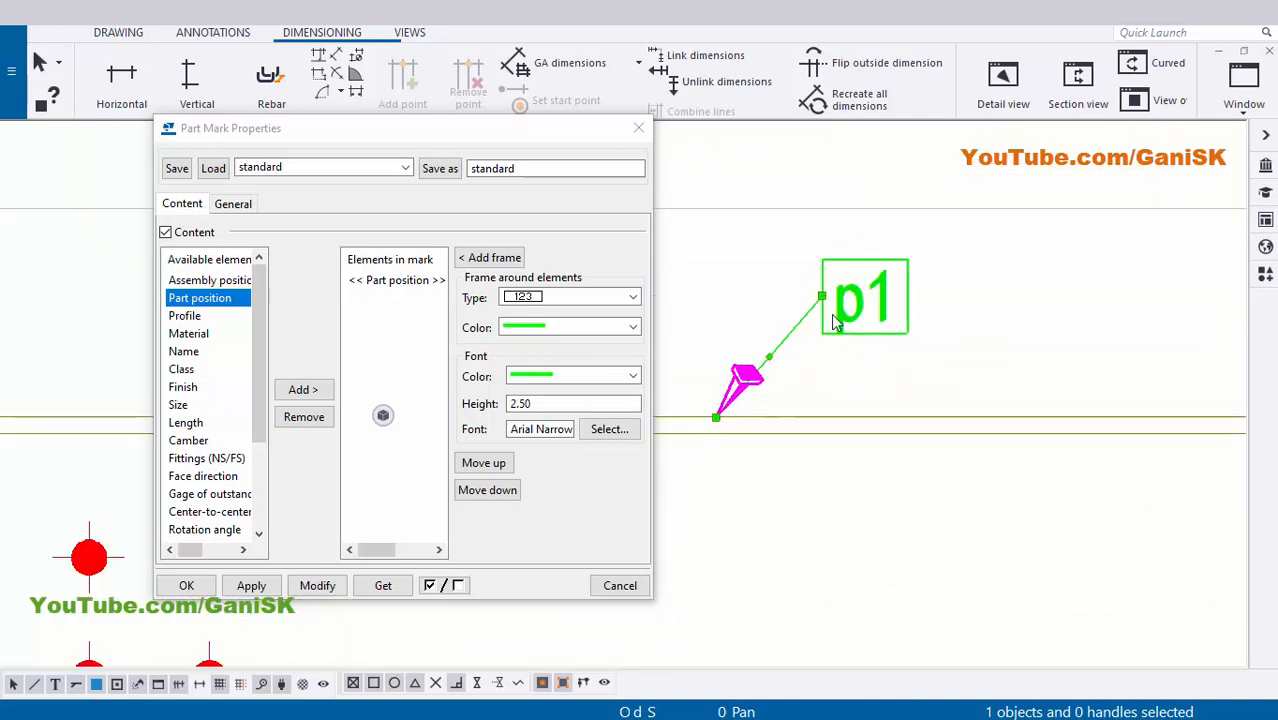
{"action": "left_click", "coordinate": [238, 205]}
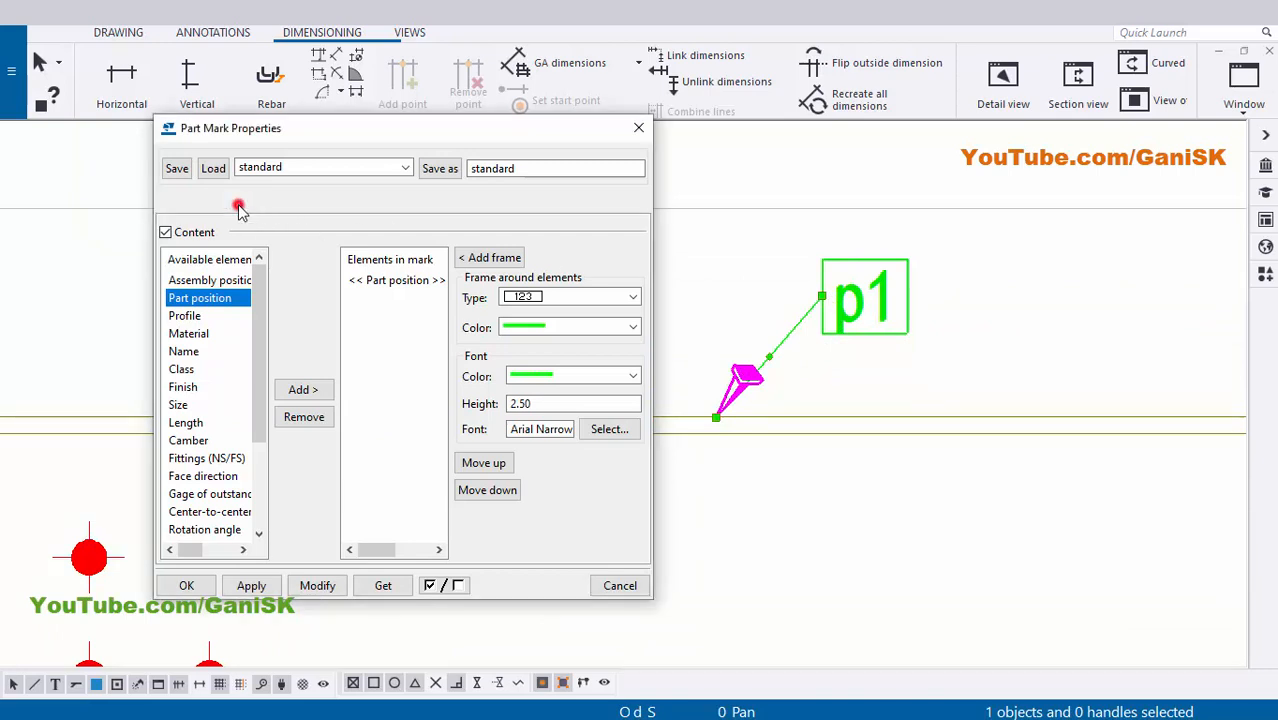
{"action": "left_click", "coordinate": [311, 258]}
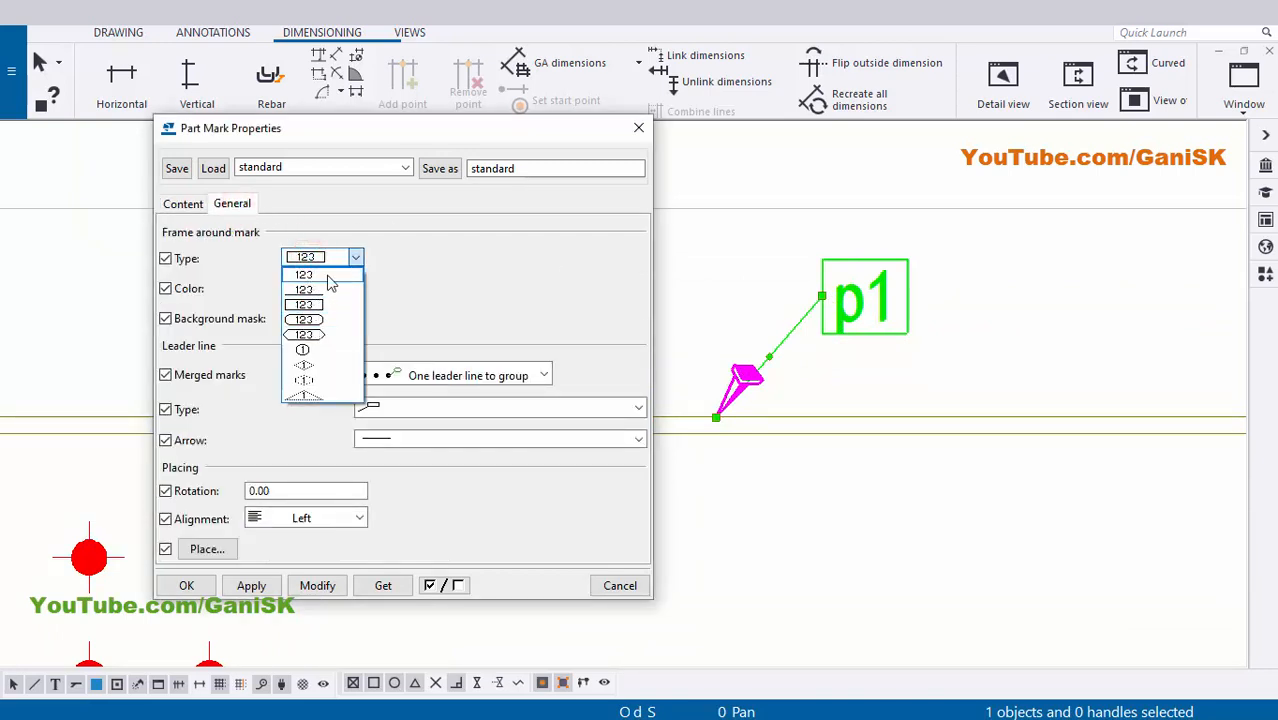
{"action": "left_click", "coordinate": [330, 283]}
{"action": "left_click", "coordinate": [318, 586]}
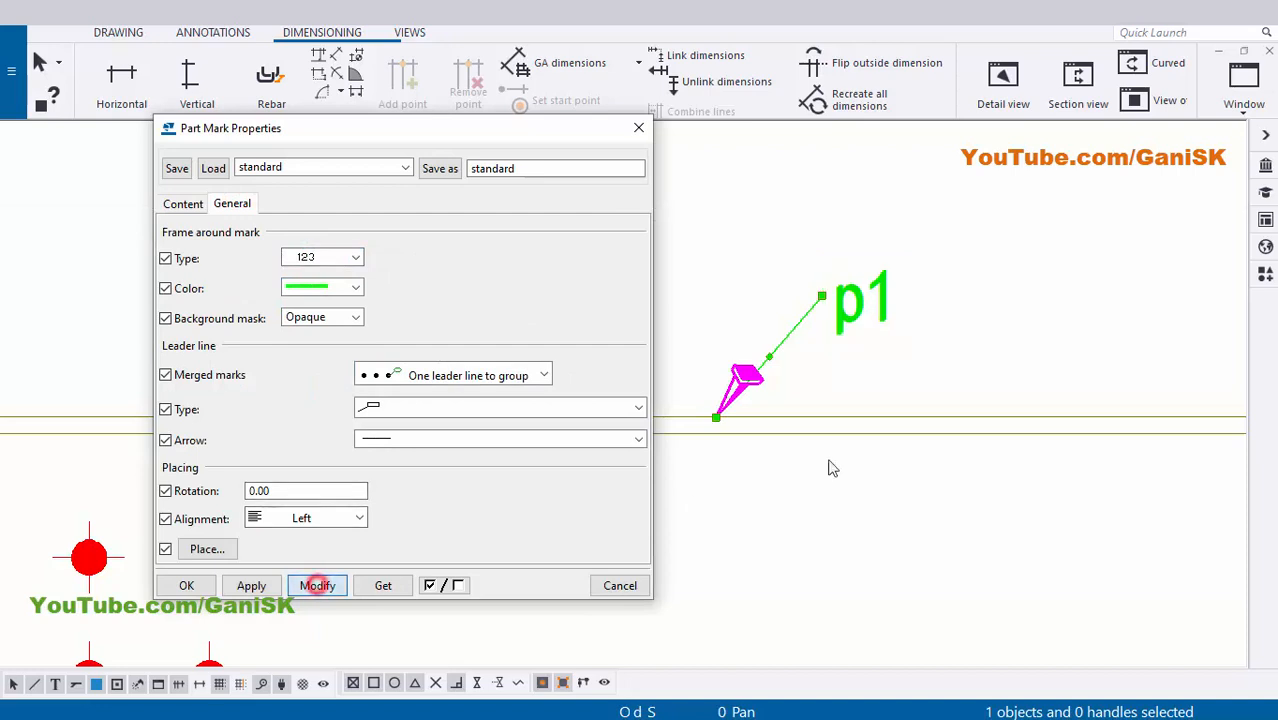
Set the part mark's leader line to end in a filled arrowhead, apply the change and close the mark properties
{"action": "scroll", "coordinate": [827, 465], "scroll_direction": "down", "scroll_amount": 2}
{"action": "scroll", "coordinate": [919, 393], "scroll_direction": "up", "scroll_amount": 3}
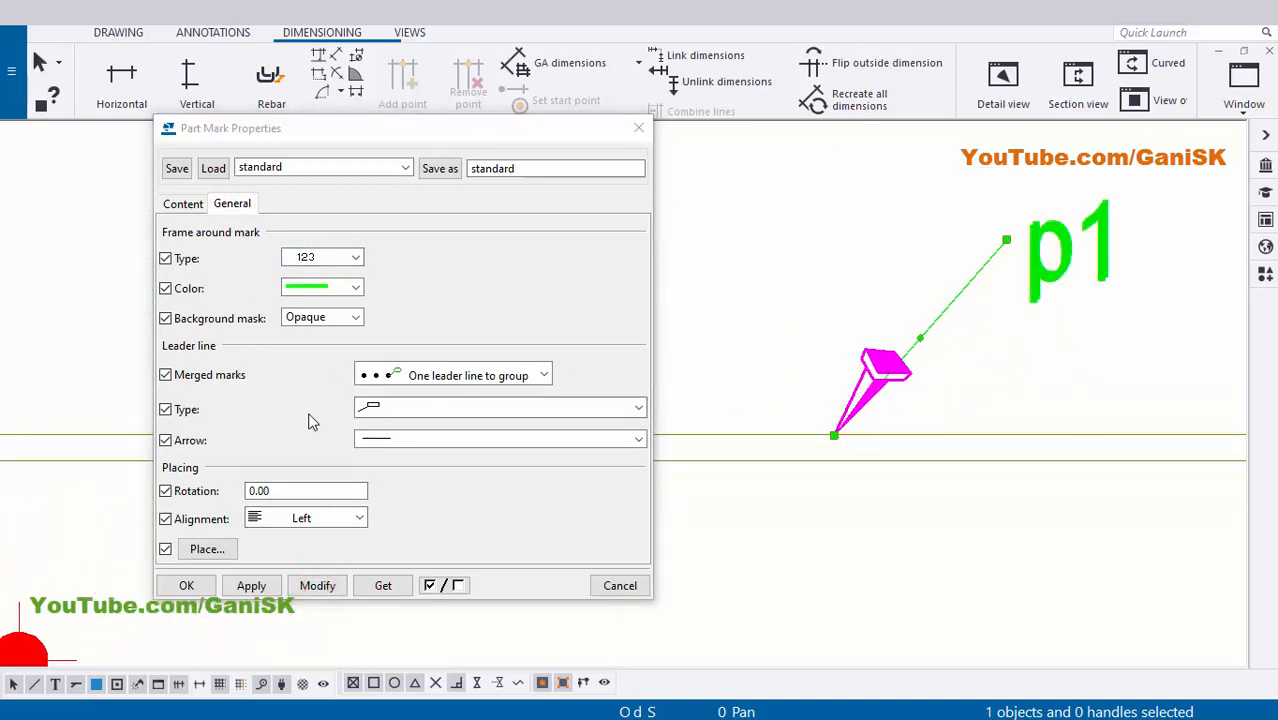
{"action": "left_click", "coordinate": [408, 439]}
{"action": "left_click", "coordinate": [395, 122]}
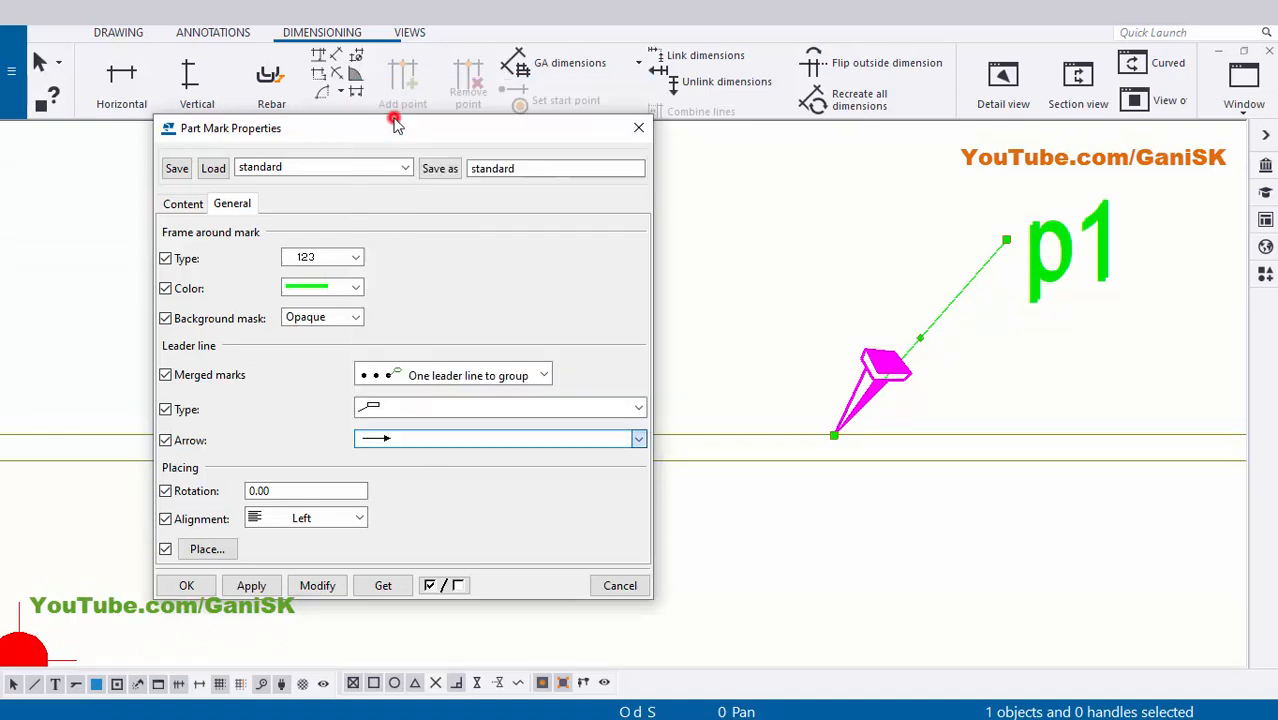
{"action": "left_click", "coordinate": [318, 586]}
{"action": "scroll", "coordinate": [890, 476], "scroll_direction": "down", "scroll_amount": 3}
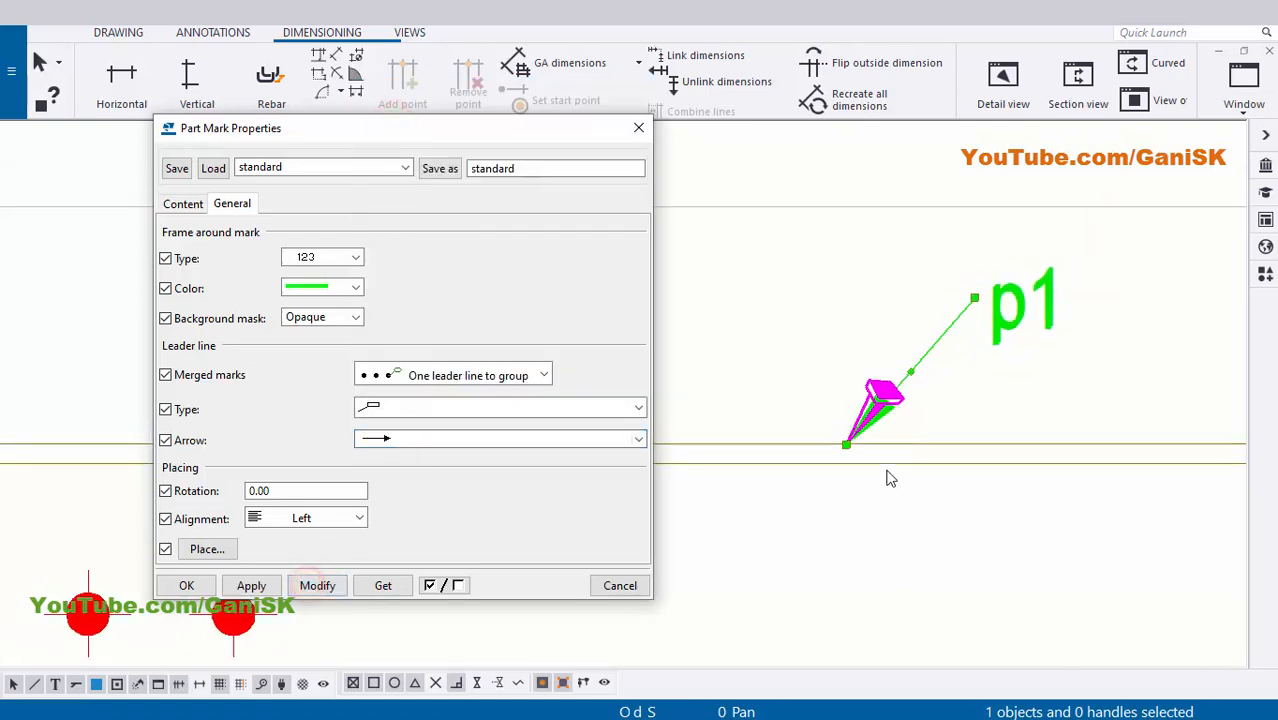
{"action": "middle_click_drag", "start_coordinate": [885, 440], "coordinate": [885, 467]}
{"action": "scroll", "coordinate": [882, 464], "scroll_direction": "up", "scroll_amount": 6}
{"action": "scroll", "coordinate": [888, 440], "scroll_direction": "down", "scroll_amount": 3}
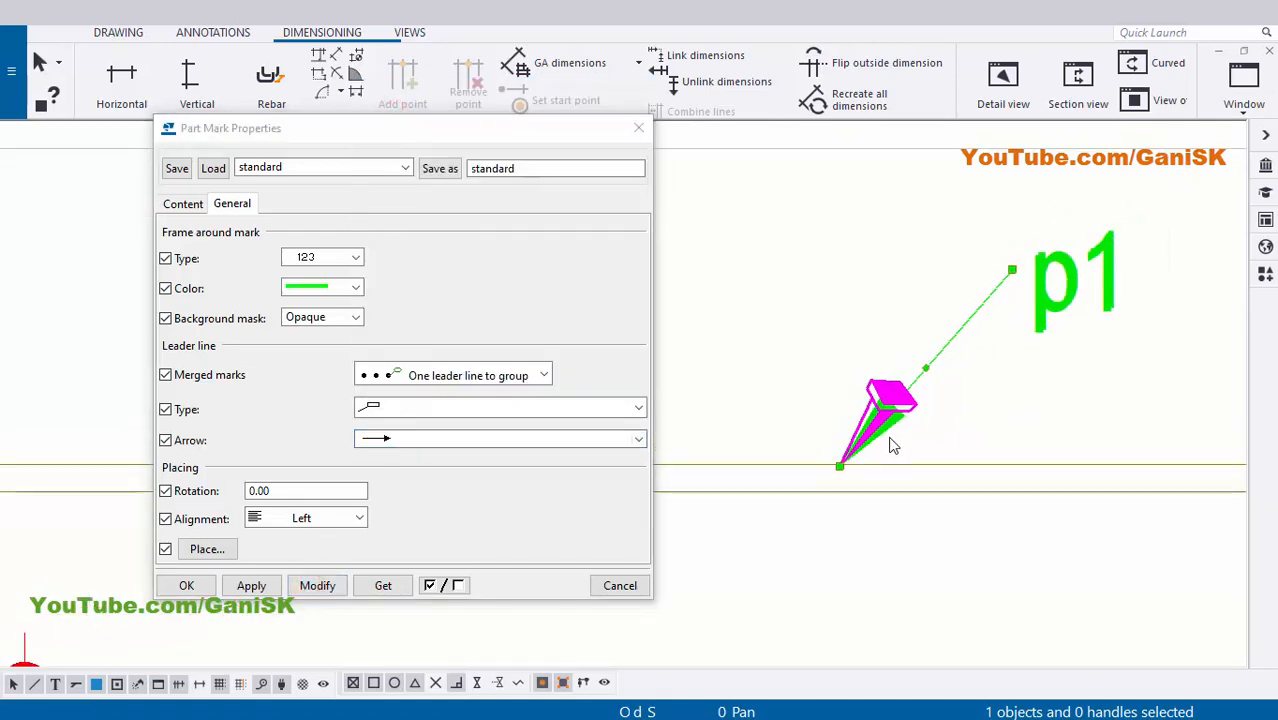
{"action": "left_click", "coordinate": [456, 440]}
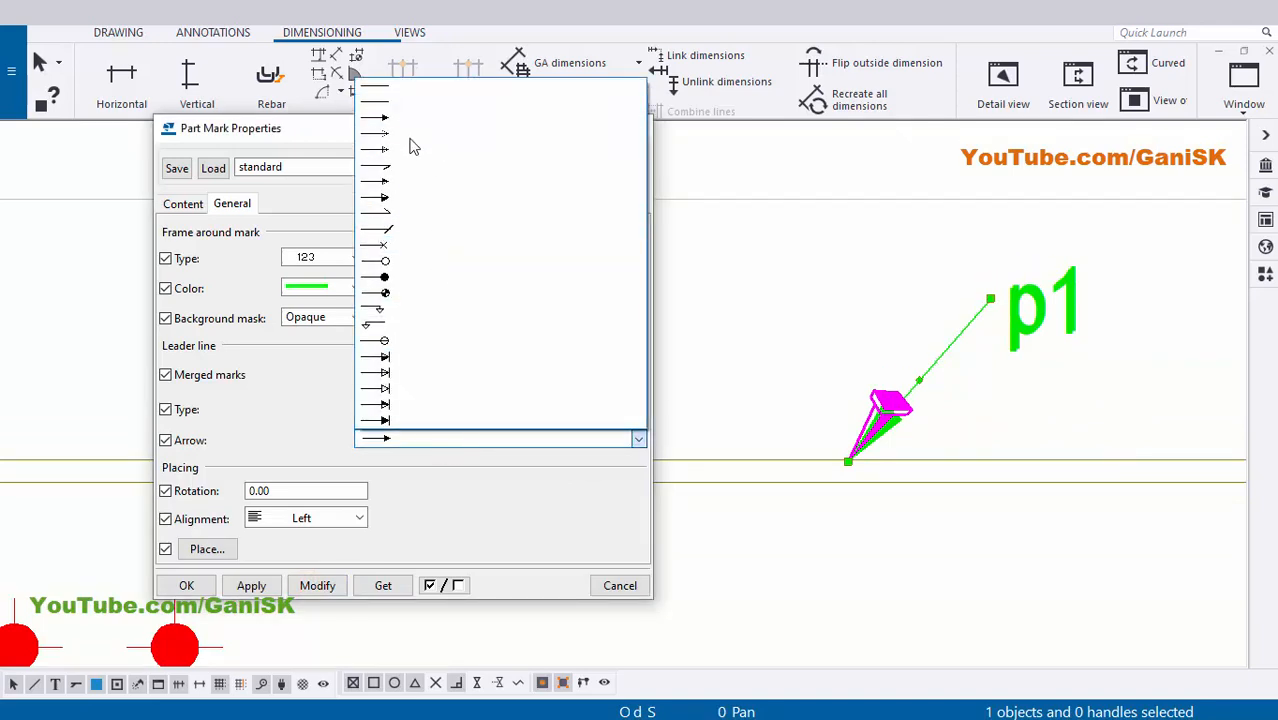
{"action": "left_click", "coordinate": [426, 528]}
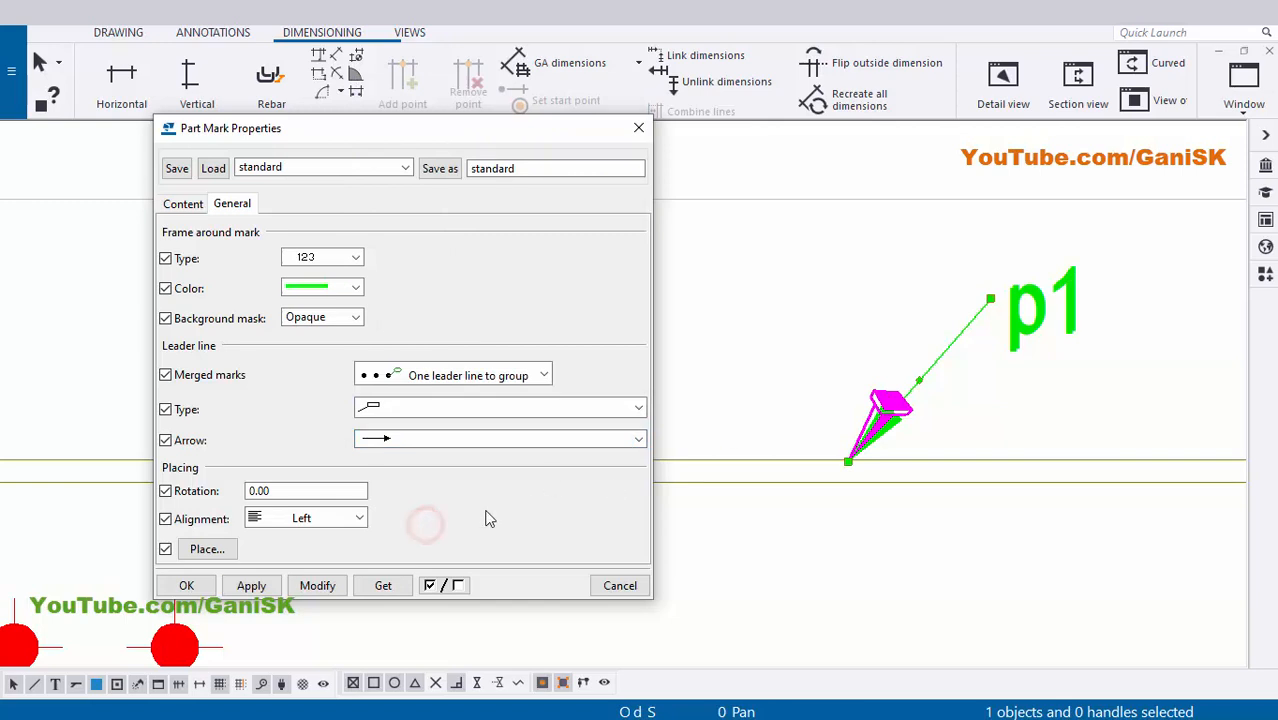
{"action": "left_click", "coordinate": [199, 586]}
{"action": "left_click", "coordinate": [673, 578]}
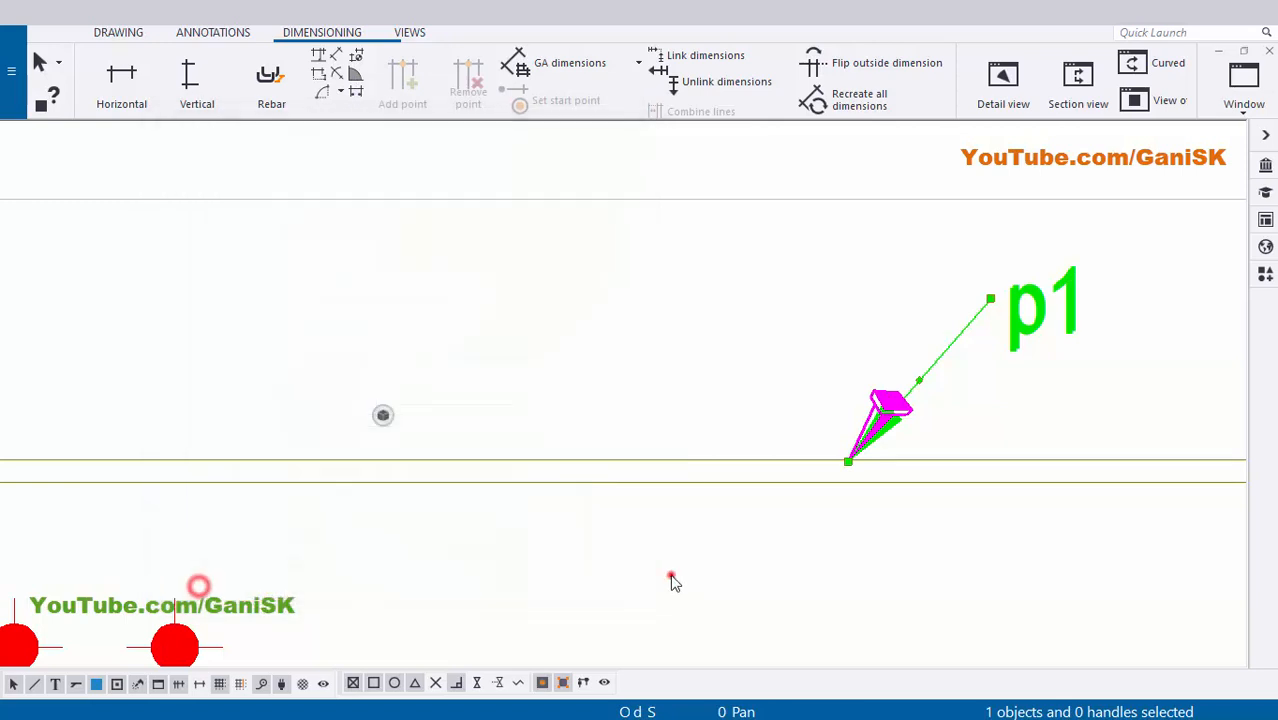
Move the beam's part mark closer to the top flange in the single-part view
{"action": "scroll", "coordinate": [680, 570], "scroll_direction": "down", "scroll_amount": 2}
{"action": "mouse_move", "coordinate": [698, 552]}
{"action": "middle_mouse_down"}
{"action": "mouse_move", "coordinate": [738, 532]}
{"action": "mouse_move", "coordinate": [630, 553]}
{"action": "middle_mouse_up"}
{"action": "left_click", "coordinate": [859, 392]}
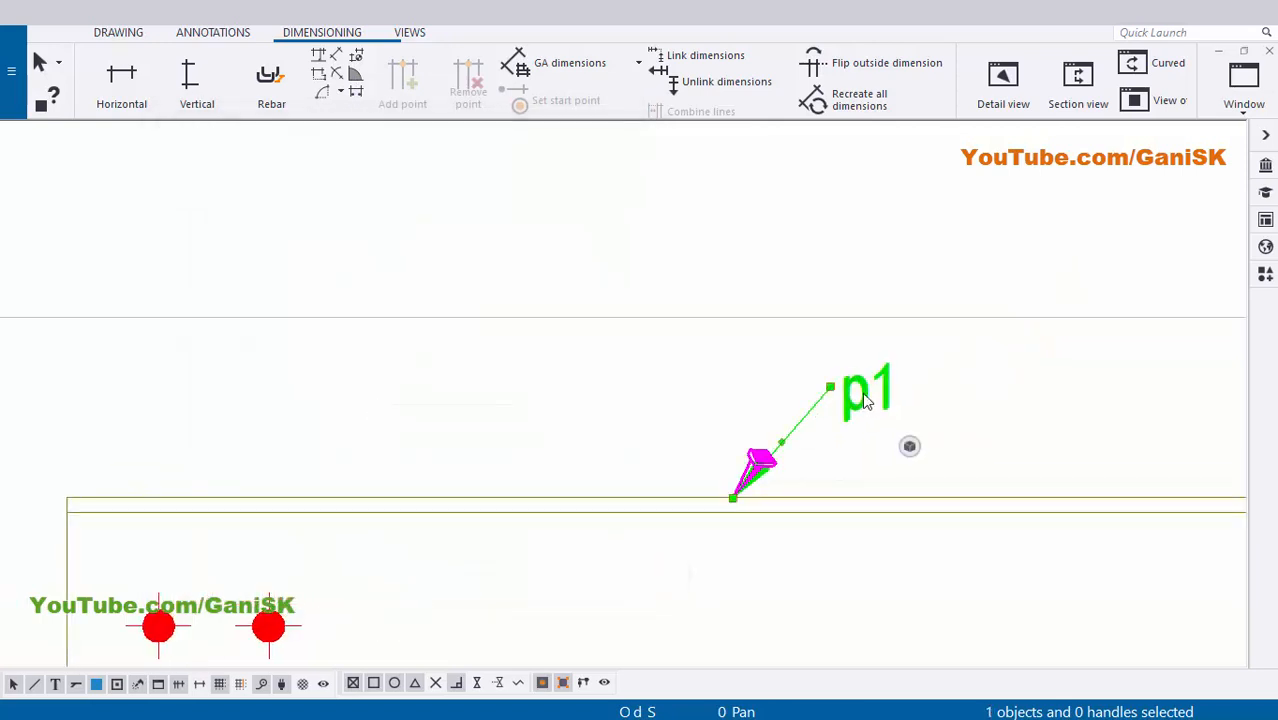
{"action": "mouse_move", "coordinate": [866, 400]}
{"action": "left_mouse_down"}
{"action": "mouse_move", "coordinate": [864, 418]}
{"action": "mouse_move", "coordinate": [815, 440]}
{"action": "mouse_move", "coordinate": [845, 455]}
{"action": "left_mouse_up"}
{"action": "scroll", "coordinate": [528, 408], "scroll_direction": "down", "scroll_amount": 3}
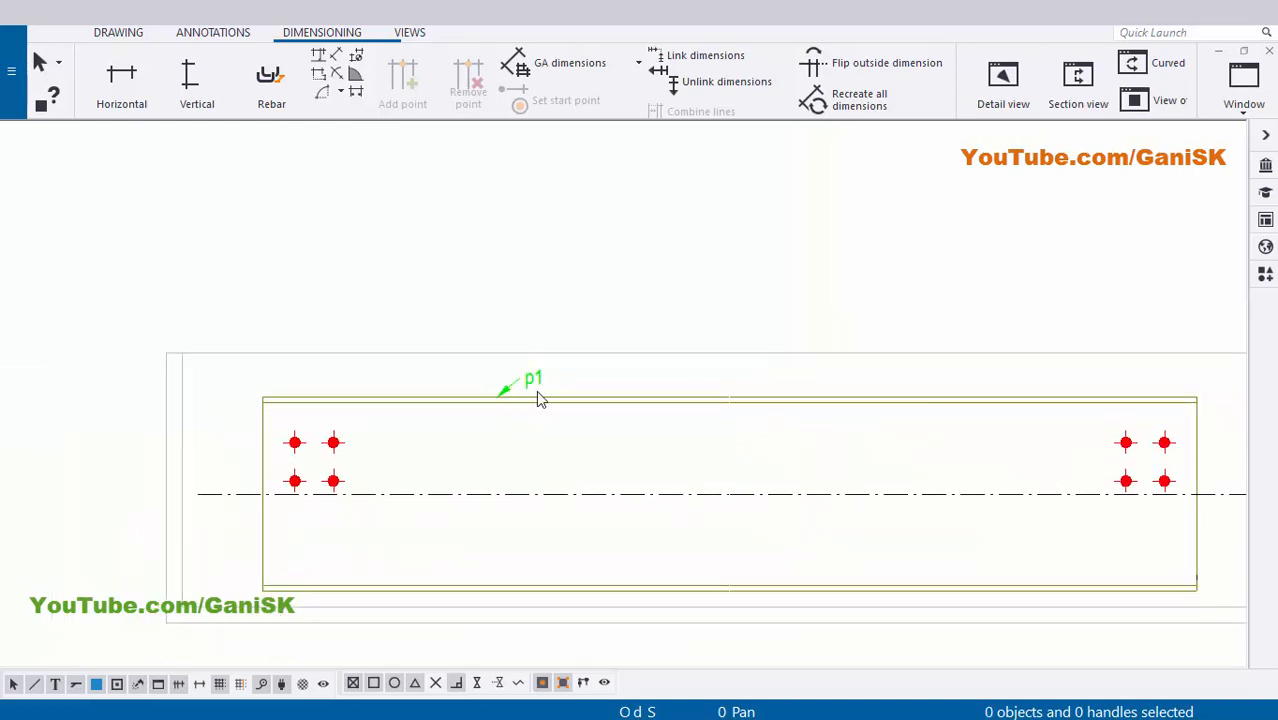
Add a horizontal overall length dimension above the beam between its two top end corners in the single-part view
{"action": "scroll", "coordinate": [536, 398], "scroll_direction": "down", "scroll_amount": 2}
{"action": "scroll", "coordinate": [371, 388], "scroll_direction": "up", "scroll_amount": 2}
{"action": "scroll", "coordinate": [400, 330], "scroll_direction": "down", "scroll_amount": 1}
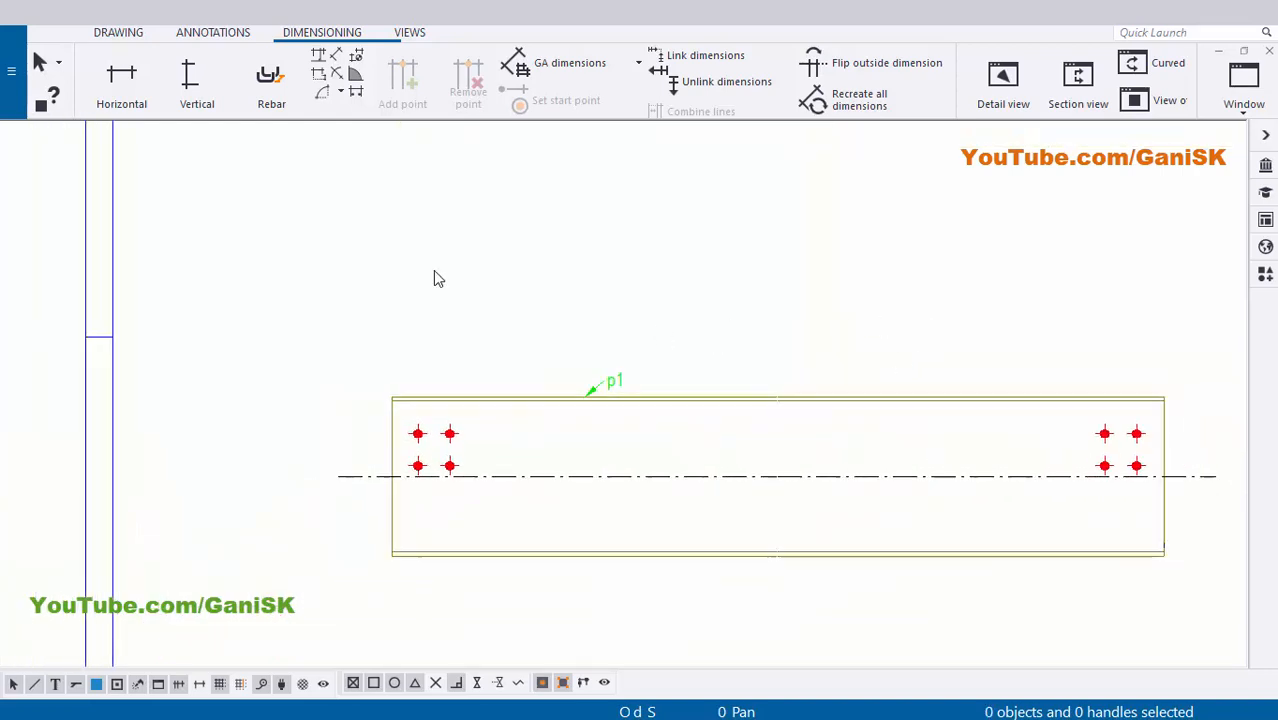
{"action": "left_click", "coordinate": [133, 87]}
{"action": "scroll", "coordinate": [374, 371], "scroll_direction": "up", "scroll_amount": 3}
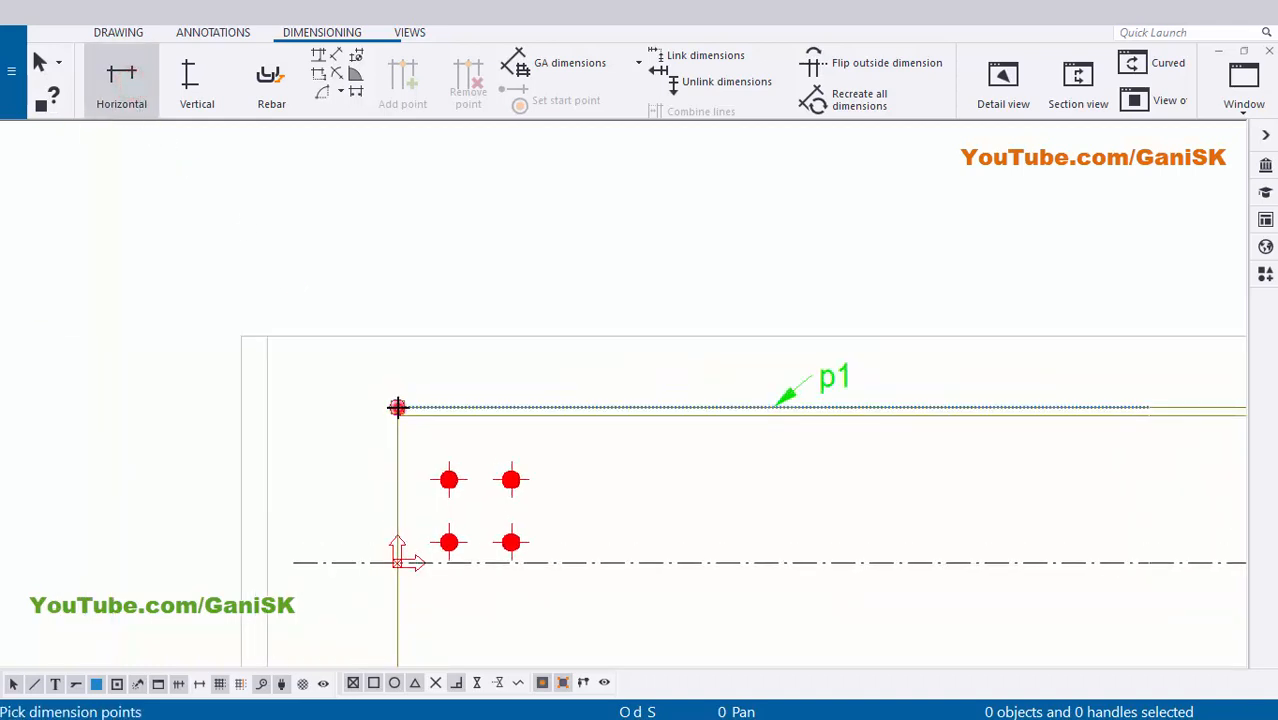
{"action": "left_click", "coordinate": [398, 407]}
{"action": "scroll", "coordinate": [257, 380], "scroll_direction": "down", "scroll_amount": 1}
{"action": "scroll", "coordinate": [762, 391], "scroll_direction": "down", "scroll_amount": 1}
{"action": "scroll", "coordinate": [904, 391], "scroll_direction": "up", "scroll_amount": 2}
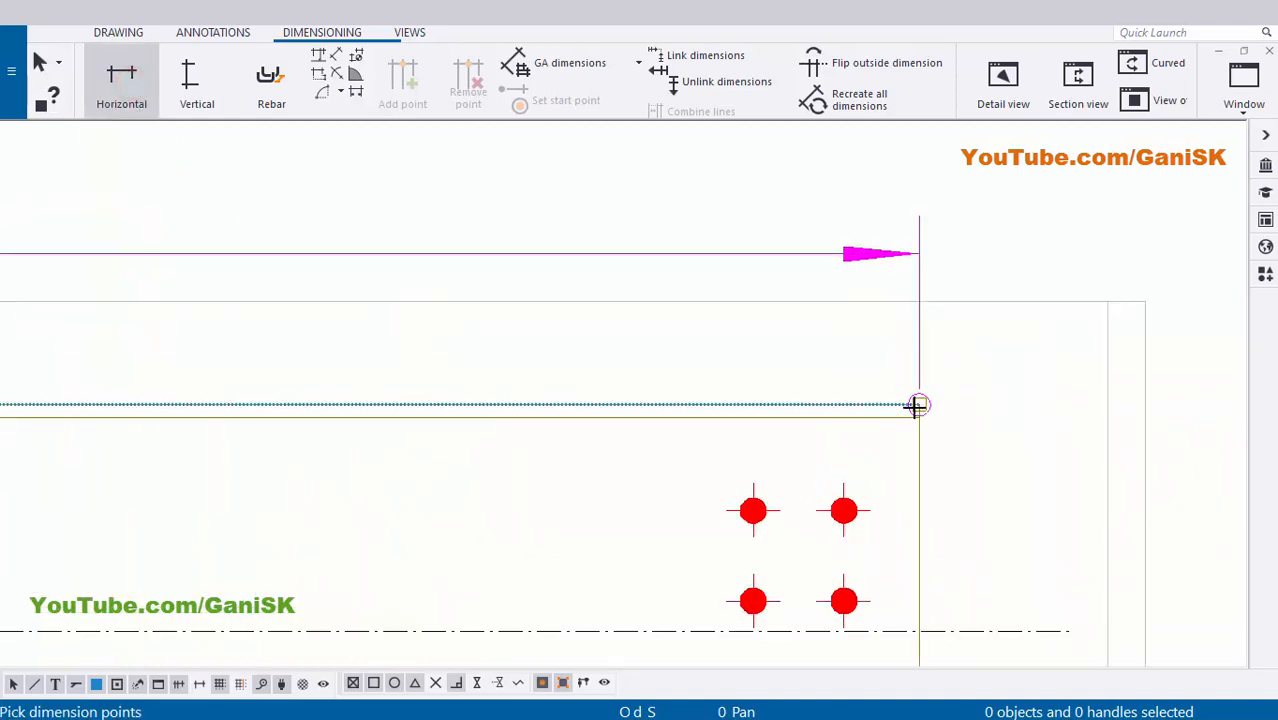
{"action": "left_click", "coordinate": [917, 406]}
{"action": "scroll", "coordinate": [1000, 390], "scroll_direction": "down", "scroll_amount": 1}
{"action": "middle_click_drag", "start_coordinate": [625, 383], "coordinate": [973, 419]}
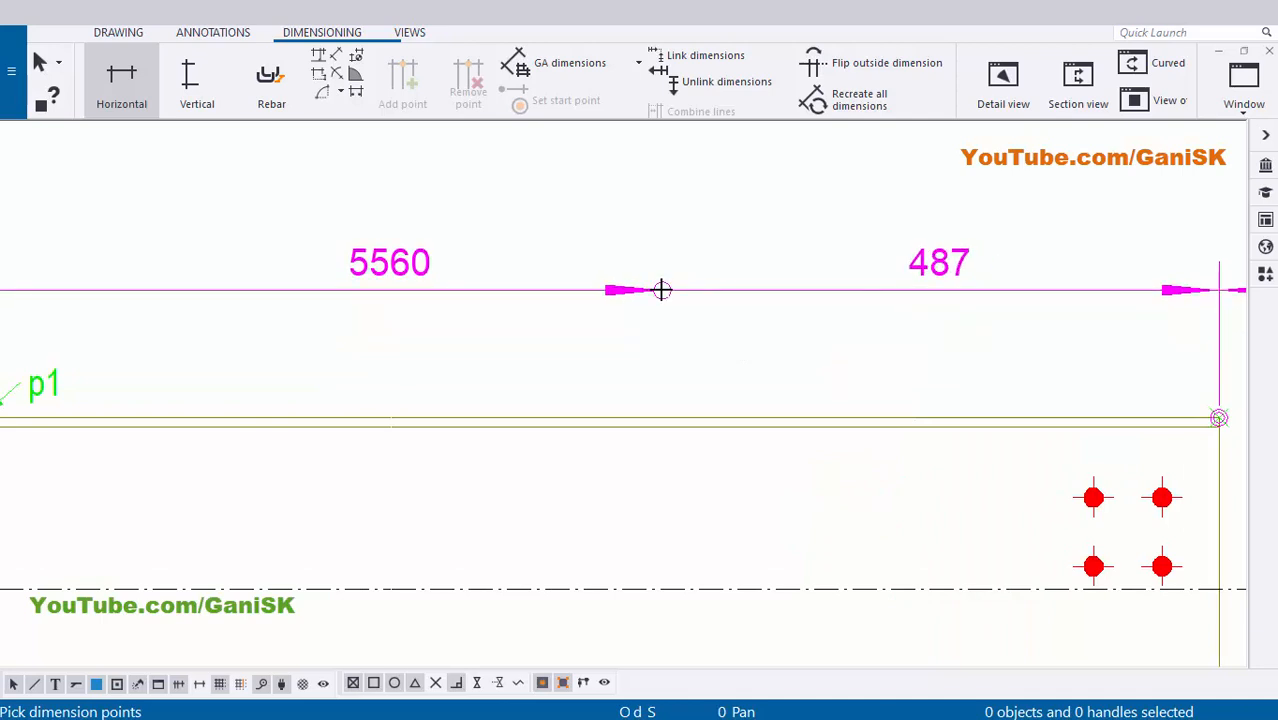
{"action": "middle_click", "coordinate": [661, 289]}
{"action": "scroll", "coordinate": [712, 312], "scroll_direction": "down", "scroll_amount": 1}
{"action": "scroll", "coordinate": [556, 320], "scroll_direction": "down", "scroll_amount": 1}
{"action": "right_click", "coordinate": [585, 228]}
{"action": "left_click", "coordinate": [630, 234]}
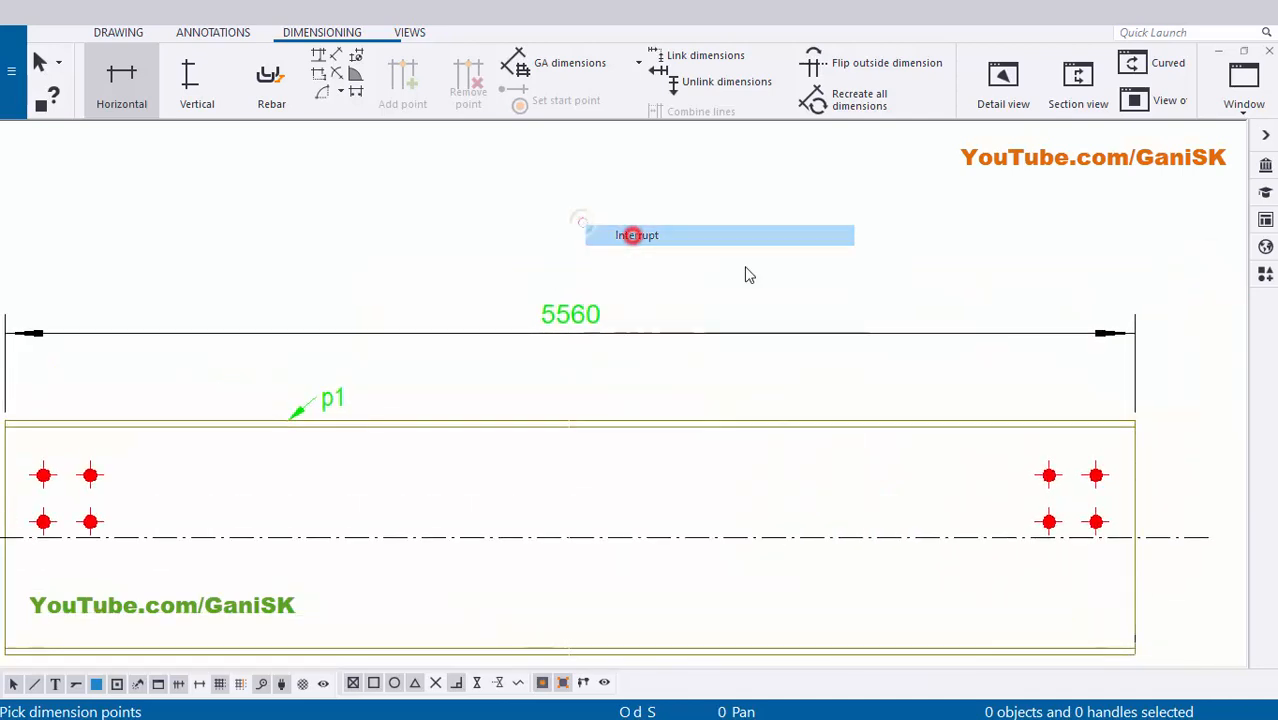
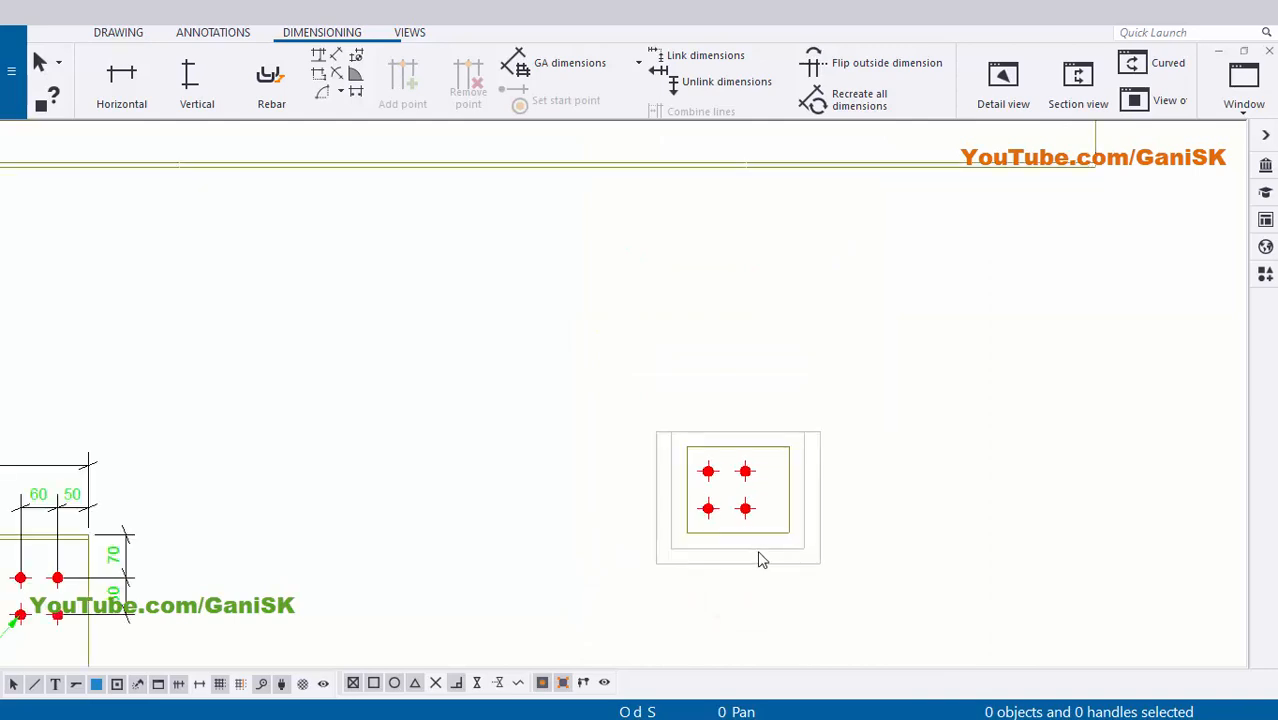
Add a part mark to the four-hole plate in the single-part view, using the applied mark properties
{"action": "middle_click_drag", "start_coordinate": [762, 556], "coordinate": [873, 406]}
{"action": "mouse_move", "coordinate": [898, 363]}
{"action": "left_mouse_down"}
{"action": "mouse_move", "coordinate": [861, 457]}
{"action": "mouse_move", "coordinate": [773, 503]}
{"action": "left_mouse_up"}
{"action": "scroll", "coordinate": [720, 465], "scroll_direction": "up", "scroll_amount": 4}
{"action": "middle_click_drag", "start_coordinate": [916, 474], "coordinate": [814, 474]}
{"action": "scroll", "coordinate": [856, 464], "scroll_direction": "up", "scroll_amount": 1}
{"action": "scroll", "coordinate": [869, 455], "scroll_direction": "up", "scroll_amount": 1}
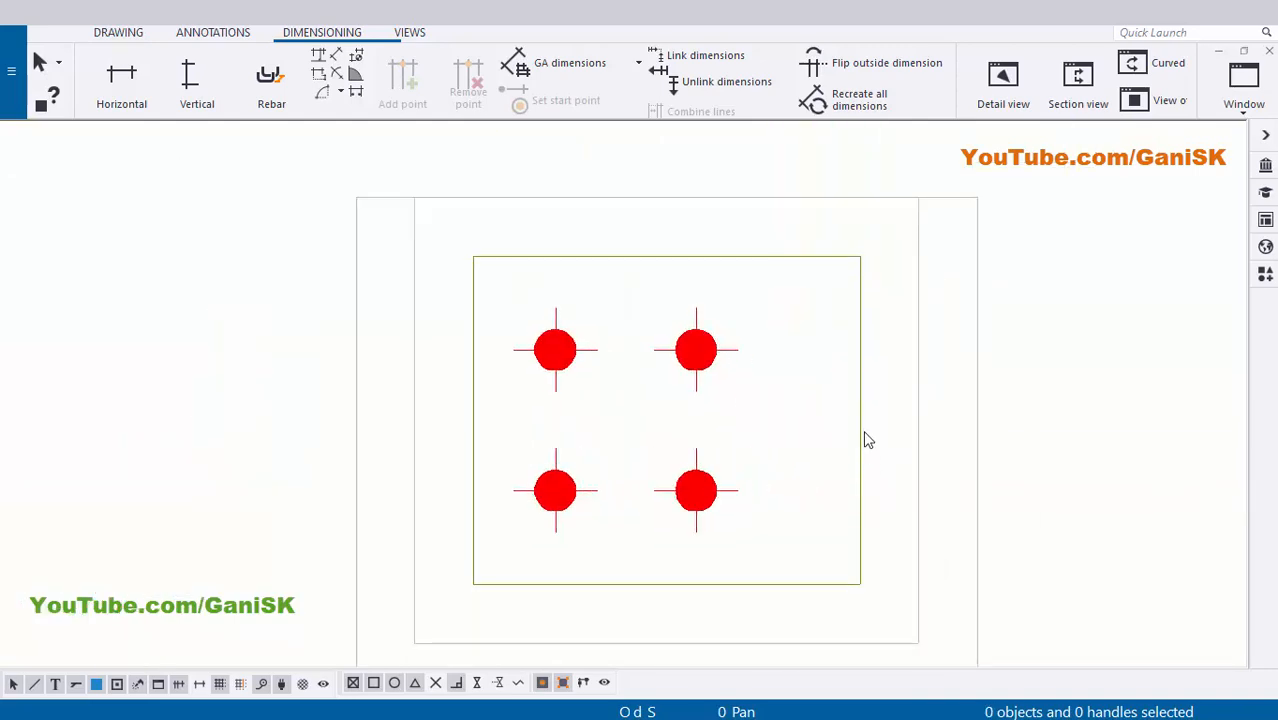
{"action": "right_click", "coordinate": [861, 392]}
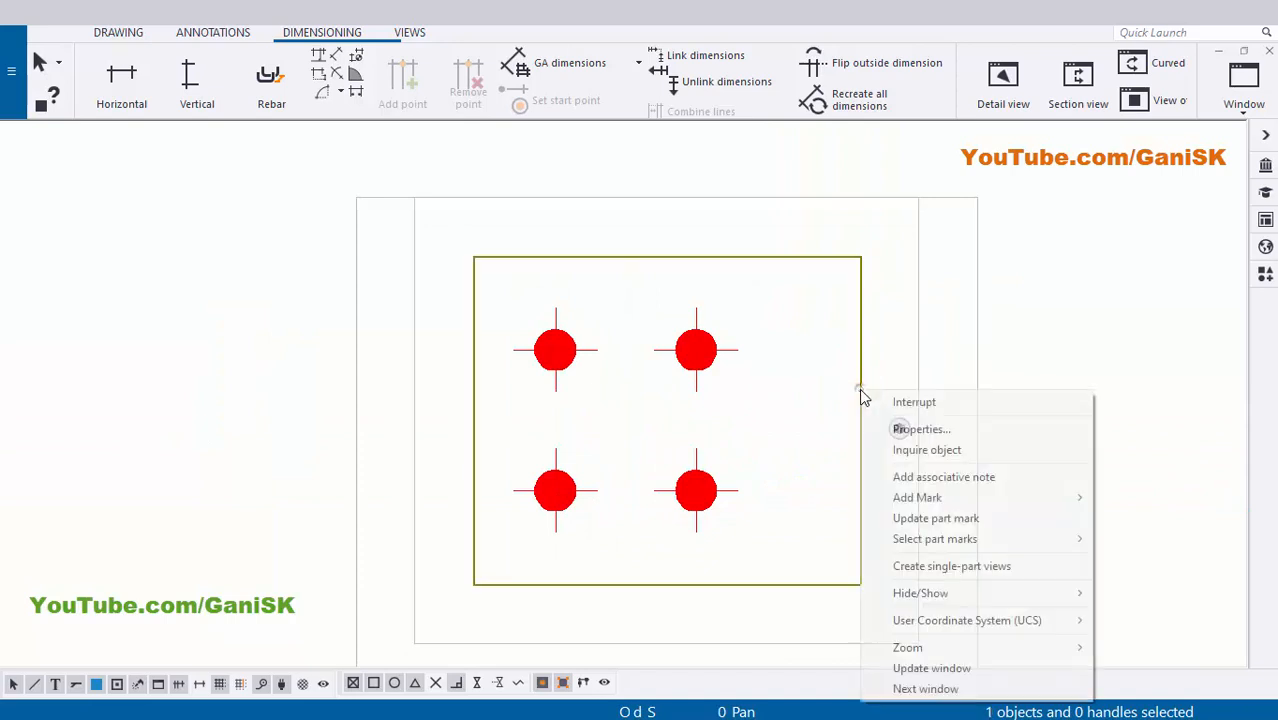
{"action": "left_click", "coordinate": [779, 519]}
{"action": "scroll", "coordinate": [880, 430], "scroll_direction": "down", "scroll_amount": 2}
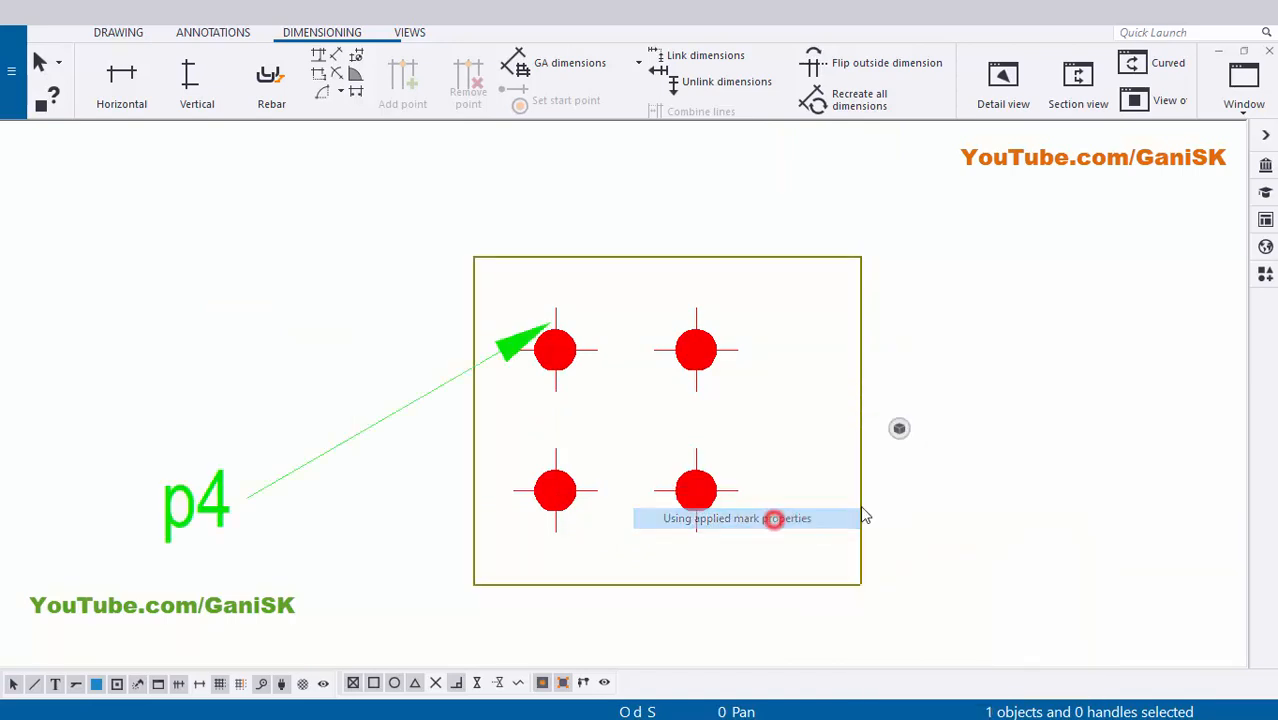
Move the p4 mark outside the plate so its leader points to the plate's right edge
{"action": "scroll", "coordinate": [460, 518], "scroll_direction": "up", "scroll_amount": 1}
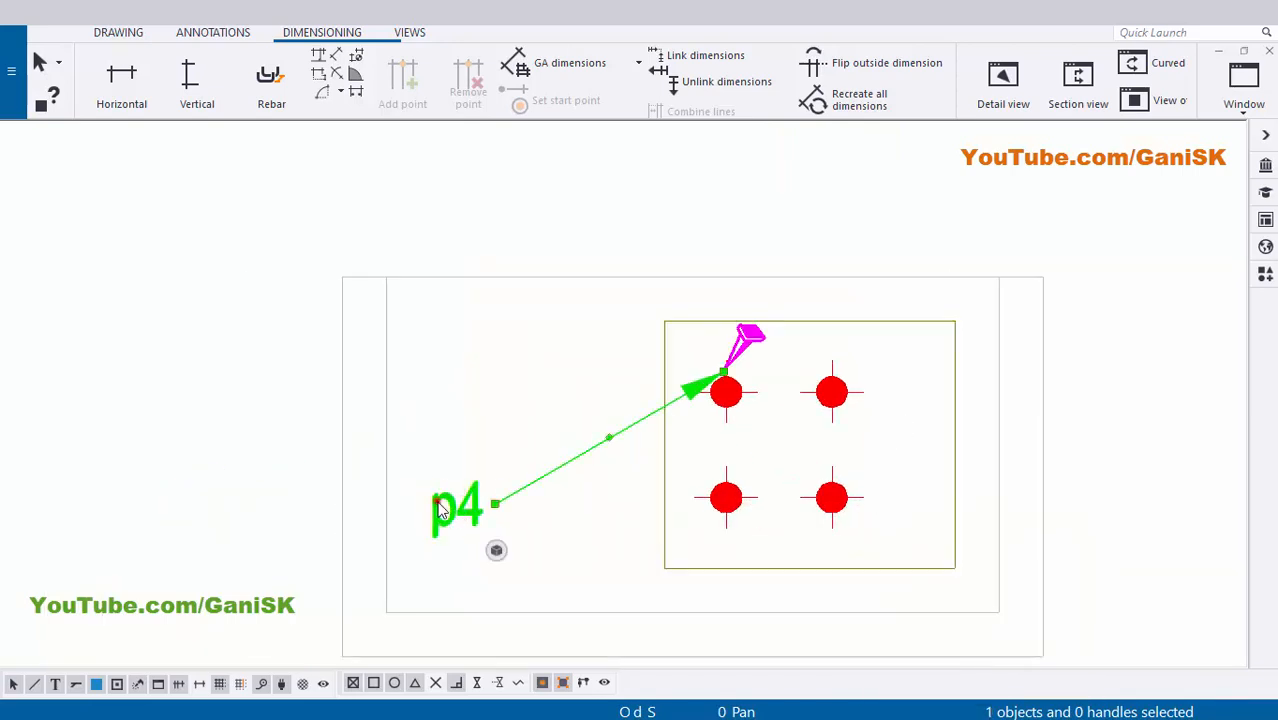
{"action": "mouse_move", "coordinate": [440, 510]}
{"action": "left_mouse_down"}
{"action": "mouse_move", "coordinate": [710, 531]}
{"action": "mouse_move", "coordinate": [1033, 500]}
{"action": "mouse_move", "coordinate": [1030, 460]}
{"action": "mouse_move", "coordinate": [1016, 454]}
{"action": "left_mouse_up"}
{"action": "scroll", "coordinate": [1012, 470], "scroll_direction": "up", "scroll_amount": 1}
{"action": "scroll", "coordinate": [892, 474], "scroll_direction": "down", "scroll_amount": 7}
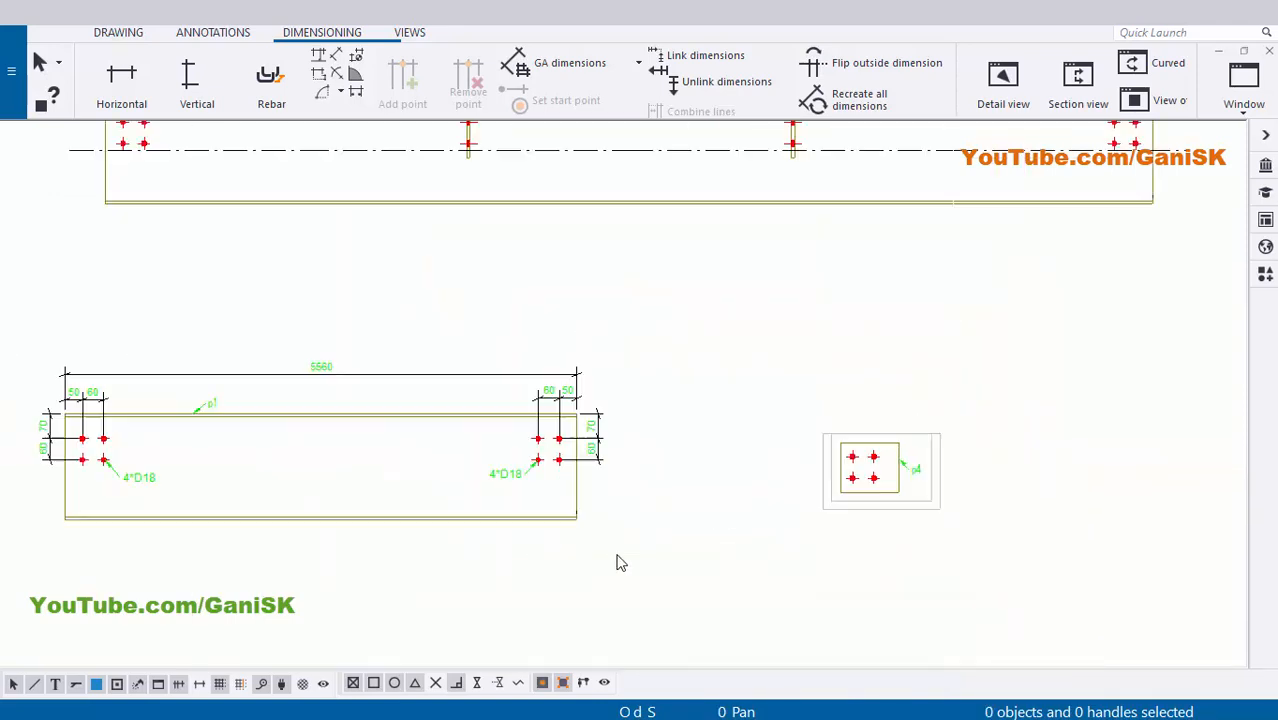
Examine the material list for the profile, quantity and length of plate p4
{"action": "middle_click_drag", "start_coordinate": [617, 555], "coordinate": [727, 335]}
{"action": "middle_click_drag", "start_coordinate": [551, 570], "coordinate": [617, 426]}
{"action": "scroll", "coordinate": [531, 499], "scroll_direction": "up", "scroll_amount": 5}
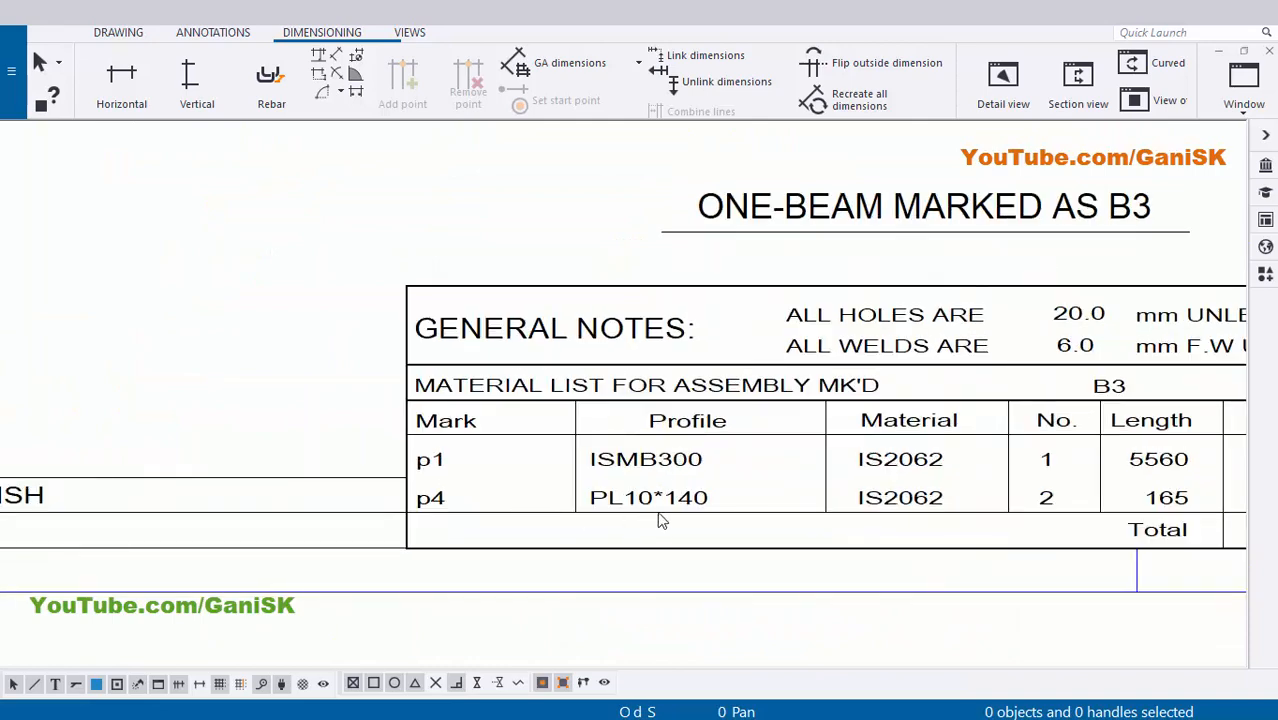
{"action": "scroll", "coordinate": [650, 515], "scroll_direction": "up", "scroll_amount": 2}
{"action": "scroll", "coordinate": [660, 510], "scroll_direction": "down", "scroll_amount": 1}
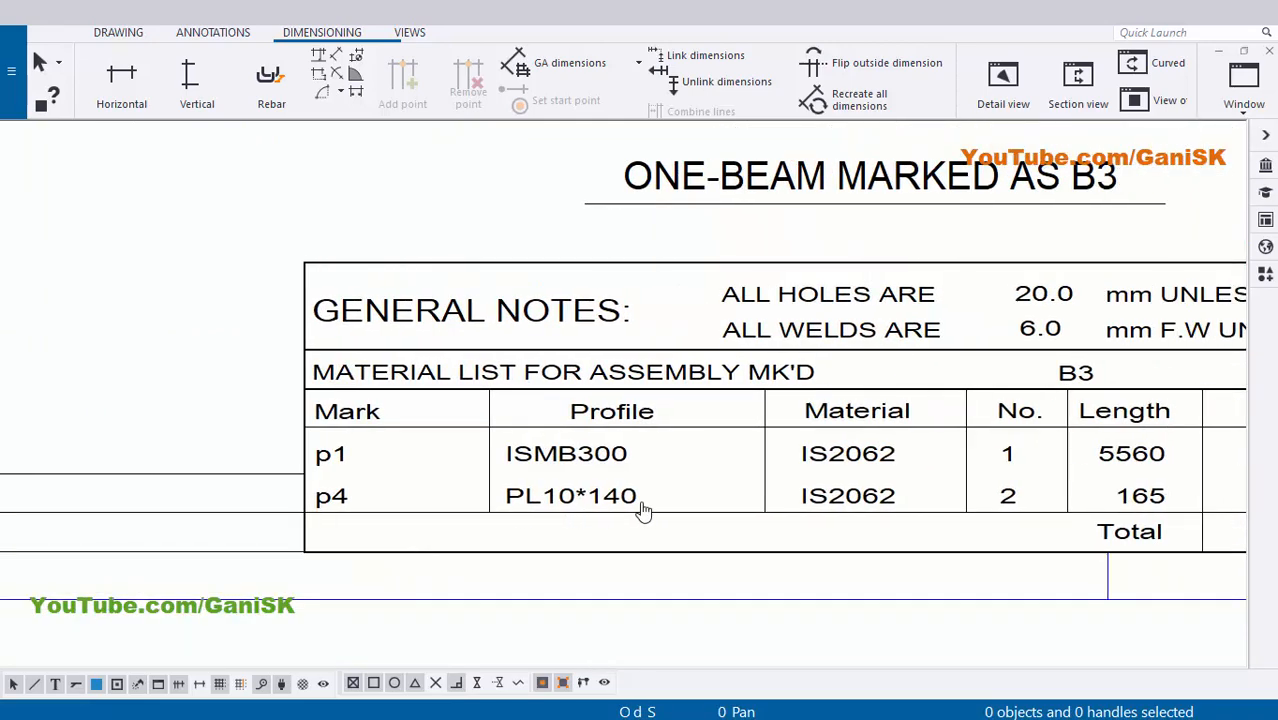
{"action": "scroll", "coordinate": [640, 510], "scroll_direction": "down", "scroll_amount": 3}
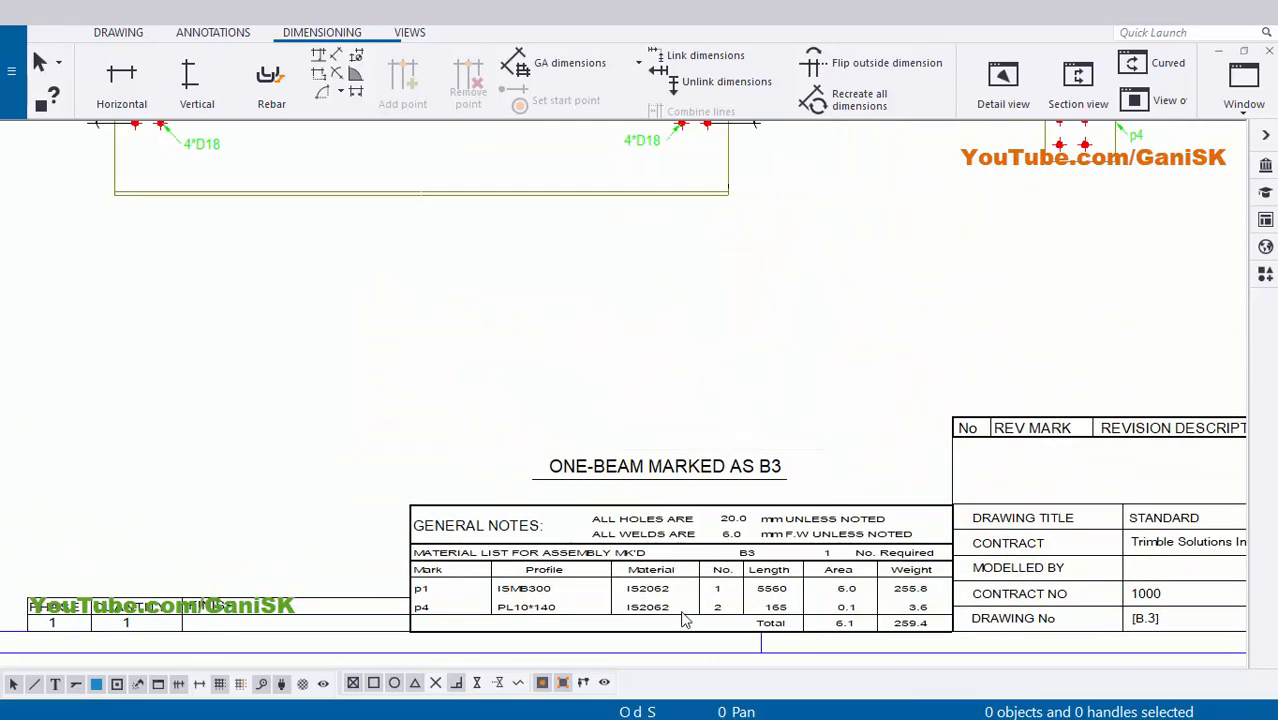
{"action": "scroll", "coordinate": [685, 613], "scroll_direction": "up", "scroll_amount": 3}
{"action": "scroll", "coordinate": [660, 517], "scroll_direction": "up", "scroll_amount": 1}
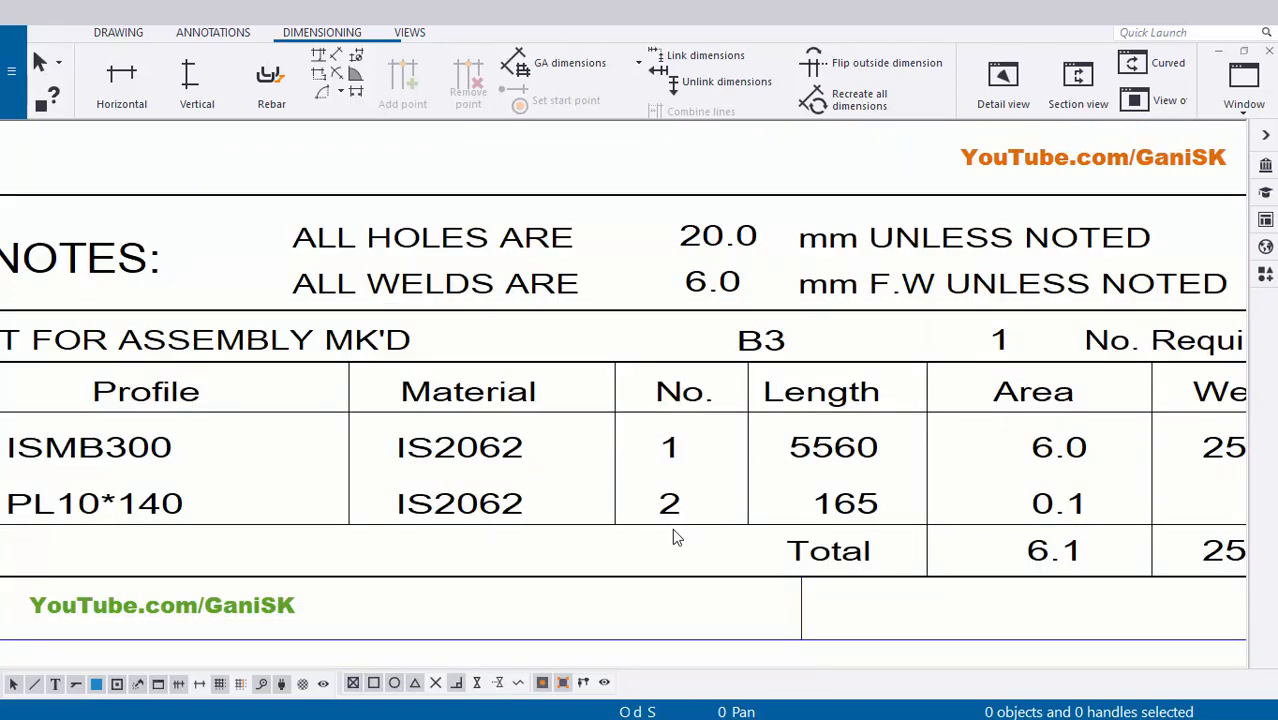
{"action": "scroll", "coordinate": [675, 537], "scroll_direction": "down", "scroll_amount": 3}
Dimension plate p4's overall height with a vertical dimension placed to the left of the plate
{"action": "scroll", "coordinate": [845, 437], "scroll_direction": "up", "scroll_amount": 3}
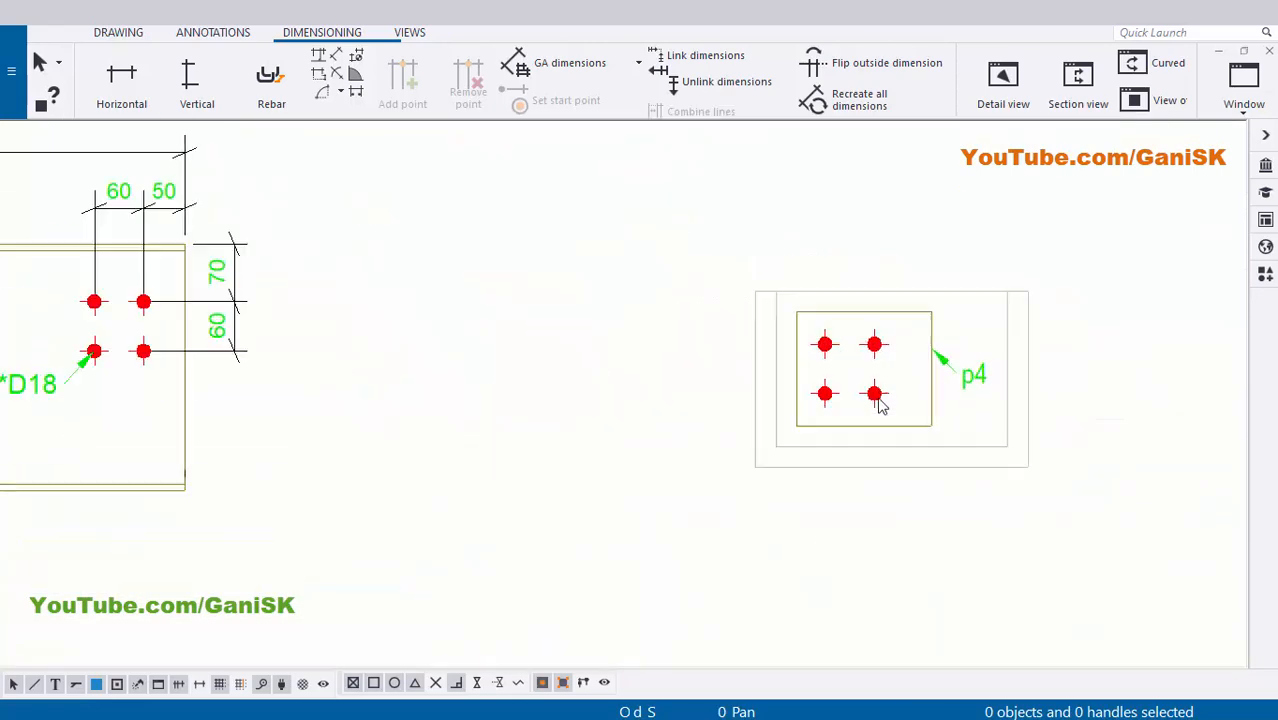
{"action": "scroll", "coordinate": [878, 400], "scroll_direction": "up", "scroll_amount": 1}
{"action": "scroll", "coordinate": [856, 477], "scroll_direction": "up", "scroll_amount": 2}
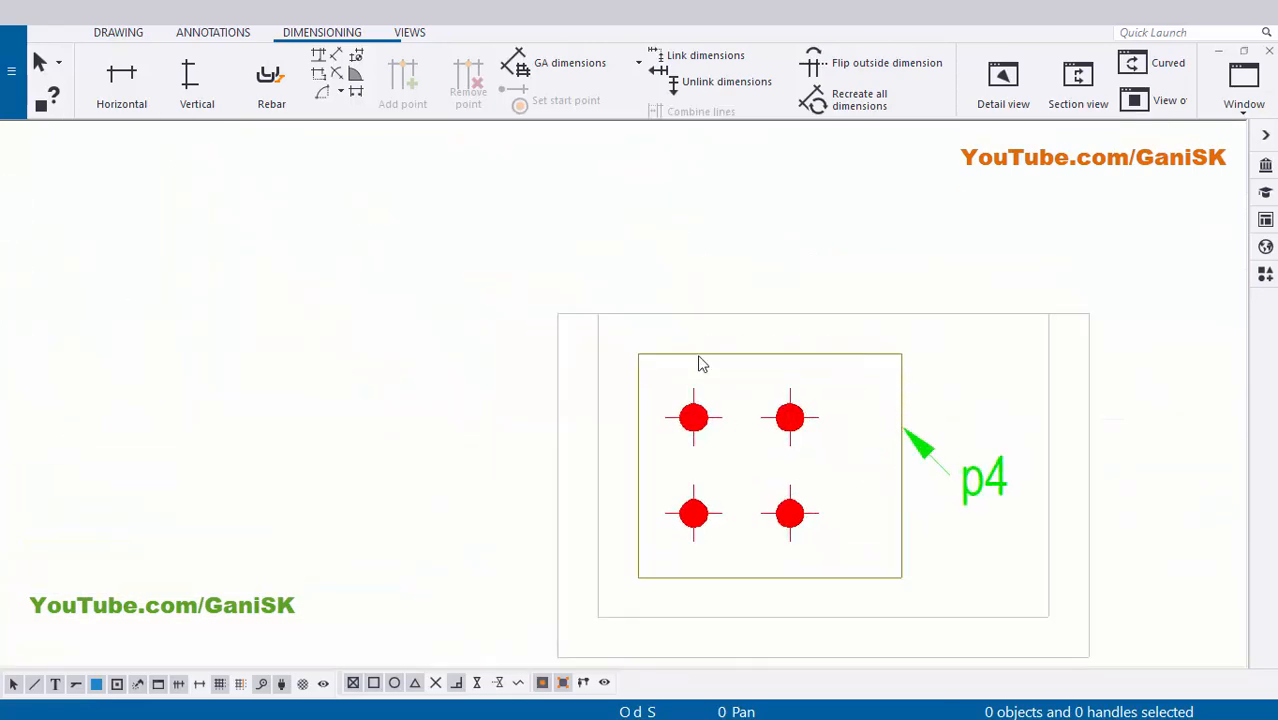
{"action": "scroll", "coordinate": [887, 472], "scroll_direction": "down", "scroll_amount": 1}
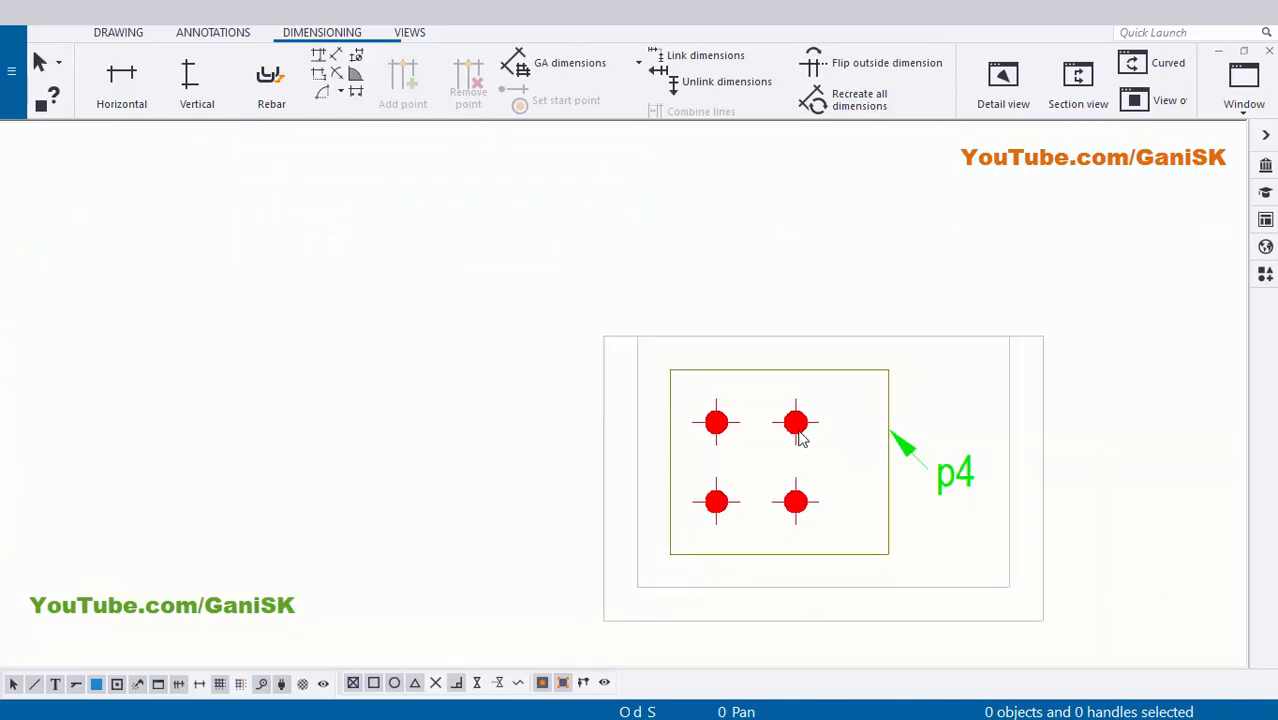
{"action": "left_click", "coordinate": [185, 98]}
{"action": "scroll", "coordinate": [616, 277], "scroll_direction": "up", "scroll_amount": 3}
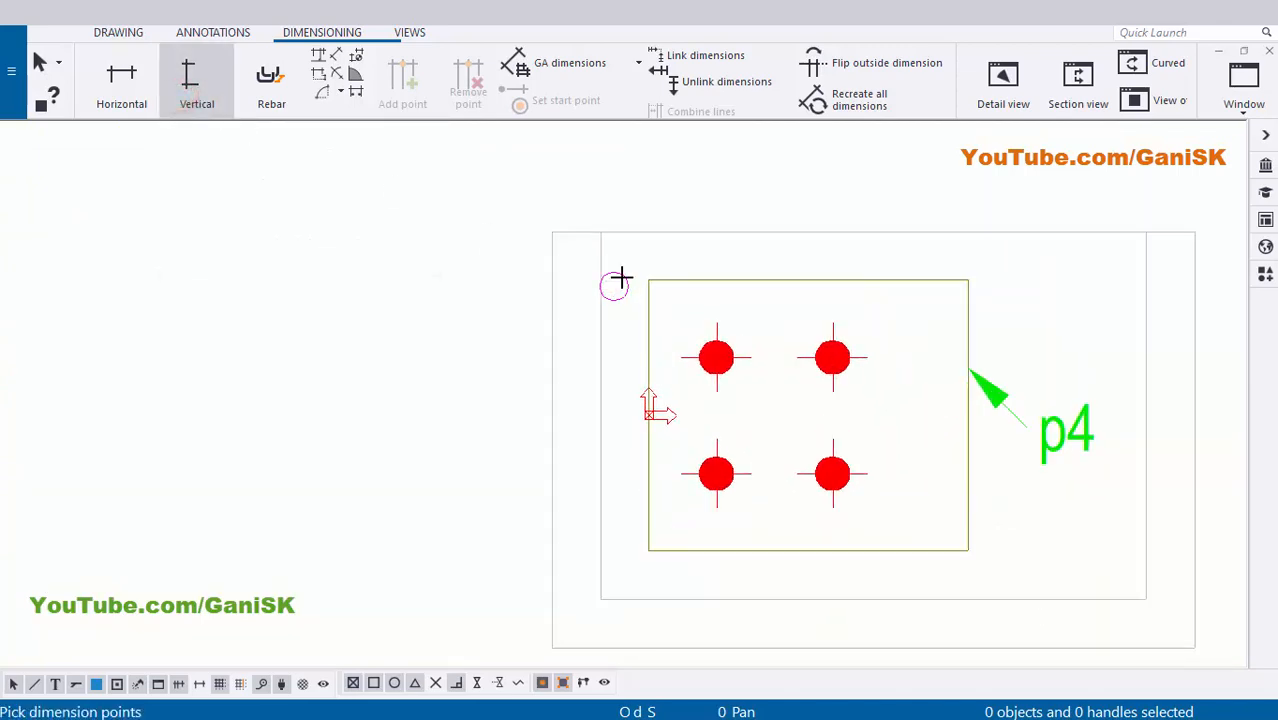
{"action": "middle_click_drag", "start_coordinate": [663, 506], "coordinate": [626, 371]}
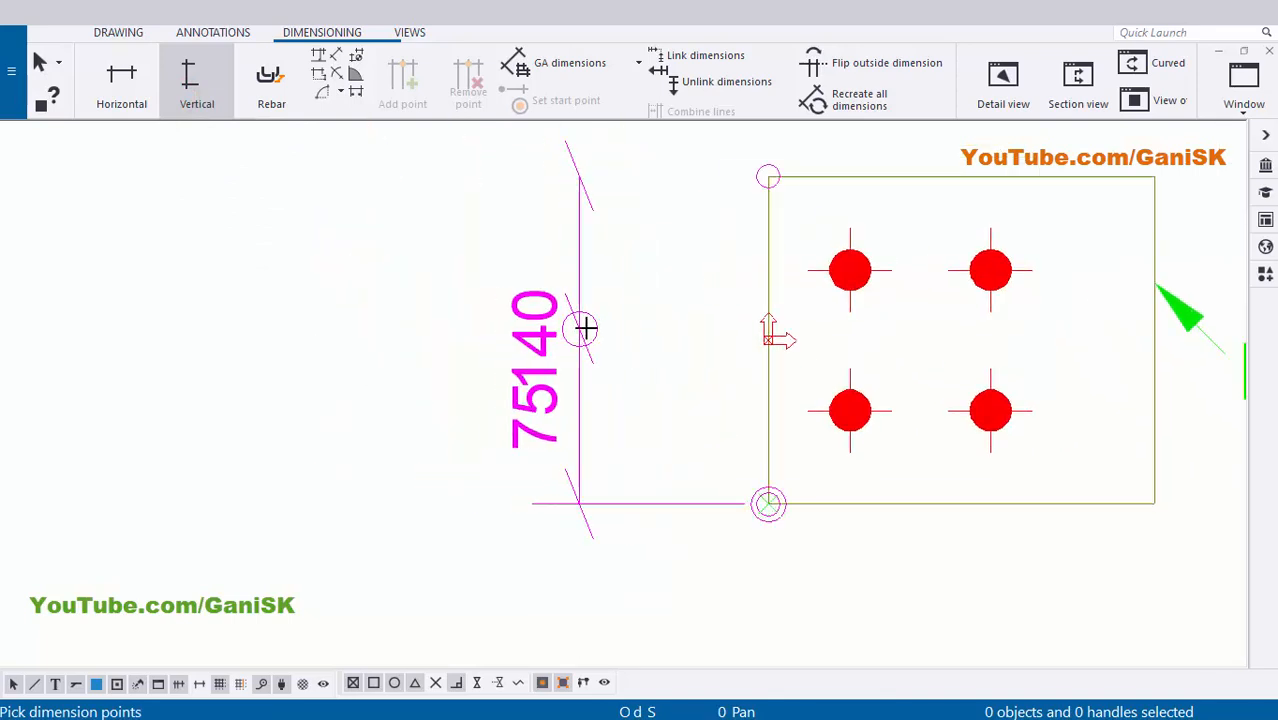
{"action": "left_click", "coordinate": [582, 325]}
{"action": "scroll", "coordinate": [585, 330], "scroll_direction": "down", "scroll_amount": 2}
{"action": "right_click", "coordinate": [660, 162]}
{"action": "left_click", "coordinate": [690, 174]}
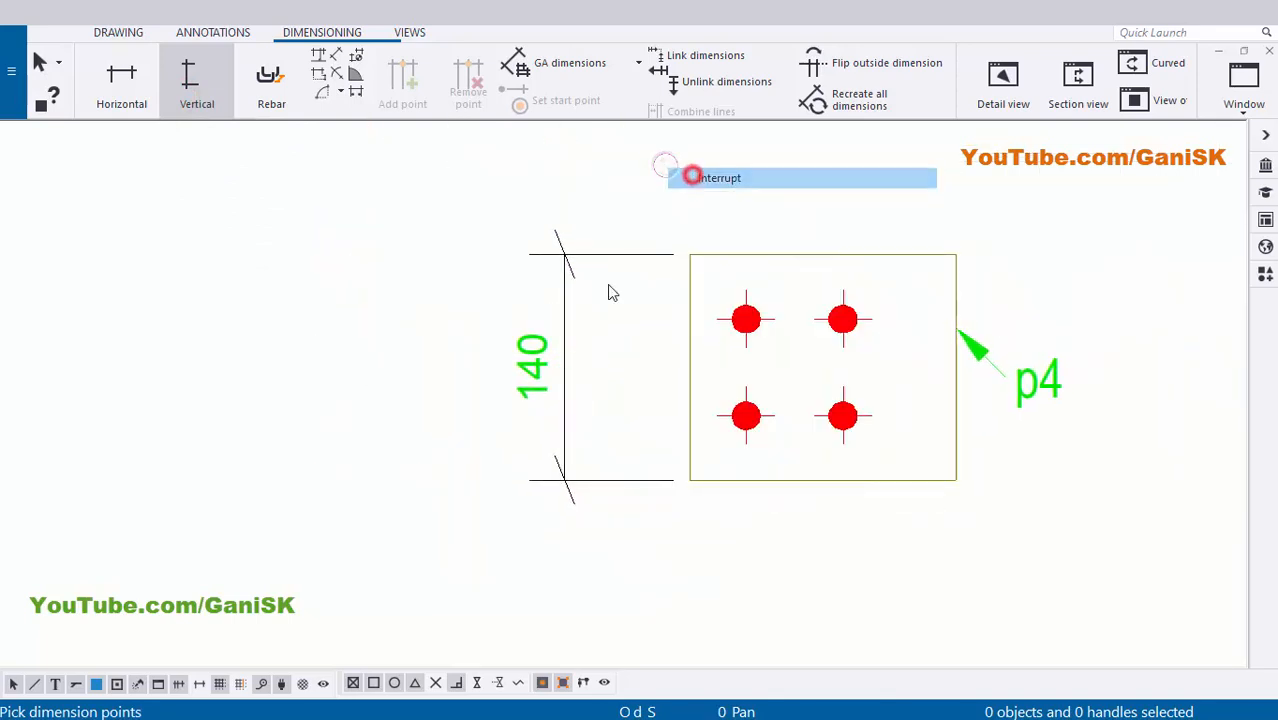
Dimension plate p4's overall length with a horizontal dimension placed above the plate
{"action": "scroll", "coordinate": [556, 355], "scroll_direction": "up", "scroll_amount": 2}
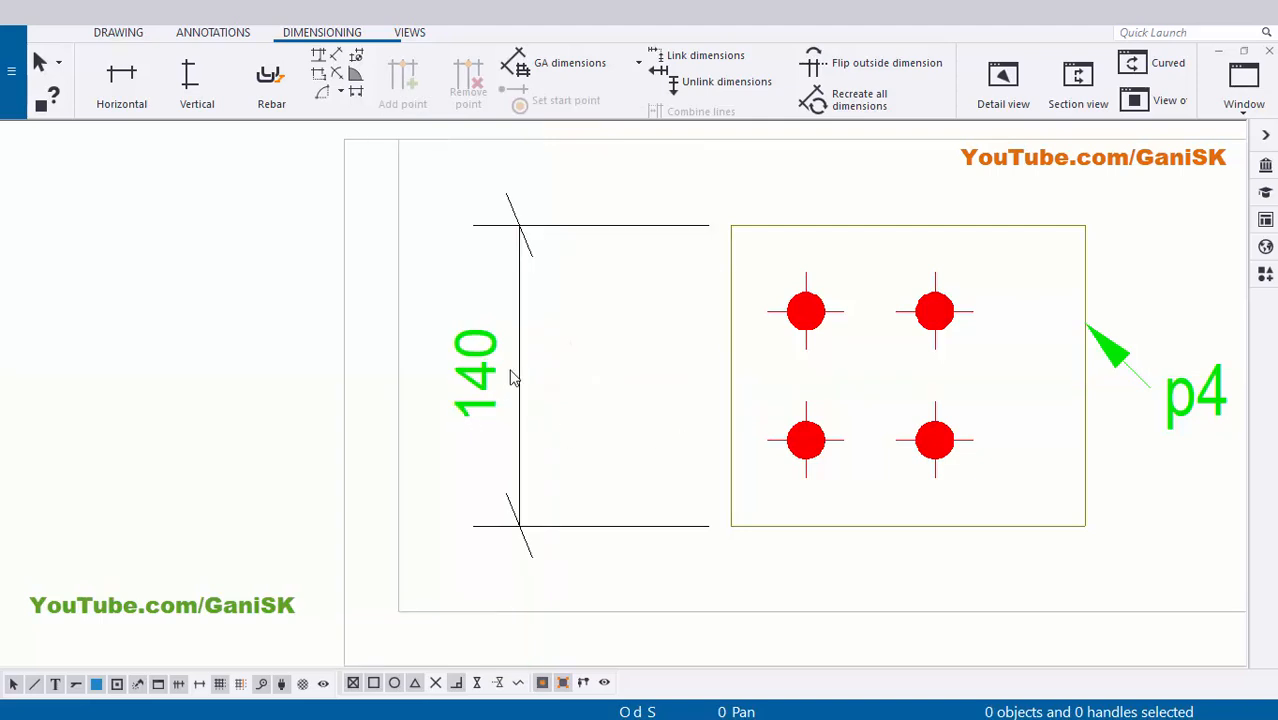
{"action": "scroll", "coordinate": [512, 378], "scroll_direction": "down", "scroll_amount": 2}
{"action": "middle_click_drag", "start_coordinate": [932, 261], "coordinate": [842, 272]}
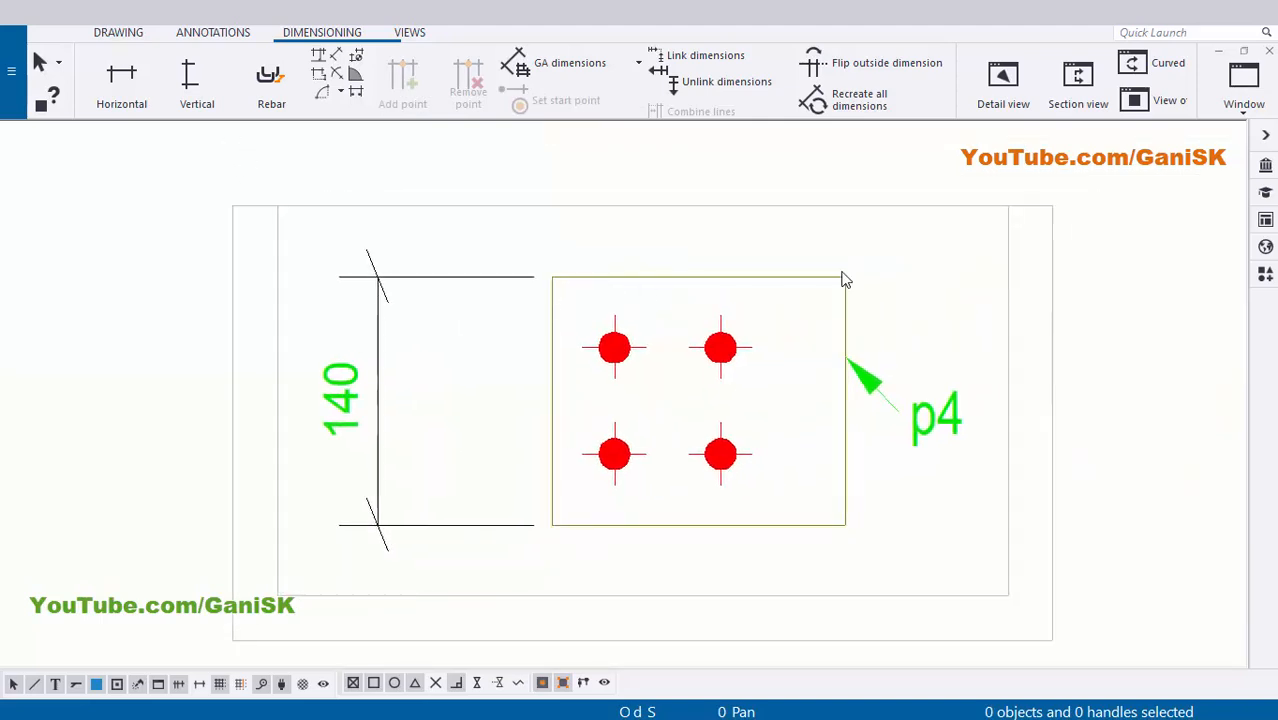
{"action": "left_click", "coordinate": [128, 97]}
{"action": "scroll", "coordinate": [557, 283], "scroll_direction": "up", "scroll_amount": 2}
{"action": "left_click", "coordinate": [564, 297]}
{"action": "scroll", "coordinate": [880, 292], "scroll_direction": "down", "scroll_amount": 2}
{"action": "middle_click_drag", "start_coordinate": [880, 292], "coordinate": [615, 305]}
{"action": "scroll", "coordinate": [780, 315], "scroll_direction": "up", "scroll_amount": 2}
{"action": "scroll", "coordinate": [956, 306], "scroll_direction": "down", "scroll_amount": 2}
{"action": "middle_click_drag", "start_coordinate": [722, 210], "coordinate": [727, 349]}
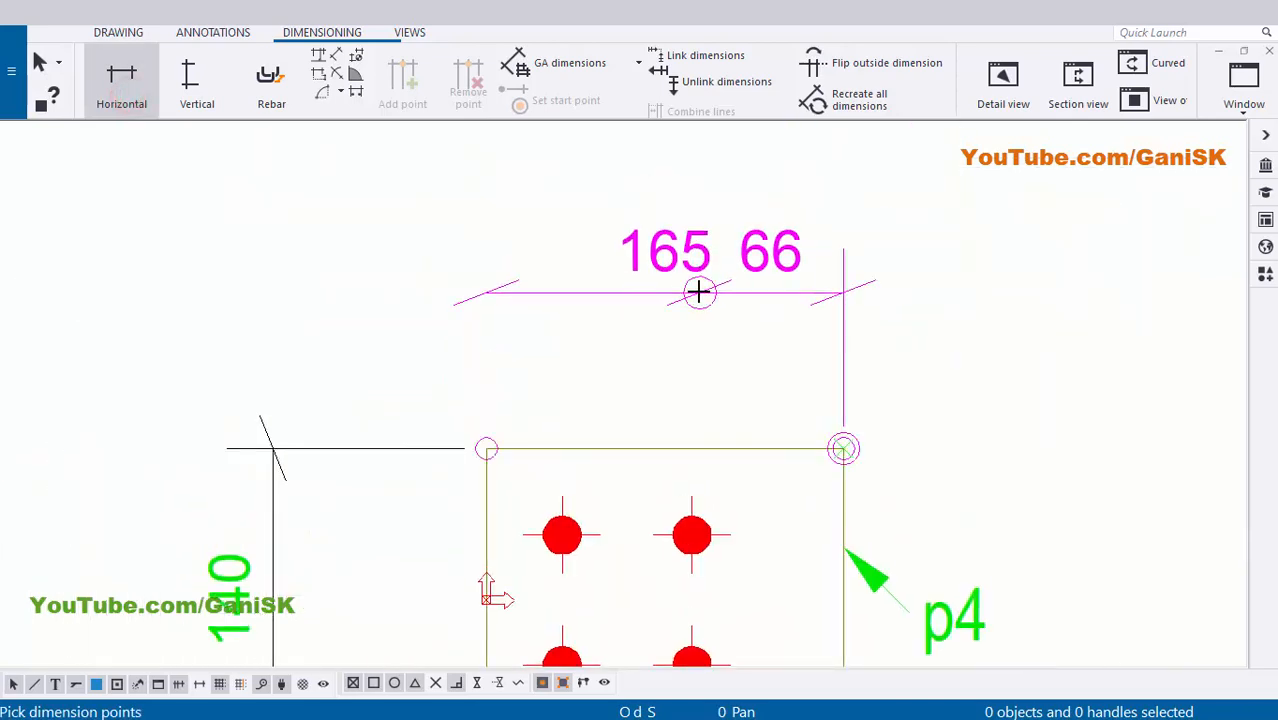
{"action": "middle_click", "coordinate": [700, 291]}
{"action": "scroll", "coordinate": [700, 291], "scroll_direction": "down", "scroll_amount": 3}
{"action": "right_click", "coordinate": [915, 250]}
{"action": "left_click", "coordinate": [946, 263]}
{"action": "scroll", "coordinate": [700, 283], "scroll_direction": "up", "scroll_amount": 1}
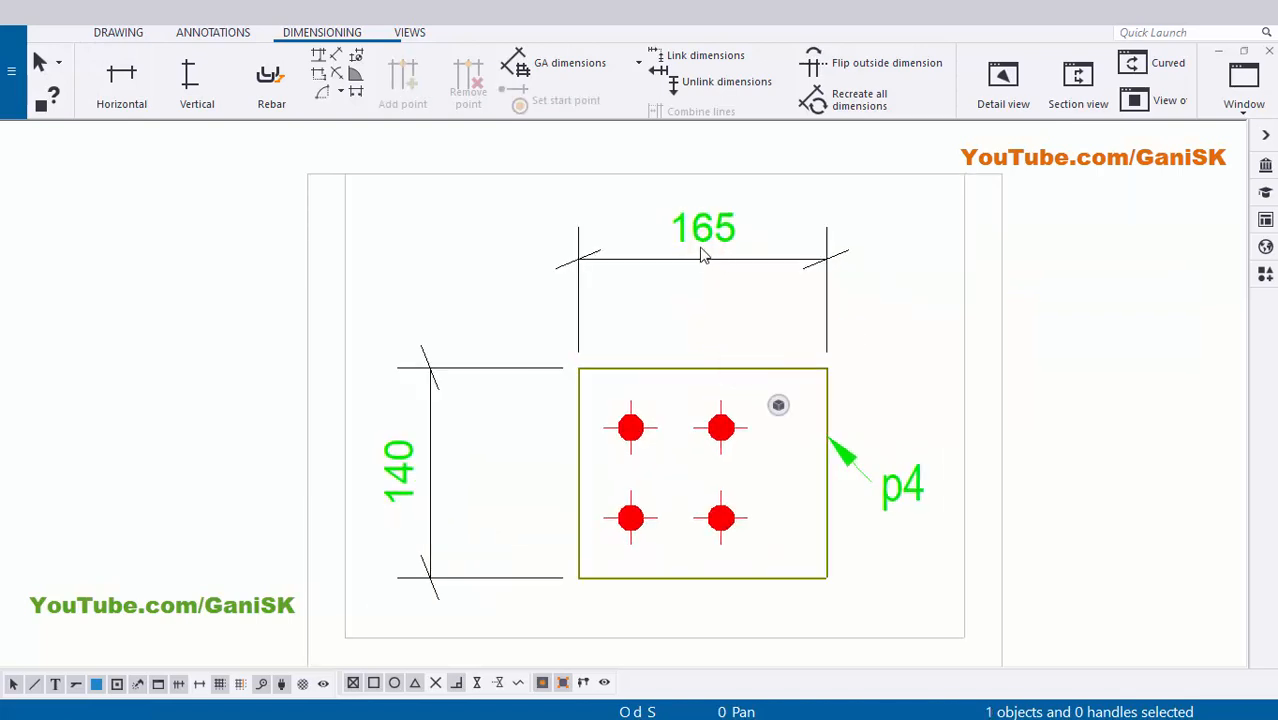
Compare plate p4's overall dimensions with its profile and length in the material list
{"action": "scroll", "coordinate": [597, 470], "scroll_direction": "down", "scroll_amount": 6}
{"action": "middle_click_drag", "start_coordinate": [467, 660], "coordinate": [570, 397]}
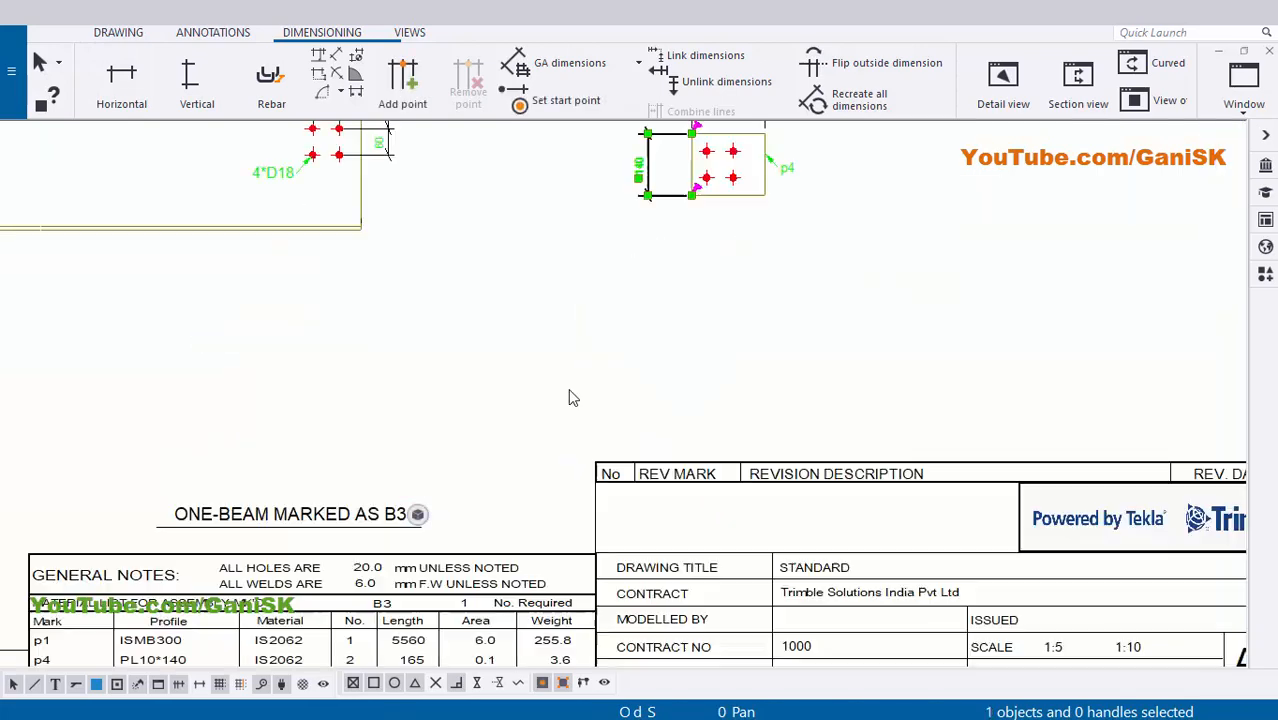
{"action": "middle_click_drag", "start_coordinate": [63, 662], "coordinate": [185, 566]}
{"action": "scroll", "coordinate": [185, 566], "scroll_direction": "up", "scroll_amount": 2}
{"action": "scroll", "coordinate": [279, 558], "scroll_direction": "up", "scroll_amount": 2}
{"action": "scroll", "coordinate": [357, 558], "scroll_direction": "down", "scroll_amount": 3}
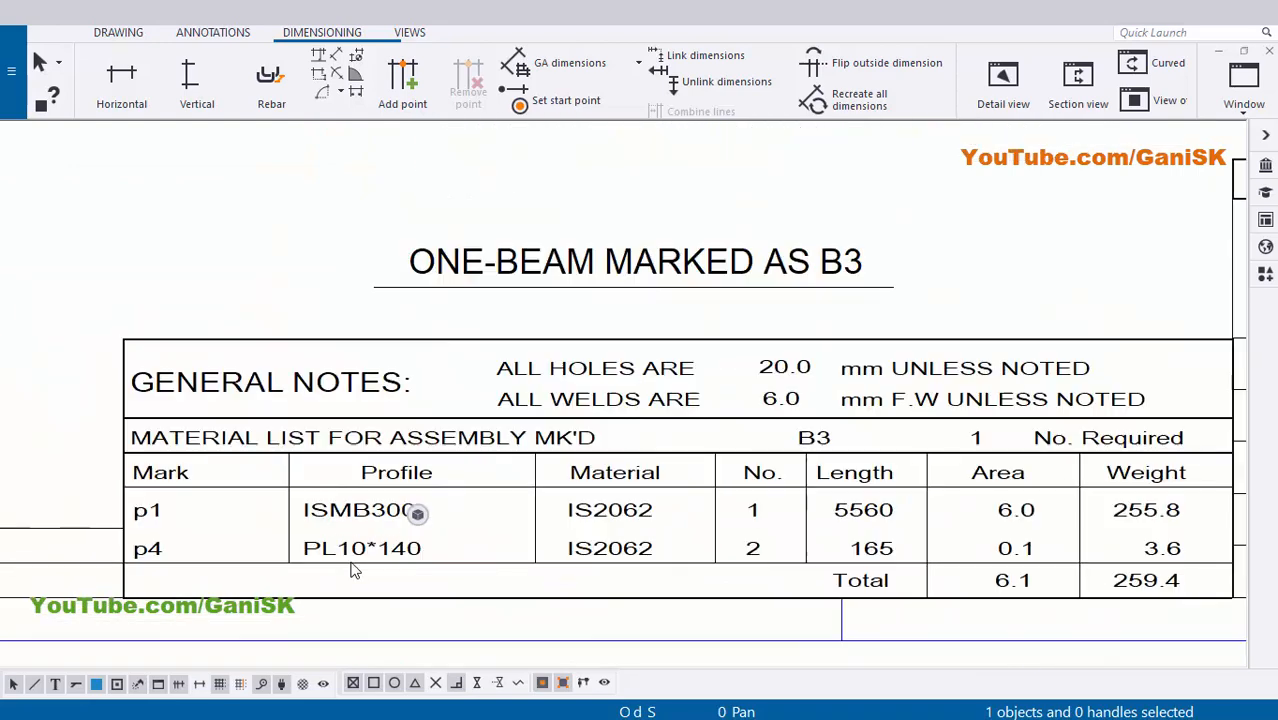
{"action": "scroll", "coordinate": [753, 382], "scroll_direction": "down", "scroll_amount": 1}
{"action": "middle_click_drag", "start_coordinate": [833, 256], "coordinate": [642, 490]}
{"action": "scroll", "coordinate": [750, 440], "scroll_direction": "up", "scroll_amount": 1}
{"action": "left_click", "coordinate": [768, 424]}
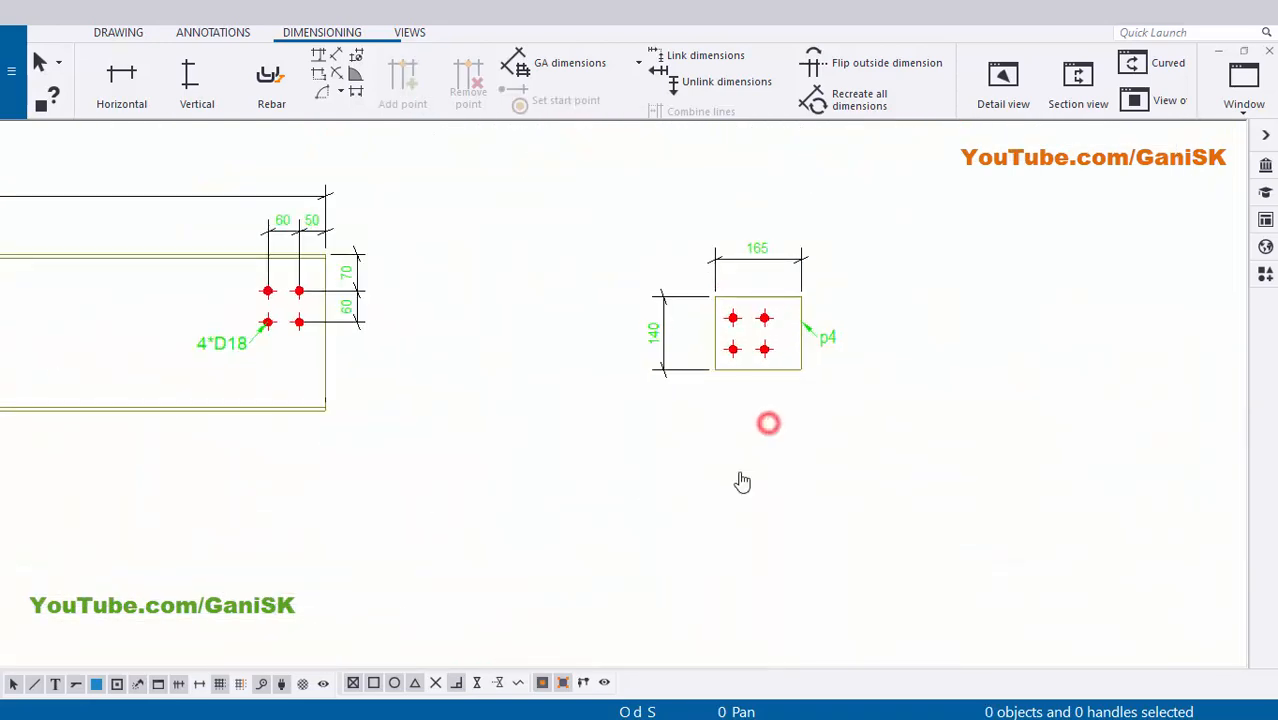
Add a vertical dimension chain from plate p4's top edge through both hole rows to the bottom edge, placed inside the overall height dimension
{"action": "scroll", "coordinate": [685, 439], "scroll_direction": "up", "scroll_amount": 4}
{"action": "scroll", "coordinate": [680, 385], "scroll_direction": "up", "scroll_amount": 1}
{"action": "scroll", "coordinate": [665, 448], "scroll_direction": "up", "scroll_amount": 2}
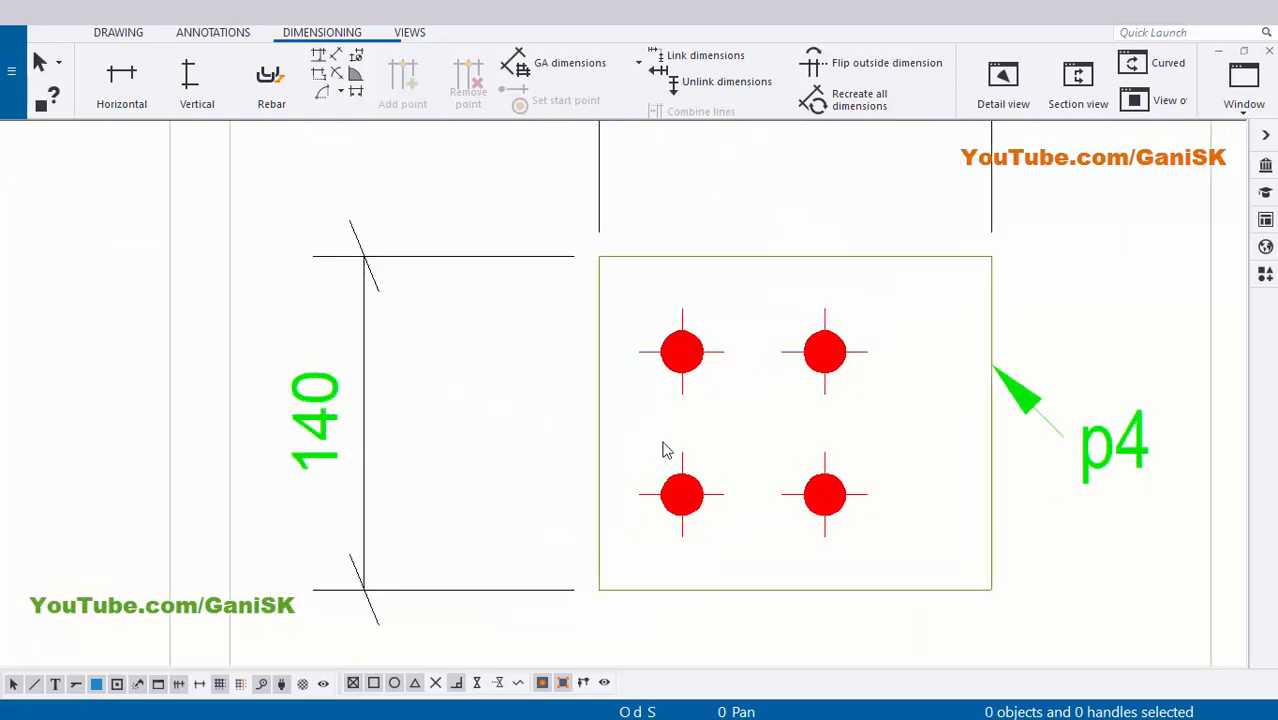
{"action": "scroll", "coordinate": [733, 402], "scroll_direction": "down", "scroll_amount": 2}
{"action": "mouse_move", "coordinate": [668, 362]}
{"action": "middle_mouse_down"}
{"action": "mouse_move", "coordinate": [624, 370]}
{"action": "mouse_move", "coordinate": [593, 427]}
{"action": "middle_mouse_up"}
{"action": "scroll", "coordinate": [658, 398], "scroll_direction": "up", "scroll_amount": 2}
{"action": "scroll", "coordinate": [615, 520], "scroll_direction": "down", "scroll_amount": 1}
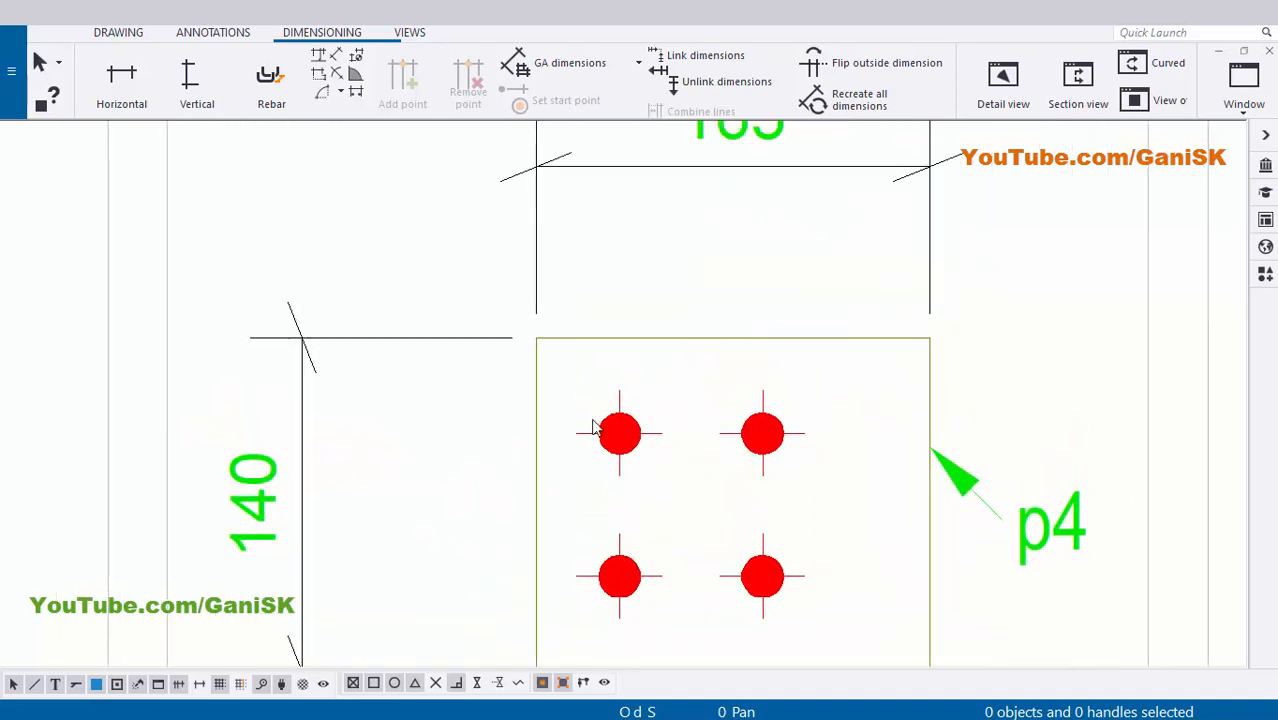
{"action": "left_click", "coordinate": [197, 95]}
{"action": "middle_click_drag", "start_coordinate": [499, 421], "coordinate": [471, 357]}
{"action": "scroll", "coordinate": [505, 265], "scroll_direction": "up", "scroll_amount": 1}
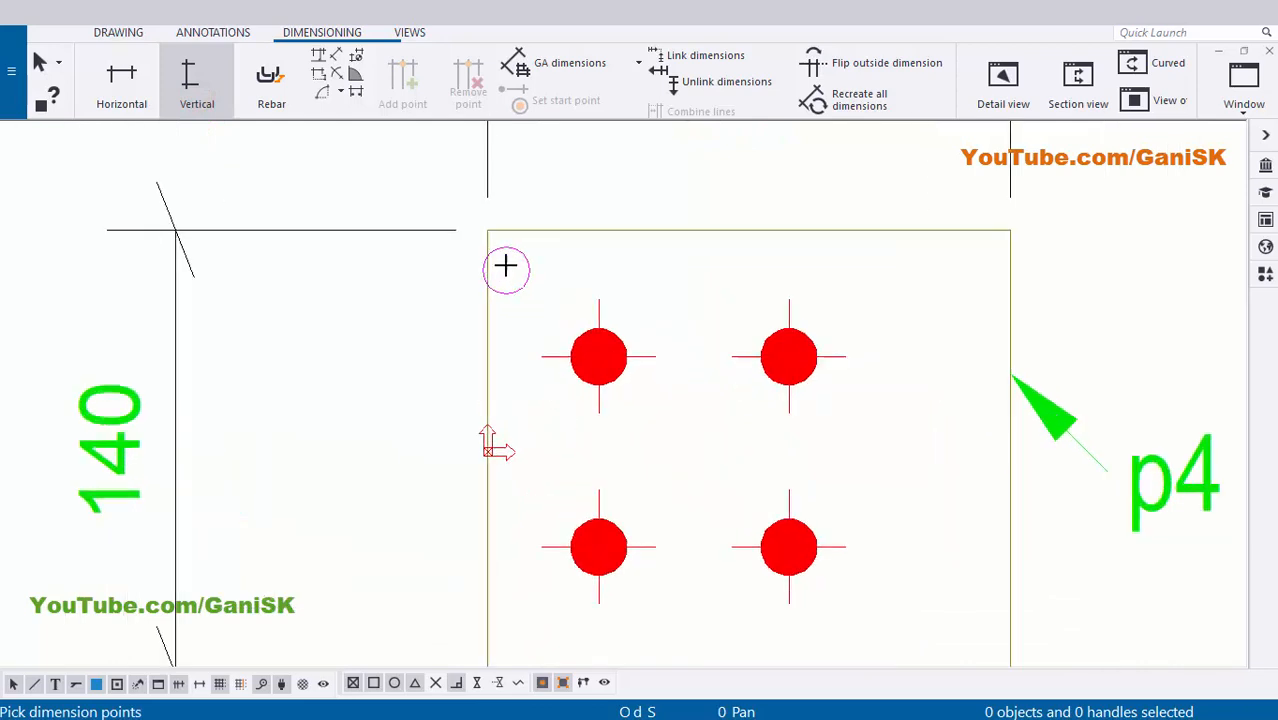
{"action": "left_click", "coordinate": [599, 357]}
{"action": "left_click", "coordinate": [599, 548]}
{"action": "middle_click_drag", "start_coordinate": [505, 650], "coordinate": [550, 462]}
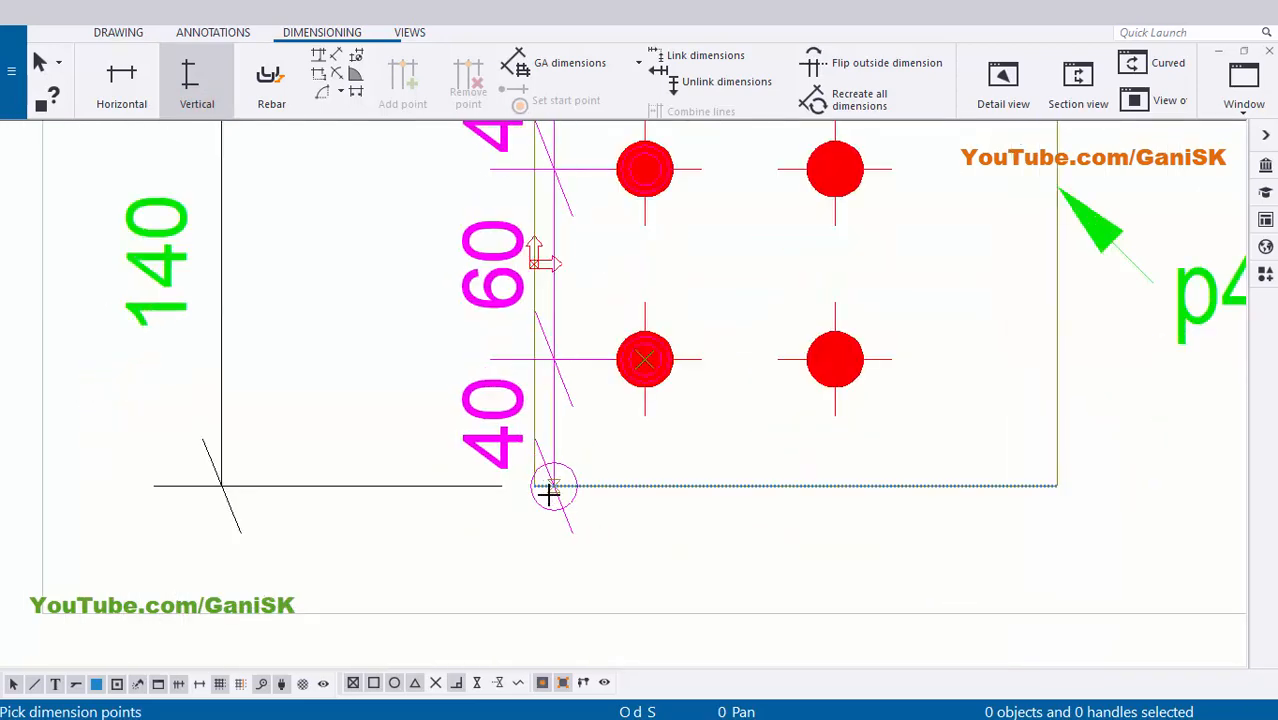
{"action": "left_click", "coordinate": [536, 488]}
{"action": "scroll", "coordinate": [536, 423], "scroll_direction": "down", "scroll_amount": 1}
{"action": "middle_click_drag", "start_coordinate": [500, 411], "coordinate": [530, 504]}
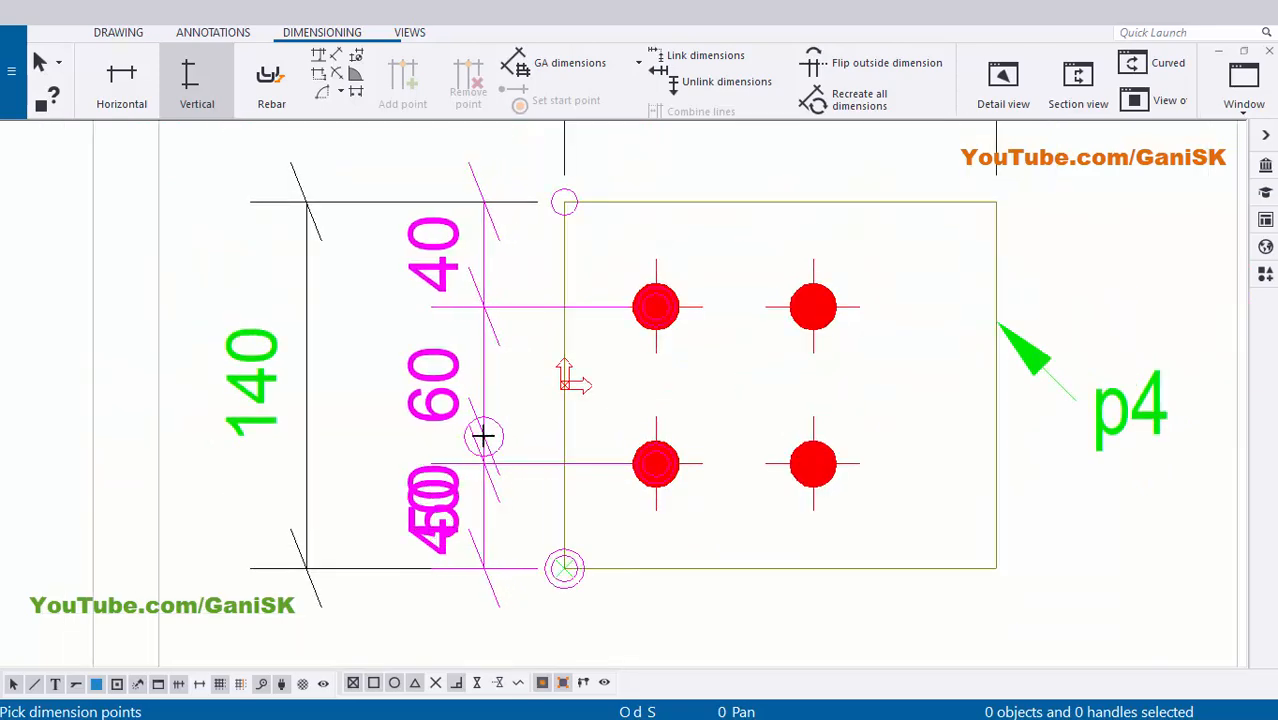
{"action": "middle_click", "coordinate": [485, 434]}
{"action": "scroll", "coordinate": [488, 434], "scroll_direction": "down", "scroll_amount": 5}
{"action": "middle_click_drag", "start_coordinate": [615, 307], "coordinate": [618, 376]}
{"action": "right_click", "coordinate": [645, 292]}
{"action": "left_click", "coordinate": [672, 300]}
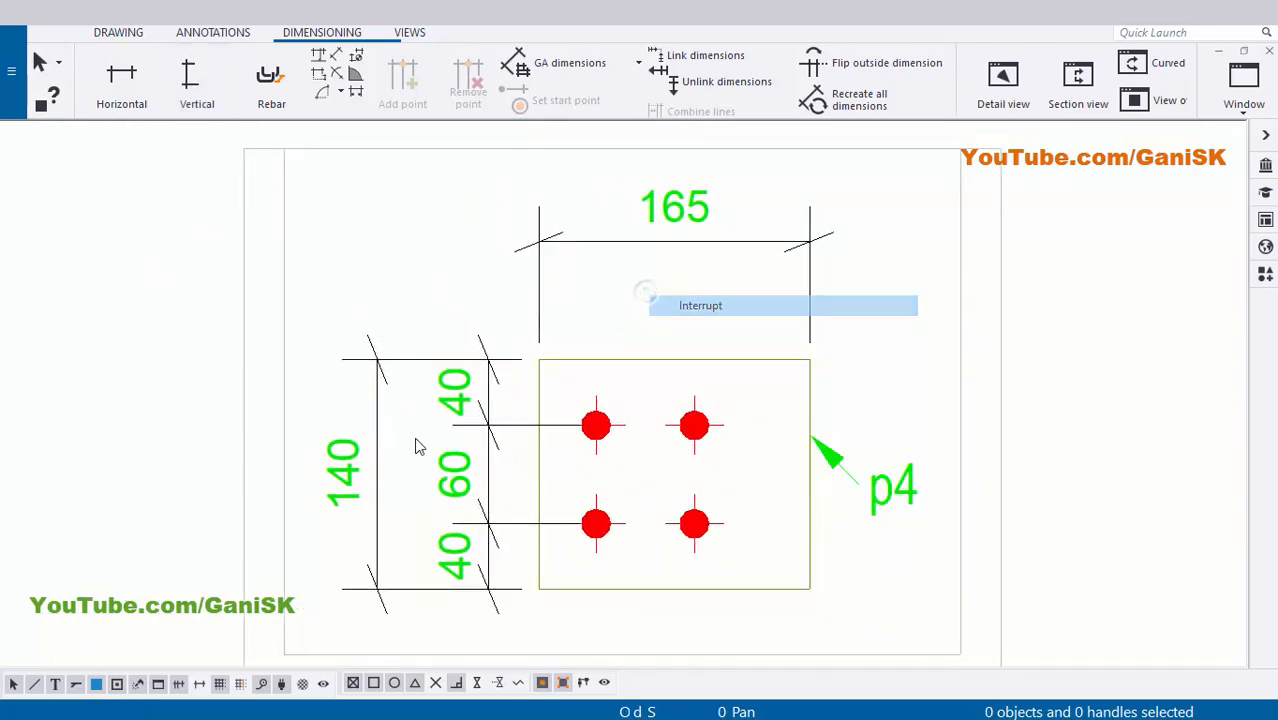
{"action": "scroll", "coordinate": [445, 430], "scroll_direction": "up", "scroll_amount": 3}
{"action": "left_click", "coordinate": [494, 434]}
{"action": "scroll", "coordinate": [532, 440], "scroll_direction": "down", "scroll_amount": 1}
{"action": "middle_click_drag", "start_coordinate": [673, 469], "coordinate": [642, 371]}
{"action": "scroll", "coordinate": [638, 372], "scroll_direction": "up", "scroll_amount": 2}
{"action": "left_click", "coordinate": [642, 391]}
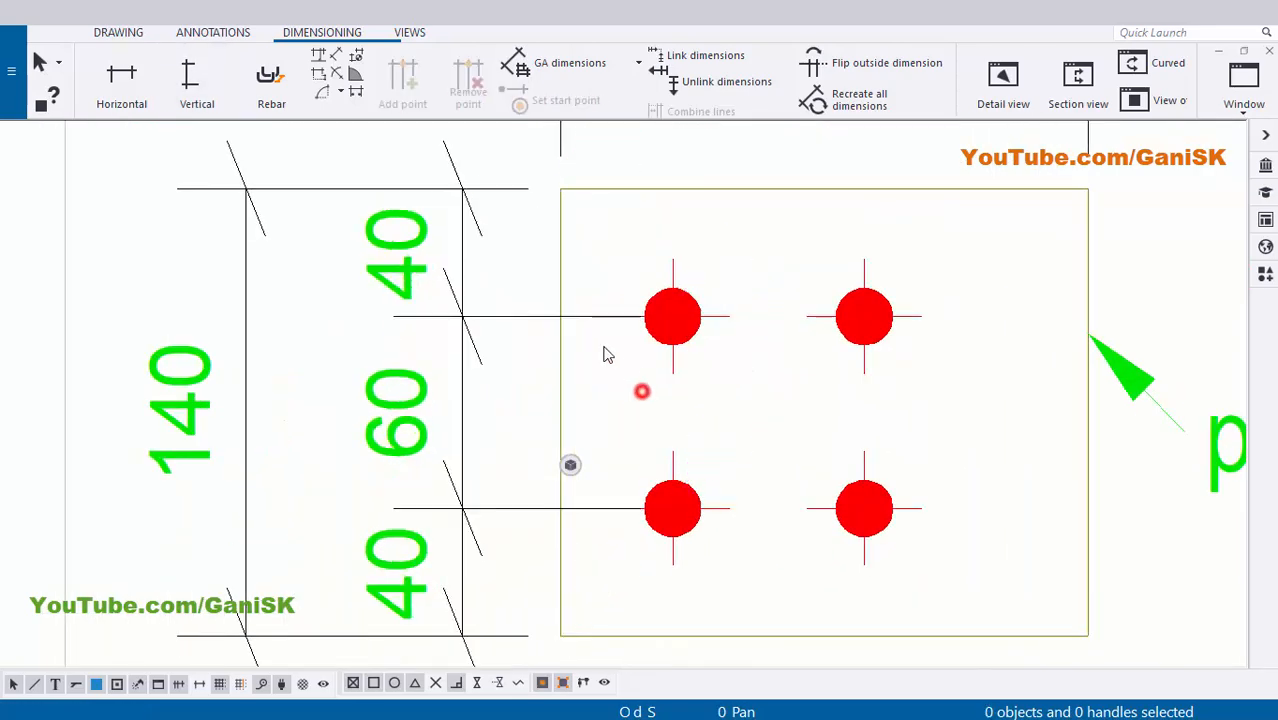
{"action": "scroll", "coordinate": [534, 522], "scroll_direction": "down", "scroll_amount": 2}
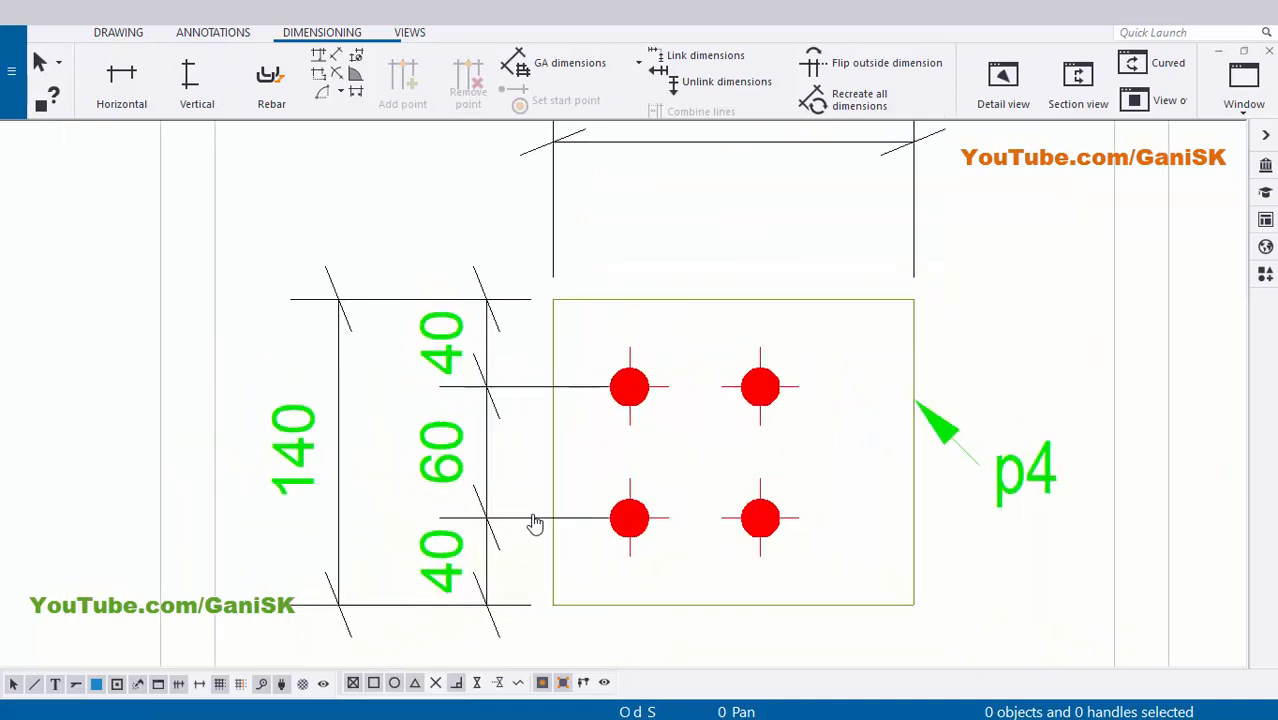
Add a horizontal dimension chain from plate p4's left edge through both hole columns to its right edge, placed below the overall length dimension
{"action": "middle_click_drag", "start_coordinate": [534, 522], "coordinate": [485, 593]}
{"action": "scroll", "coordinate": [567, 318], "scroll_direction": "up", "scroll_amount": 1}
{"action": "scroll", "coordinate": [455, 458], "scroll_direction": "down", "scroll_amount": 1}
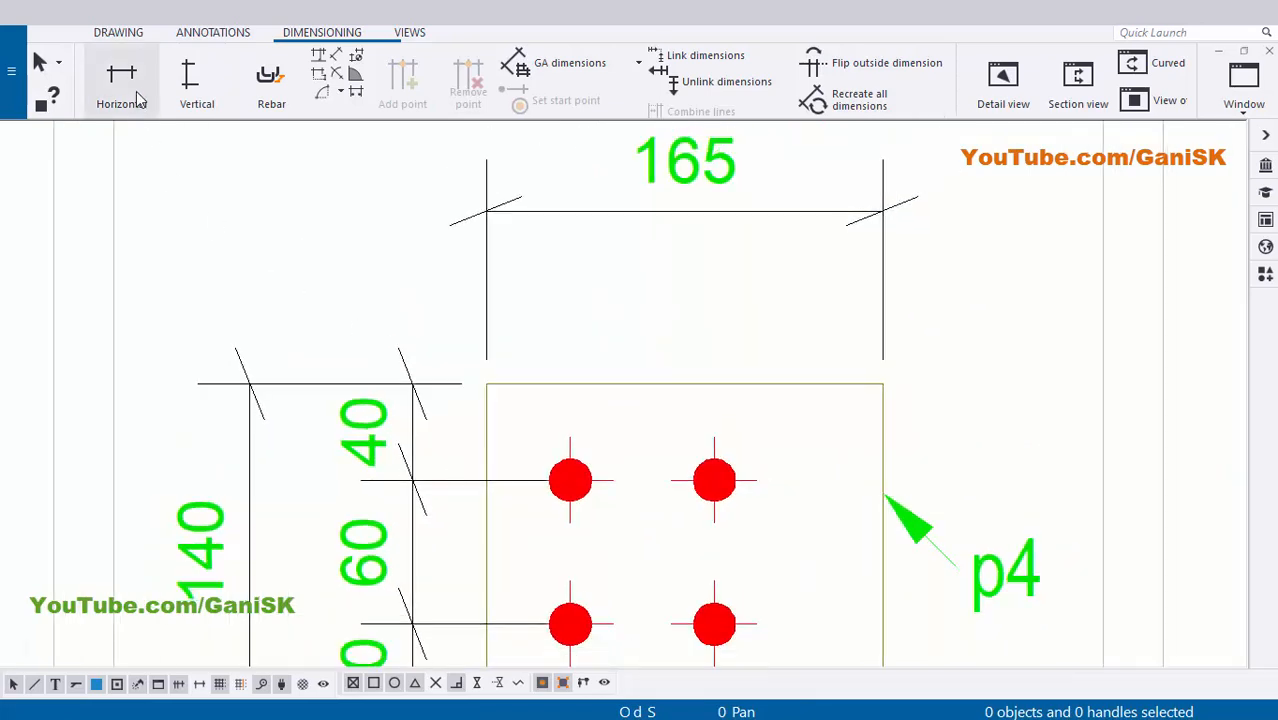
{"action": "scroll", "coordinate": [510, 322], "scroll_direction": "up", "scroll_amount": 3}
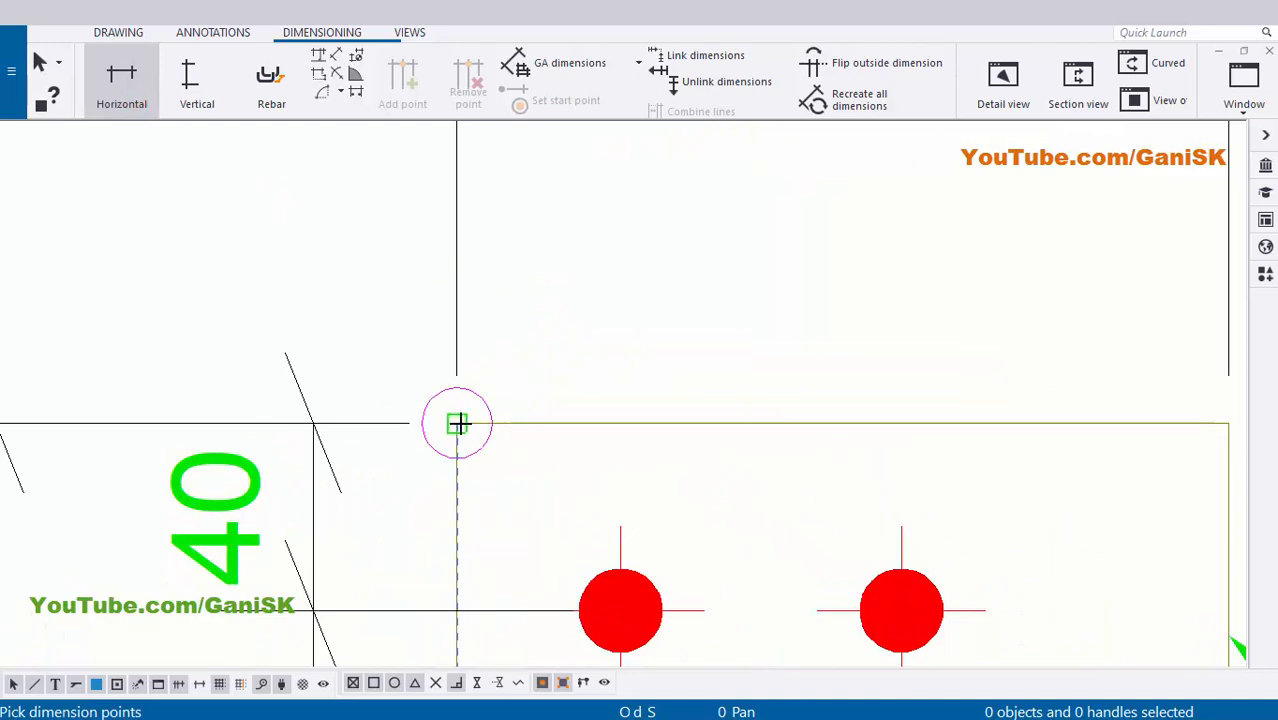
{"action": "left_click", "coordinate": [457, 424]}
{"action": "scroll", "coordinate": [613, 451], "scroll_direction": "down", "scroll_amount": 1}
{"action": "middle_click_drag", "start_coordinate": [615, 593], "coordinate": [527, 409]}
{"action": "left_click", "coordinate": [527, 408]}
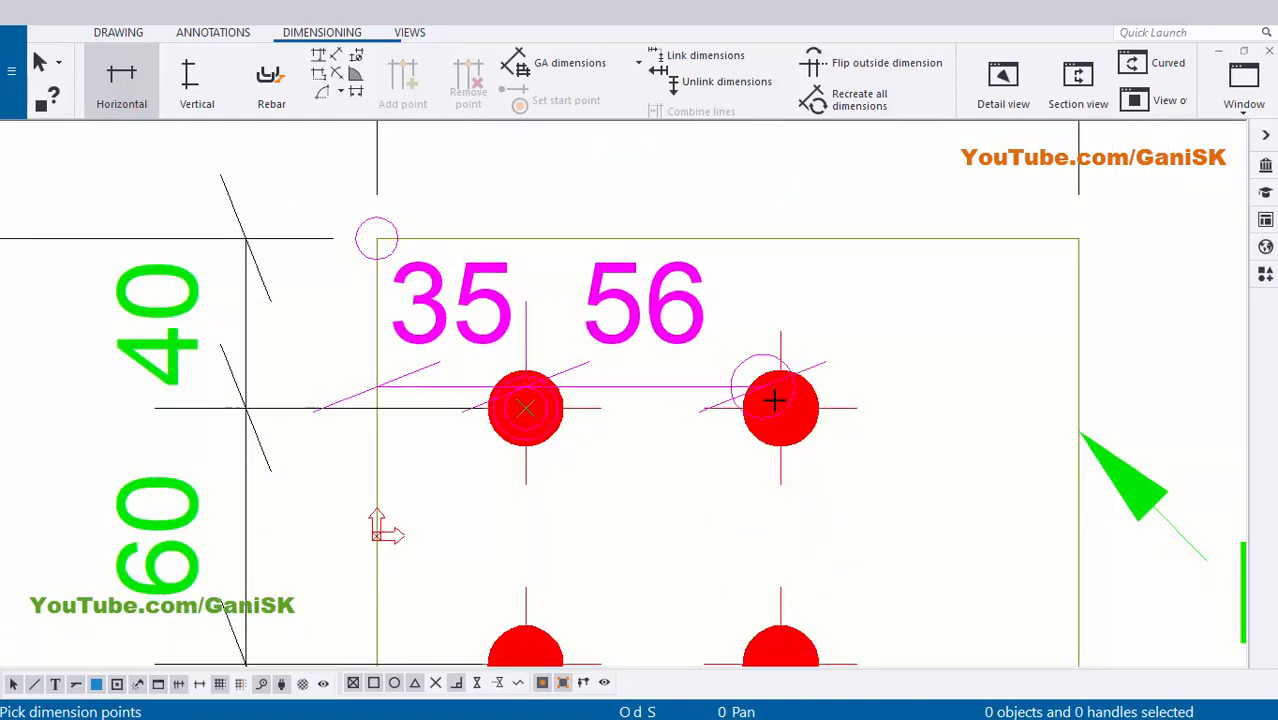
{"action": "left_click", "coordinate": [780, 407]}
{"action": "scroll", "coordinate": [840, 344], "scroll_direction": "down", "scroll_amount": 1}
{"action": "middle_click_drag", "start_coordinate": [840, 344], "coordinate": [653, 445]}
{"action": "scroll", "coordinate": [852, 358], "scroll_direction": "up", "scroll_amount": 3}
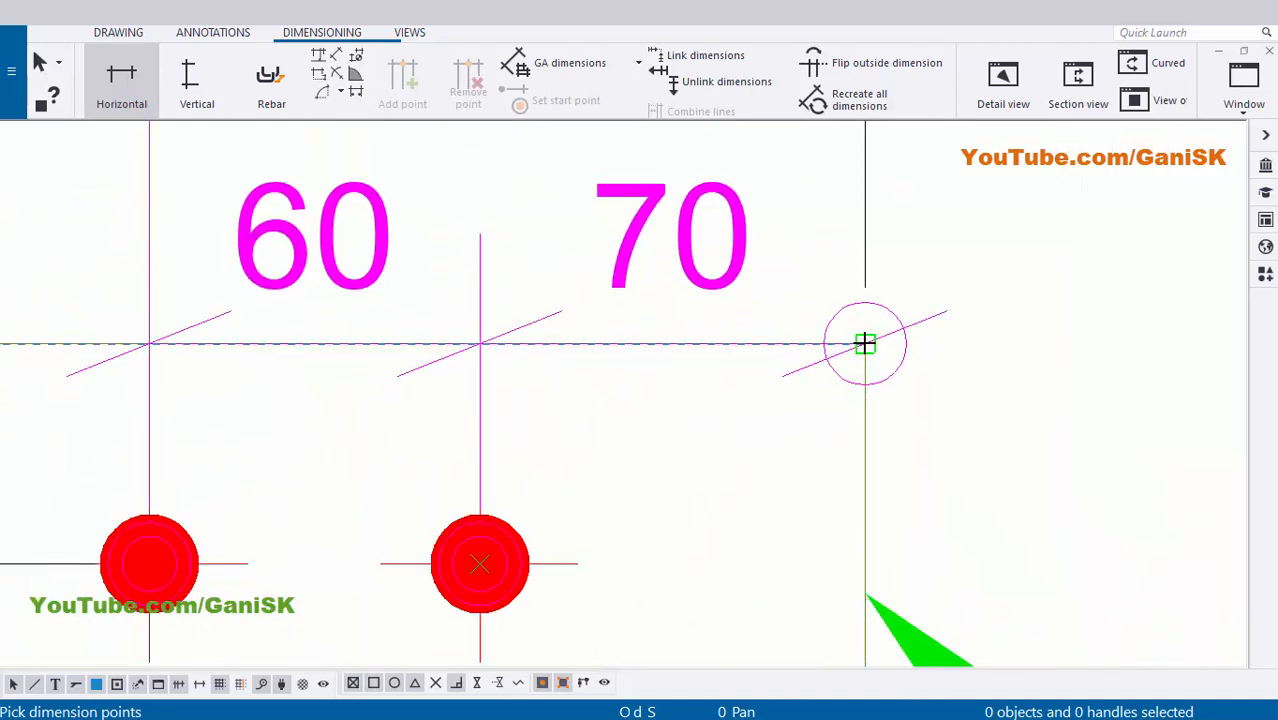
{"action": "left_click", "coordinate": [905, 355]}
{"action": "scroll", "coordinate": [905, 355], "scroll_direction": "down", "scroll_amount": 2}
{"action": "middle_click_drag", "start_coordinate": [588, 323], "coordinate": [625, 414]}
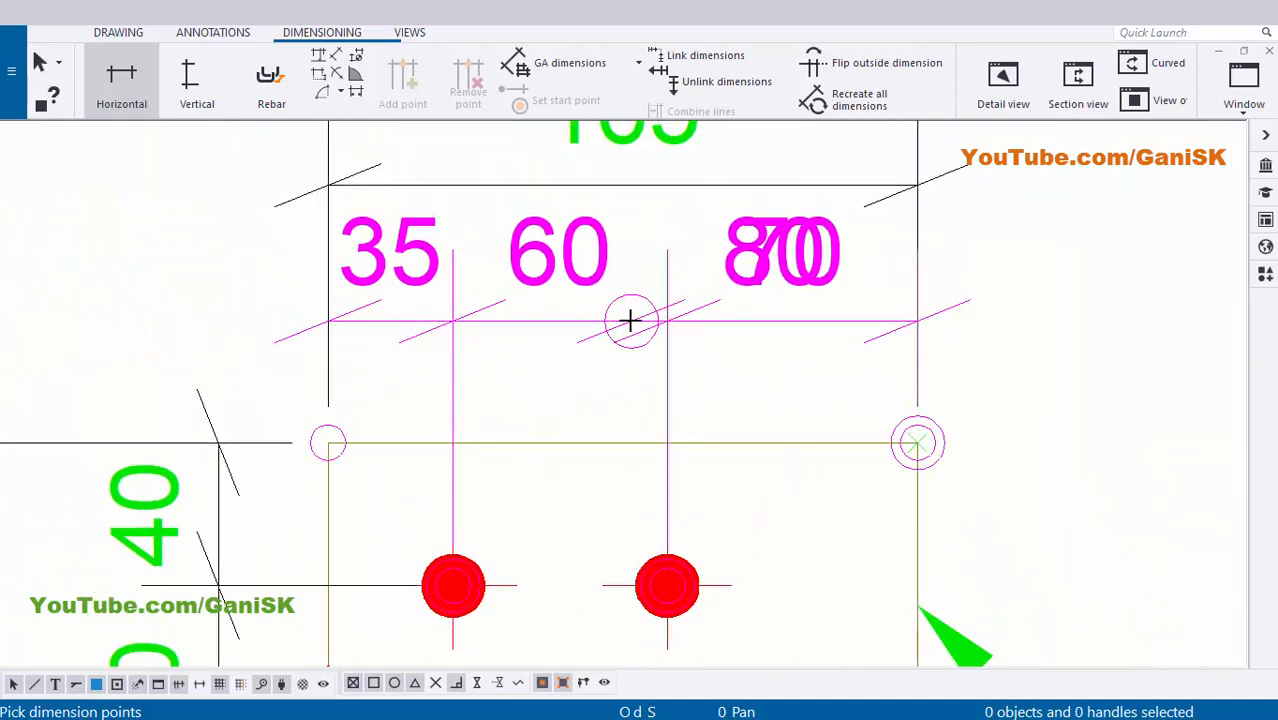
{"action": "middle_click", "coordinate": [632, 321]}
{"action": "scroll", "coordinate": [634, 323], "scroll_direction": "down", "scroll_amount": 2}
{"action": "middle_click_drag", "start_coordinate": [933, 293], "coordinate": [844, 328]}
{"action": "right_click", "coordinate": [862, 214]}
{"action": "left_click", "coordinate": [890, 229]}
Move the overall length dimension farther above plate p4 and raise the horizontal hole dimension chain slightly
{"action": "scroll", "coordinate": [830, 266], "scroll_direction": "down", "scroll_amount": 3}
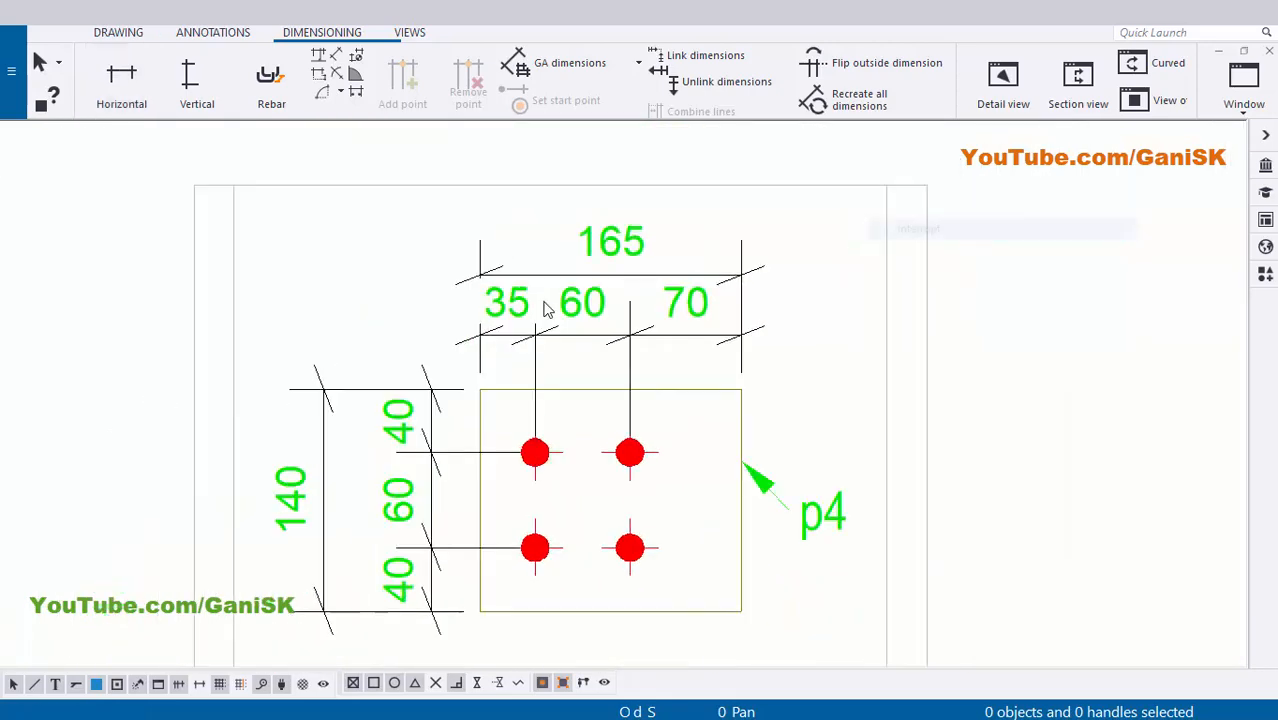
{"action": "scroll", "coordinate": [612, 329], "scroll_direction": "up", "scroll_amount": 2}
{"action": "mouse_move", "coordinate": [455, 413]}
{"action": "middle_mouse_down"}
{"action": "mouse_move", "coordinate": [612, 329]}
{"action": "mouse_move", "coordinate": [622, 399]}
{"action": "mouse_move", "coordinate": [566, 483]}
{"action": "middle_mouse_up"}
{"action": "scroll", "coordinate": [616, 329], "scroll_direction": "up", "scroll_amount": 1}
{"action": "mouse_move", "coordinate": [660, 270]}
{"action": "middle_mouse_down"}
{"action": "mouse_move", "coordinate": [599, 334]}
{"action": "mouse_move", "coordinate": [571, 342]}
{"action": "middle_mouse_up"}
{"action": "scroll", "coordinate": [645, 338], "scroll_direction": "up", "scroll_amount": 2}
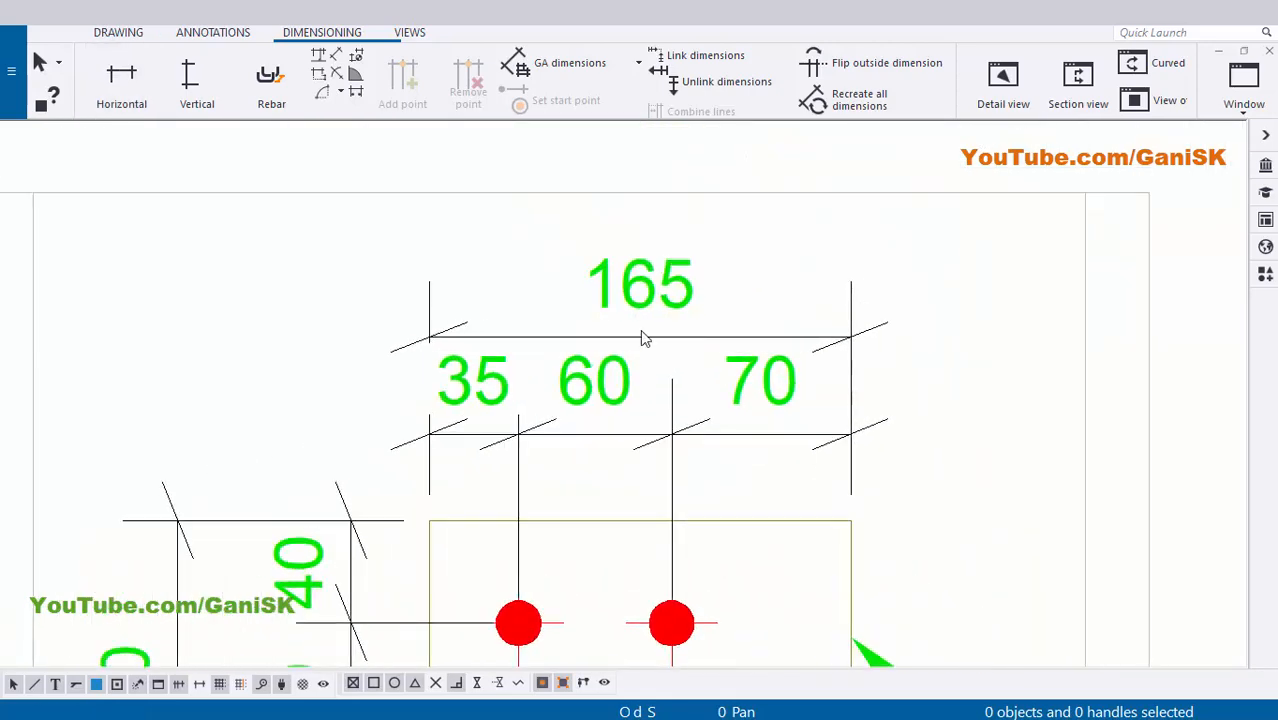
{"action": "left_click_drag", "start_coordinate": [669, 341], "coordinate": [669, 282]}
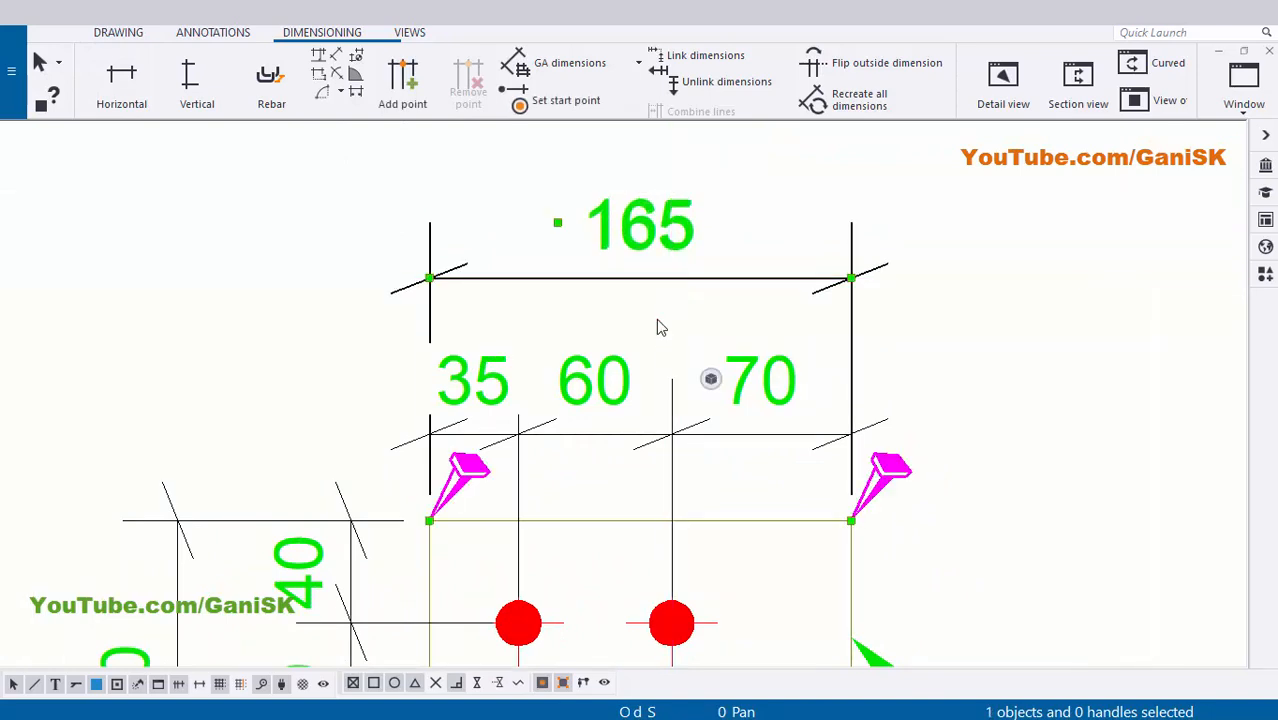
{"action": "left_click", "coordinate": [656, 317]}
{"action": "left_click", "coordinate": [600, 390]}
{"action": "left_click_drag", "start_coordinate": [598, 405], "coordinate": [597, 390]}
{"action": "left_click", "coordinate": [944, 342]}
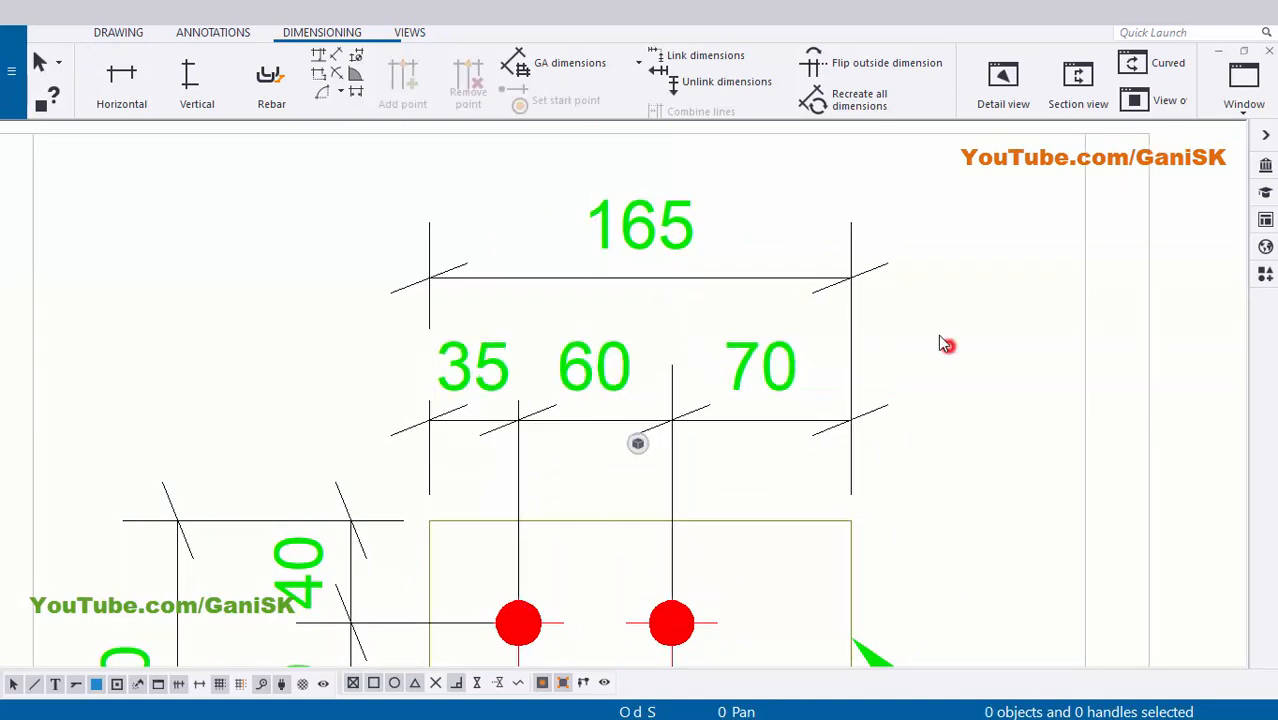
Shift the vertical hole dimension chain slightly away from plate p4 and bring the overall height dimension closer to it
{"action": "scroll", "coordinate": [944, 342], "scroll_direction": "down", "scroll_amount": 2}
{"action": "middle_click_drag", "start_coordinate": [571, 478], "coordinate": [590, 327]}
{"action": "scroll", "coordinate": [549, 402], "scroll_direction": "up", "scroll_amount": 2}
{"action": "left_click_drag", "start_coordinate": [547, 410], "coordinate": [523, 410]}
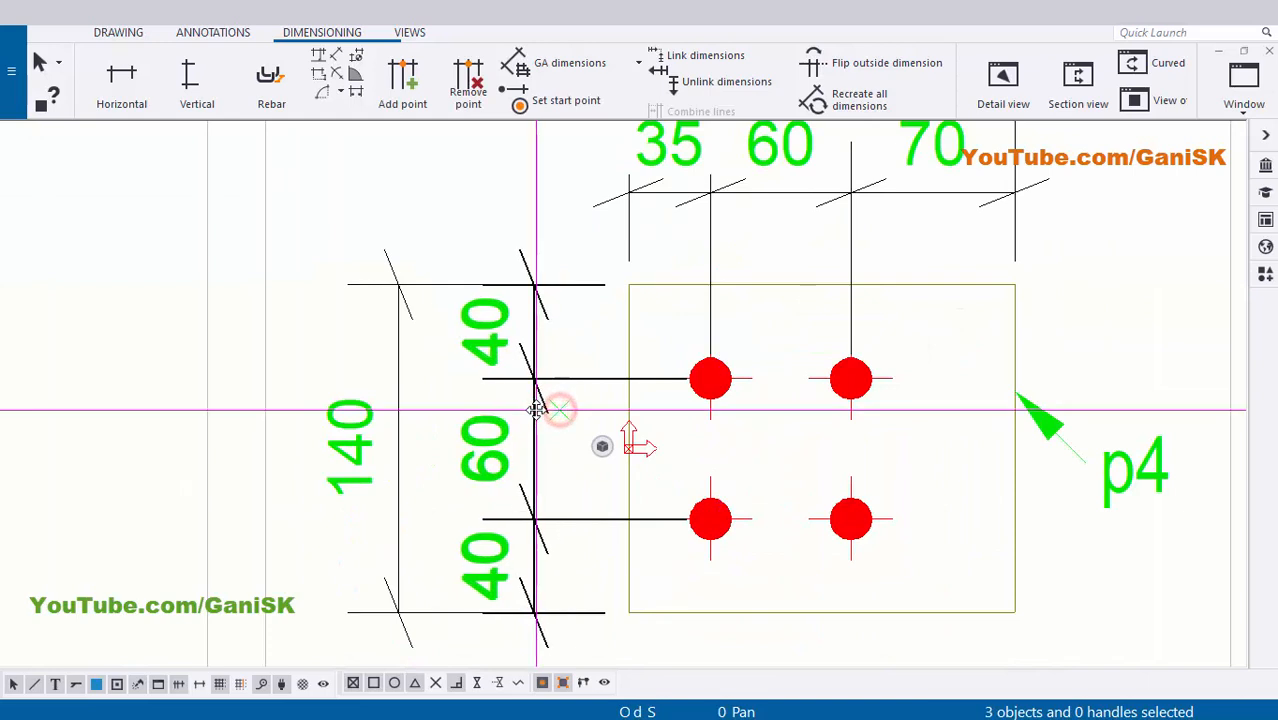
{"action": "left_click", "coordinate": [430, 416]}
{"action": "left_click", "coordinate": [535, 420]}
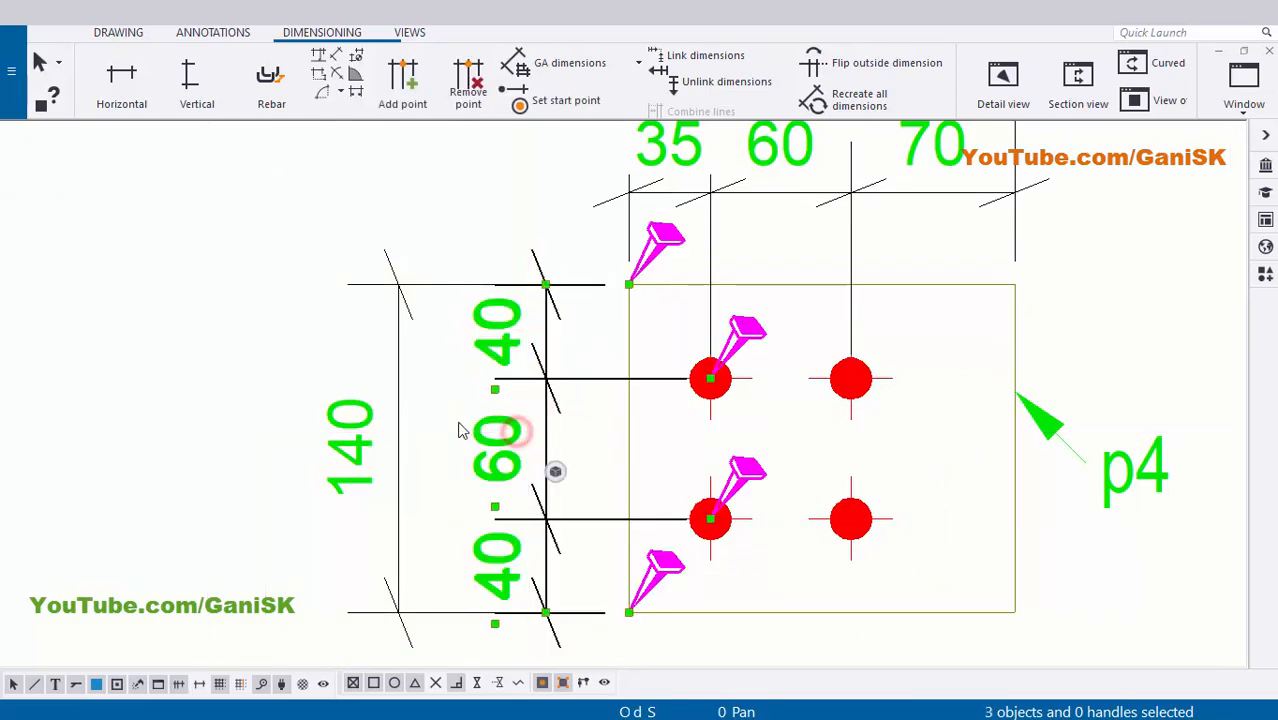
{"action": "left_click", "coordinate": [400, 426]}
{"action": "left_click_drag", "start_coordinate": [391, 422], "coordinate": [385, 443]}
{"action": "left_click", "coordinate": [422, 420]}
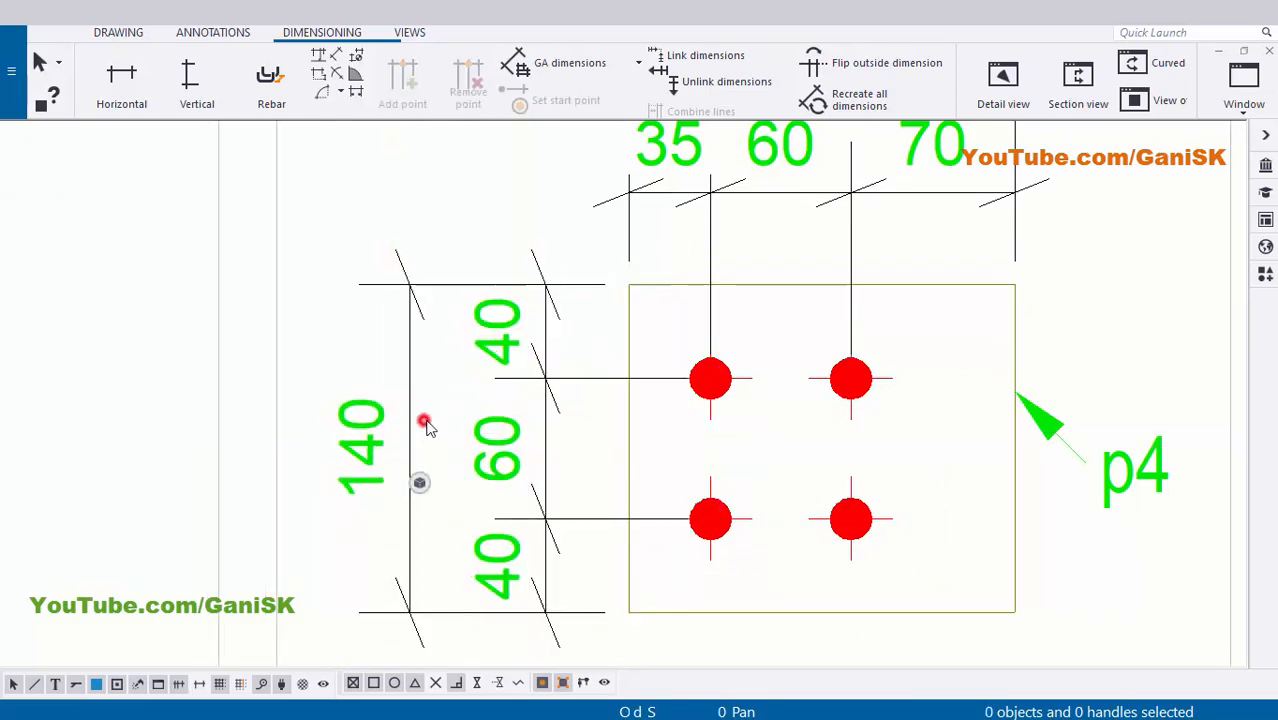
Review plate p4's horizontal and vertical dimensions for its overall size and hole positions
{"action": "scroll", "coordinate": [545, 408], "scroll_direction": "down", "scroll_amount": 3}
{"action": "scroll", "coordinate": [672, 398], "scroll_direction": "down", "scroll_amount": 2}
{"action": "left_click", "coordinate": [961, 348]}
{"action": "scroll", "coordinate": [759, 377], "scroll_direction": "up", "scroll_amount": 5}
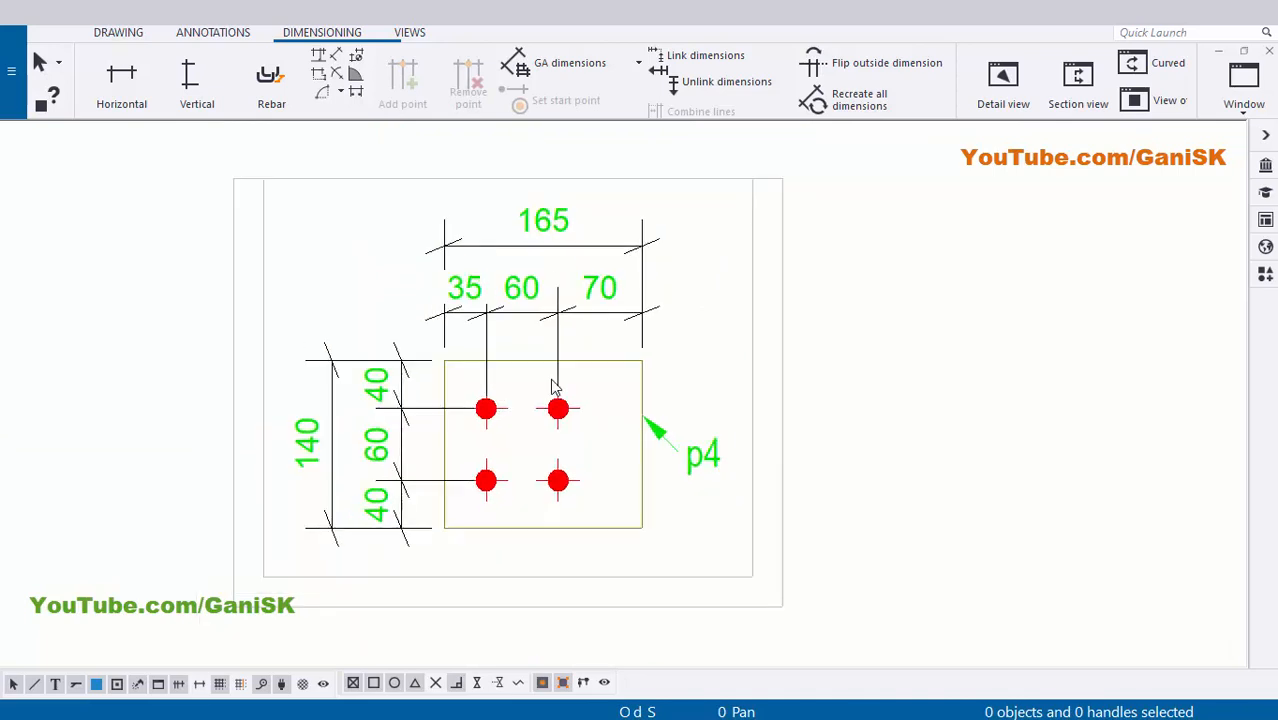
{"action": "scroll", "coordinate": [504, 462], "scroll_direction": "up", "scroll_amount": 2}
{"action": "scroll", "coordinate": [520, 295], "scroll_direction": "down", "scroll_amount": 1}
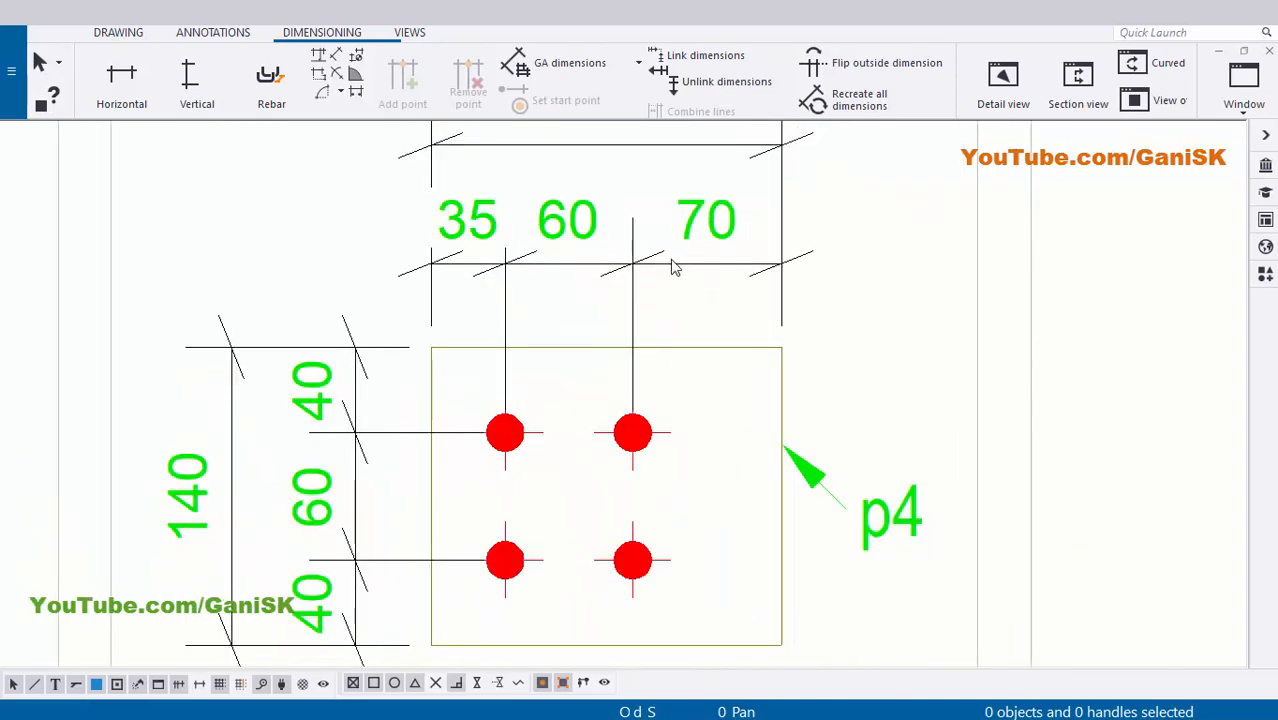
{"action": "scroll", "coordinate": [514, 268], "scroll_direction": "up", "scroll_amount": 1}
{"action": "scroll", "coordinate": [516, 405], "scroll_direction": "down", "scroll_amount": 2}
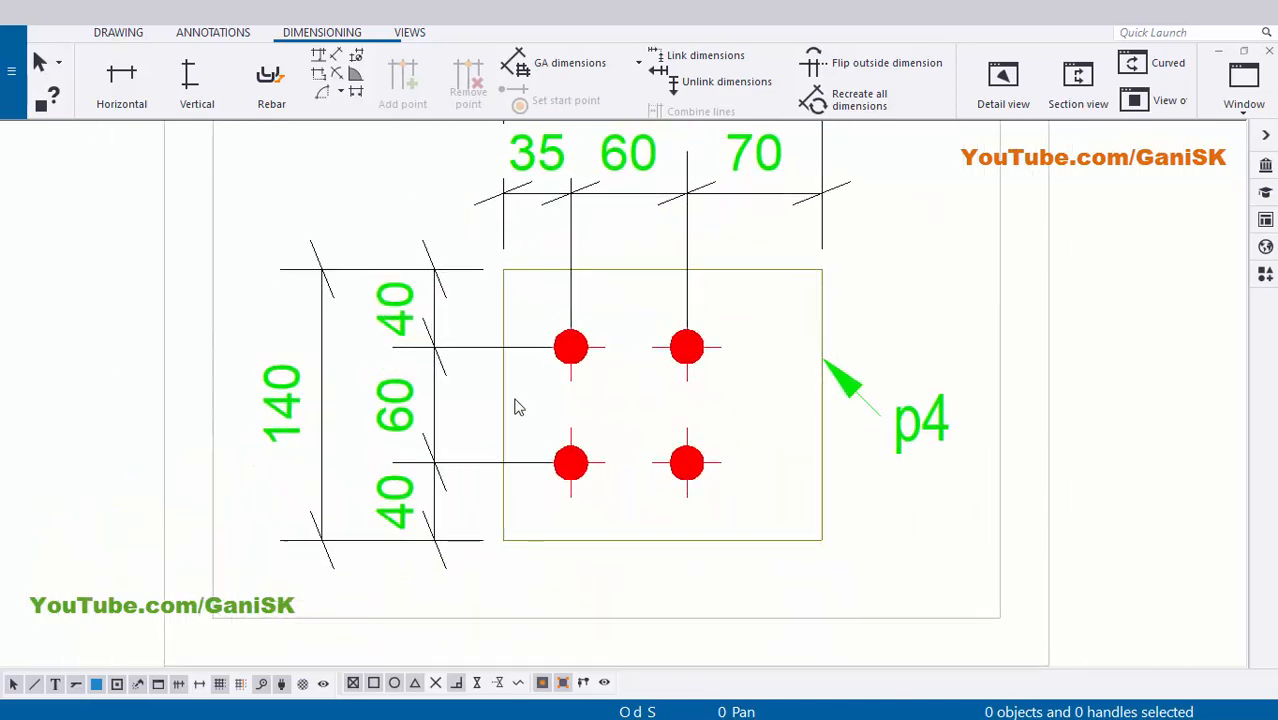
{"action": "scroll", "coordinate": [448, 328], "scroll_direction": "up", "scroll_amount": 2}
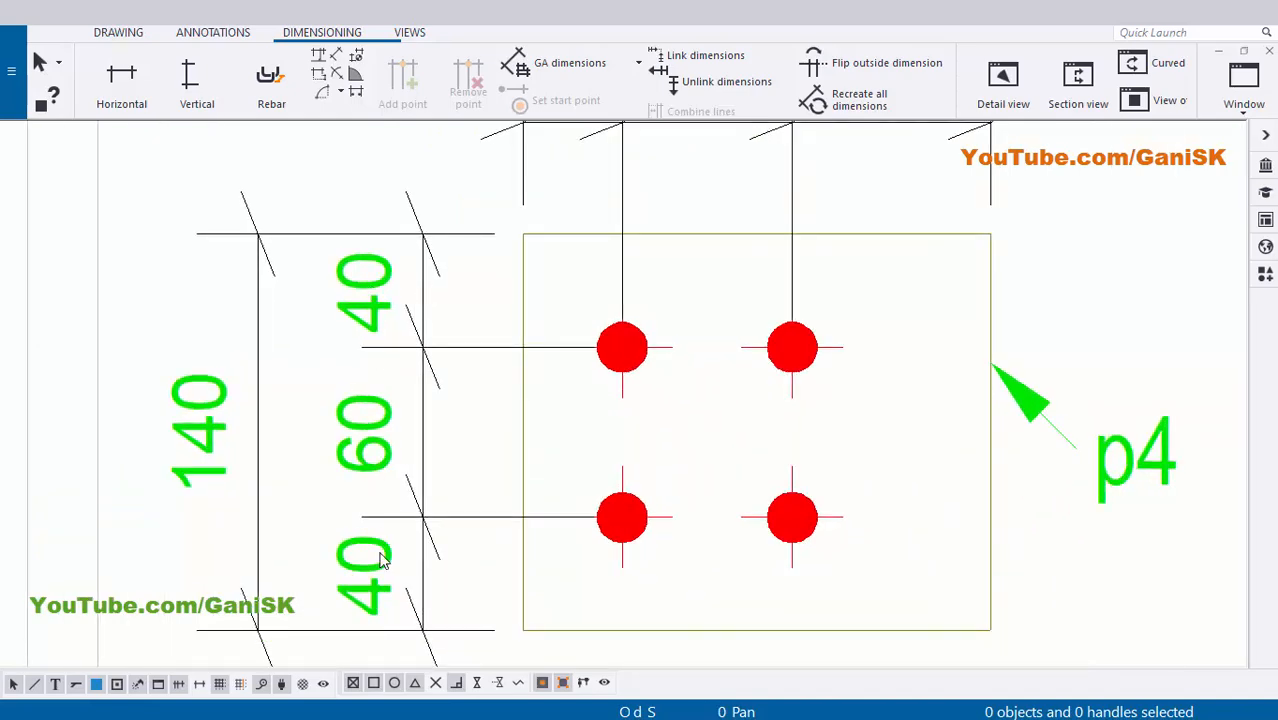
{"action": "scroll", "coordinate": [543, 388], "scroll_direction": "down", "scroll_amount": 3}
{"action": "scroll", "coordinate": [600, 431], "scroll_direction": "up", "scroll_amount": 1}
{"action": "scroll", "coordinate": [601, 429], "scroll_direction": "down", "scroll_amount": 2}
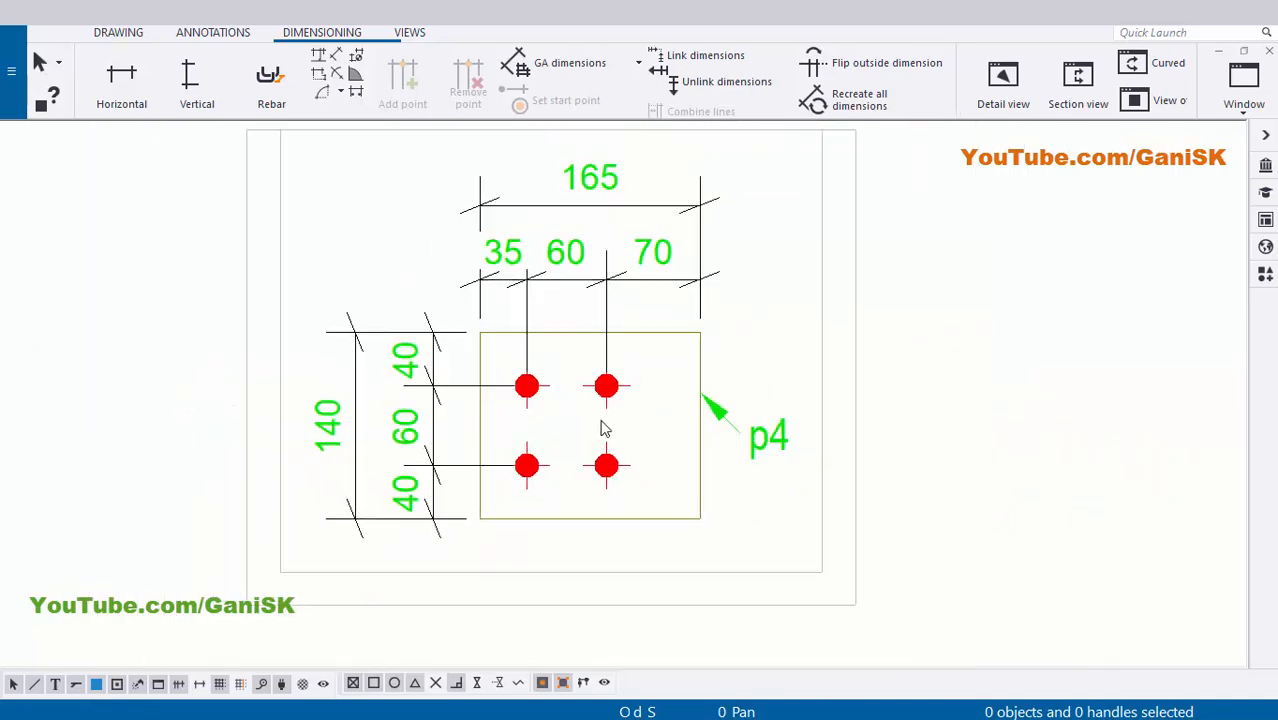
Add an associative mark to plate p4's hole group using the applied mark properties, and place it just right of the plate
{"action": "scroll", "coordinate": [601, 429], "scroll_direction": "up", "scroll_amount": 3}
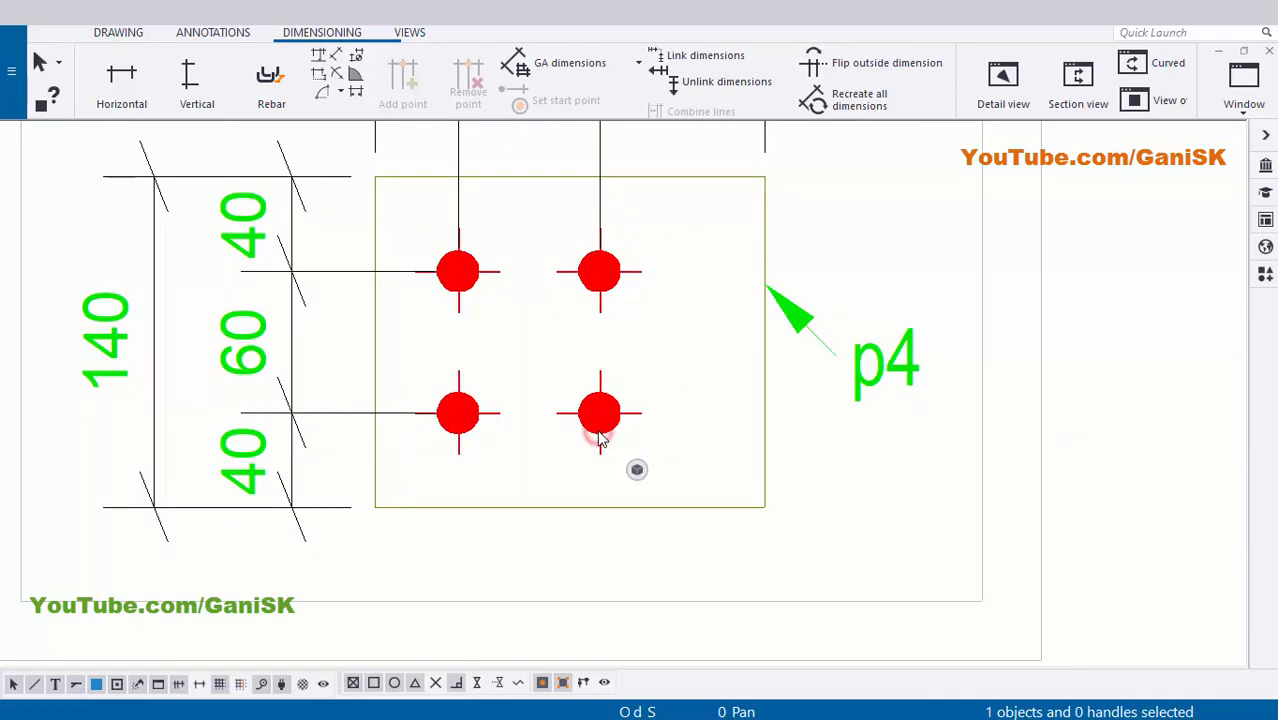
{"action": "right_click", "coordinate": [600, 430]}
{"action": "left_click", "coordinate": [872, 560]}
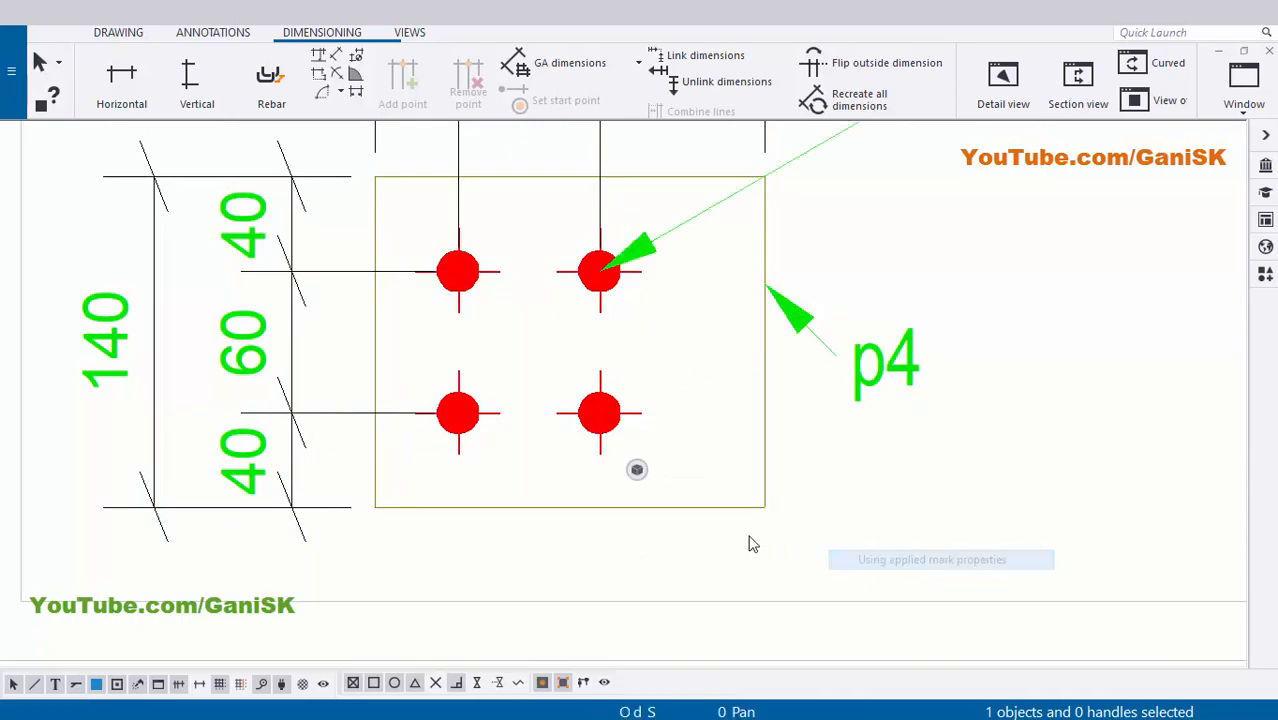
{"action": "scroll", "coordinate": [633, 471], "scroll_direction": "down", "scroll_amount": 2}
{"action": "left_click_drag", "start_coordinate": [830, 190], "coordinate": [775, 365]}
{"action": "scroll", "coordinate": [702, 389], "scroll_direction": "up", "scroll_amount": 2}
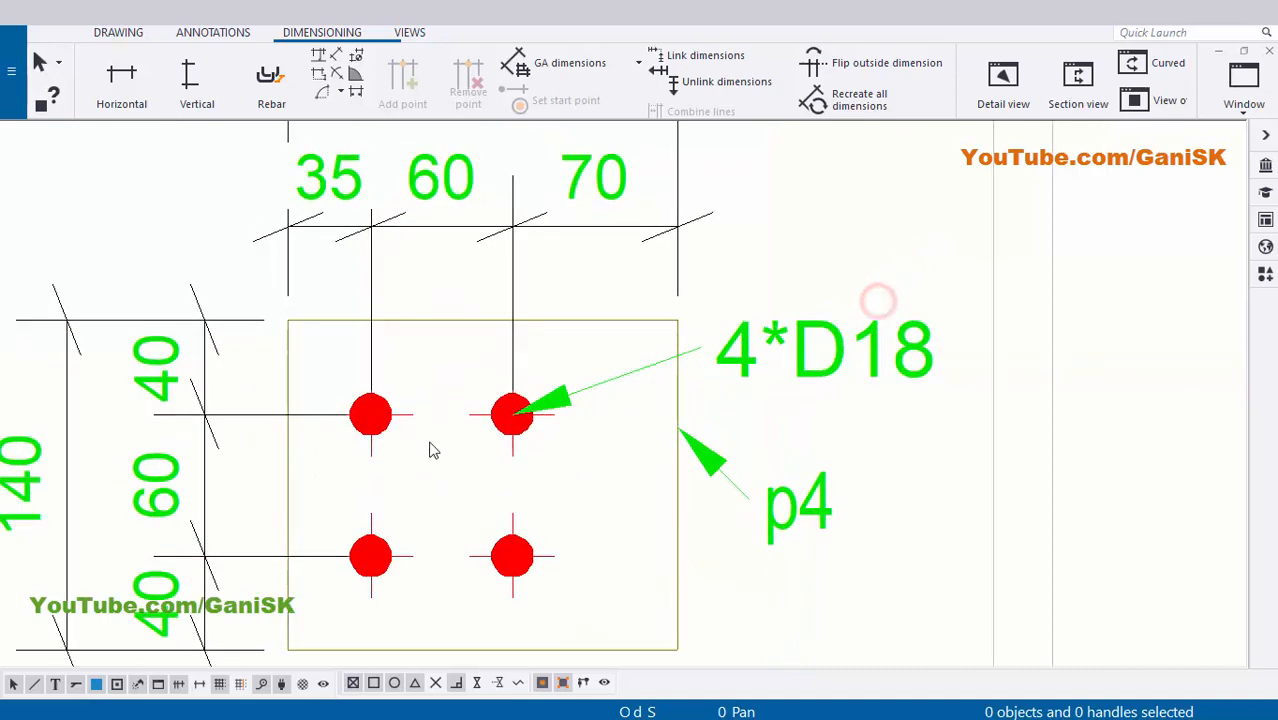
{"action": "scroll", "coordinate": [870, 366], "scroll_direction": "up", "scroll_amount": 1}
{"action": "scroll", "coordinate": [884, 371], "scroll_direction": "down", "scroll_amount": 1}
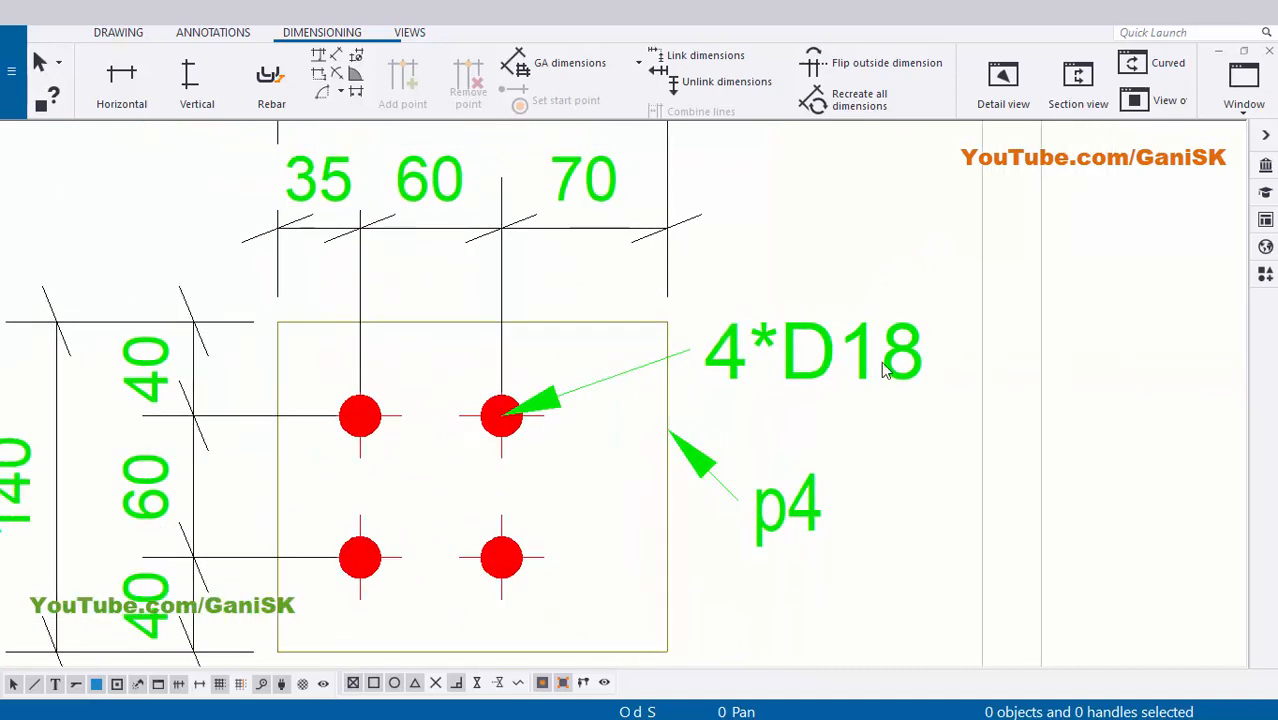
Reposition the p4 part mark beneath the hole mark, with its leader arrow pointing just inside the plate's right edge
{"action": "scroll", "coordinate": [676, 411], "scroll_direction": "down", "scroll_amount": 1}
{"action": "scroll", "coordinate": [693, 422], "scroll_direction": "up", "scroll_amount": 2}
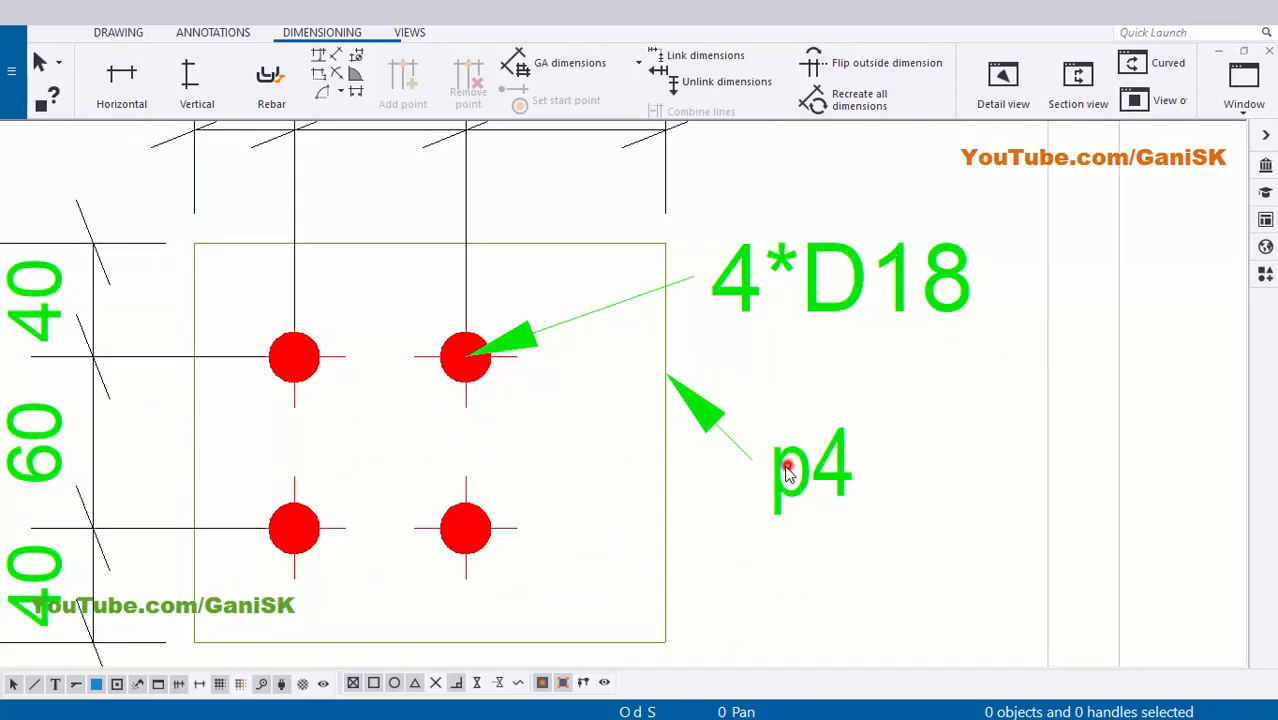
{"action": "left_click_drag", "start_coordinate": [781, 470], "coordinate": [760, 593]}
{"action": "left_click_drag", "start_coordinate": [760, 593], "coordinate": [783, 460]}
{"action": "left_click", "coordinate": [778, 508]}
{"action": "scroll", "coordinate": [778, 508], "scroll_direction": "down", "scroll_amount": 2}
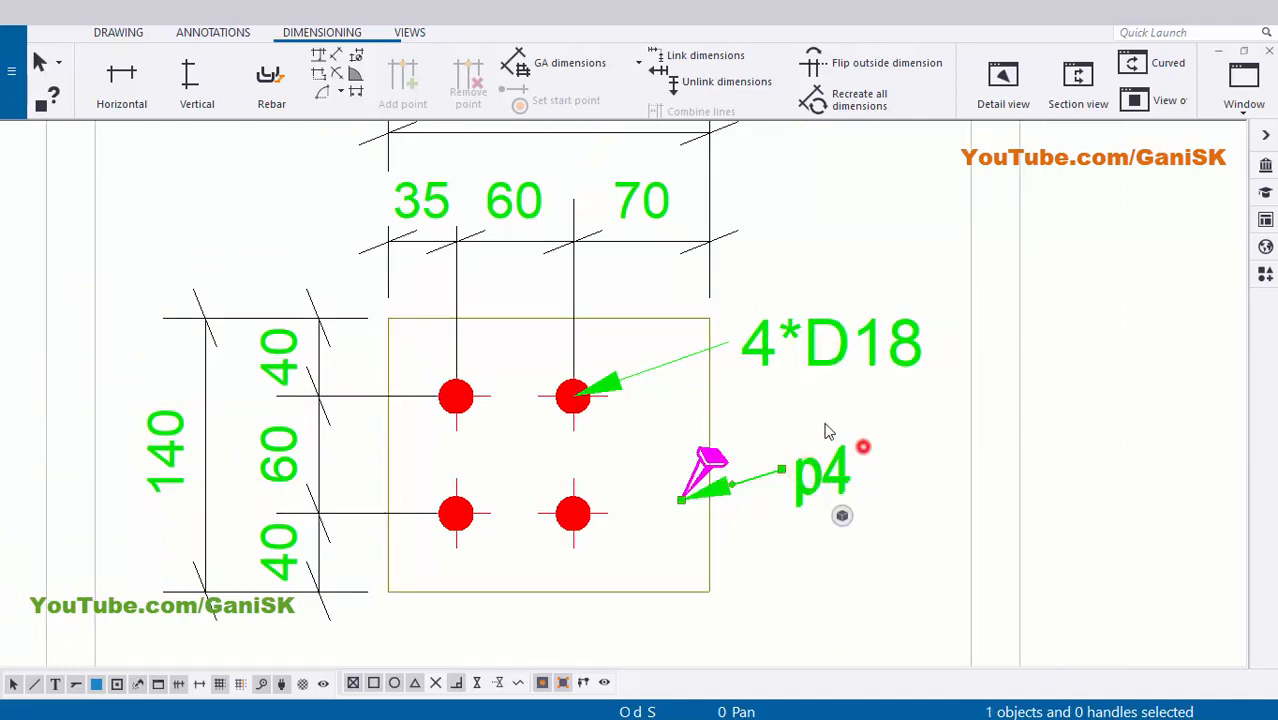
{"action": "scroll", "coordinate": [806, 460], "scroll_direction": "down", "scroll_amount": 2}
{"action": "left_click", "coordinate": [835, 385]}
{"action": "scroll", "coordinate": [830, 385], "scroll_direction": "down", "scroll_amount": 1}
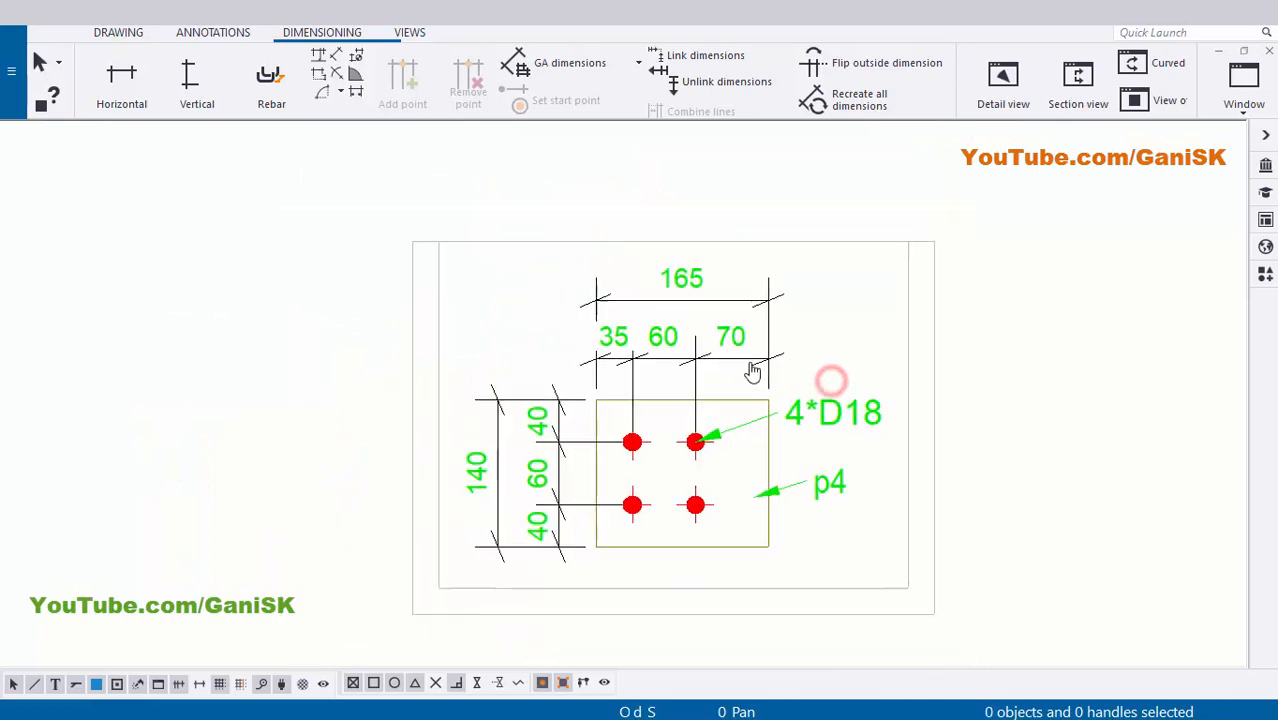
Rearrange the p1 and p4 single-part views side by side beneath the main beam view, with p4 to the right of p1
{"action": "scroll", "coordinate": [656, 471], "scroll_direction": "up", "scroll_amount": 3}
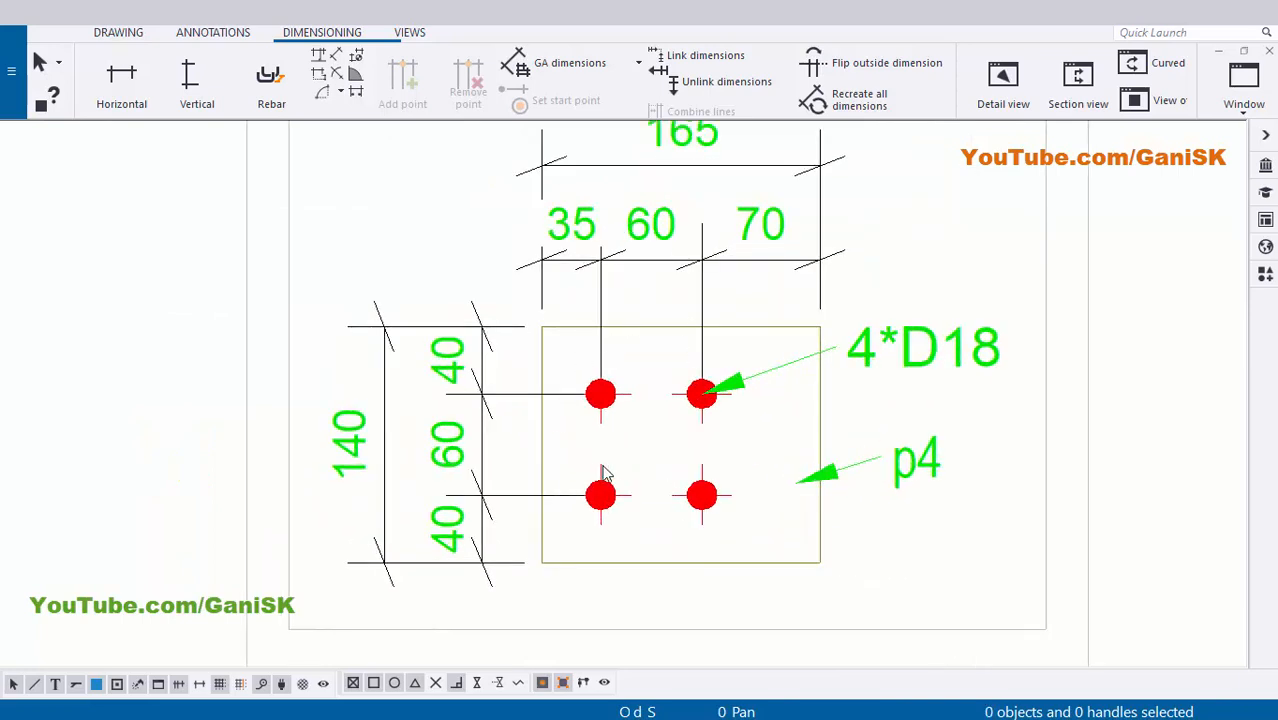
{"action": "scroll", "coordinate": [604, 473], "scroll_direction": "down", "scroll_amount": 4}
{"action": "scroll", "coordinate": [600, 510], "scroll_direction": "up", "scroll_amount": 2}
{"action": "left_click", "coordinate": [568, 494]}
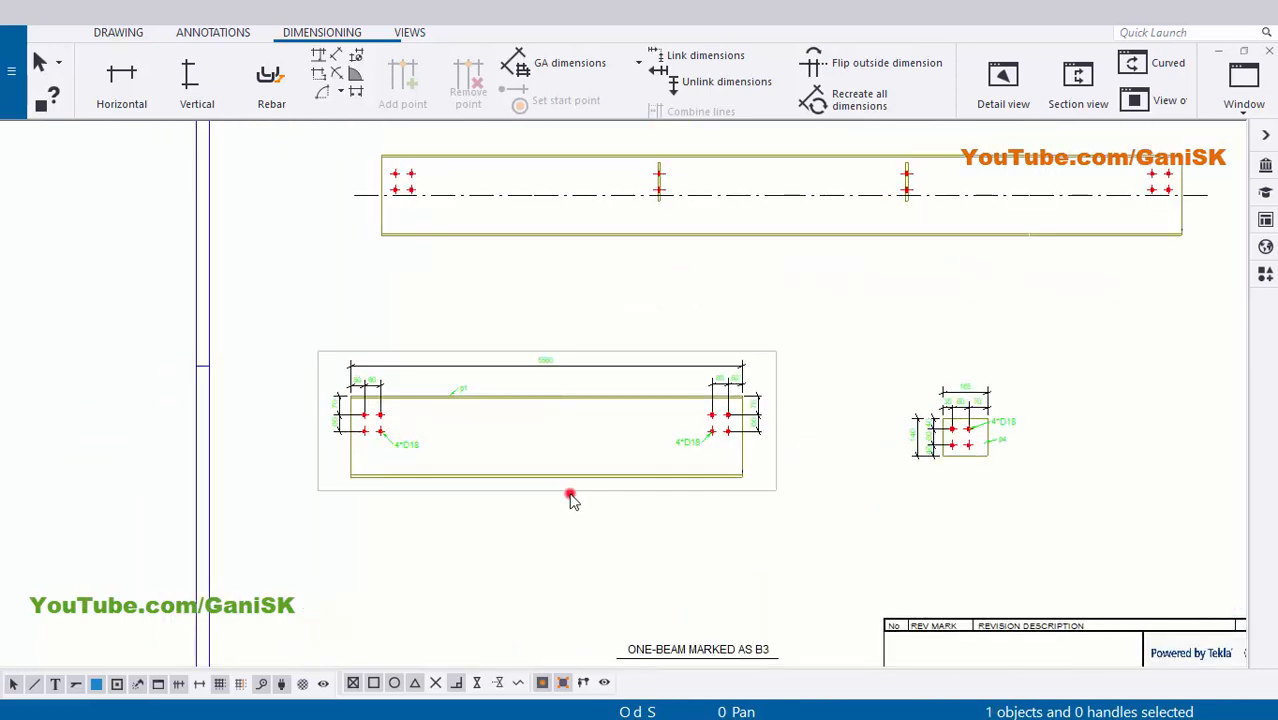
{"action": "left_click_drag", "start_coordinate": [612, 490], "coordinate": [581, 559]}
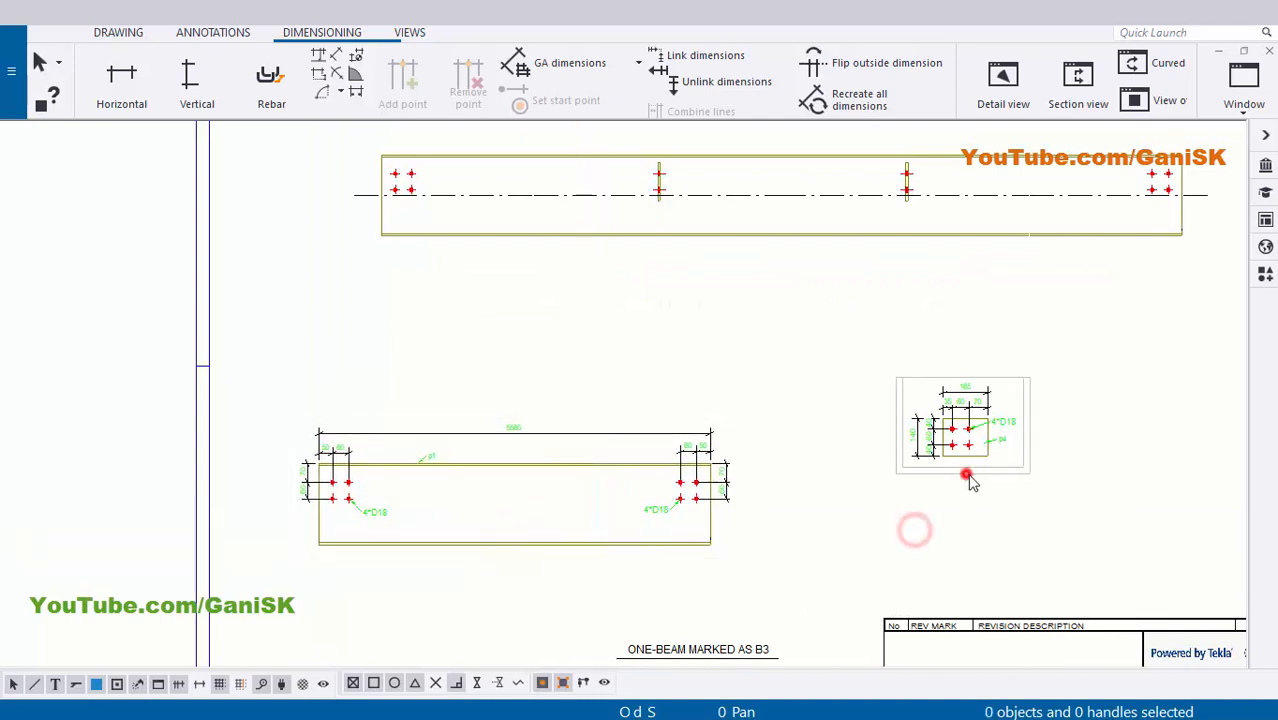
{"action": "mouse_move", "coordinate": [968, 478]}
{"action": "left_mouse_down"}
{"action": "mouse_move", "coordinate": [964, 523]}
{"action": "mouse_move", "coordinate": [907, 546]}
{"action": "mouse_move", "coordinate": [932, 468]}
{"action": "left_mouse_up"}
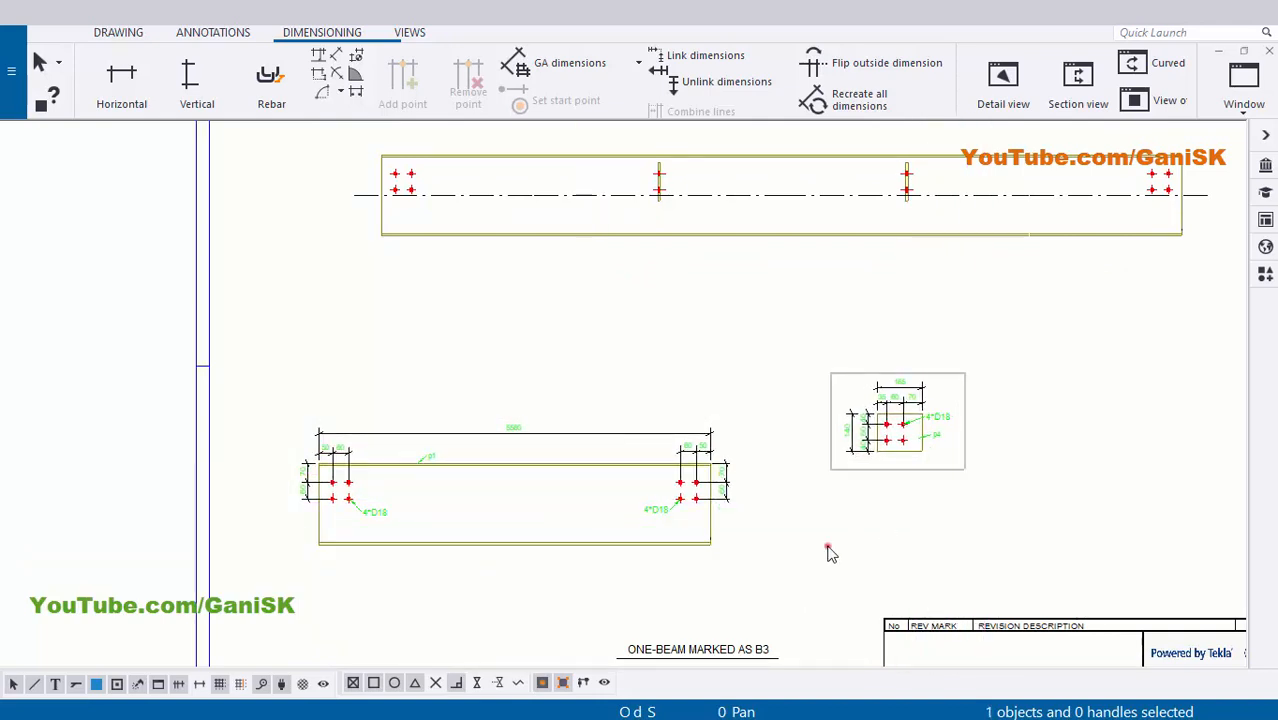
{"action": "left_click", "coordinate": [685, 579]}
{"action": "mouse_move", "coordinate": [707, 567]}
{"action": "left_mouse_down"}
{"action": "mouse_move", "coordinate": [693, 534]}
{"action": "mouse_move", "coordinate": [707, 527]}
{"action": "left_mouse_up"}
{"action": "left_click", "coordinate": [838, 536]}
{"action": "scroll", "coordinate": [873, 500], "scroll_direction": "up", "scroll_amount": 2}
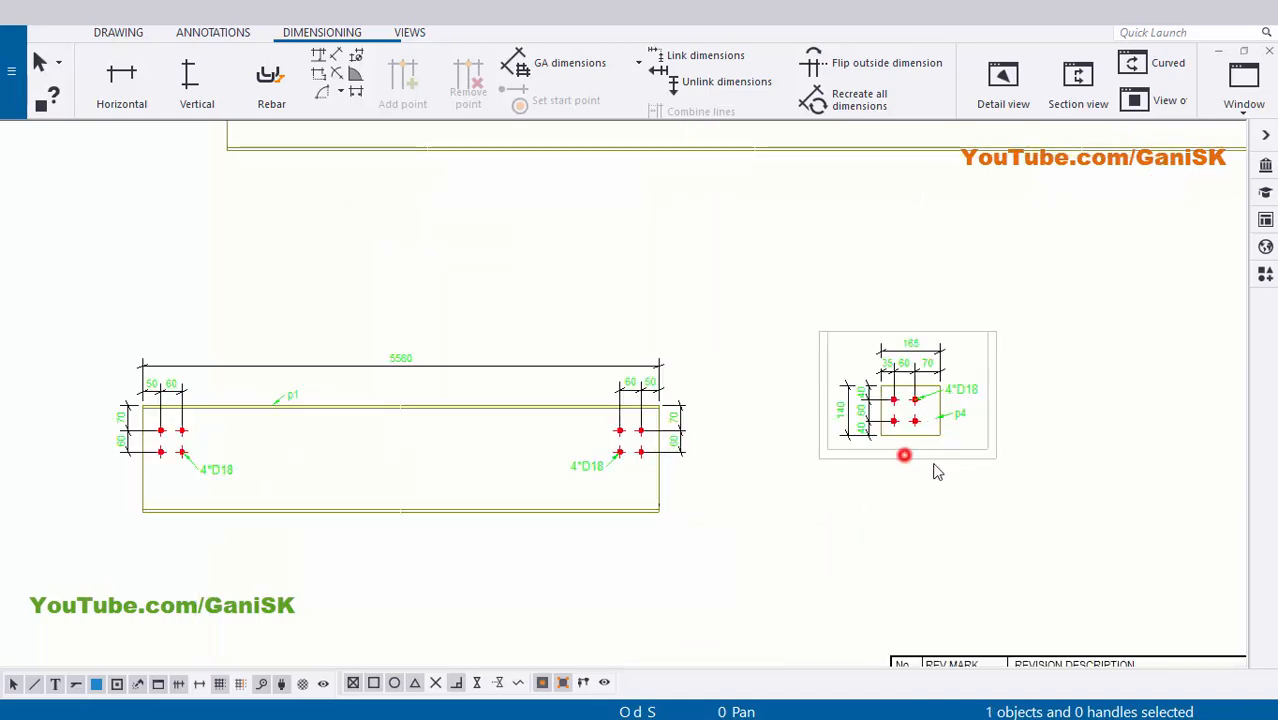
{"action": "left_click_drag", "start_coordinate": [937, 472], "coordinate": [877, 521]}
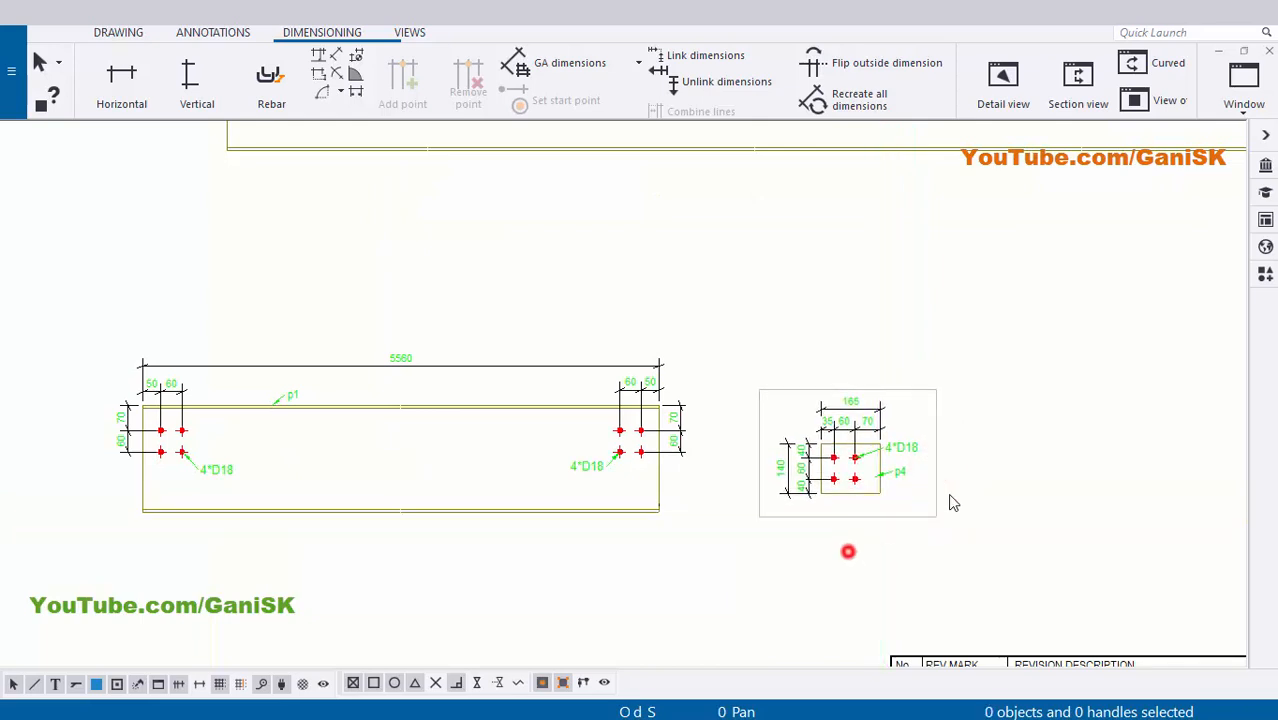
Move the main beam B3 view down and slightly left, closer to the single-part views
{"action": "scroll", "coordinate": [953, 503], "scroll_direction": "down", "scroll_amount": 3}
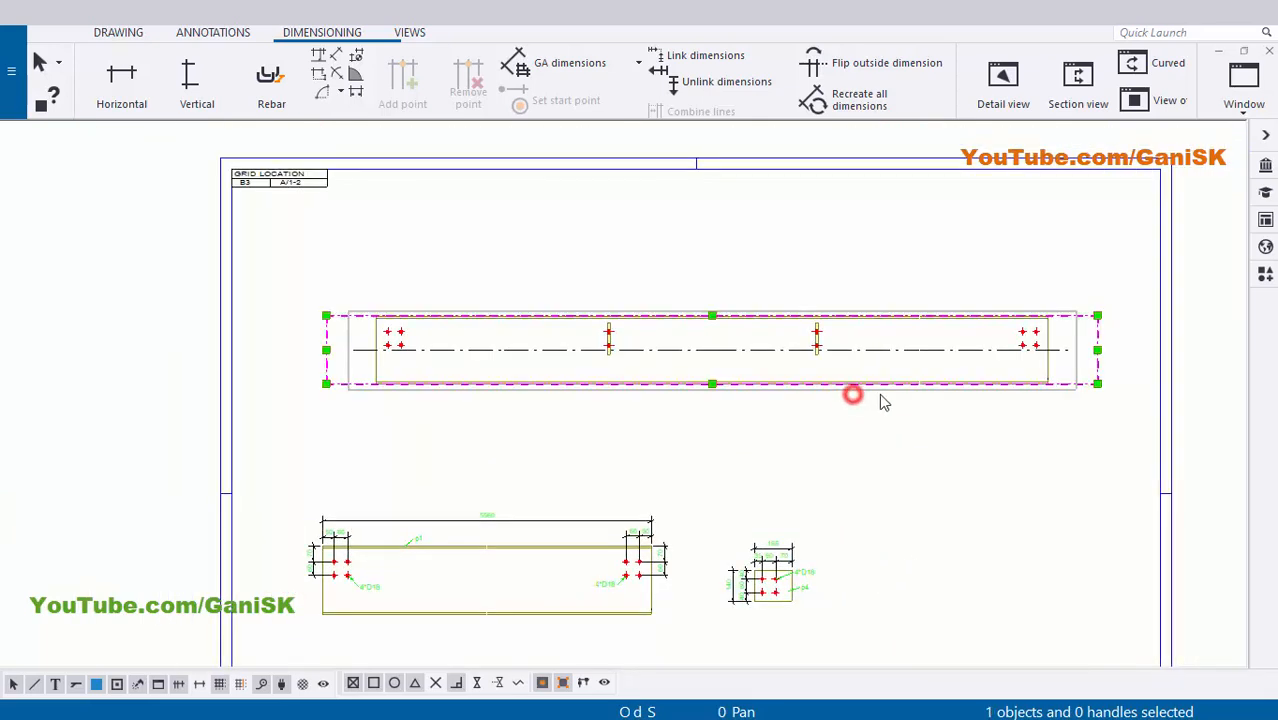
{"action": "left_click_drag", "start_coordinate": [883, 402], "coordinate": [848, 424]}
{"action": "left_click", "coordinate": [872, 460]}
{"action": "scroll", "coordinate": [966, 505], "scroll_direction": "down", "scroll_amount": 1}
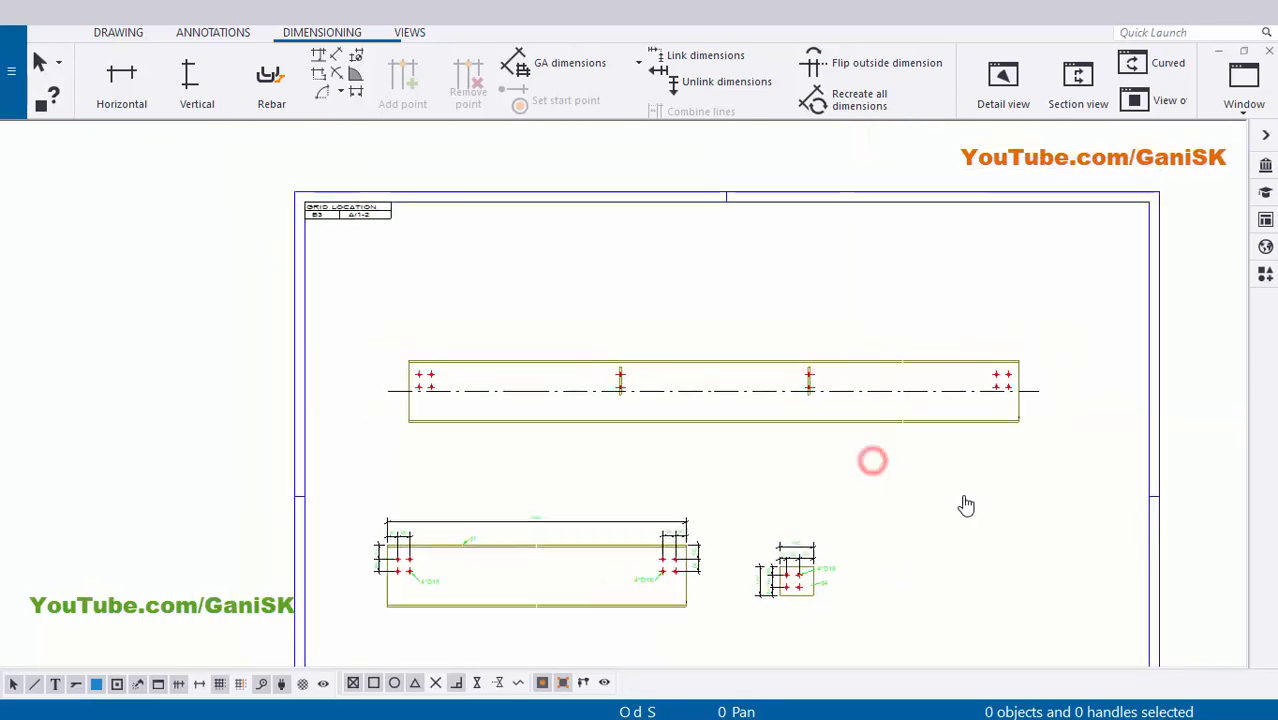
Review the main beam view and the dimensions and marks of the p1 and p4 single-part views
{"action": "scroll", "coordinate": [645, 502], "scroll_direction": "up", "scroll_amount": 2}
{"action": "scroll", "coordinate": [753, 525], "scroll_direction": "down", "scroll_amount": 2}
{"action": "scroll", "coordinate": [531, 485], "scroll_direction": "up", "scroll_amount": 2}
{"action": "scroll", "coordinate": [580, 452], "scroll_direction": "up", "scroll_amount": 1}
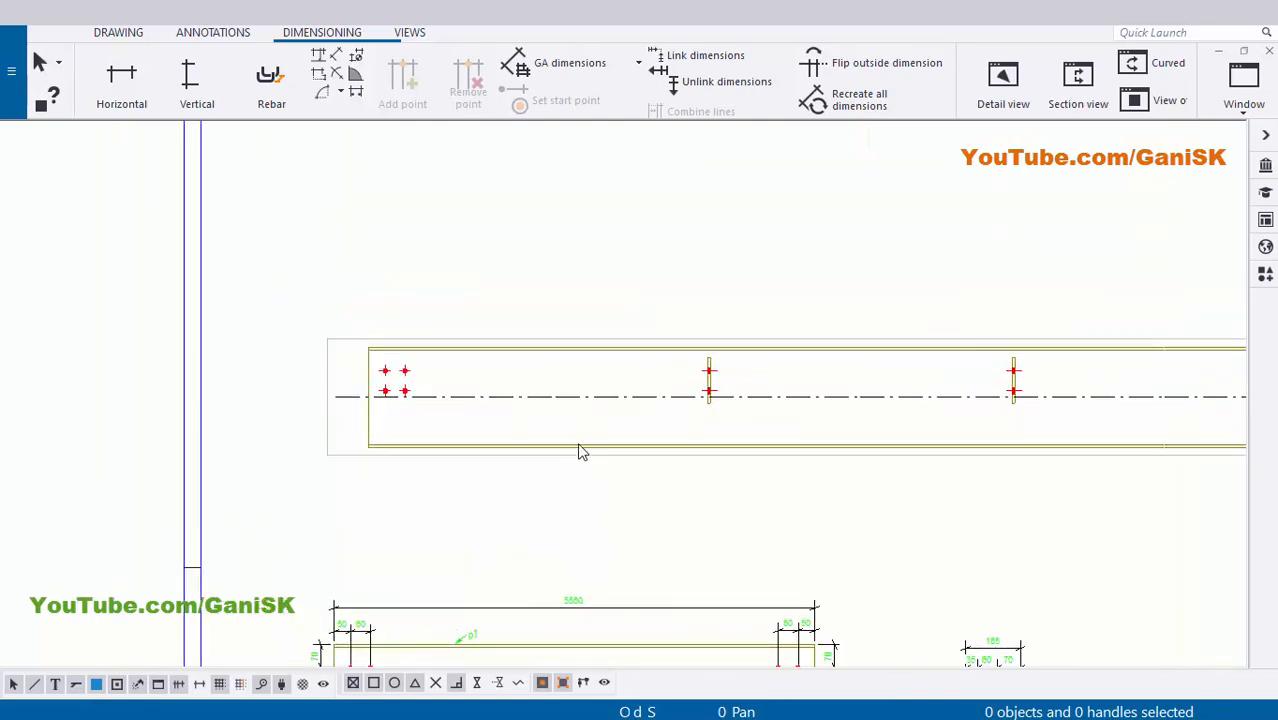
{"action": "scroll", "coordinate": [582, 452], "scroll_direction": "up", "scroll_amount": 3}
{"action": "middle_click_drag", "start_coordinate": [718, 640], "coordinate": [531, 391]}
{"action": "scroll", "coordinate": [531, 506], "scroll_direction": "up", "scroll_amount": 3}
{"action": "scroll", "coordinate": [540, 506], "scroll_direction": "down", "scroll_amount": 3}
{"action": "middle_click_drag", "start_coordinate": [404, 502], "coordinate": [636, 469]}
{"action": "scroll", "coordinate": [635, 485], "scroll_direction": "up", "scroll_amount": 4}
{"action": "scroll", "coordinate": [631, 495], "scroll_direction": "down", "scroll_amount": 6}
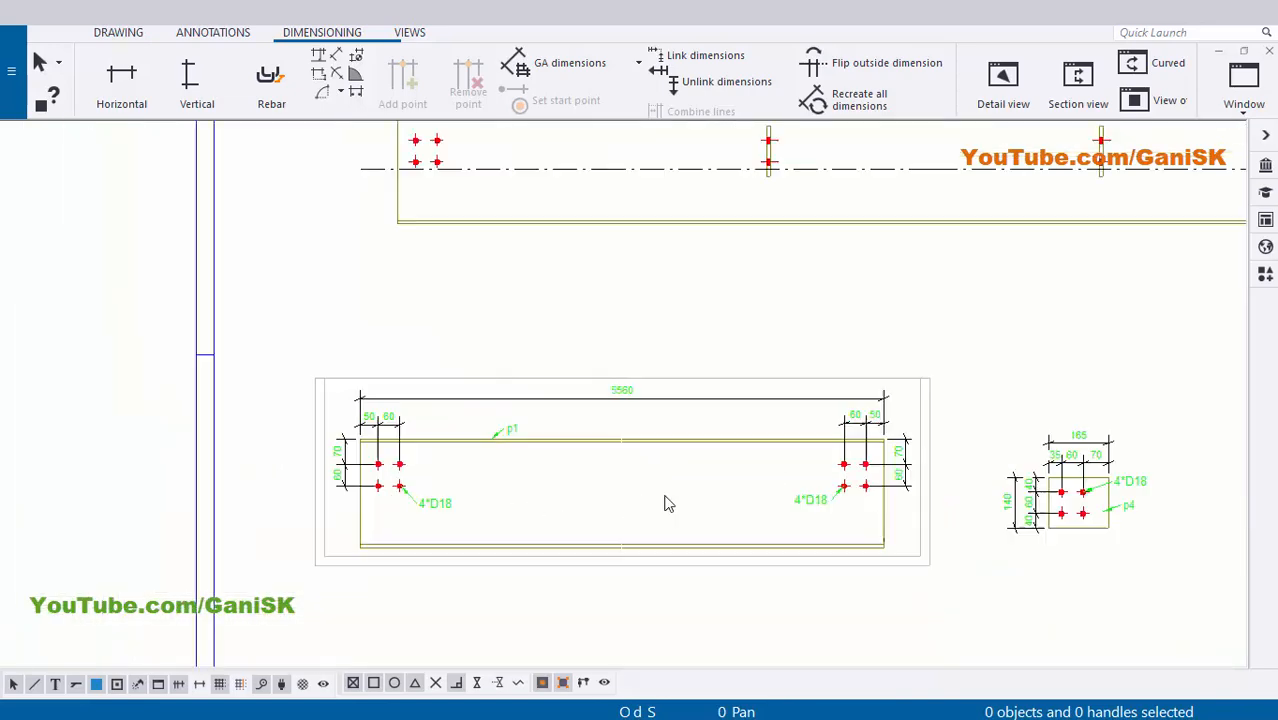
{"action": "scroll", "coordinate": [734, 540], "scroll_direction": "down", "scroll_amount": 3}
{"action": "scroll", "coordinate": [802, 608], "scroll_direction": "up", "scroll_amount": 4}
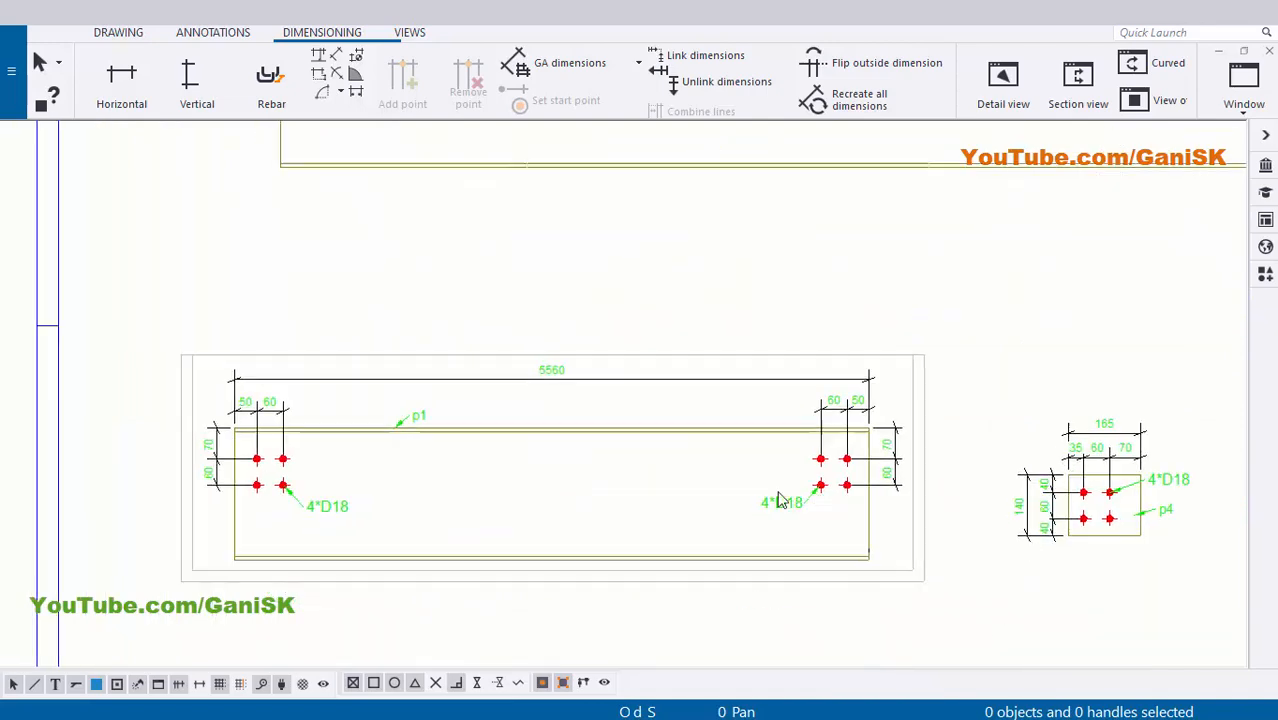
Examine the p1 and p4 single-part views, the material list and the main beam B3 view
{"action": "scroll", "coordinate": [379, 442], "scroll_direction": "up", "scroll_amount": 2}
{"action": "scroll", "coordinate": [907, 485], "scroll_direction": "down", "scroll_amount": 3}
{"action": "scroll", "coordinate": [939, 456], "scroll_direction": "up", "scroll_amount": 2}
{"action": "scroll", "coordinate": [873, 584], "scroll_direction": "down", "scroll_amount": 1}
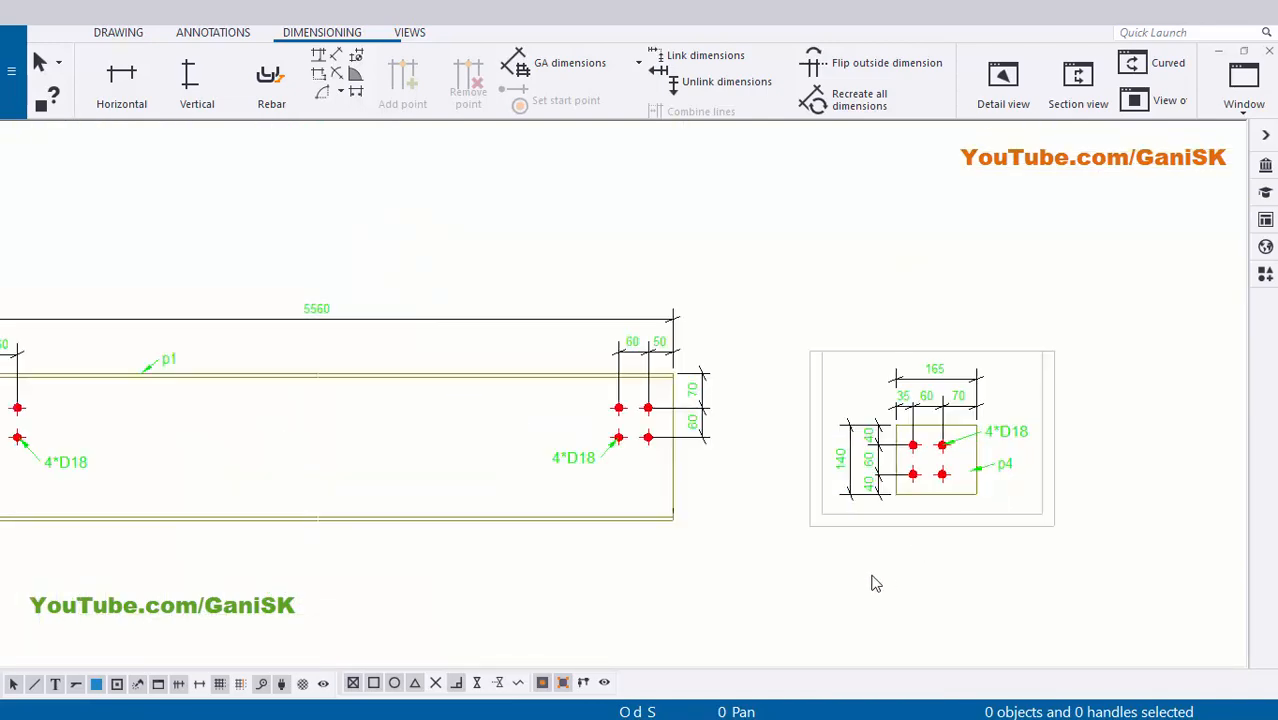
{"action": "scroll", "coordinate": [899, 280], "scroll_direction": "down", "scroll_amount": 2}
{"action": "scroll", "coordinate": [608, 434], "scroll_direction": "up", "scroll_amount": 6}
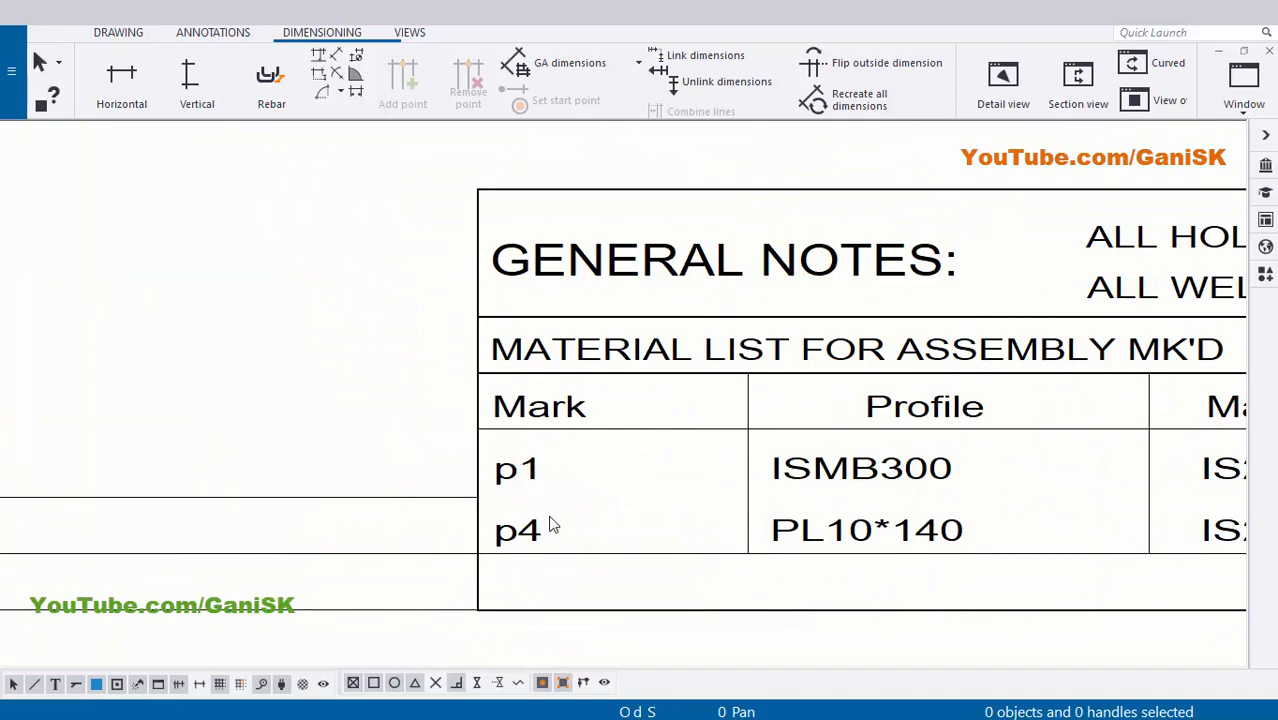
{"action": "scroll", "coordinate": [567, 581], "scroll_direction": "down", "scroll_amount": 4}
{"action": "scroll", "coordinate": [676, 525], "scroll_direction": "up", "scroll_amount": 4}
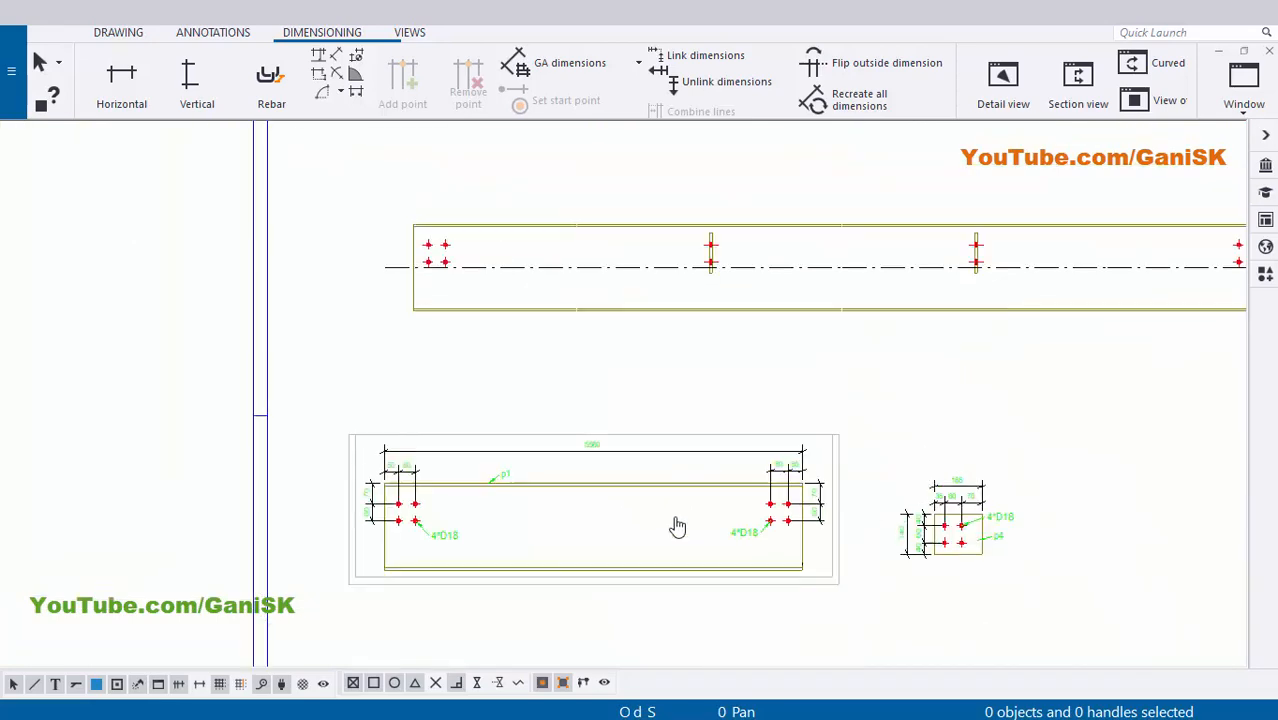
{"action": "scroll", "coordinate": [597, 464], "scroll_direction": "down", "scroll_amount": 1}
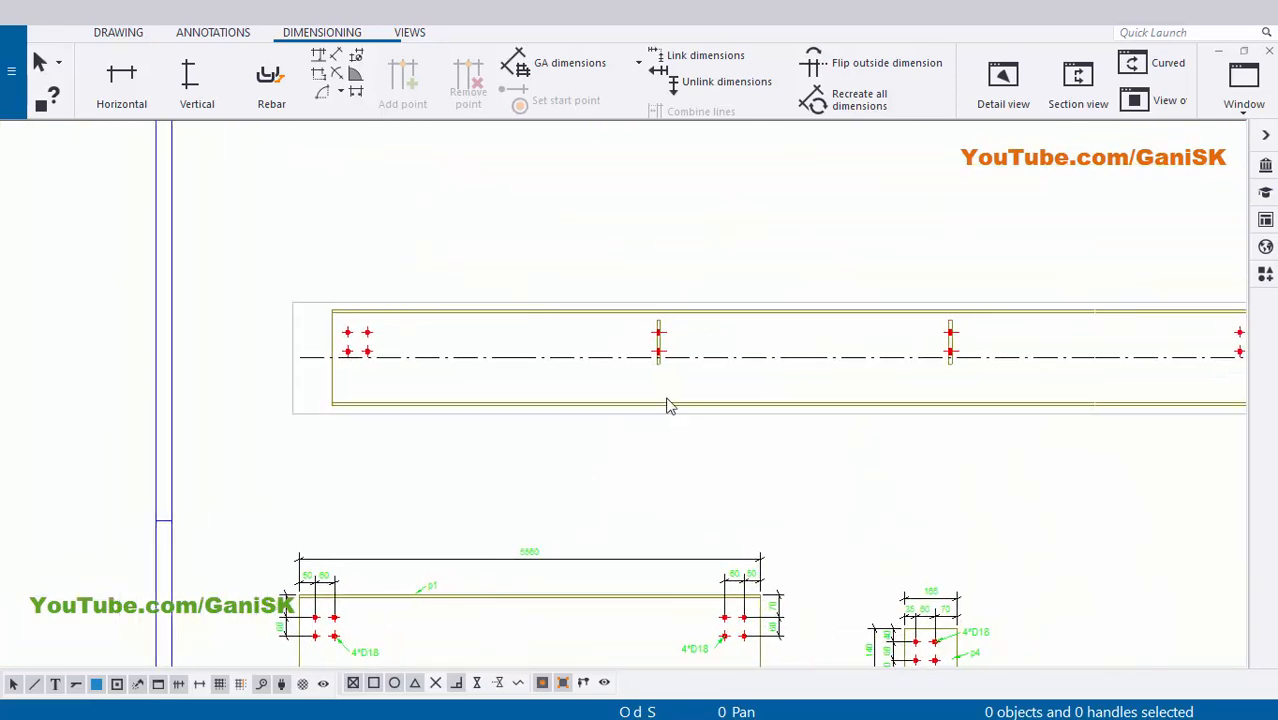
{"action": "scroll", "coordinate": [604, 356], "scroll_direction": "down", "scroll_amount": 3}
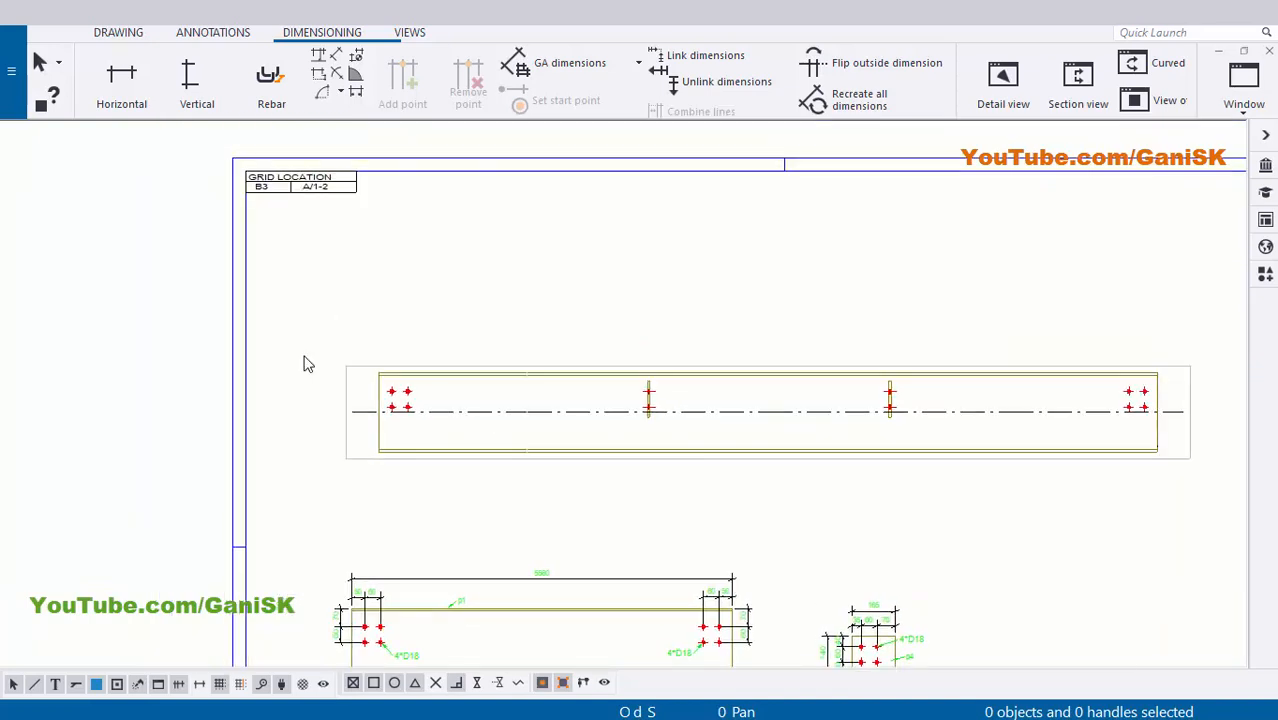
Add a part mark to the beam p1 in the main view using the applied mark properties
{"action": "scroll", "coordinate": [502, 403], "scroll_direction": "up", "scroll_amount": 3}
{"action": "scroll", "coordinate": [668, 382], "scroll_direction": "down", "scroll_amount": 1}
{"action": "scroll", "coordinate": [564, 400], "scroll_direction": "up", "scroll_amount": 2}
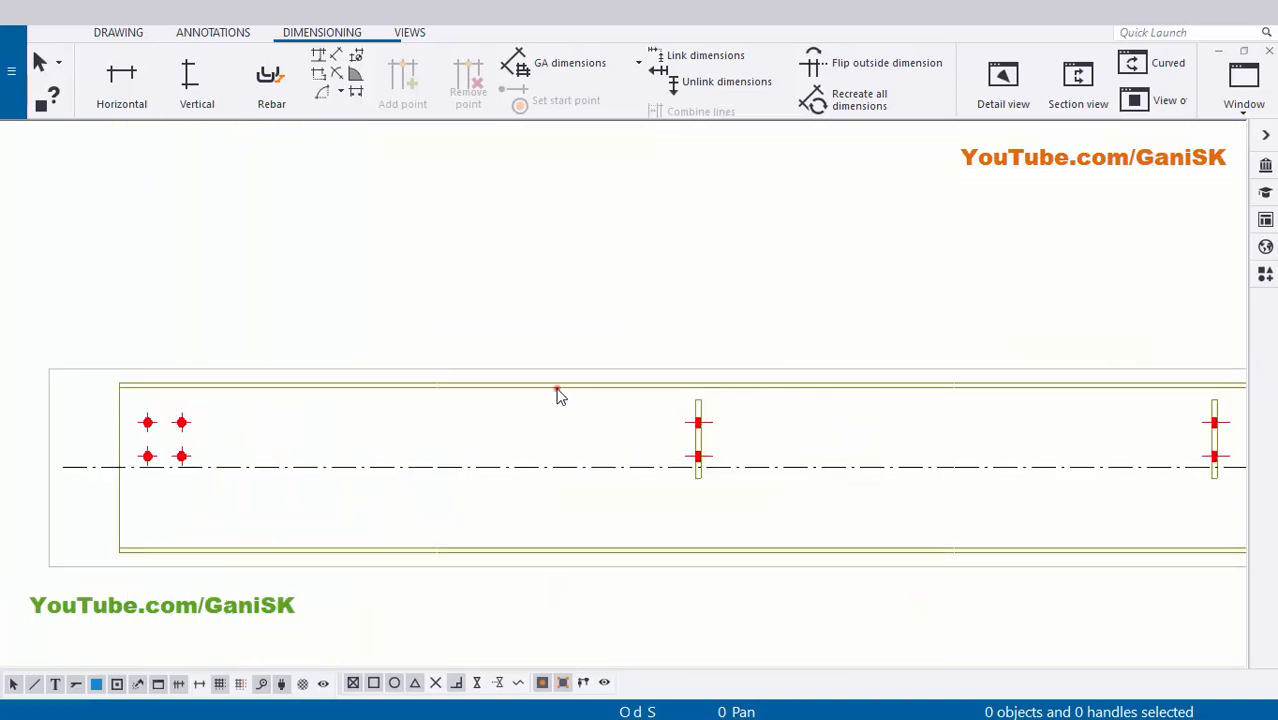
{"action": "left_click", "coordinate": [558, 392]}
{"action": "right_click", "coordinate": [558, 392]}
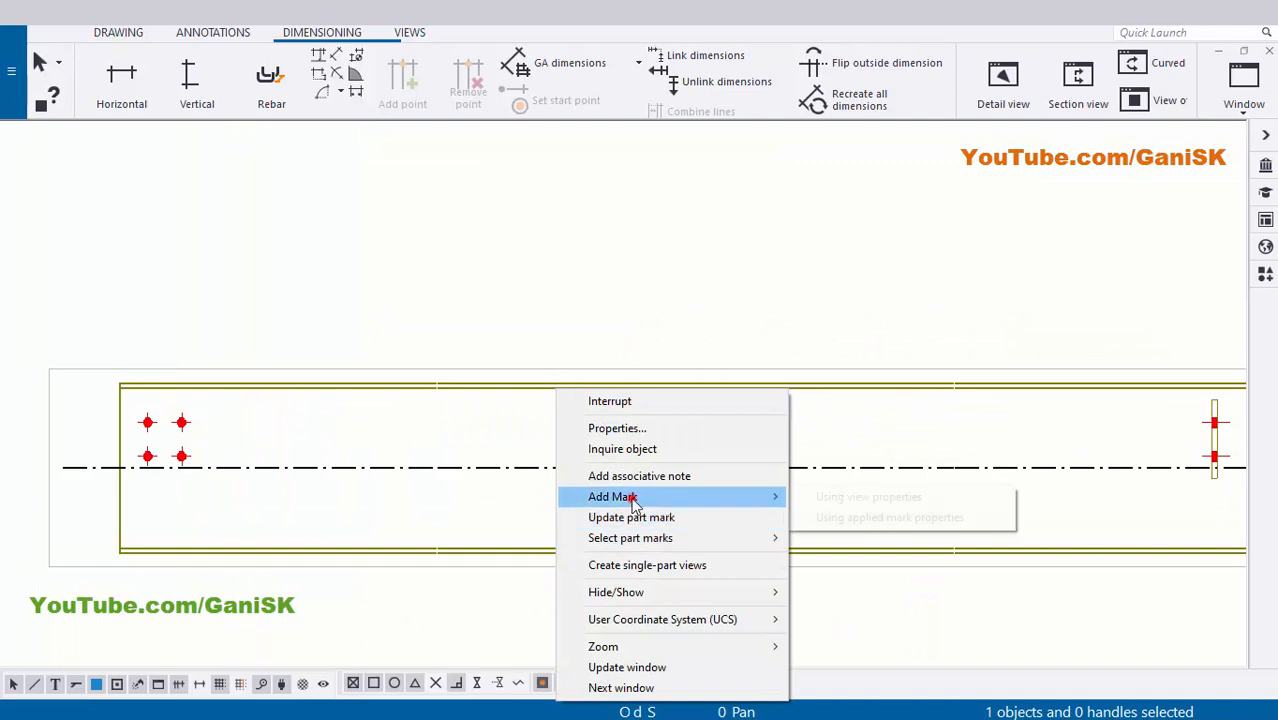
{"action": "left_click", "coordinate": [870, 517]}
Reposition the p1 part mark just above the beam's top flange, with a short leader
{"action": "scroll", "coordinate": [593, 425], "scroll_direction": "up", "scroll_amount": 3}
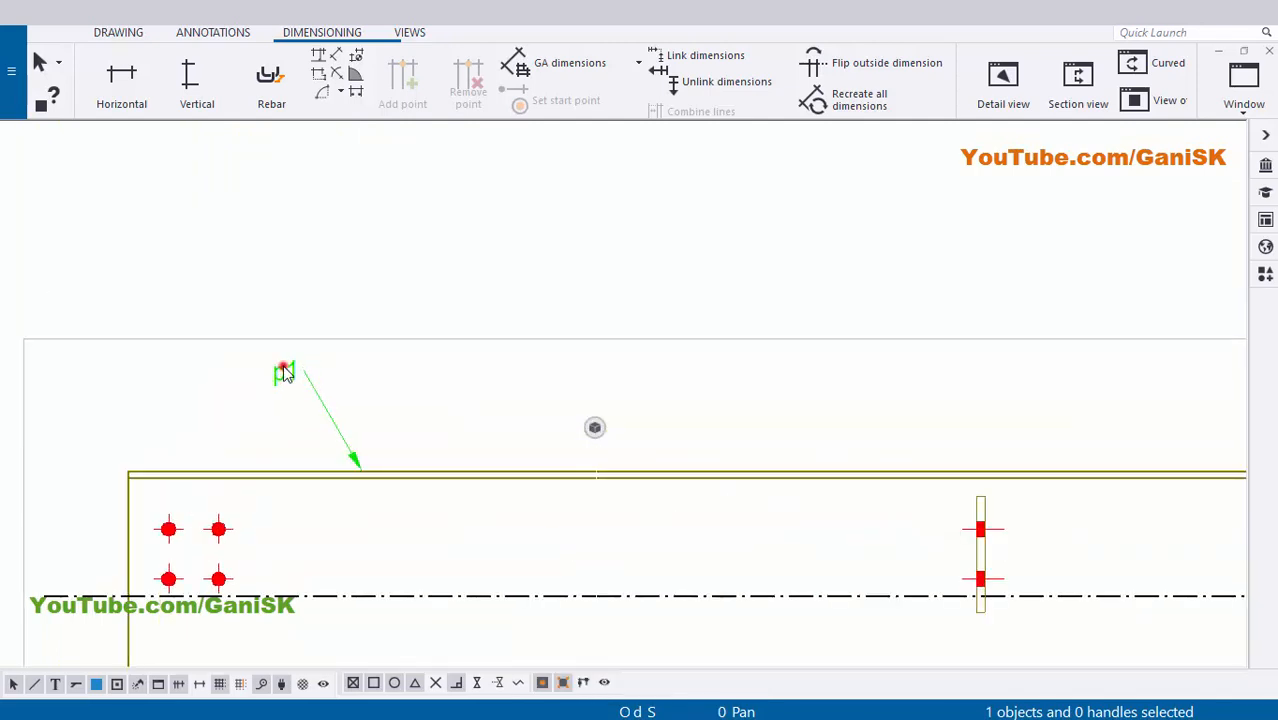
{"action": "mouse_move", "coordinate": [282, 368]}
{"action": "left_mouse_down"}
{"action": "mouse_move", "coordinate": [491, 420]}
{"action": "mouse_move", "coordinate": [421, 440]}
{"action": "mouse_move", "coordinate": [540, 431]}
{"action": "left_mouse_up"}
{"action": "scroll", "coordinate": [421, 443], "scroll_direction": "up", "scroll_amount": 2}
{"action": "left_click", "coordinate": [576, 445]}
{"action": "scroll", "coordinate": [656, 471], "scroll_direction": "down", "scroll_amount": 4}
Mark the first plate p4 in the main beam view using the applied mark properties and place the mark just right of the plate
{"action": "middle_click_drag", "start_coordinate": [544, 408], "coordinate": [301, 368]}
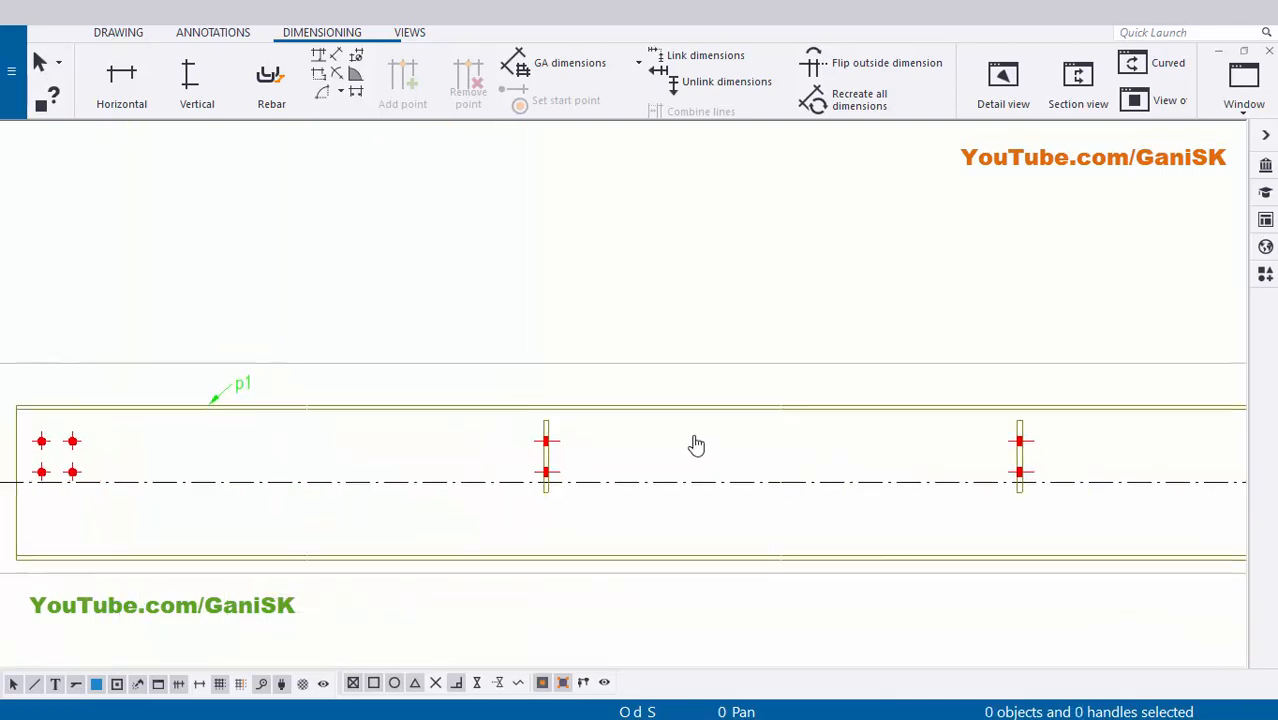
{"action": "middle_click_drag", "start_coordinate": [696, 445], "coordinate": [509, 429]}
{"action": "scroll", "coordinate": [599, 434], "scroll_direction": "up", "scroll_amount": 1}
{"action": "middle_click_drag", "start_coordinate": [288, 424], "coordinate": [630, 428]}
{"action": "scroll", "coordinate": [630, 426], "scroll_direction": "up", "scroll_amount": 2}
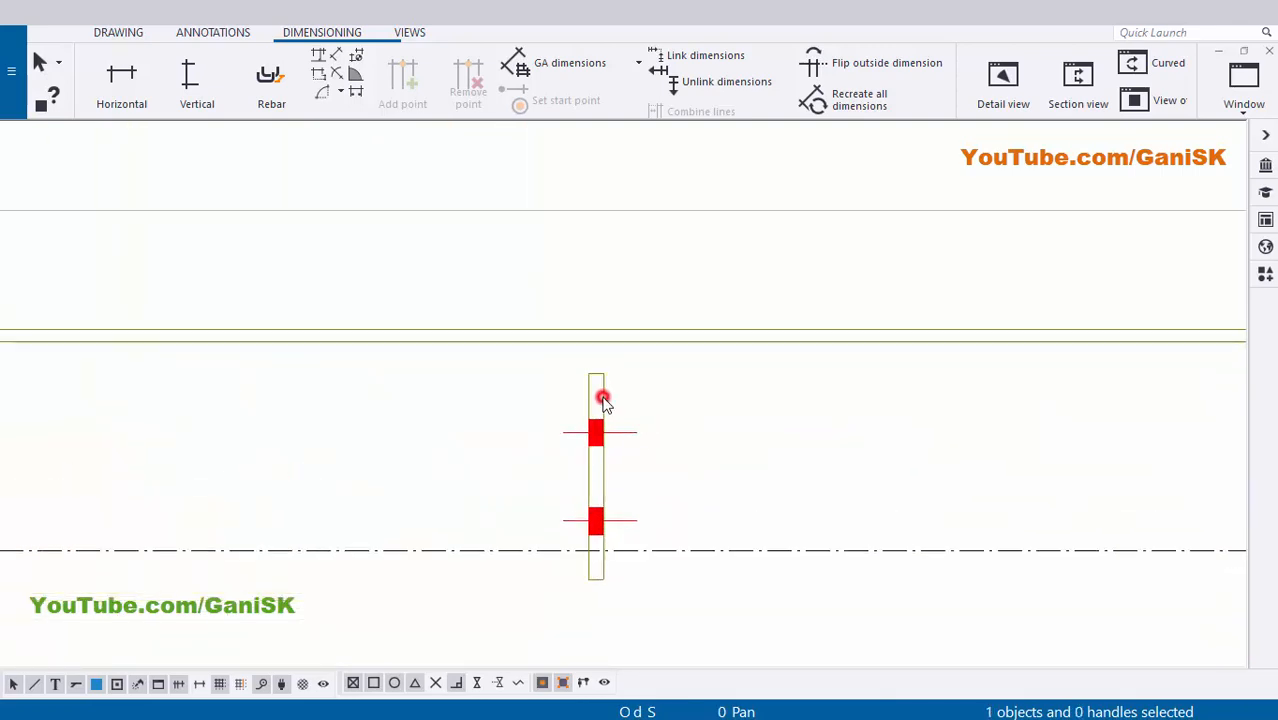
{"action": "right_click", "coordinate": [602, 398]}
{"action": "left_click", "coordinate": [702, 508]}
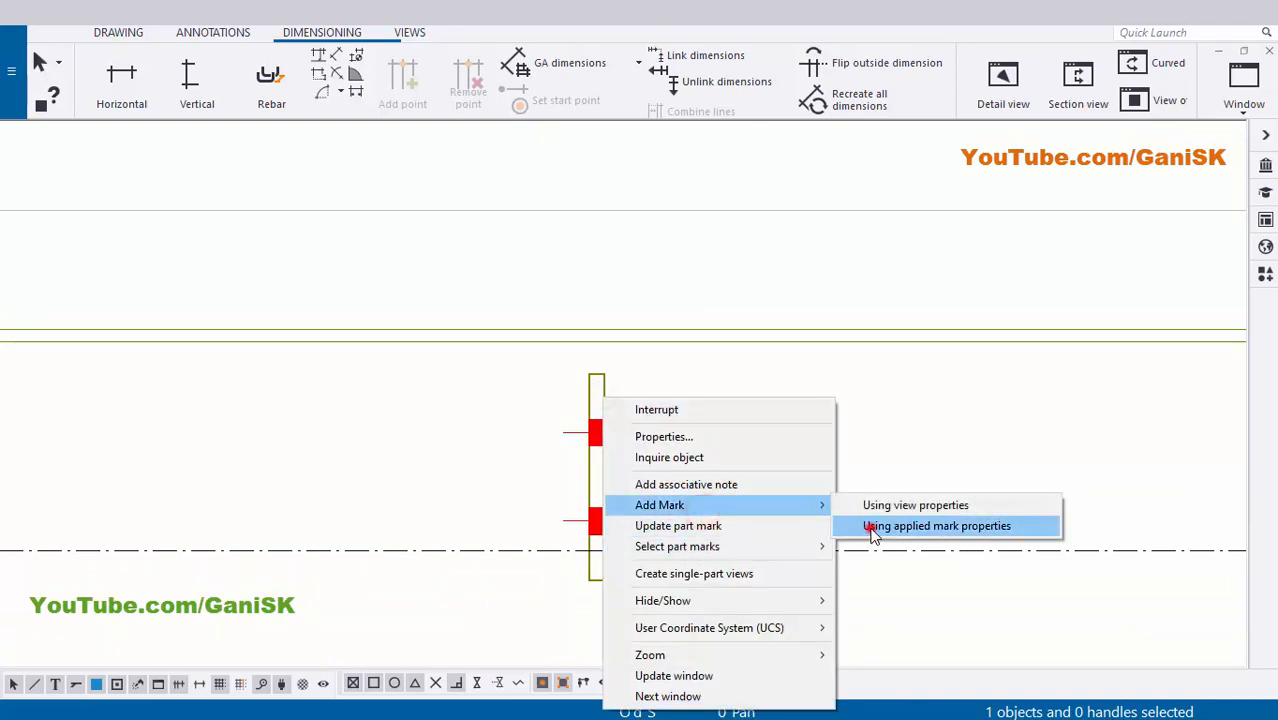
{"action": "left_click", "coordinate": [870, 527]}
{"action": "mouse_move", "coordinate": [782, 522]}
{"action": "left_mouse_down"}
{"action": "mouse_move", "coordinate": [685, 522]}
{"action": "mouse_move", "coordinate": [533, 473]}
{"action": "mouse_move", "coordinate": [517, 437]}
{"action": "mouse_move", "coordinate": [510, 482]}
{"action": "mouse_move", "coordinate": [662, 476]}
{"action": "left_mouse_up"}
{"action": "scroll", "coordinate": [653, 457], "scroll_direction": "up", "scroll_amount": 3}
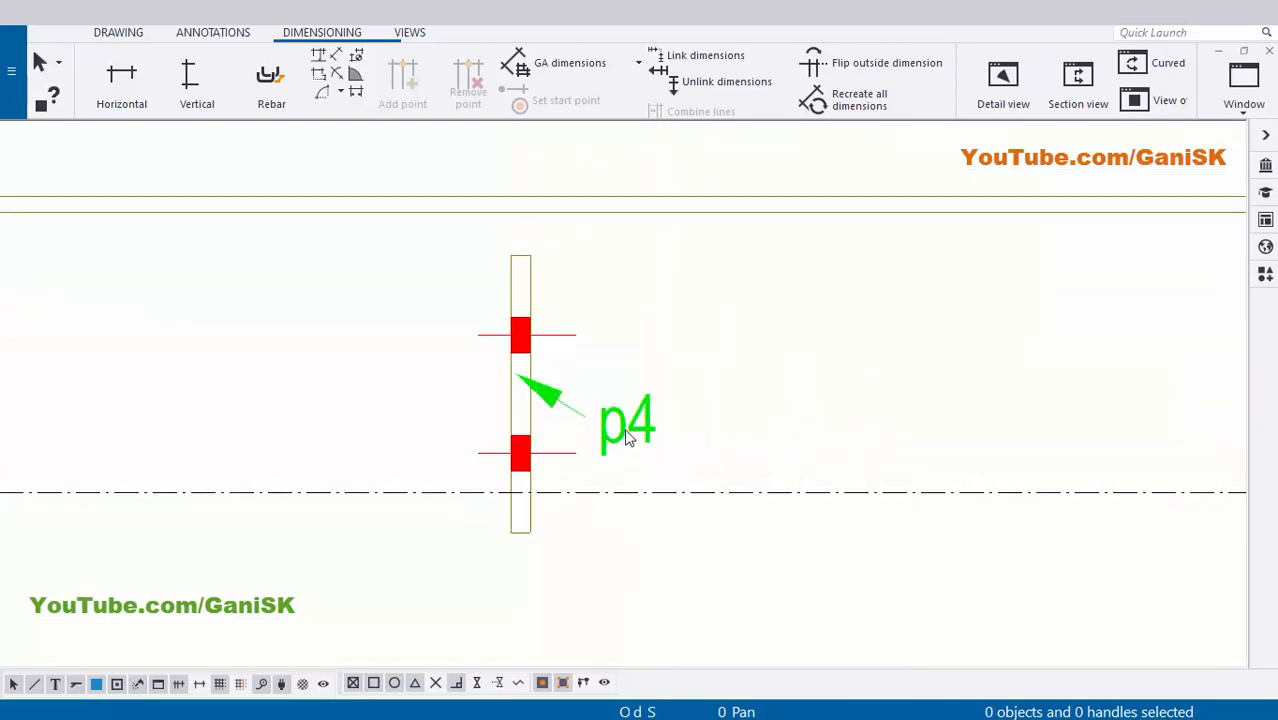
Begin a section view with its cut plane along the right face of the first plate p4 in the main beam view
{"action": "scroll", "coordinate": [673, 476], "scroll_direction": "down", "scroll_amount": 2}
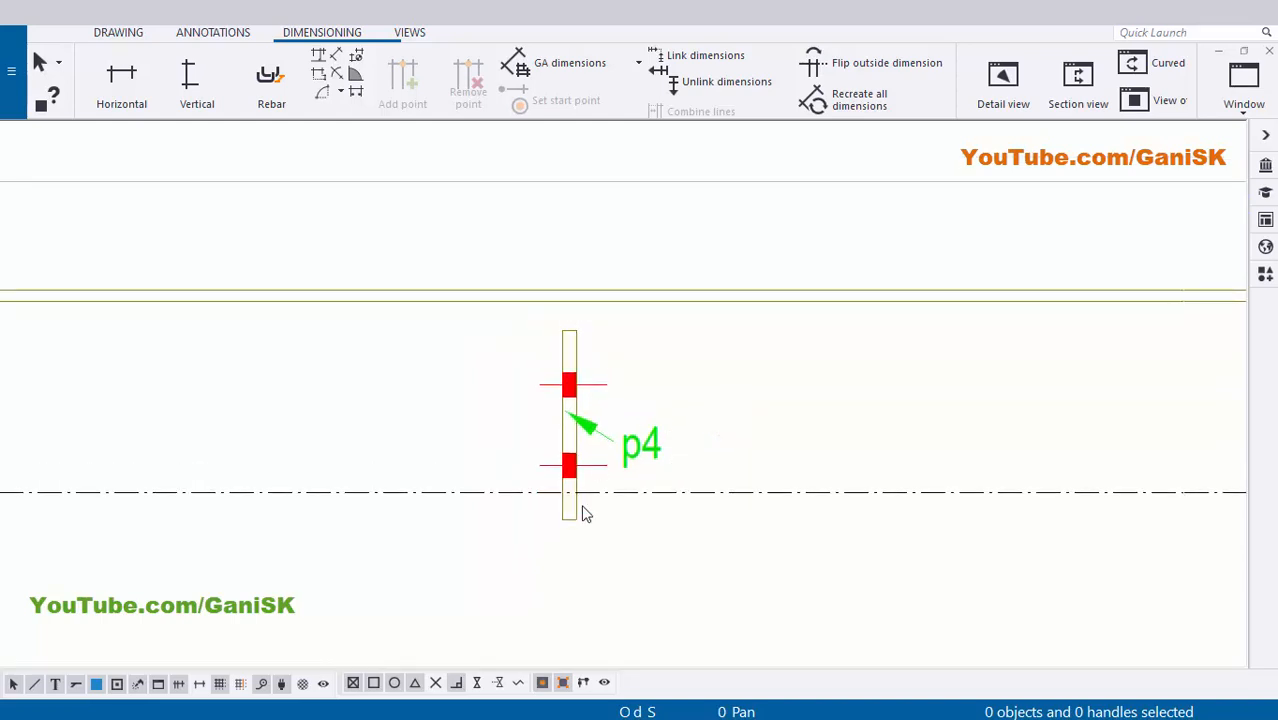
{"action": "scroll", "coordinate": [585, 513], "scroll_direction": "down", "scroll_amount": 3}
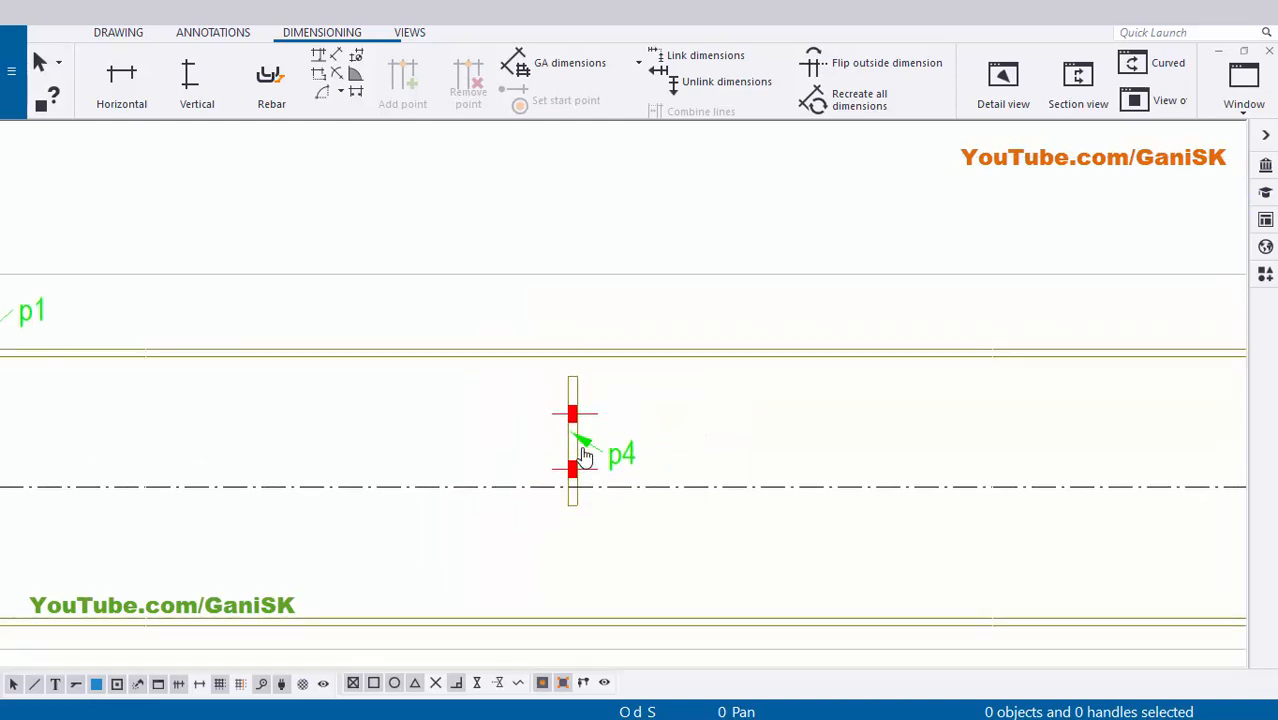
{"action": "left_click", "coordinate": [411, 34]}
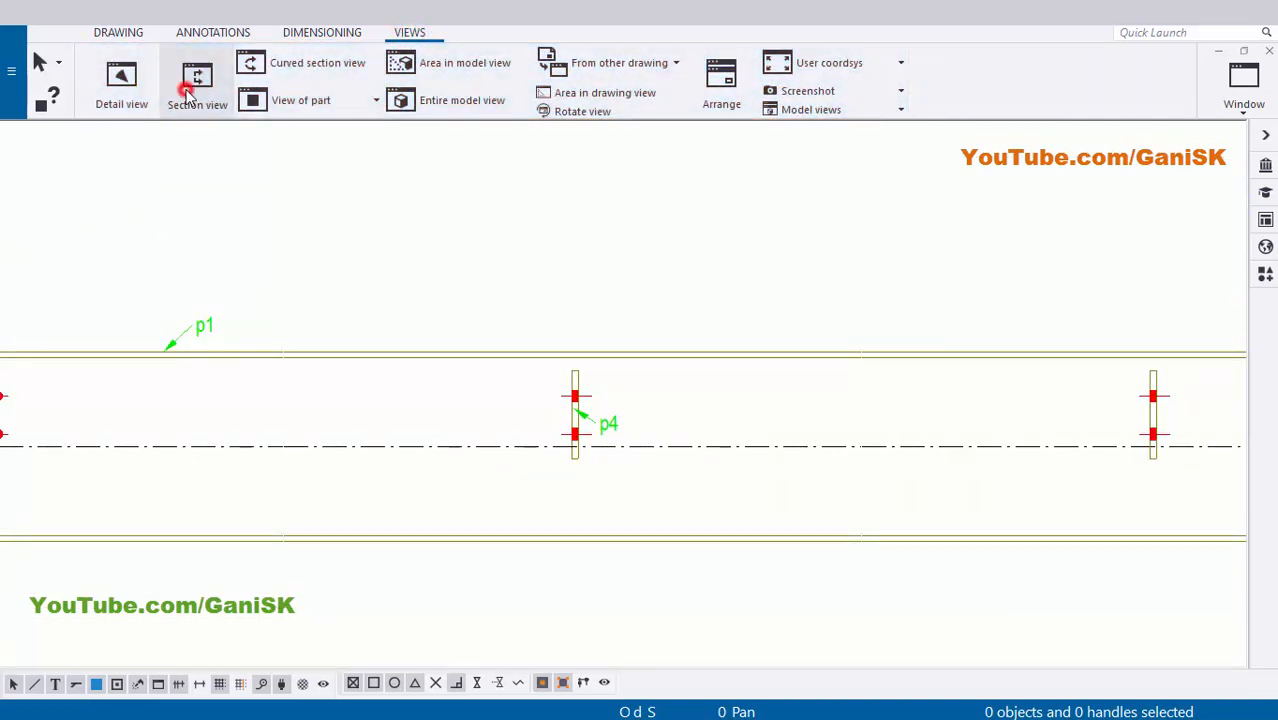
{"action": "scroll", "coordinate": [553, 379], "scroll_direction": "up", "scroll_amount": 5}
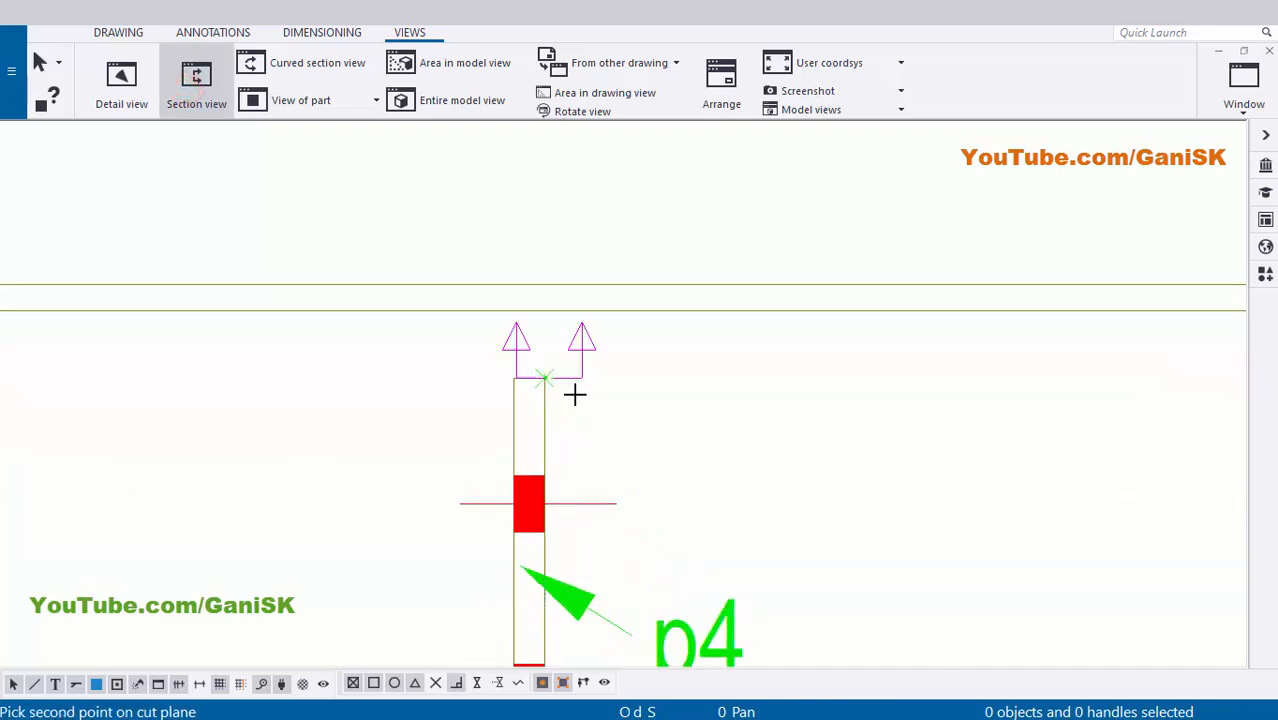
{"action": "scroll", "coordinate": [575, 394], "scroll_direction": "down", "scroll_amount": 2}
{"action": "middle_click_drag", "start_coordinate": [597, 505], "coordinate": [542, 288]}
{"action": "scroll", "coordinate": [501, 473], "scroll_direction": "up", "scroll_amount": 3}
{"action": "left_click", "coordinate": [490, 517]}
Define the section's cut box around plate p4 and the full beam depth, and place the section view beneath the beam's right end
{"action": "scroll", "coordinate": [591, 465], "scroll_direction": "down", "scroll_amount": 5}
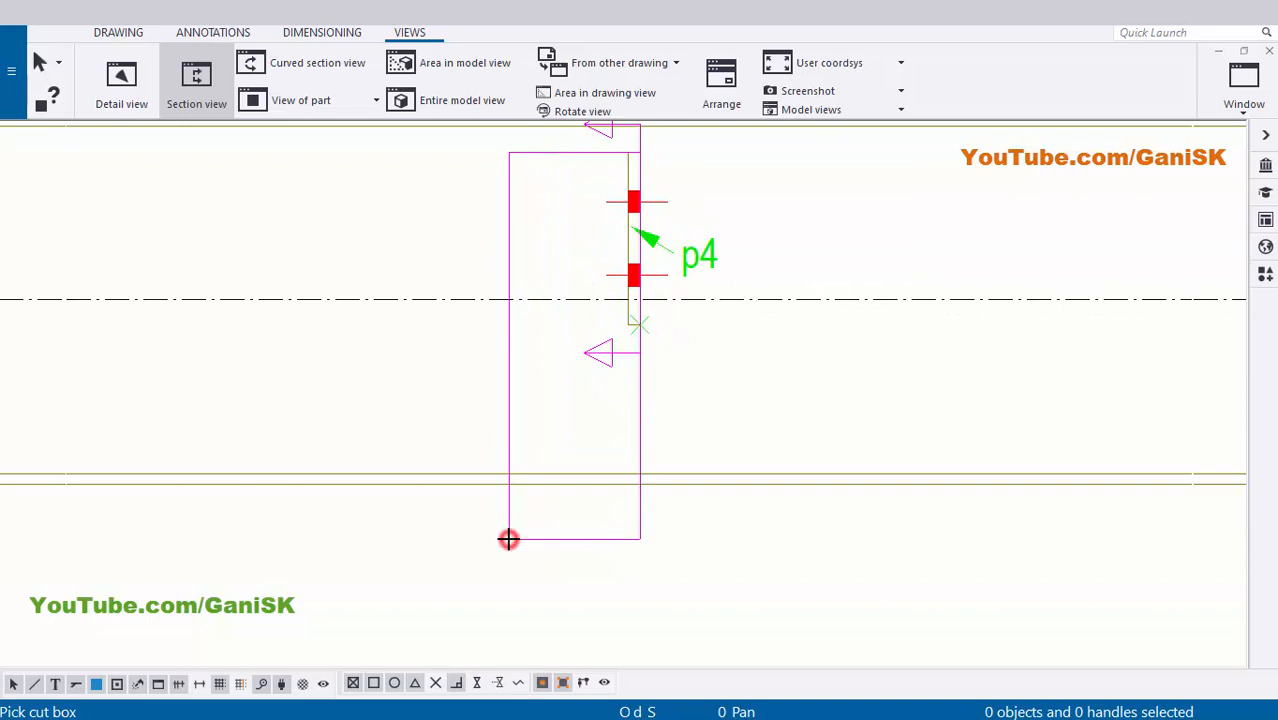
{"action": "left_click", "coordinate": [508, 539]}
{"action": "scroll", "coordinate": [700, 295], "scroll_direction": "down", "scroll_amount": 2}
{"action": "middle_click_drag", "start_coordinate": [701, 302], "coordinate": [375, 219]}
{"action": "left_click", "coordinate": [627, 293]}
{"action": "scroll", "coordinate": [627, 293], "scroll_direction": "down", "scroll_amount": 4}
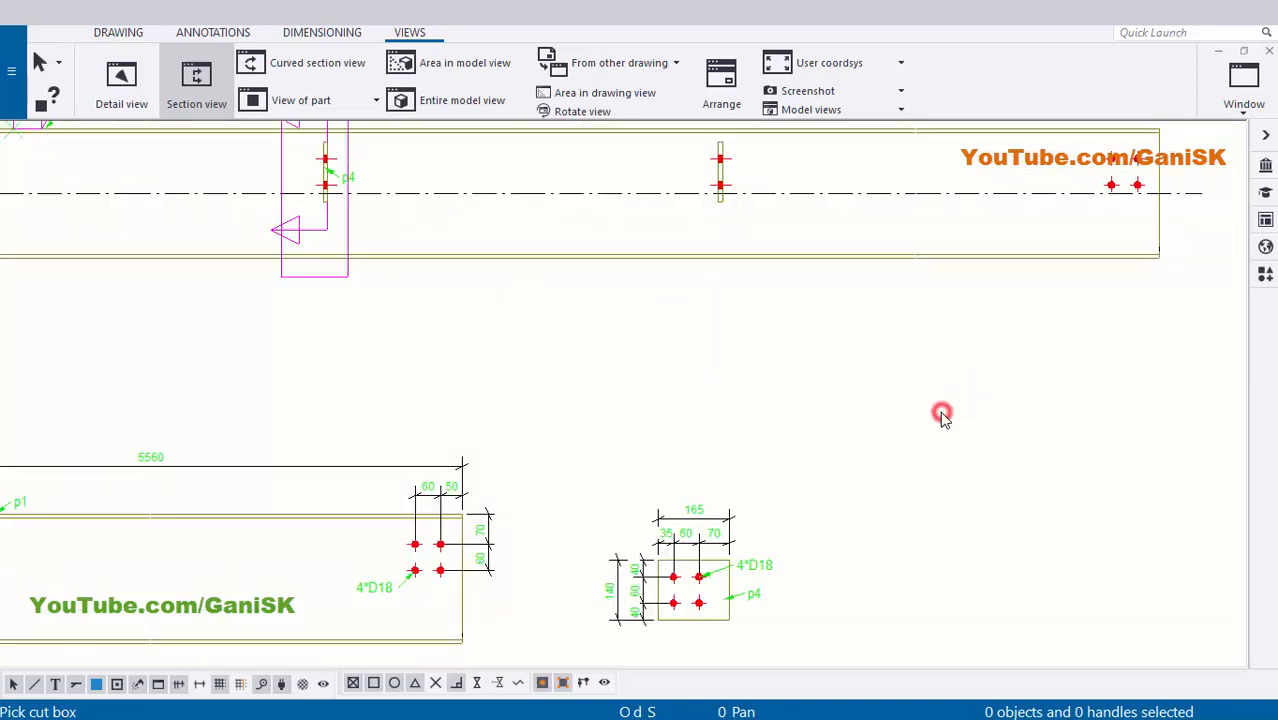
{"action": "left_click", "coordinate": [942, 417]}
{"action": "scroll", "coordinate": [1014, 440], "scroll_direction": "down", "scroll_amount": 3}
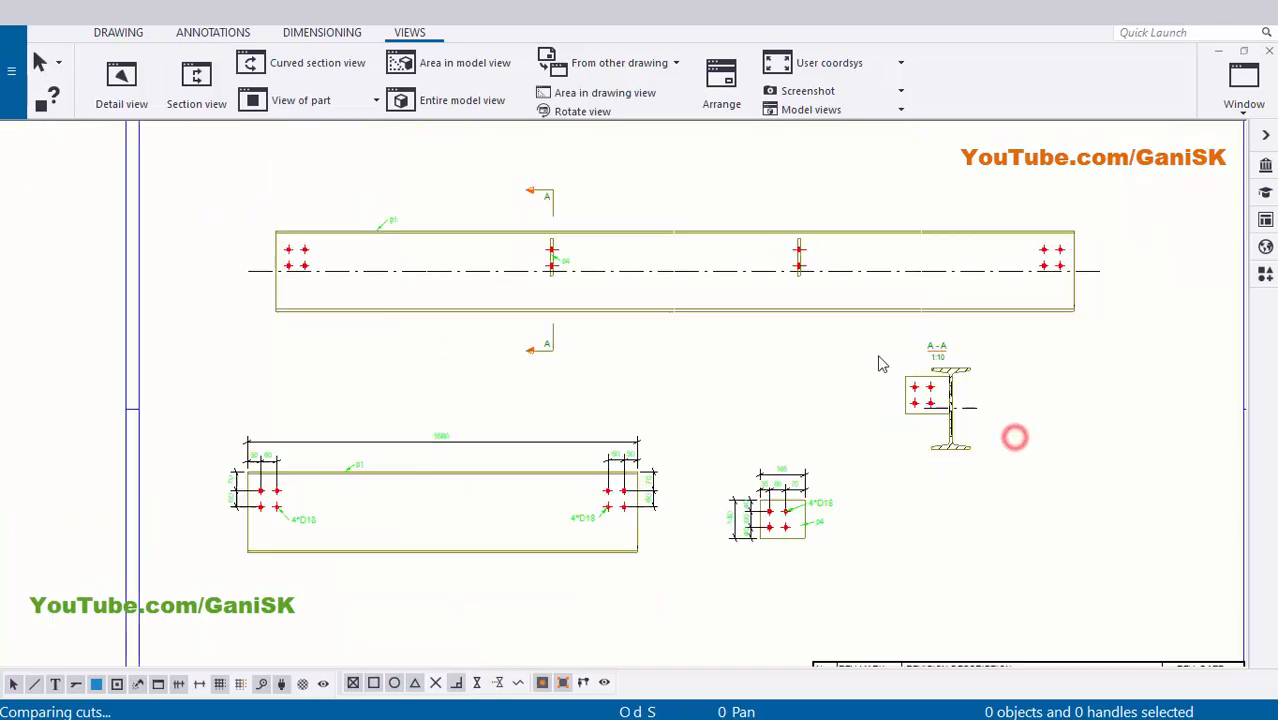
Move section view A-A directly beneath its section symbol on the main beam view
{"action": "scroll", "coordinate": [827, 417], "scroll_direction": "down", "scroll_amount": 2}
{"action": "scroll", "coordinate": [760, 446], "scroll_direction": "up", "scroll_amount": 5}
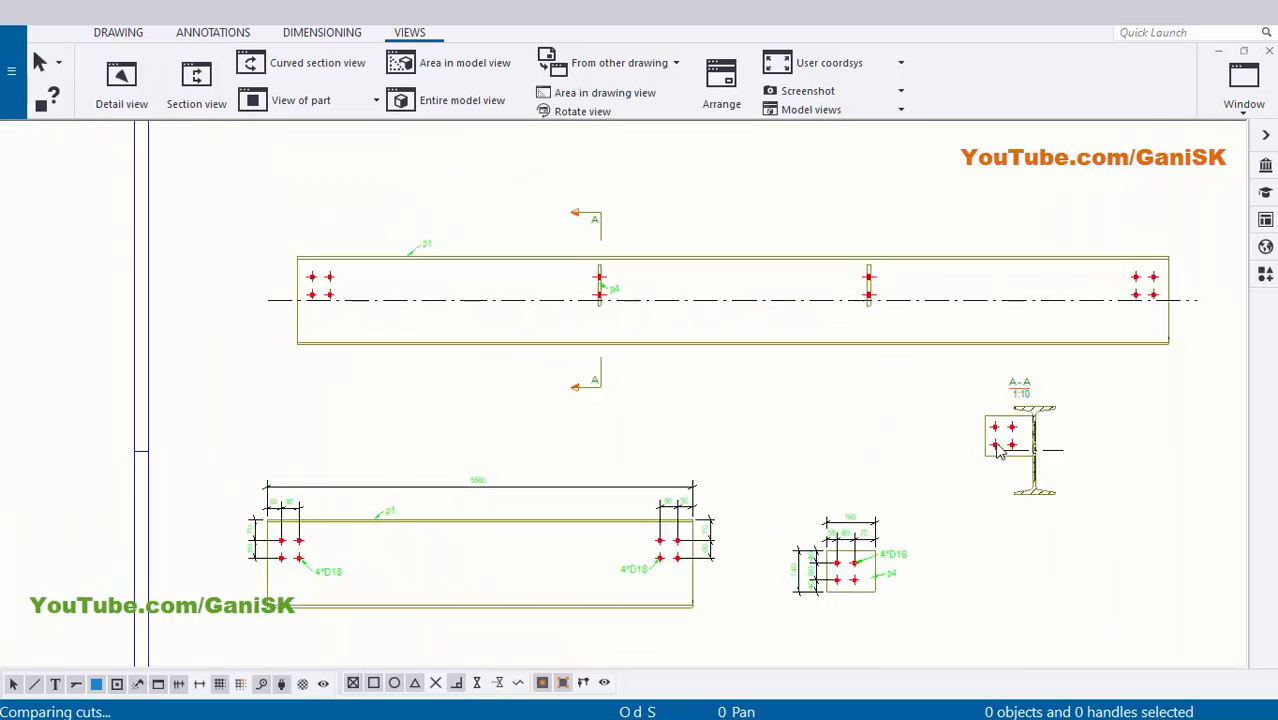
{"action": "left_click_drag", "start_coordinate": [1087, 447], "coordinate": [513, 465]}
{"action": "left_click", "coordinate": [710, 422]}
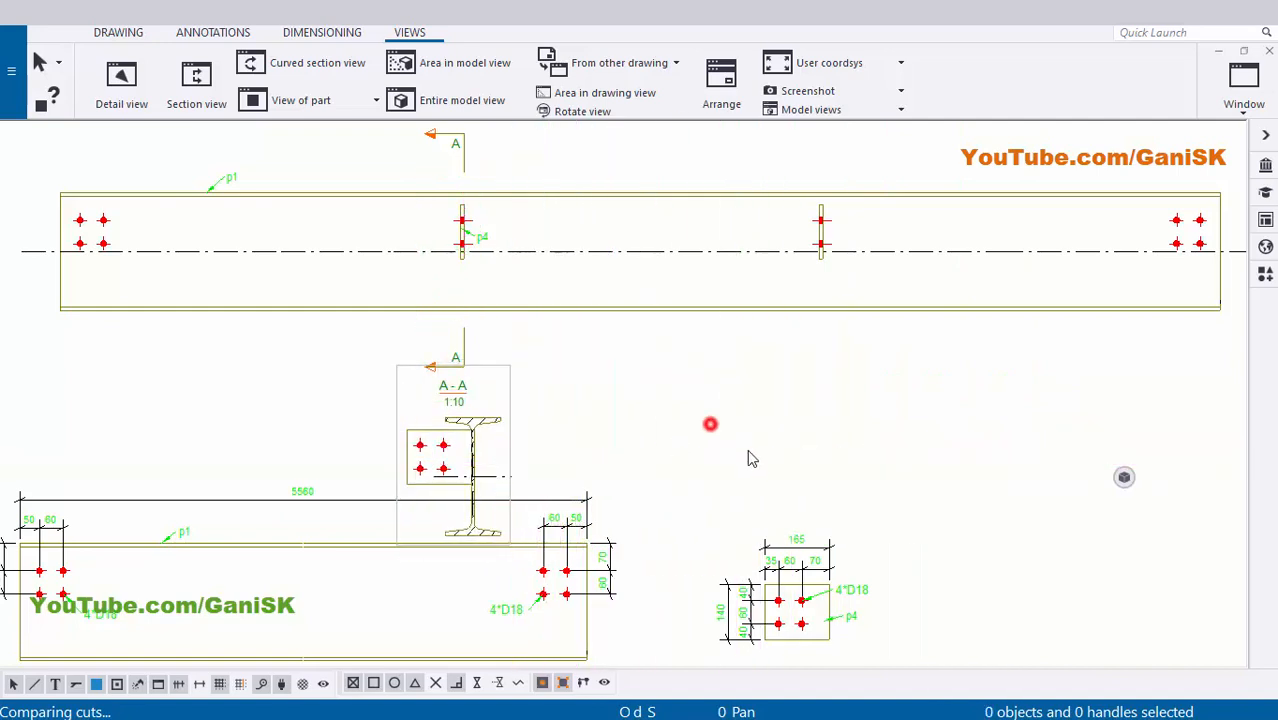
{"action": "scroll", "coordinate": [750, 456], "scroll_direction": "down", "scroll_amount": 2}
Rearrange the single-part views to the right of section A-A, with p1 above and p4 centred beneath it
{"action": "left_click_drag", "start_coordinate": [838, 490], "coordinate": [1094, 557]}
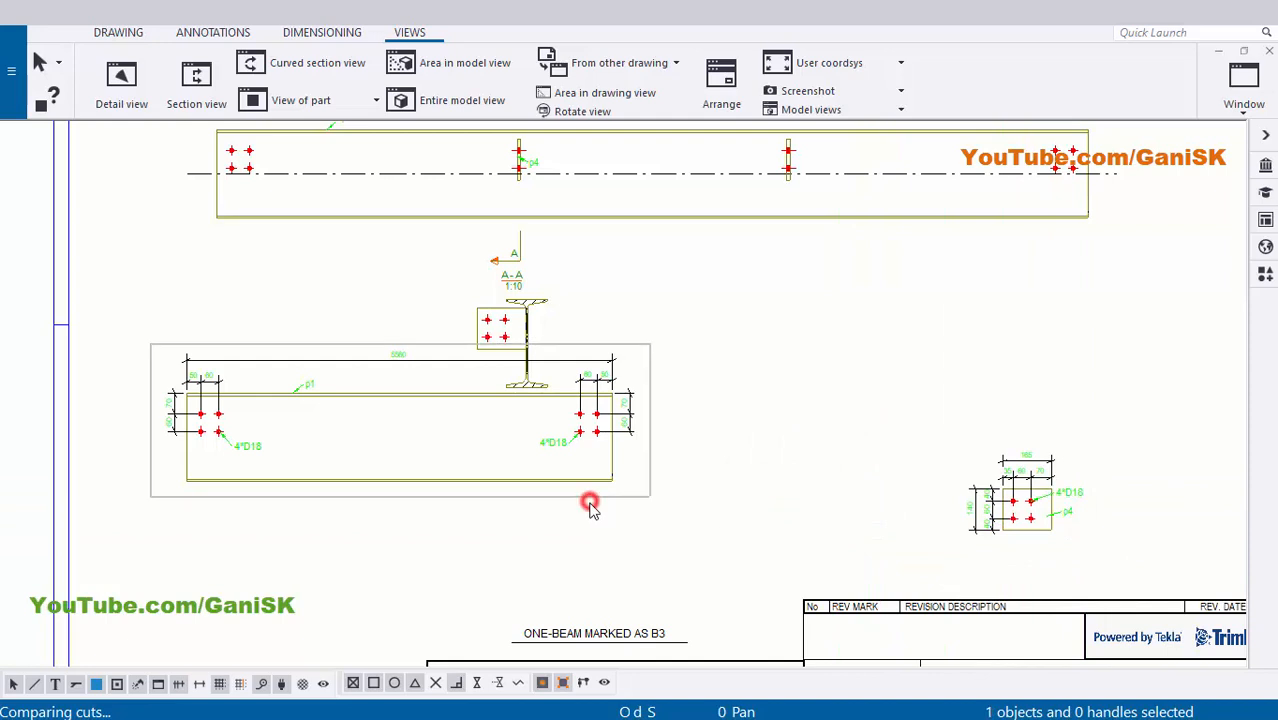
{"action": "left_click_drag", "start_coordinate": [590, 507], "coordinate": [1160, 420]}
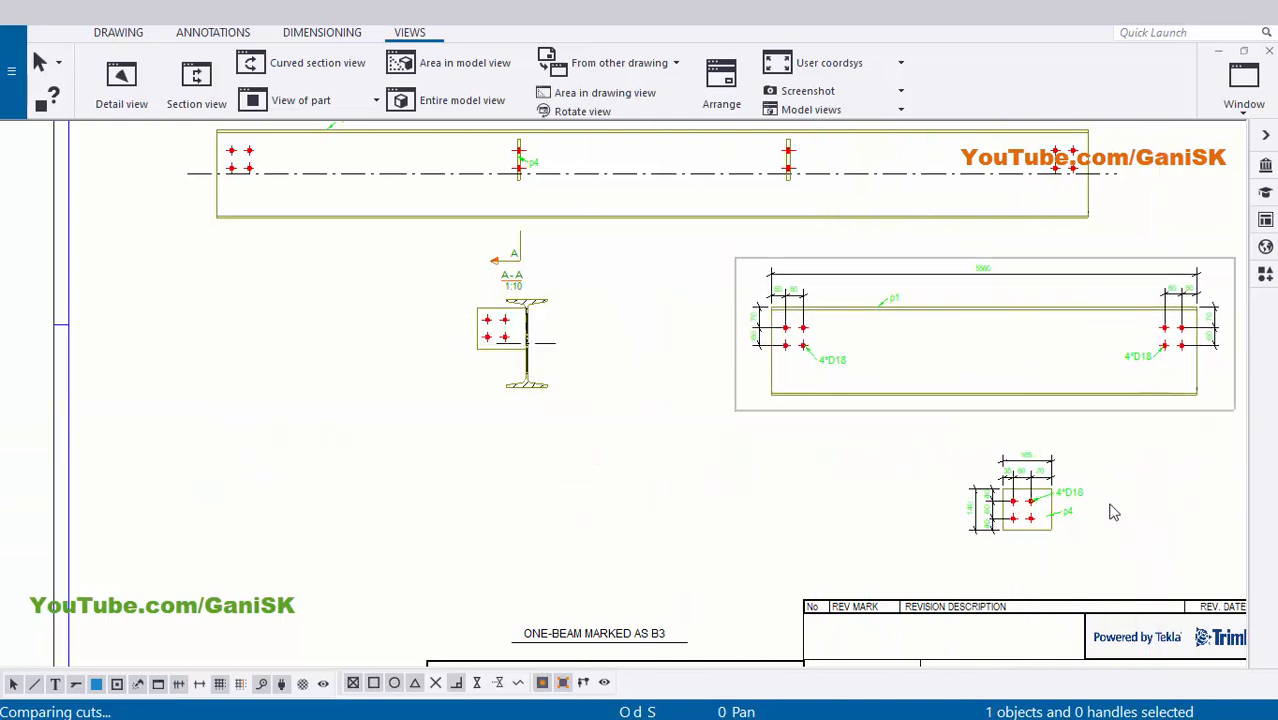
{"action": "left_click_drag", "start_coordinate": [1085, 553], "coordinate": [1052, 556]}
{"action": "left_click", "coordinate": [1156, 492]}
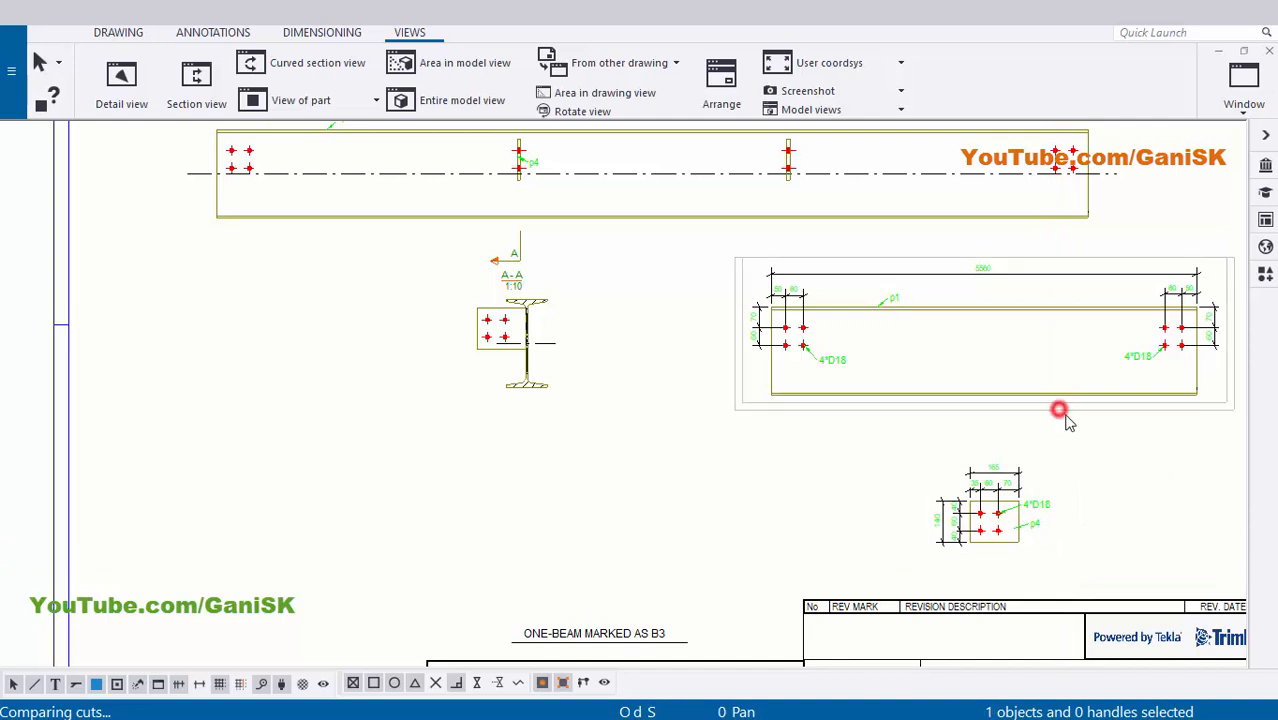
{"action": "left_click_drag", "start_coordinate": [1066, 422], "coordinate": [1004, 428]}
{"action": "left_click", "coordinate": [1107, 484]}
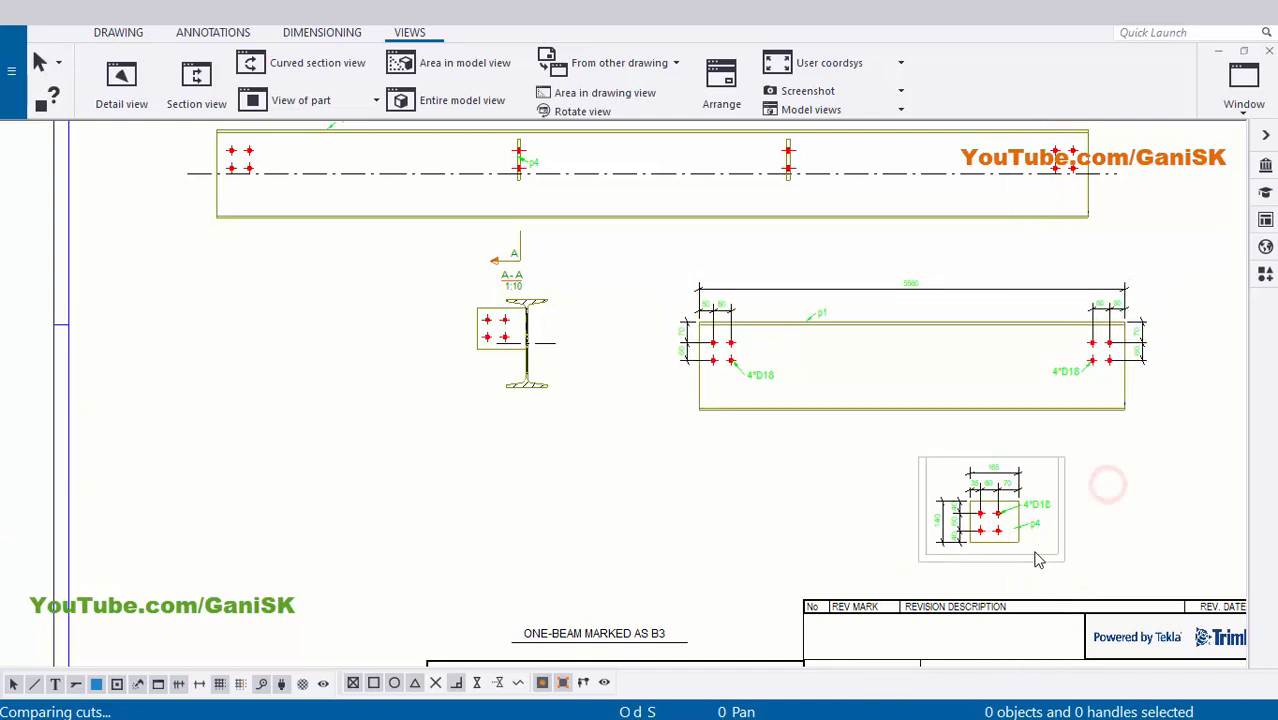
{"action": "left_click_drag", "start_coordinate": [1040, 555], "coordinate": [1006, 554]}
{"action": "left_click", "coordinate": [1126, 530]}
{"action": "scroll", "coordinate": [1097, 505], "scroll_direction": "down", "scroll_amount": 1}
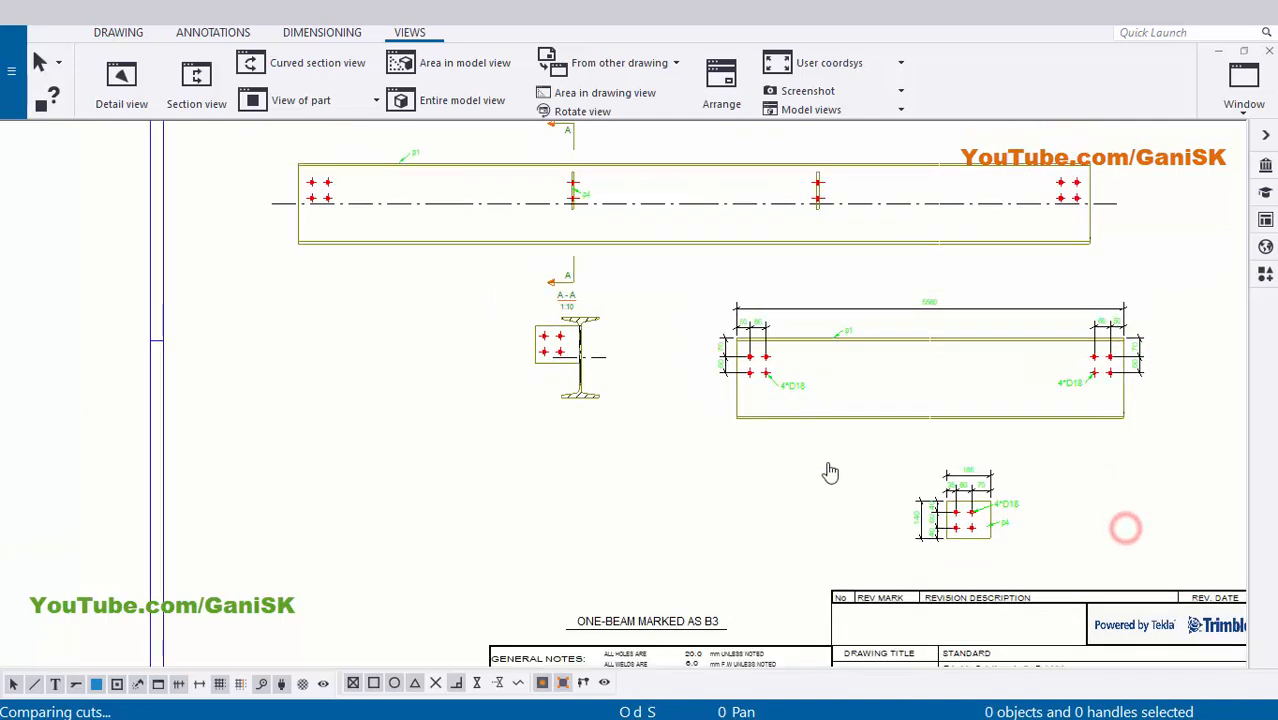
Set the horizontal cutting-line length of section symbol A to 5 and apply the change
{"action": "middle_click_drag", "start_coordinate": [830, 474], "coordinate": [1007, 624]}
{"action": "scroll", "coordinate": [720, 402], "scroll_direction": "up", "scroll_amount": 2}
{"action": "scroll", "coordinate": [720, 402], "scroll_direction": "up", "scroll_amount": 4}
{"action": "left_click", "coordinate": [721, 432]}
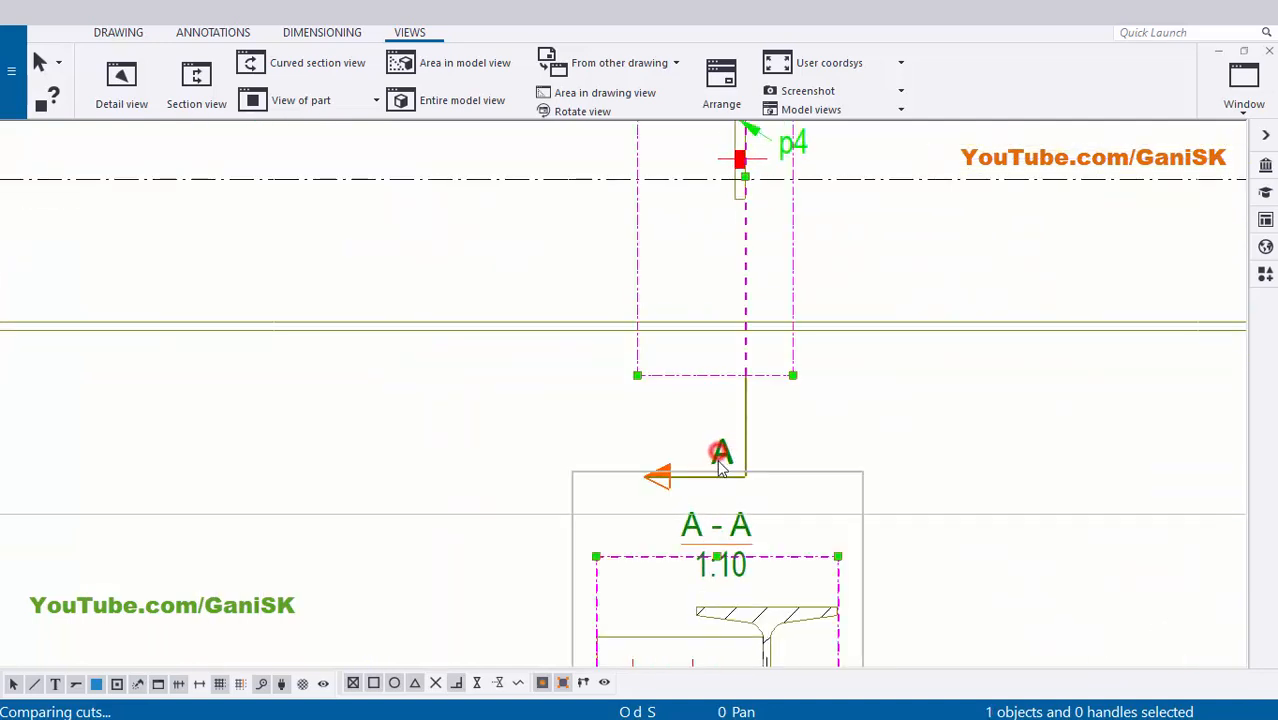
{"action": "left_click", "coordinate": [847, 425]}
{"action": "scroll", "coordinate": [700, 440], "scroll_direction": "up", "scroll_amount": 1}
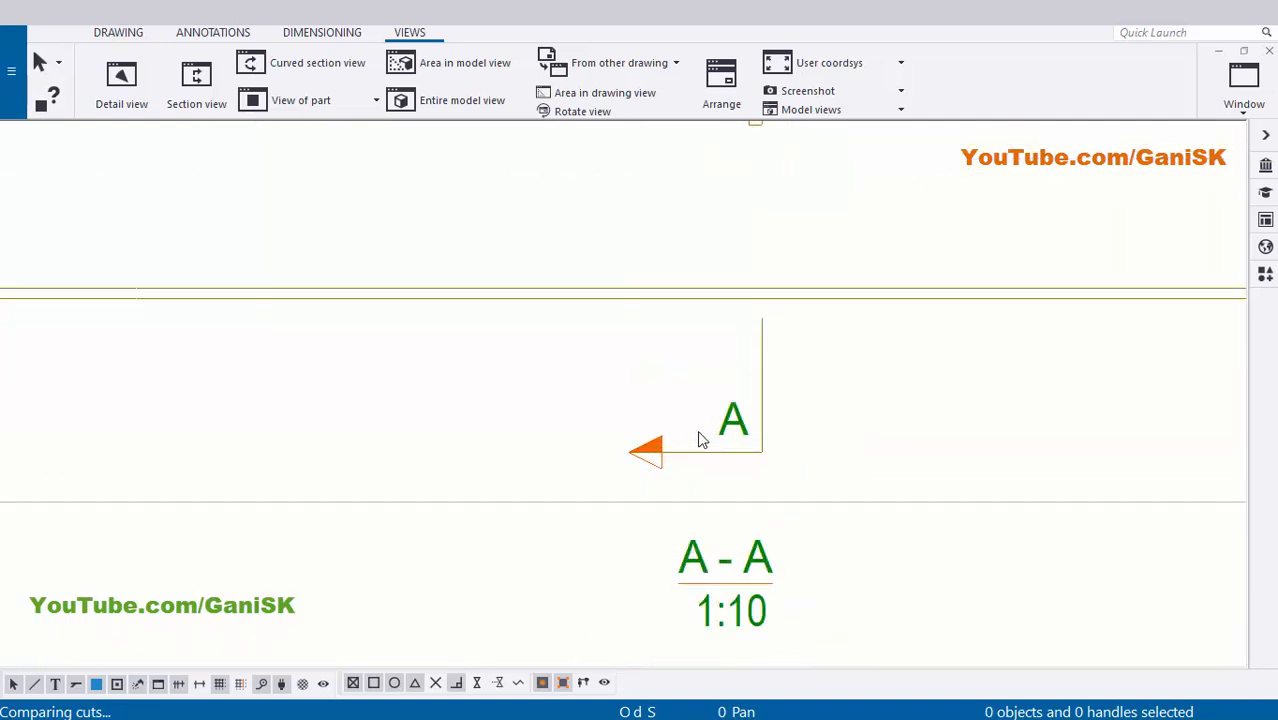
{"action": "double_click", "coordinate": [733, 427]}
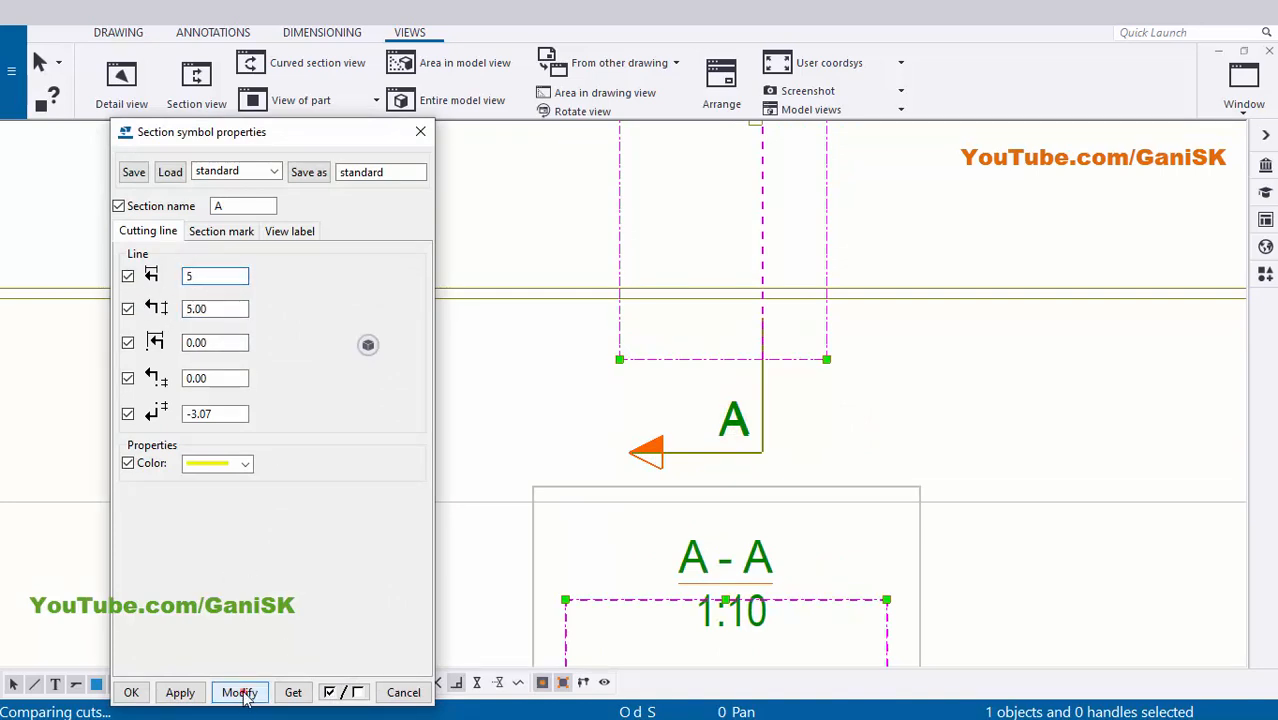
{"action": "left_click", "coordinate": [363, 585]}
Examine the upper and lower section A symbols around plate p4 on the main beam view
{"action": "scroll", "coordinate": [795, 460], "scroll_direction": "down", "scroll_amount": 1}
{"action": "middle_click_drag", "start_coordinate": [807, 459], "coordinate": [690, 583]}
{"action": "middle_click_drag", "start_coordinate": [725, 416], "coordinate": [698, 634]}
{"action": "scroll", "coordinate": [619, 370], "scroll_direction": "up", "scroll_amount": 1}
{"action": "left_click", "coordinate": [599, 349]}
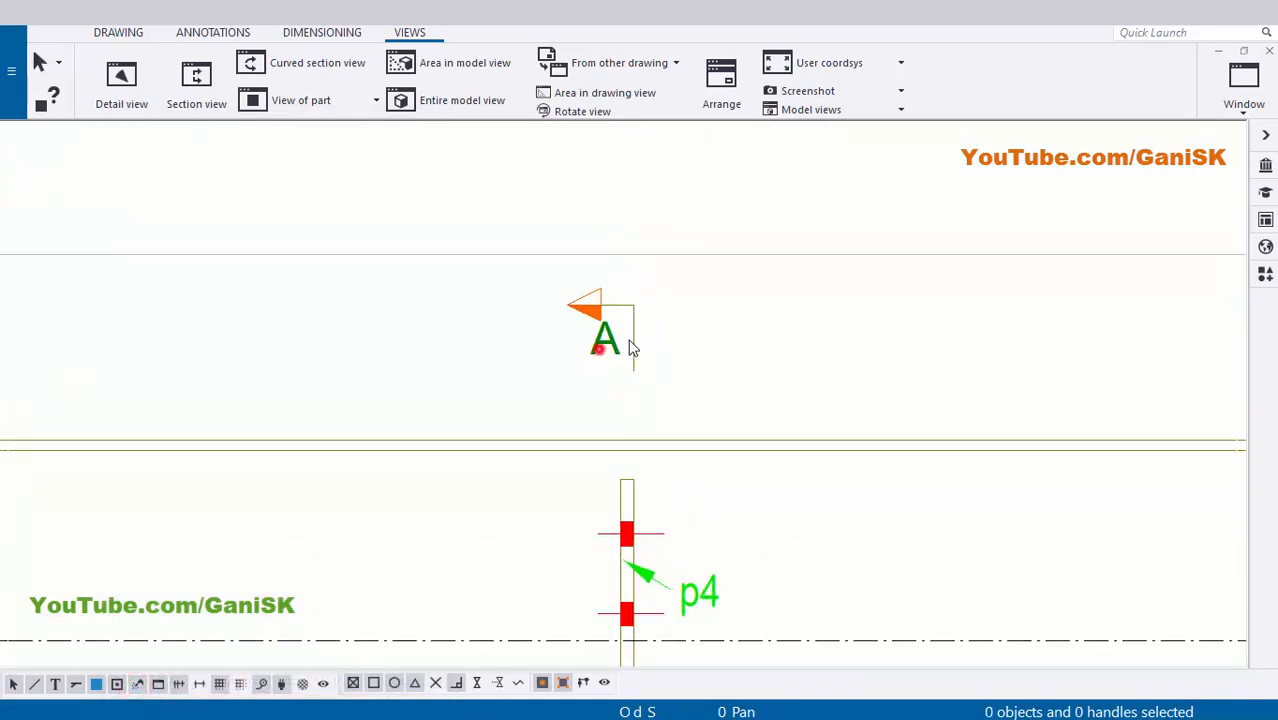
{"action": "left_click", "coordinate": [630, 323]}
{"action": "key", "text": "Escape"}
{"action": "scroll", "coordinate": [810, 372], "scroll_direction": "down", "scroll_amount": 1}
{"action": "middle_click_drag", "start_coordinate": [795, 560], "coordinate": [788, 253]}
{"action": "scroll", "coordinate": [645, 446], "scroll_direction": "up", "scroll_amount": 2}
{"action": "mouse_move", "coordinate": [750, 497]}
{"action": "middle_mouse_down"}
{"action": "mouse_move", "coordinate": [722, 293]}
{"action": "mouse_move", "coordinate": [722, 385]}
{"action": "mouse_move", "coordinate": [695, 511]}
{"action": "middle_mouse_up"}
{"action": "scroll", "coordinate": [682, 408], "scroll_direction": "down", "scroll_amount": 3}
{"action": "scroll", "coordinate": [624, 527], "scroll_direction": "up", "scroll_amount": 1}
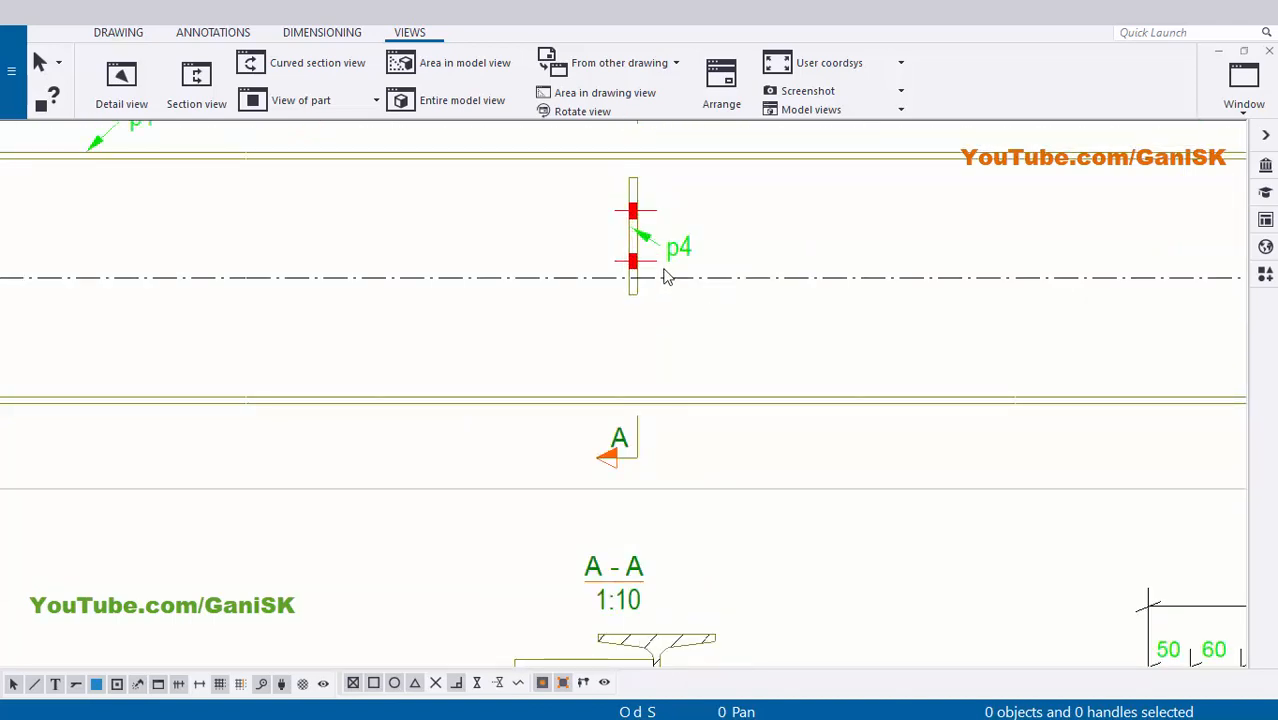
Add the Fittings (NS/FS) element after the part position in the main view's p4 part mark
{"action": "middle_click_drag", "start_coordinate": [668, 276], "coordinate": [671, 361]}
{"action": "scroll", "coordinate": [671, 361], "scroll_direction": "up", "scroll_amount": 3}
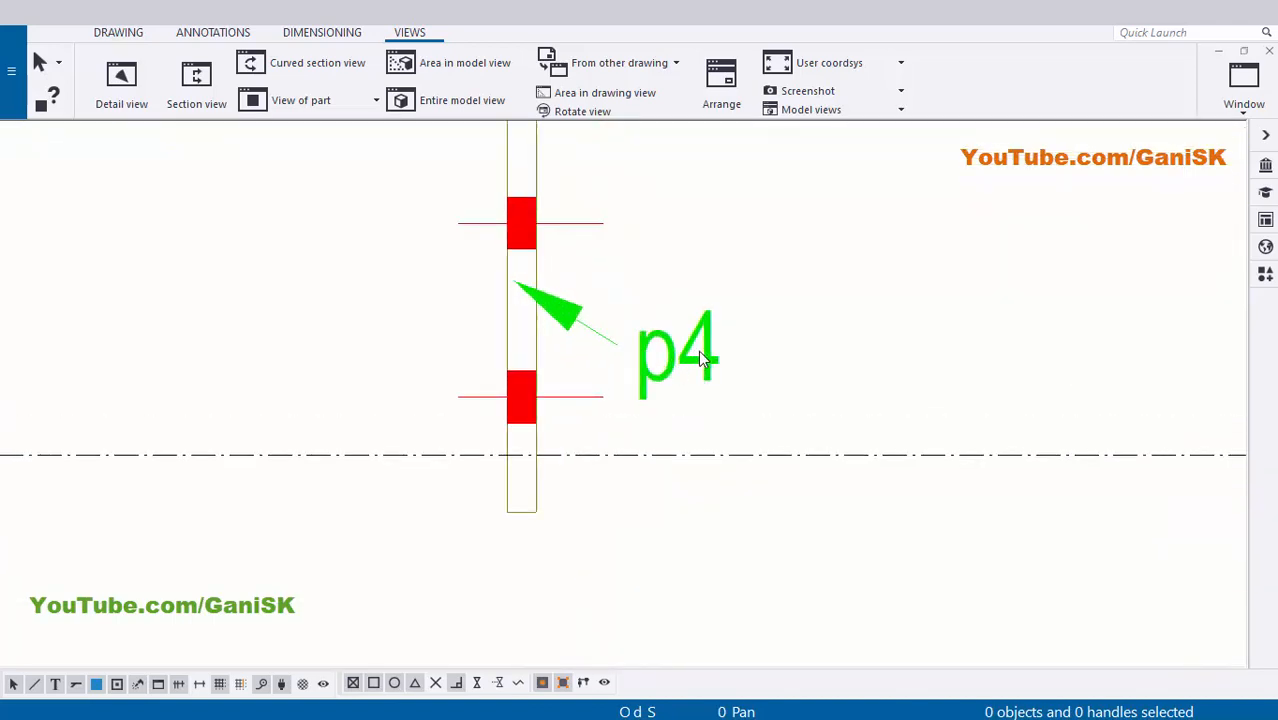
{"action": "double_click", "coordinate": [698, 350]}
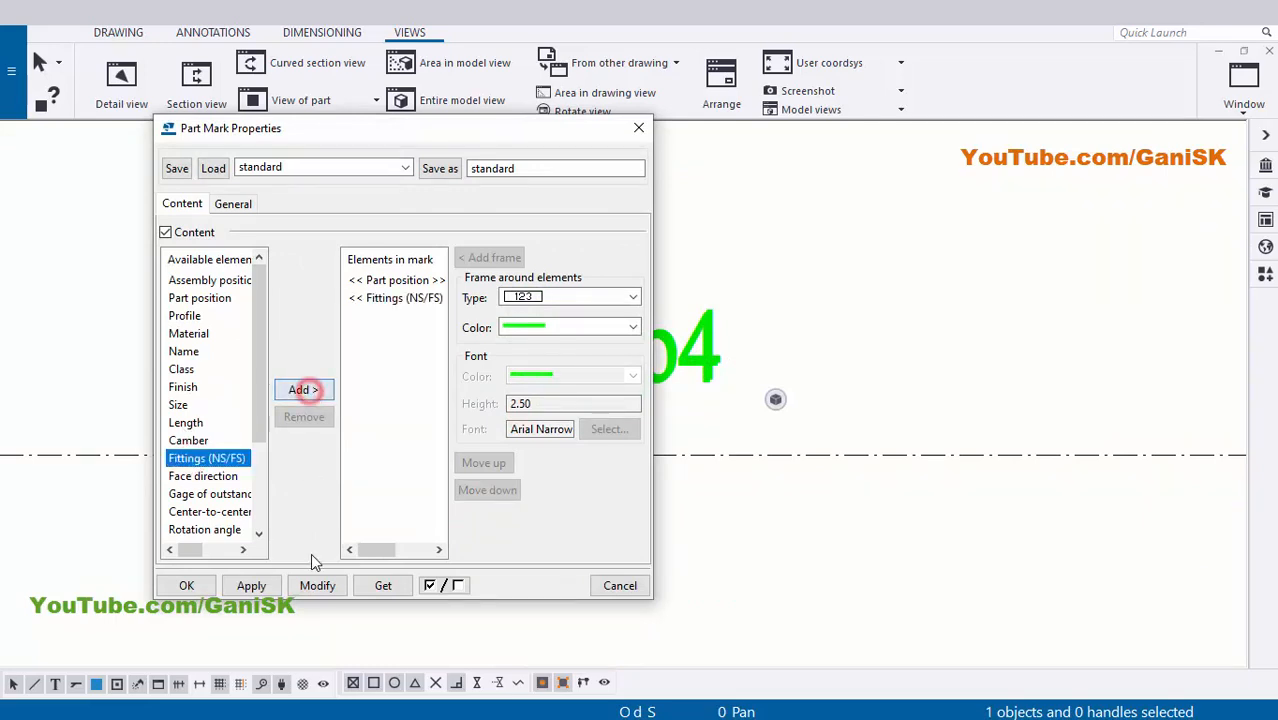
{"action": "left_click", "coordinate": [310, 589]}
{"action": "left_click", "coordinate": [199, 586]}
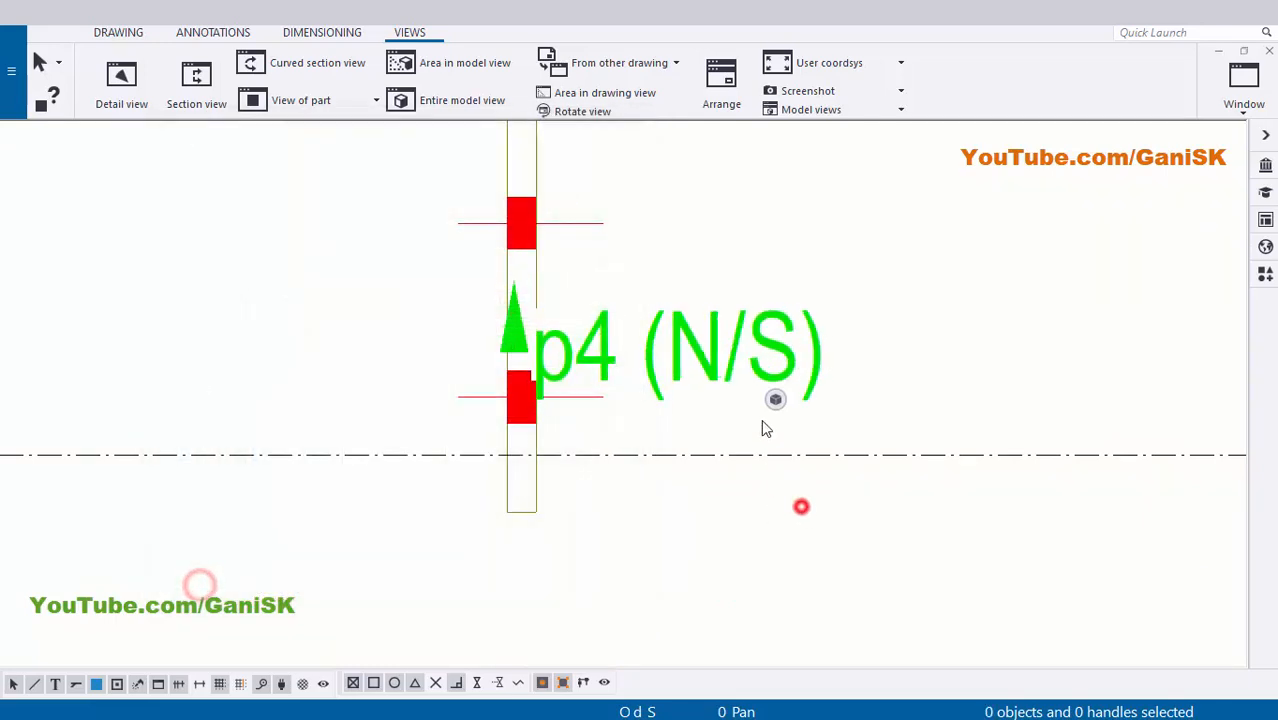
Move the p4 (N/S) part mark to the right, clear of the plate and its holes
{"action": "middle_click_drag", "start_coordinate": [802, 505], "coordinate": [745, 568]}
{"action": "mouse_move", "coordinate": [615, 425]}
{"action": "left_mouse_down"}
{"action": "mouse_move", "coordinate": [650, 440]}
{"action": "mouse_move", "coordinate": [738, 438]}
{"action": "left_mouse_up"}
{"action": "left_click", "coordinate": [781, 300]}
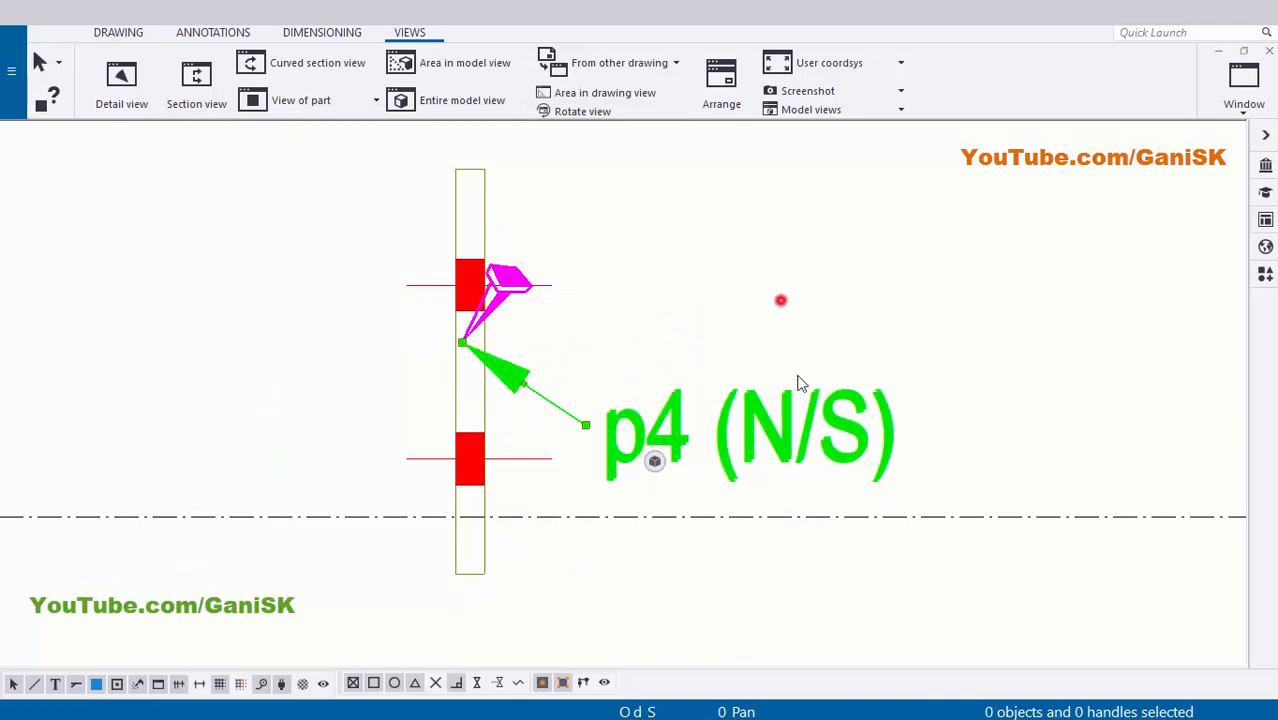
Examine the p4 part mark in the main view and the section A-A view with its label and symbols
{"action": "scroll", "coordinate": [794, 456], "scroll_direction": "down", "scroll_amount": 4}
{"action": "scroll", "coordinate": [726, 395], "scroll_direction": "up", "scroll_amount": 3}
{"action": "left_click", "coordinate": [716, 358]}
{"action": "scroll", "coordinate": [695, 390], "scroll_direction": "down", "scroll_amount": 4}
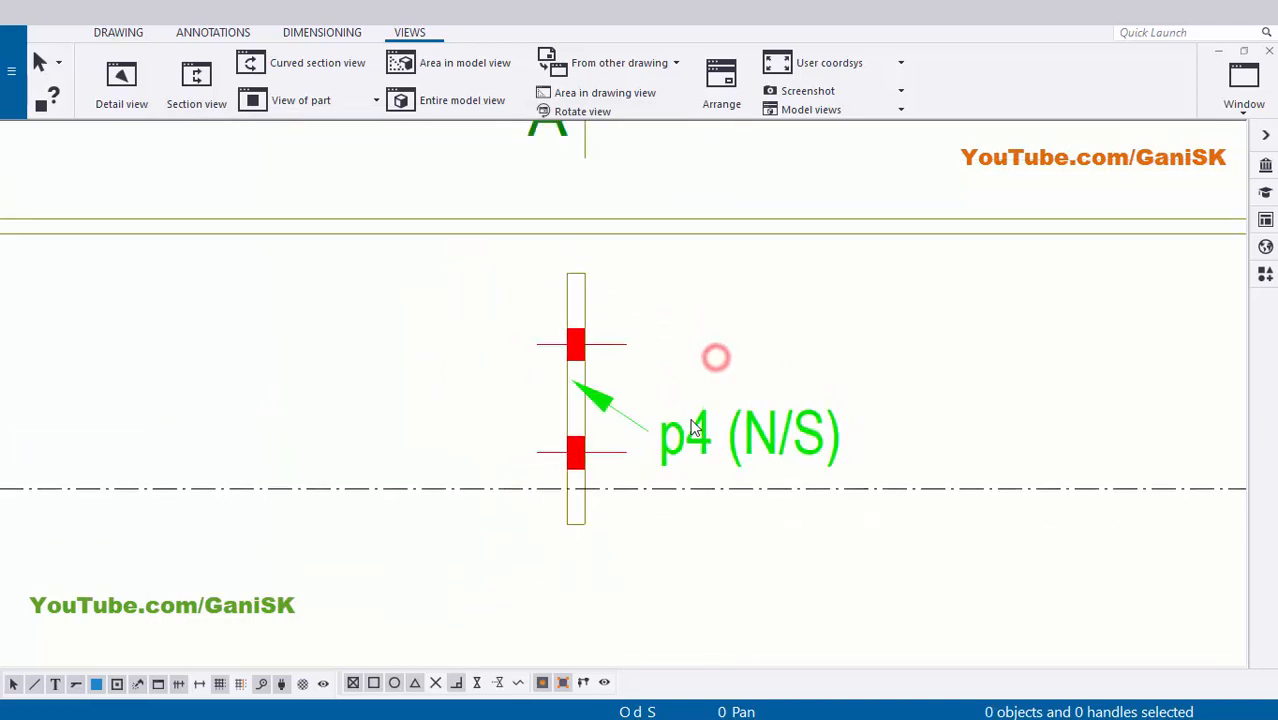
{"action": "scroll", "coordinate": [688, 415], "scroll_direction": "up", "scroll_amount": 2}
{"action": "left_click", "coordinate": [699, 435]}
{"action": "left_click", "coordinate": [722, 345]}
{"action": "scroll", "coordinate": [722, 345], "scroll_direction": "down", "scroll_amount": 5}
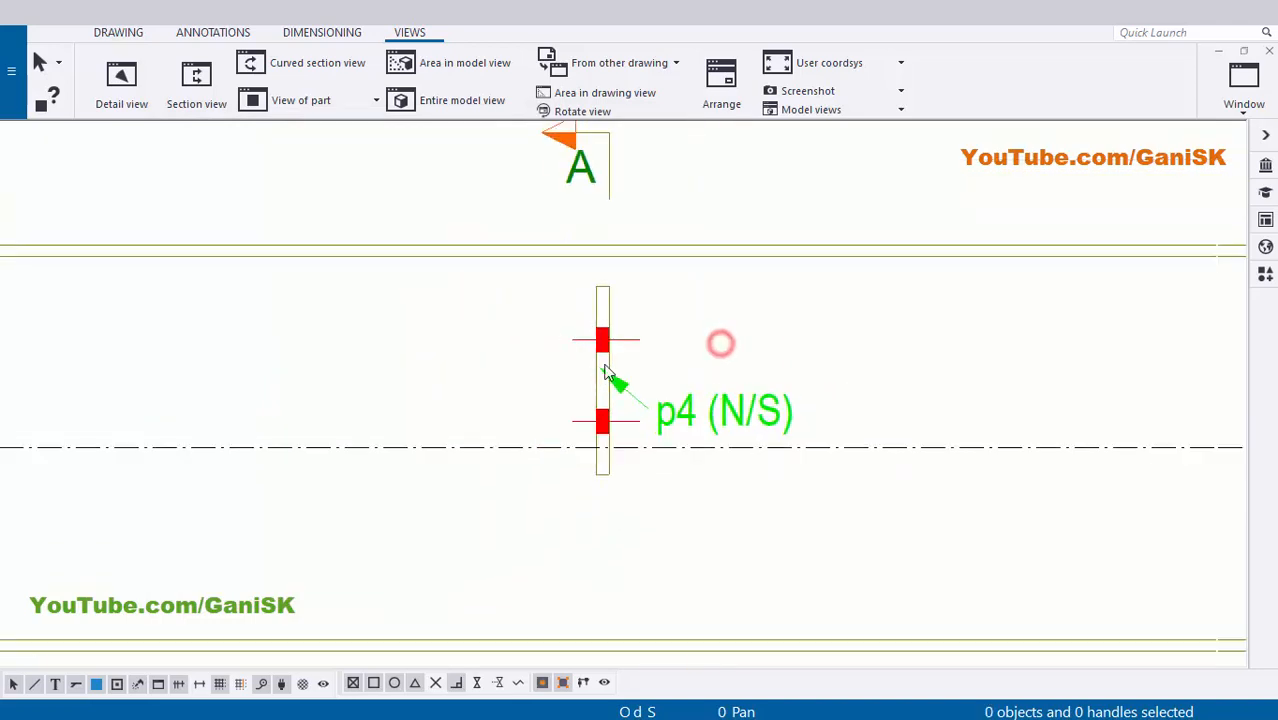
{"action": "scroll", "coordinate": [636, 444], "scroll_direction": "down", "scroll_amount": 3}
{"action": "scroll", "coordinate": [562, 579], "scroll_direction": "up", "scroll_amount": 4}
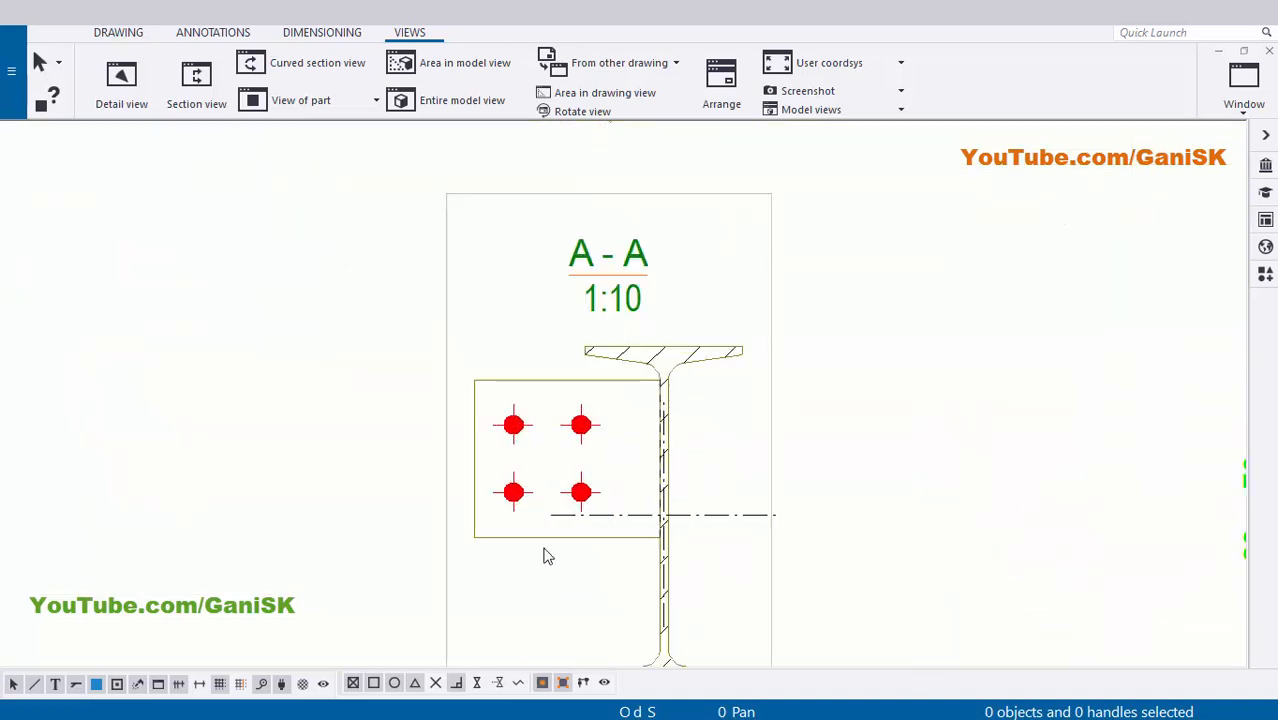
{"action": "scroll", "coordinate": [617, 483], "scroll_direction": "down", "scroll_amount": 3}
{"action": "scroll", "coordinate": [598, 425], "scroll_direction": "up", "scroll_amount": 3}
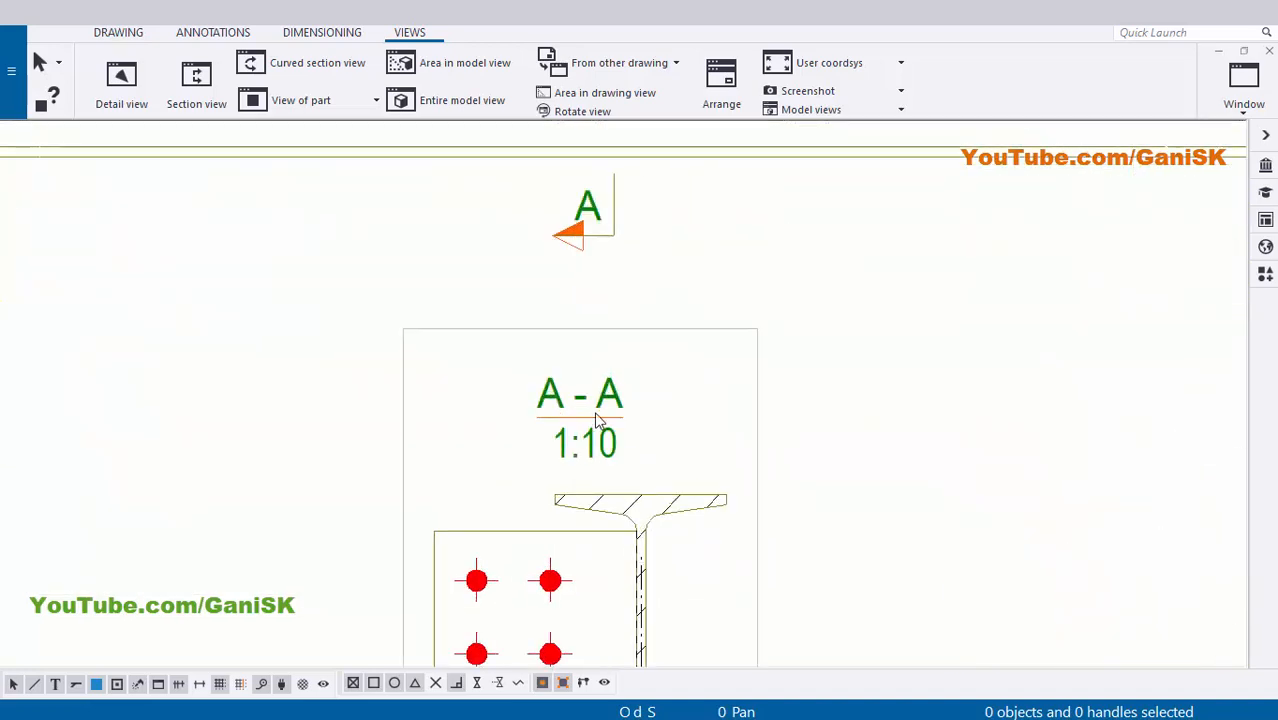
{"action": "scroll", "coordinate": [632, 648], "scroll_direction": "down", "scroll_amount": 2}
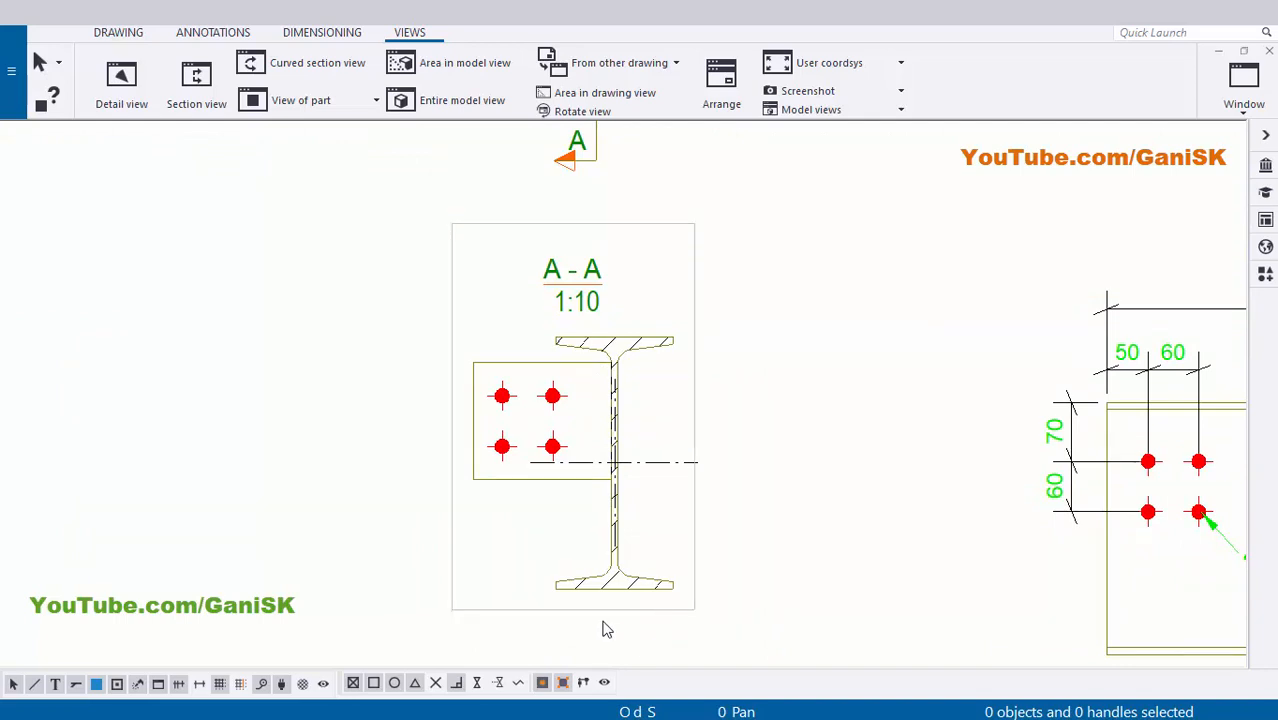
Set the section A-A view label's vertical position to Below and apply the change
{"action": "left_click", "coordinate": [584, 290]}
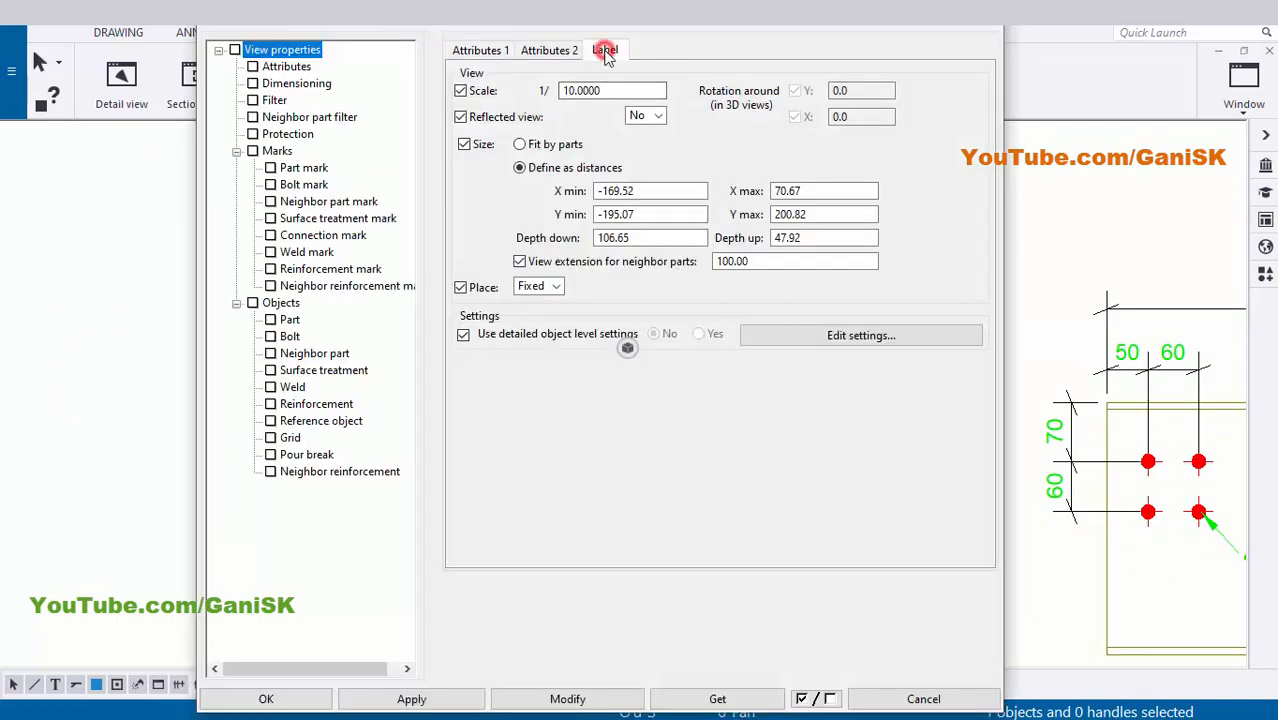
{"action": "left_click", "coordinate": [605, 52]}
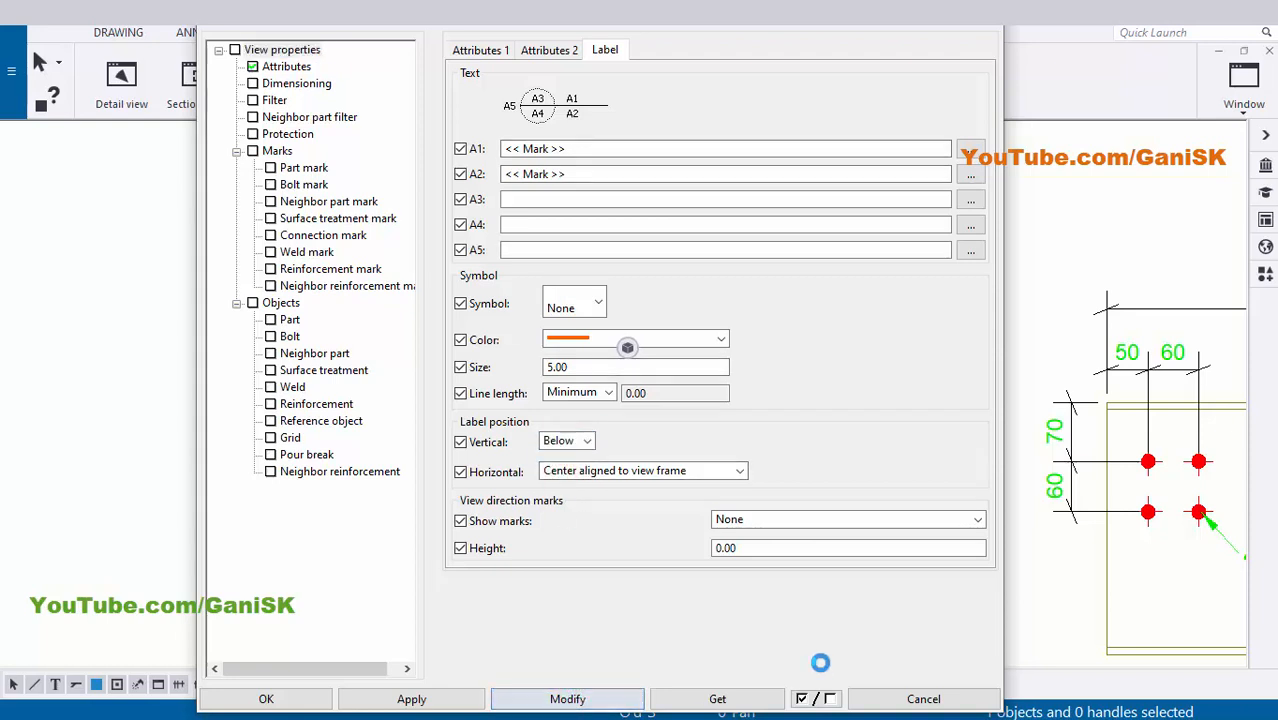
{"action": "scroll", "coordinate": [1172, 470], "scroll_direction": "down", "scroll_amount": 5}
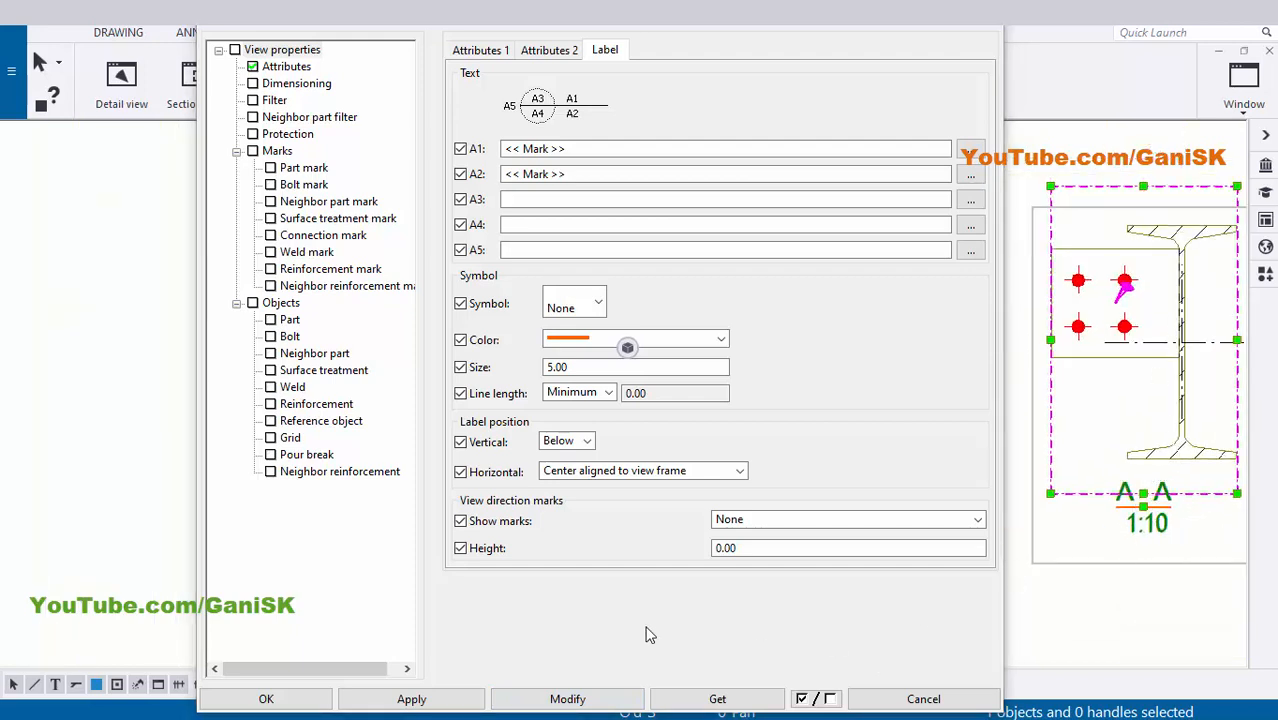
{"action": "left_click", "coordinate": [285, 697]}
Add a part mark with the applied mark properties to the second p4 plate and position it clear of the plate and holes
{"action": "scroll", "coordinate": [770, 399], "scroll_direction": "up", "scroll_amount": 5}
{"action": "left_click", "coordinate": [764, 380]}
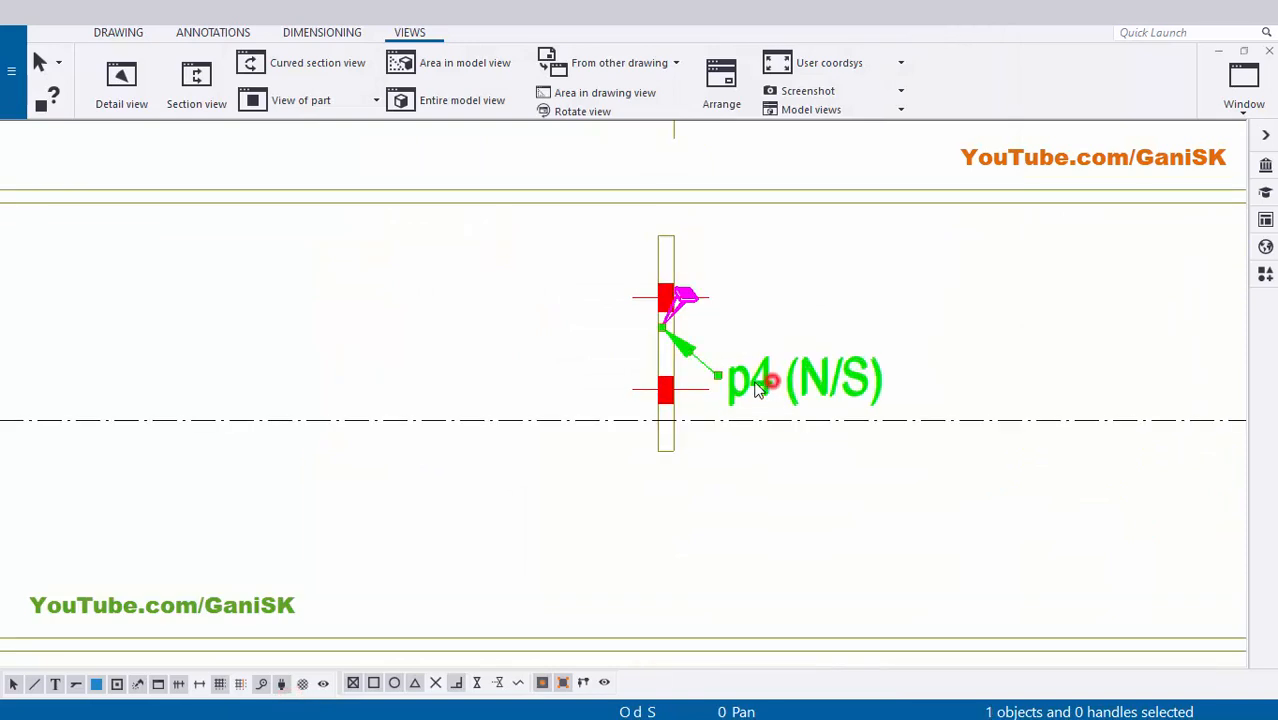
{"action": "scroll", "coordinate": [625, 400], "scroll_direction": "down", "scroll_amount": 3}
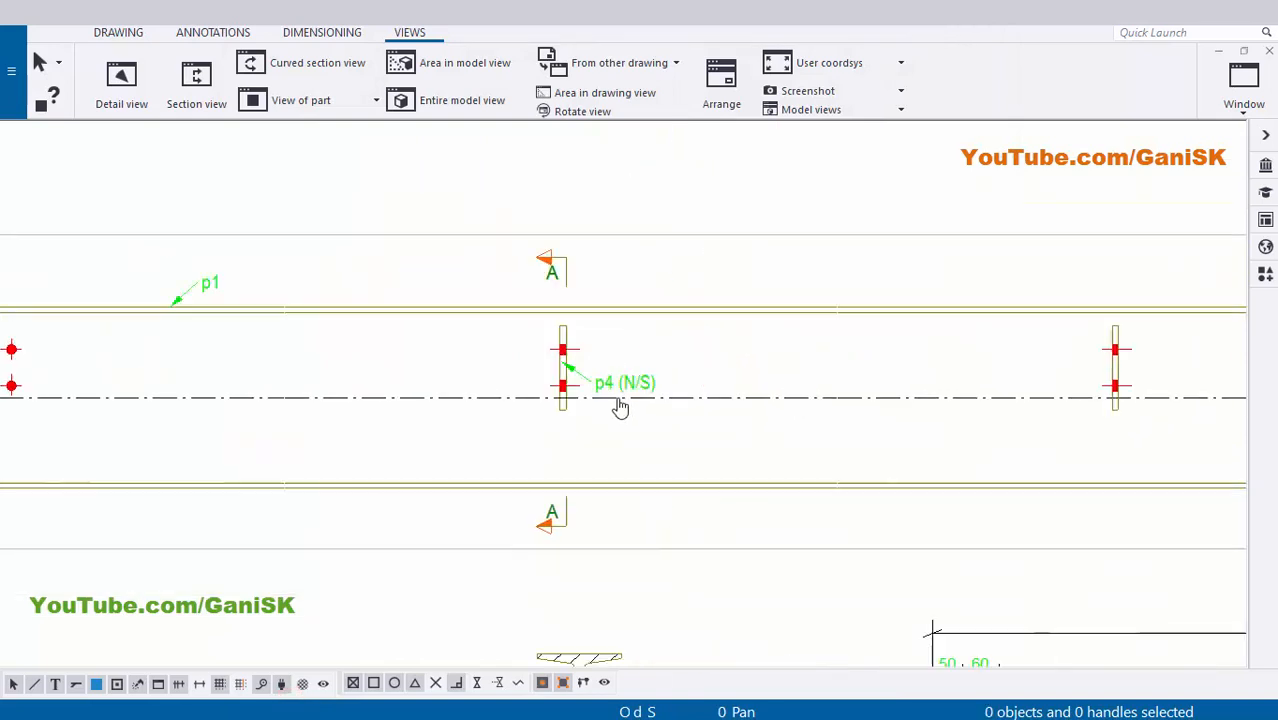
{"action": "scroll", "coordinate": [802, 400], "scroll_direction": "up", "scroll_amount": 6}
{"action": "left_click", "coordinate": [787, 357]}
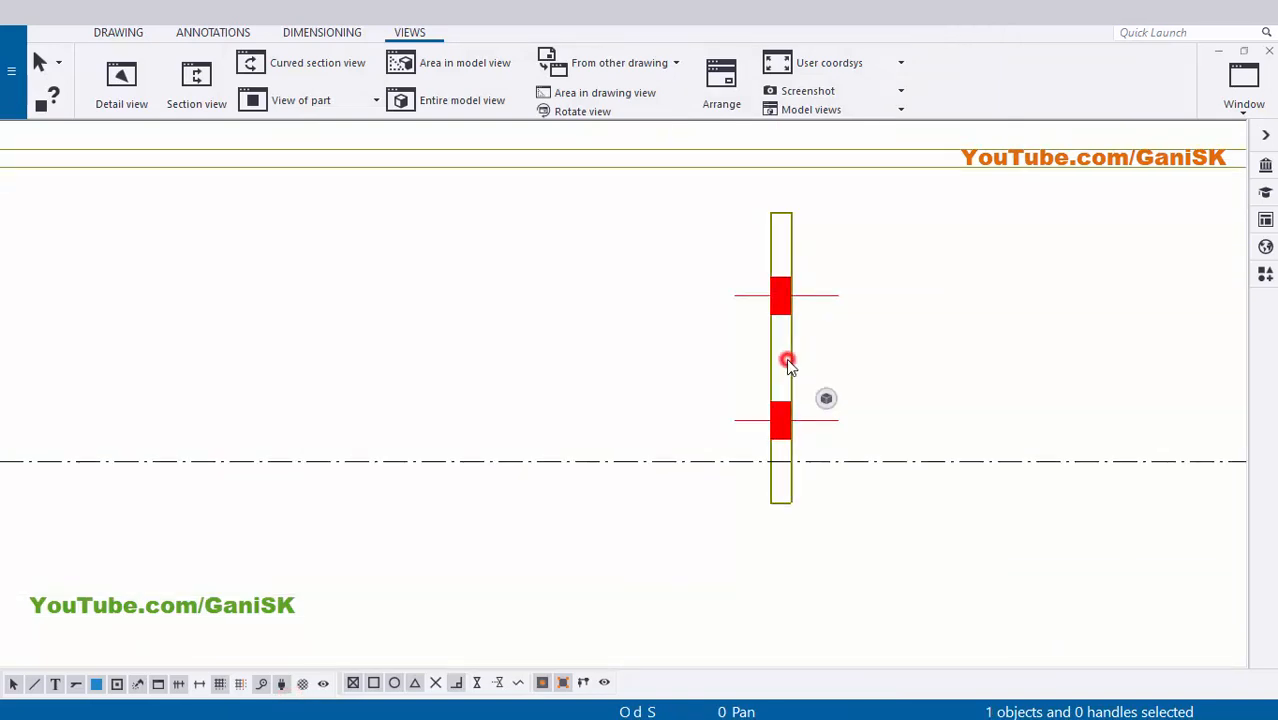
{"action": "right_click", "coordinate": [787, 357]}
{"action": "left_click", "coordinate": [845, 467]}
{"action": "left_click", "coordinate": [1050, 486]}
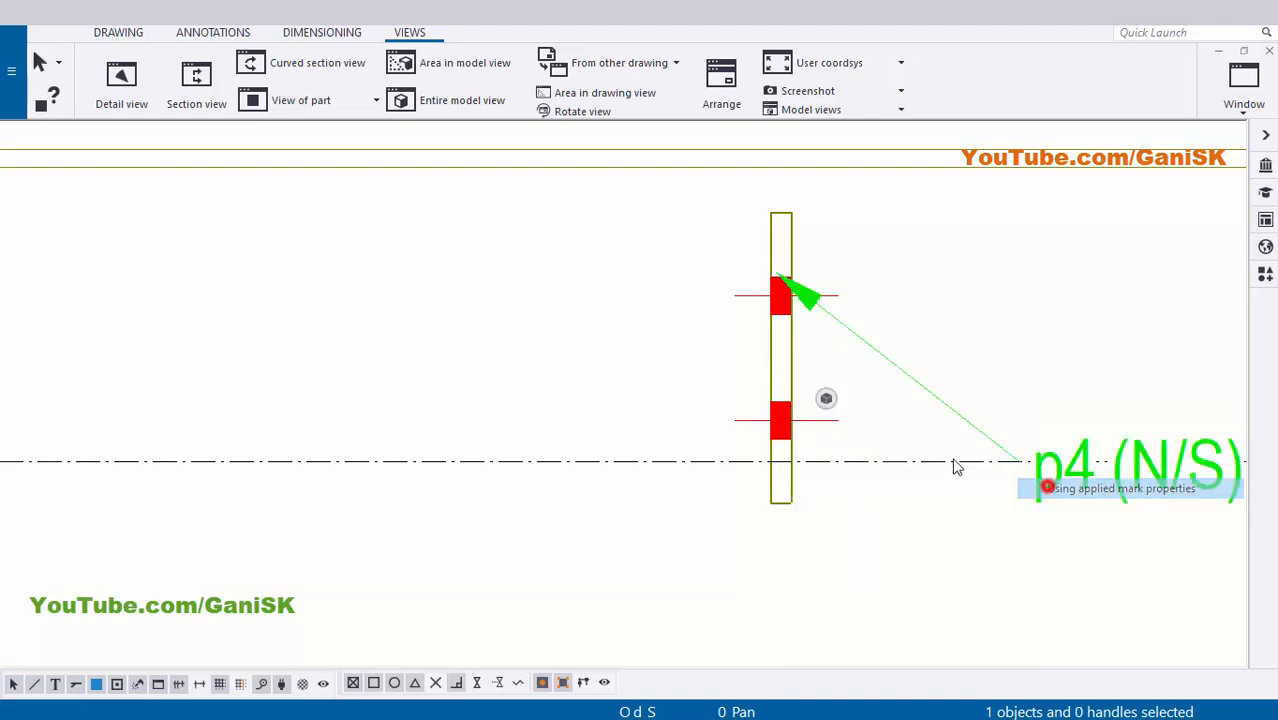
{"action": "scroll", "coordinate": [824, 420], "scroll_direction": "down", "scroll_amount": 1}
{"action": "left_click_drag", "start_coordinate": [942, 485], "coordinate": [956, 542]}
{"action": "left_click", "coordinate": [876, 562]}
{"action": "scroll", "coordinate": [946, 548], "scroll_direction": "down", "scroll_amount": 4}
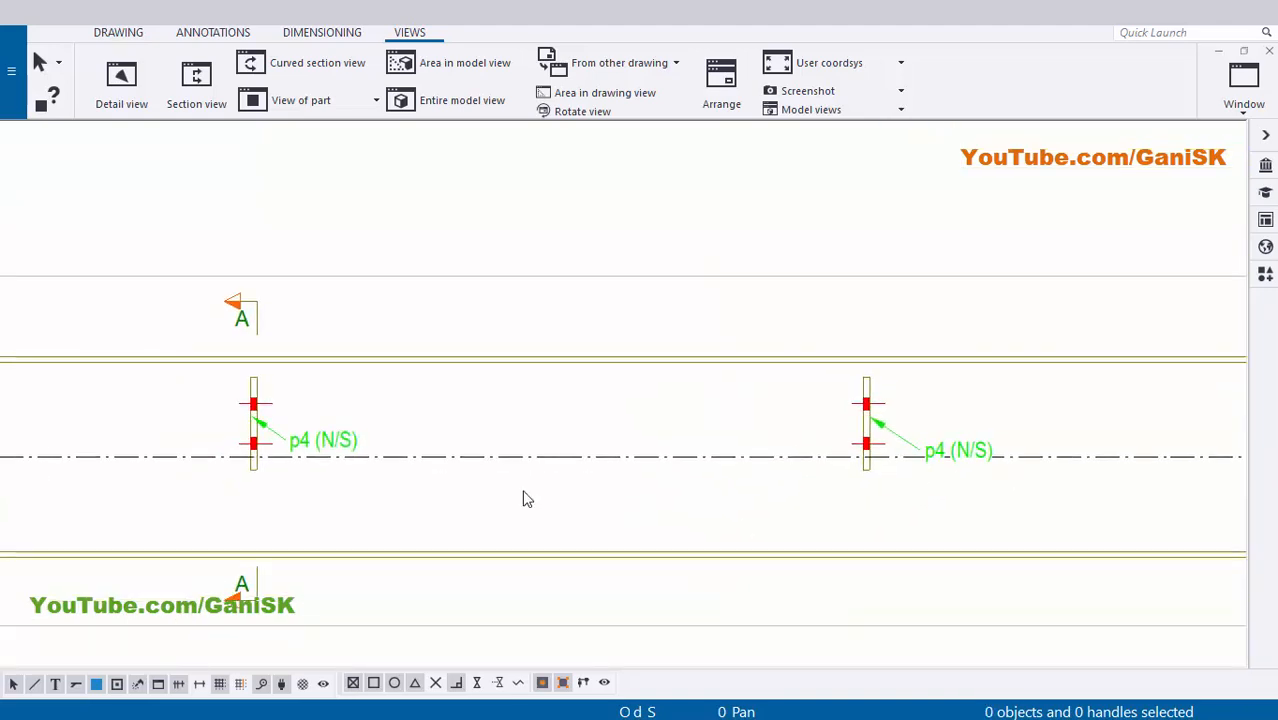
Turn off the center line of the main beam in the main view
{"action": "scroll", "coordinate": [528, 496], "scroll_direction": "down", "scroll_amount": 2}
{"action": "double_click", "coordinate": [640, 467]}
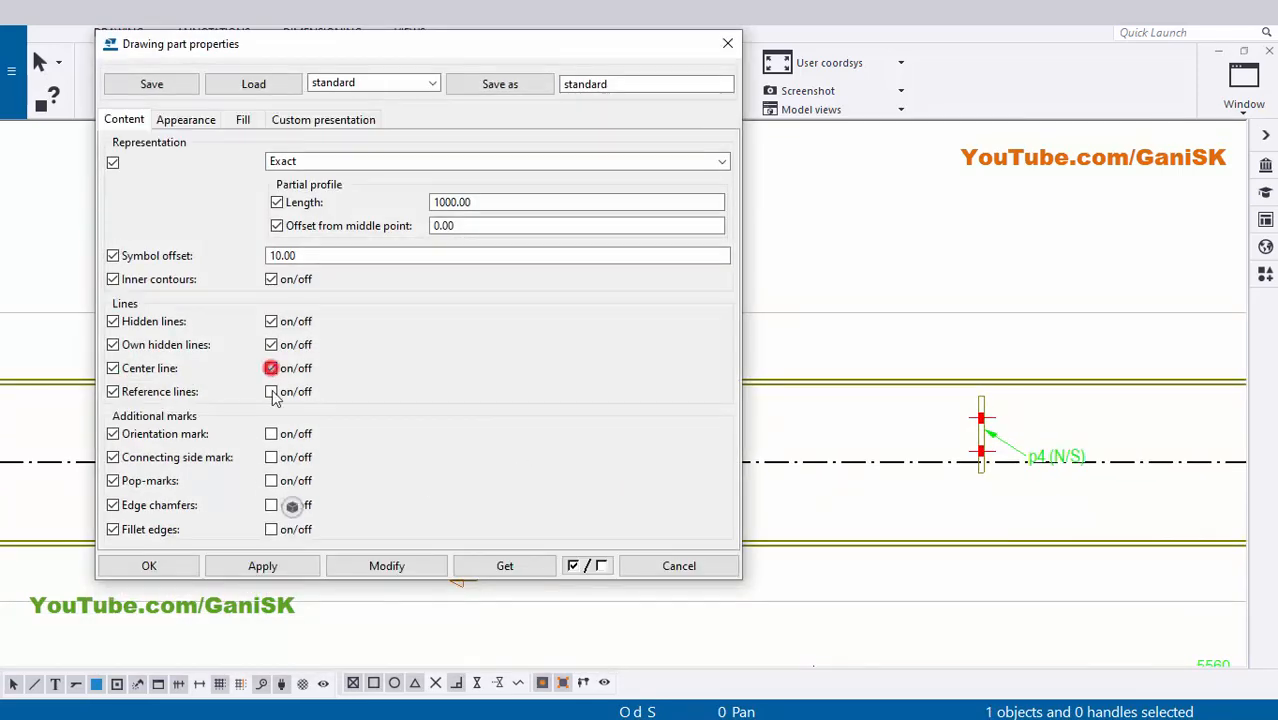
{"action": "left_click", "coordinate": [378, 564]}
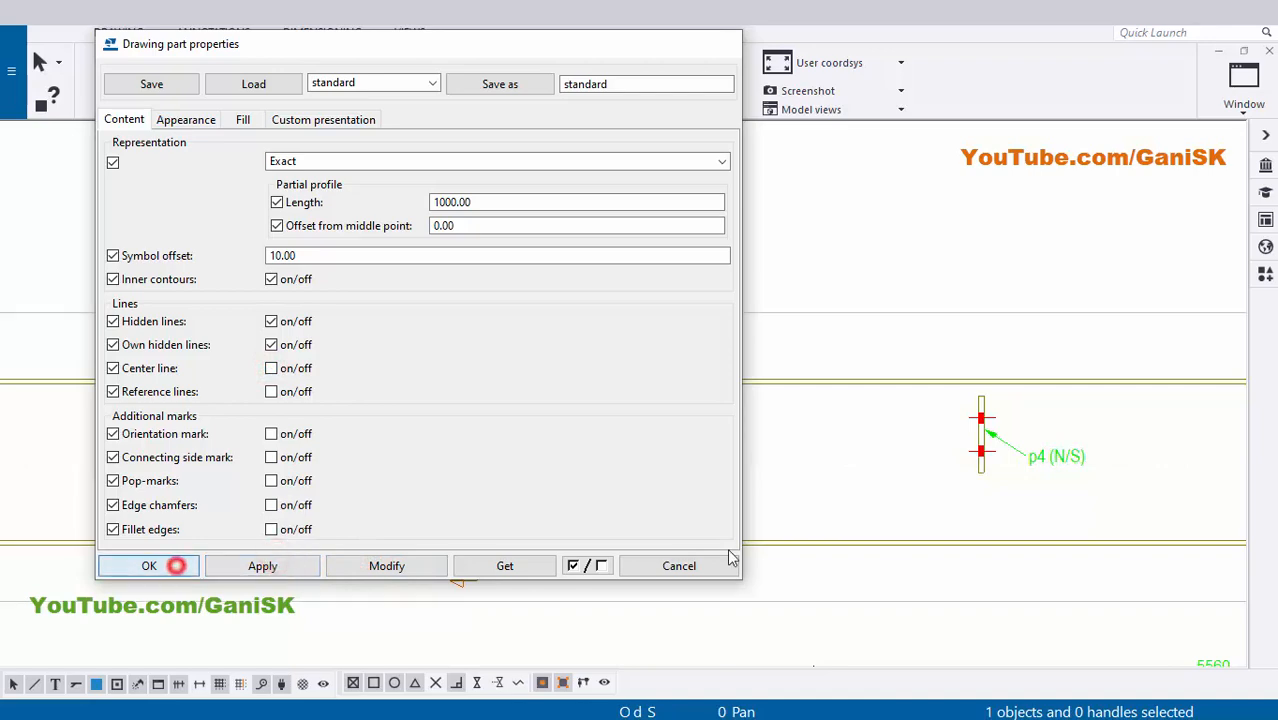
{"action": "left_click", "coordinate": [787, 437]}
{"action": "scroll", "coordinate": [673, 494], "scroll_direction": "down", "scroll_amount": 2}
Move the second plate's p4 (N/S) mark closer to its plate, matching the first plate's mark
{"action": "scroll", "coordinate": [700, 490], "scroll_direction": "up", "scroll_amount": 3}
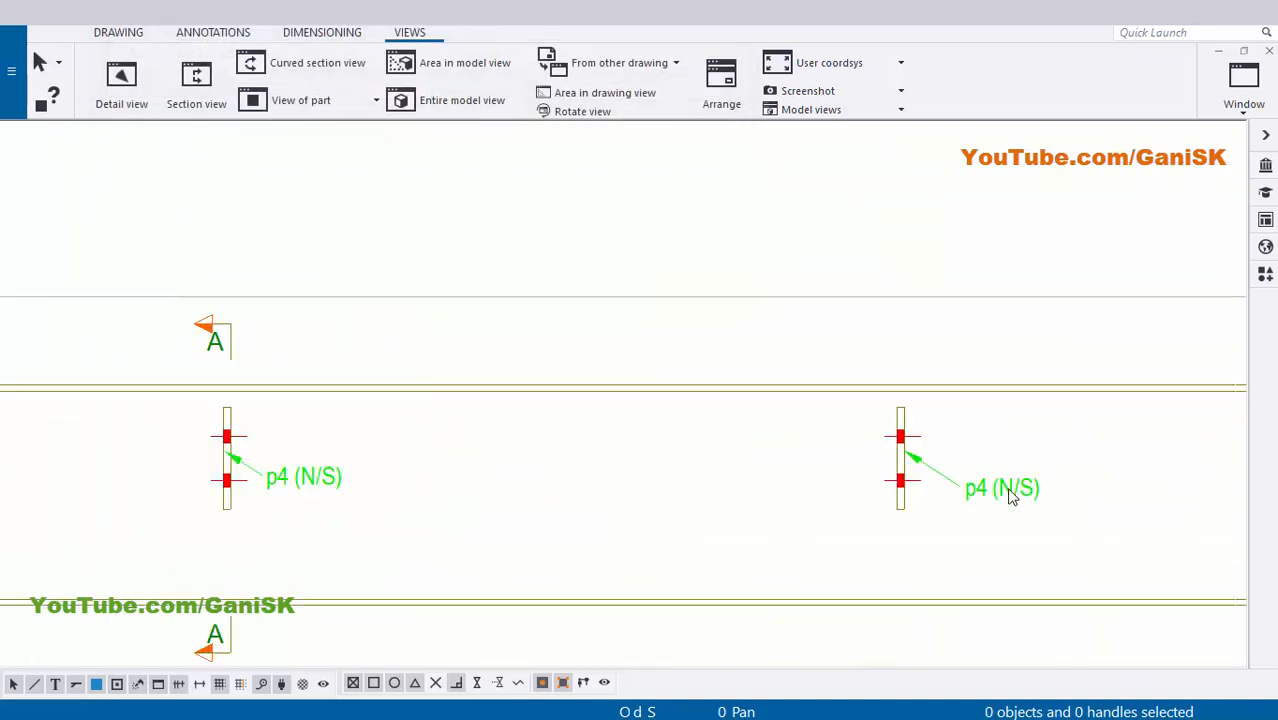
{"action": "scroll", "coordinate": [1010, 496], "scroll_direction": "up", "scroll_amount": 1}
{"action": "left_click", "coordinate": [993, 491]}
{"action": "left_click", "coordinate": [1001, 491]}
{"action": "scroll", "coordinate": [1005, 494], "scroll_direction": "down", "scroll_amount": 4}
{"action": "scroll", "coordinate": [661, 491], "scroll_direction": "up", "scroll_amount": 5}
{"action": "scroll", "coordinate": [672, 483], "scroll_direction": "down", "scroll_amount": 4}
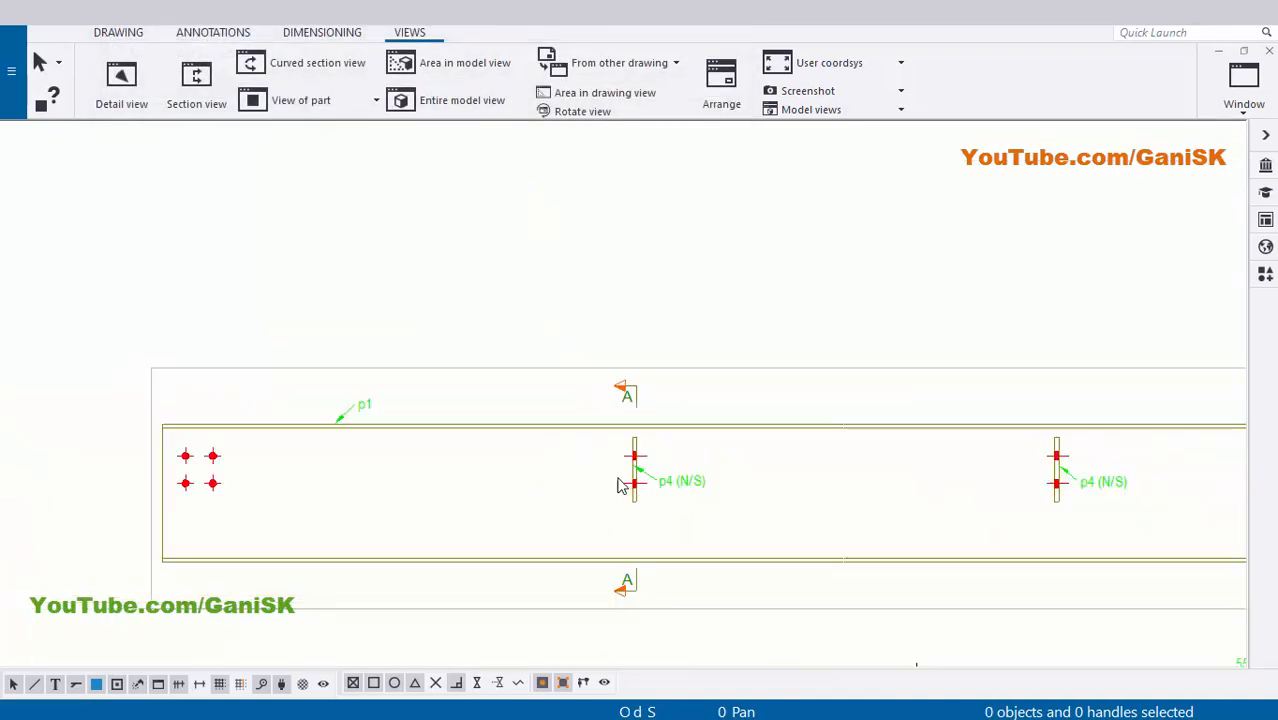
Examine the main beam view, including the end holes, both p4 plates and the section A symbols
{"action": "middle_click_drag", "start_coordinate": [1085, 494], "coordinate": [980, 473]}
{"action": "scroll", "coordinate": [985, 463], "scroll_direction": "up", "scroll_amount": 7}
{"action": "scroll", "coordinate": [1018, 465], "scroll_direction": "down", "scroll_amount": 5}
{"action": "middle_click_drag", "start_coordinate": [286, 428], "coordinate": [562, 456]}
{"action": "scroll", "coordinate": [562, 456], "scroll_direction": "down", "scroll_amount": 2}
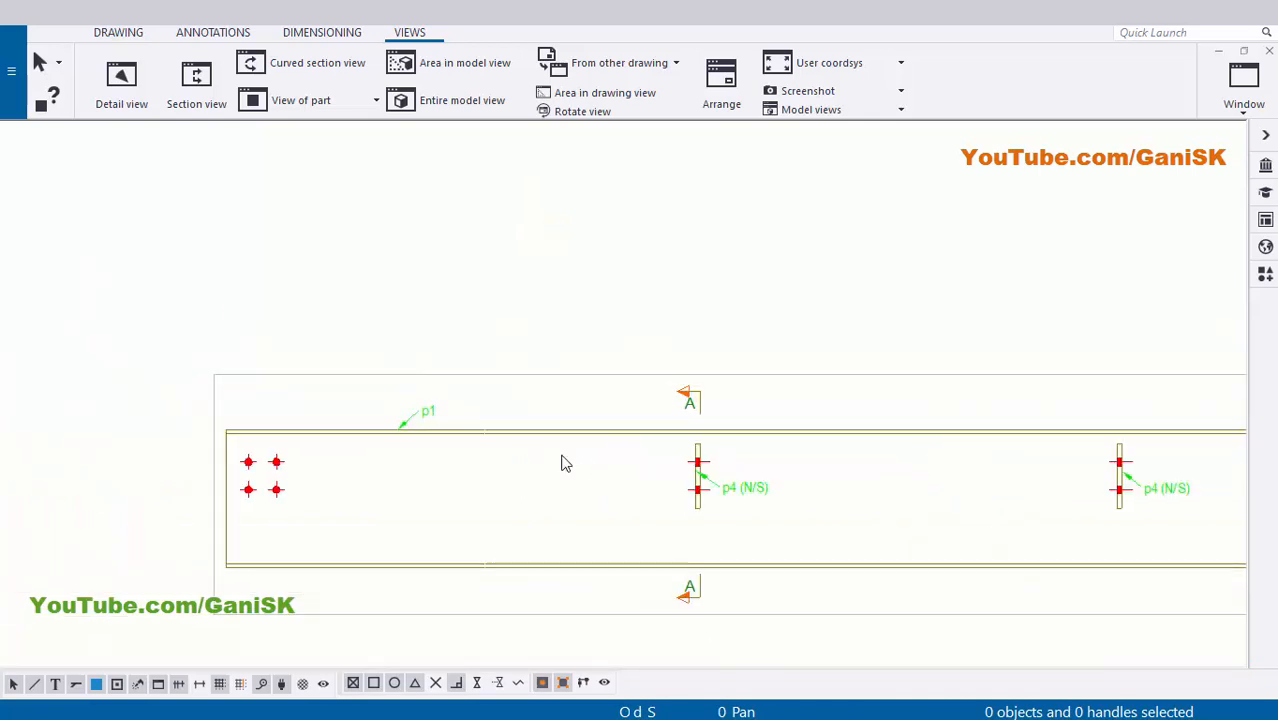
{"action": "scroll", "coordinate": [424, 409], "scroll_direction": "up", "scroll_amount": 4}
{"action": "scroll", "coordinate": [505, 421], "scroll_direction": "down", "scroll_amount": 5}
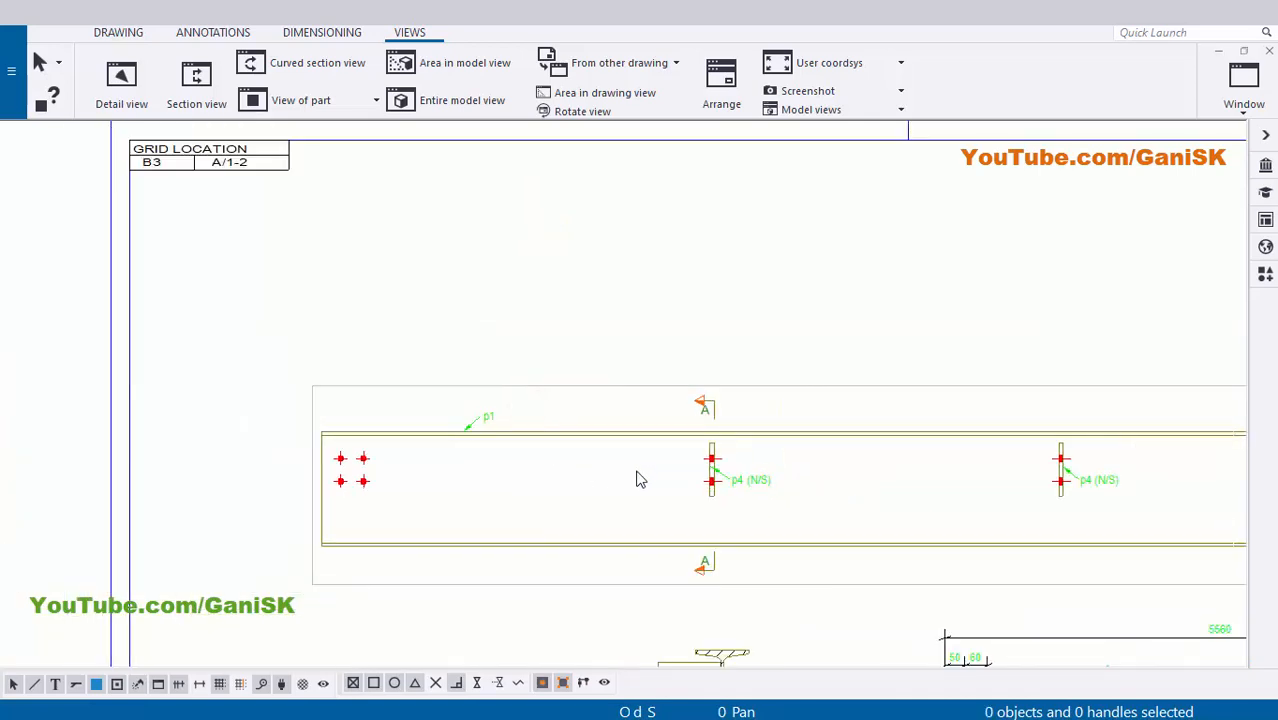
{"action": "scroll", "coordinate": [659, 476], "scroll_direction": "up", "scroll_amount": 4}
{"action": "scroll", "coordinate": [670, 440], "scroll_direction": "down", "scroll_amount": 2}
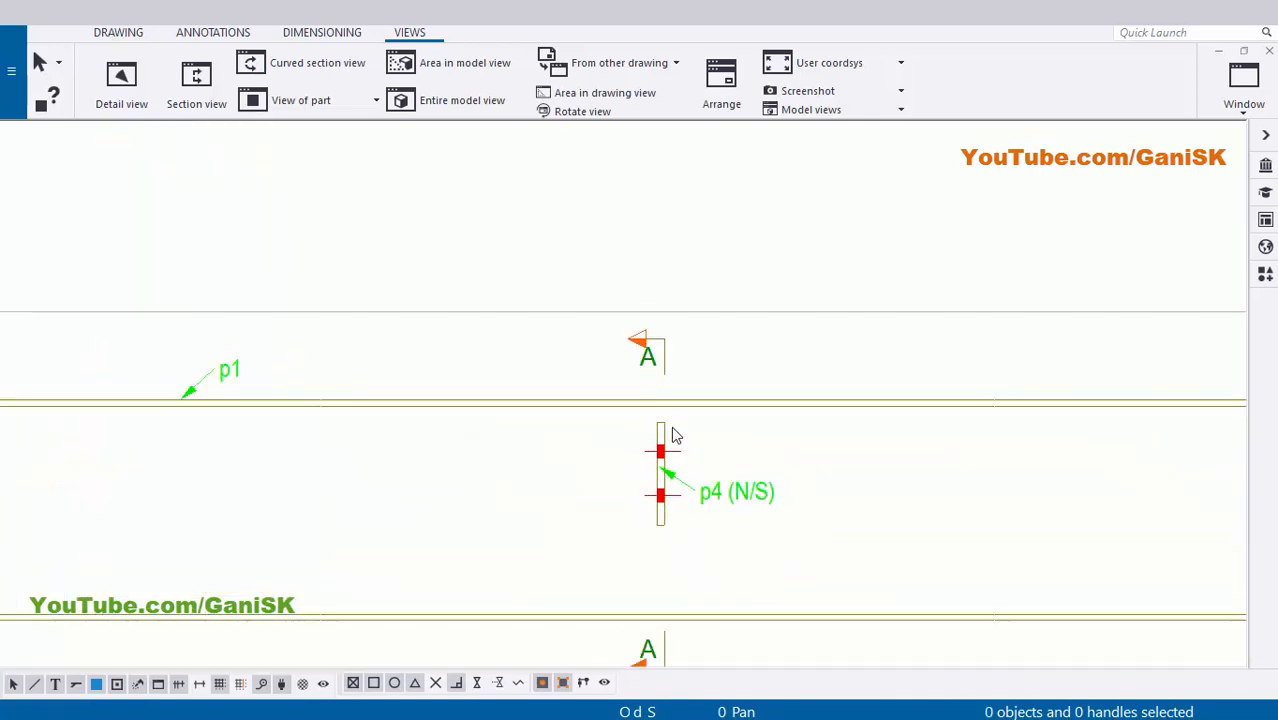
{"action": "middle_click_drag", "start_coordinate": [505, 457], "coordinate": [730, 445]}
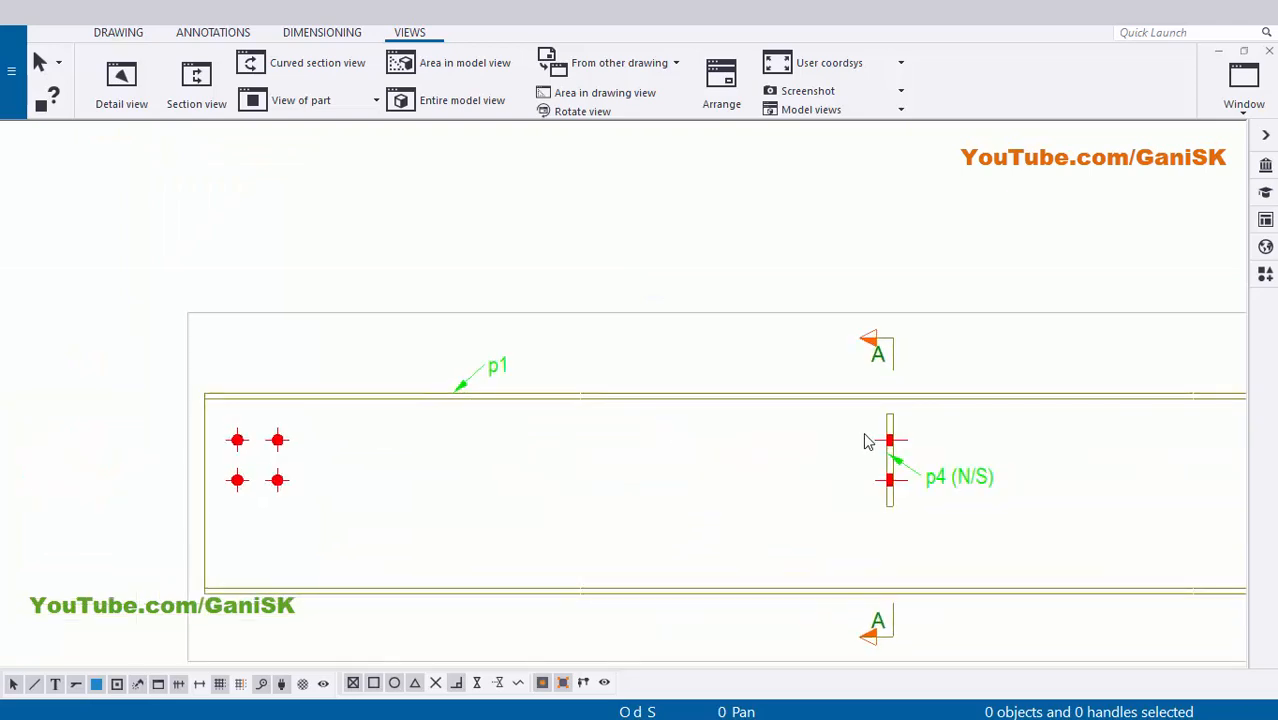
{"action": "scroll", "coordinate": [869, 442], "scroll_direction": "up", "scroll_amount": 2}
{"action": "scroll", "coordinate": [930, 451], "scroll_direction": "down", "scroll_amount": 2}
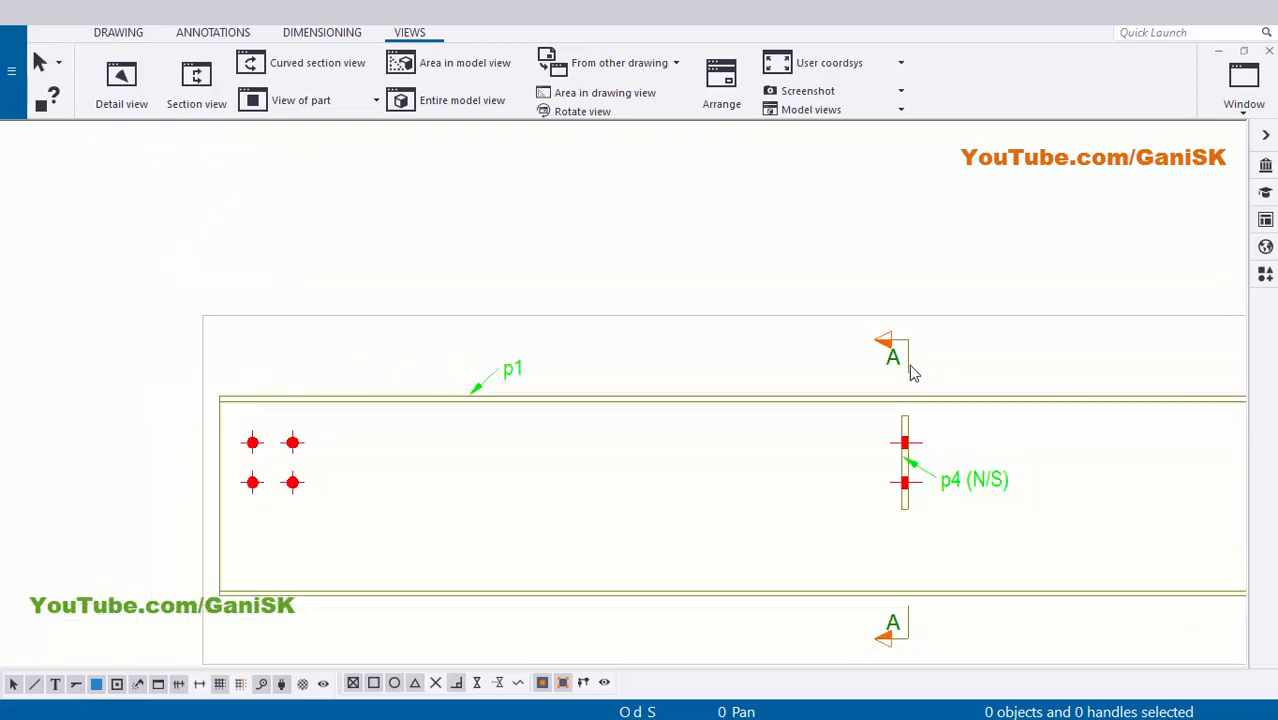
{"action": "scroll", "coordinate": [796, 405], "scroll_direction": "down", "scroll_amount": 2}
{"action": "scroll", "coordinate": [793, 394], "scroll_direction": "up", "scroll_amount": 1}
{"action": "scroll", "coordinate": [824, 448], "scroll_direction": "down", "scroll_amount": 1}
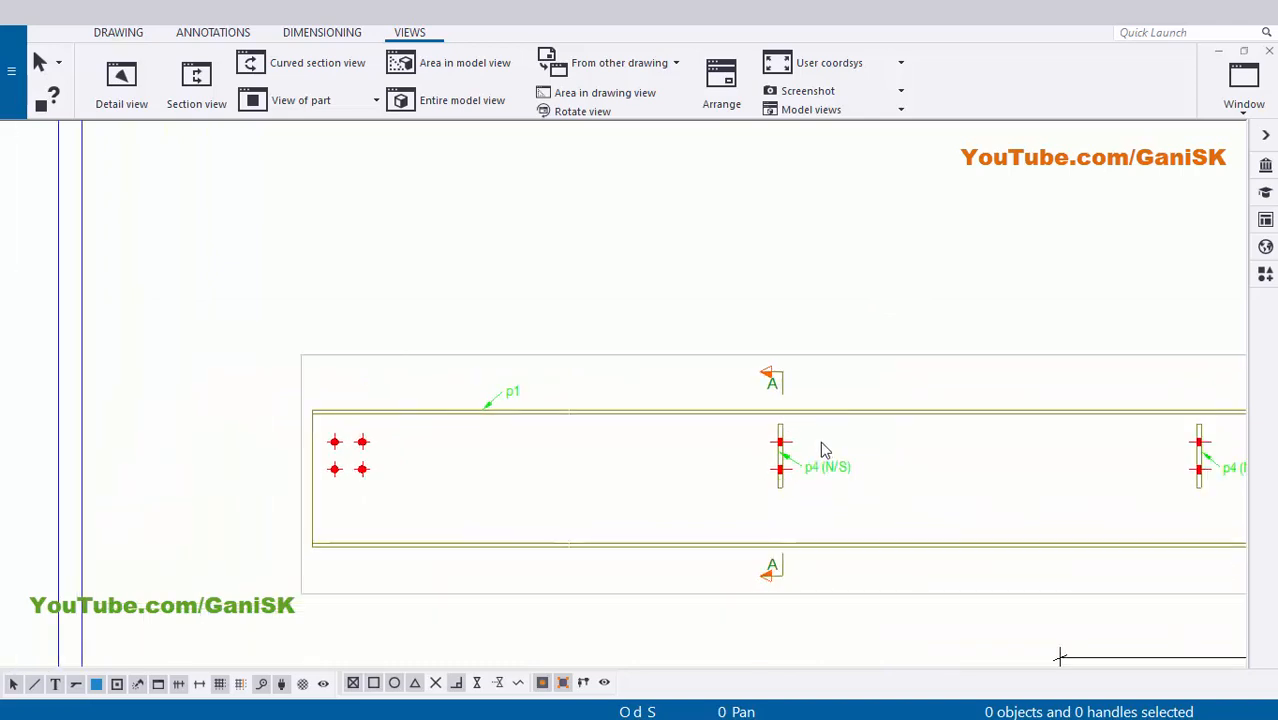
{"action": "middle_click_drag", "start_coordinate": [824, 448], "coordinate": [720, 455]}
{"action": "scroll", "coordinate": [720, 455], "scroll_direction": "up", "scroll_amount": 1}
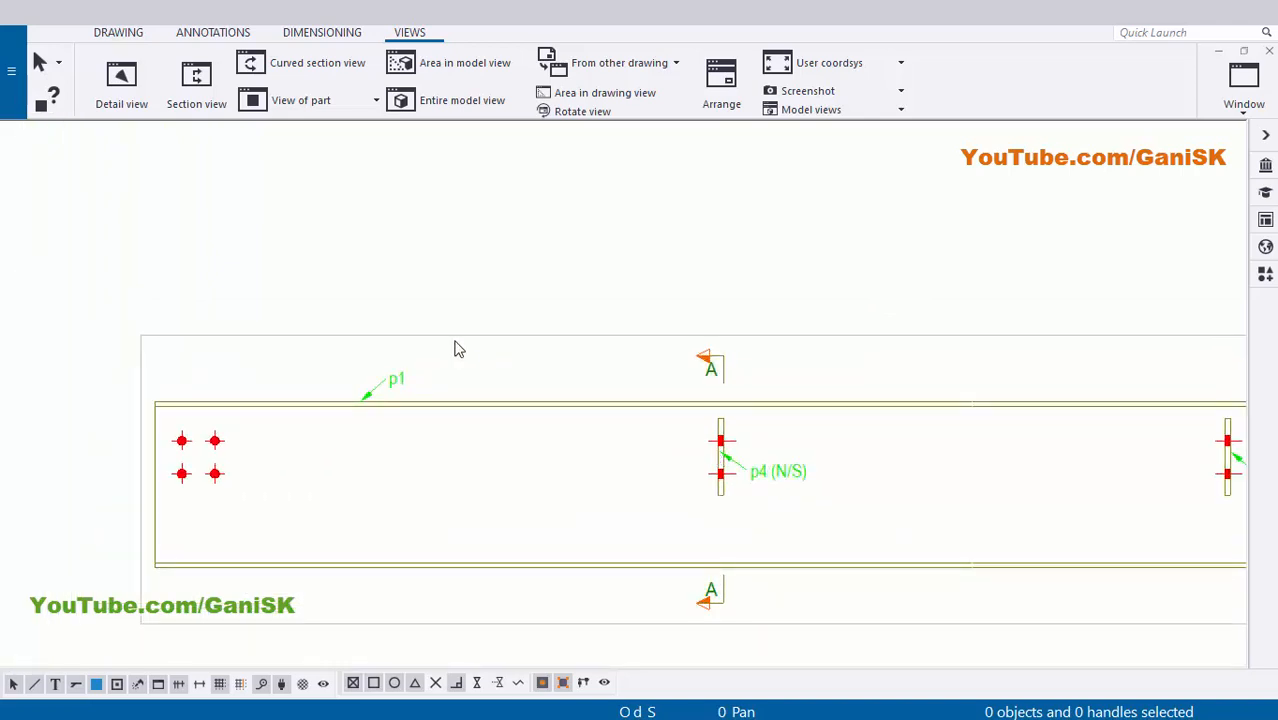
{"action": "scroll", "coordinate": [449, 337], "scroll_direction": "down", "scroll_amount": 2}
{"action": "scroll", "coordinate": [205, 353], "scroll_direction": "down", "scroll_amount": 1}
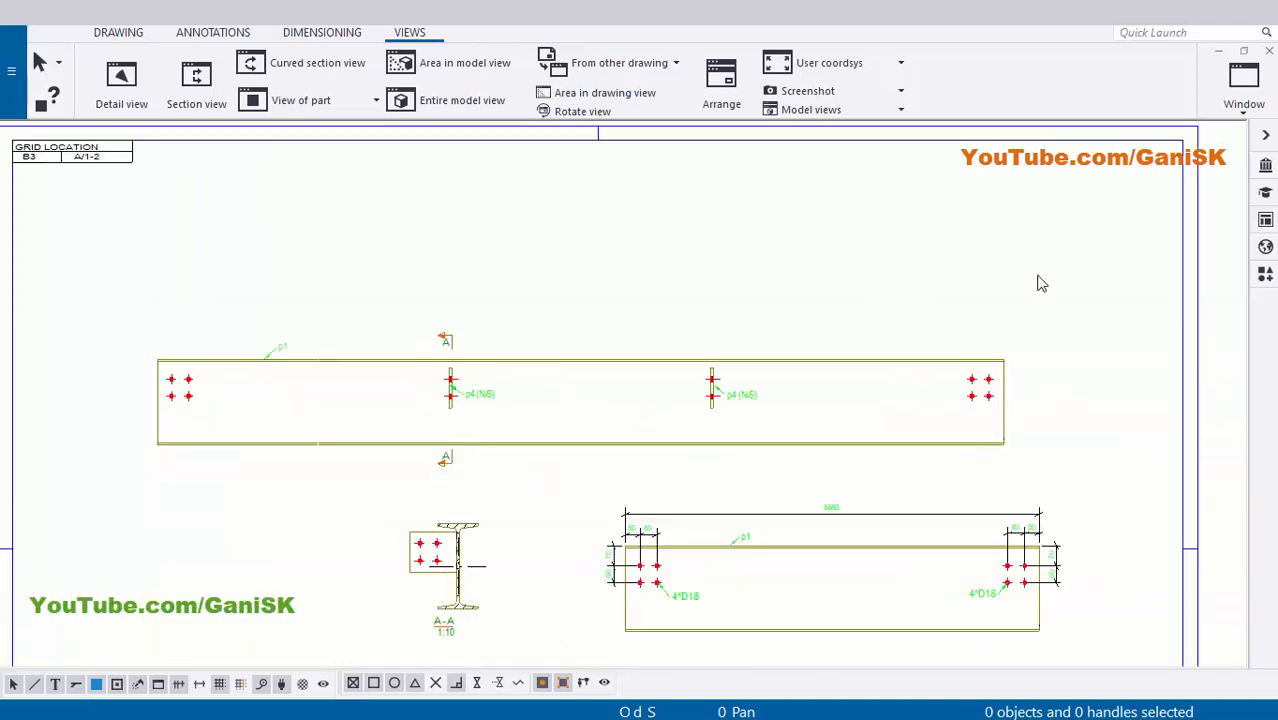
Add a horizontal overall dimension above the main beam view, from the beam's left end to its right end
{"action": "left_click", "coordinate": [318, 33]}
{"action": "left_click", "coordinate": [121, 78]}
{"action": "scroll", "coordinate": [181, 331], "scroll_direction": "up", "scroll_amount": 3}
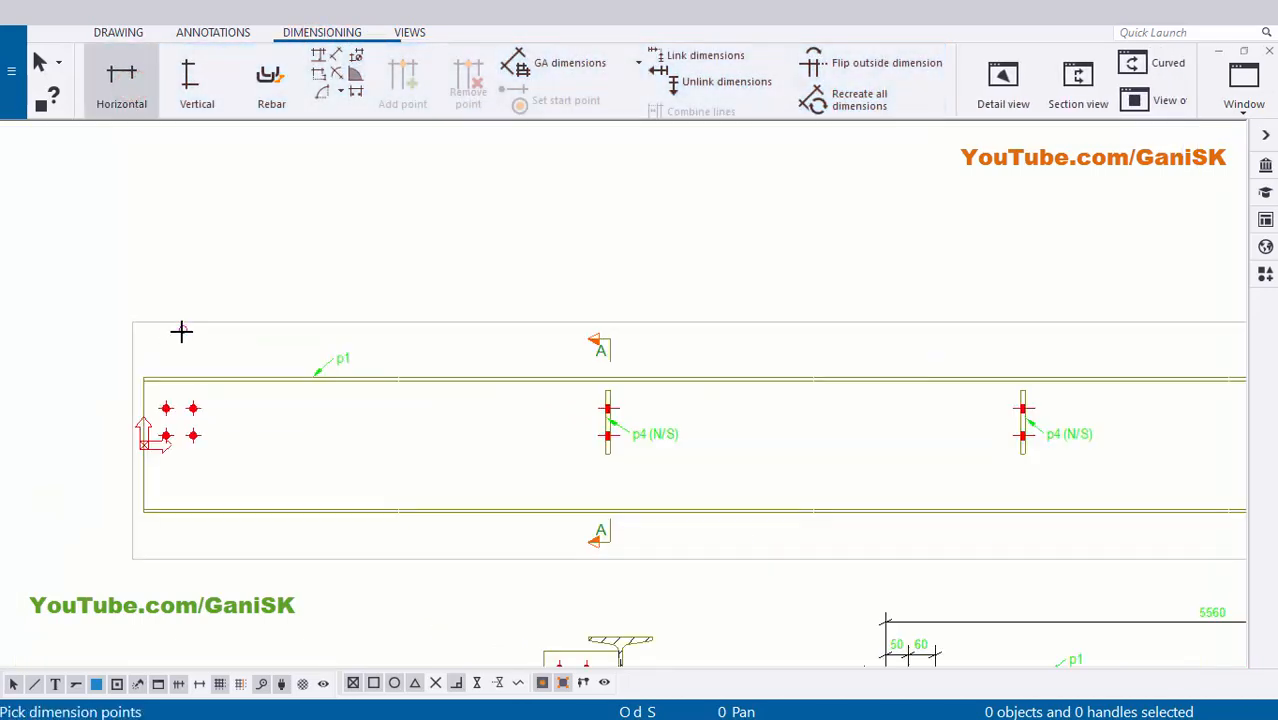
{"action": "scroll", "coordinate": [126, 374], "scroll_direction": "up", "scroll_amount": 5}
{"action": "left_click", "coordinate": [129, 418]}
{"action": "scroll", "coordinate": [60, 362], "scroll_direction": "down", "scroll_amount": 5}
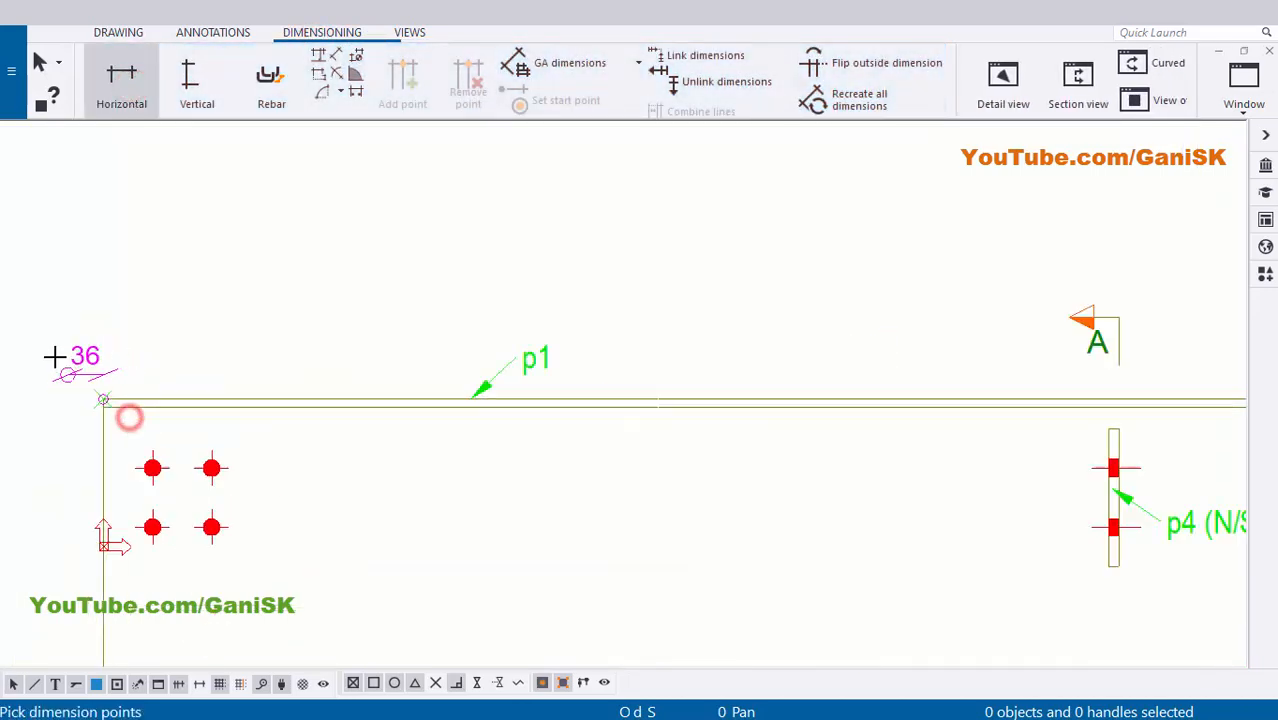
{"action": "mouse_move", "coordinate": [719, 308]}
{"action": "middle_mouse_down"}
{"action": "mouse_move", "coordinate": [665, 325]}
{"action": "mouse_move", "coordinate": [322, 332]}
{"action": "middle_mouse_up"}
{"action": "mouse_move", "coordinate": [833, 300]}
{"action": "middle_mouse_down"}
{"action": "mouse_move", "coordinate": [762, 302]}
{"action": "mouse_move", "coordinate": [471, 217]}
{"action": "middle_mouse_up"}
{"action": "scroll", "coordinate": [932, 306], "scroll_direction": "up", "scroll_amount": 2}
{"action": "scroll", "coordinate": [932, 306], "scroll_direction": "up", "scroll_amount": 2}
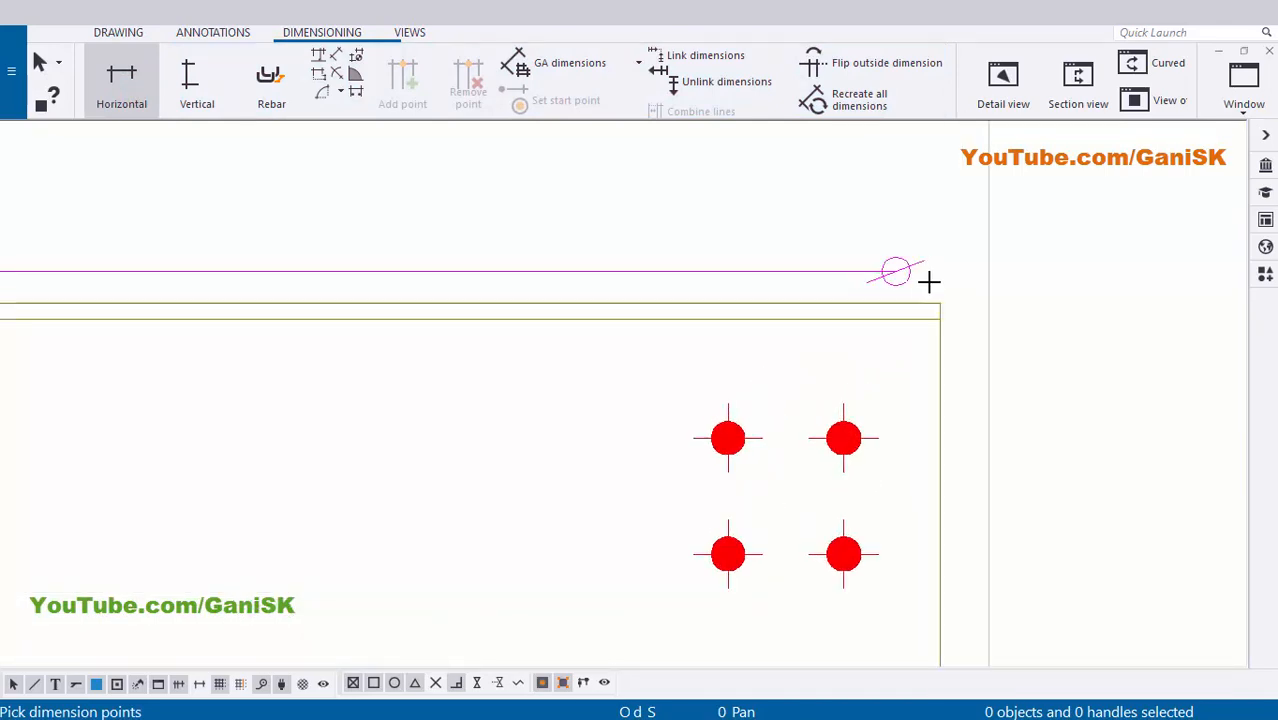
{"action": "left_click", "coordinate": [938, 302]}
{"action": "scroll", "coordinate": [1078, 285], "scroll_direction": "down", "scroll_amount": 6}
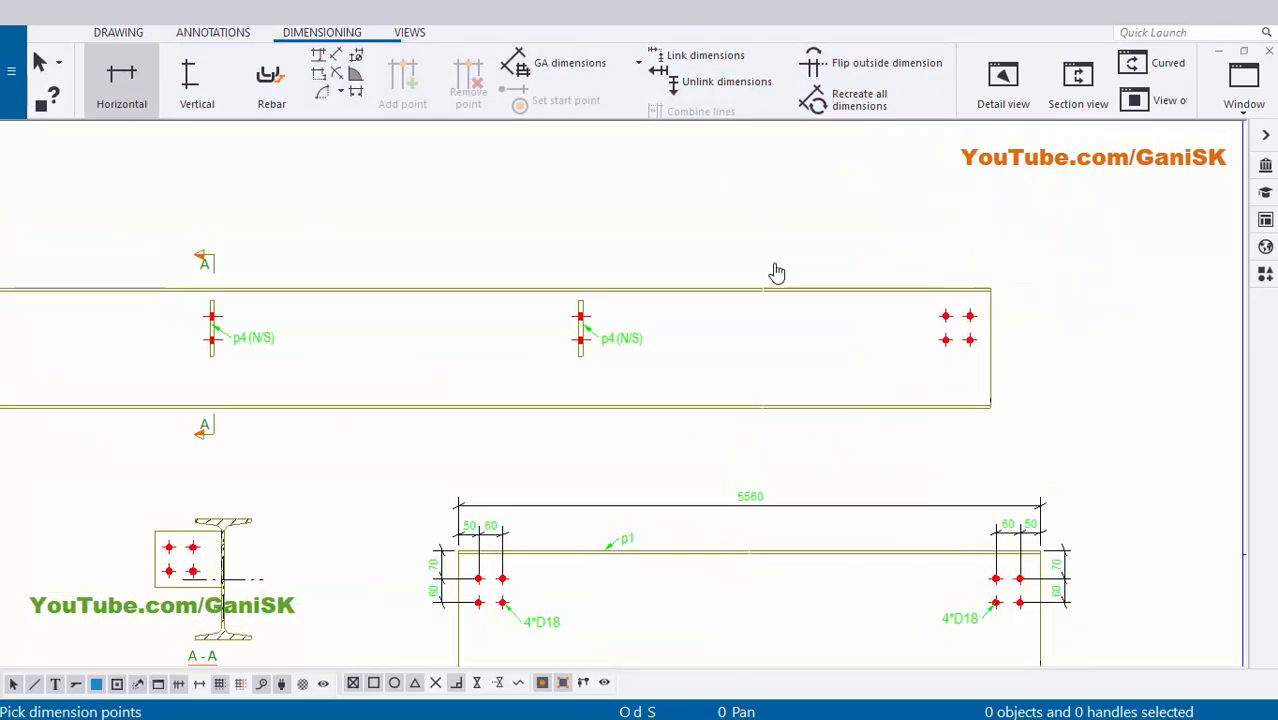
{"action": "scroll", "coordinate": [850, 191], "scroll_direction": "down", "scroll_amount": 3}
{"action": "right_click", "coordinate": [850, 191]}
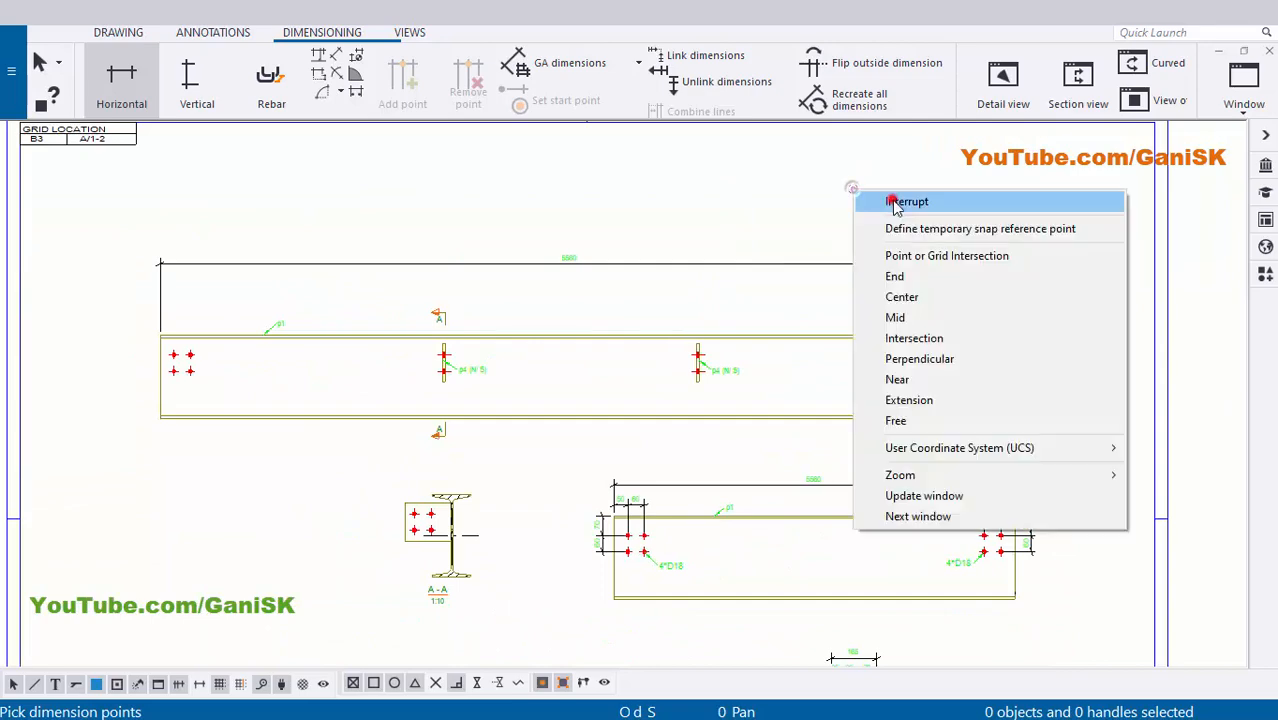
{"action": "left_click", "coordinate": [888, 199]}
Examine the overall dimension and the positions of the p4 plates in the main beam view
{"action": "scroll", "coordinate": [137, 369], "scroll_direction": "up", "scroll_amount": 4}
{"action": "scroll", "coordinate": [722, 278], "scroll_direction": "down", "scroll_amount": 2}
{"action": "scroll", "coordinate": [725, 268], "scroll_direction": "up", "scroll_amount": 5}
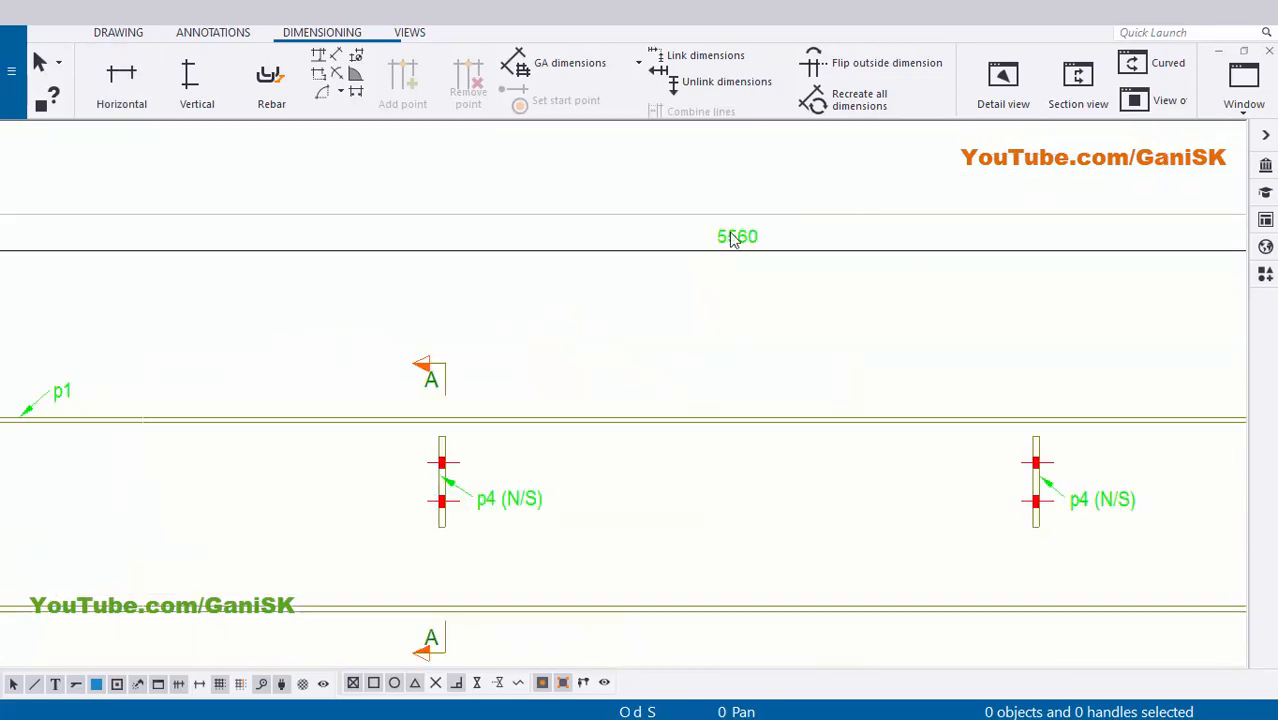
{"action": "scroll", "coordinate": [767, 257], "scroll_direction": "down", "scroll_amount": 2}
{"action": "scroll", "coordinate": [613, 348], "scroll_direction": "up", "scroll_amount": 3}
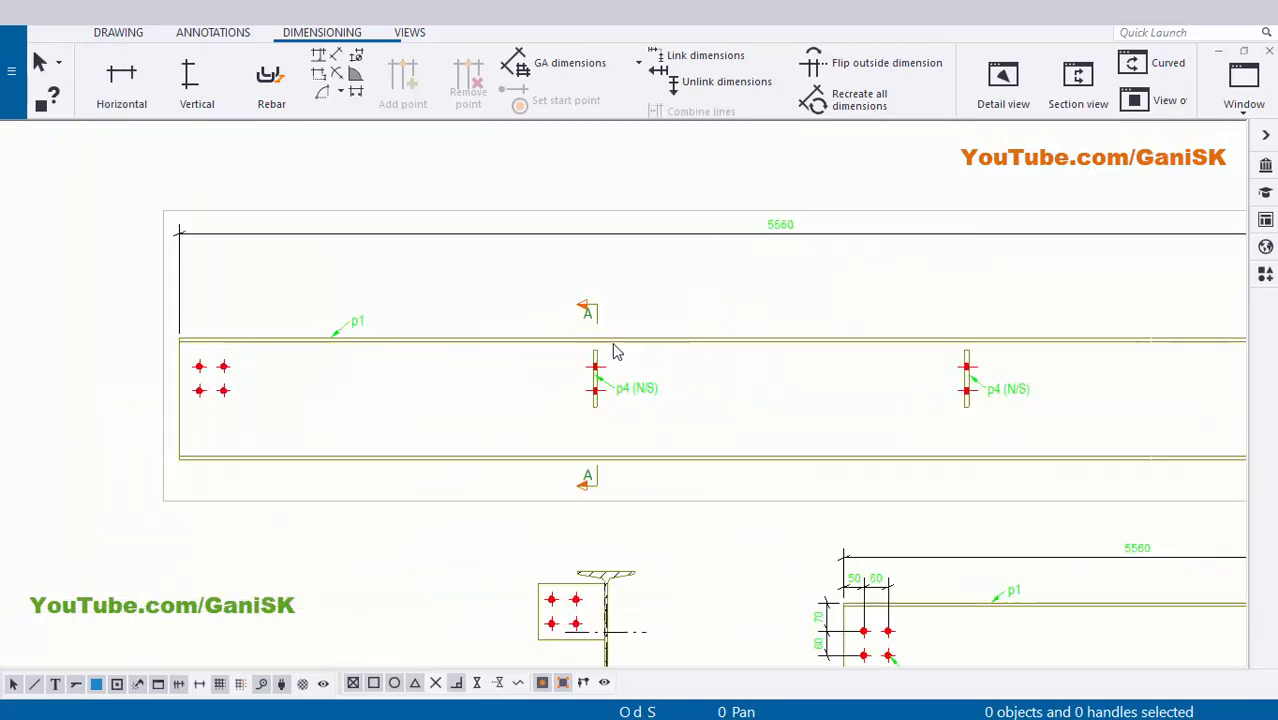
{"action": "scroll", "coordinate": [310, 334], "scroll_direction": "down", "scroll_amount": 1}
{"action": "scroll", "coordinate": [310, 334], "scroll_direction": "up", "scroll_amount": 1}
{"action": "scroll", "coordinate": [197, 330], "scroll_direction": "up", "scroll_amount": 1}
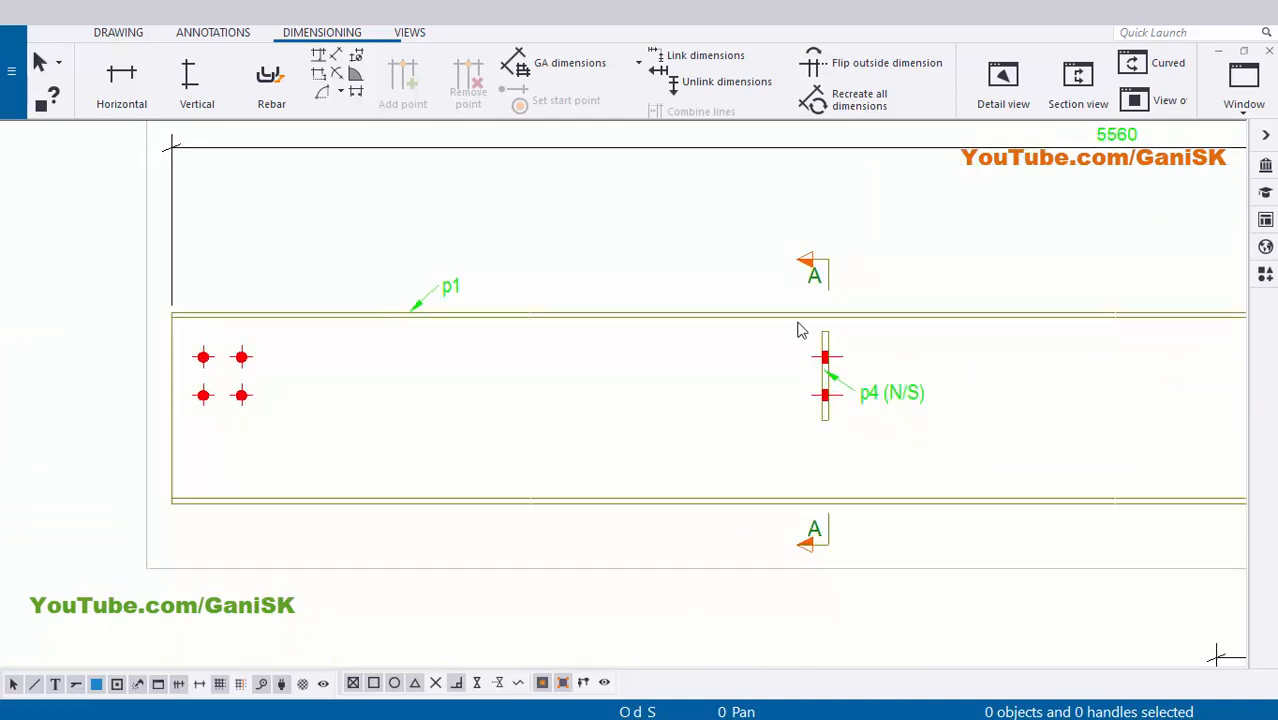
{"action": "scroll", "coordinate": [800, 330], "scroll_direction": "up", "scroll_amount": 1}
{"action": "scroll", "coordinate": [805, 332], "scroll_direction": "down", "scroll_amount": 2}
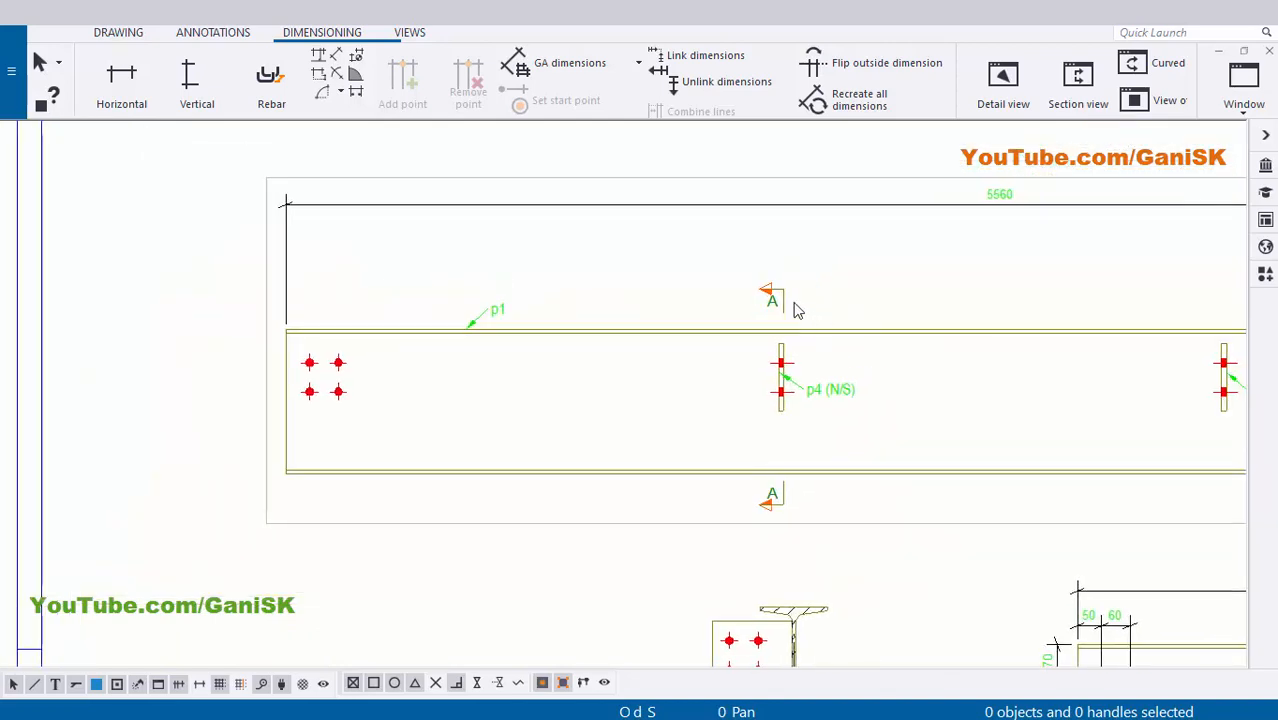
{"action": "scroll", "coordinate": [797, 310], "scroll_direction": "up", "scroll_amount": 1}
Add a horizontal dimension chain between the beam and the overall dimension, from the beam's left end to the left edges of both p4 plates
{"action": "left_click", "coordinate": [123, 100]}
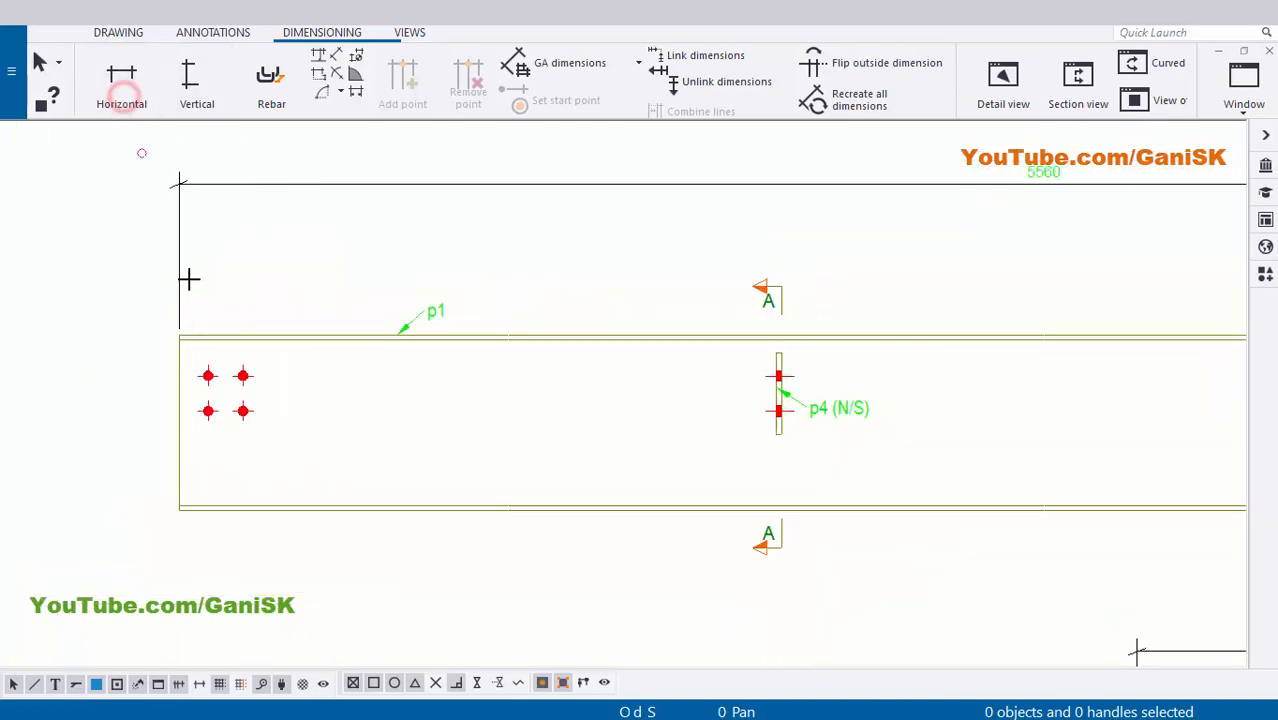
{"action": "scroll", "coordinate": [189, 279], "scroll_direction": "up", "scroll_amount": 4}
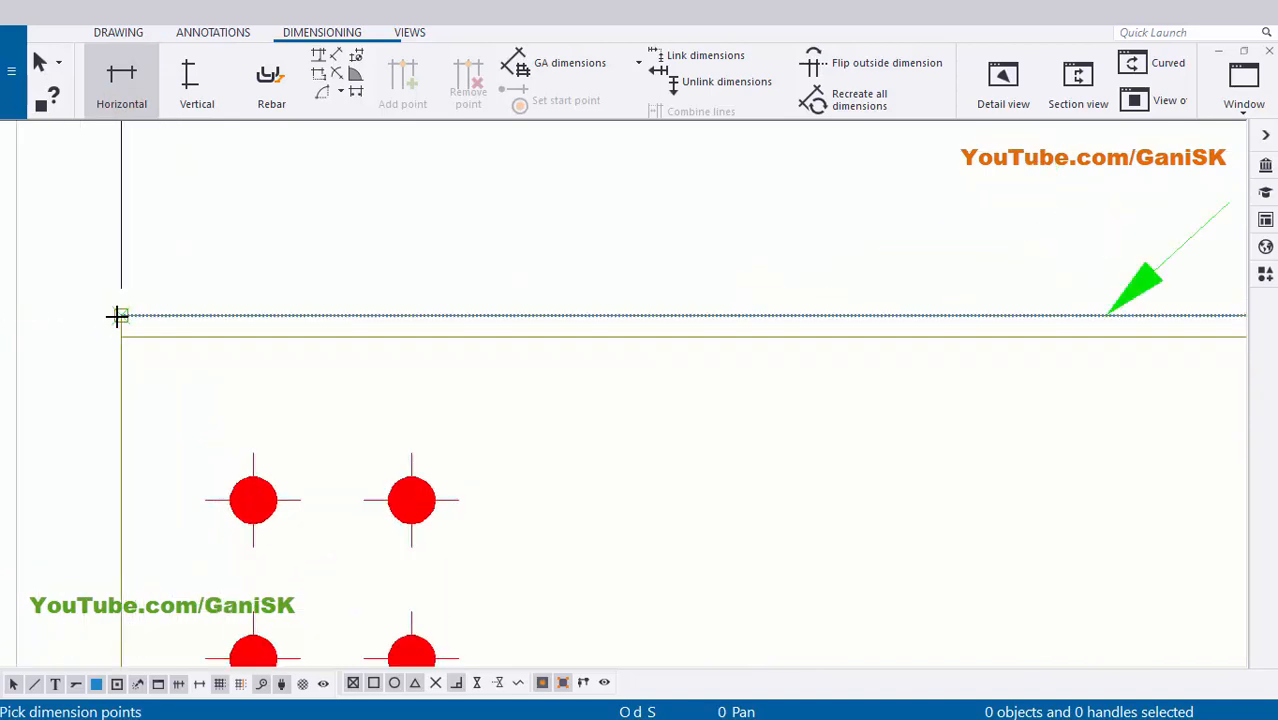
{"action": "left_click", "coordinate": [117, 316]}
{"action": "scroll", "coordinate": [355, 320], "scroll_direction": "down", "scroll_amount": 3}
{"action": "scroll", "coordinate": [688, 310], "scroll_direction": "up", "scroll_amount": 5}
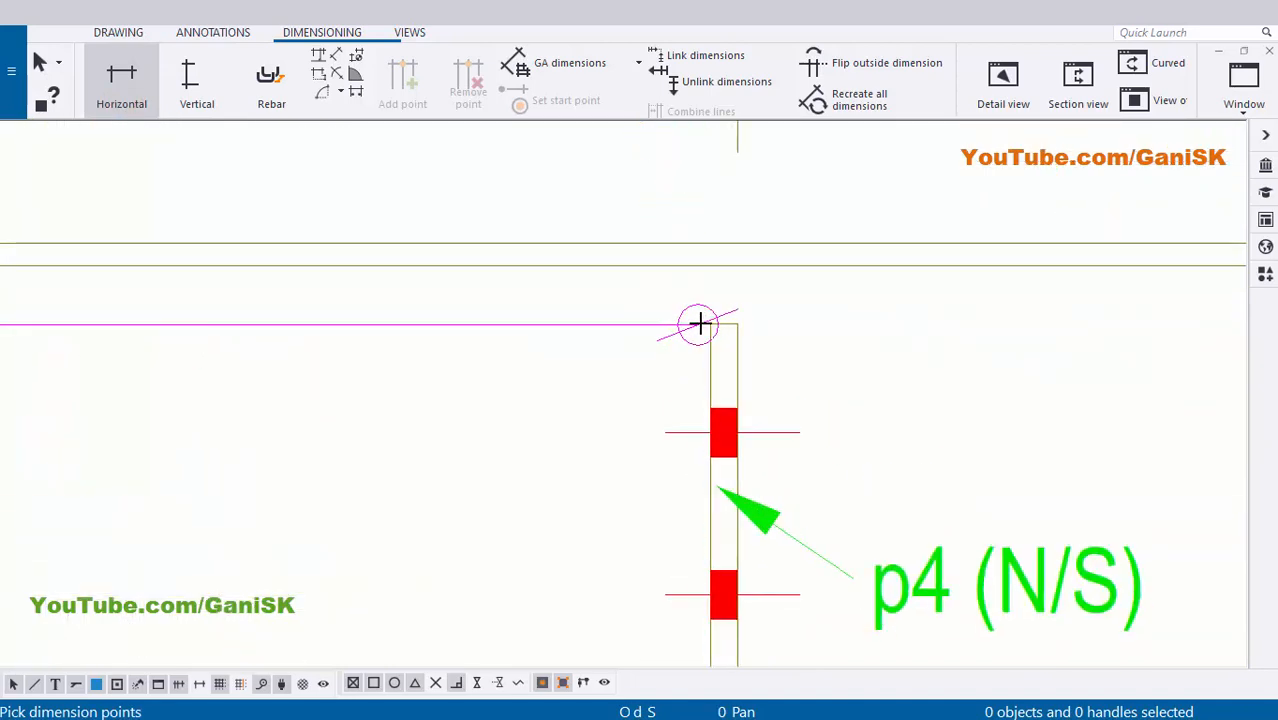
{"action": "scroll", "coordinate": [702, 324], "scroll_direction": "up", "scroll_amount": 5}
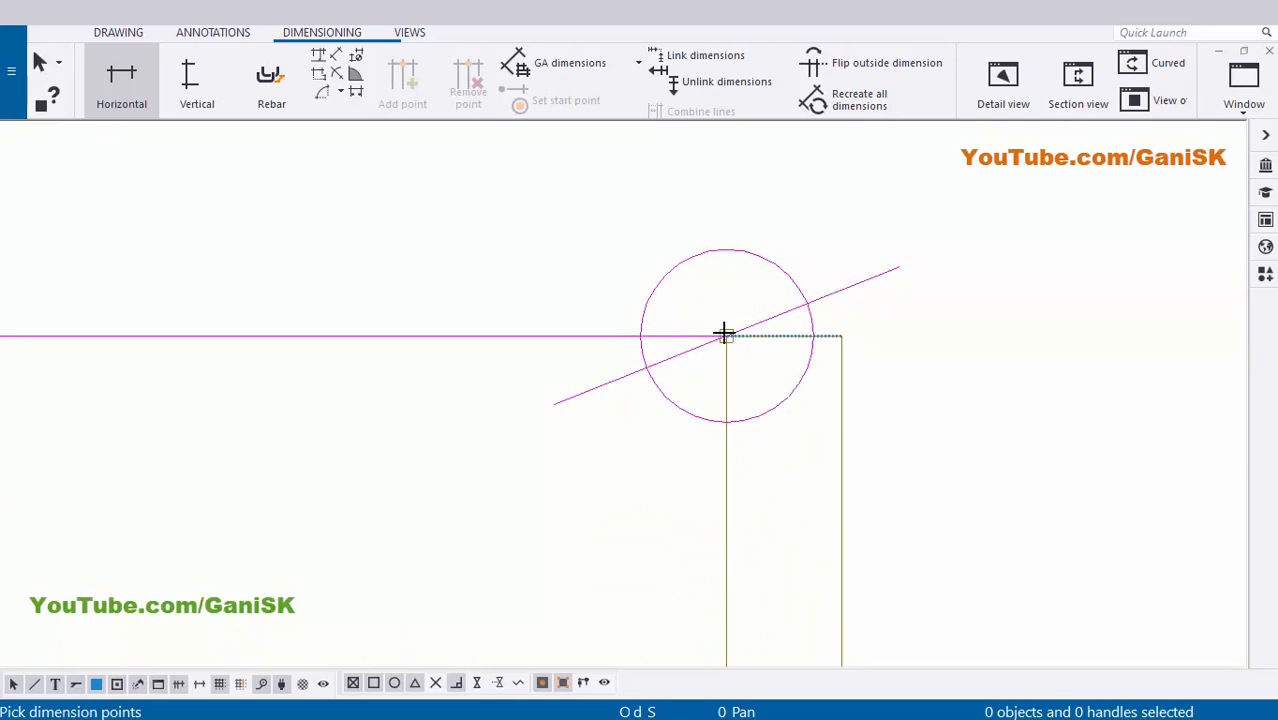
{"action": "left_click", "coordinate": [724, 333]}
{"action": "scroll", "coordinate": [531, 323], "scroll_direction": "down", "scroll_amount": 7}
{"action": "middle_click_drag", "start_coordinate": [1027, 328], "coordinate": [263, 352]}
{"action": "scroll", "coordinate": [880, 335], "scroll_direction": "up", "scroll_amount": 7}
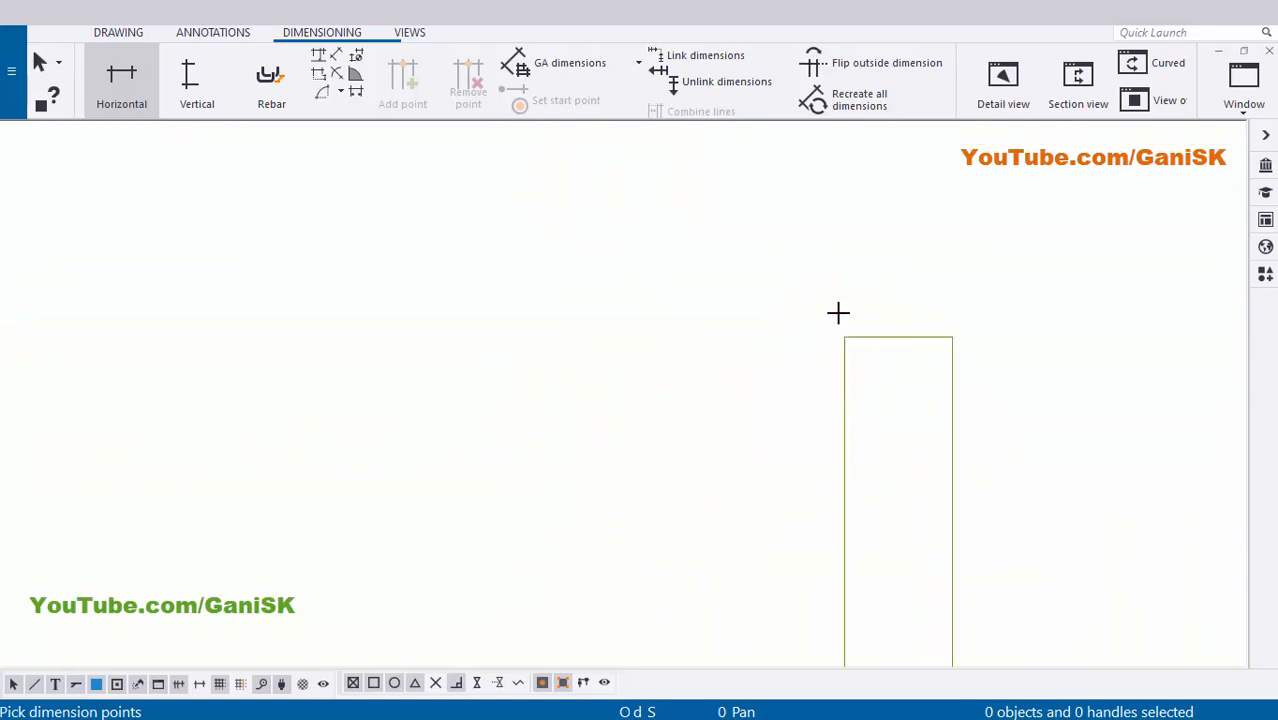
{"action": "left_click", "coordinate": [845, 336]}
{"action": "scroll", "coordinate": [975, 331], "scroll_direction": "down", "scroll_amount": 6}
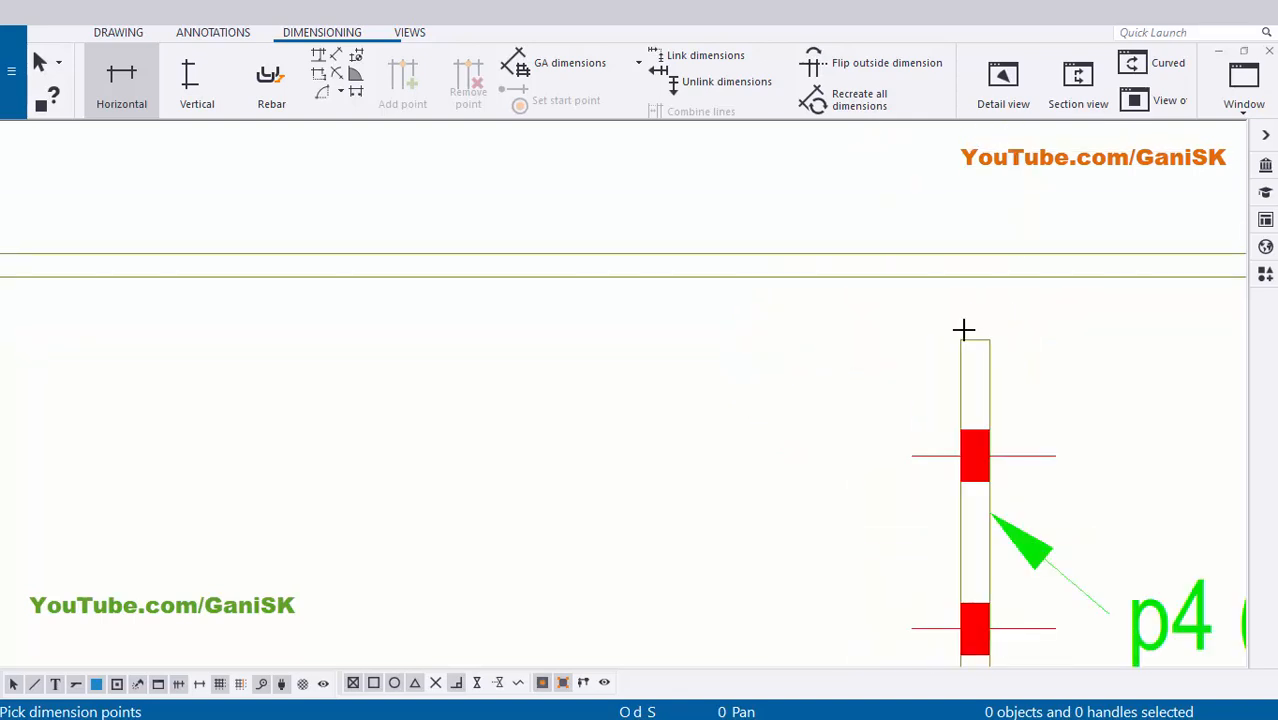
{"action": "middle_click_drag", "start_coordinate": [740, 150], "coordinate": [850, 280]}
{"action": "scroll", "coordinate": [851, 282], "scroll_direction": "down", "scroll_amount": 4}
{"action": "middle_click", "coordinate": [857, 266]}
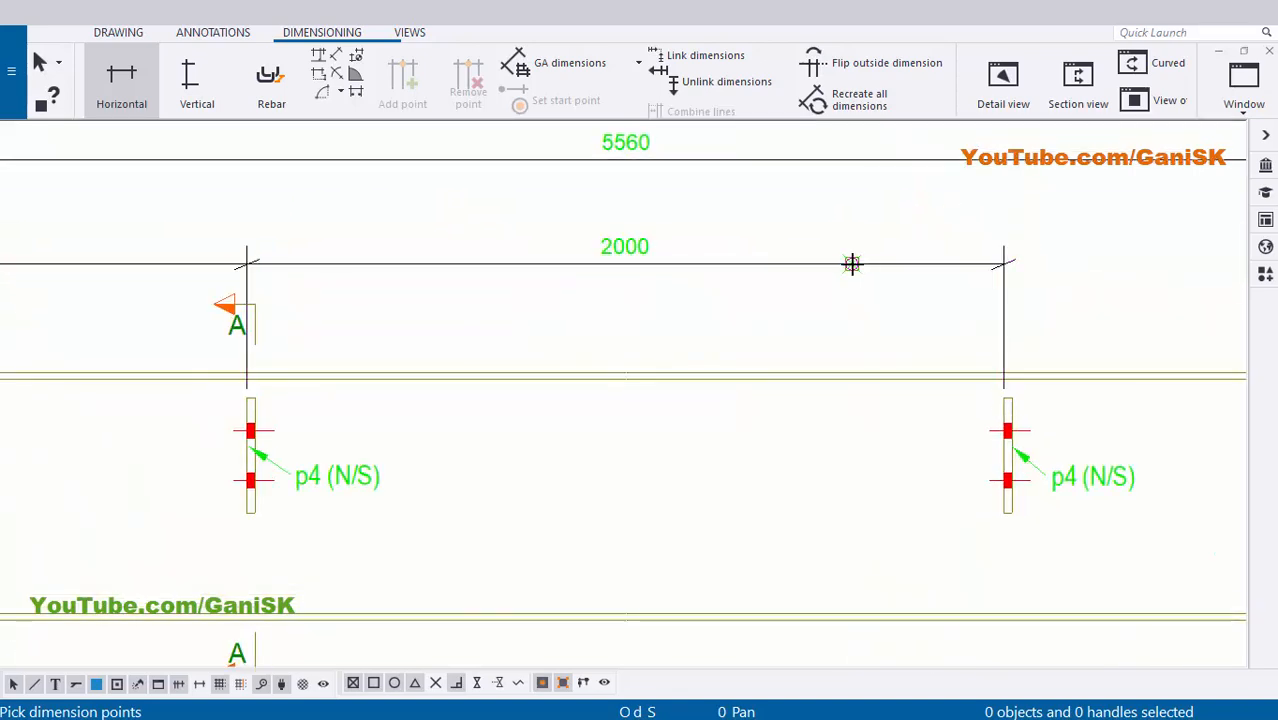
{"action": "scroll", "coordinate": [858, 267], "scroll_direction": "down", "scroll_amount": 3}
{"action": "right_click", "coordinate": [700, 251]}
{"action": "left_click", "coordinate": [725, 262]}
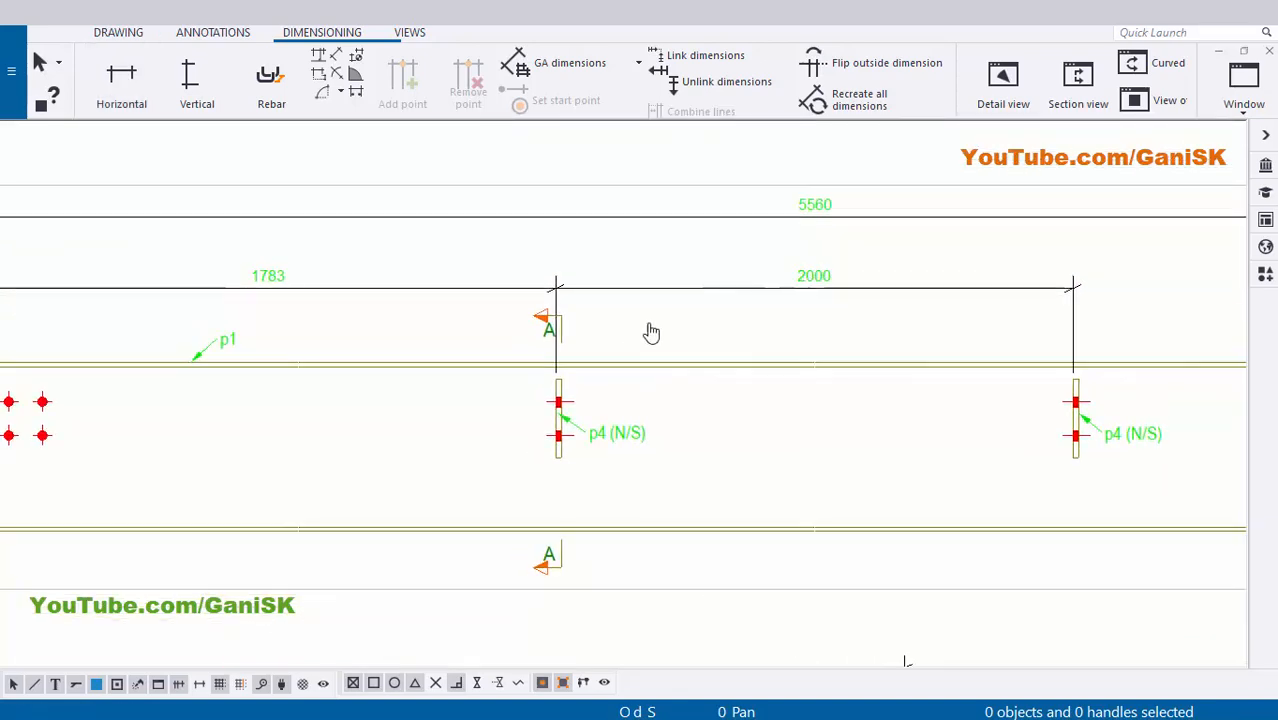
Examine the dimension chain locating the two p4 plates from the beam's left end
{"action": "scroll", "coordinate": [455, 334], "scroll_direction": "up", "scroll_amount": 3}
{"action": "scroll", "coordinate": [463, 361], "scroll_direction": "up", "scroll_amount": 2}
{"action": "scroll", "coordinate": [845, 380], "scroll_direction": "down", "scroll_amount": 5}
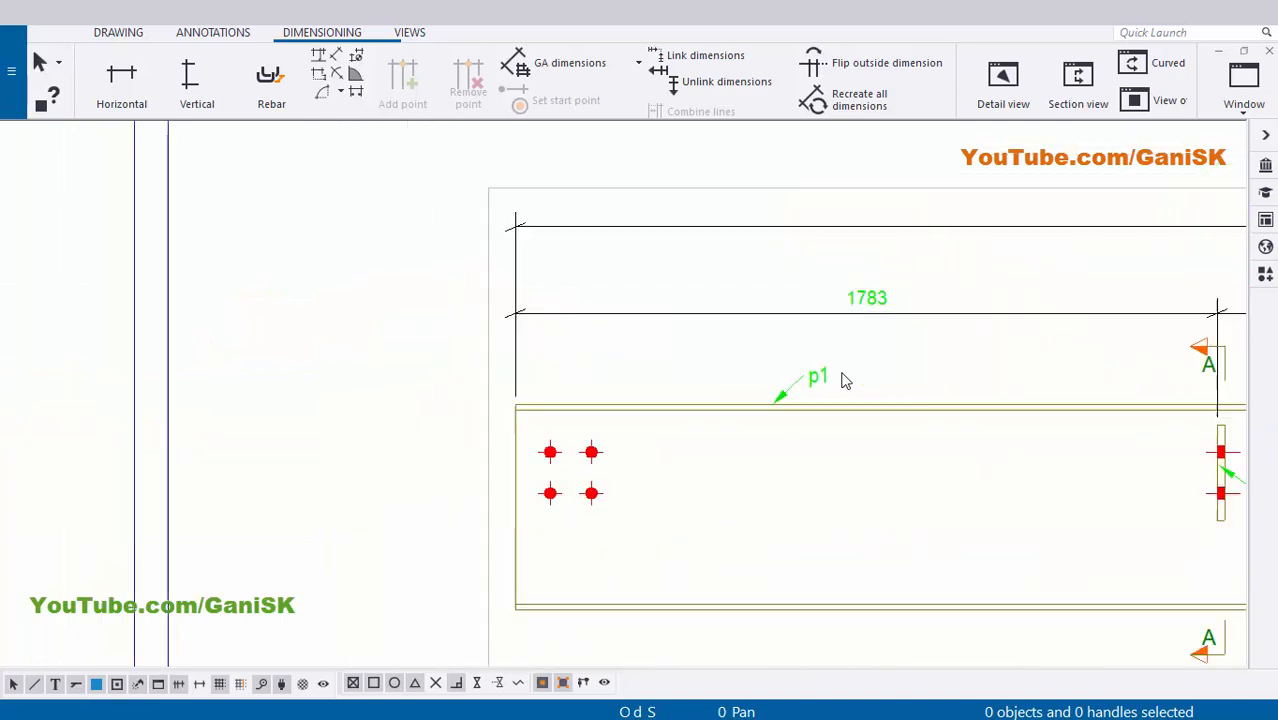
{"action": "scroll", "coordinate": [862, 420], "scroll_direction": "up", "scroll_amount": 3}
{"action": "scroll", "coordinate": [950, 390], "scroll_direction": "down", "scroll_amount": 2}
{"action": "scroll", "coordinate": [488, 278], "scroll_direction": "up", "scroll_amount": 2}
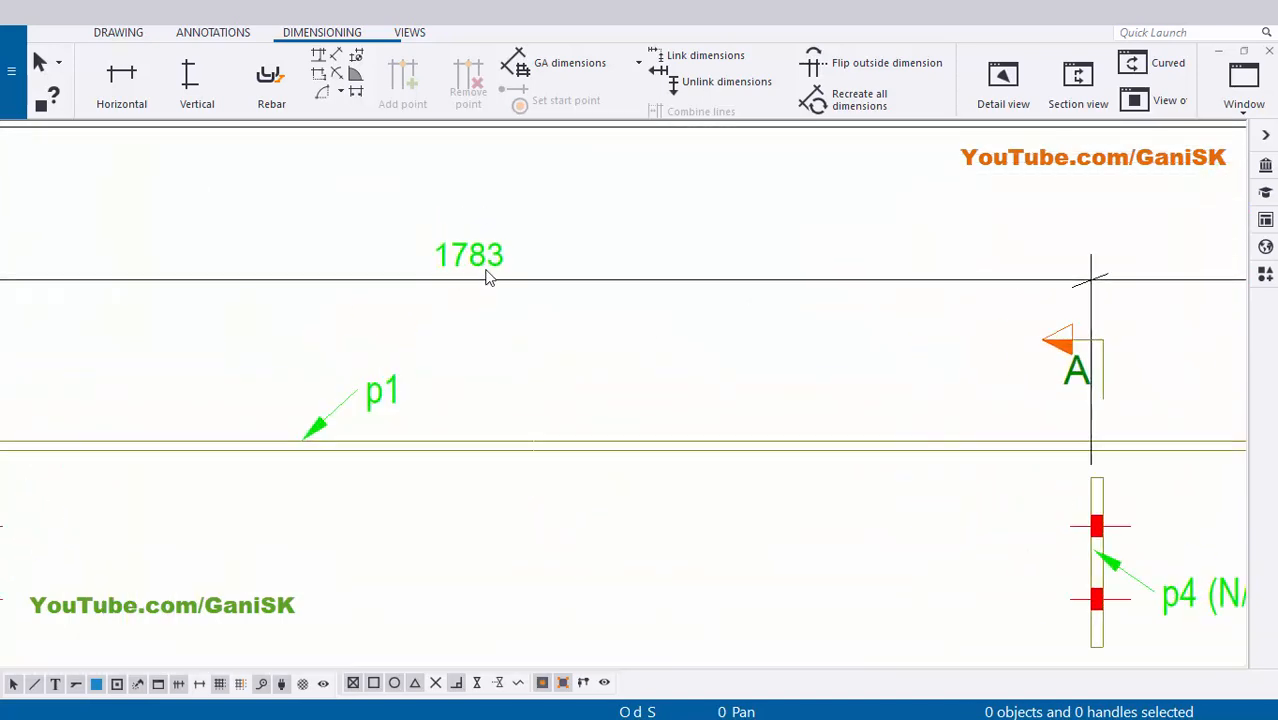
{"action": "scroll", "coordinate": [501, 271], "scroll_direction": "down", "scroll_amount": 4}
{"action": "scroll", "coordinate": [921, 314], "scroll_direction": "down", "scroll_amount": 4}
{"action": "scroll", "coordinate": [1195, 320], "scroll_direction": "up", "scroll_amount": 3}
{"action": "scroll", "coordinate": [1001, 365], "scroll_direction": "up", "scroll_amount": 5}
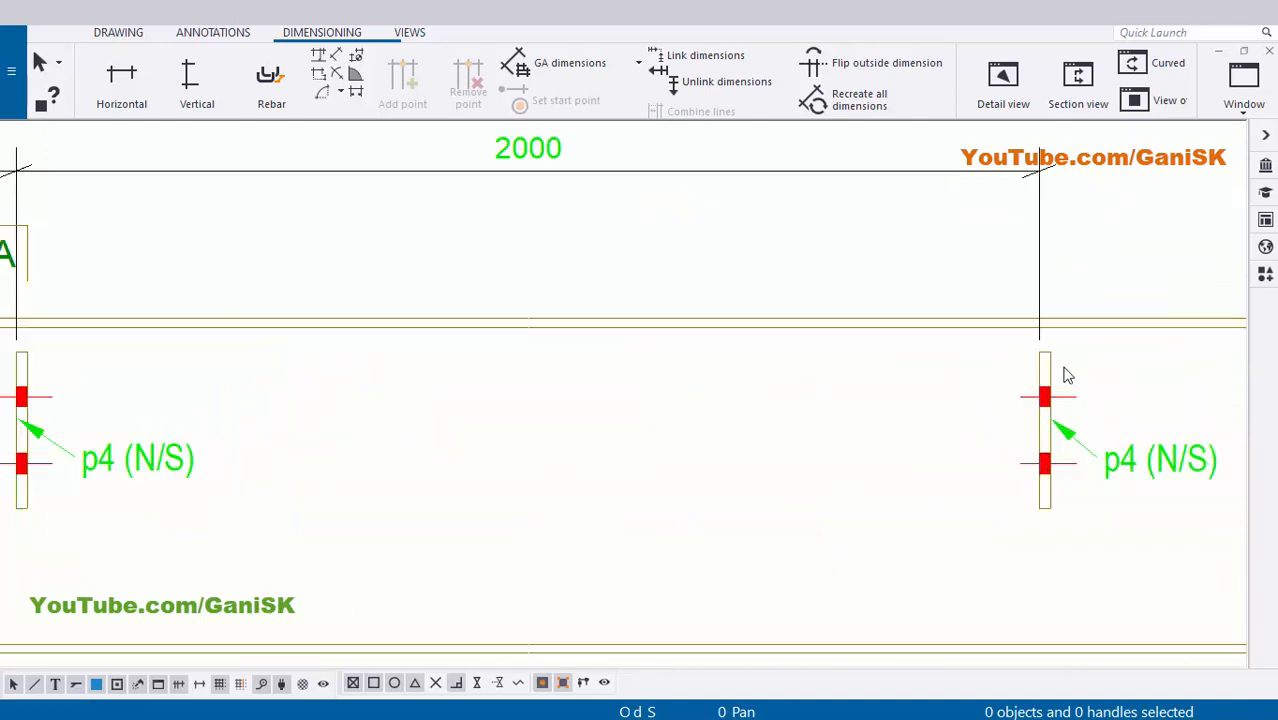
{"action": "scroll", "coordinate": [890, 330], "scroll_direction": "down", "scroll_amount": 2}
{"action": "scroll", "coordinate": [302, 314], "scroll_direction": "up", "scroll_amount": 1}
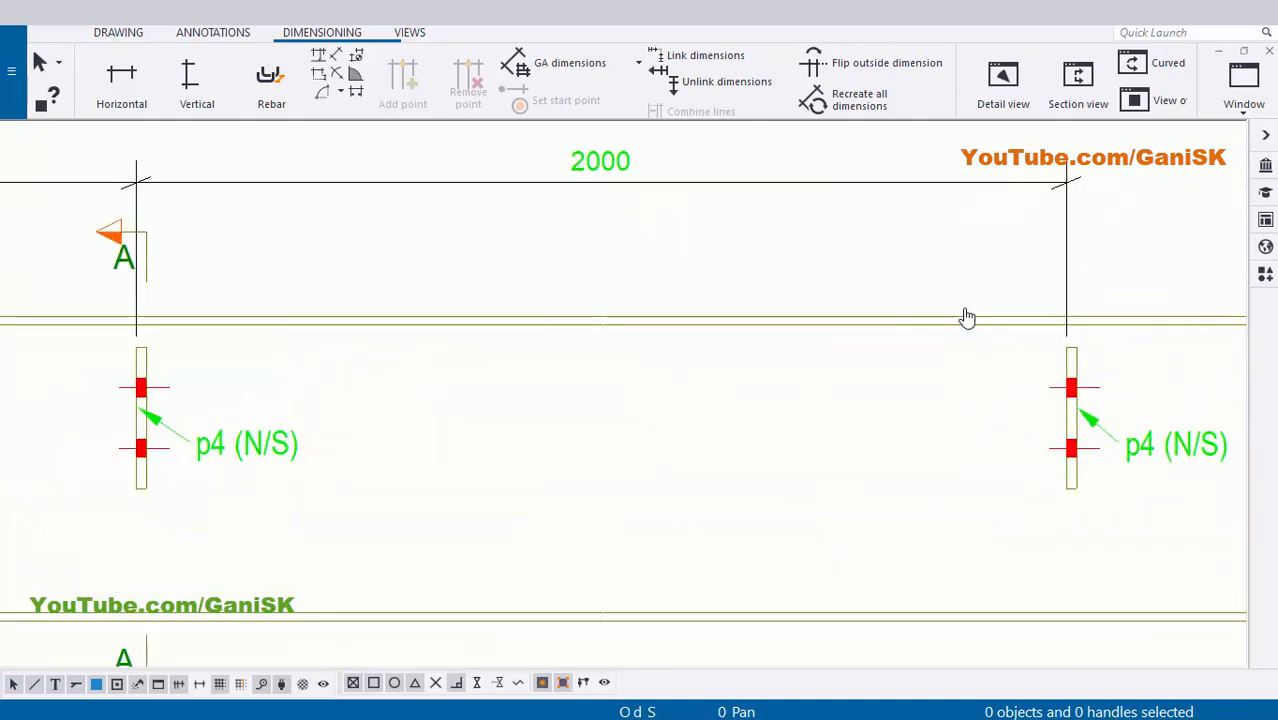
{"action": "scroll", "coordinate": [622, 288], "scroll_direction": "down", "scroll_amount": 5}
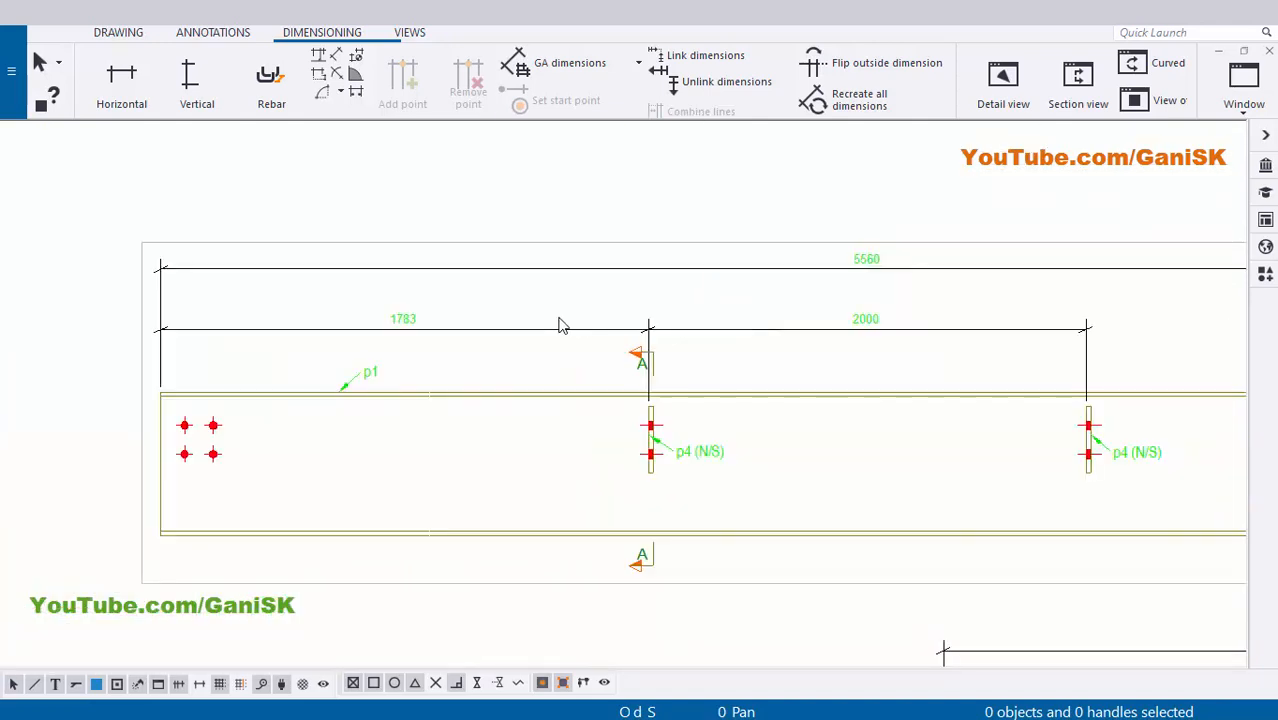
Change the p4 plate dimension chain's straight dimension type to absolute running dimensions from an RD point at the beam's left end
{"action": "scroll", "coordinate": [493, 330], "scroll_direction": "up", "scroll_amount": 2}
{"action": "scroll", "coordinate": [603, 336], "scroll_direction": "down", "scroll_amount": 1}
{"action": "double_click", "coordinate": [602, 331]}
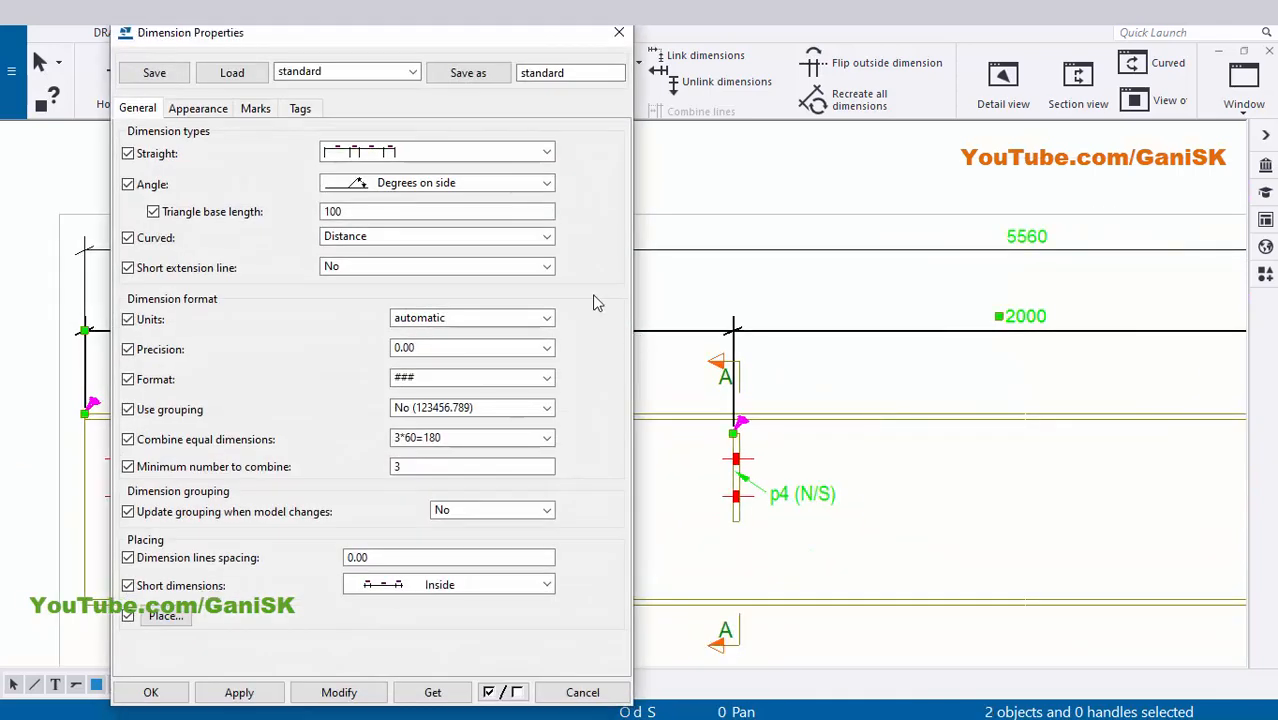
{"action": "left_click", "coordinate": [438, 150]}
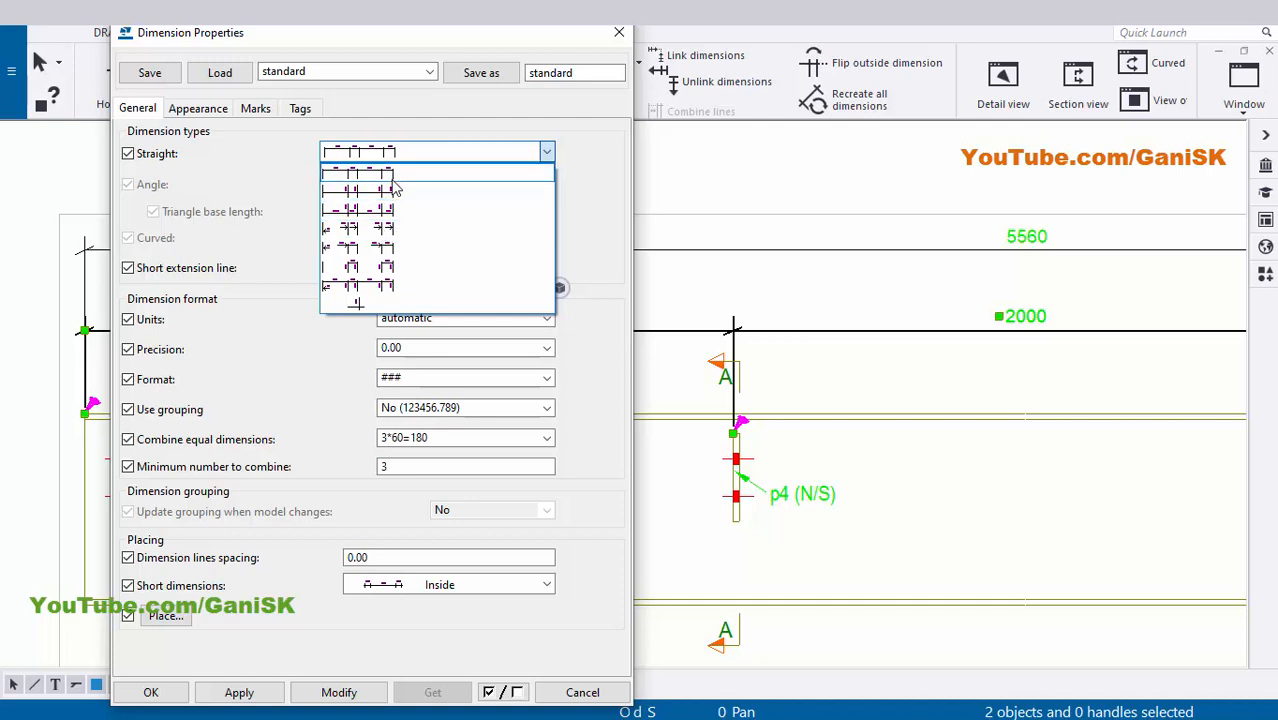
{"action": "left_click", "coordinate": [385, 230]}
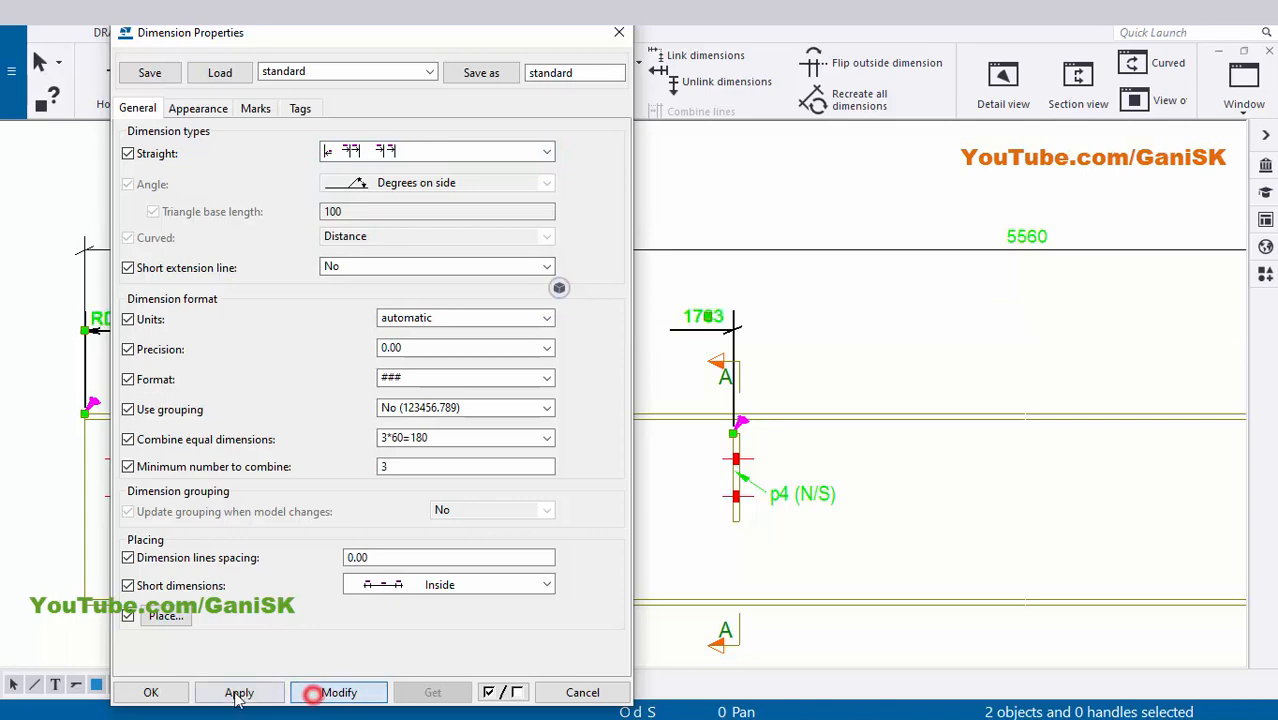
{"action": "left_click", "coordinate": [171, 692]}
Lower the running dimension line toward the beam and raise the upper section A symbol above it
{"action": "scroll", "coordinate": [210, 420], "scroll_direction": "up", "scroll_amount": 3}
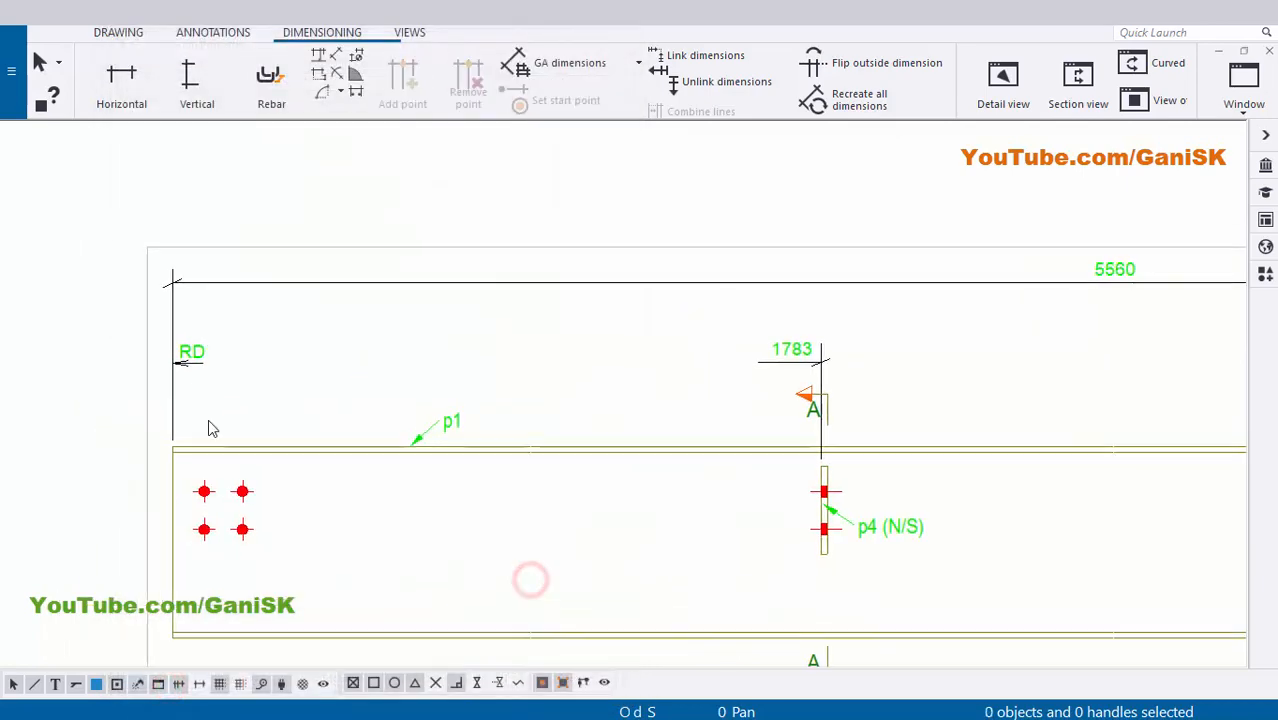
{"action": "scroll", "coordinate": [270, 376], "scroll_direction": "down", "scroll_amount": 3}
{"action": "scroll", "coordinate": [757, 434], "scroll_direction": "up", "scroll_amount": 6}
{"action": "left_click", "coordinate": [822, 350]}
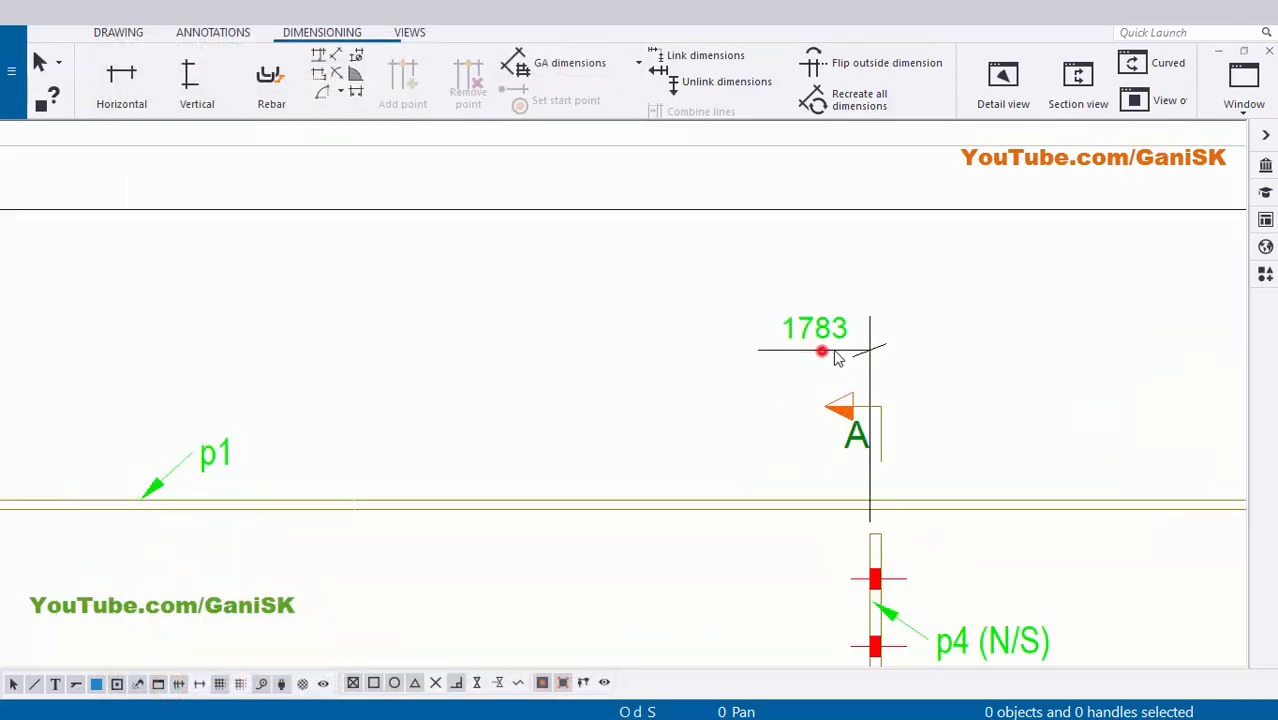
{"action": "left_click_drag", "start_coordinate": [833, 335], "coordinate": [823, 377]}
{"action": "left_click", "coordinate": [1067, 404]}
{"action": "scroll", "coordinate": [890, 450], "scroll_direction": "up", "scroll_amount": 1}
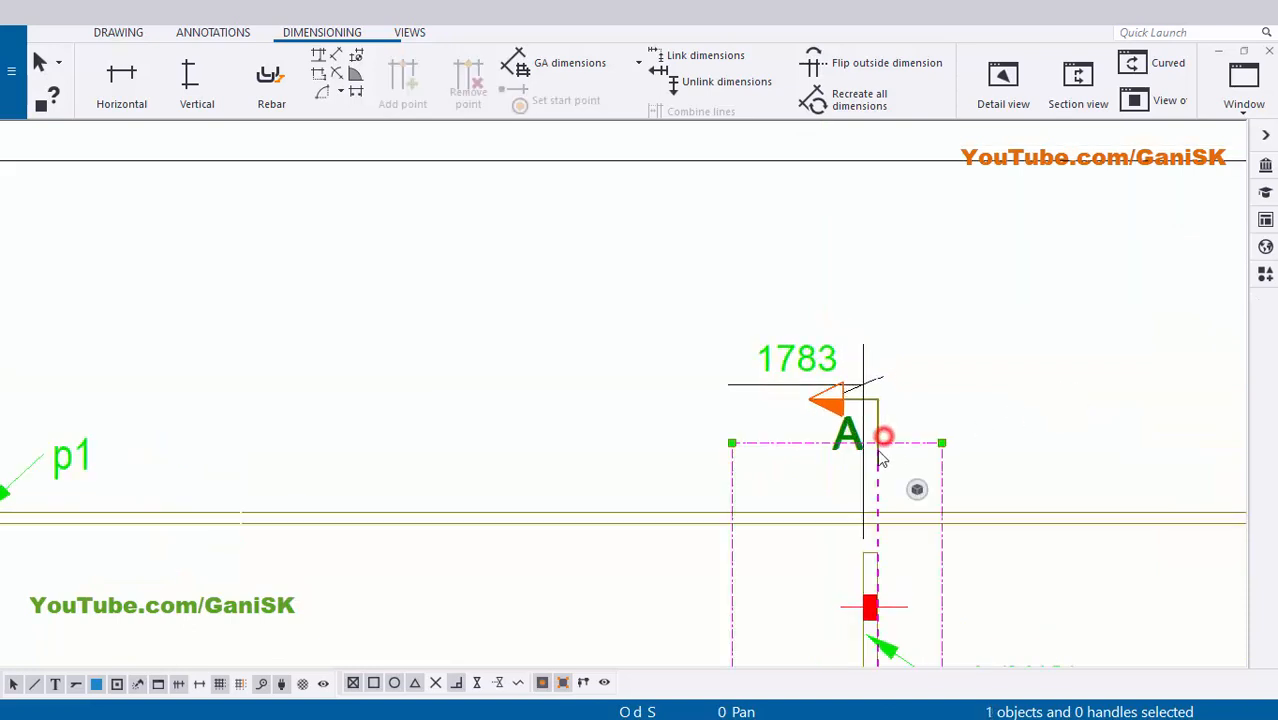
{"action": "left_click_drag", "start_coordinate": [884, 440], "coordinate": [886, 332]}
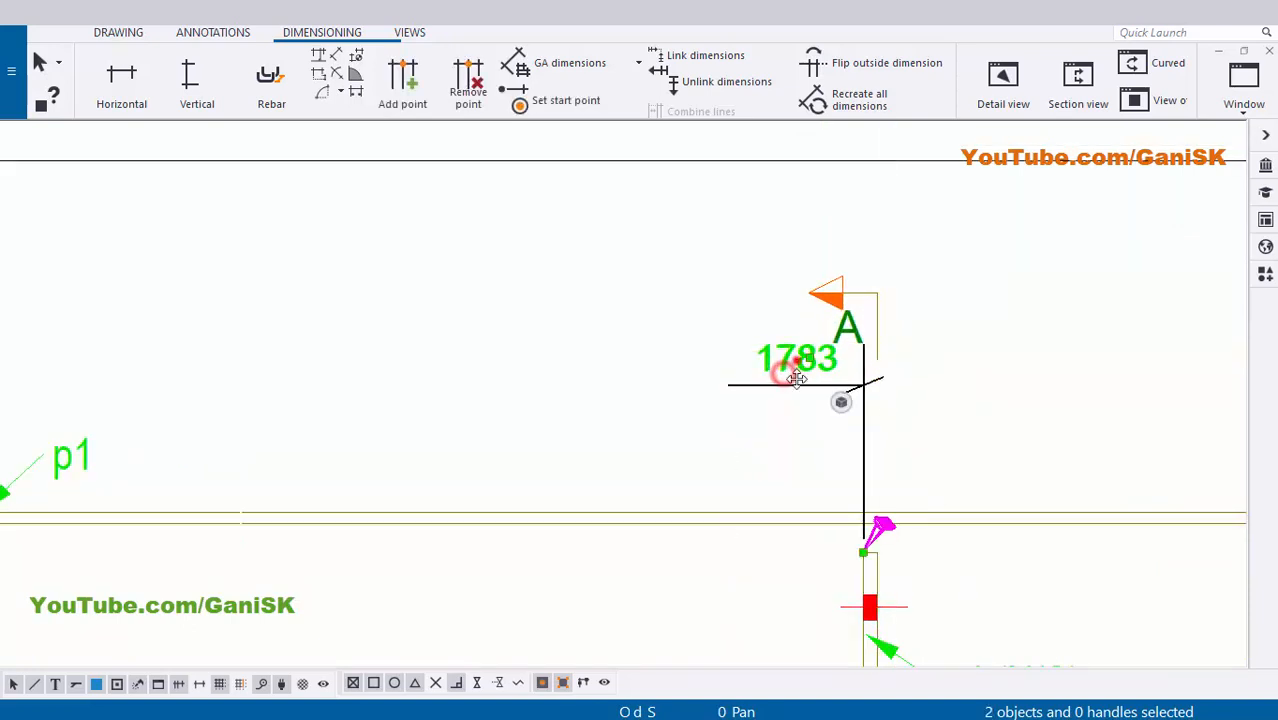
{"action": "left_click_drag", "start_coordinate": [797, 378], "coordinate": [797, 432]}
{"action": "left_click", "coordinate": [1014, 390]}
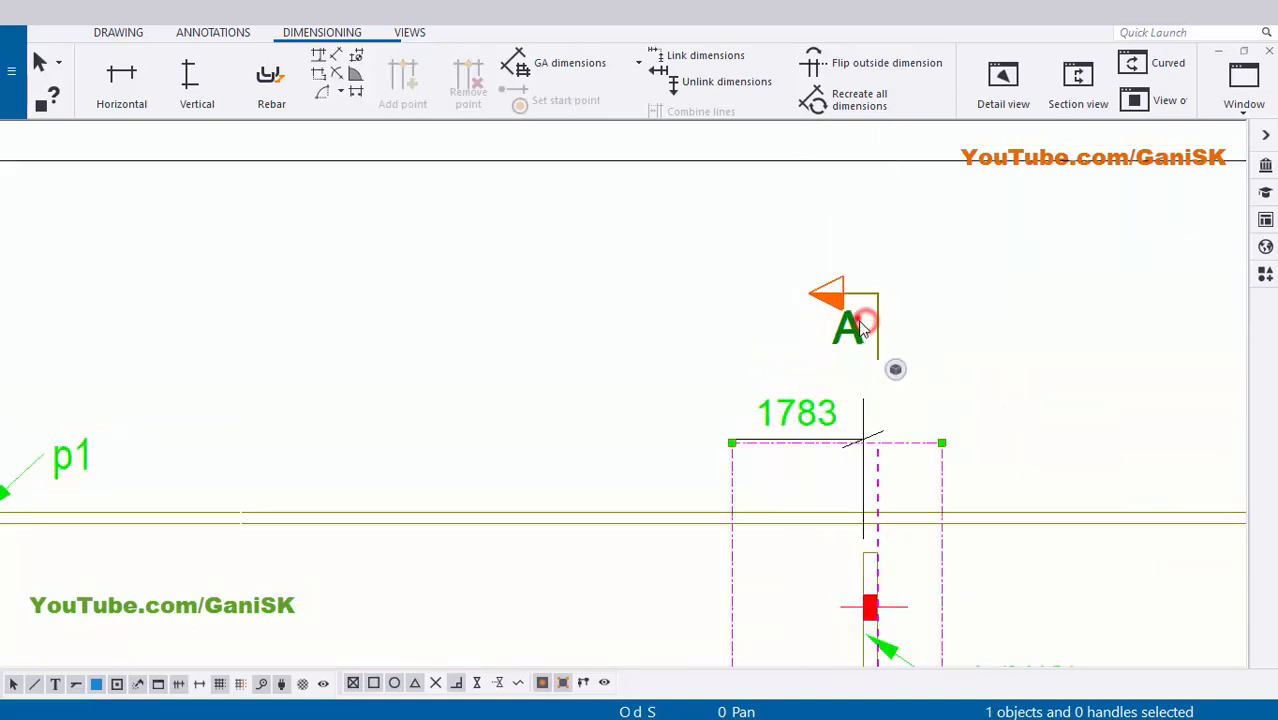
{"action": "left_click", "coordinate": [1067, 354]}
{"action": "scroll", "coordinate": [1081, 433], "scroll_direction": "down", "scroll_amount": 3}
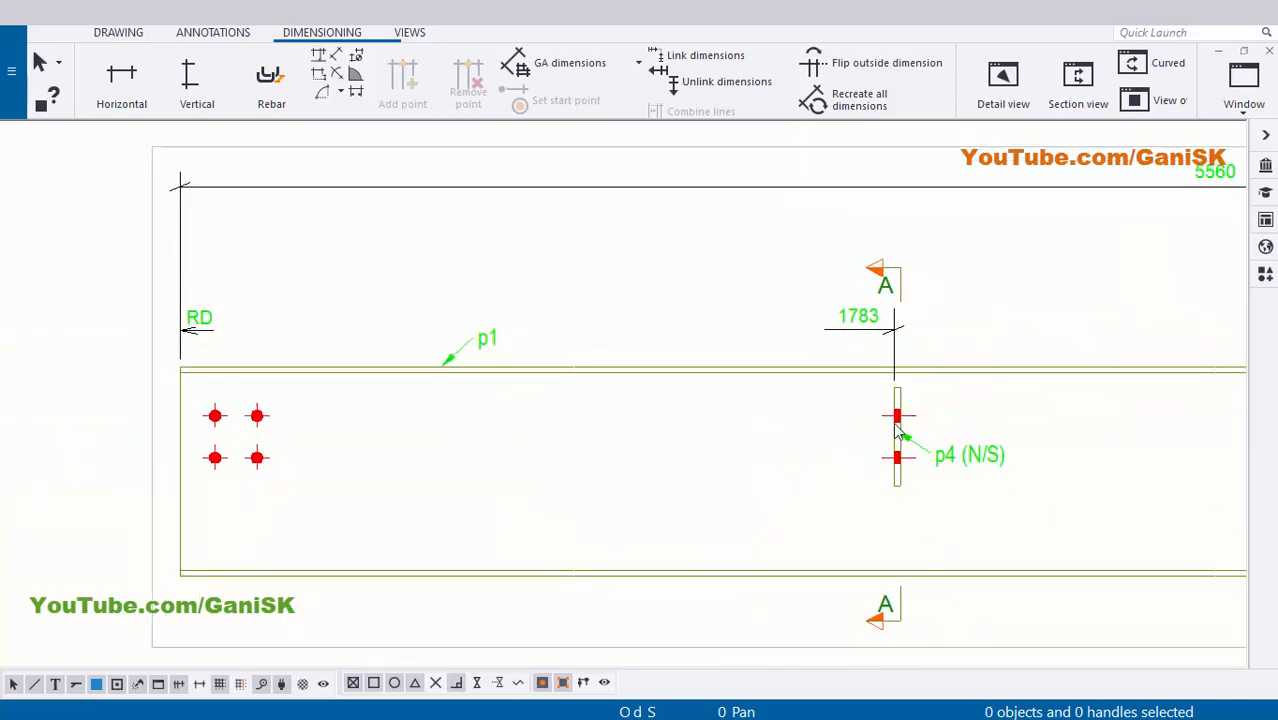
Set the section A symbol's horizontal cutting-line offset to 8.00 to shift both marks away from the first p4 plate's dimension
{"action": "scroll", "coordinate": [912, 360], "scroll_direction": "up", "scroll_amount": 1}
{"action": "scroll", "coordinate": [819, 433], "scroll_direction": "up", "scroll_amount": 4}
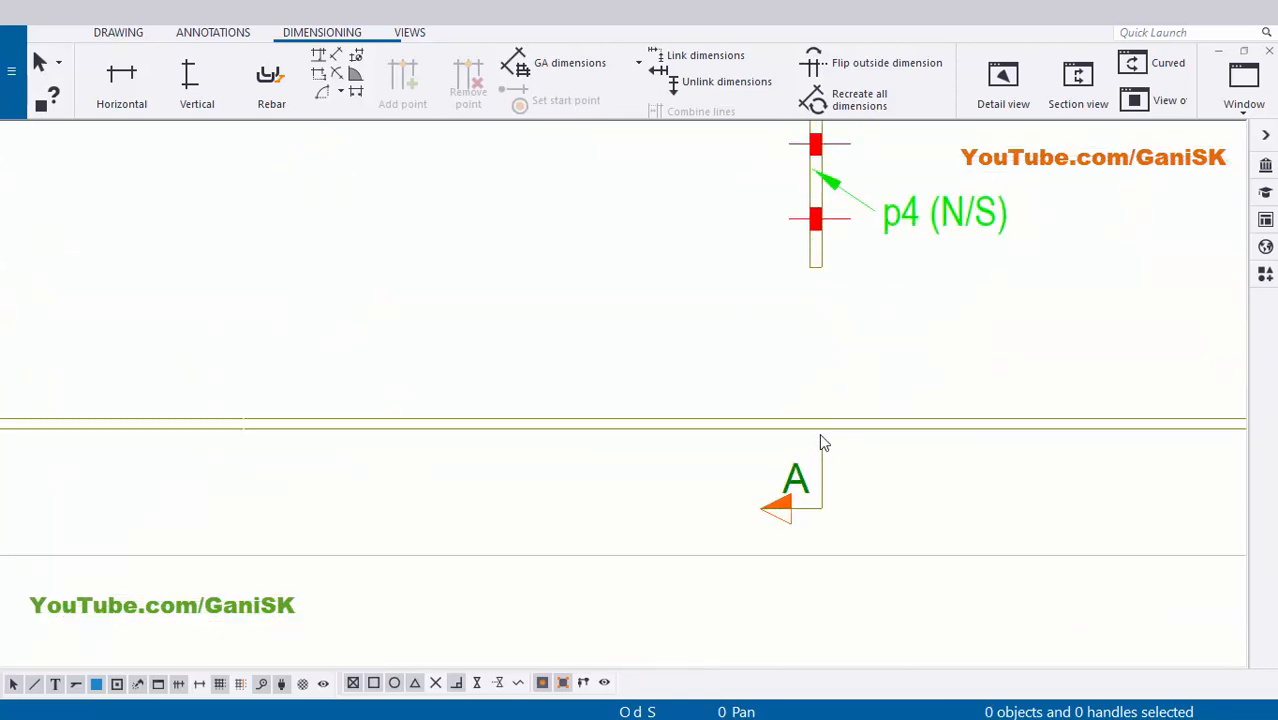
{"action": "scroll", "coordinate": [812, 496], "scroll_direction": "down", "scroll_amount": 2}
{"action": "scroll", "coordinate": [1015, 487], "scroll_direction": "down", "scroll_amount": 3}
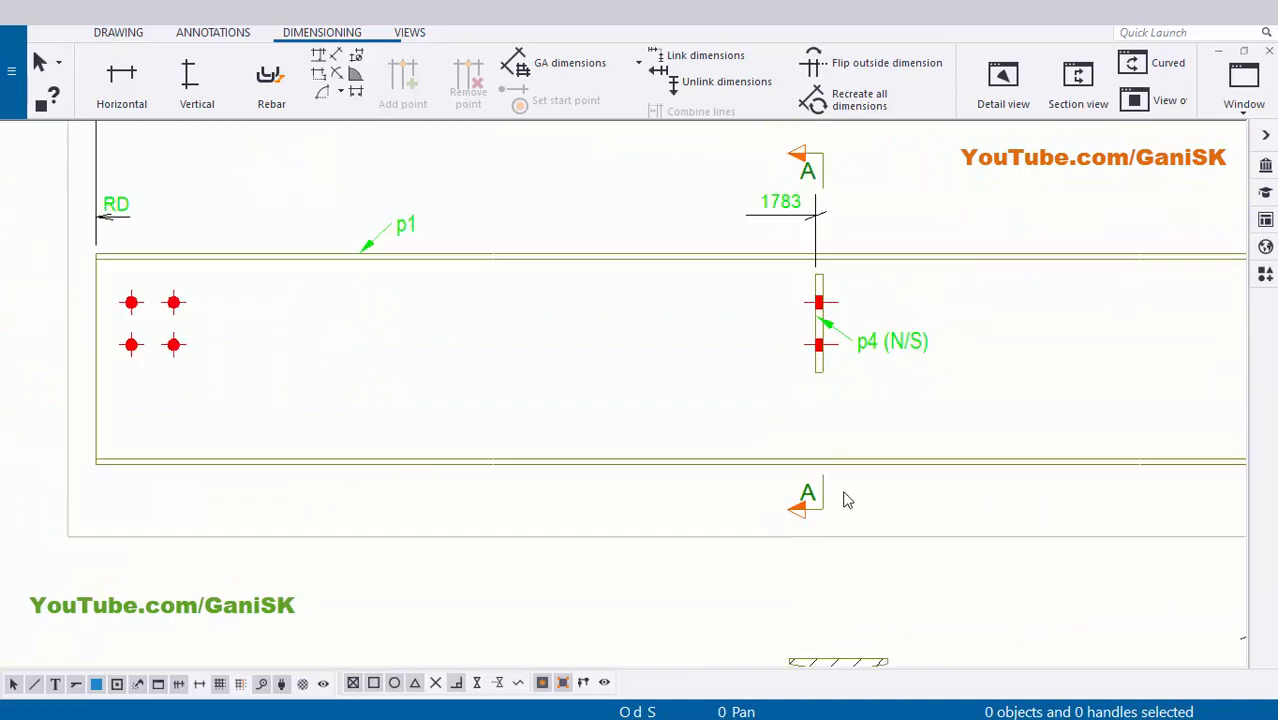
{"action": "scroll", "coordinate": [793, 511], "scroll_direction": "up", "scroll_amount": 2}
{"action": "left_click", "coordinate": [762, 510]}
{"action": "double_click", "coordinate": [762, 510]}
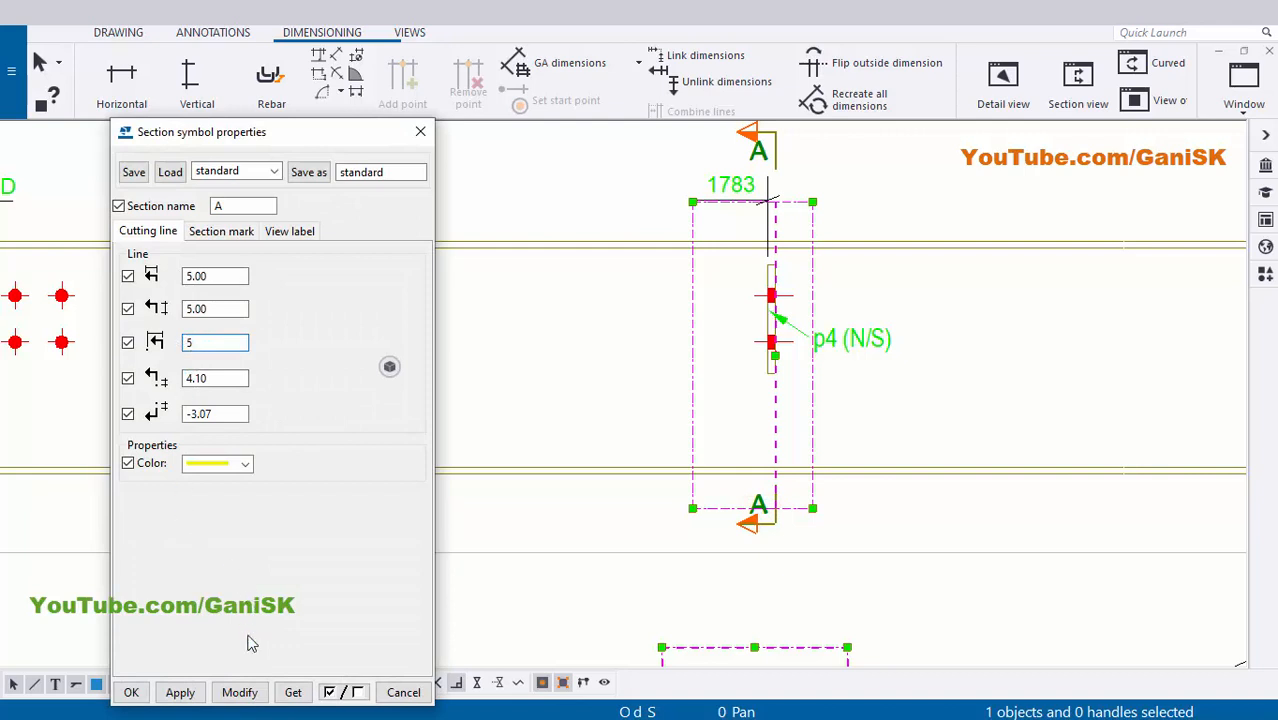
{"action": "type", "text": "5"}
{"action": "left_click", "coordinate": [240, 692]}
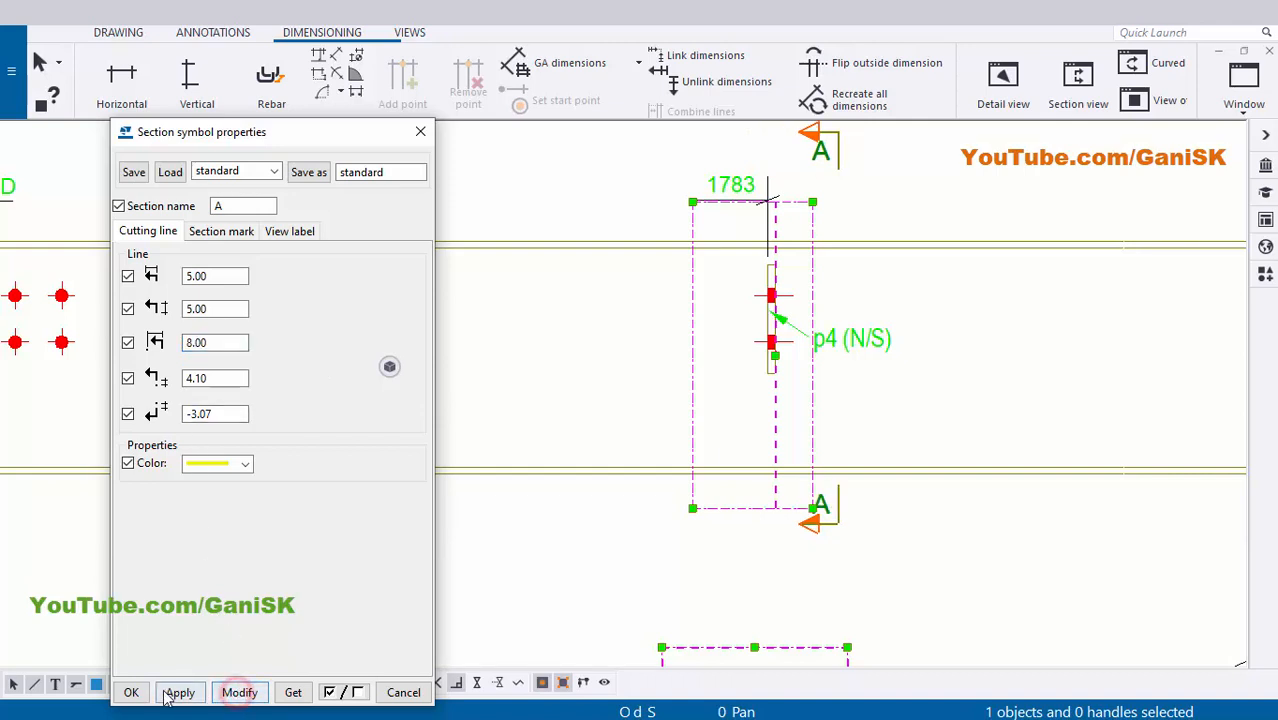
{"action": "left_click", "coordinate": [122, 694]}
{"action": "left_click", "coordinate": [525, 366]}
Move the upper section A symbol down beside the first p4 plate's running dimension
{"action": "mouse_move", "coordinate": [844, 206]}
{"action": "middle_mouse_down"}
{"action": "mouse_move", "coordinate": [736, 217]}
{"action": "mouse_move", "coordinate": [708, 300]}
{"action": "middle_mouse_up"}
{"action": "scroll", "coordinate": [727, 176], "scroll_direction": "up", "scroll_amount": 1}
{"action": "scroll", "coordinate": [708, 300], "scroll_direction": "up", "scroll_amount": 1}
{"action": "left_click", "coordinate": [699, 254]}
{"action": "left_click_drag", "start_coordinate": [699, 254], "coordinate": [680, 338]}
{"action": "left_click", "coordinate": [808, 348]}
{"action": "scroll", "coordinate": [760, 420], "scroll_direction": "down", "scroll_amount": 1}
{"action": "middle_click_drag", "start_coordinate": [760, 420], "coordinate": [711, 217]}
{"action": "scroll", "coordinate": [687, 472], "scroll_direction": "up", "scroll_amount": 1}
{"action": "left_click", "coordinate": [650, 463]}
{"action": "left_click", "coordinate": [822, 303]}
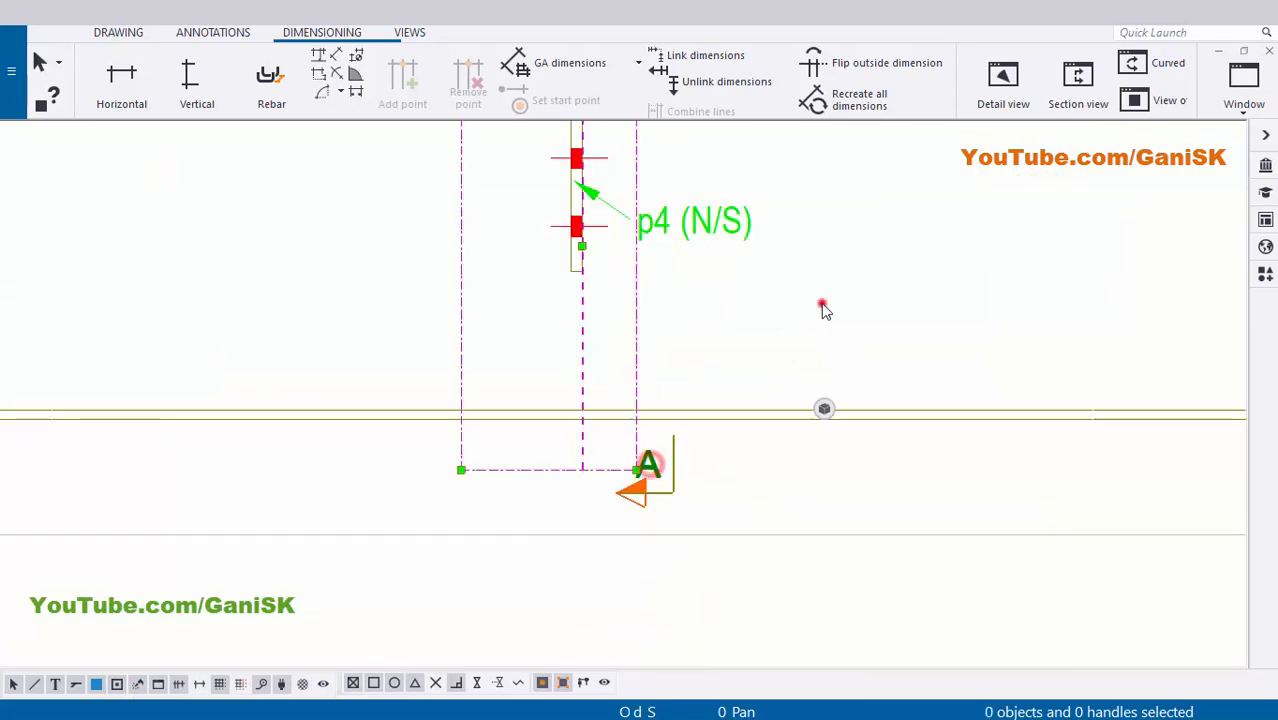
{"action": "scroll", "coordinate": [765, 440], "scroll_direction": "down", "scroll_amount": 1}
{"action": "middle_click_drag", "start_coordinate": [765, 440], "coordinate": [741, 543]}
{"action": "scroll", "coordinate": [639, 288], "scroll_direction": "up", "scroll_amount": 2}
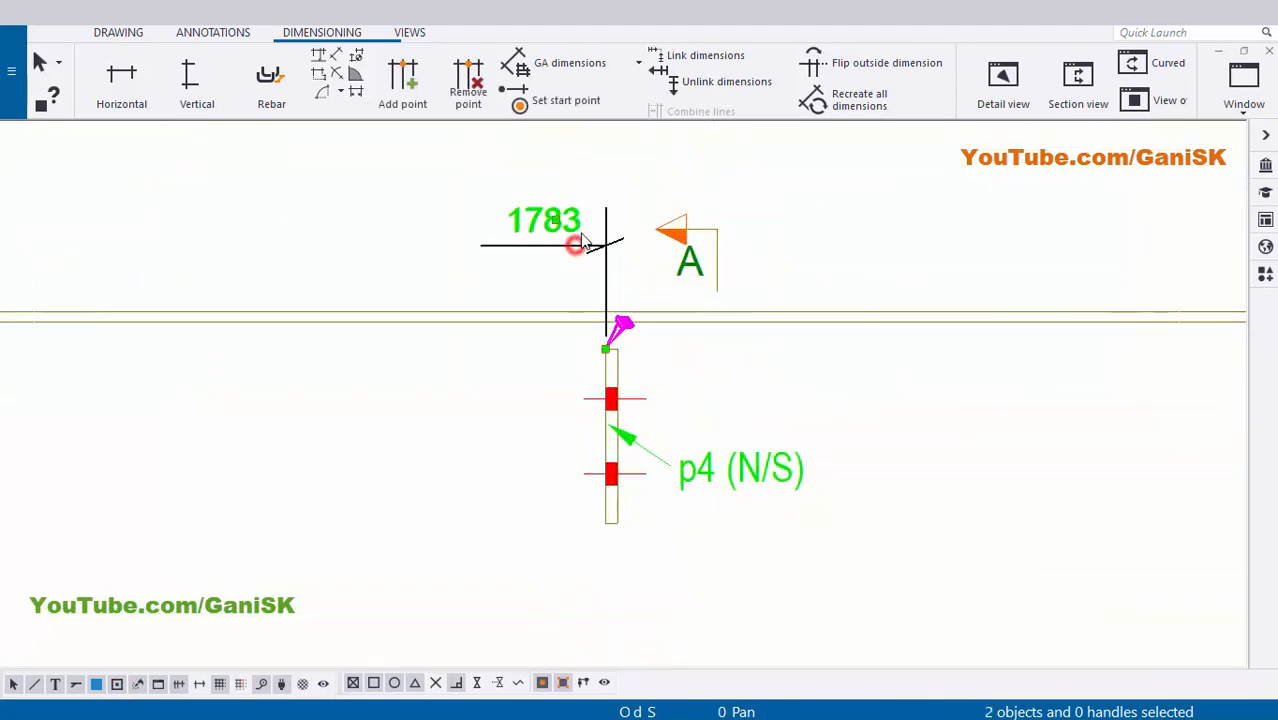
{"action": "left_click", "coordinate": [1028, 200]}
Examine the running dimensions from the RD point to both p4 plates, along with the end holes and section A symbols
{"action": "scroll", "coordinate": [870, 292], "scroll_direction": "down", "scroll_amount": 2}
{"action": "middle_click_drag", "start_coordinate": [935, 325], "coordinate": [713, 305]}
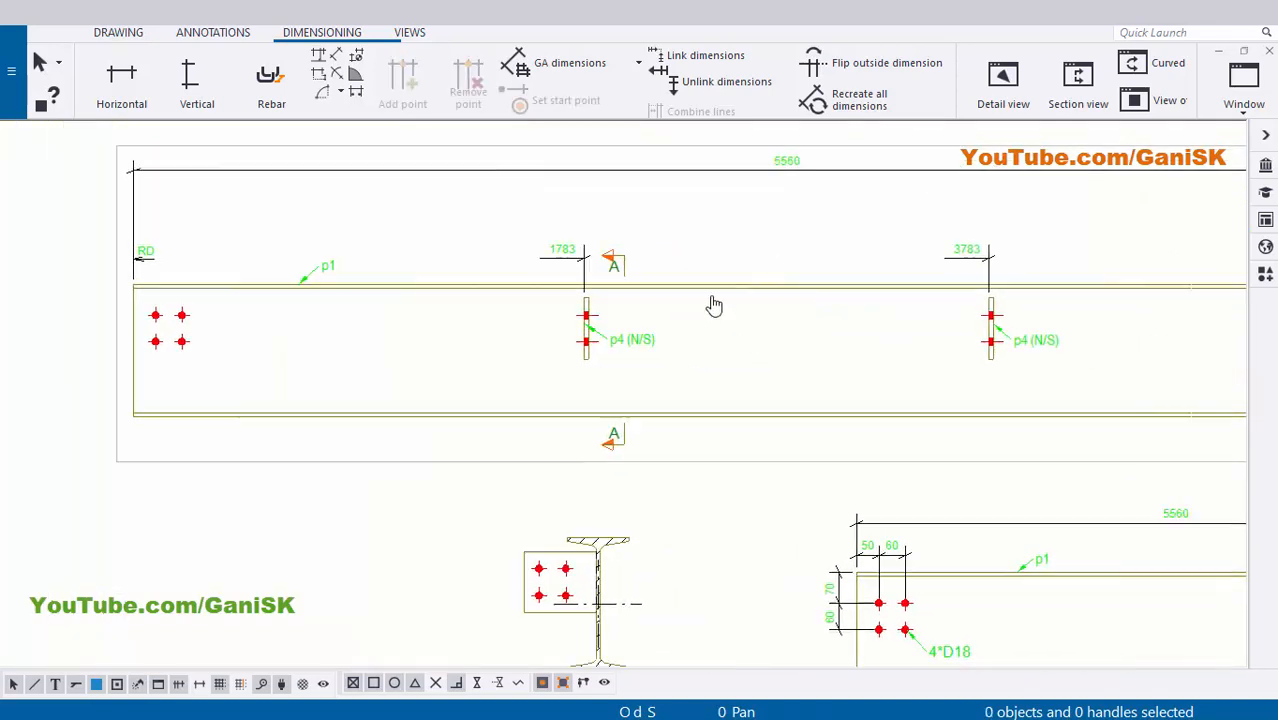
{"action": "scroll", "coordinate": [157, 328], "scroll_direction": "up", "scroll_amount": 5}
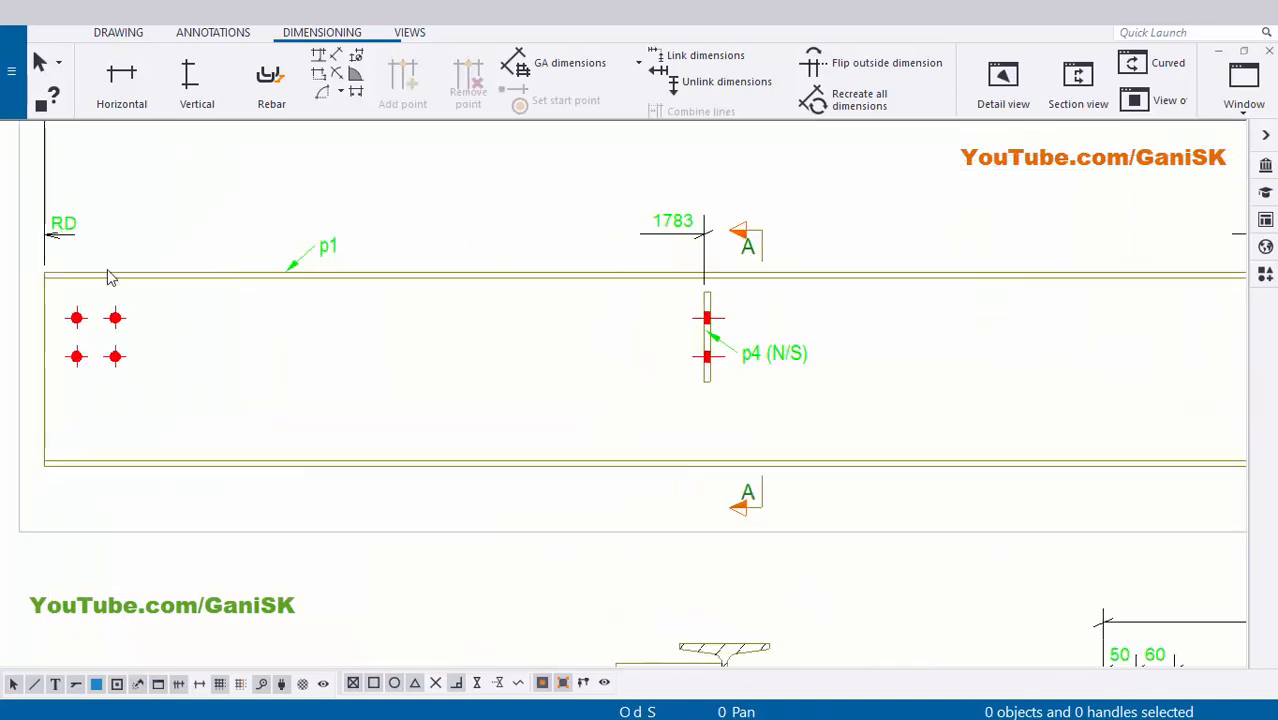
{"action": "scroll", "coordinate": [390, 309], "scroll_direction": "down", "scroll_amount": 2}
{"action": "middle_click_drag", "start_coordinate": [730, 330], "coordinate": [407, 351]}
{"action": "scroll", "coordinate": [739, 280], "scroll_direction": "up", "scroll_amount": 7}
{"action": "scroll", "coordinate": [553, 322], "scroll_direction": "down", "scroll_amount": 2}
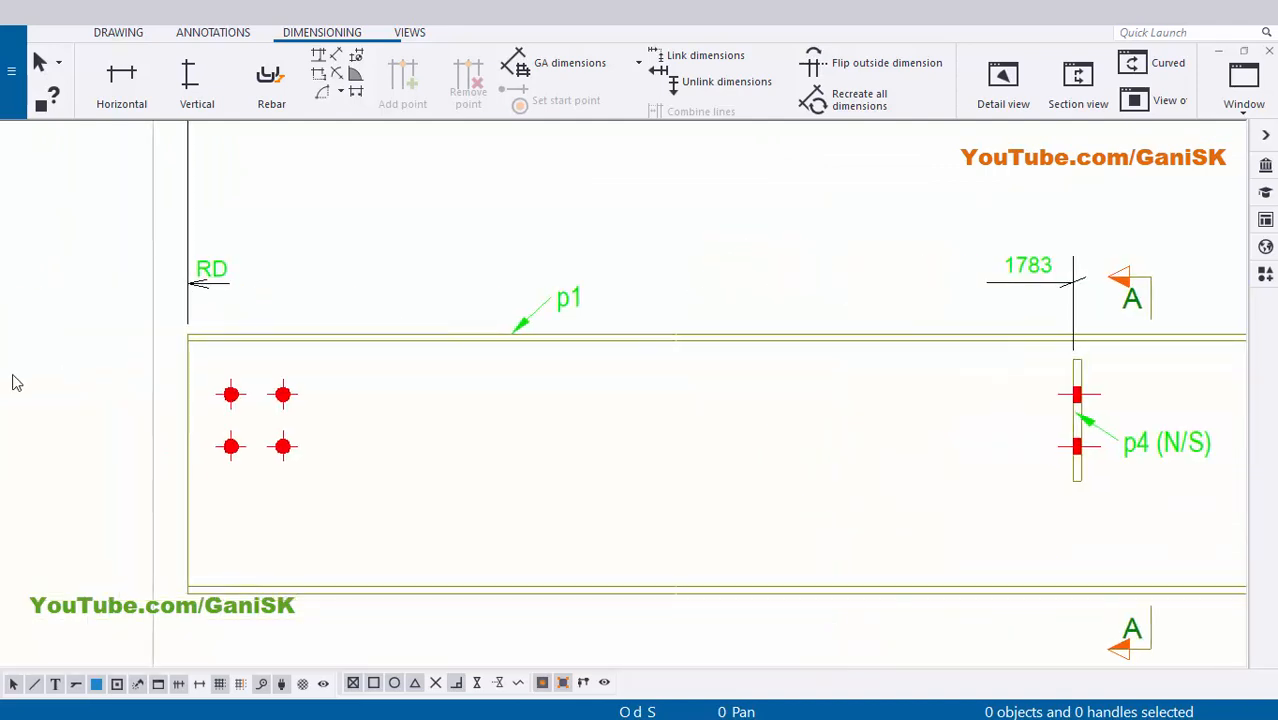
{"action": "scroll", "coordinate": [222, 337], "scroll_direction": "up", "scroll_amount": 4}
{"action": "scroll", "coordinate": [341, 355], "scroll_direction": "down", "scroll_amount": 2}
{"action": "middle_click_drag", "start_coordinate": [733, 365], "coordinate": [322, 385]}
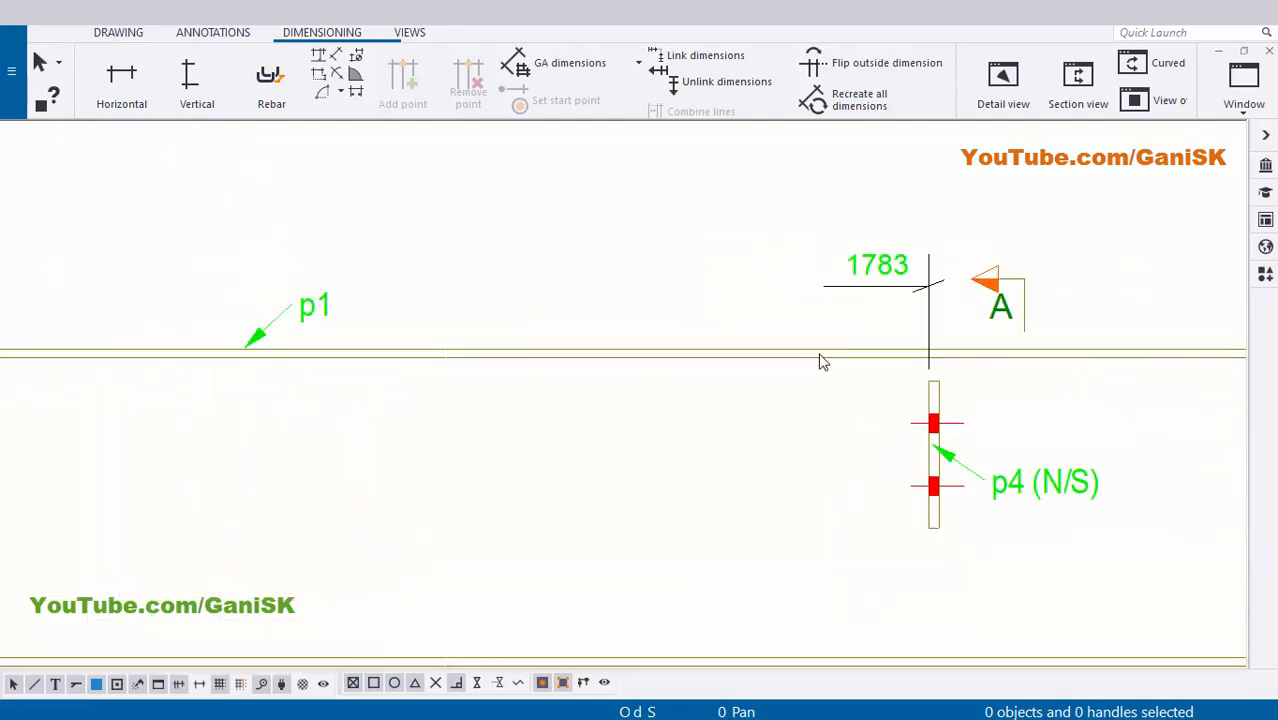
{"action": "scroll", "coordinate": [871, 380], "scroll_direction": "up", "scroll_amount": 5}
{"action": "scroll", "coordinate": [993, 384], "scroll_direction": "down", "scroll_amount": 4}
{"action": "middle_click_drag", "start_coordinate": [896, 394], "coordinate": [236, 392]}
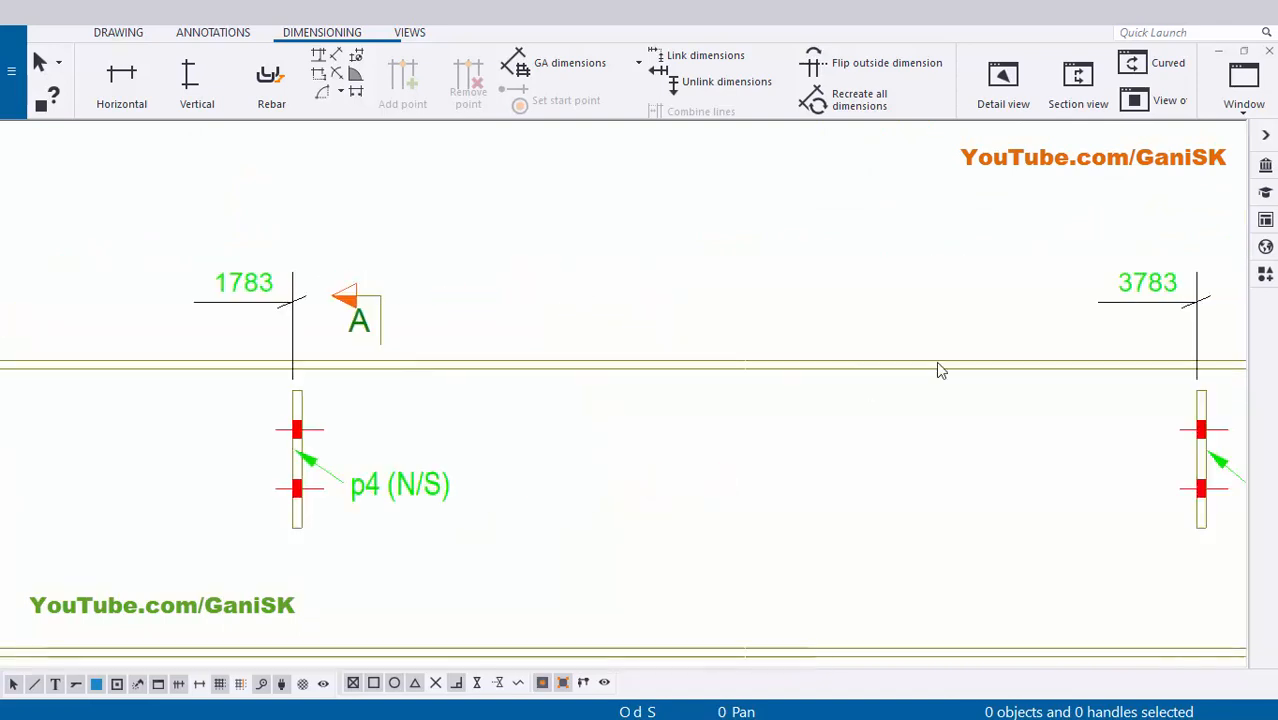
{"action": "middle_click_drag", "start_coordinate": [936, 362], "coordinate": [716, 370]}
{"action": "scroll", "coordinate": [975, 289], "scroll_direction": "up", "scroll_amount": 3}
{"action": "scroll", "coordinate": [928, 308], "scroll_direction": "down", "scroll_amount": 3}
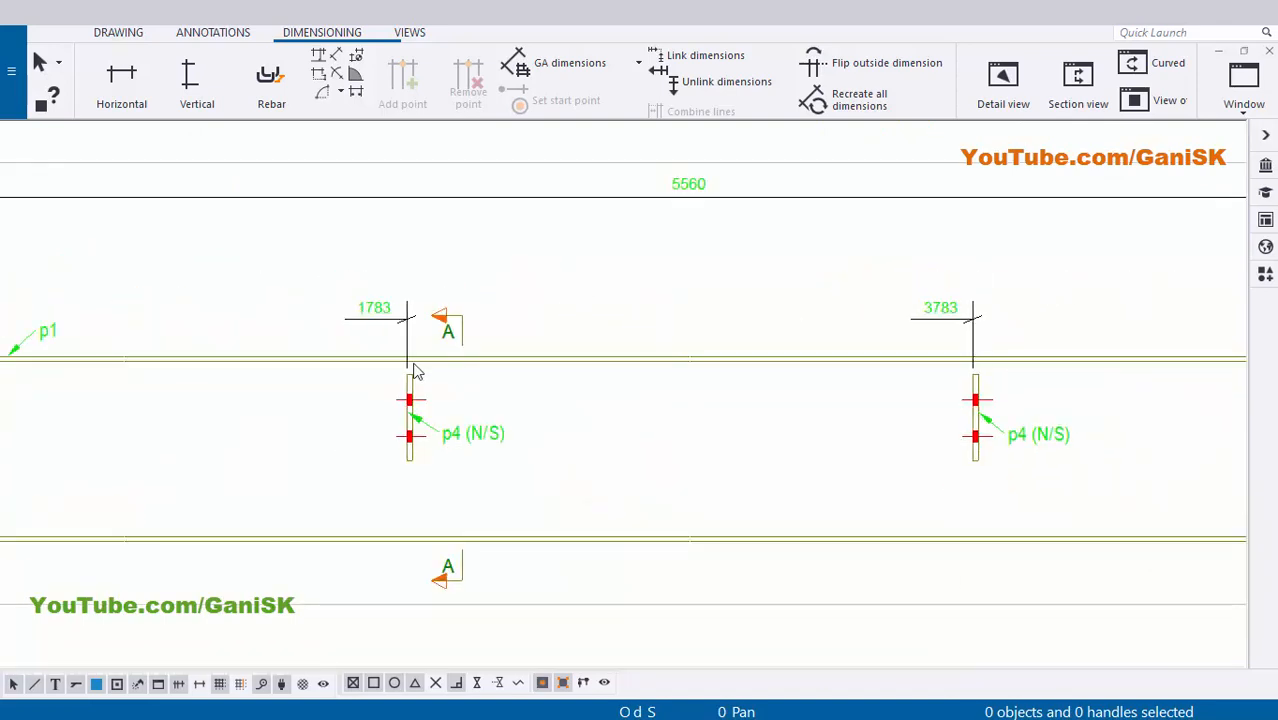
{"action": "scroll", "coordinate": [294, 340], "scroll_direction": "down", "scroll_amount": 1}
{"action": "middle_click_drag", "start_coordinate": [165, 372], "coordinate": [605, 374]}
{"action": "scroll", "coordinate": [406, 368], "scroll_direction": "up", "scroll_amount": 1}
{"action": "scroll", "coordinate": [394, 353], "scroll_direction": "up", "scroll_amount": 3}
{"action": "scroll", "coordinate": [401, 341], "scroll_direction": "down", "scroll_amount": 2}
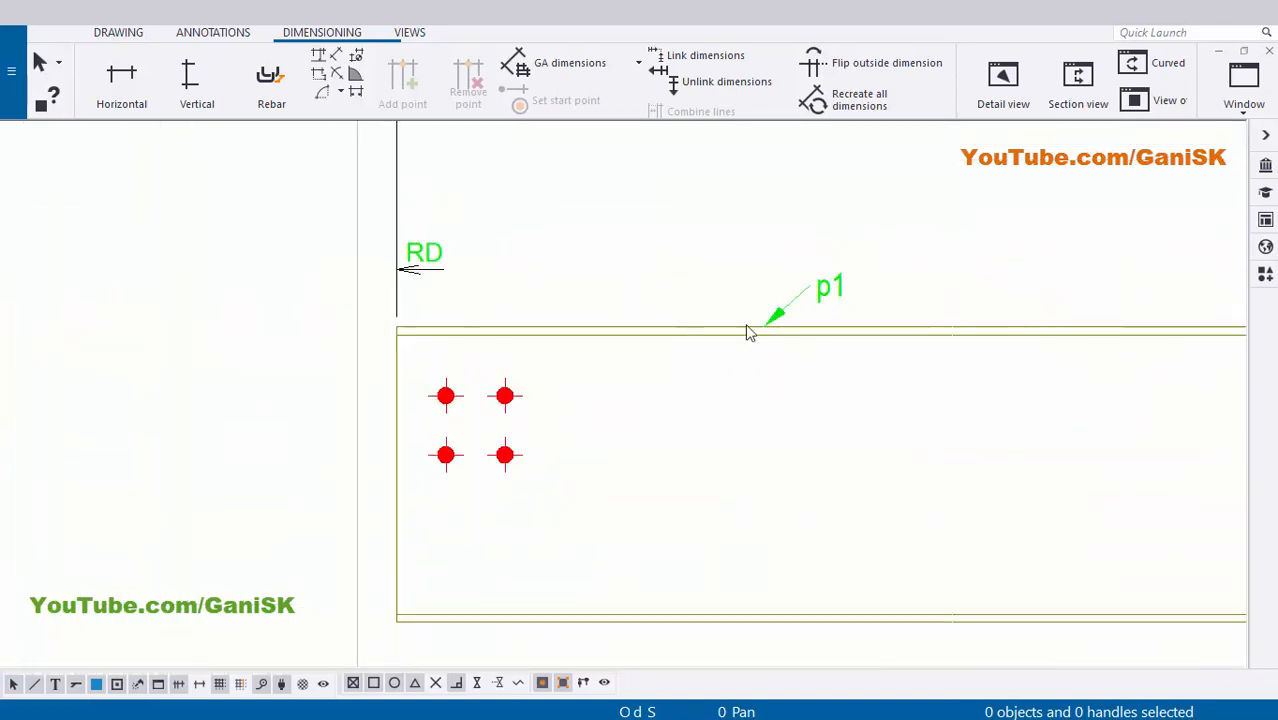
Lower the overall beam length dimension line closer to the running dimensions in the main view
{"action": "scroll", "coordinate": [760, 350], "scroll_direction": "down", "scroll_amount": 2}
{"action": "middle_click_drag", "start_coordinate": [1102, 378], "coordinate": [466, 405]}
{"action": "scroll", "coordinate": [1094, 382], "scroll_direction": "up", "scroll_amount": 2}
{"action": "scroll", "coordinate": [1096, 385], "scroll_direction": "up", "scroll_amount": 1}
{"action": "scroll", "coordinate": [1096, 385], "scroll_direction": "down", "scroll_amount": 4}
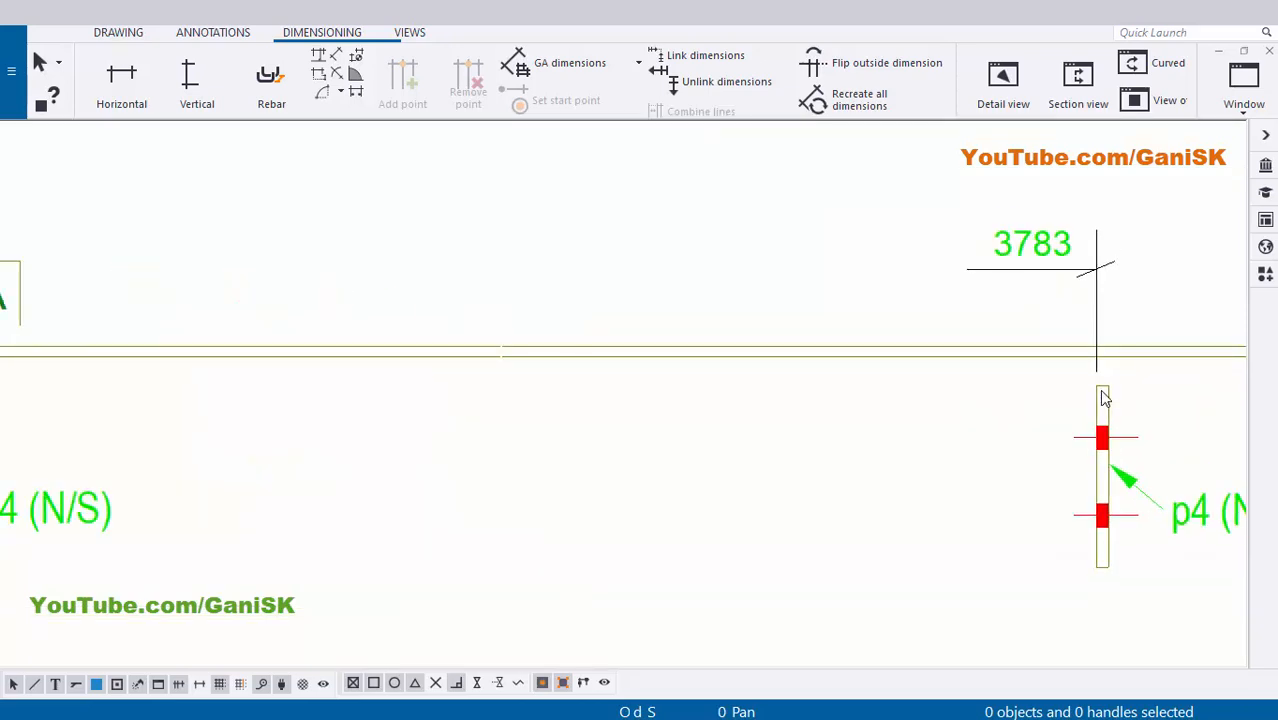
{"action": "scroll", "coordinate": [771, 366], "scroll_direction": "down", "scroll_amount": 1}
{"action": "scroll", "coordinate": [771, 366], "scroll_direction": "up", "scroll_amount": 2}
{"action": "scroll", "coordinate": [790, 334], "scroll_direction": "up", "scroll_amount": 1}
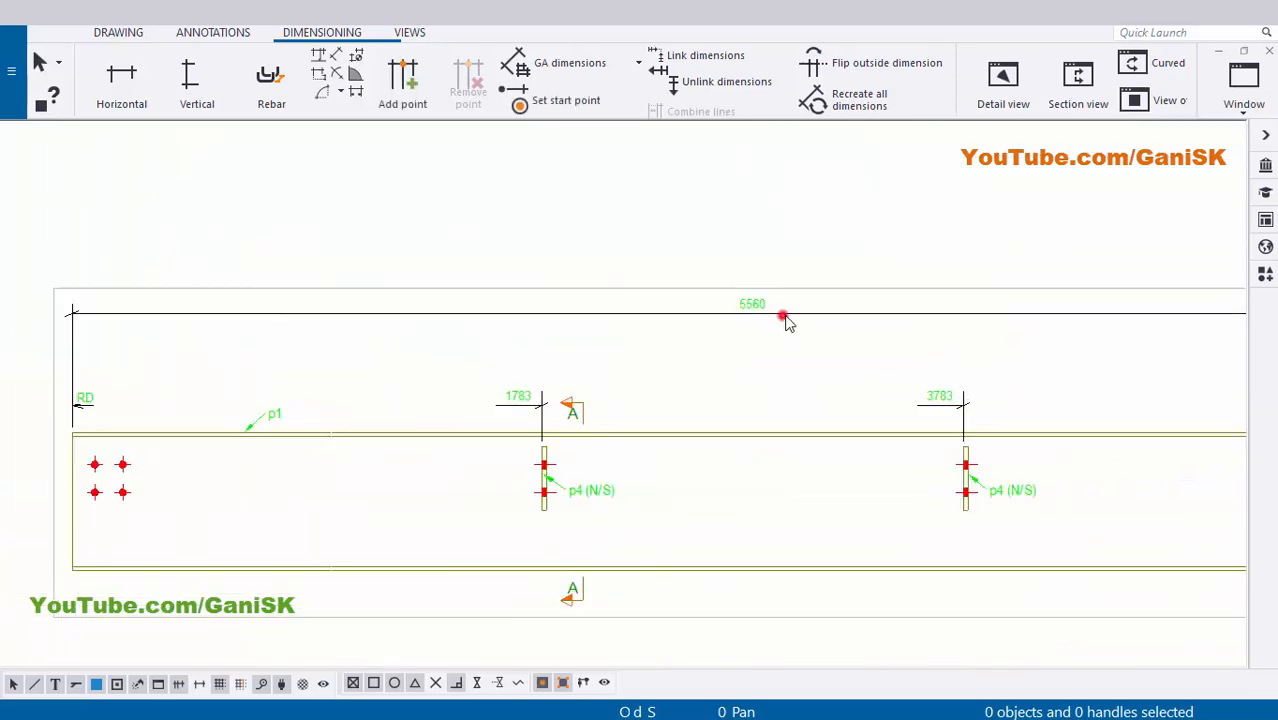
{"action": "left_click_drag", "start_coordinate": [795, 318], "coordinate": [796, 352]}
{"action": "left_click", "coordinate": [775, 400]}
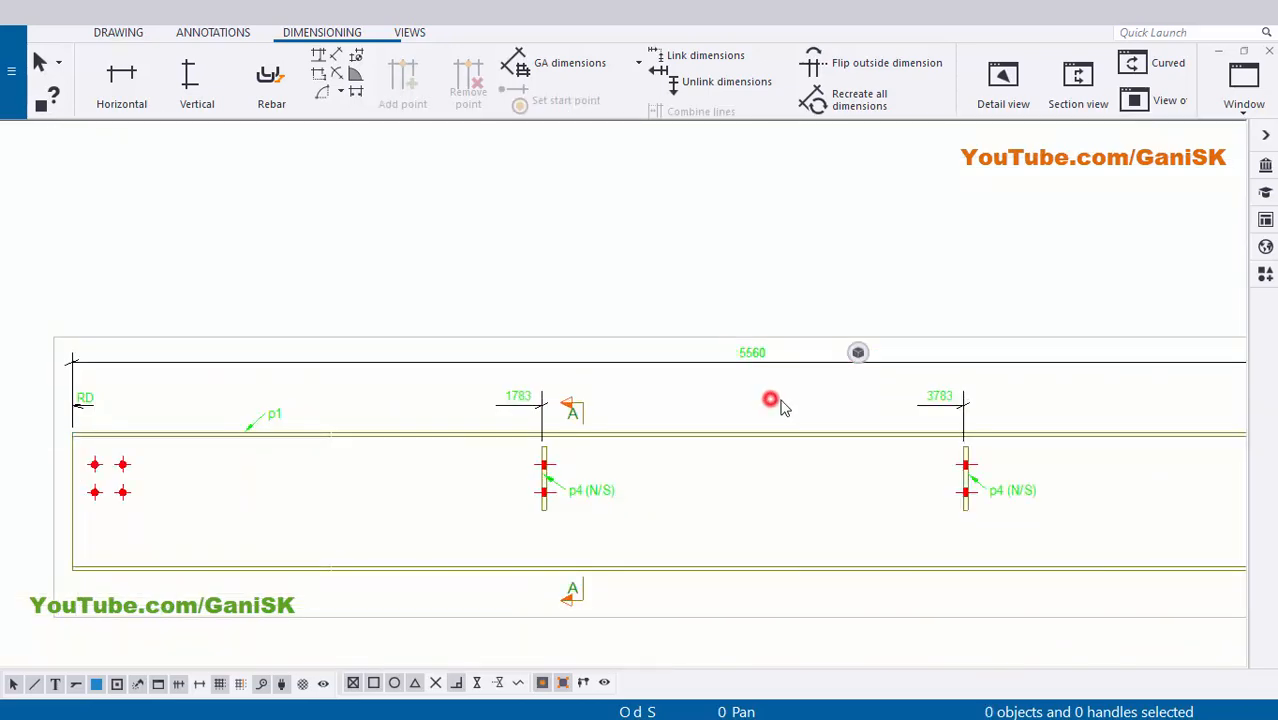
Add a vertical dimension from the beam's top edge to both holes of the first p4 plate, placed left of the plate
{"action": "scroll", "coordinate": [685, 366], "scroll_direction": "down", "scroll_amount": 2}
{"action": "scroll", "coordinate": [583, 370], "scroll_direction": "up", "scroll_amount": 1}
{"action": "scroll", "coordinate": [583, 370], "scroll_direction": "up", "scroll_amount": 4}
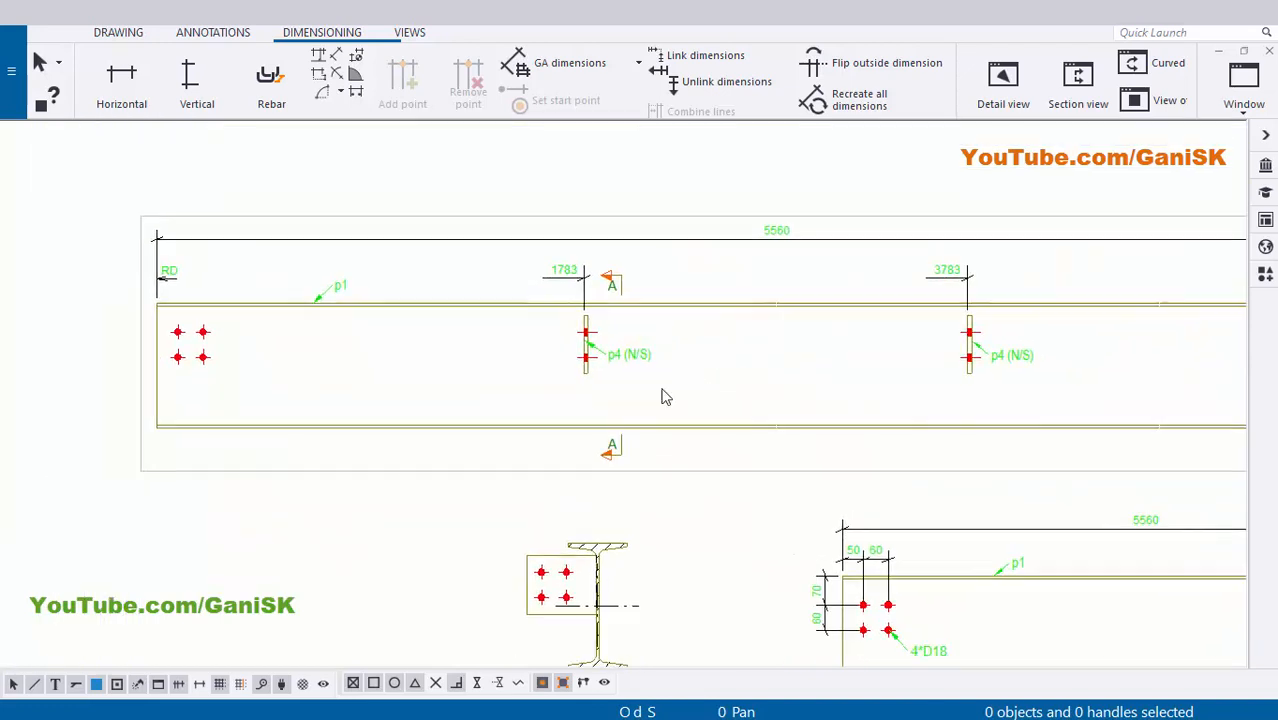
{"action": "scroll", "coordinate": [597, 303], "scroll_direction": "up", "scroll_amount": 1}
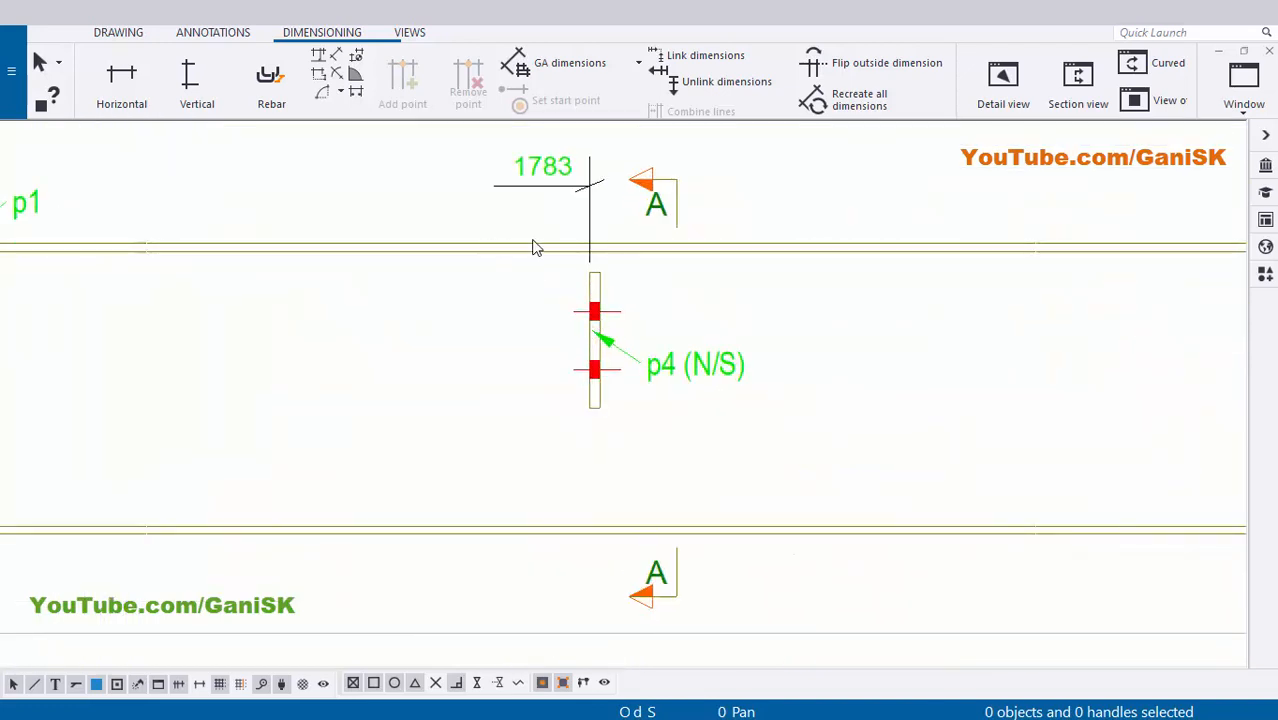
{"action": "scroll", "coordinate": [535, 252], "scroll_direction": "up", "scroll_amount": 1}
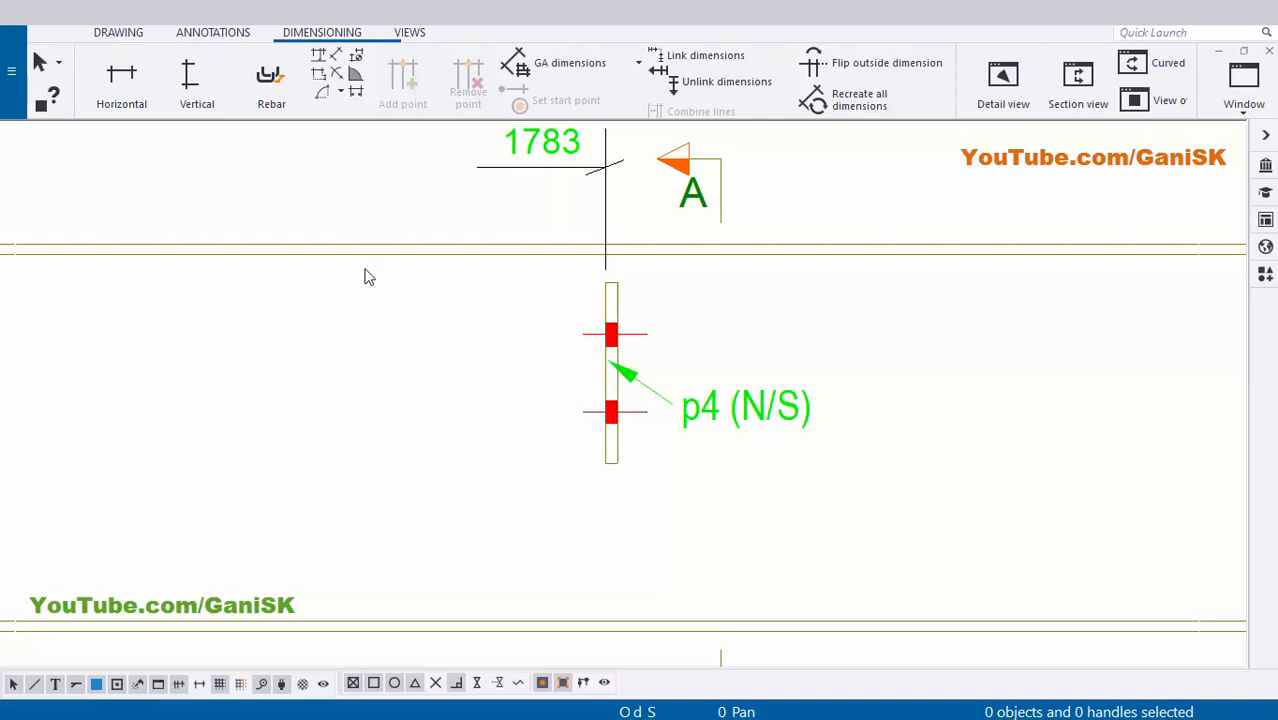
{"action": "left_click", "coordinate": [211, 90]}
{"action": "scroll", "coordinate": [556, 240], "scroll_direction": "up", "scroll_amount": 3}
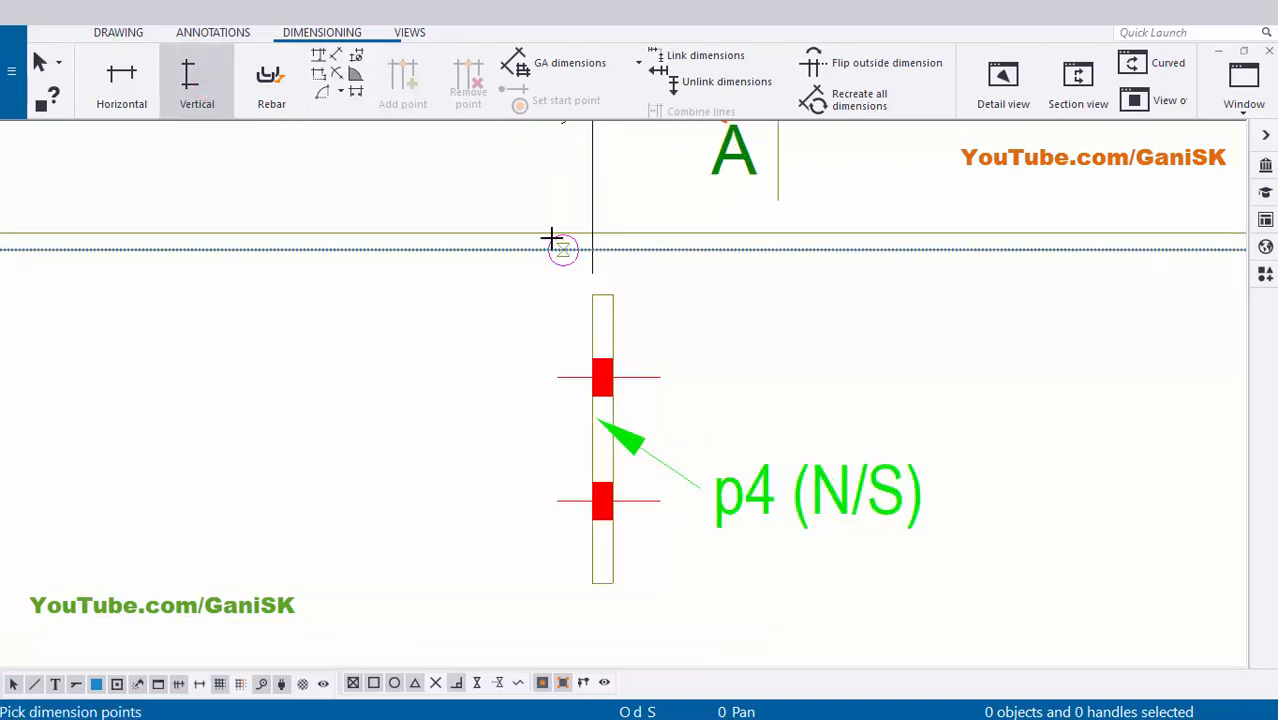
{"action": "middle_click_drag", "start_coordinate": [580, 400], "coordinate": [556, 342]}
{"action": "left_click", "coordinate": [560, 365]}
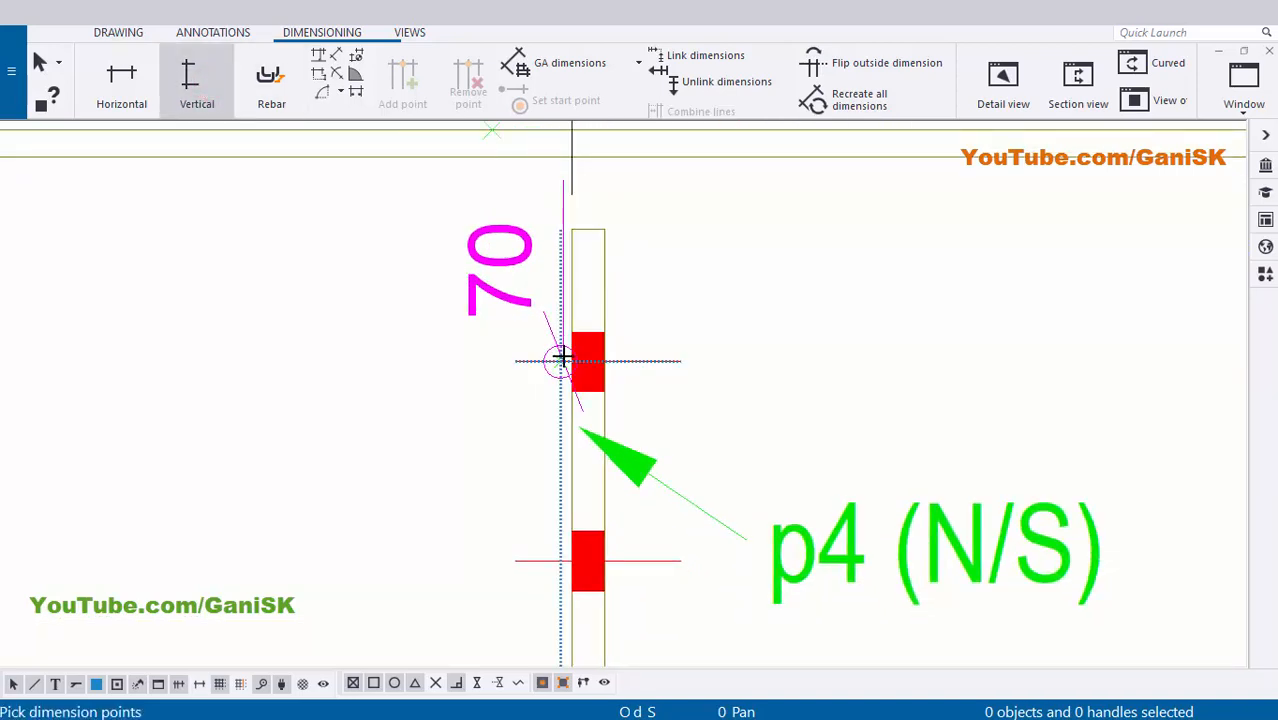
{"action": "middle_click_drag", "start_coordinate": [512, 430], "coordinate": [542, 331]}
{"action": "scroll", "coordinate": [548, 350], "scroll_direction": "up", "scroll_amount": 3}
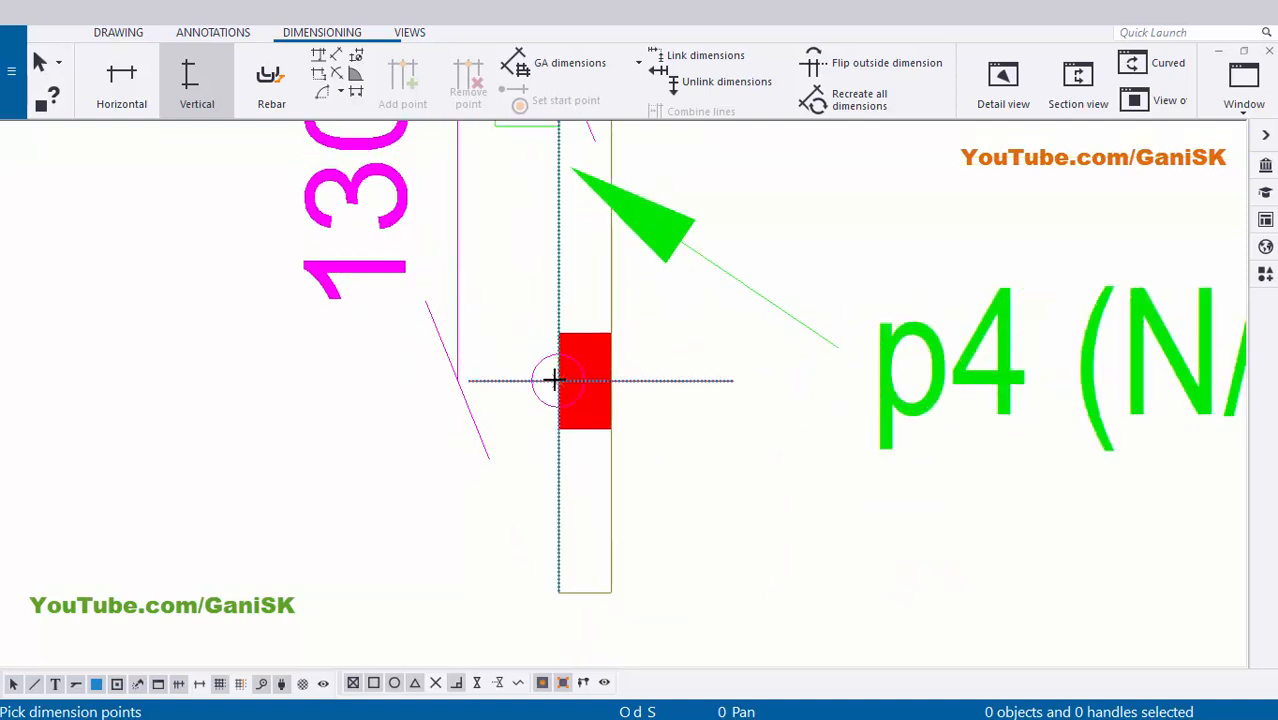
{"action": "left_click", "coordinate": [573, 375]}
{"action": "scroll", "coordinate": [365, 276], "scroll_direction": "down", "scroll_amount": 2}
{"action": "middle_click_drag", "start_coordinate": [298, 262], "coordinate": [508, 377]}
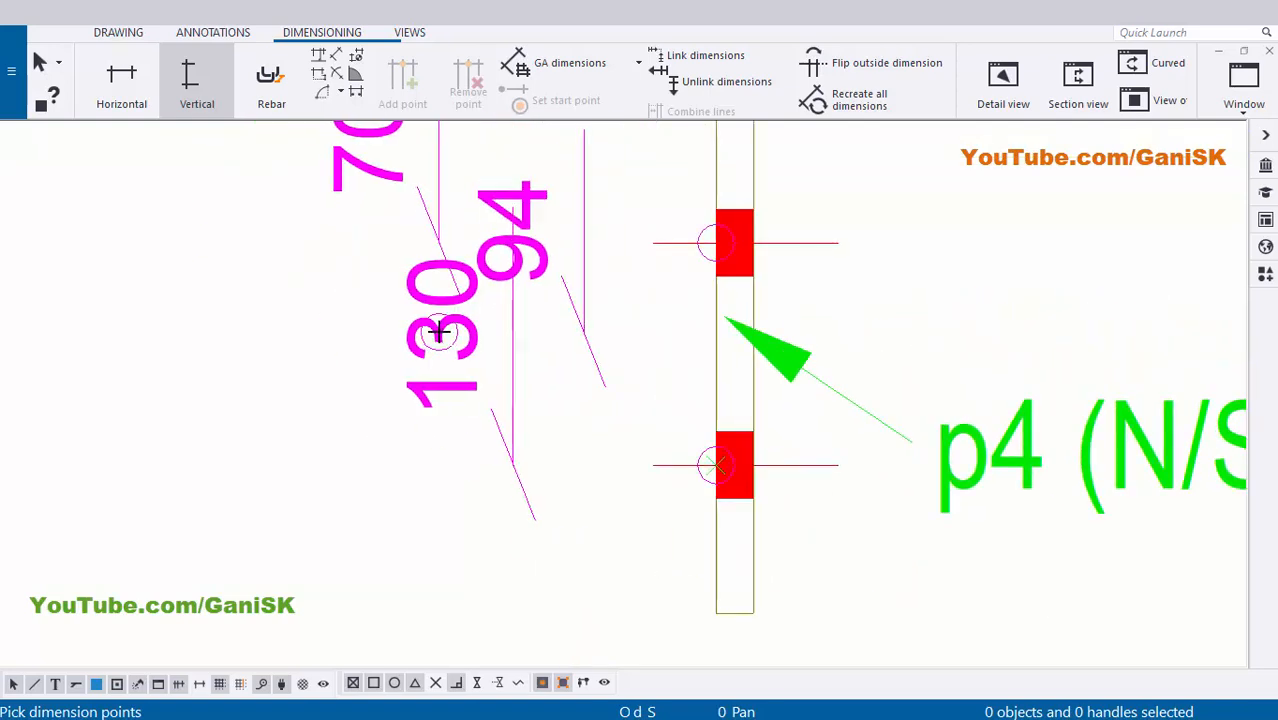
{"action": "middle_click", "coordinate": [439, 334]}
{"action": "scroll", "coordinate": [439, 334], "scroll_direction": "down", "scroll_amount": 3}
{"action": "scroll", "coordinate": [520, 309], "scroll_direction": "down", "scroll_amount": 2}
{"action": "right_click", "coordinate": [848, 150]}
{"action": "left_click", "coordinate": [866, 150]}
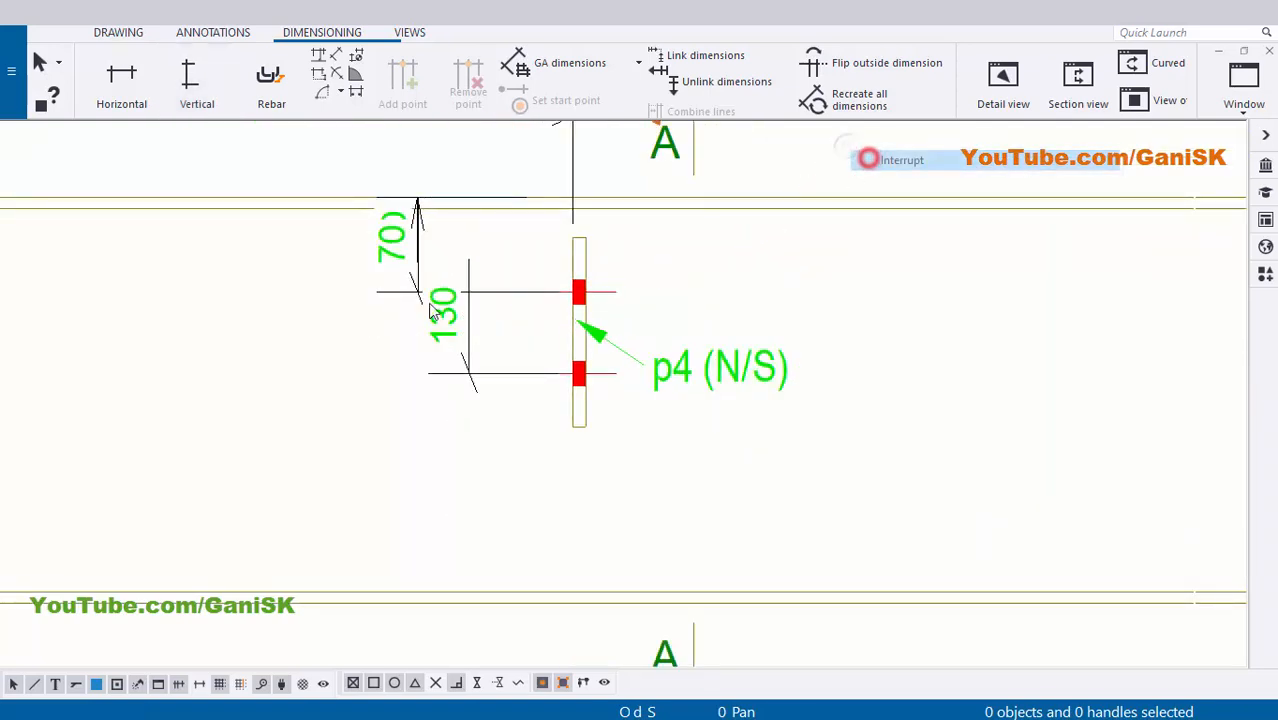
Change the first p4 plate's vertical hole dimension to the point-to-point chain straight type
{"action": "middle_click_drag", "start_coordinate": [459, 315], "coordinate": [551, 330]}
{"action": "scroll", "coordinate": [551, 328], "scroll_direction": "up", "scroll_amount": 1}
{"action": "double_click", "coordinate": [542, 326]}
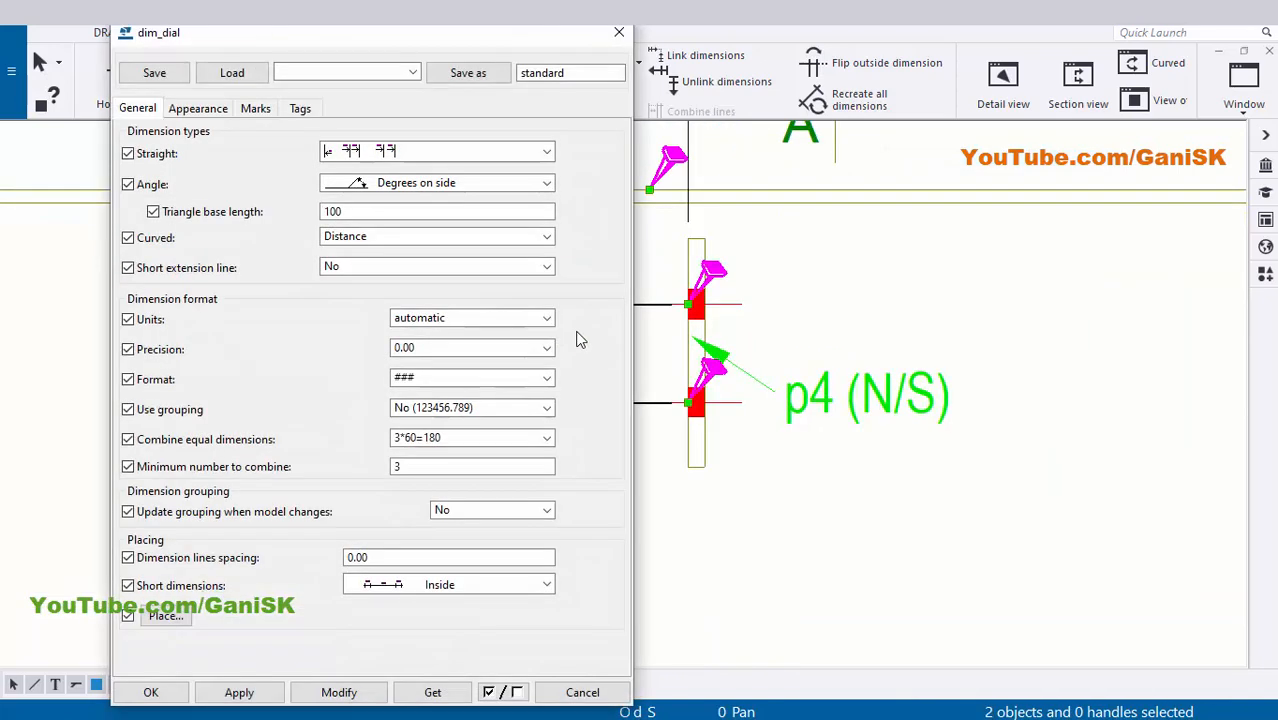
{"action": "middle_click_drag", "start_coordinate": [642, 315], "coordinate": [931, 335]}
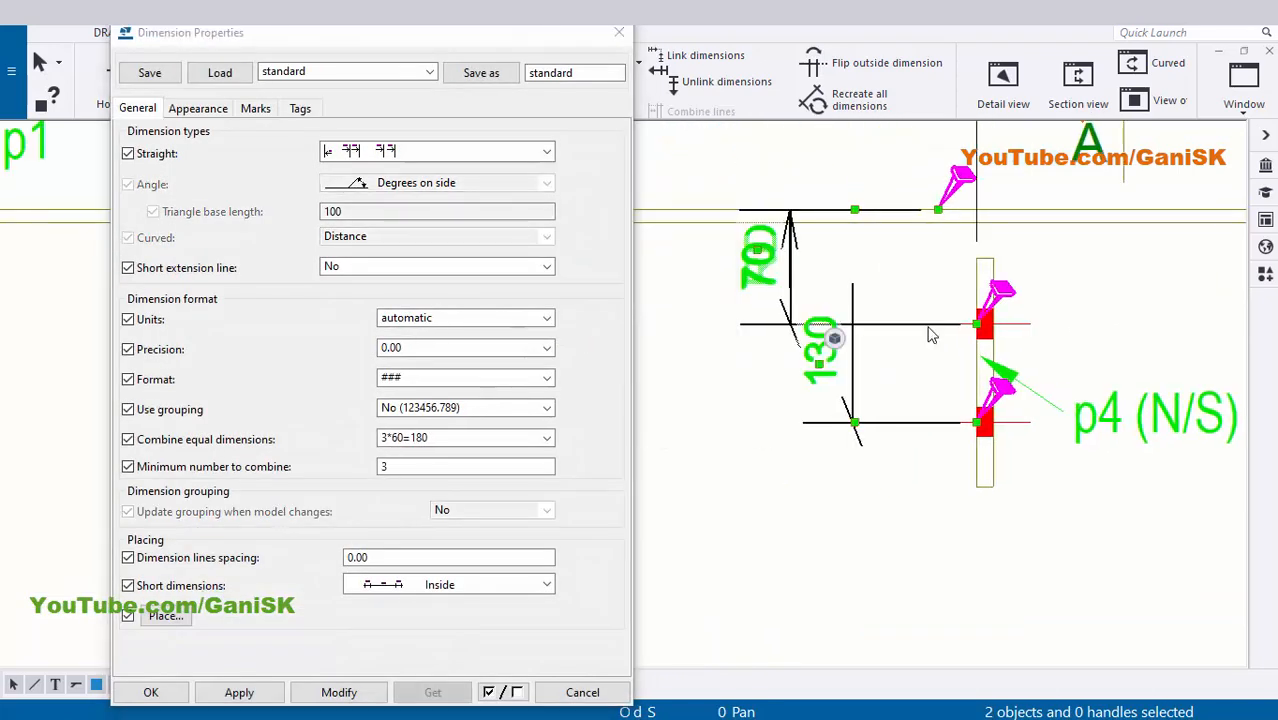
{"action": "left_click", "coordinate": [435, 153]}
{"action": "left_click", "coordinate": [383, 175]}
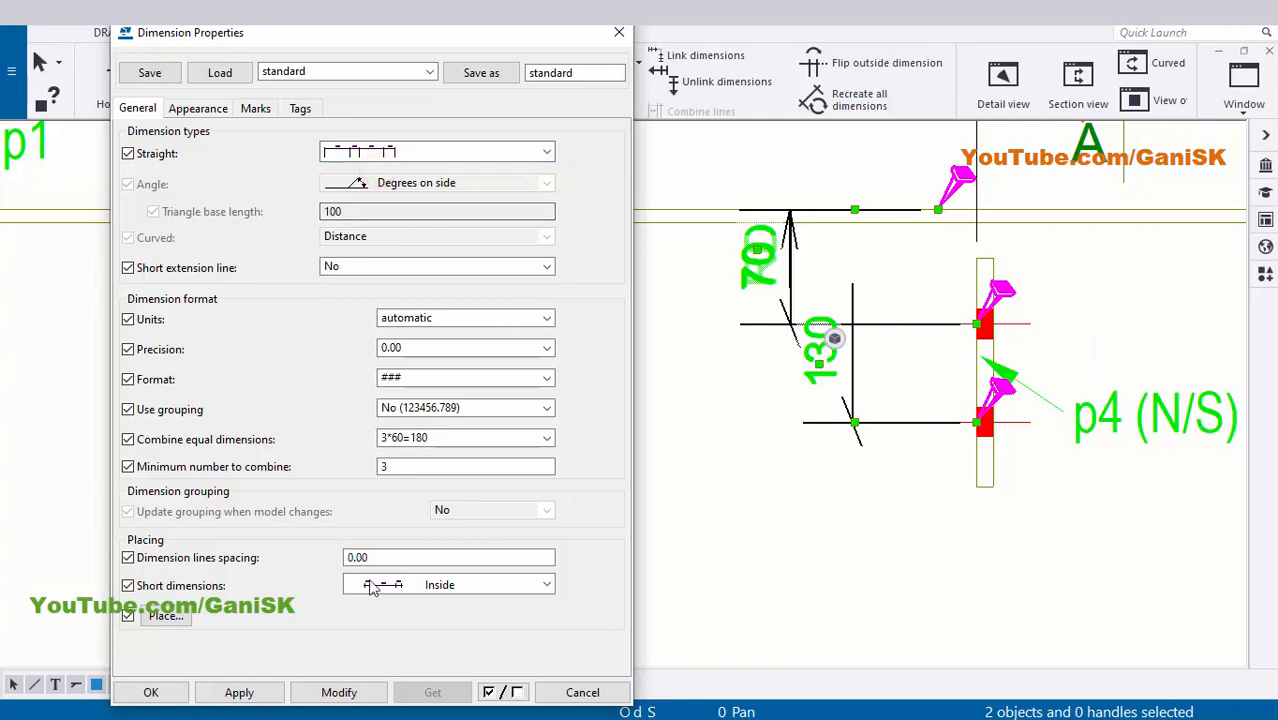
{"action": "left_click", "coordinate": [330, 692]}
{"action": "left_click", "coordinate": [240, 694]}
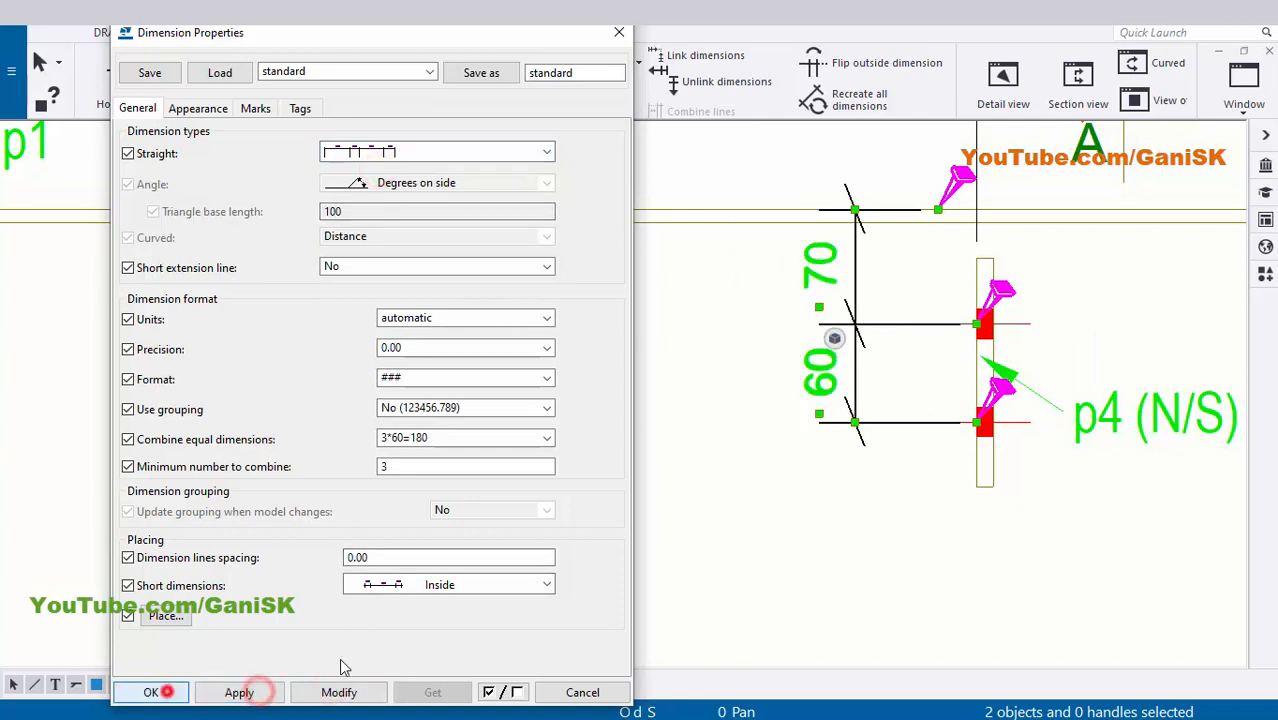
{"action": "left_click", "coordinate": [799, 542]}
Add a vertical chain dimension from the beam's top edge to both holes of the second p4 plate, placed left of the plate
{"action": "middle_click_drag", "start_coordinate": [944, 468], "coordinate": [739, 548]}
{"action": "scroll", "coordinate": [746, 362], "scroll_direction": "up", "scroll_amount": 3}
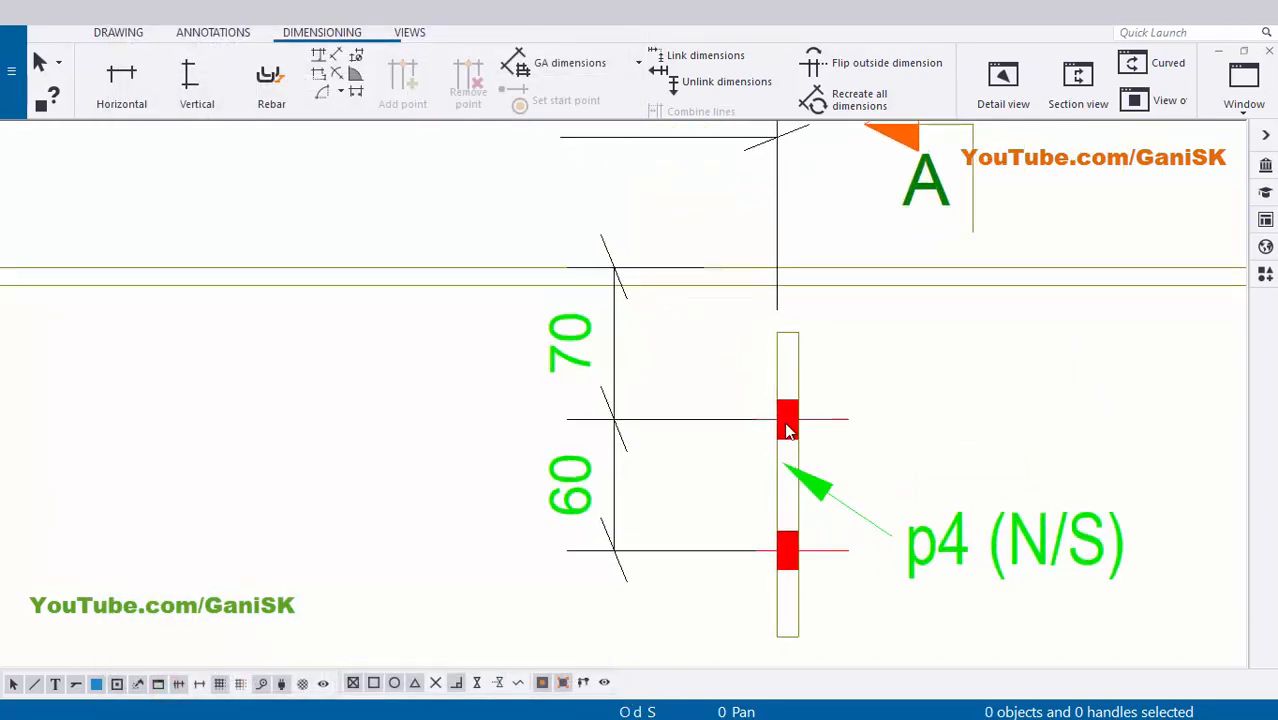
{"action": "mouse_move", "coordinate": [775, 472]}
{"action": "middle_mouse_down"}
{"action": "mouse_move", "coordinate": [759, 451]}
{"action": "mouse_move", "coordinate": [760, 400]}
{"action": "middle_mouse_up"}
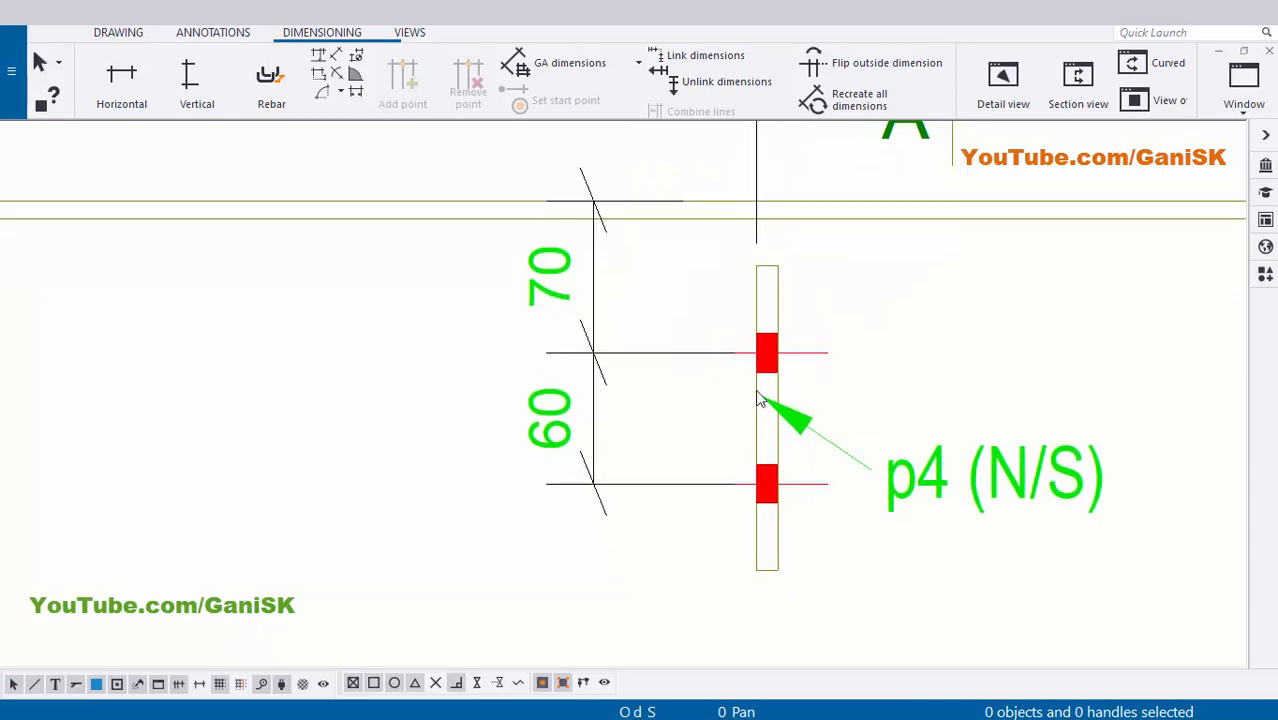
{"action": "scroll", "coordinate": [573, 450], "scroll_direction": "up", "scroll_amount": 1}
{"action": "scroll", "coordinate": [573, 450], "scroll_direction": "down", "scroll_amount": 6}
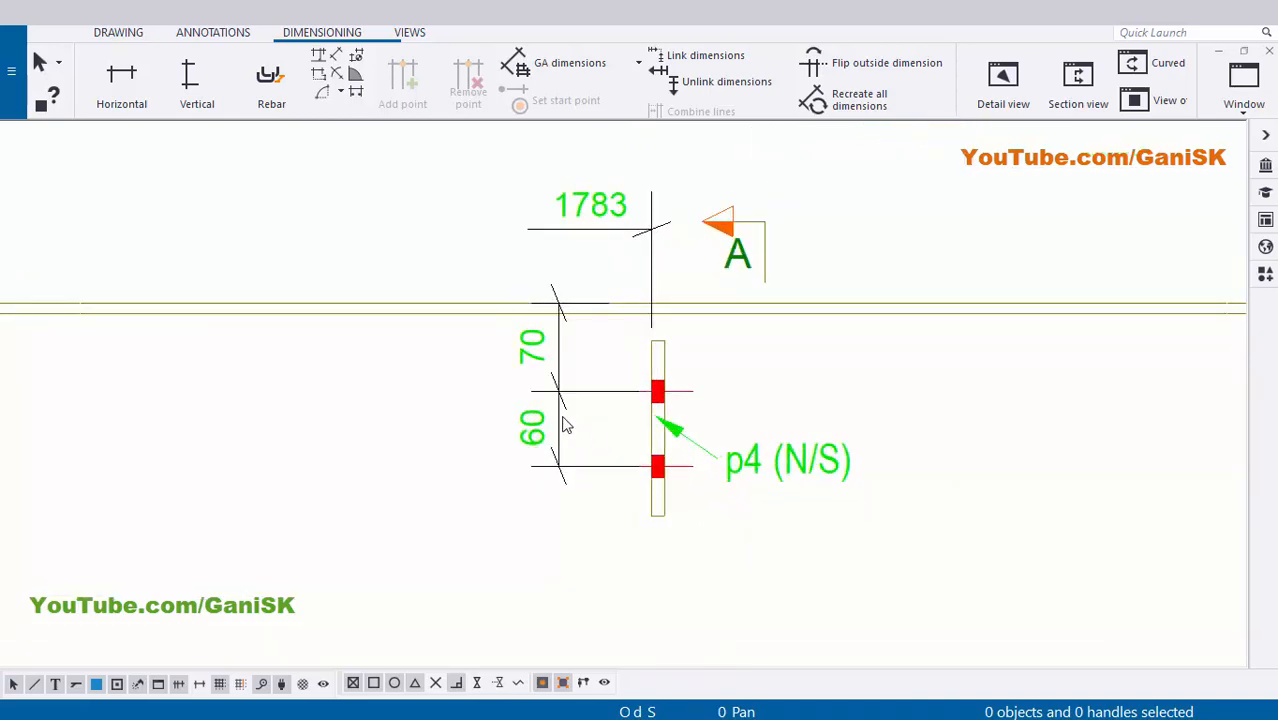
{"action": "scroll", "coordinate": [884, 450], "scroll_direction": "down", "scroll_amount": 2}
{"action": "scroll", "coordinate": [803, 423], "scroll_direction": "up", "scroll_amount": 5}
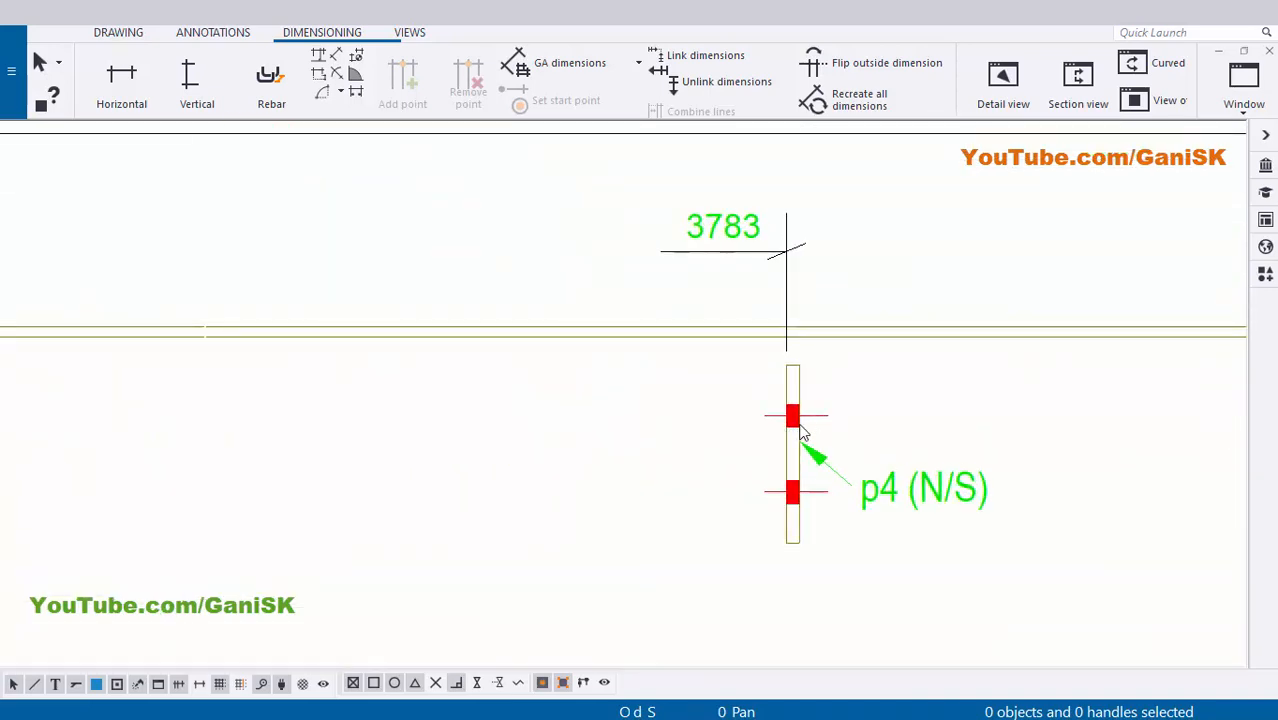
{"action": "scroll", "coordinate": [776, 334], "scroll_direction": "up", "scroll_amount": 3}
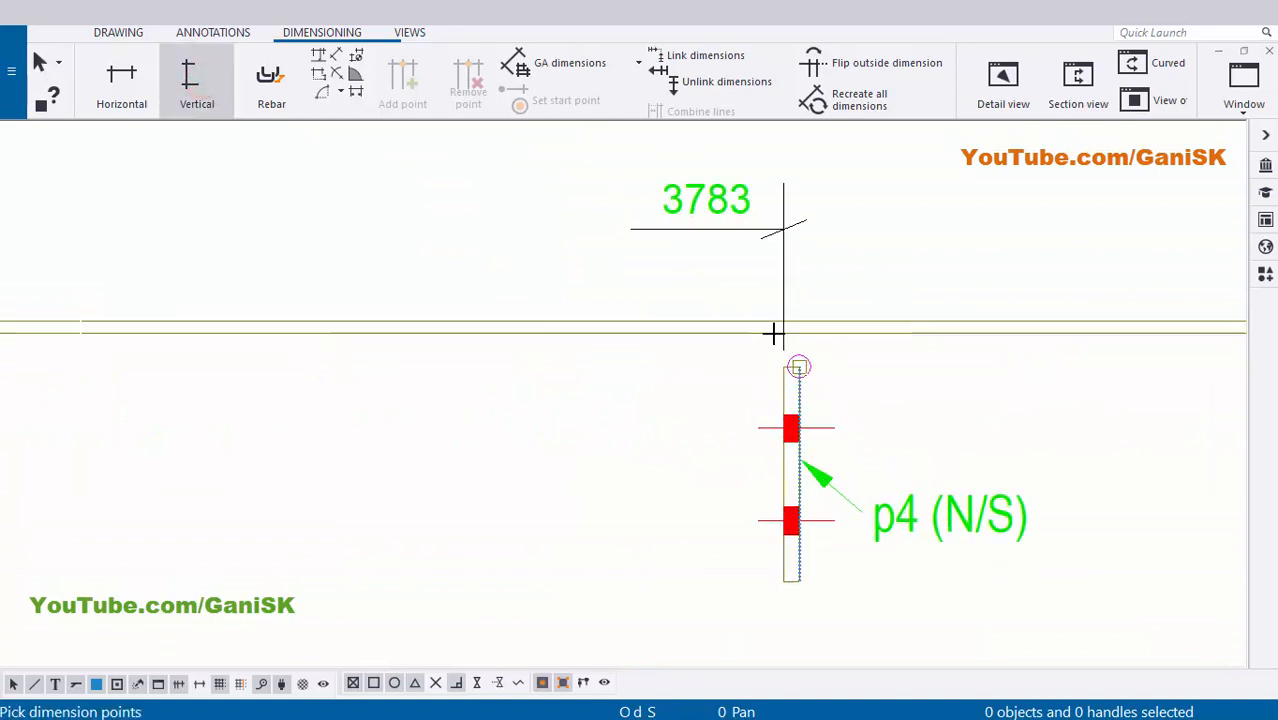
{"action": "scroll", "coordinate": [795, 490], "scroll_direction": "up", "scroll_amount": 5}
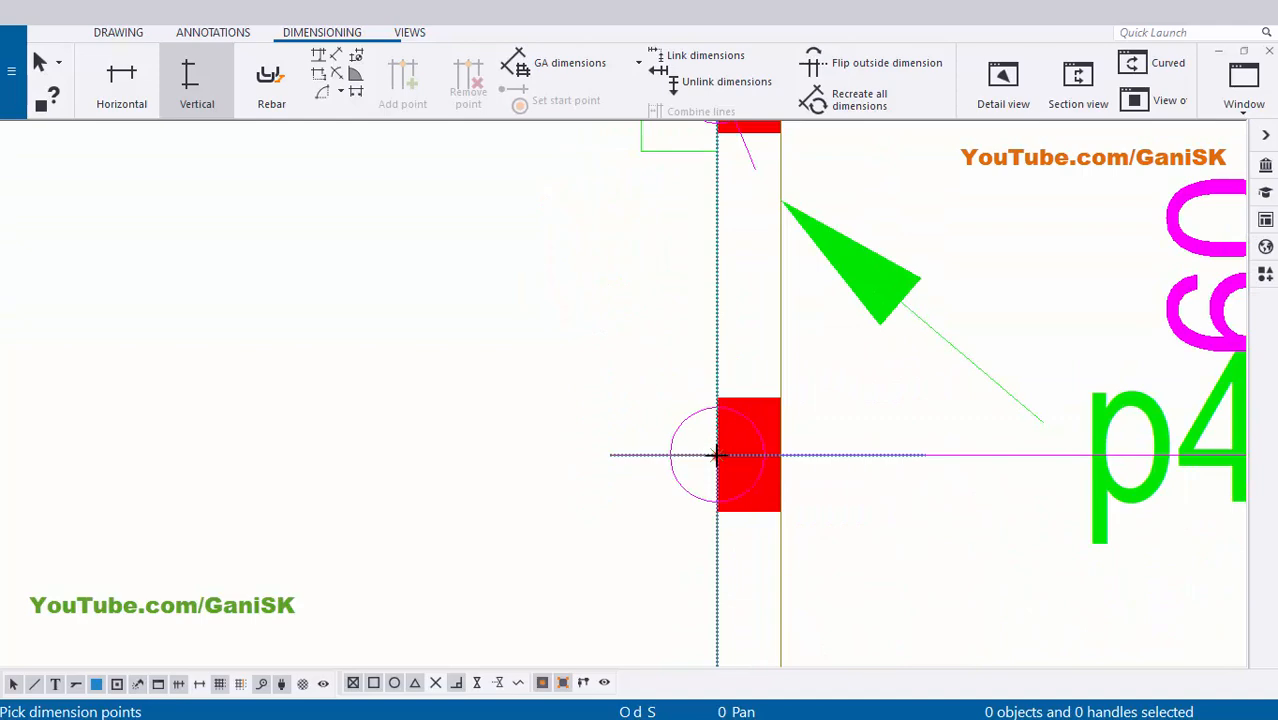
{"action": "scroll", "coordinate": [716, 455], "scroll_direction": "down", "scroll_amount": 5}
{"action": "left_click", "coordinate": [676, 434]}
{"action": "scroll", "coordinate": [700, 432], "scroll_direction": "down", "scroll_amount": 2}
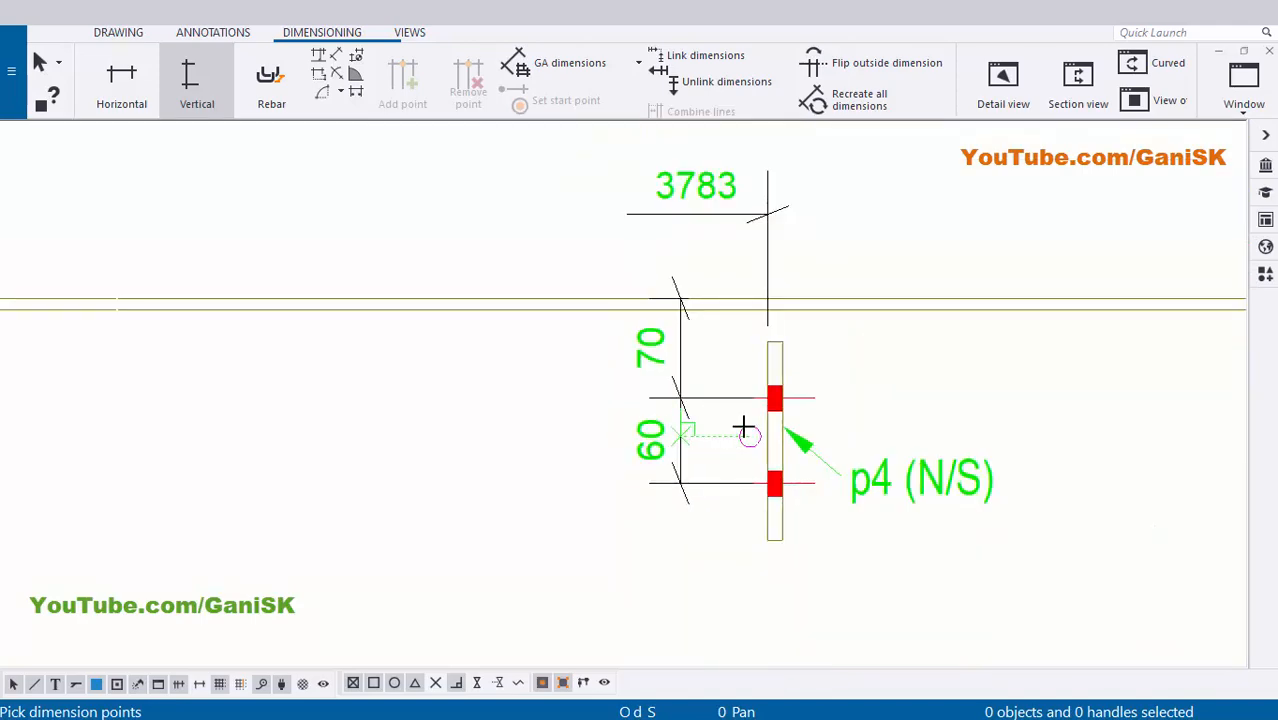
{"action": "scroll", "coordinate": [743, 428], "scroll_direction": "down", "scroll_amount": 3}
{"action": "right_click", "coordinate": [568, 285]}
{"action": "left_click", "coordinate": [577, 296]}
Move the section A-A view up, closer to the main view
{"action": "scroll", "coordinate": [448, 408], "scroll_direction": "down", "scroll_amount": 2}
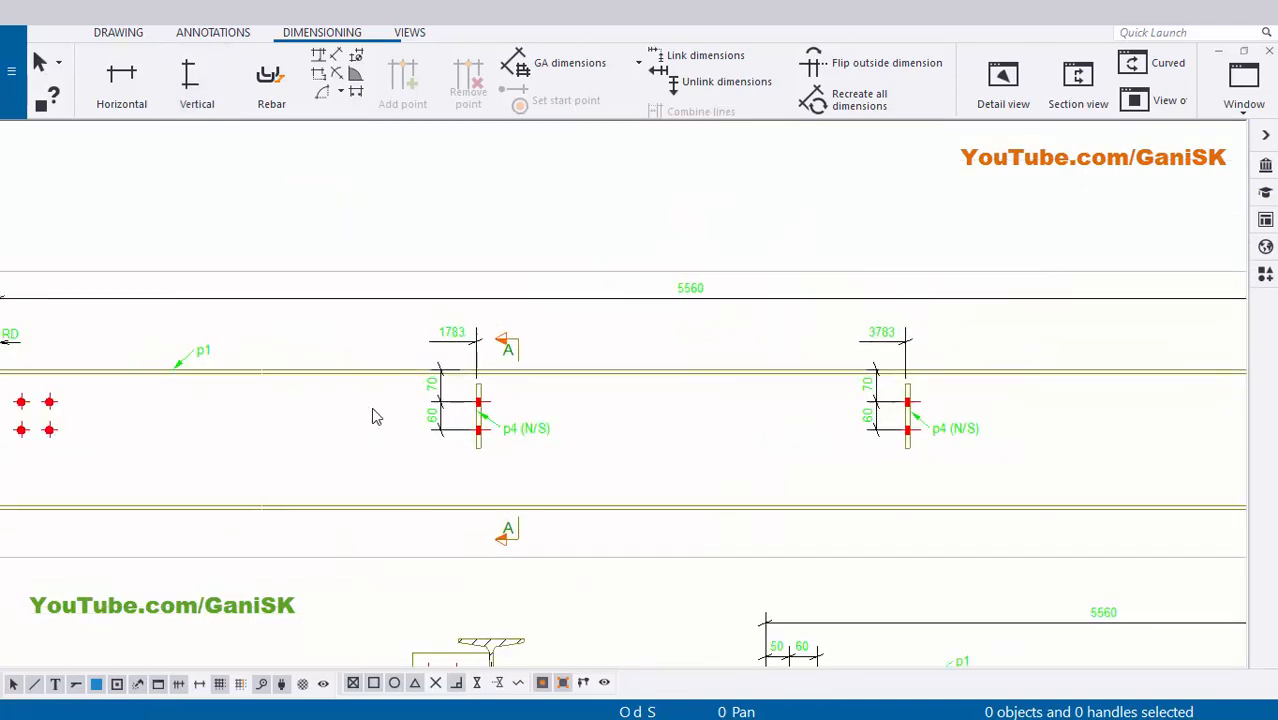
{"action": "scroll", "coordinate": [402, 417], "scroll_direction": "down", "scroll_amount": 3}
{"action": "scroll", "coordinate": [394, 431], "scroll_direction": "up", "scroll_amount": 2}
{"action": "scroll", "coordinate": [443, 424], "scroll_direction": "up", "scroll_amount": 1}
{"action": "mouse_move", "coordinate": [805, 417]}
{"action": "middle_mouse_down"}
{"action": "mouse_move", "coordinate": [818, 428]}
{"action": "mouse_move", "coordinate": [756, 336]}
{"action": "middle_mouse_up"}
{"action": "scroll", "coordinate": [582, 359], "scroll_direction": "up", "scroll_amount": 2}
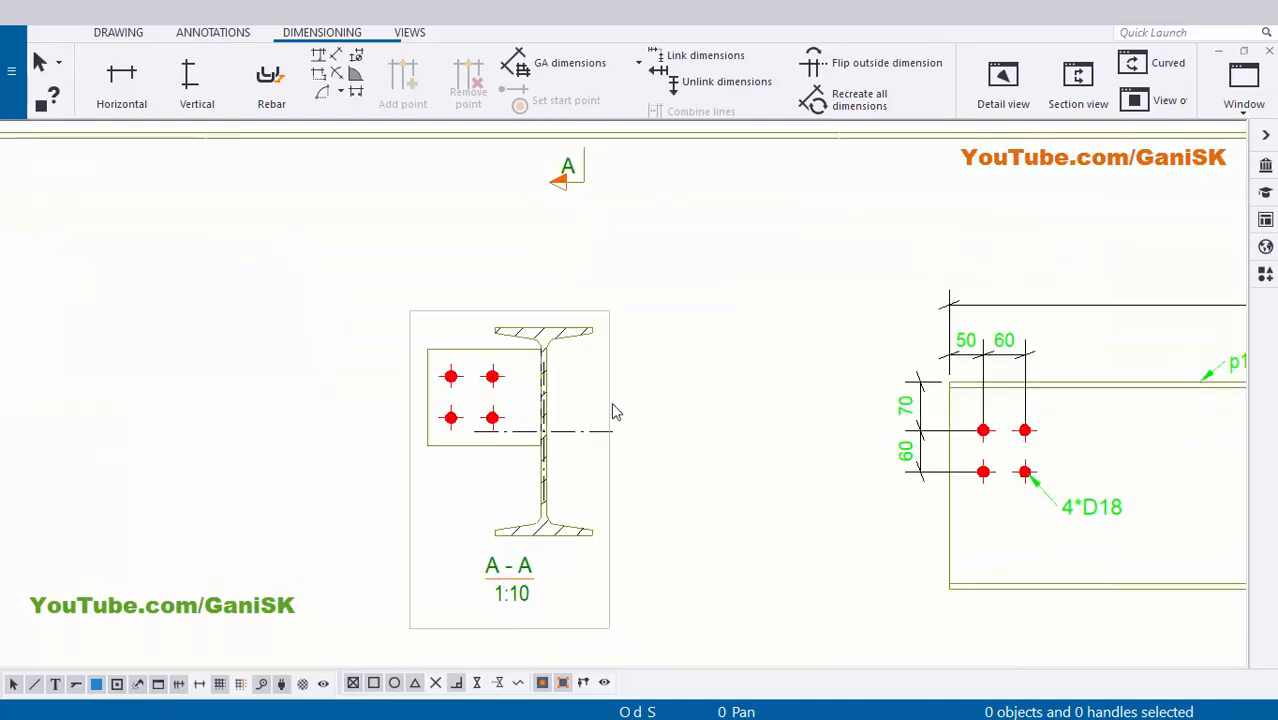
{"action": "left_click", "coordinate": [610, 402]}
{"action": "left_click_drag", "start_coordinate": [605, 417], "coordinate": [608, 366]}
{"action": "left_click", "coordinate": [691, 363]}
Remove the hatching from the cut beam in section A-A by setting its section fill type to None
{"action": "scroll", "coordinate": [541, 358], "scroll_direction": "up", "scroll_amount": 2}
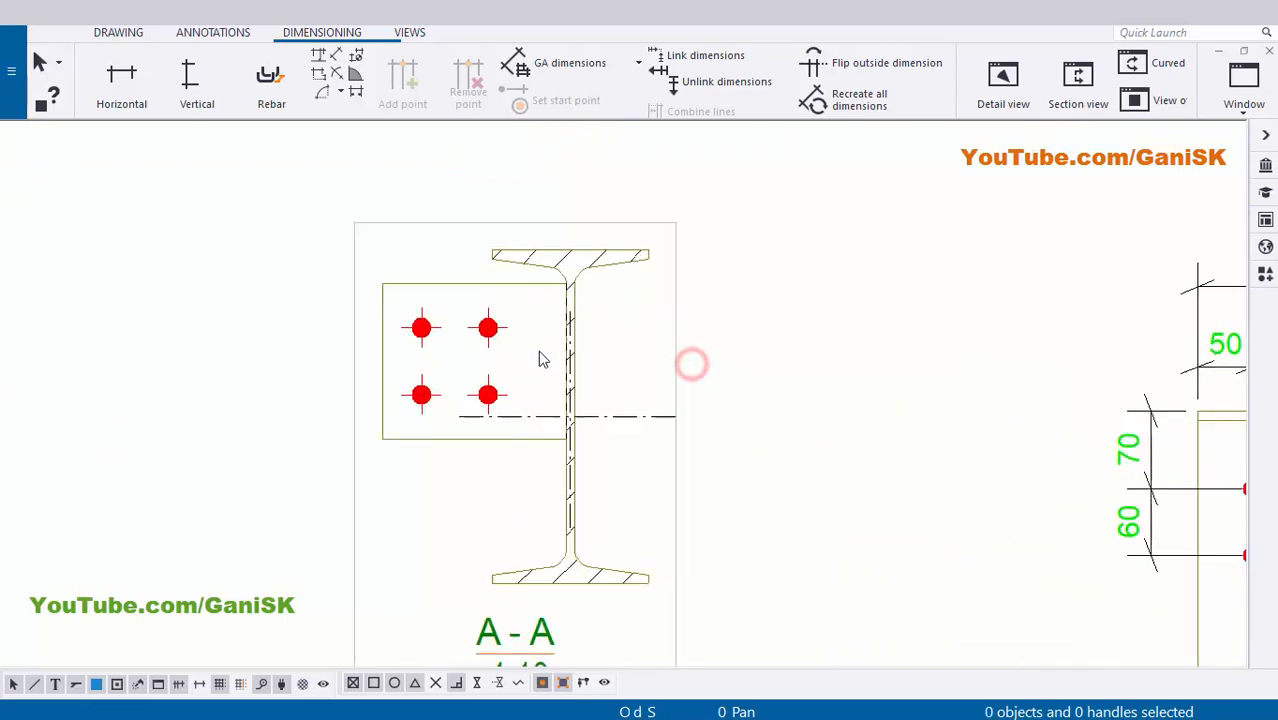
{"action": "scroll", "coordinate": [541, 359], "scroll_direction": "up", "scroll_amount": 1}
{"action": "middle_click_drag", "start_coordinate": [541, 359], "coordinate": [566, 406]}
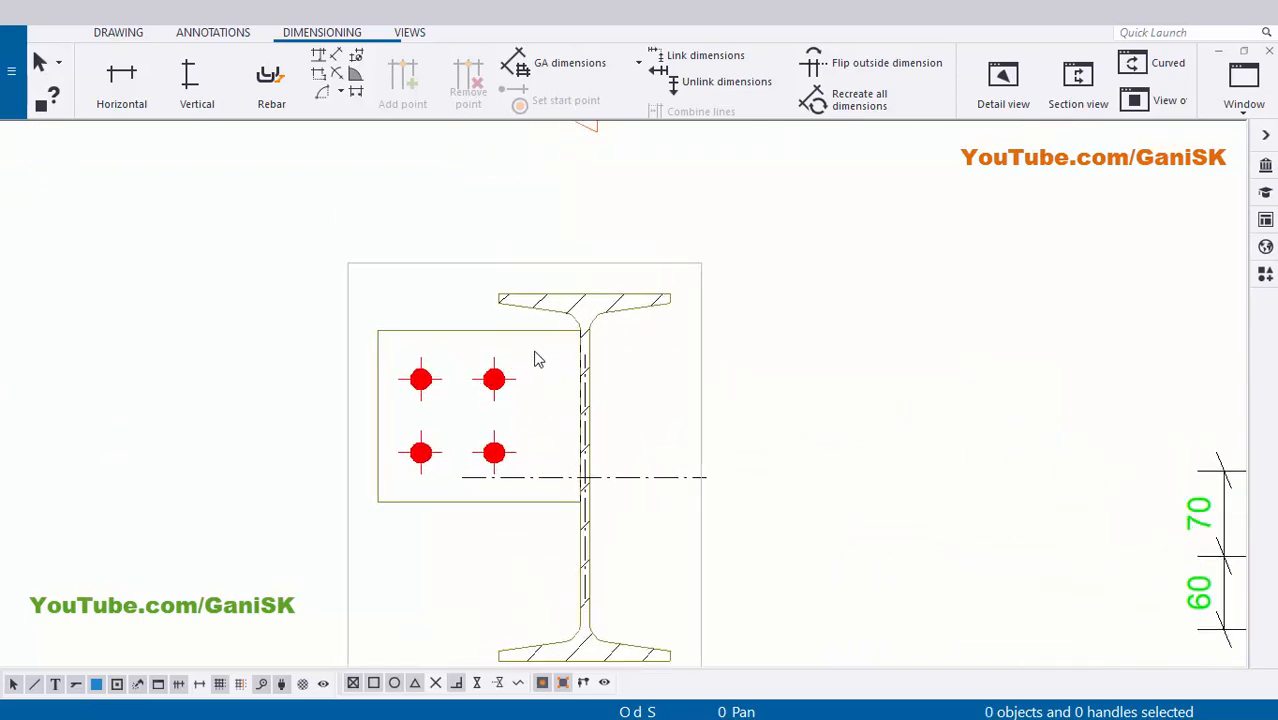
{"action": "scroll", "coordinate": [537, 359], "scroll_direction": "up", "scroll_amount": 2}
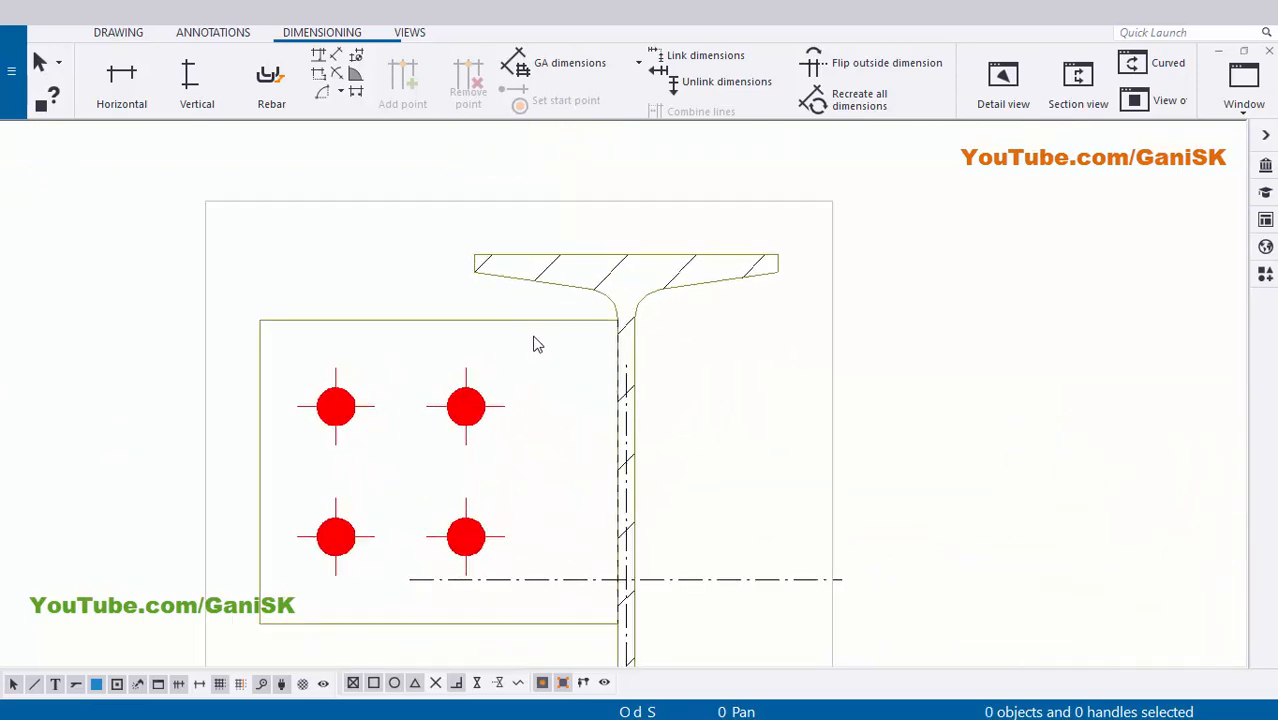
{"action": "left_click", "coordinate": [608, 289]}
{"action": "scroll", "coordinate": [553, 354], "scroll_direction": "down", "scroll_amount": 2}
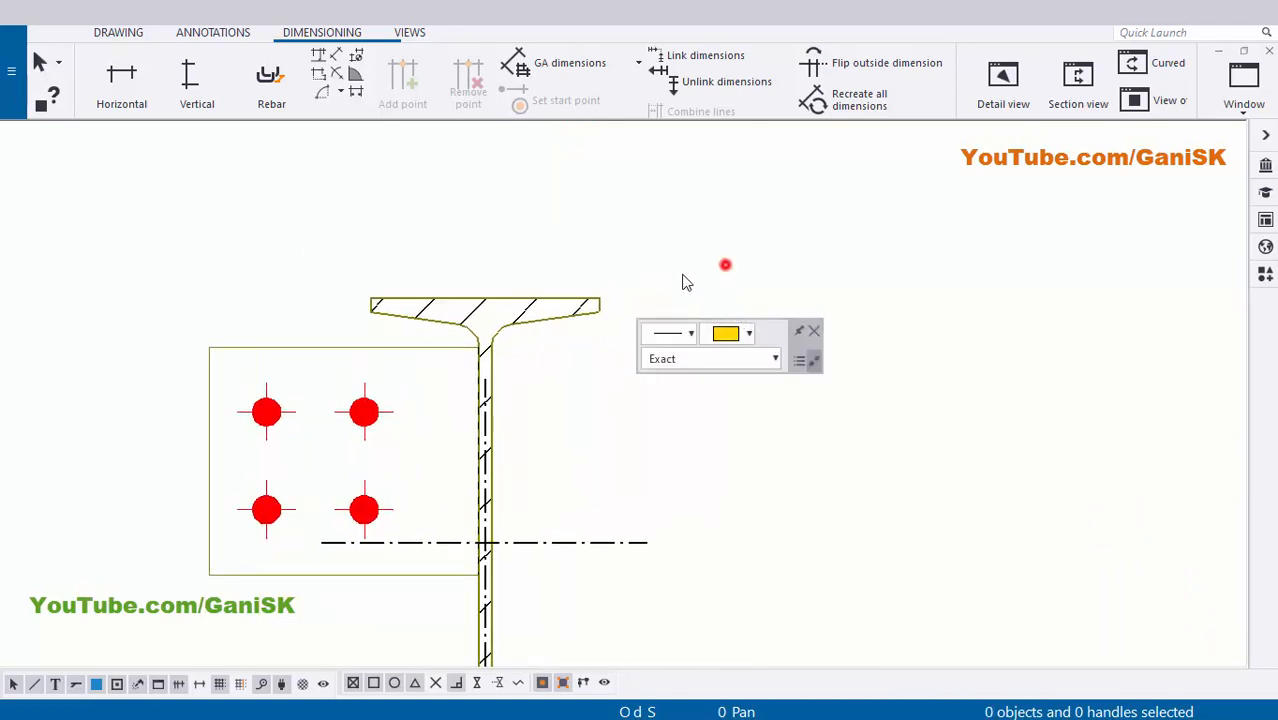
{"action": "scroll", "coordinate": [528, 322], "scroll_direction": "up", "scroll_amount": 2}
{"action": "scroll", "coordinate": [515, 328], "scroll_direction": "down", "scroll_amount": 1}
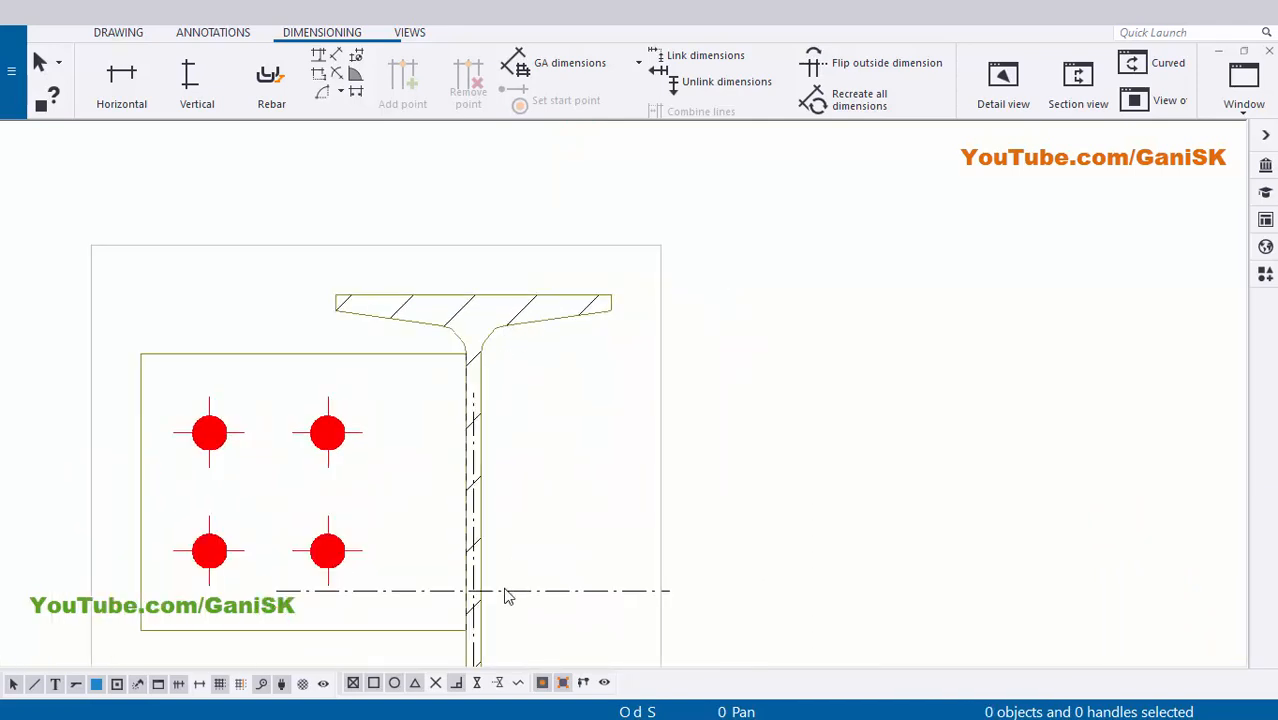
{"action": "double_click", "coordinate": [517, 320]}
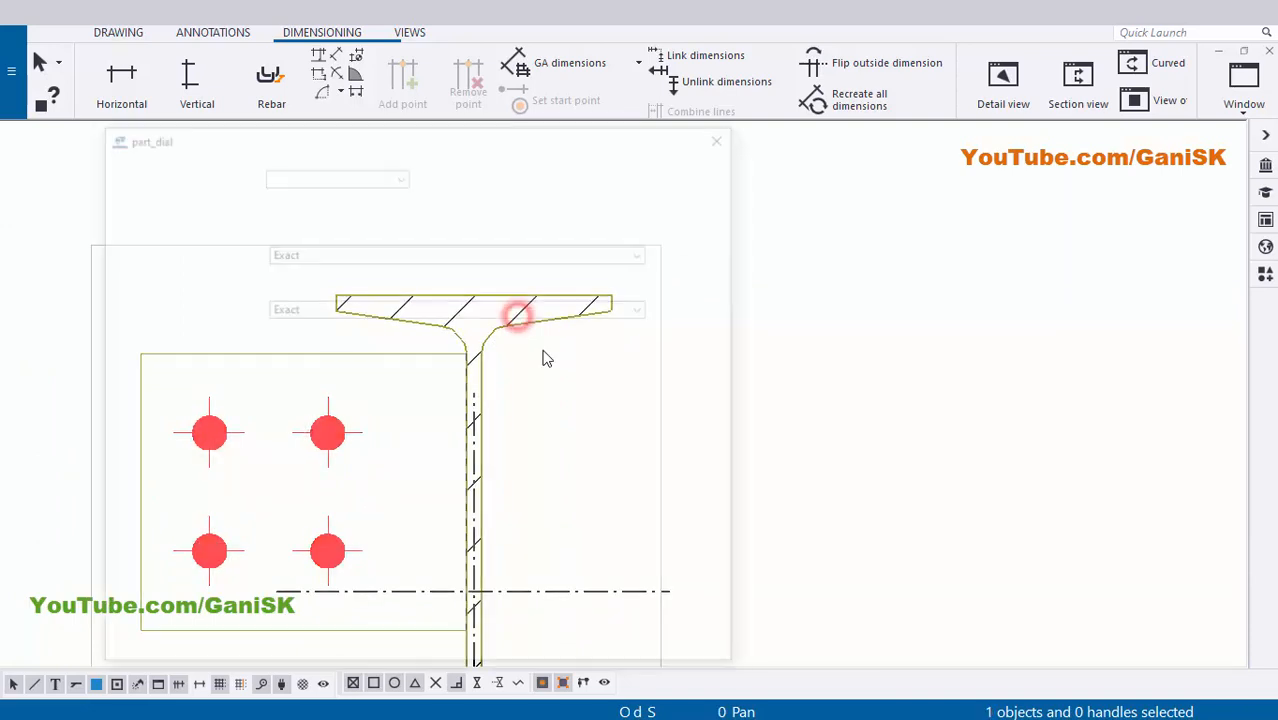
{"action": "left_click", "coordinate": [245, 120]}
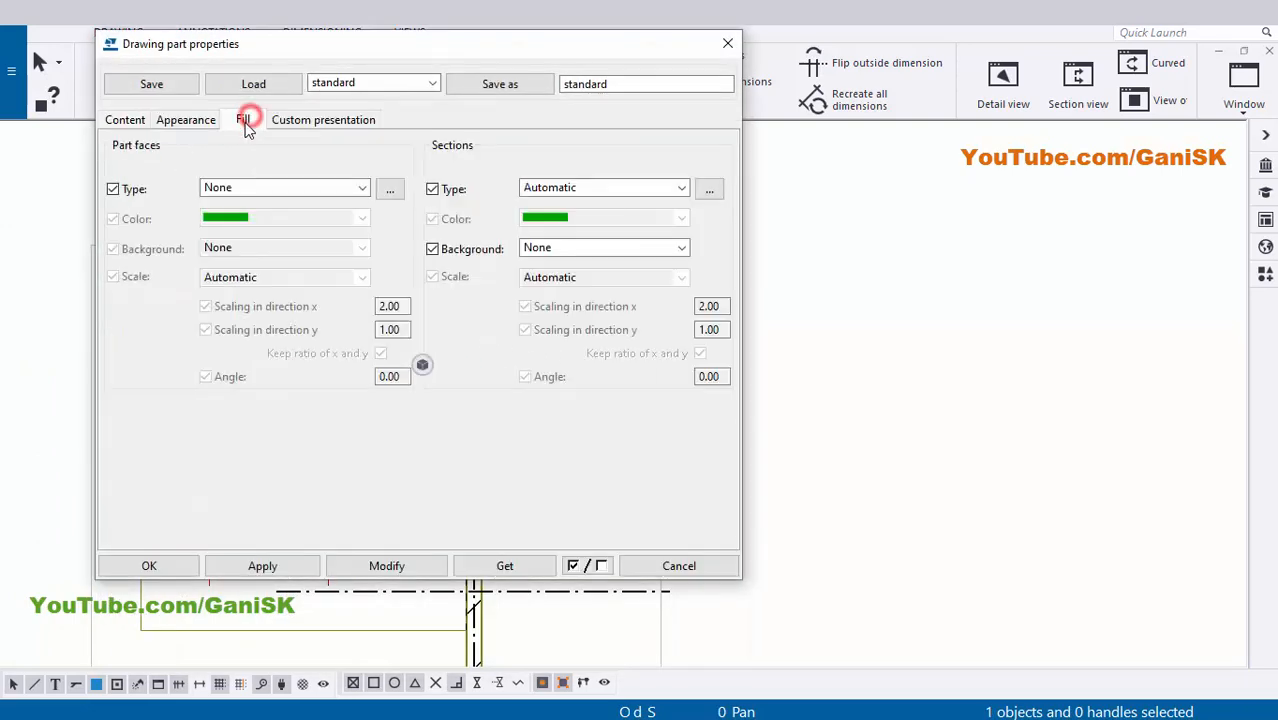
{"action": "left_click", "coordinate": [550, 188]}
{"action": "left_click", "coordinate": [551, 223]}
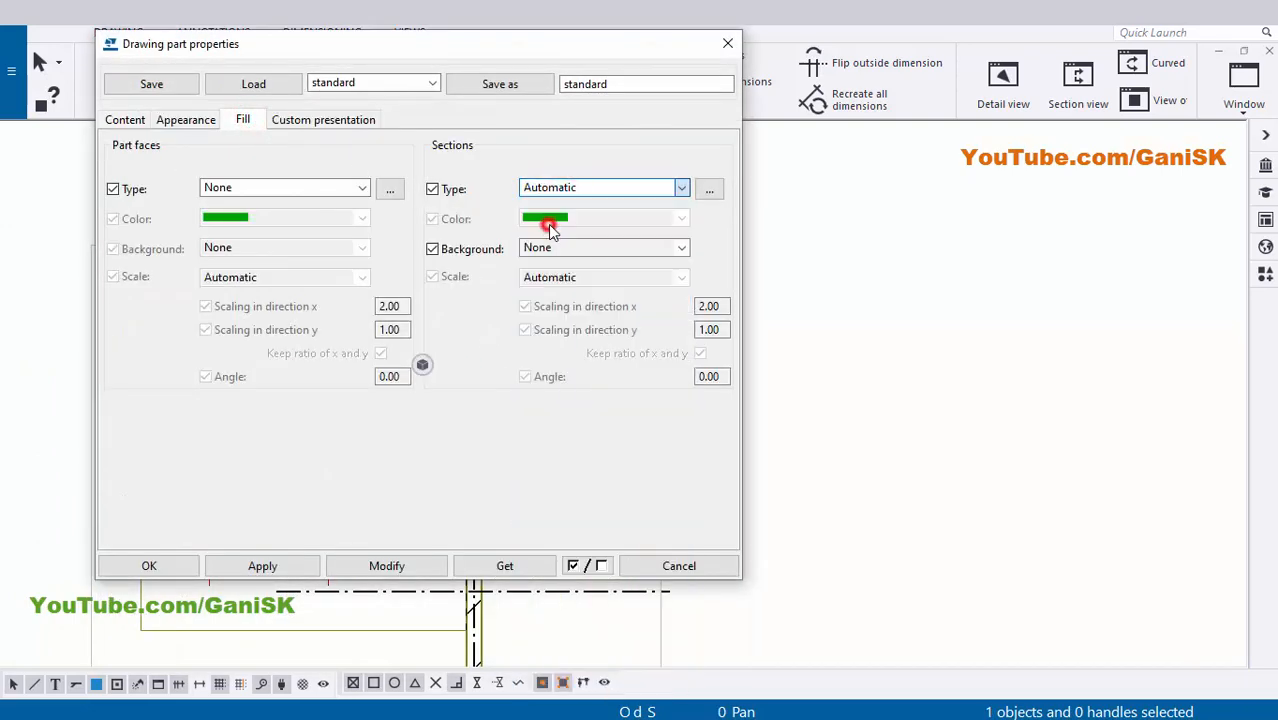
{"action": "left_click", "coordinate": [851, 303]}
{"action": "left_click", "coordinate": [401, 566]}
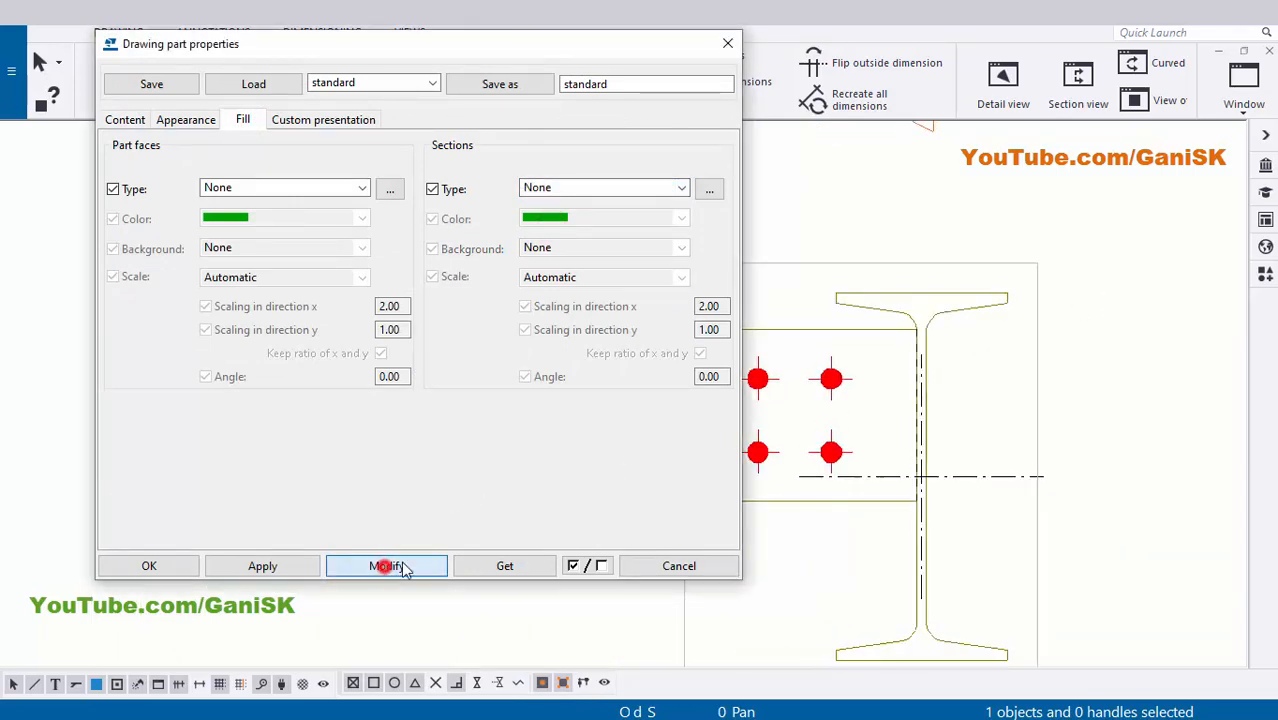
Turn off the center line of the cut beam in section A-A
{"action": "middle_click_drag", "start_coordinate": [913, 462], "coordinate": [886, 354]}
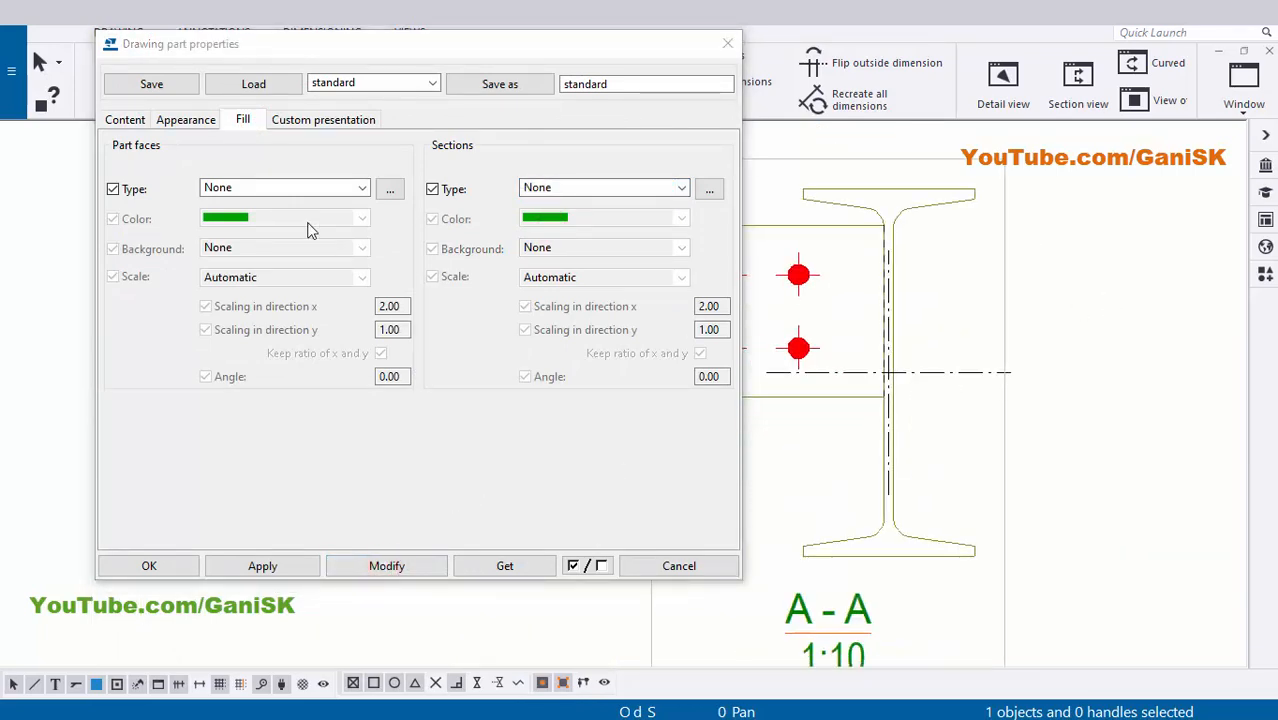
{"action": "left_click", "coordinate": [127, 120]}
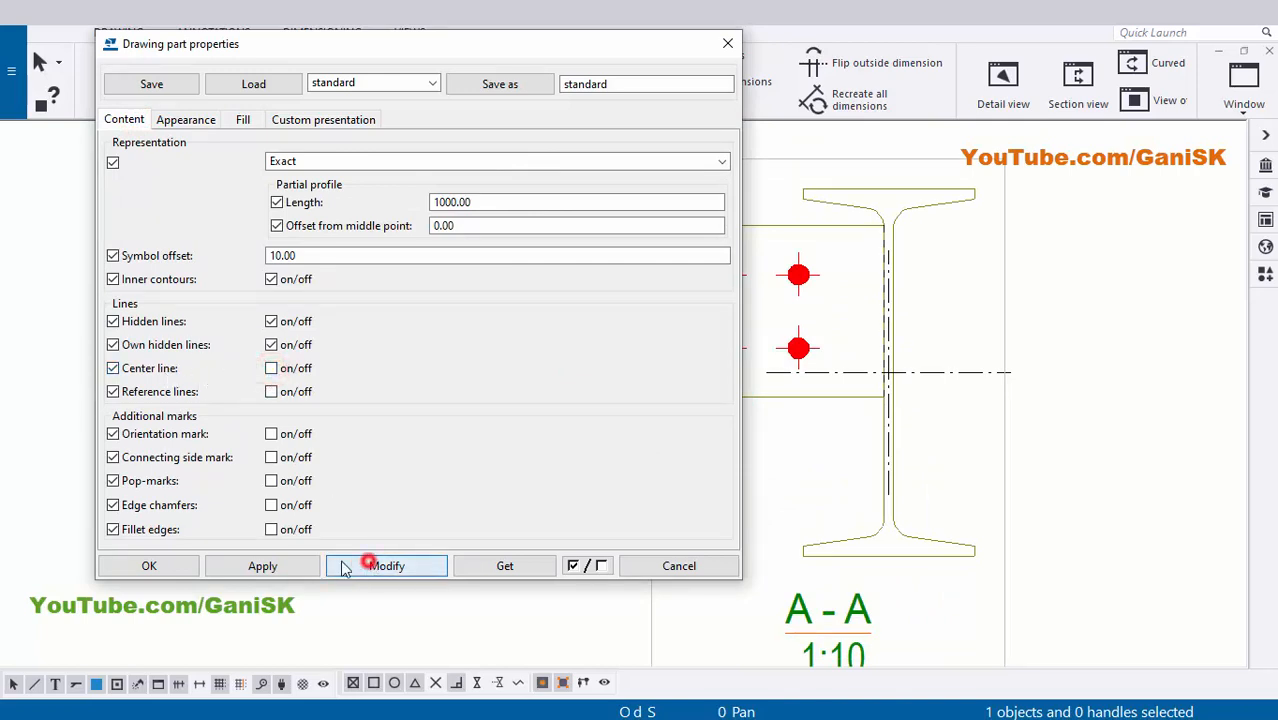
{"action": "left_click", "coordinate": [172, 568]}
{"action": "left_click", "coordinate": [520, 602]}
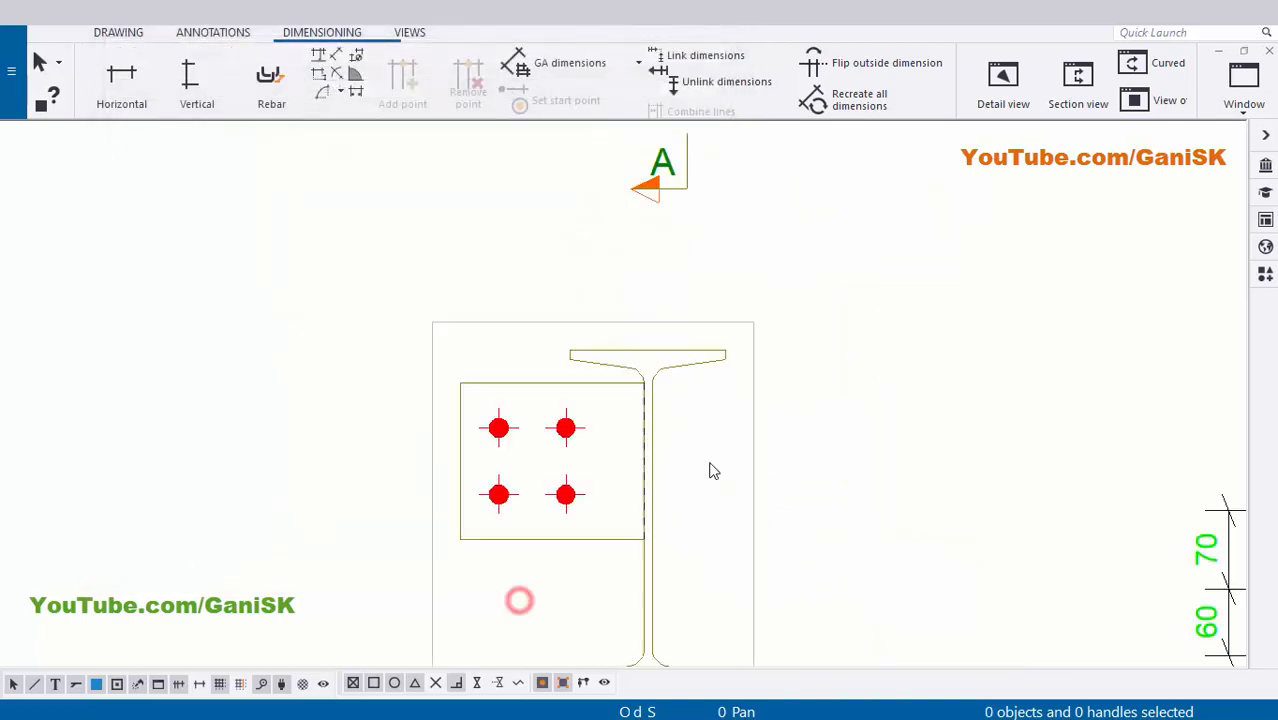
Add a part mark to the beam in section A-A using applied mark properties, and place it just below the right side of the top flange
{"action": "middle_click_drag", "start_coordinate": [712, 485], "coordinate": [708, 458]}
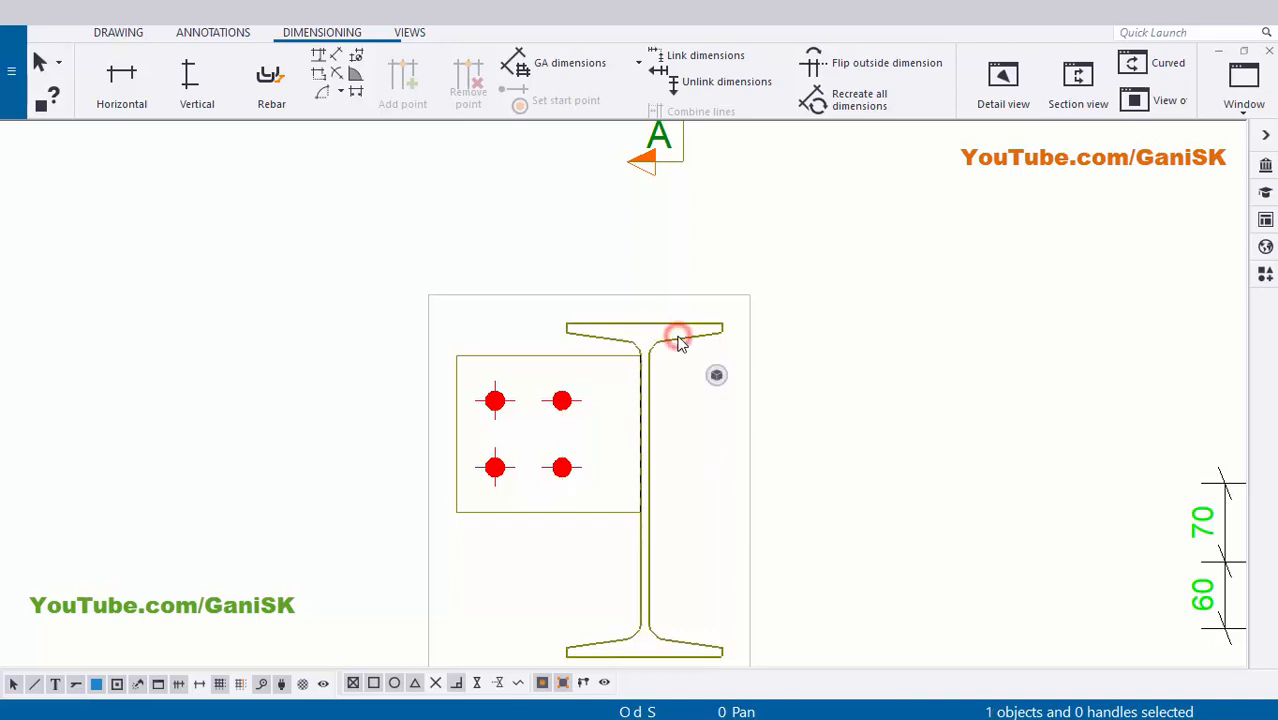
{"action": "right_click", "coordinate": [678, 342]}
{"action": "left_click", "coordinate": [765, 442]}
{"action": "left_click", "coordinate": [980, 465]}
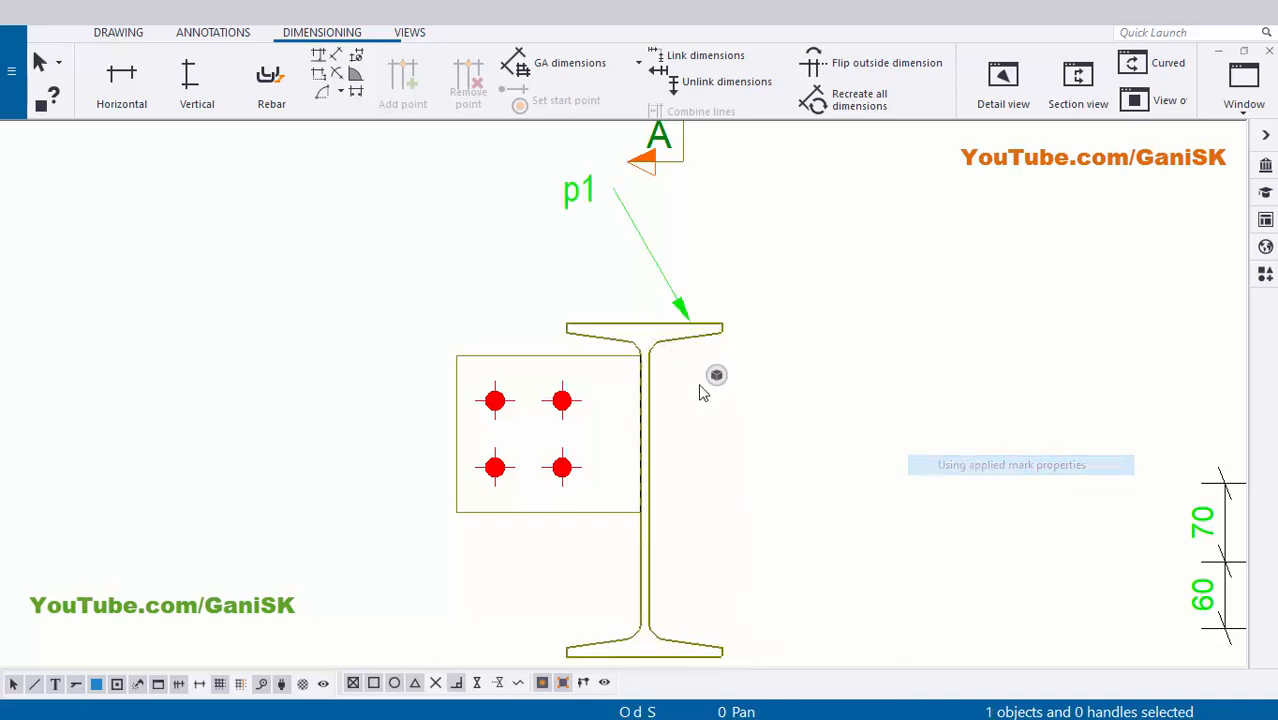
{"action": "scroll", "coordinate": [600, 225], "scroll_direction": "up", "scroll_amount": 1}
{"action": "left_click_drag", "start_coordinate": [576, 190], "coordinate": [752, 397]}
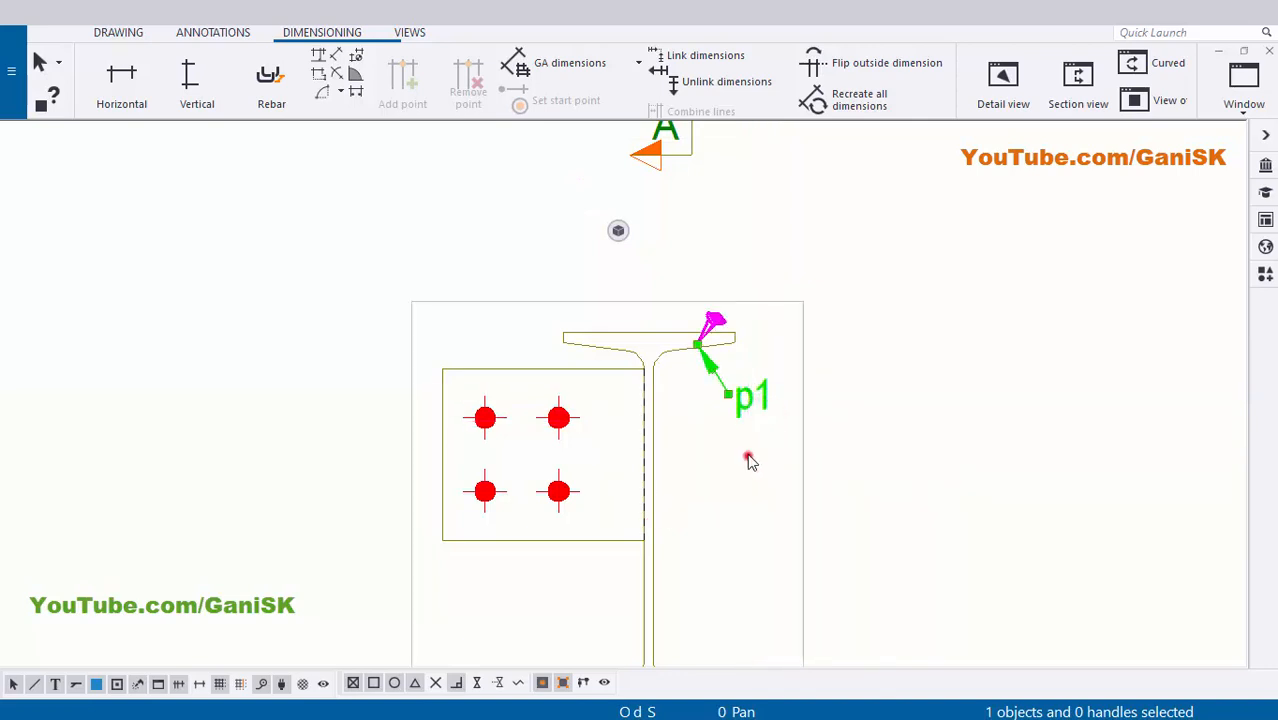
{"action": "scroll", "coordinate": [599, 469], "scroll_direction": "up", "scroll_amount": 3}
Add a part mark to the plate in section A-A using applied mark properties, and place it below the plate's lower edge
{"action": "right_click", "coordinate": [644, 450]}
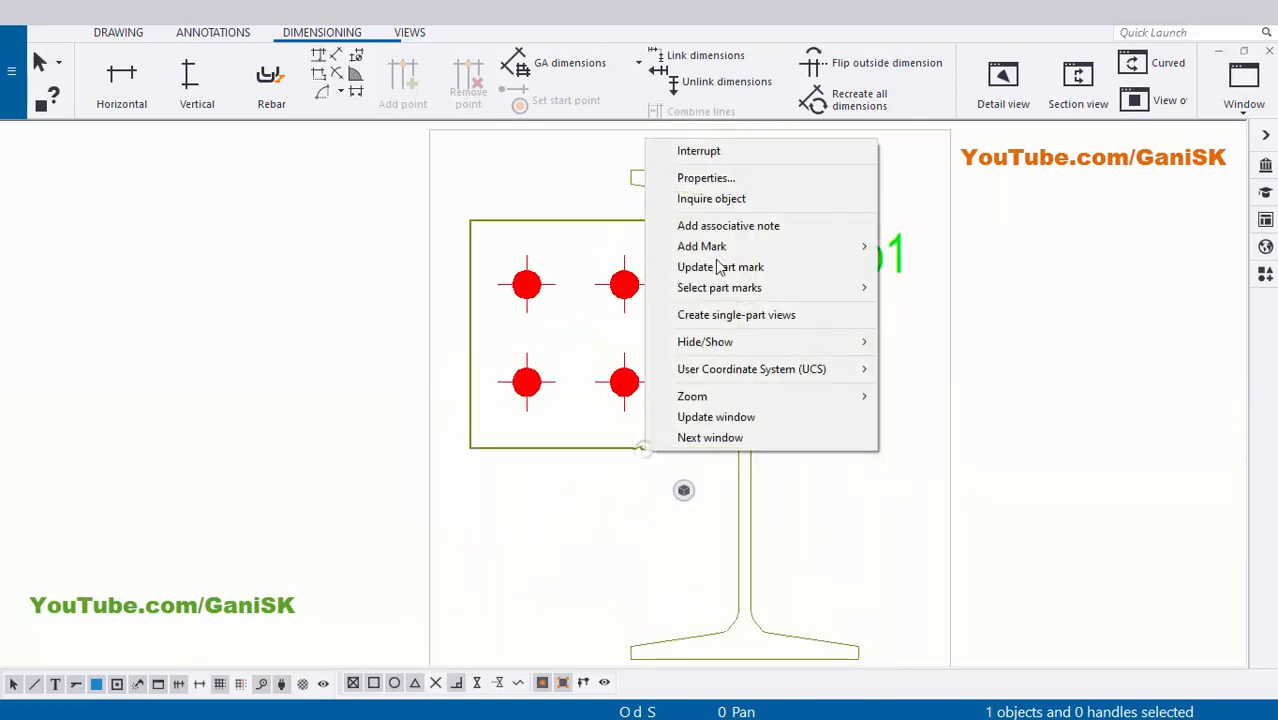
{"action": "left_click", "coordinate": [770, 246]}
{"action": "left_click", "coordinate": [921, 265]}
{"action": "scroll", "coordinate": [575, 355], "scroll_direction": "down", "scroll_amount": 2}
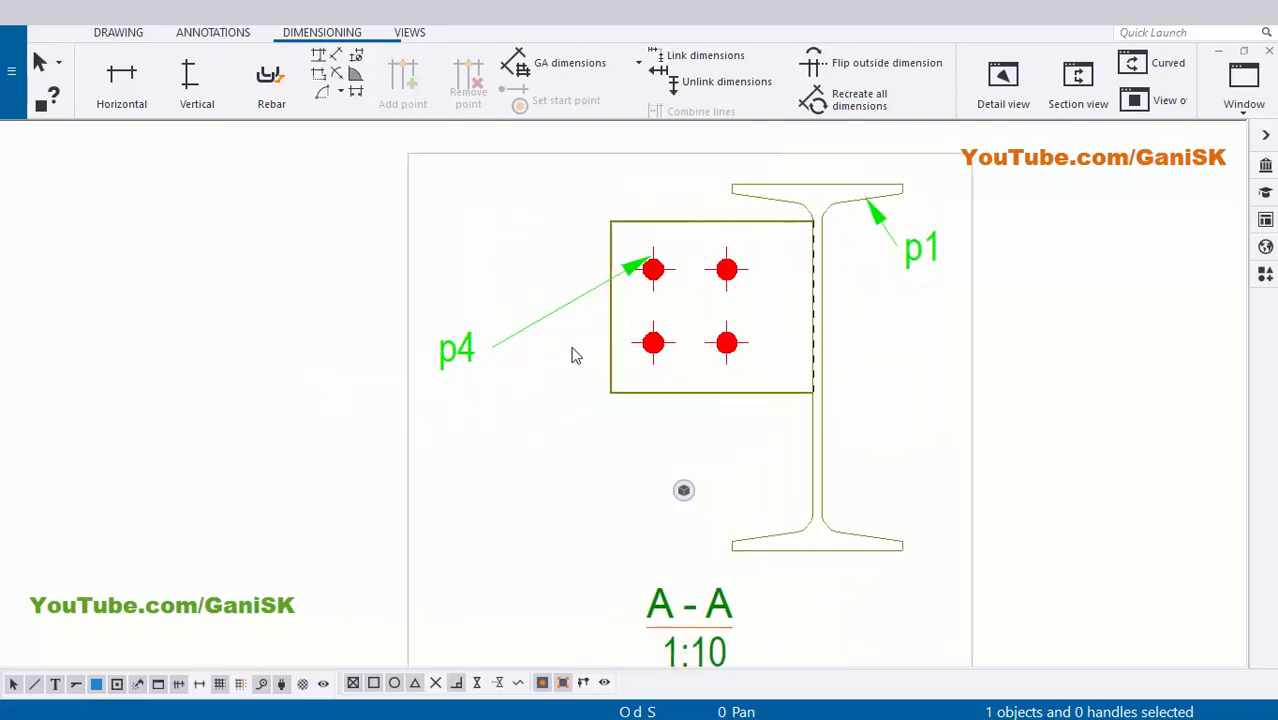
{"action": "scroll", "coordinate": [540, 350], "scroll_direction": "up", "scroll_amount": 1}
{"action": "left_click_drag", "start_coordinate": [462, 348], "coordinate": [690, 470]}
{"action": "scroll", "coordinate": [819, 442], "scroll_direction": "down", "scroll_amount": 2}
{"action": "scroll", "coordinate": [784, 430], "scroll_direction": "up", "scroll_amount": 1}
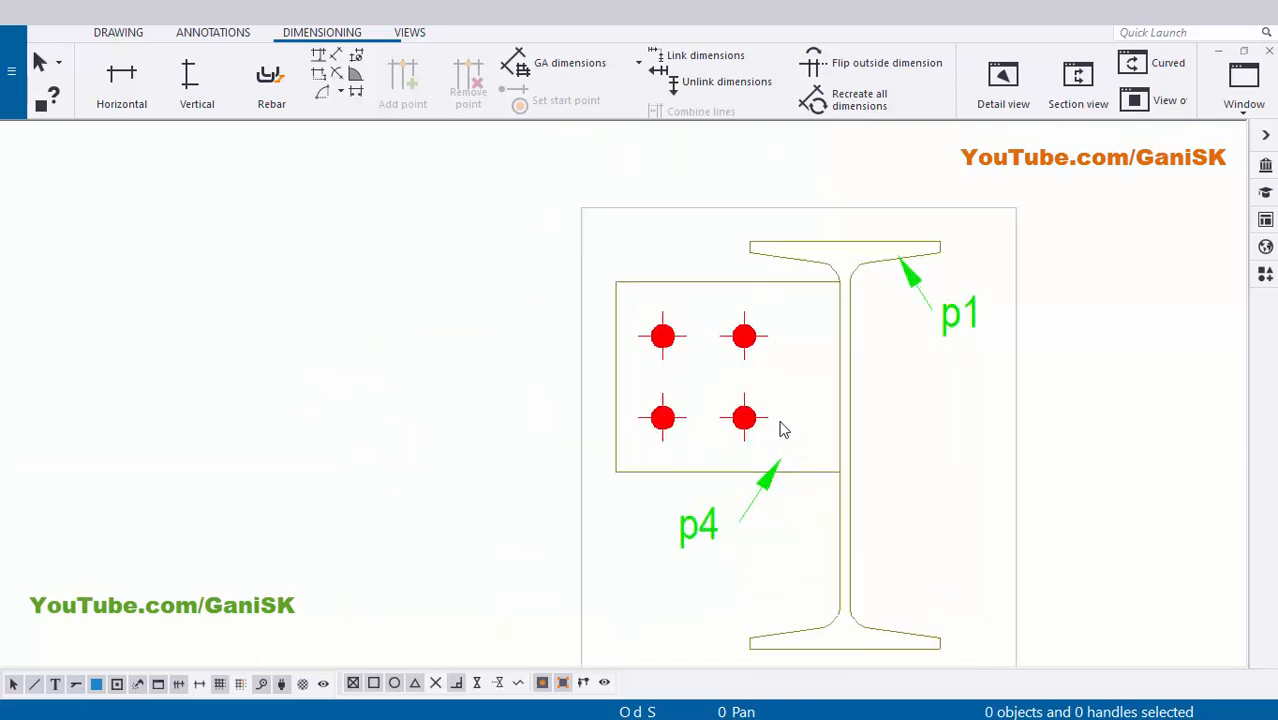
{"action": "scroll", "coordinate": [770, 455], "scroll_direction": "down", "scroll_amount": 2}
{"action": "scroll", "coordinate": [739, 456], "scroll_direction": "up", "scroll_amount": 2}
{"action": "scroll", "coordinate": [723, 408], "scroll_direction": "down", "scroll_amount": 1}
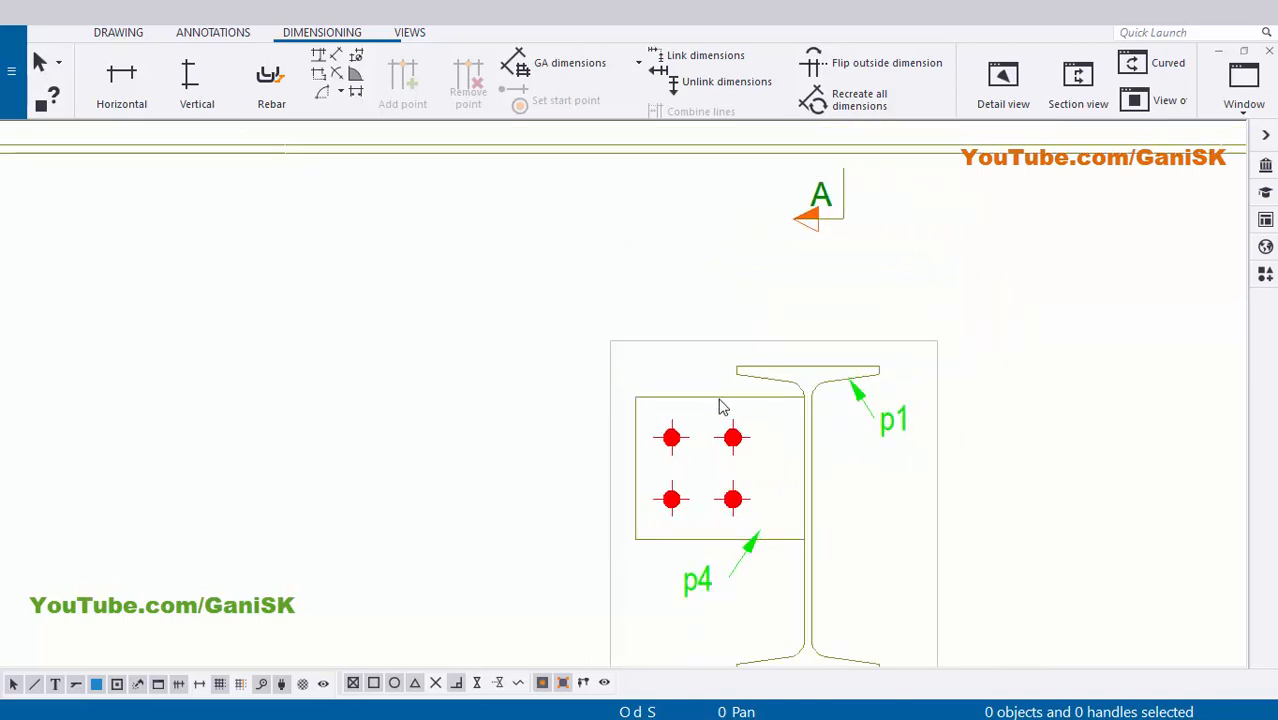
Add a horizontal chain dimension in section A-A from the beam's centre to both hole columns of the plate, placed above the beam
{"action": "left_click", "coordinate": [139, 100]}
{"action": "scroll", "coordinate": [804, 345], "scroll_direction": "up", "scroll_amount": 4}
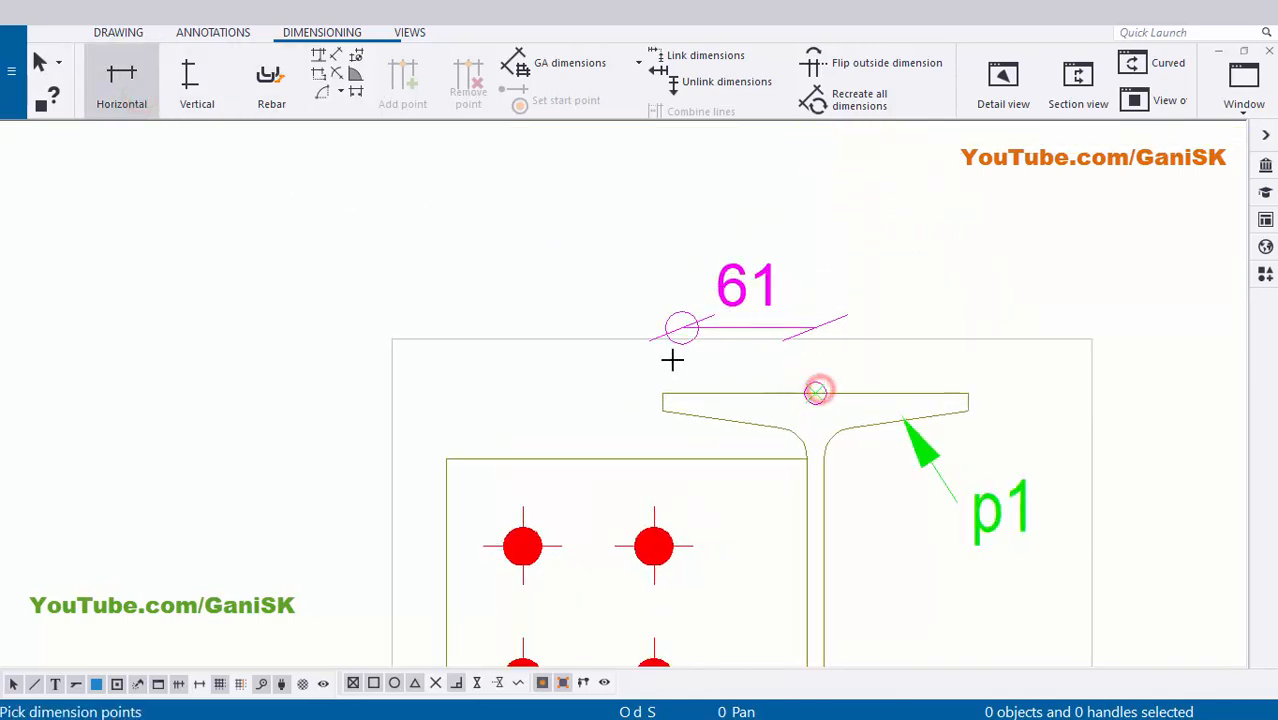
{"action": "scroll", "coordinate": [682, 422], "scroll_direction": "down", "scroll_amount": 1}
{"action": "scroll", "coordinate": [683, 423], "scroll_direction": "up", "scroll_amount": 2}
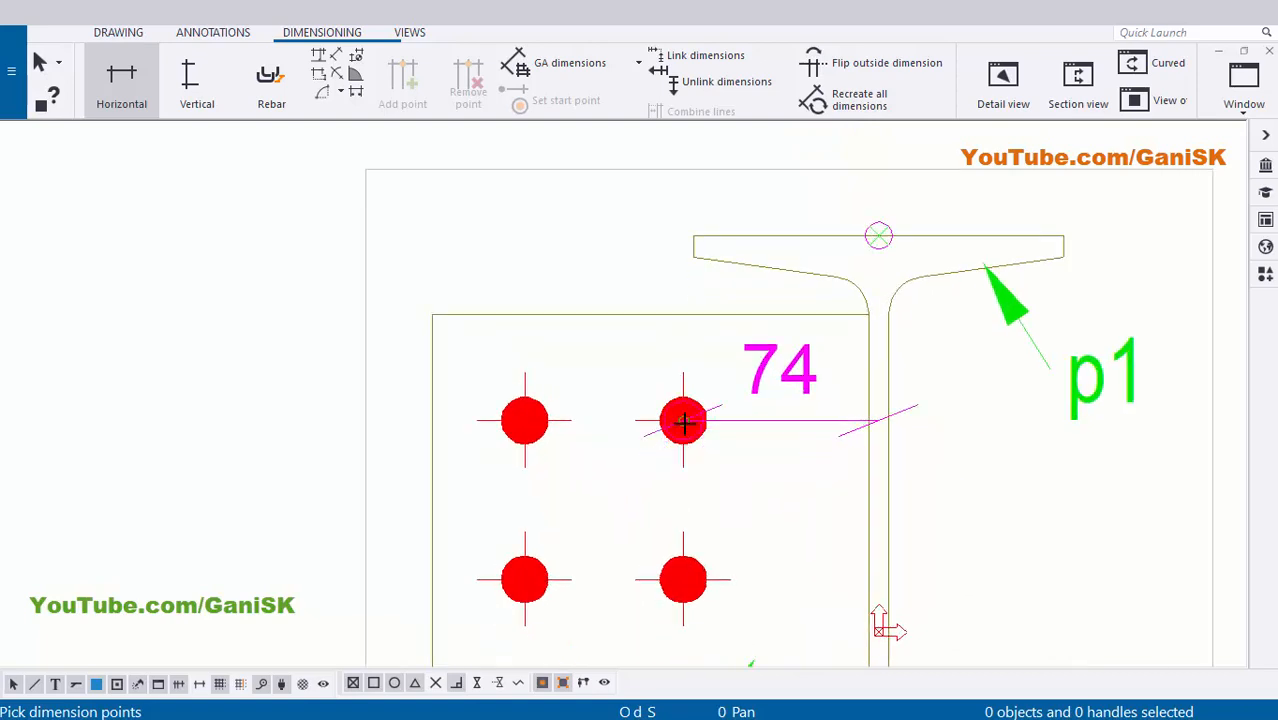
{"action": "left_click", "coordinate": [525, 420]}
{"action": "middle_click_drag", "start_coordinate": [645, 161], "coordinate": [622, 311]}
{"action": "middle_click", "coordinate": [626, 300]}
{"action": "scroll", "coordinate": [626, 300], "scroll_direction": "down", "scroll_amount": 1}
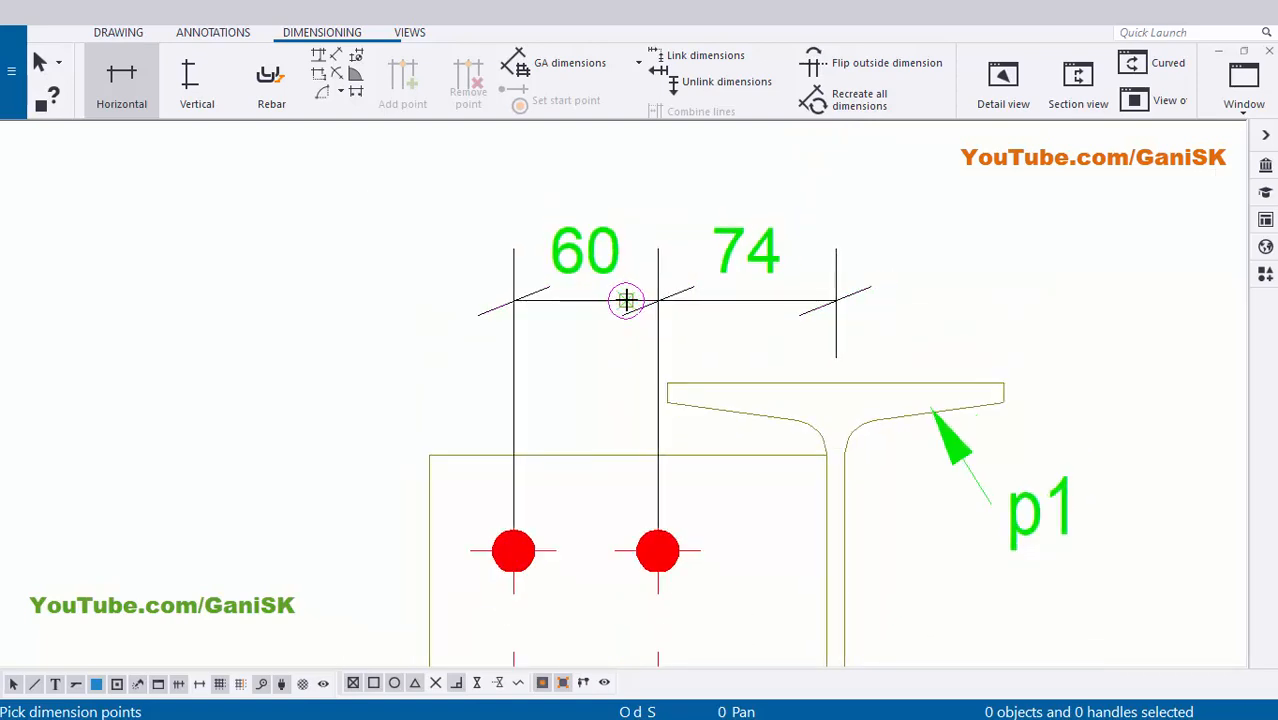
{"action": "scroll", "coordinate": [626, 300], "scroll_direction": "down", "scroll_amount": 2}
{"action": "scroll", "coordinate": [868, 254], "scroll_direction": "up", "scroll_amount": 1}
{"action": "right_click", "coordinate": [865, 247]}
{"action": "left_click", "coordinate": [917, 263]}
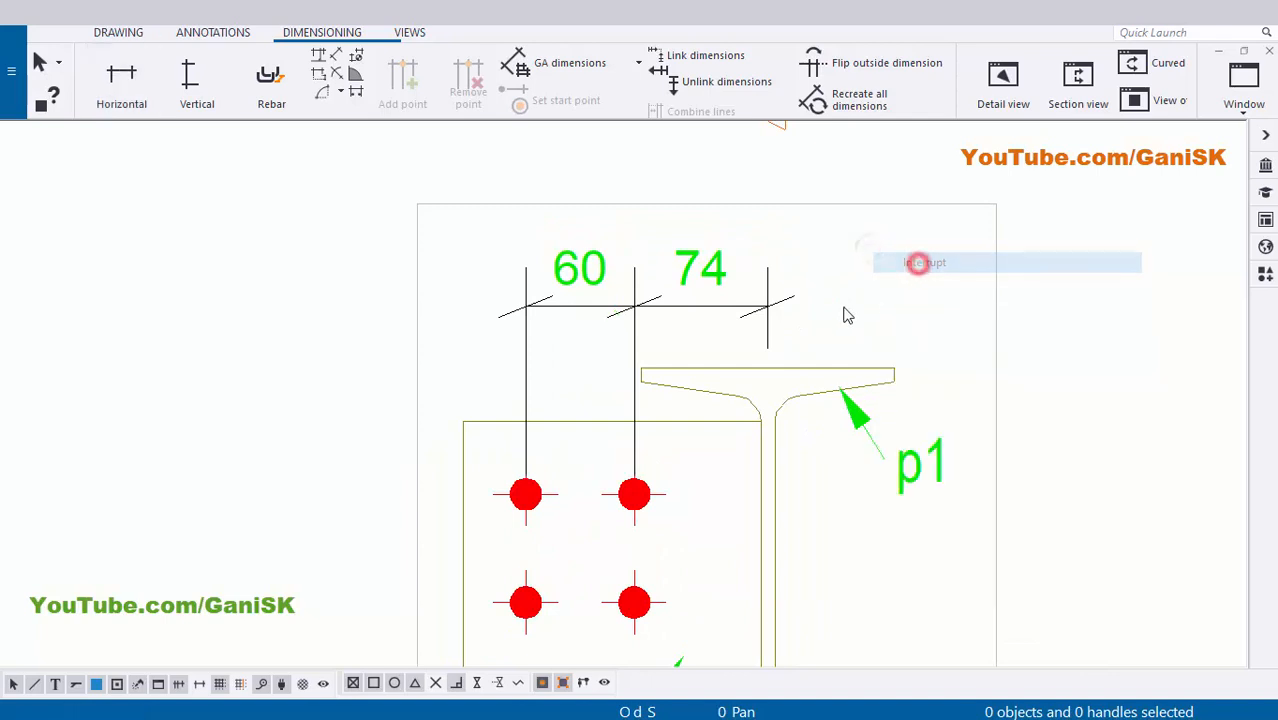
Add a vertical chain dimension in section A-A from the beam's top edge to both hole rows, placed left of the plate
{"action": "scroll", "coordinate": [800, 300], "scroll_direction": "down", "scroll_amount": 2}
{"action": "middle_click_drag", "start_coordinate": [668, 360], "coordinate": [695, 308]}
{"action": "scroll", "coordinate": [695, 308], "scroll_direction": "up", "scroll_amount": 4}
{"action": "scroll", "coordinate": [704, 372], "scroll_direction": "down", "scroll_amount": 1}
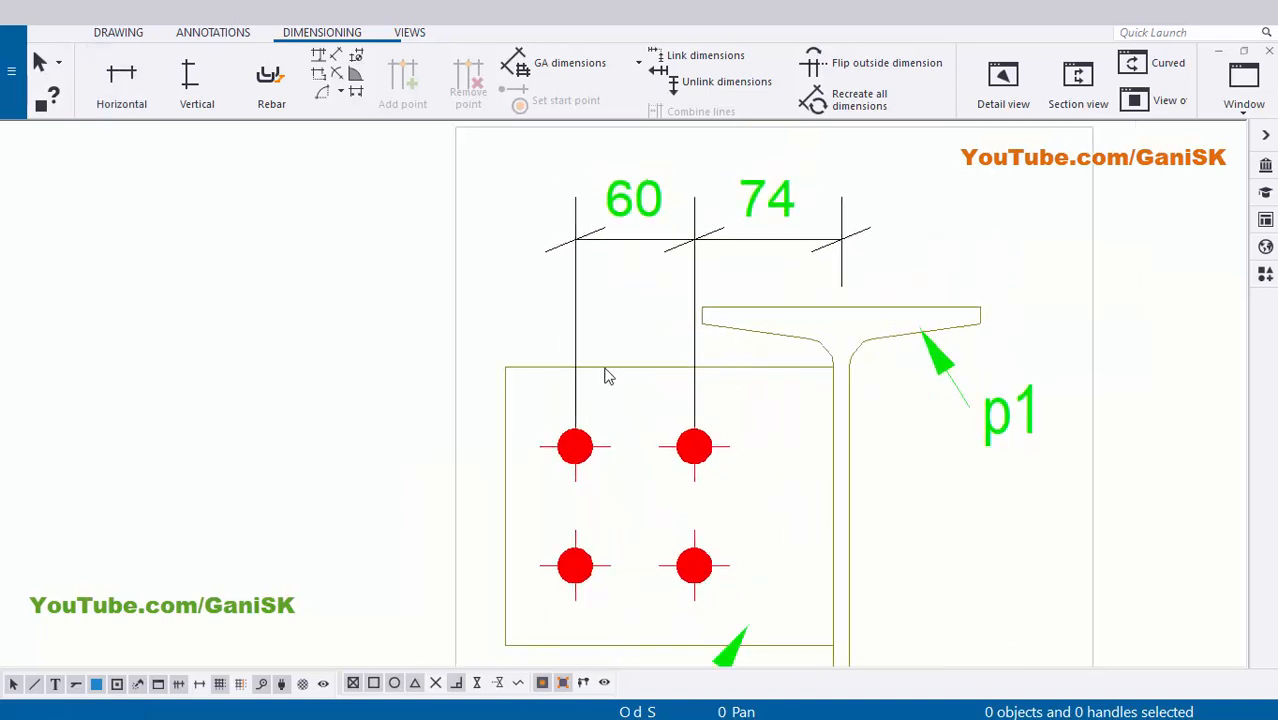
{"action": "middle_click_drag", "start_coordinate": [604, 406], "coordinate": [665, 389]}
{"action": "left_click", "coordinate": [194, 91]}
{"action": "scroll", "coordinate": [770, 295], "scroll_direction": "up", "scroll_amount": 3}
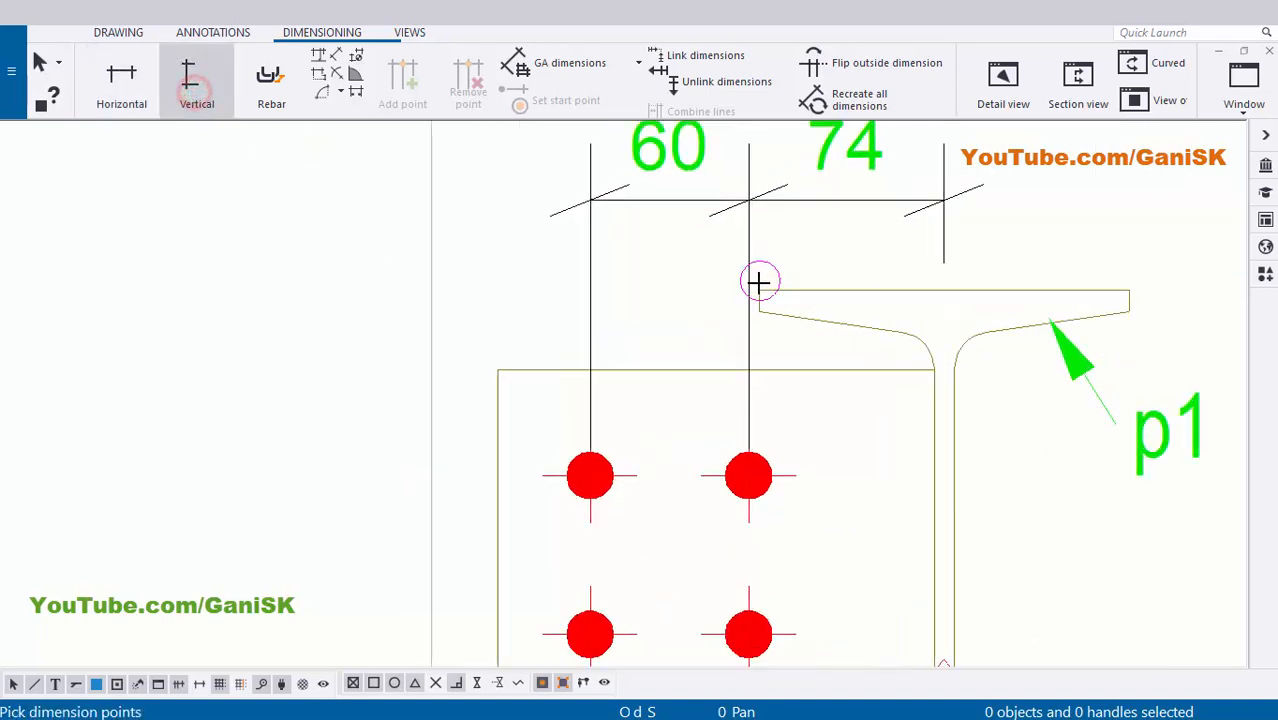
{"action": "left_click", "coordinate": [760, 293]}
{"action": "scroll", "coordinate": [750, 293], "scroll_direction": "down", "scroll_amount": 1}
{"action": "middle_click_drag", "start_coordinate": [579, 471], "coordinate": [622, 348]}
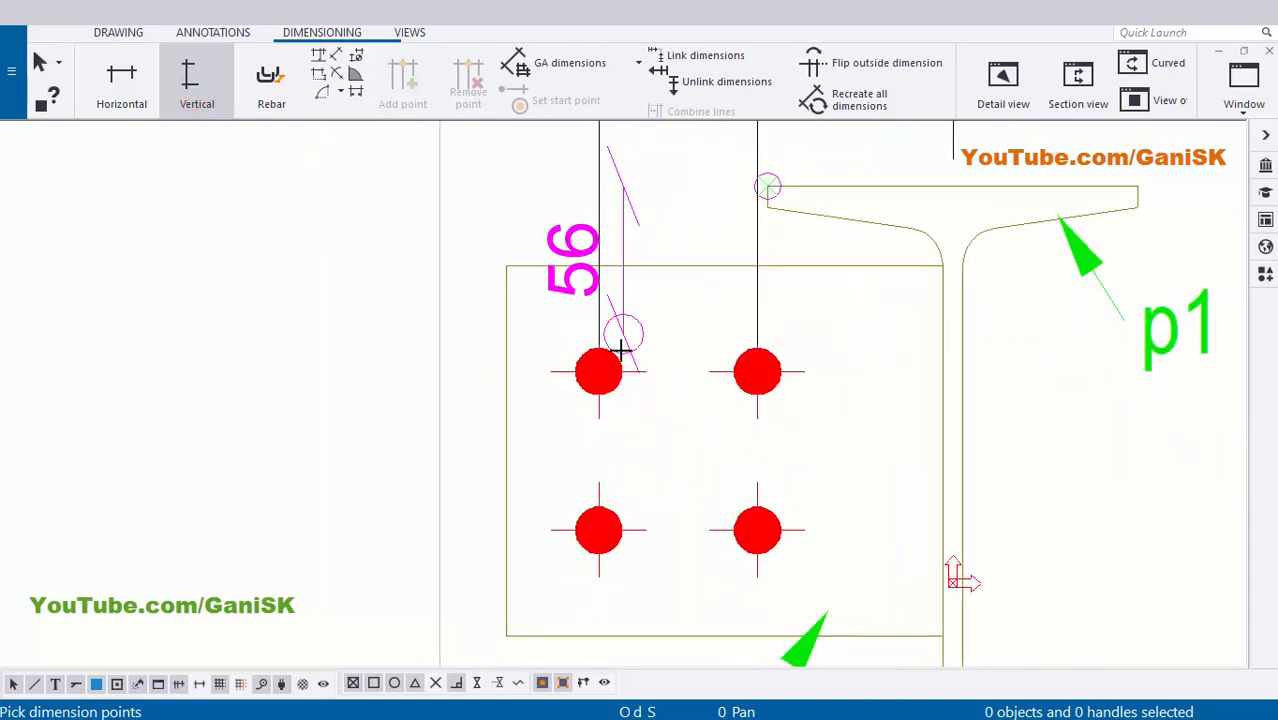
{"action": "scroll", "coordinate": [600, 370], "scroll_direction": "up", "scroll_amount": 1}
{"action": "left_click", "coordinate": [594, 375]}
{"action": "middle_click_drag", "start_coordinate": [631, 493], "coordinate": [635, 386]}
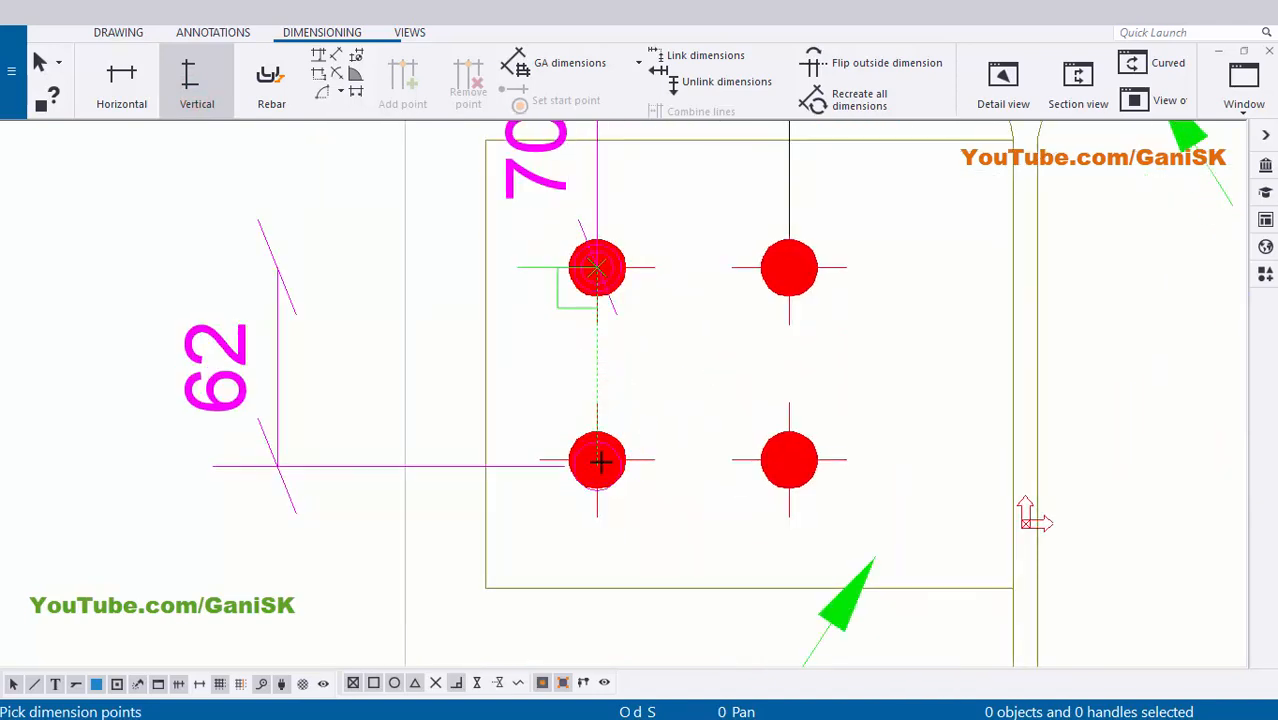
{"action": "left_click", "coordinate": [598, 460]}
{"action": "scroll", "coordinate": [780, 410], "scroll_direction": "down", "scroll_amount": 1}
{"action": "middle_click_drag", "start_coordinate": [472, 373], "coordinate": [573, 491]}
{"action": "scroll", "coordinate": [505, 393], "scroll_direction": "down", "scroll_amount": 1}
{"action": "right_click", "coordinate": [330, 336]}
{"action": "left_click", "coordinate": [368, 350]}
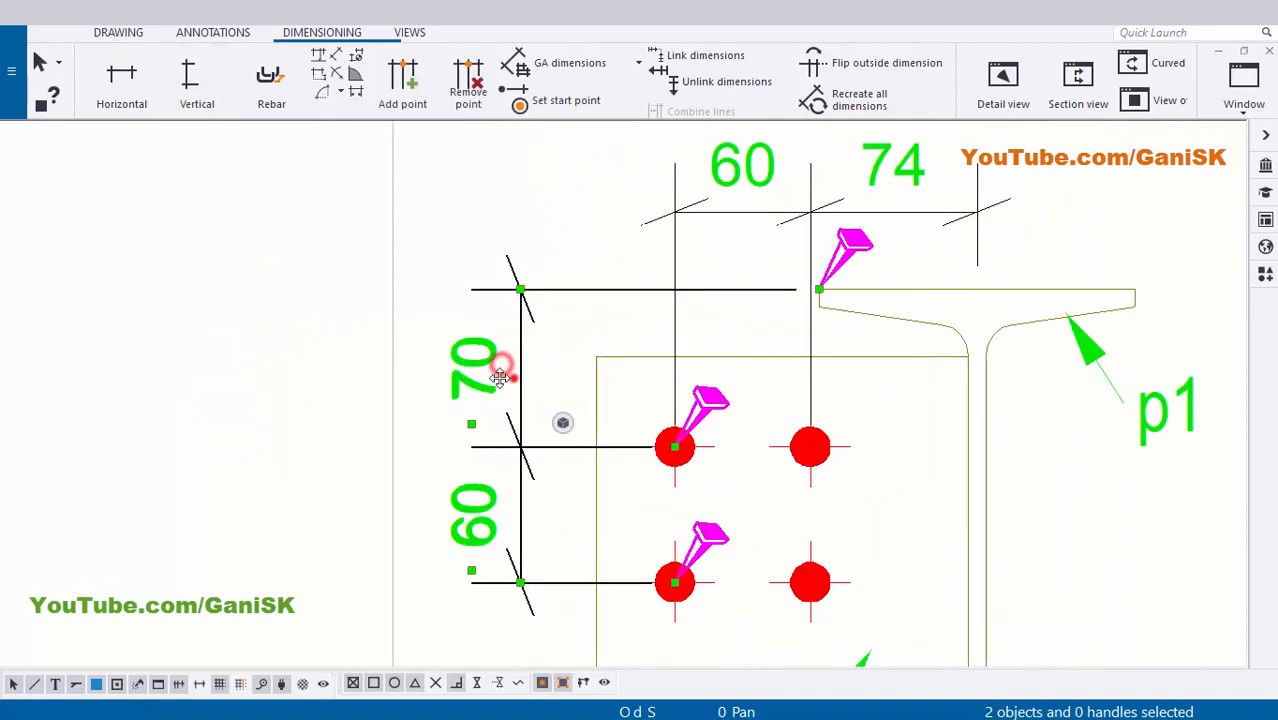
{"action": "scroll", "coordinate": [500, 361], "scroll_direction": "up", "scroll_amount": 1}
{"action": "scroll", "coordinate": [710, 350], "scroll_direction": "down", "scroll_amount": 1}
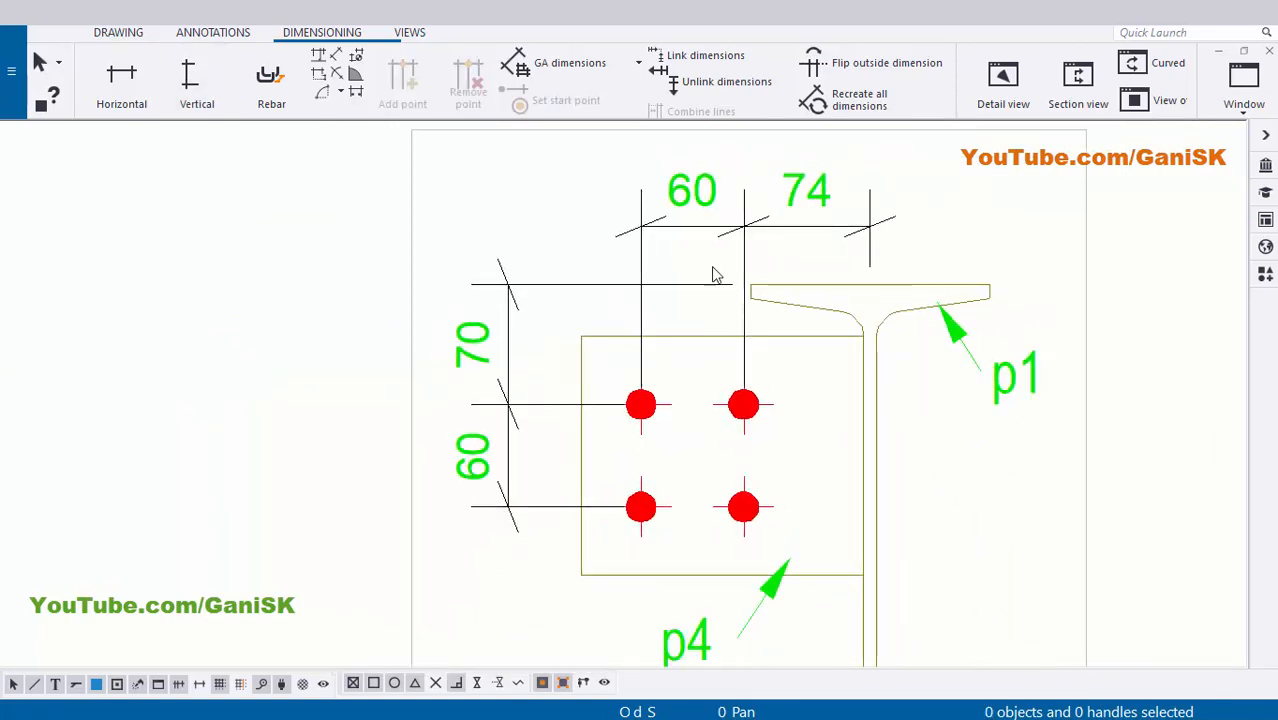
Review the hole dimensions in section A-A against the first p4 plate in the main view
{"action": "scroll", "coordinate": [760, 345], "scroll_direction": "up", "scroll_amount": 1}
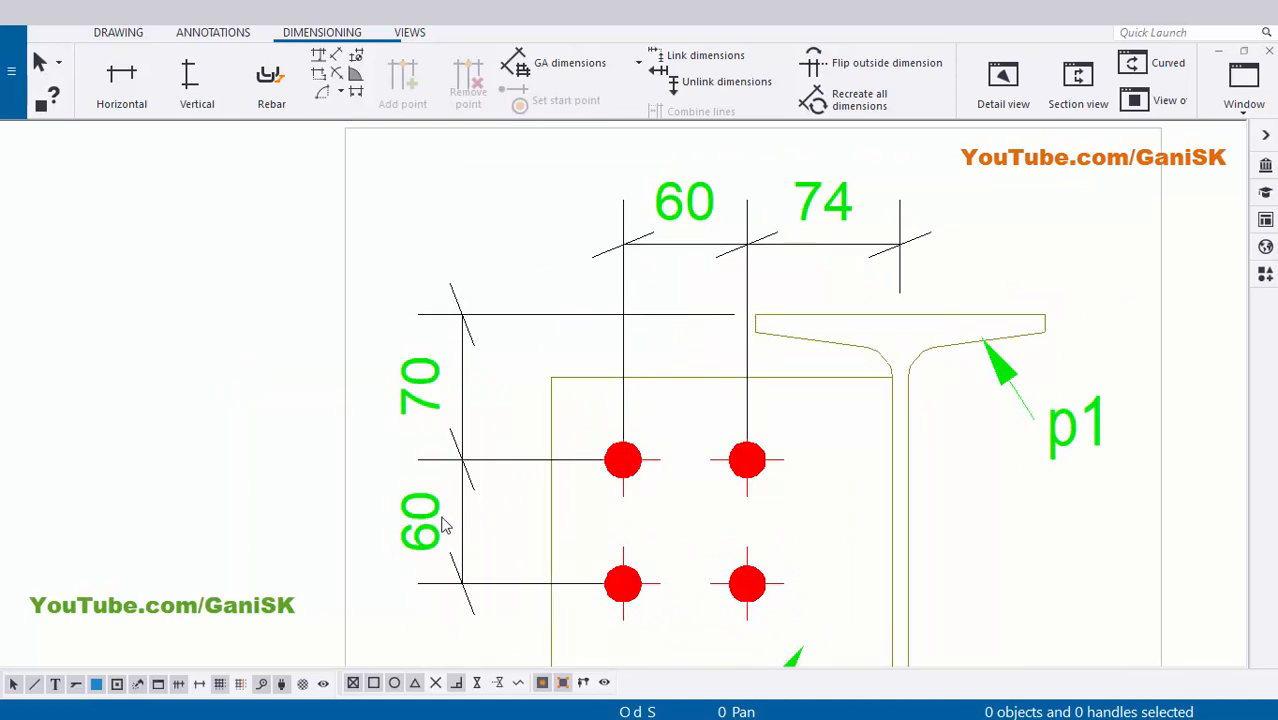
{"action": "middle_click_drag", "start_coordinate": [737, 385], "coordinate": [674, 408]}
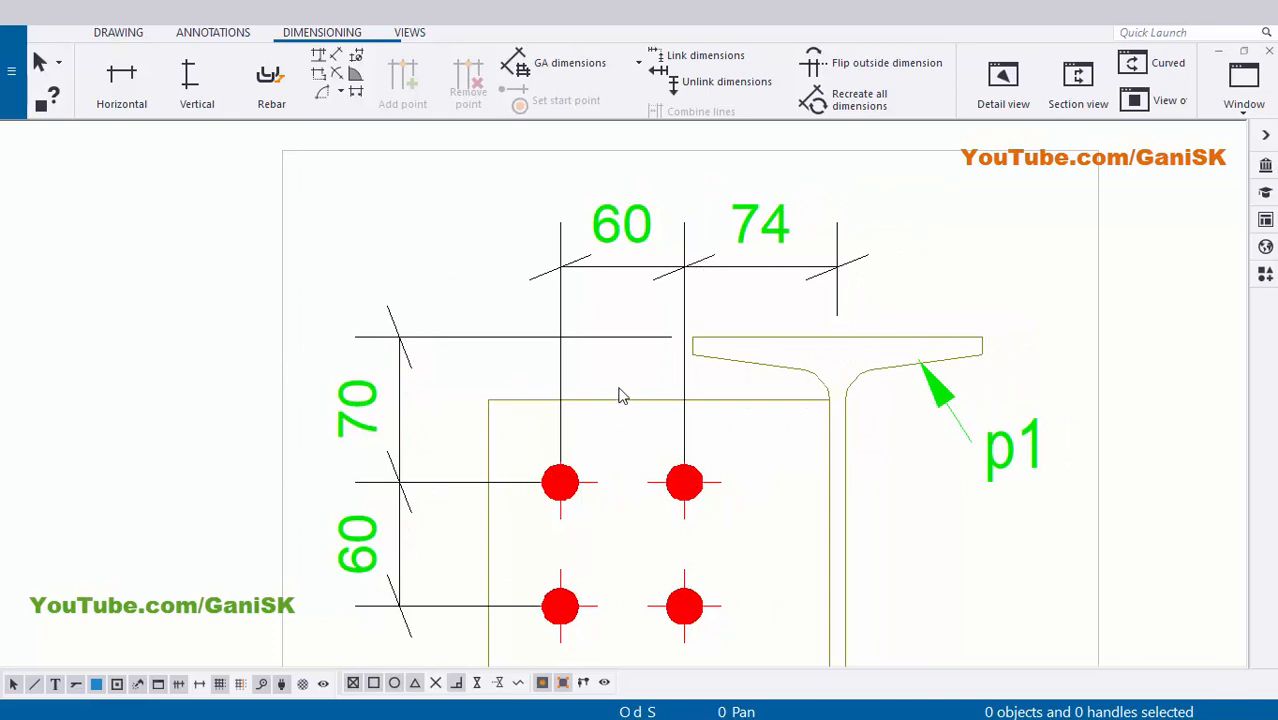
{"action": "scroll", "coordinate": [617, 262], "scroll_direction": "down", "scroll_amount": 3}
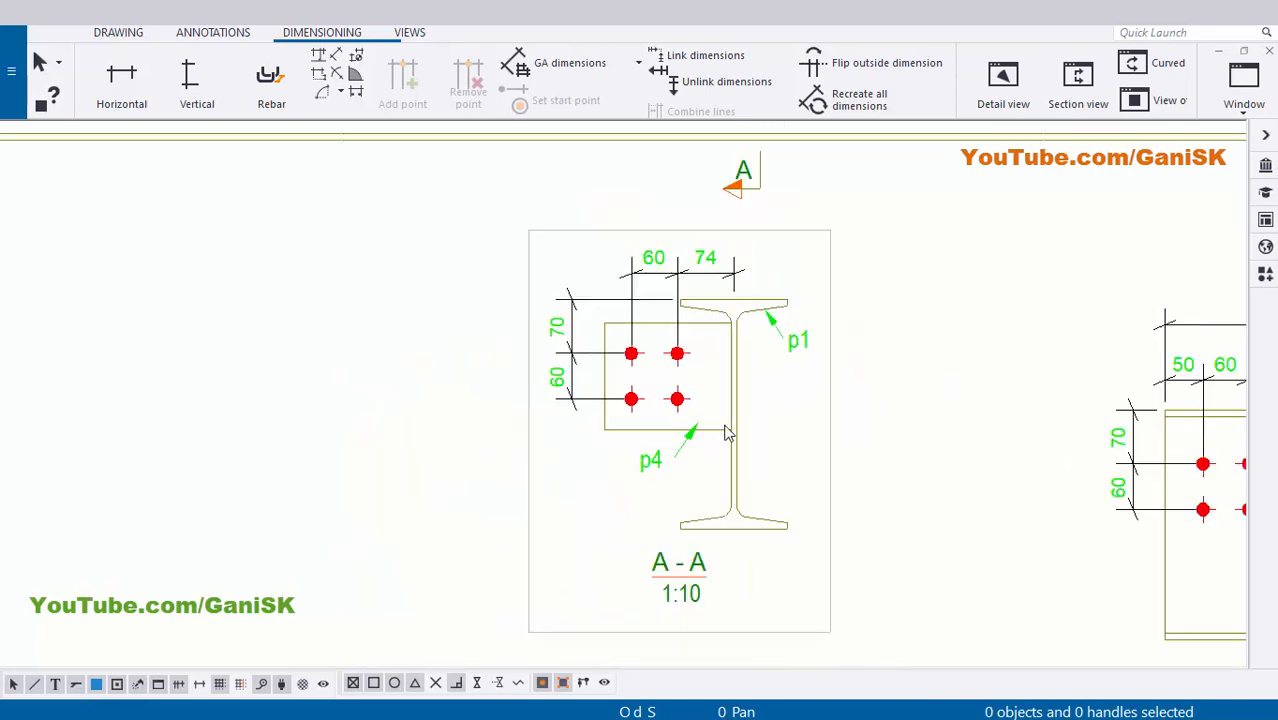
{"action": "scroll", "coordinate": [728, 430], "scroll_direction": "down", "scroll_amount": 2}
{"action": "scroll", "coordinate": [702, 427], "scroll_direction": "up", "scroll_amount": 4}
{"action": "scroll", "coordinate": [702, 427], "scroll_direction": "up", "scroll_amount": 5}
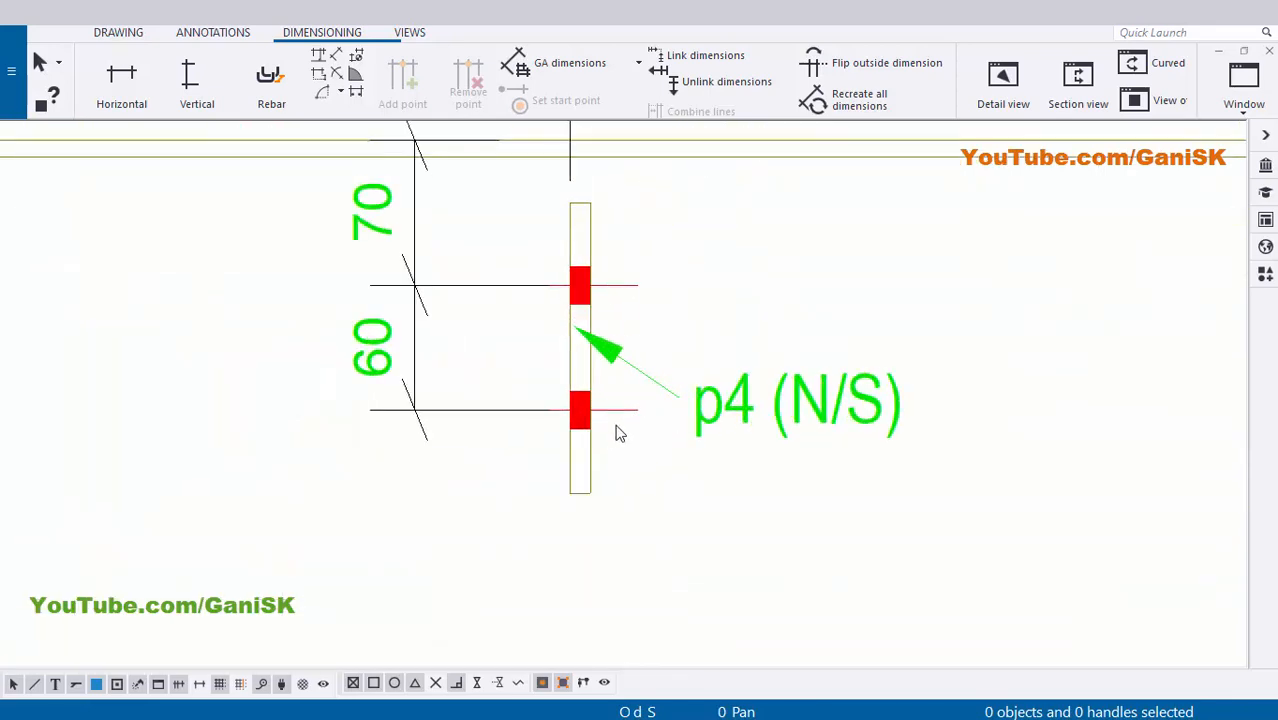
{"action": "scroll", "coordinate": [602, 436], "scroll_direction": "down", "scroll_amount": 2}
{"action": "scroll", "coordinate": [1038, 417], "scroll_direction": "down", "scroll_amount": 2}
{"action": "scroll", "coordinate": [870, 345], "scroll_direction": "up", "scroll_amount": 3}
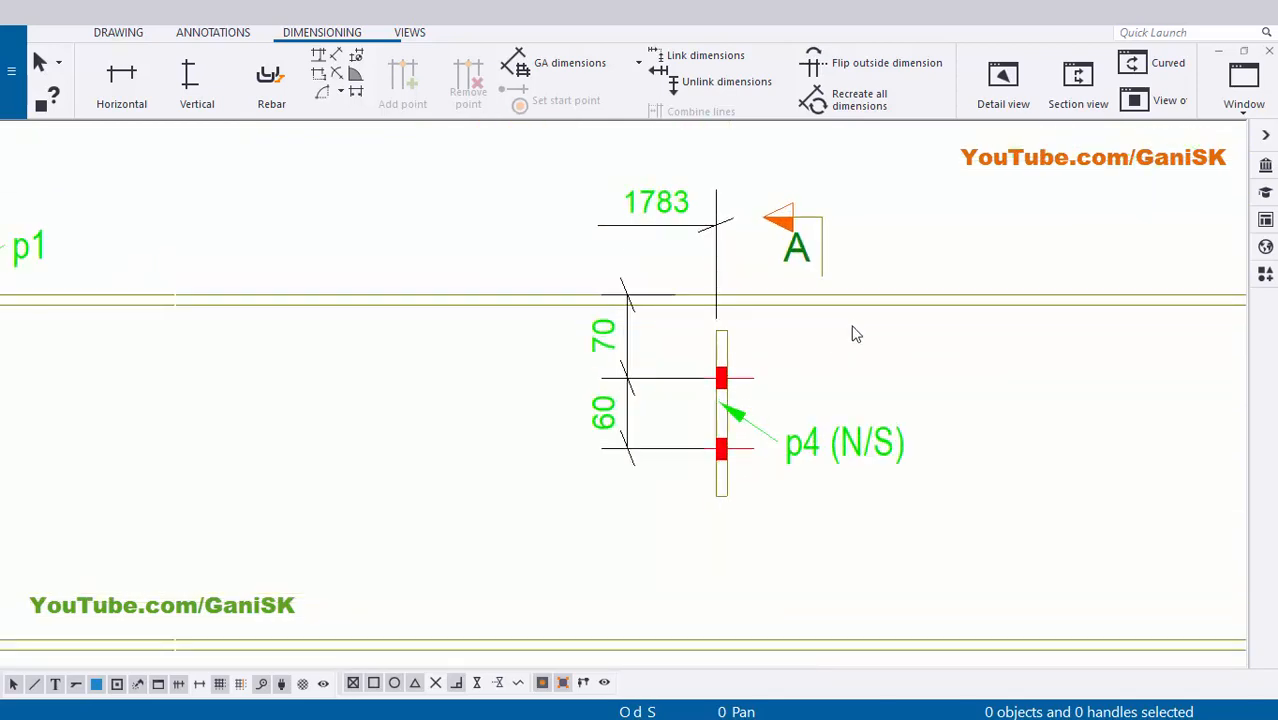
Add a weld mark to the first p4 plate in the main view, placed below and left of the plate
{"action": "left_click", "coordinate": [730, 462]}
{"action": "scroll", "coordinate": [756, 491], "scroll_direction": "down", "scroll_amount": 1}
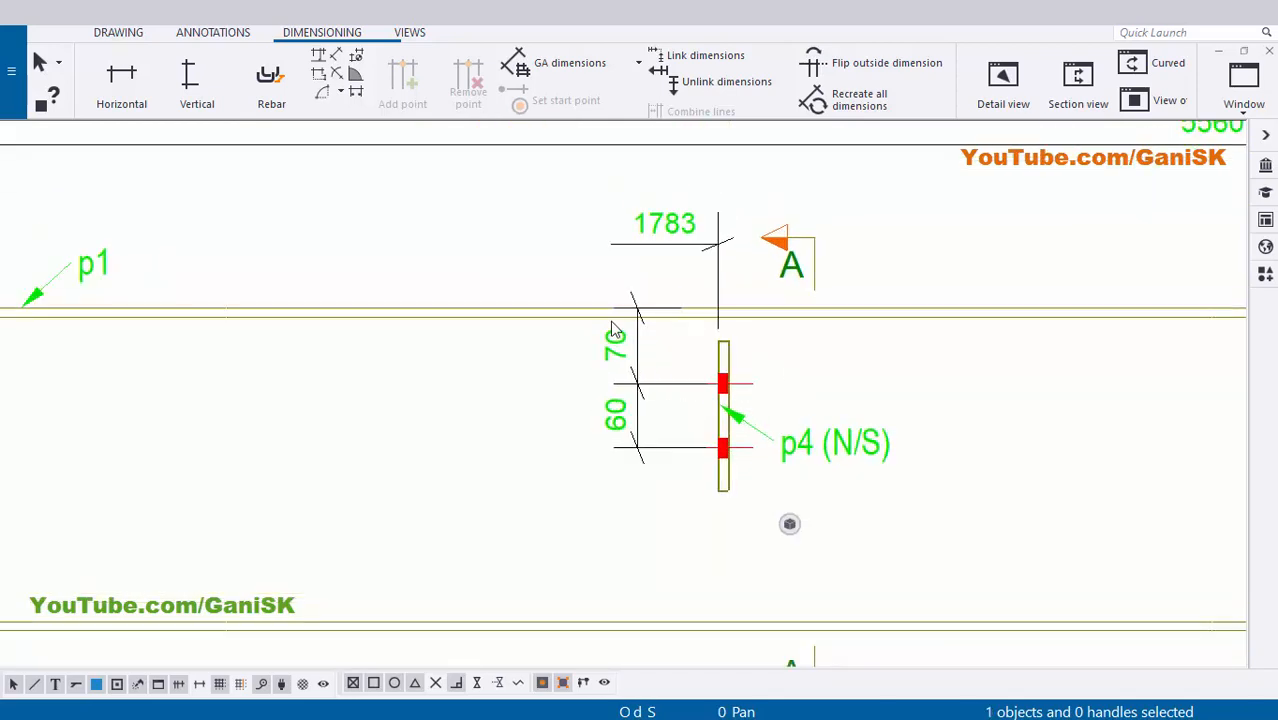
{"action": "left_click", "coordinate": [211, 35]}
{"action": "left_click", "coordinate": [205, 63]}
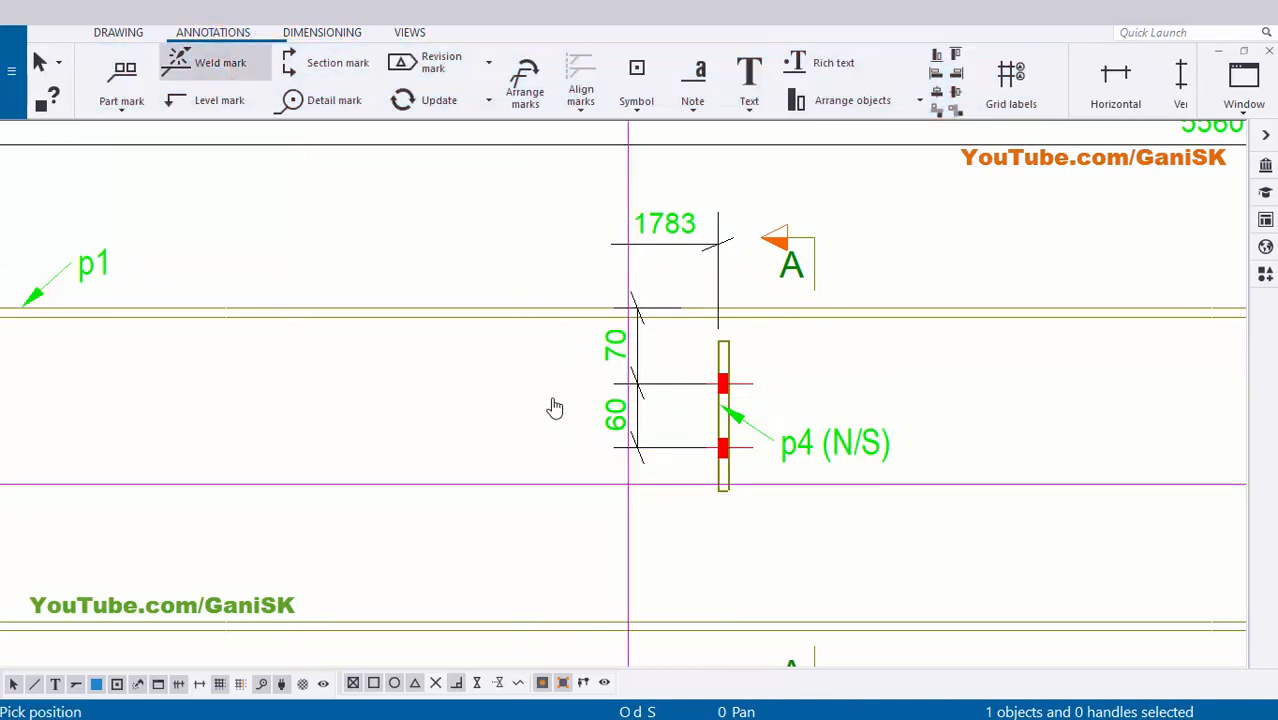
{"action": "scroll", "coordinate": [616, 385], "scroll_direction": "up", "scroll_amount": 5}
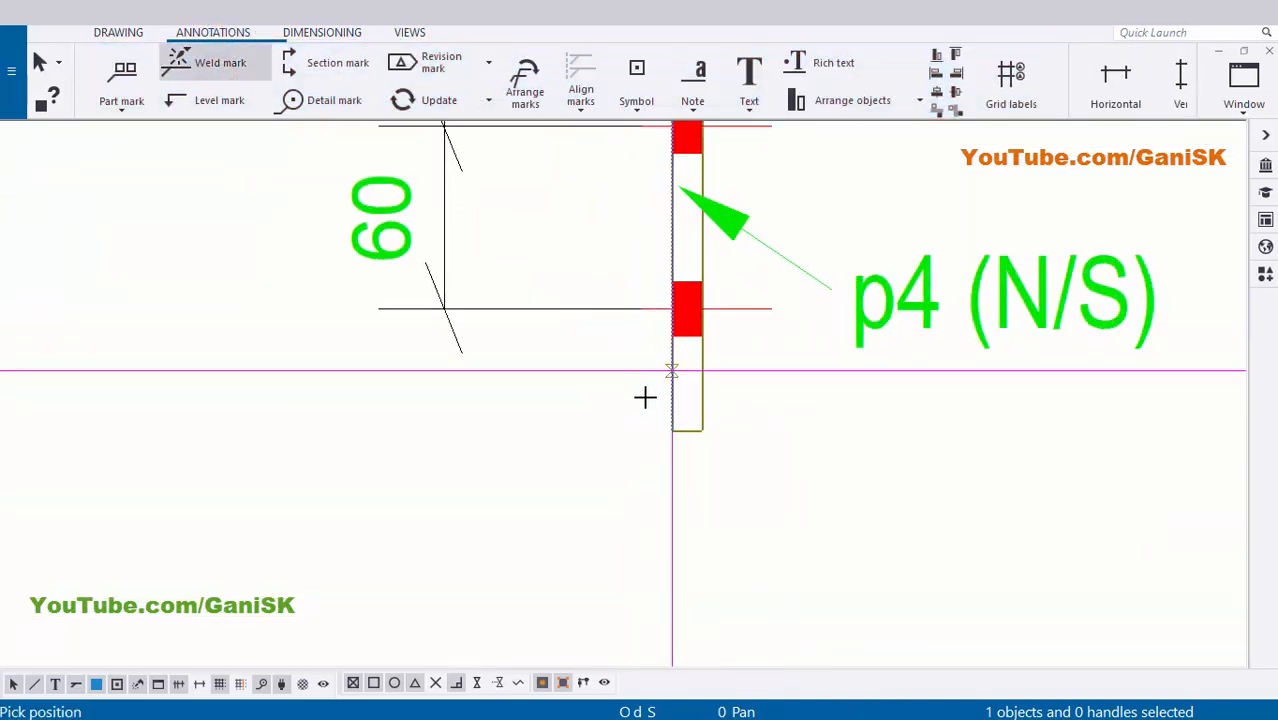
{"action": "left_click", "coordinate": [551, 500]}
{"action": "scroll", "coordinate": [556, 499], "scroll_direction": "down", "scroll_amount": 3}
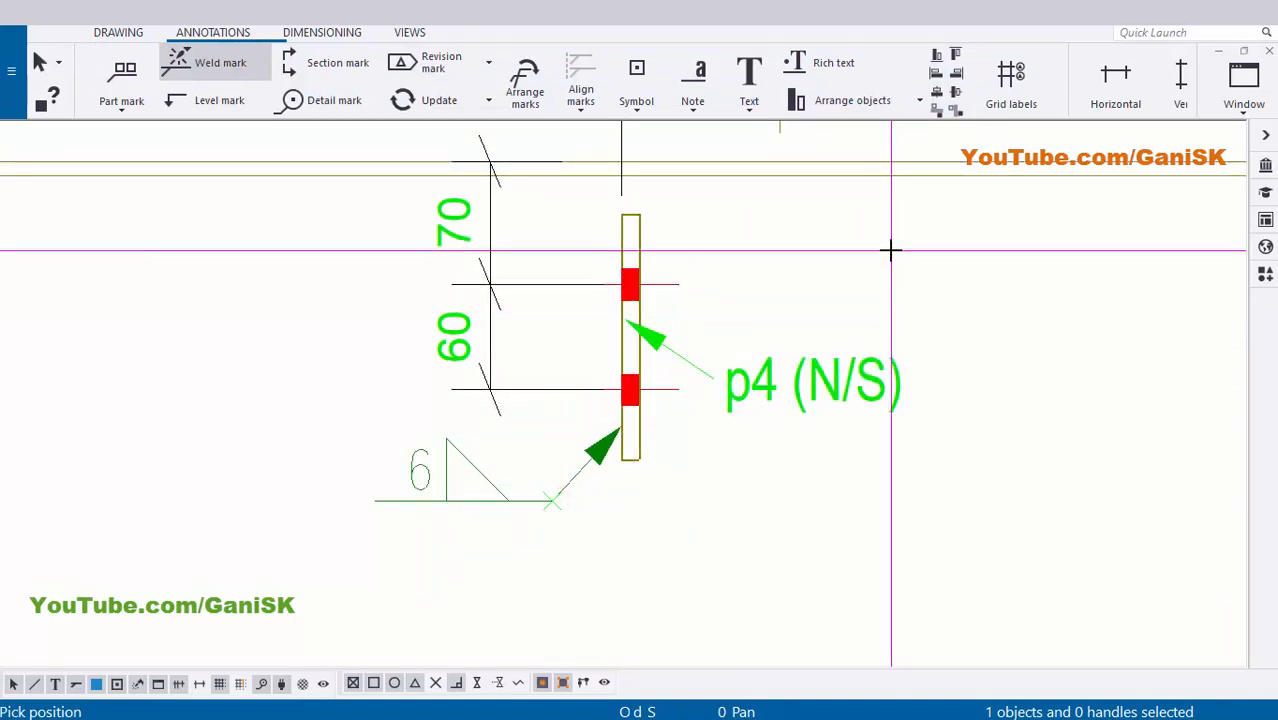
{"action": "key", "text": "Escape"}
Set the weld mark's below-line type to fillet and its below-line size to 6.00
{"action": "scroll", "coordinate": [451, 494], "scroll_direction": "up", "scroll_amount": 3}
{"action": "scroll", "coordinate": [485, 502], "scroll_direction": "down", "scroll_amount": 2}
{"action": "left_click", "coordinate": [485, 502]}
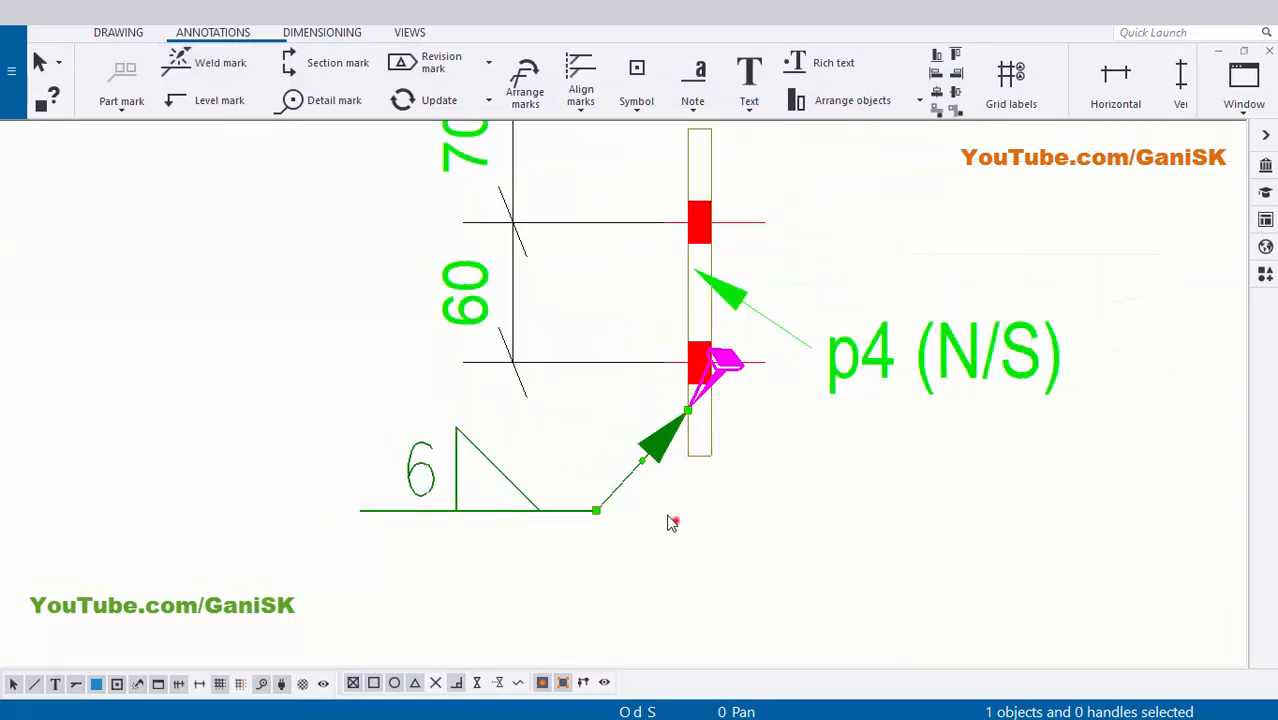
{"action": "left_click", "coordinate": [674, 519]}
{"action": "scroll", "coordinate": [600, 488], "scroll_direction": "up", "scroll_amount": 2}
{"action": "left_click", "coordinate": [591, 489]}
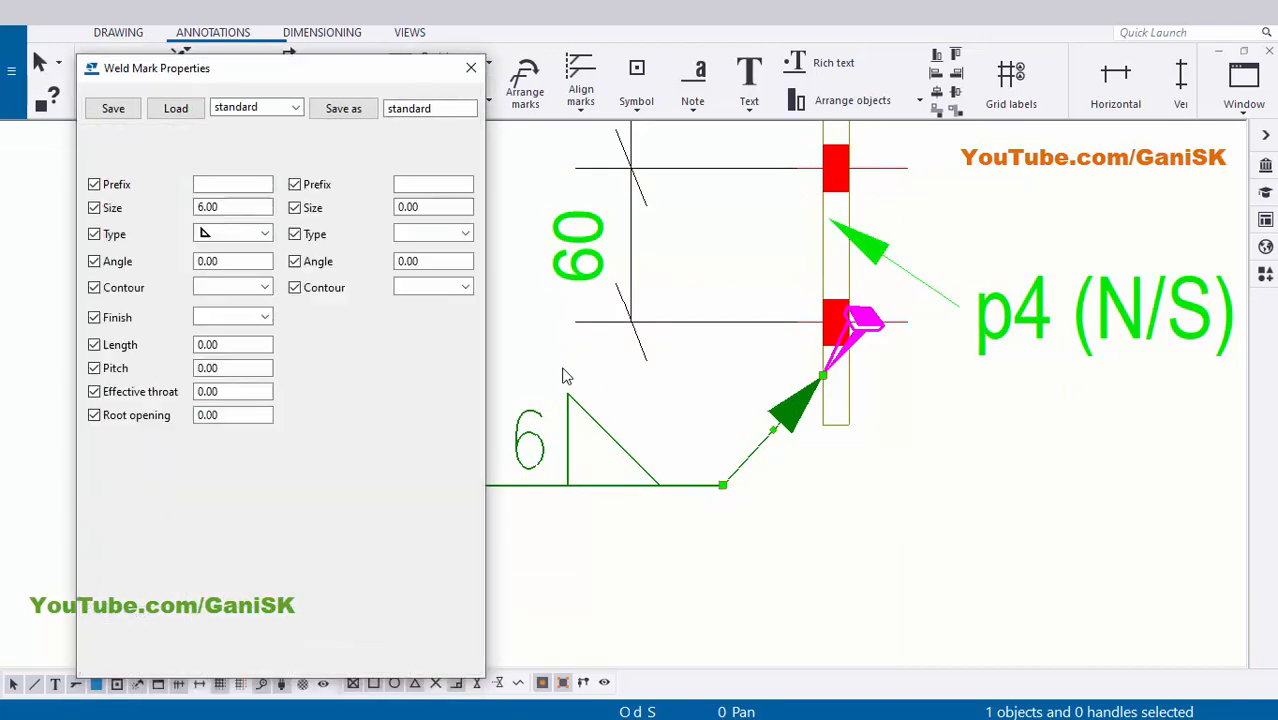
{"action": "left_click", "coordinate": [432, 234]}
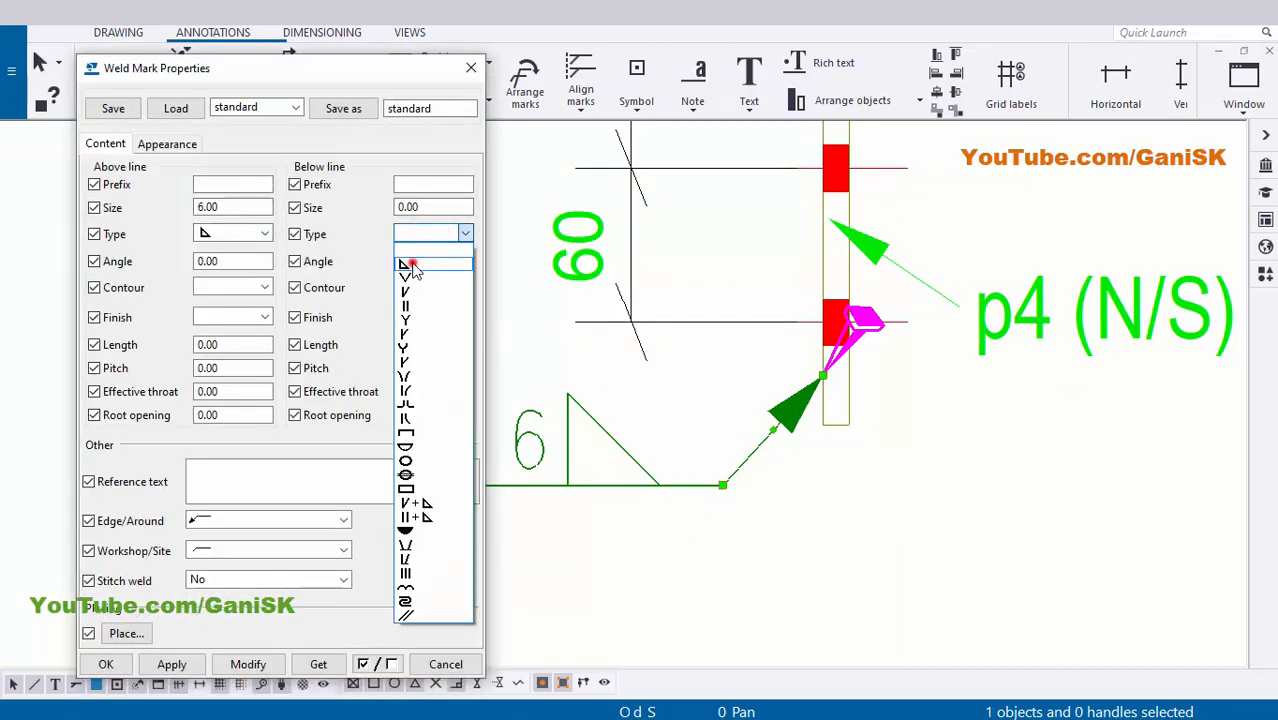
{"action": "left_click", "coordinate": [408, 265]}
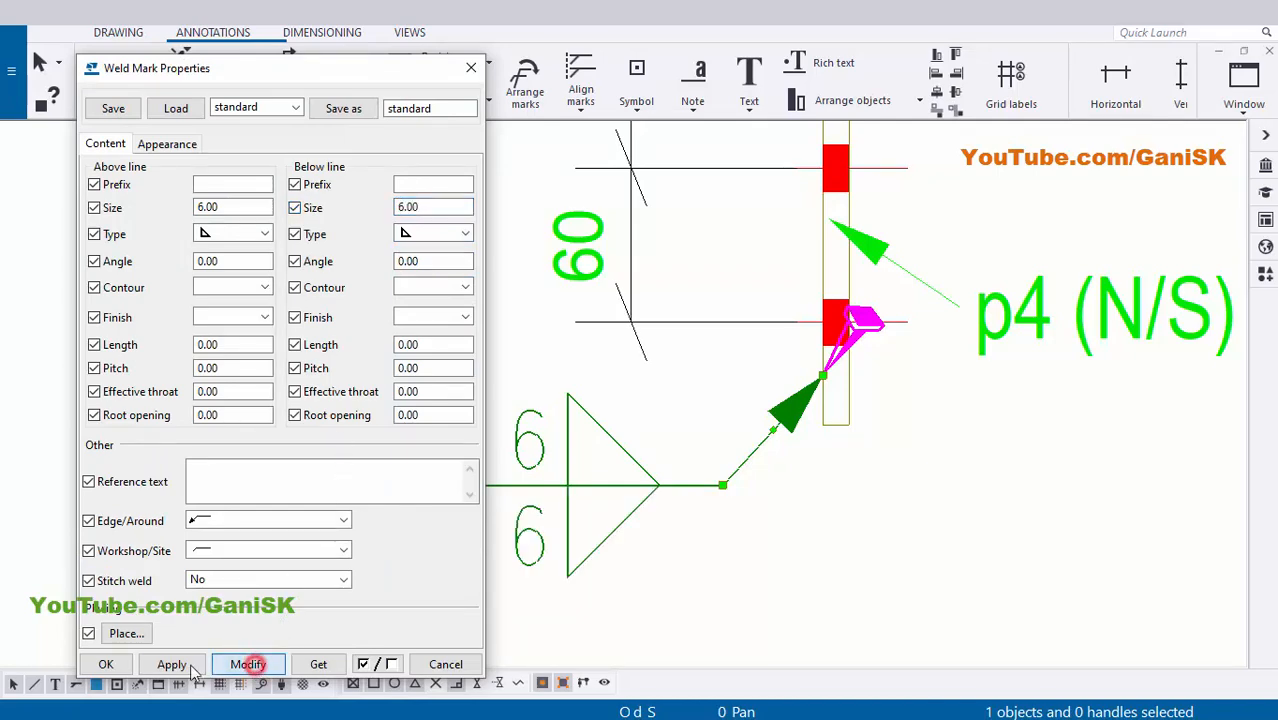
{"action": "left_click", "coordinate": [107, 664]}
{"action": "scroll", "coordinate": [613, 451], "scroll_direction": "down", "scroll_amount": 5}
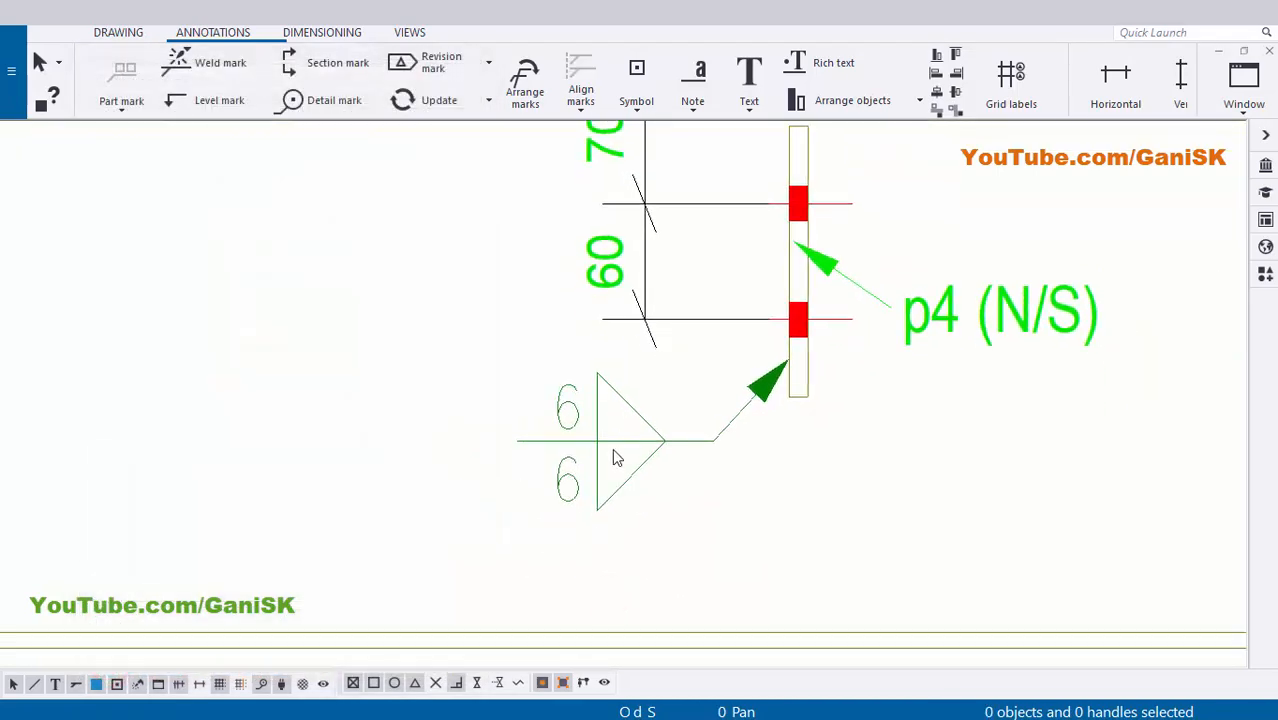
{"action": "scroll", "coordinate": [635, 465], "scroll_direction": "down", "scroll_amount": 3}
{"action": "middle_click_drag", "start_coordinate": [1015, 442], "coordinate": [751, 442]}
{"action": "middle_click_drag", "start_coordinate": [1180, 439], "coordinate": [932, 470]}
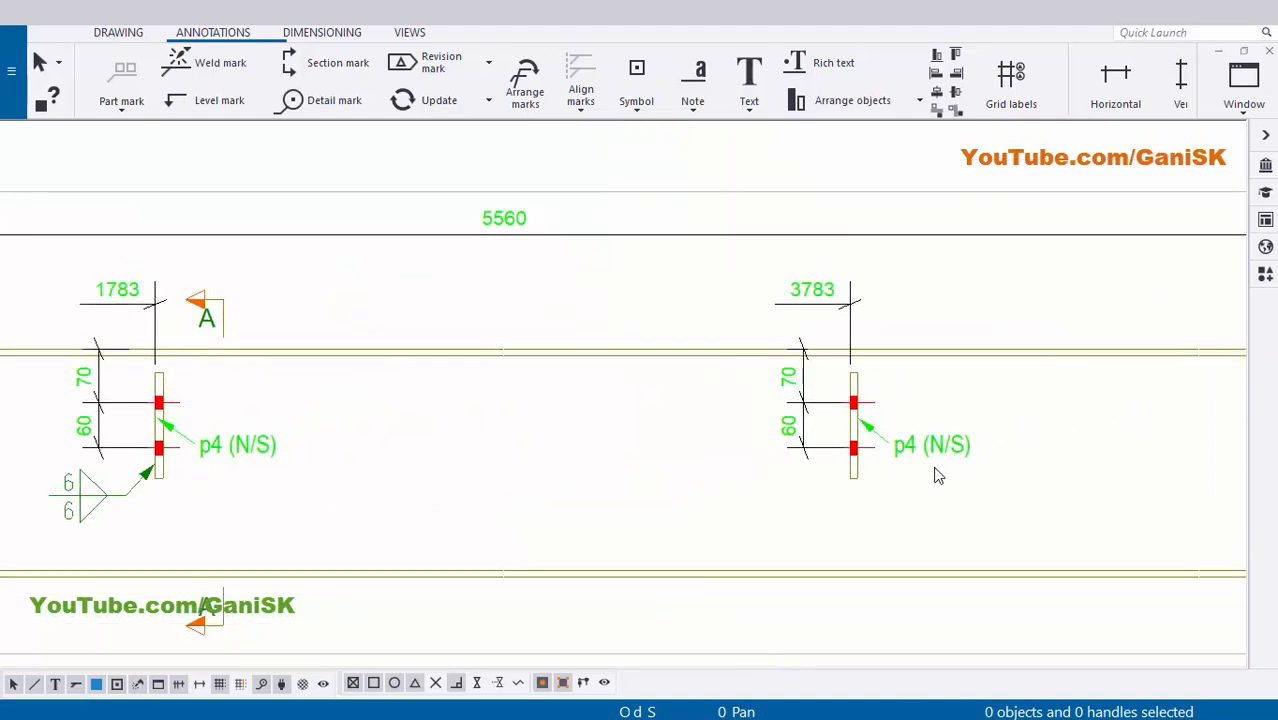
Add a weld mark to the second p4 plate in the main view, placed below and left of the plate
{"action": "scroll", "coordinate": [880, 470], "scroll_direction": "up", "scroll_amount": 5}
{"action": "left_click", "coordinate": [220, 63]}
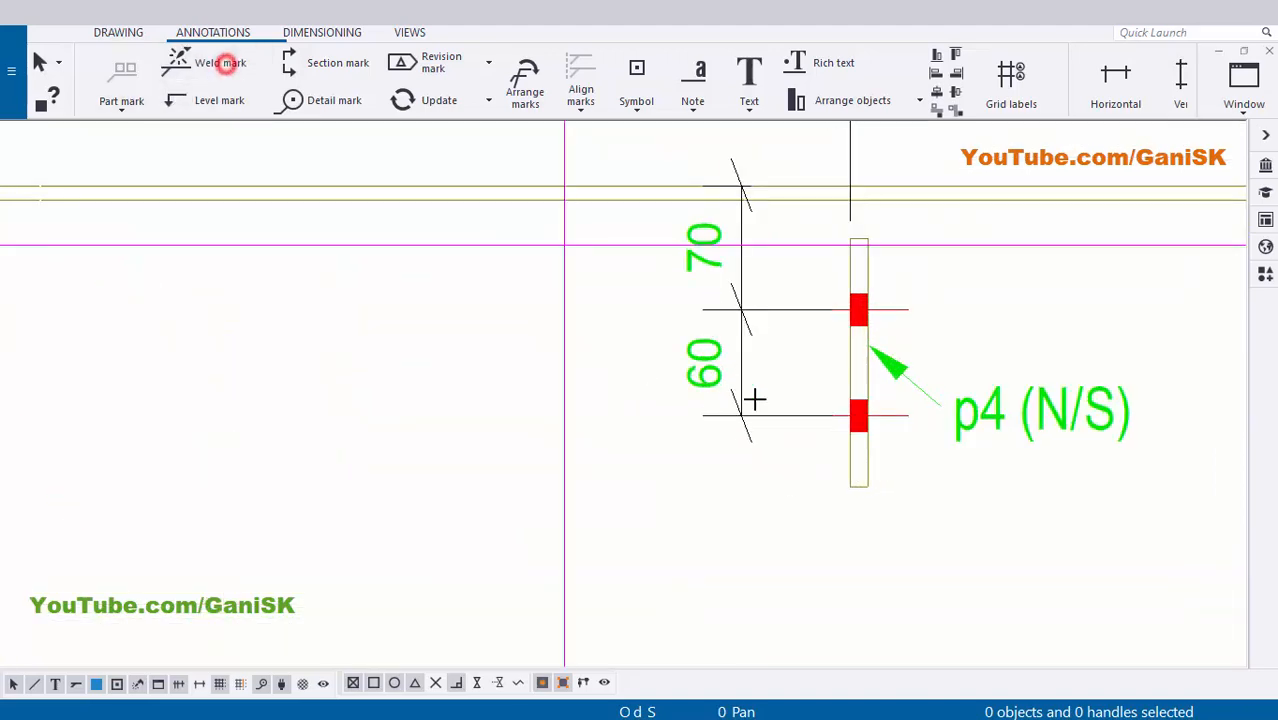
{"action": "scroll", "coordinate": [800, 430], "scroll_direction": "up", "scroll_amount": 4}
{"action": "left_click", "coordinate": [882, 428]}
{"action": "left_click", "coordinate": [736, 562]}
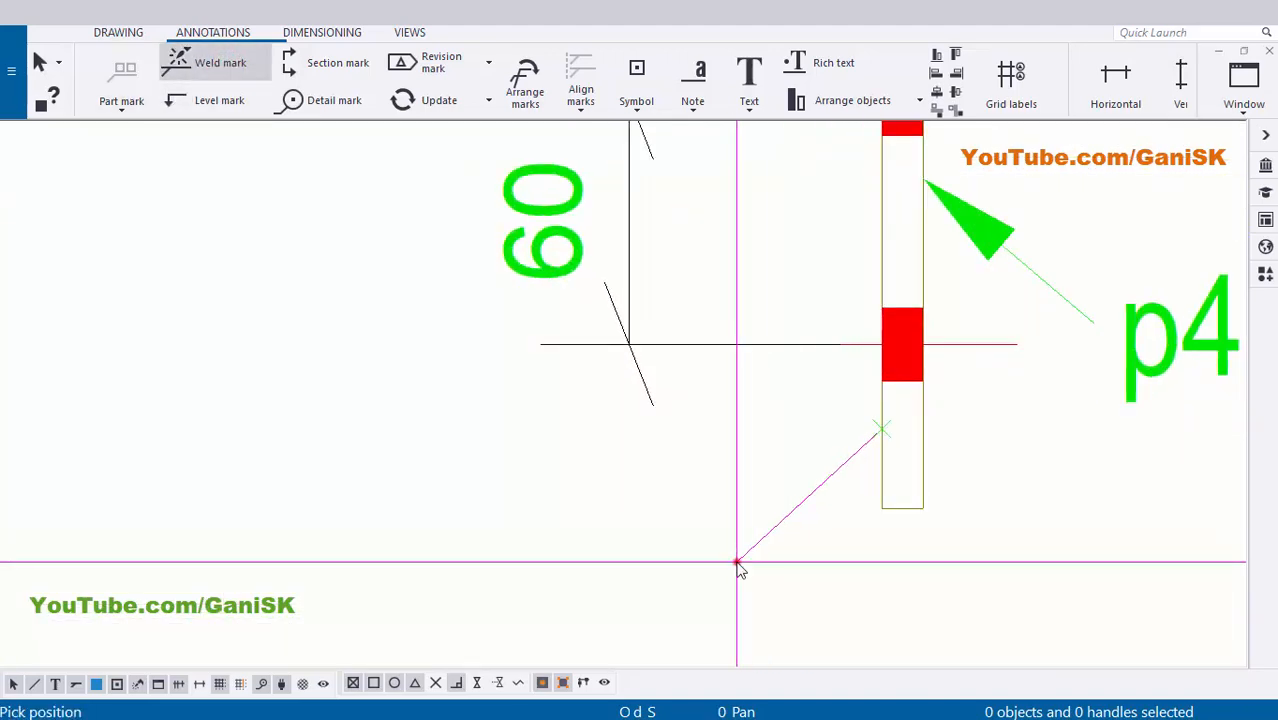
{"action": "scroll", "coordinate": [606, 543], "scroll_direction": "down", "scroll_amount": 2}
{"action": "middle_click_drag", "start_coordinate": [606, 543], "coordinate": [693, 521]}
{"action": "right_click", "coordinate": [377, 336]}
{"action": "left_click", "coordinate": [407, 347]}
Review the finished drawing, checking section A-A, the weld marks in the main view and the overall sheet layout
{"action": "scroll", "coordinate": [540, 384], "scroll_direction": "down", "scroll_amount": 3}
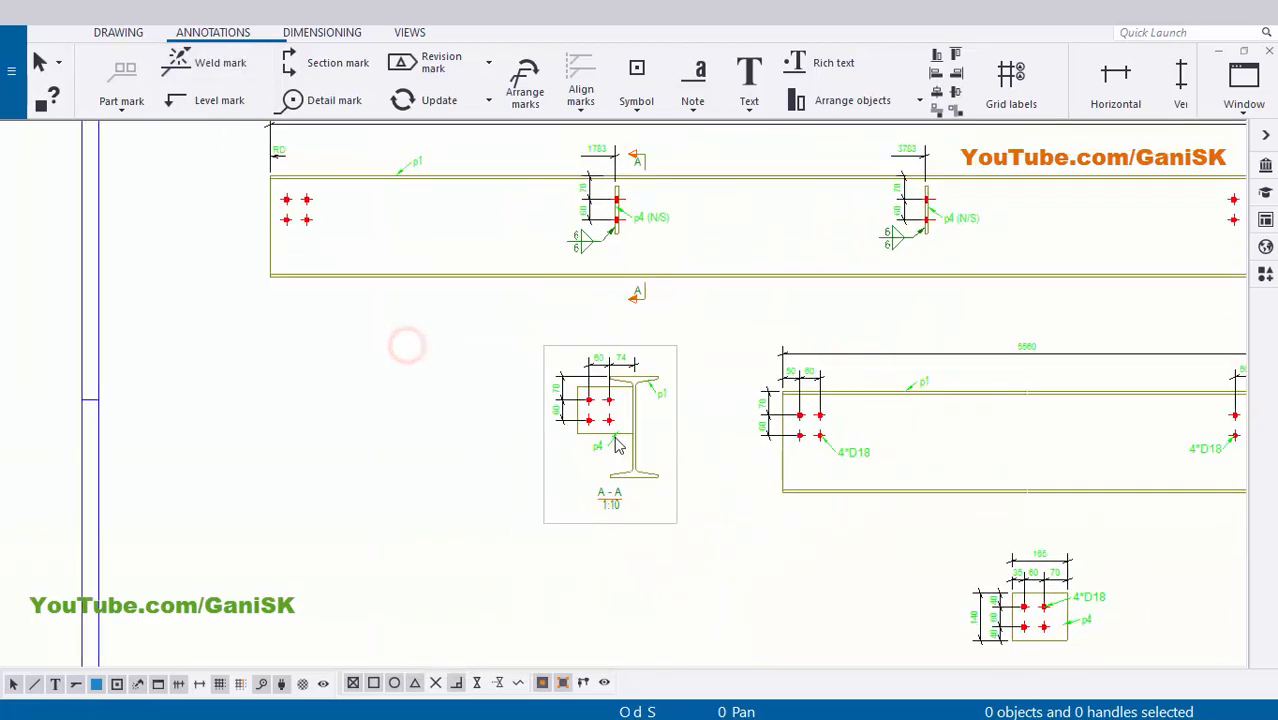
{"action": "scroll", "coordinate": [630, 445], "scroll_direction": "up", "scroll_amount": 5}
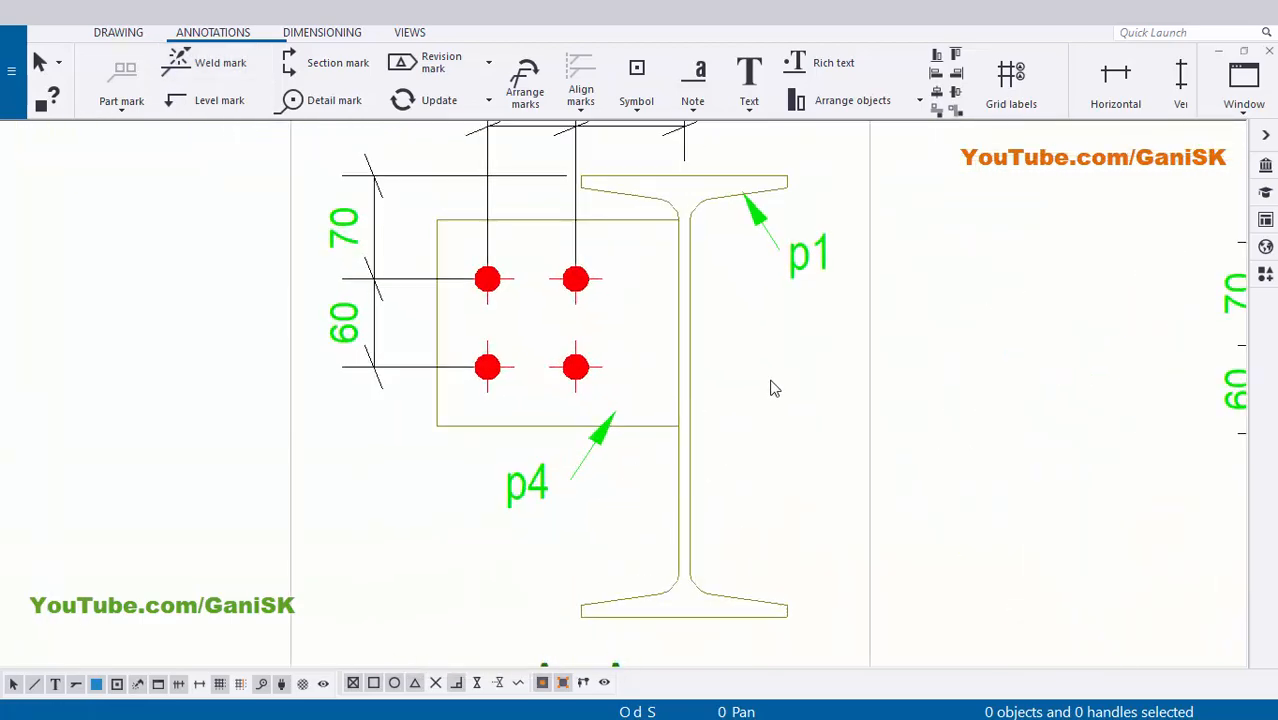
{"action": "scroll", "coordinate": [700, 540], "scroll_direction": "down", "scroll_amount": 3}
{"action": "middle_click_drag", "start_coordinate": [633, 130], "coordinate": [600, 300]}
{"action": "scroll", "coordinate": [598, 285], "scroll_direction": "up", "scroll_amount": 3}
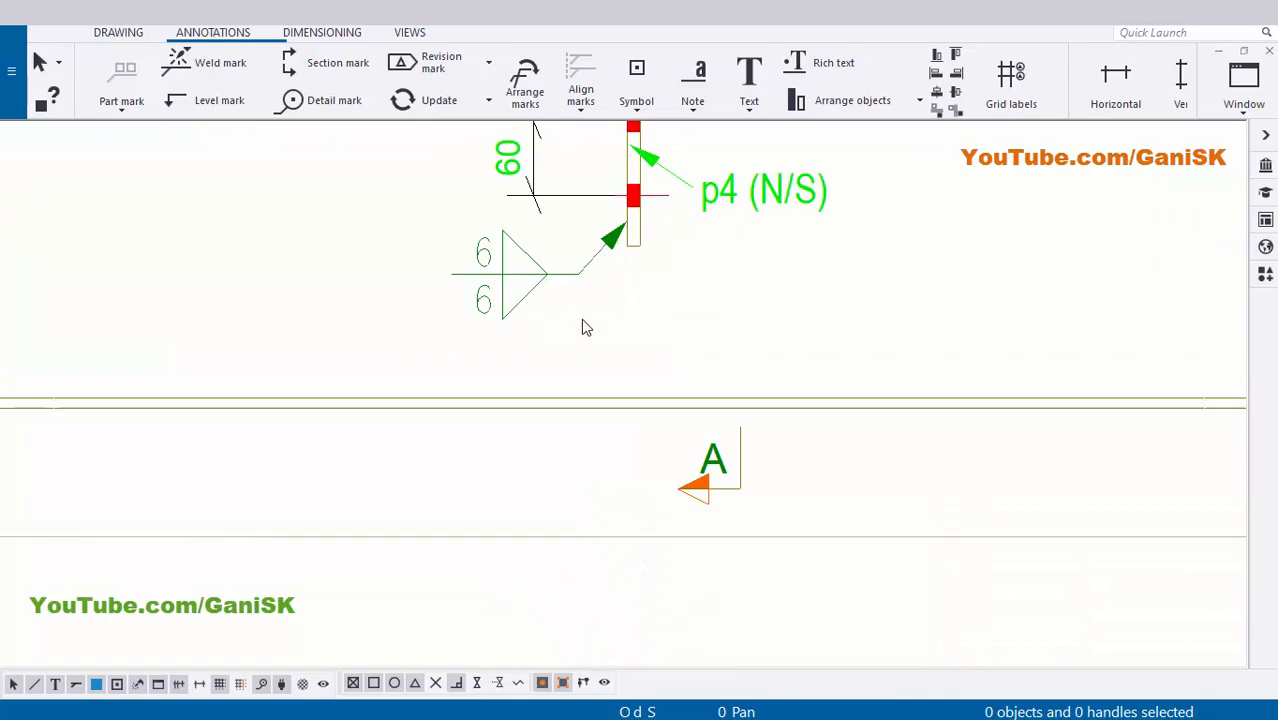
{"action": "scroll", "coordinate": [586, 328], "scroll_direction": "down", "scroll_amount": 6}
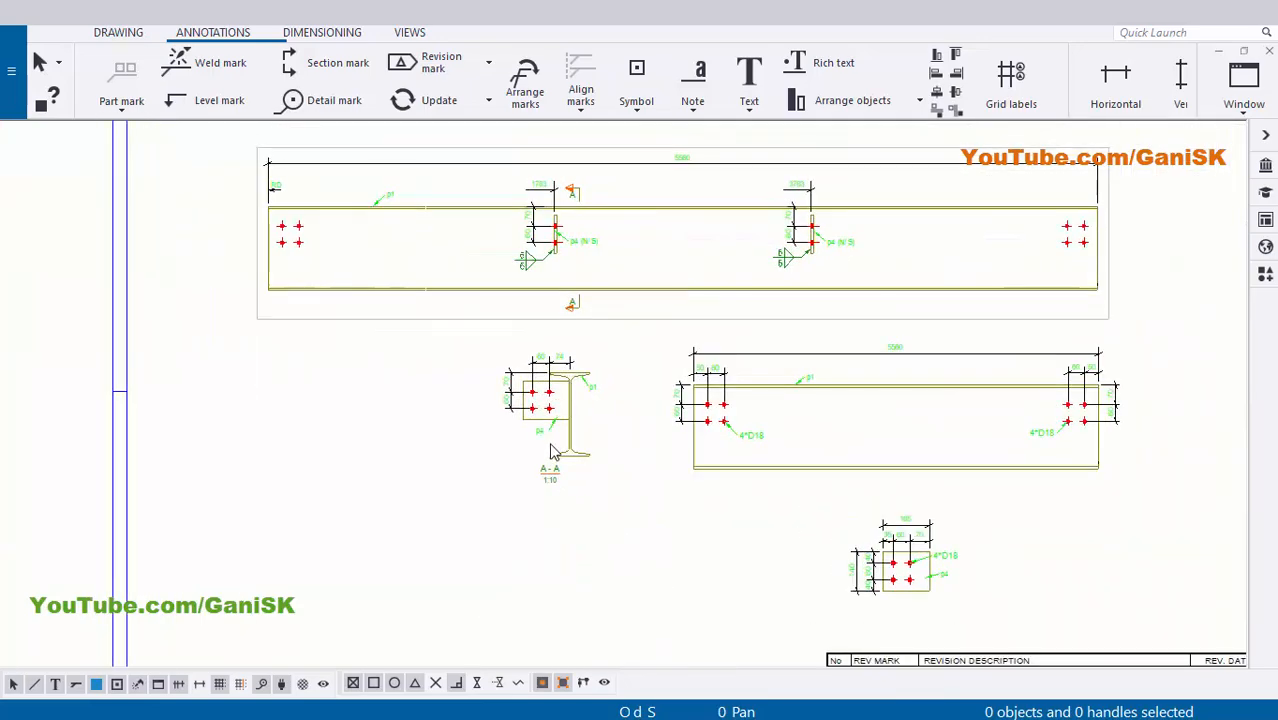
{"action": "scroll", "coordinate": [560, 440], "scroll_direction": "up", "scroll_amount": 4}
{"action": "scroll", "coordinate": [571, 466], "scroll_direction": "down", "scroll_amount": 6}
{"action": "scroll", "coordinate": [725, 333], "scroll_direction": "up", "scroll_amount": 2}
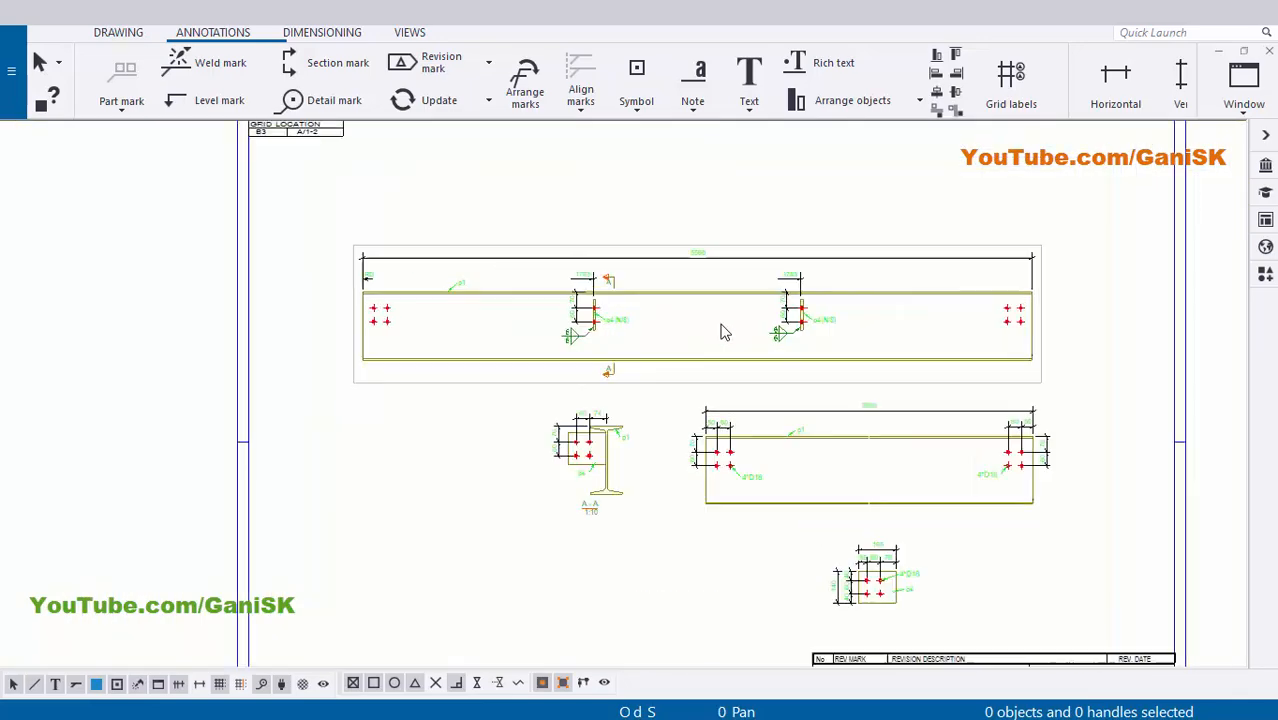
{"action": "scroll", "coordinate": [725, 333], "scroll_direction": "up", "scroll_amount": 1}
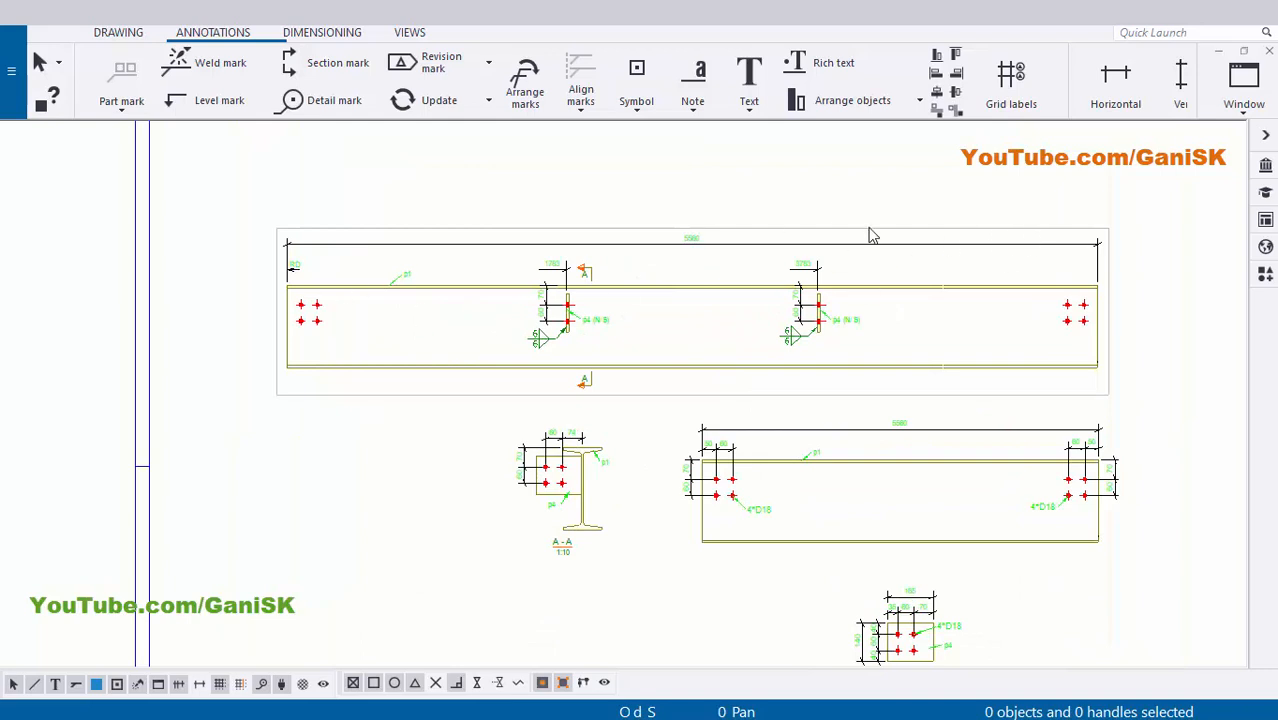
{"action": "scroll", "coordinate": [838, 332], "scroll_direction": "down", "scroll_amount": 1}
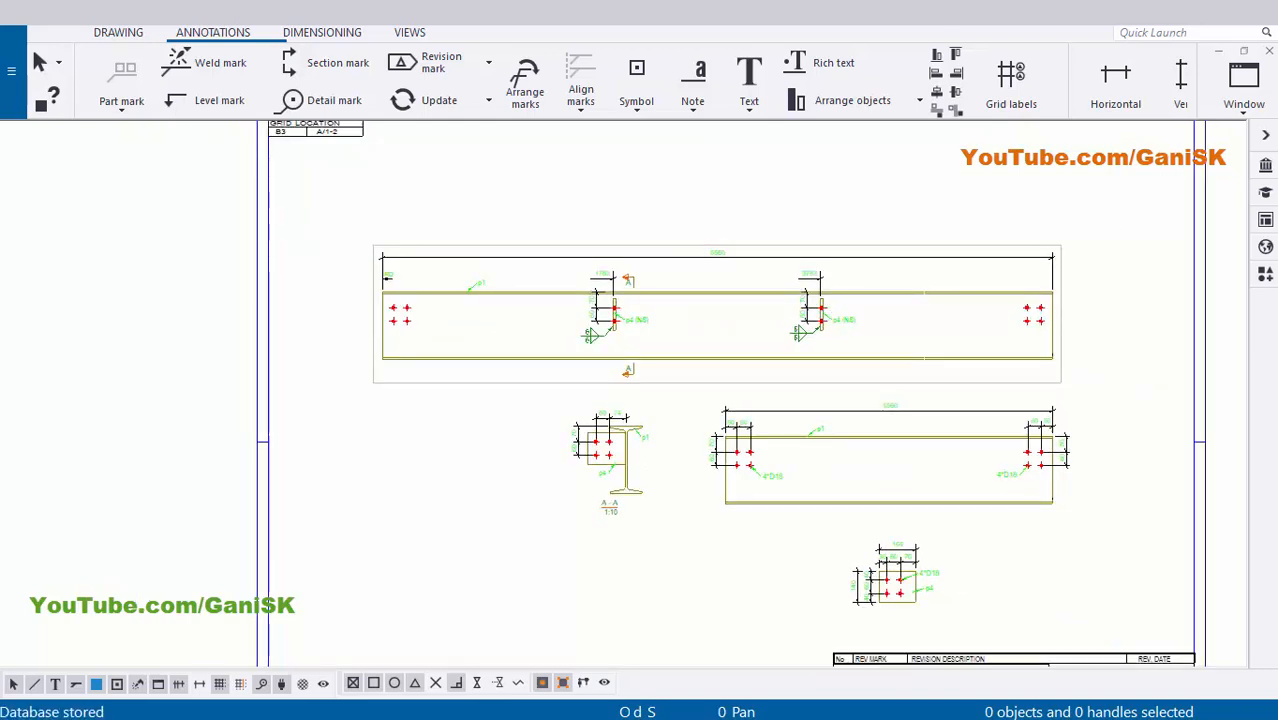
Close the saved drawing and select drawing B.3 in the document manager
{"action": "left_click", "coordinate": [1268, 51]}
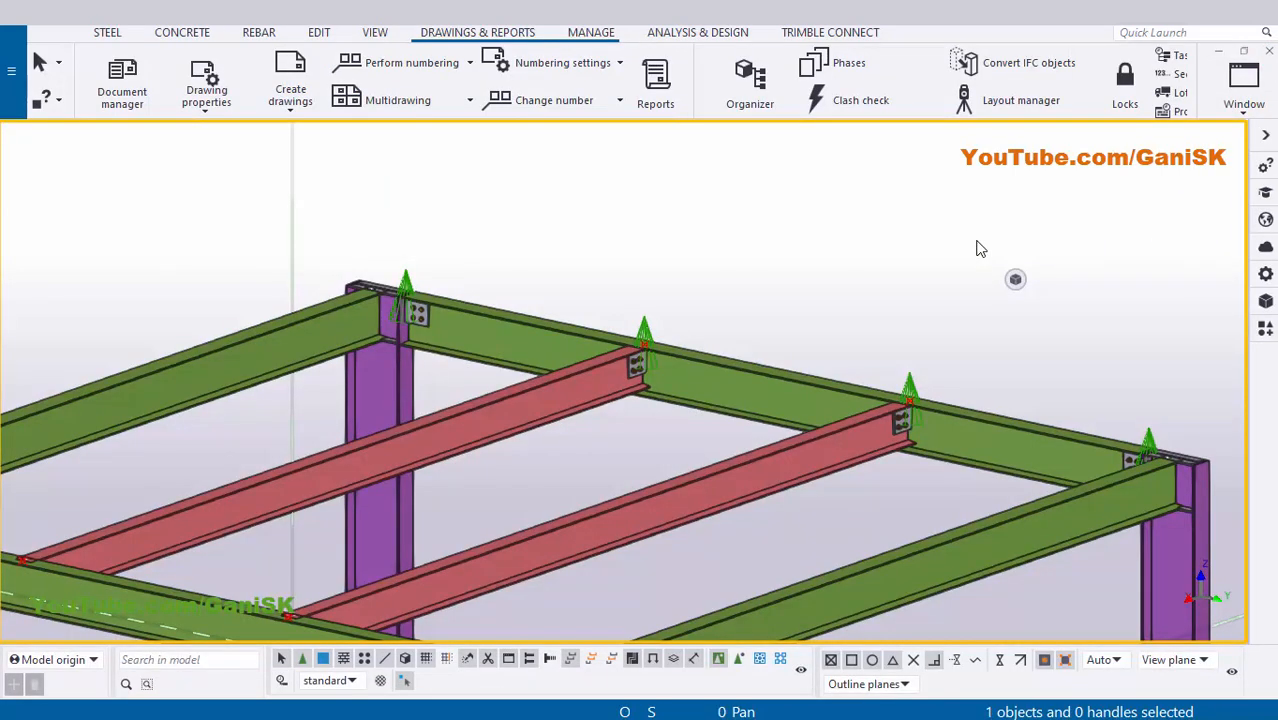
{"action": "scroll", "coordinate": [875, 208], "scroll_direction": "right", "scroll_amount": 5}
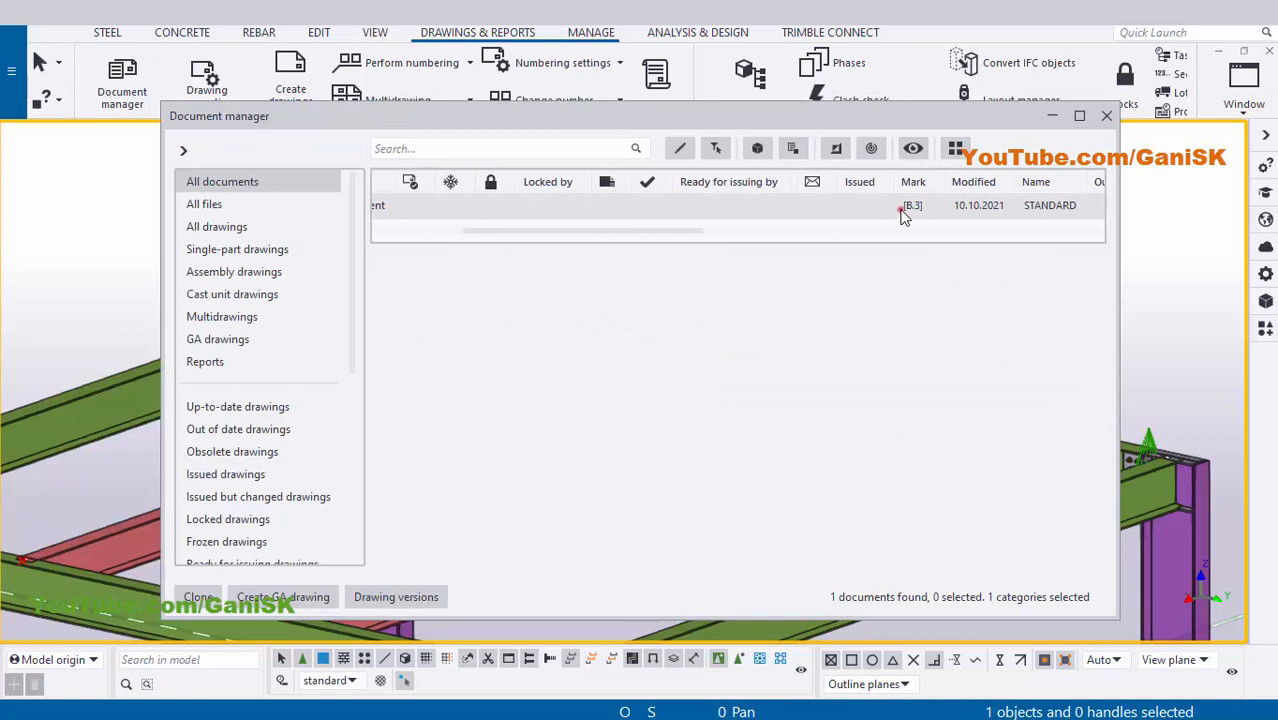
{"action": "left_click", "coordinate": [903, 213]}
{"action": "scroll", "coordinate": [813, 210], "scroll_direction": "right", "scroll_amount": 3}
{"action": "left_click", "coordinate": [815, 212]}
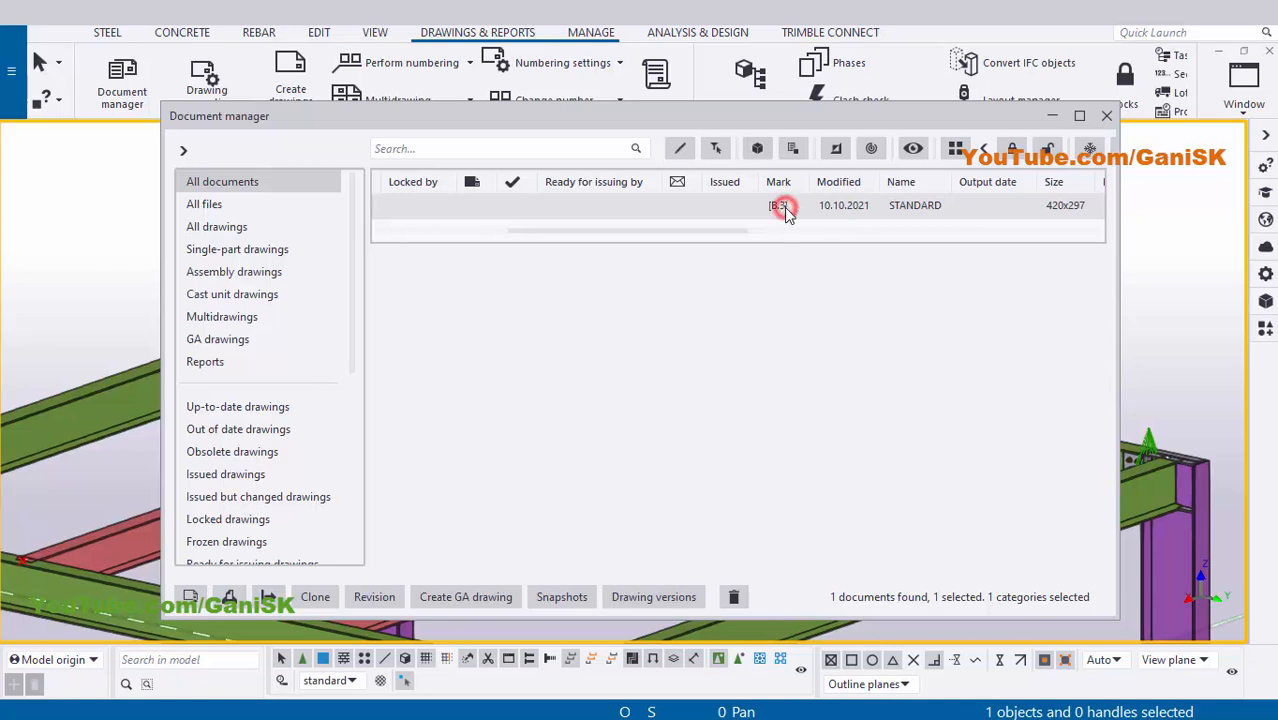
Start printing drawing B.3 as a PDF file, with the folder set to open when finished
{"action": "right_click", "coordinate": [784, 207]}
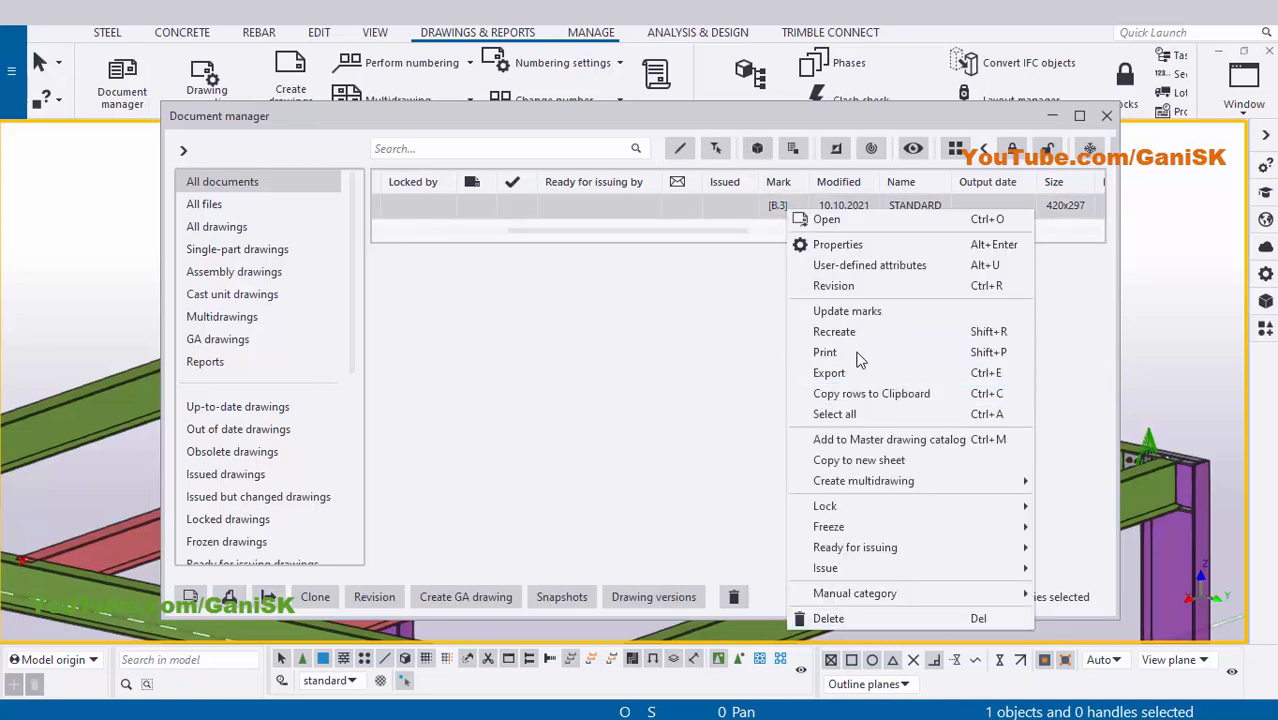
{"action": "left_click", "coordinate": [857, 355]}
{"action": "left_click", "coordinate": [249, 214]}
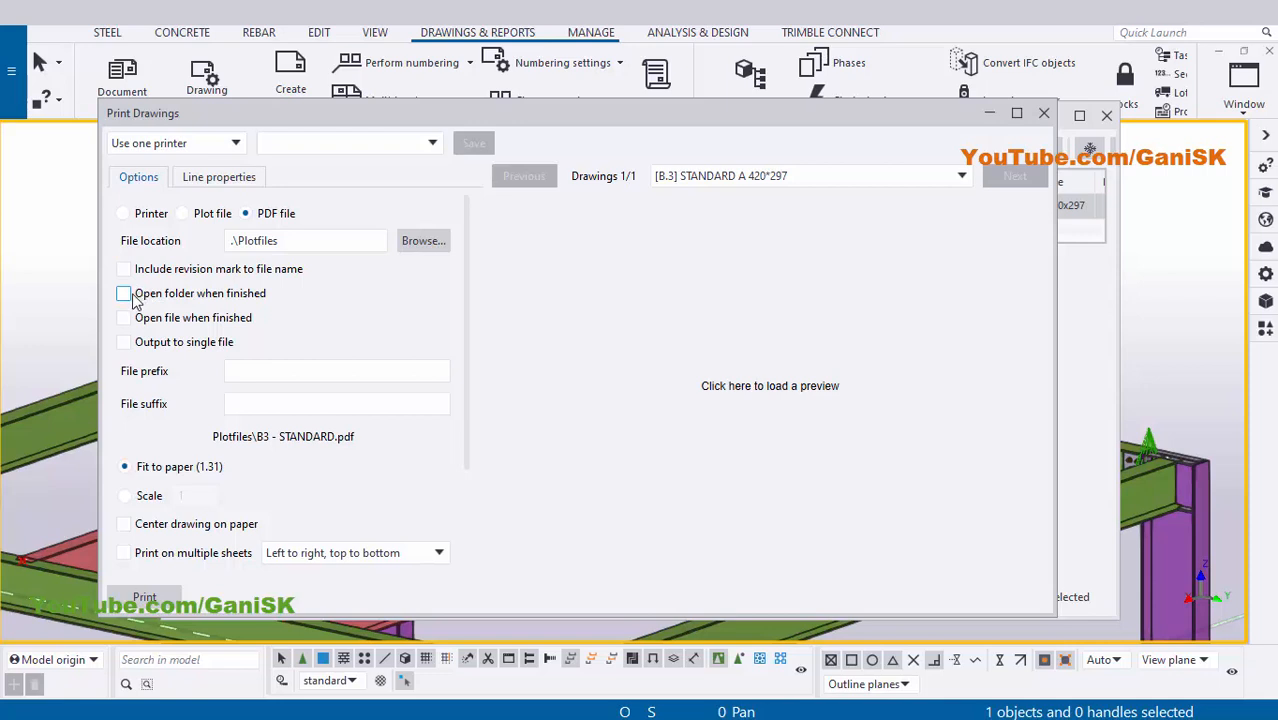
{"action": "left_click", "coordinate": [125, 294]}
{"action": "scroll", "coordinate": [236, 406], "scroll_direction": "down", "scroll_amount": 3}
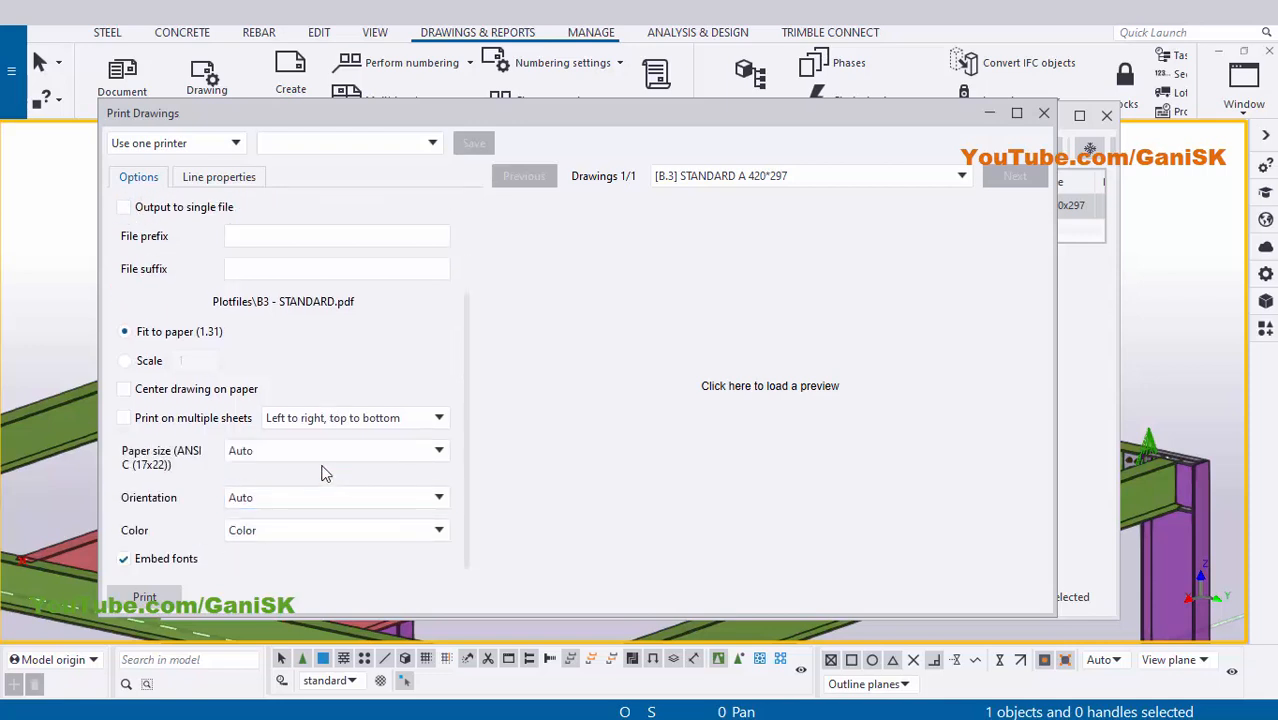
Try black and white as the PDF print colour, restore Color, and close the print settings without printing
{"action": "left_click", "coordinate": [281, 531]}
{"action": "left_click", "coordinate": [289, 571]}
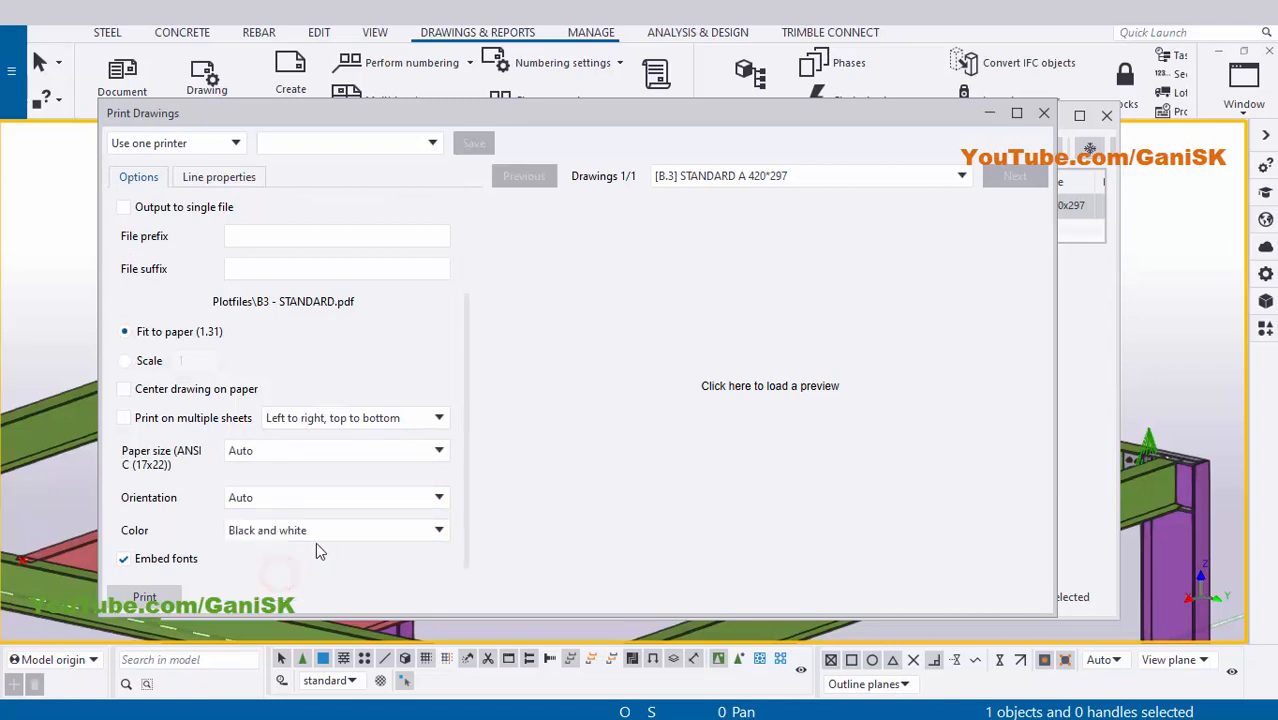
{"action": "left_click", "coordinate": [300, 533]}
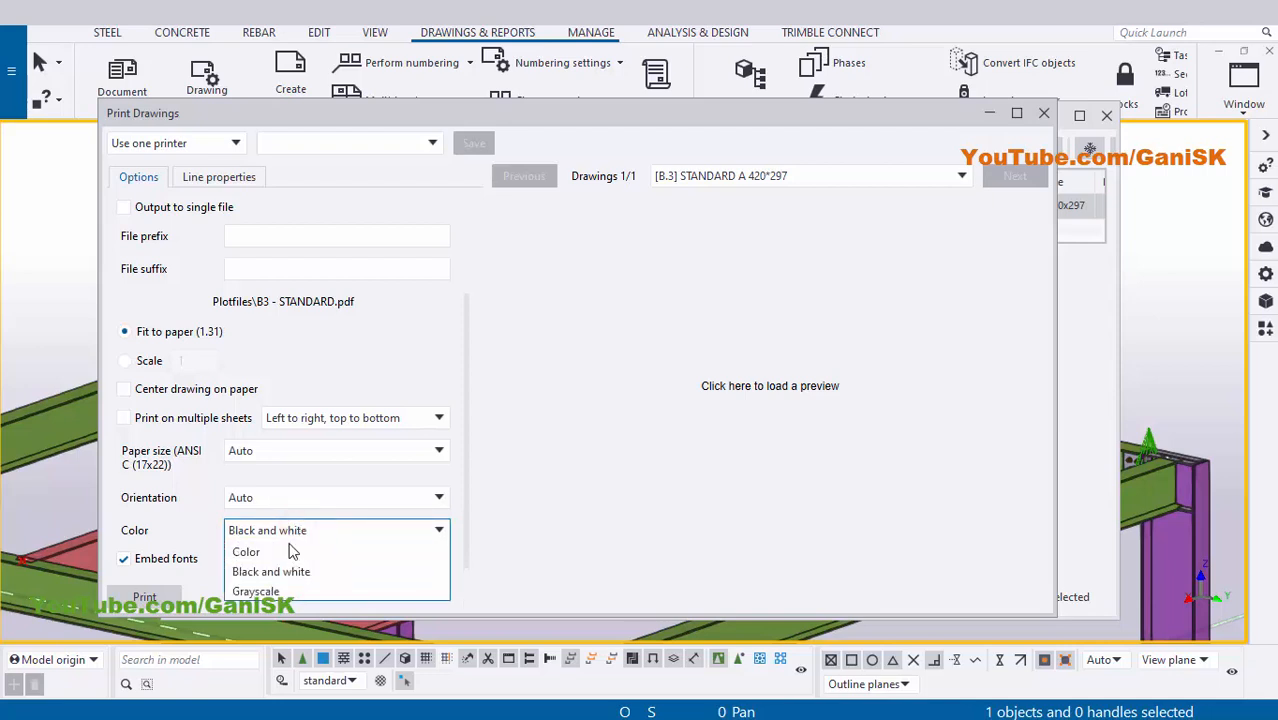
{"action": "left_click", "coordinate": [273, 549]}
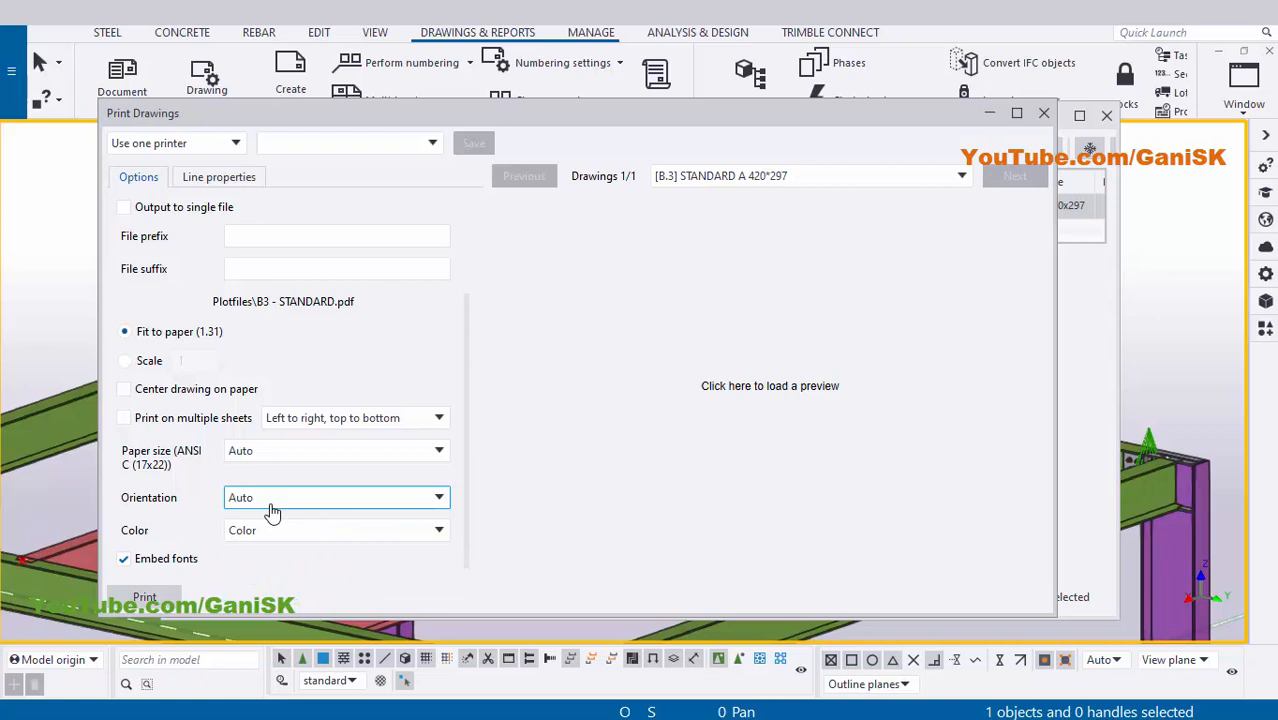
{"action": "left_click", "coordinate": [1043, 113]}
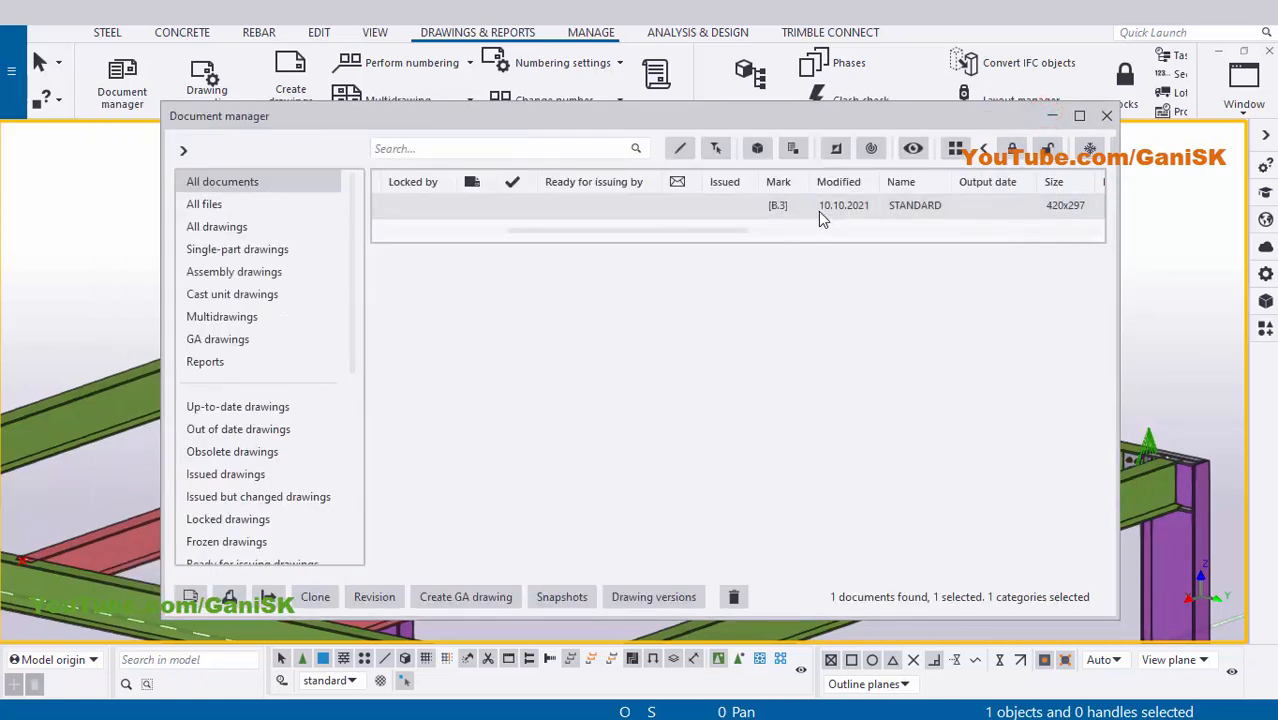
Set up a DWG 2010 export of drawing B.3 that opens the folder when finished, and close it without exporting
{"action": "right_click", "coordinate": [786, 208]}
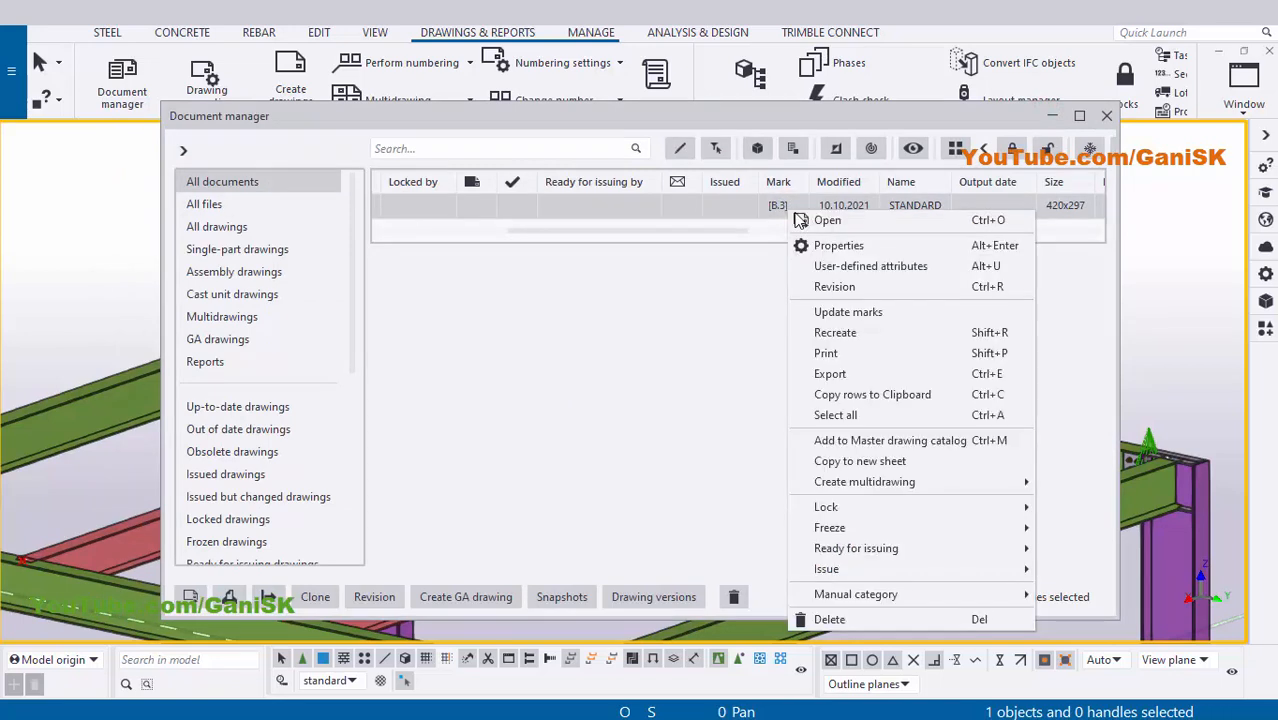
{"action": "left_click", "coordinate": [881, 374]}
{"action": "left_click", "coordinate": [224, 262]}
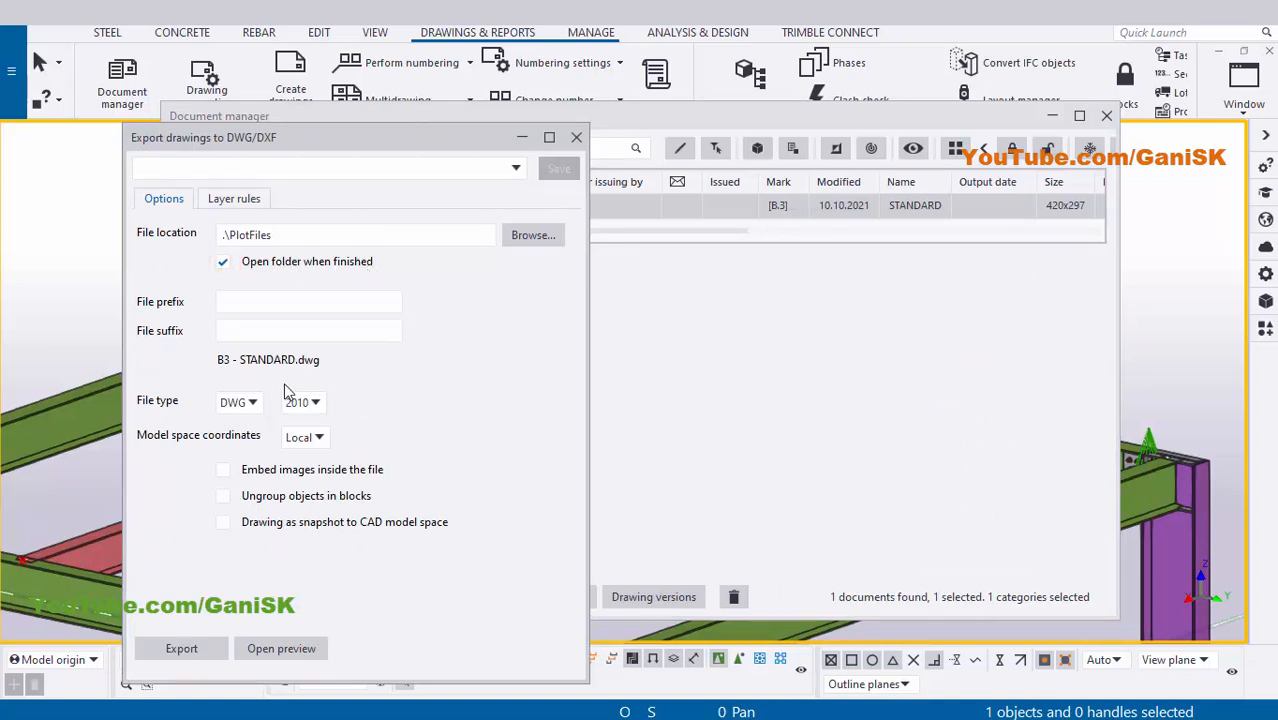
{"action": "left_click", "coordinate": [316, 405]}
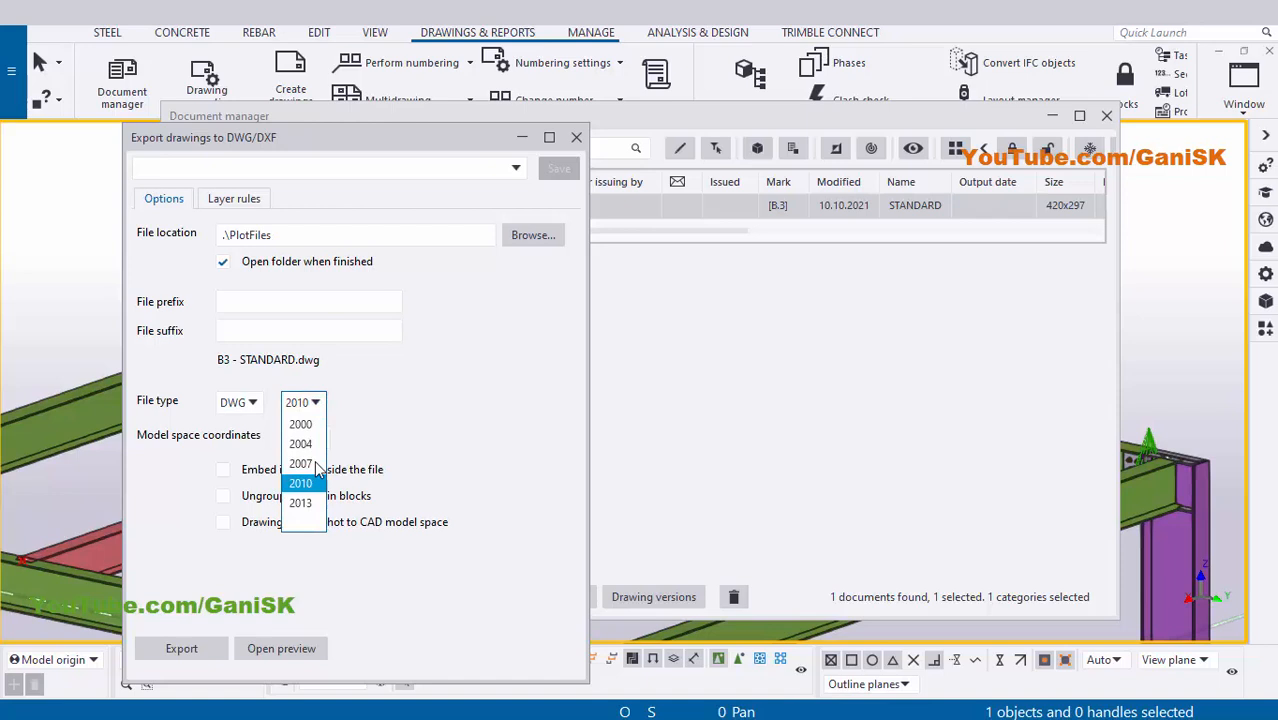
{"action": "left_click", "coordinate": [319, 403]}
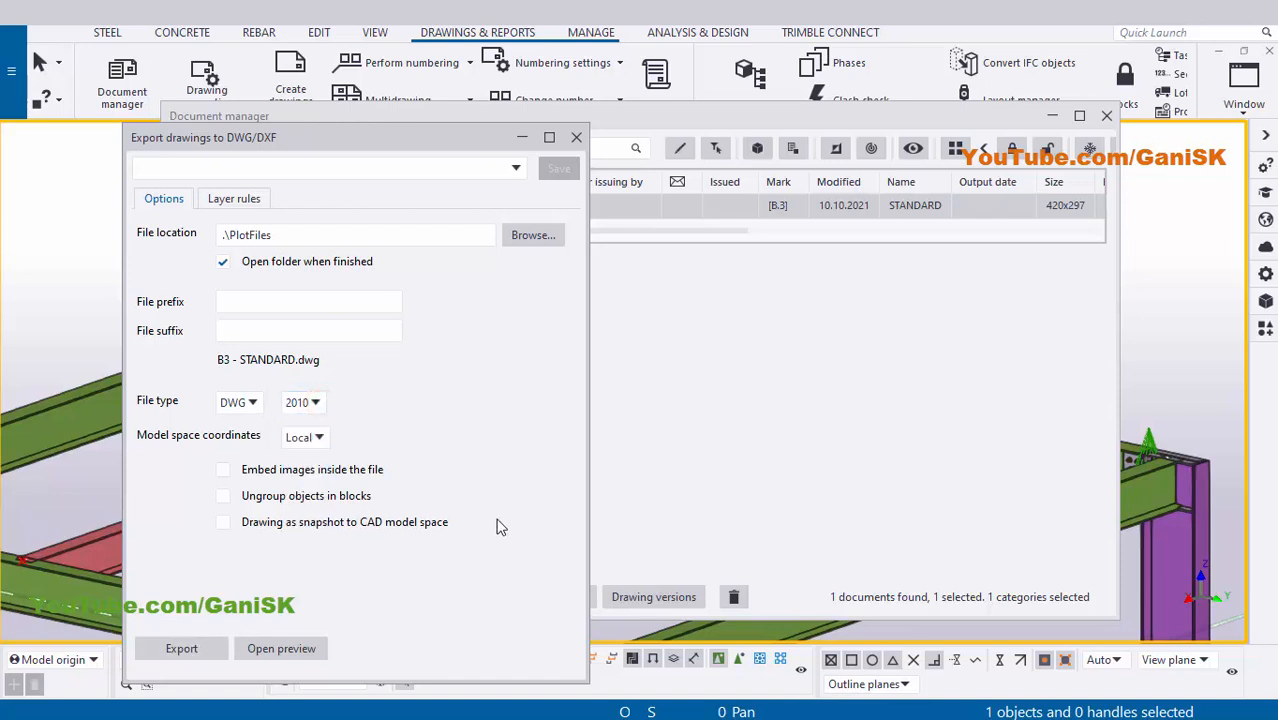
{"action": "left_click", "coordinate": [576, 137]}
{"action": "left_click", "coordinate": [1107, 116]}
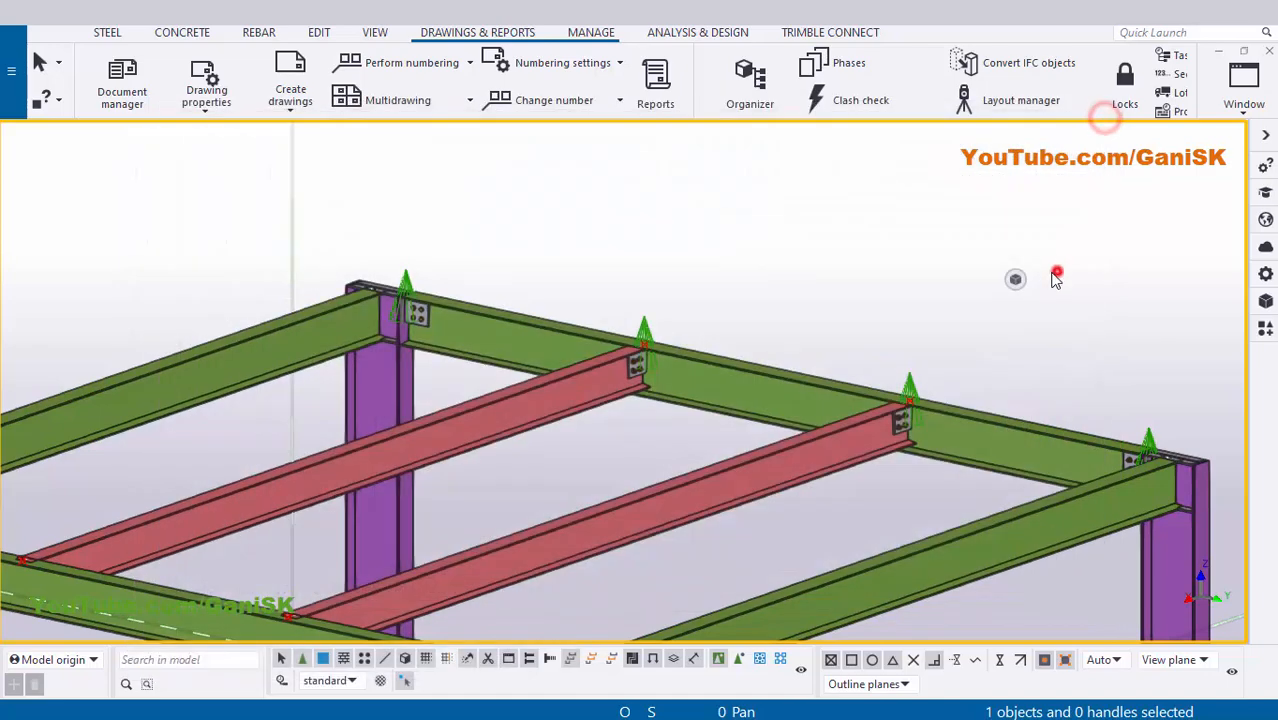
{"action": "scroll", "coordinate": [711, 413], "scroll_direction": "down", "scroll_amount": 1}
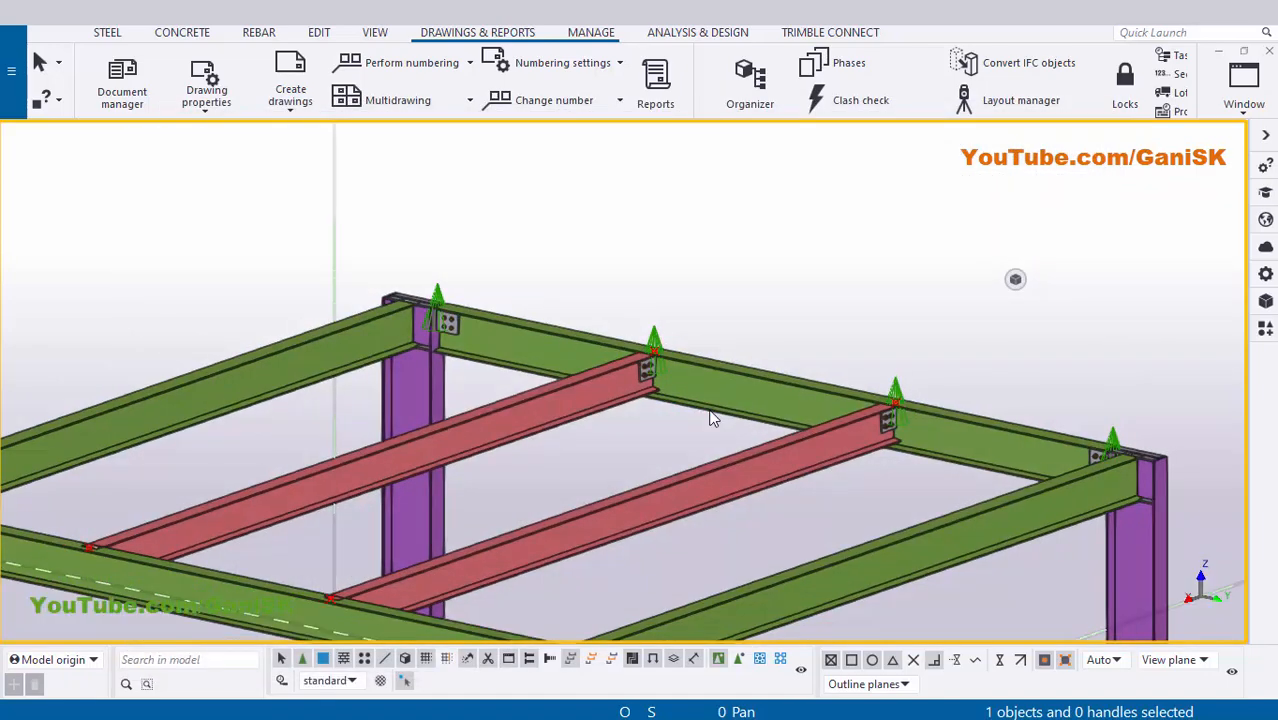
{"action": "middle_click_drag", "start_coordinate": [711, 410], "coordinate": [758, 424]}
{"action": "scroll", "coordinate": [788, 414], "scroll_direction": "up", "scroll_amount": 3}
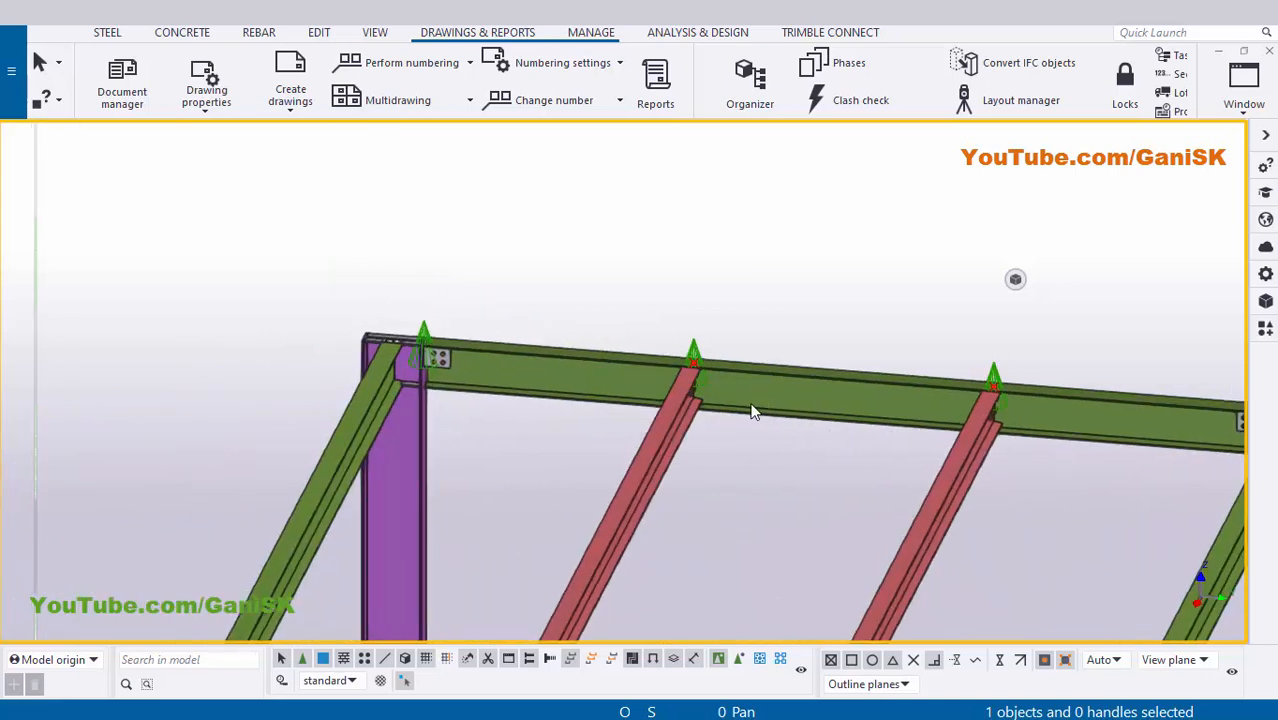
{"action": "scroll", "coordinate": [752, 412], "scroll_direction": "down", "scroll_amount": 3}
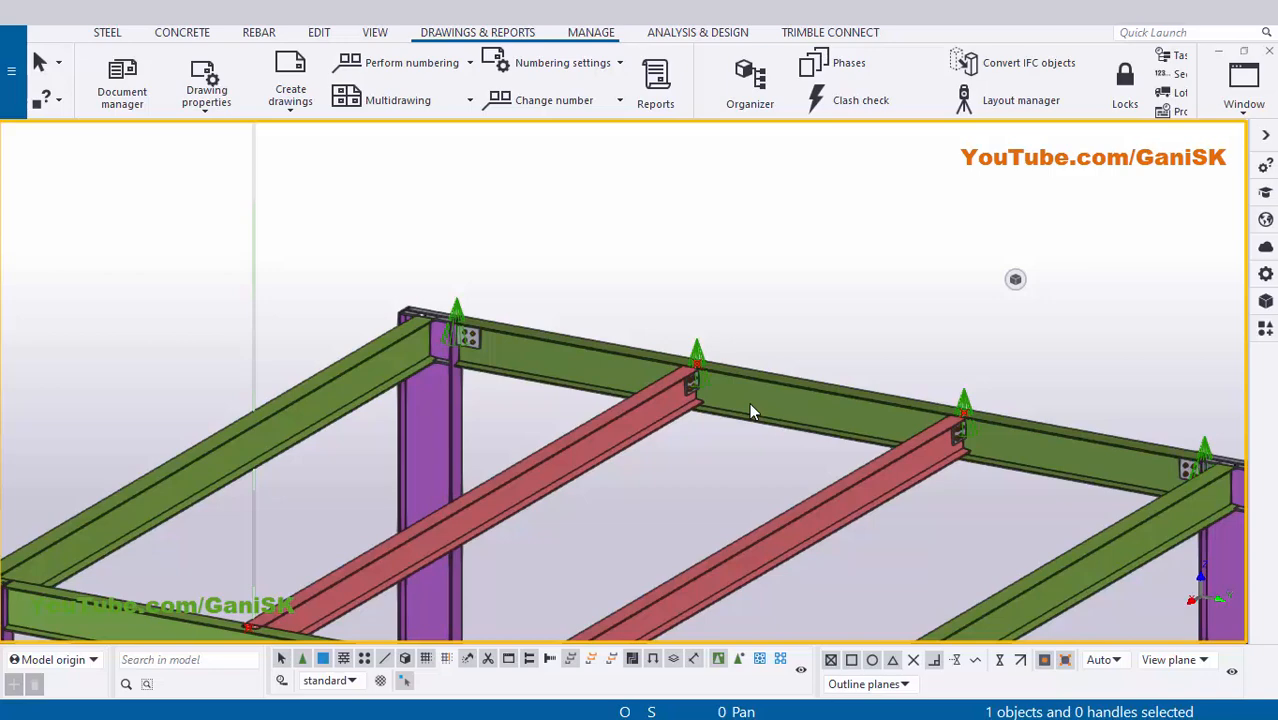